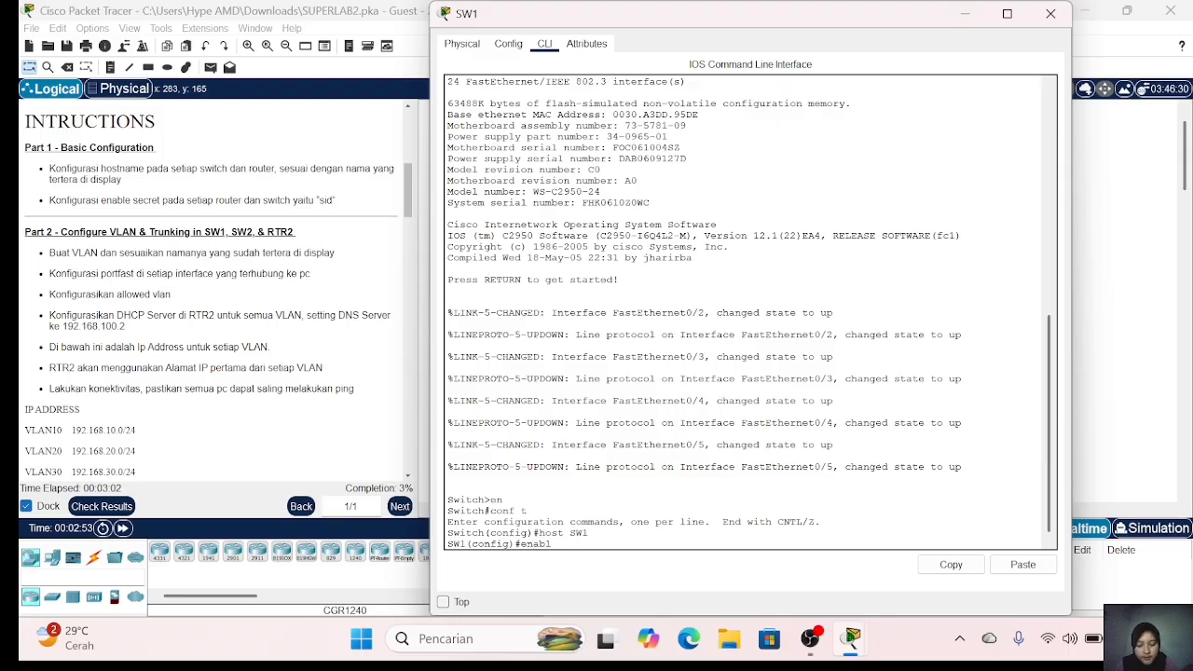
Step: Finish setting SW1's enable secret and close its window
type("sid")
key("Return")
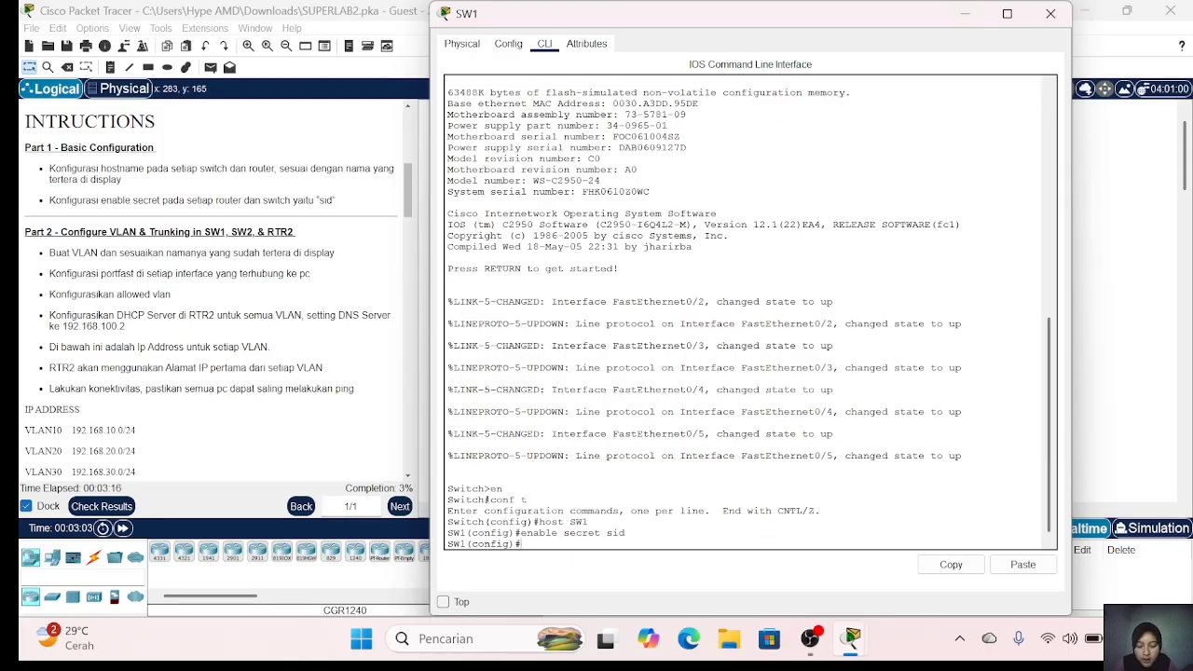
left_click(1050, 13)
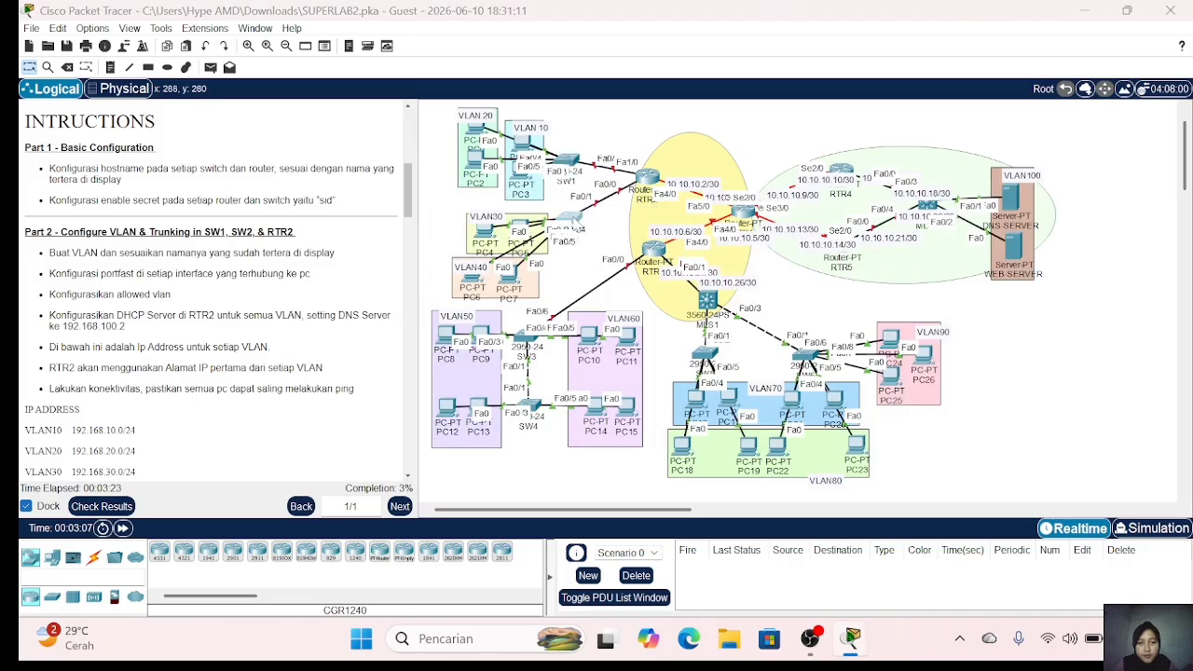
Step: On SW2's CLI, set hostname SW2 and an enable secret password, then close the window
left_click(548, 64)
key("Return")
type("en")
key("Return")
type("ch#c")
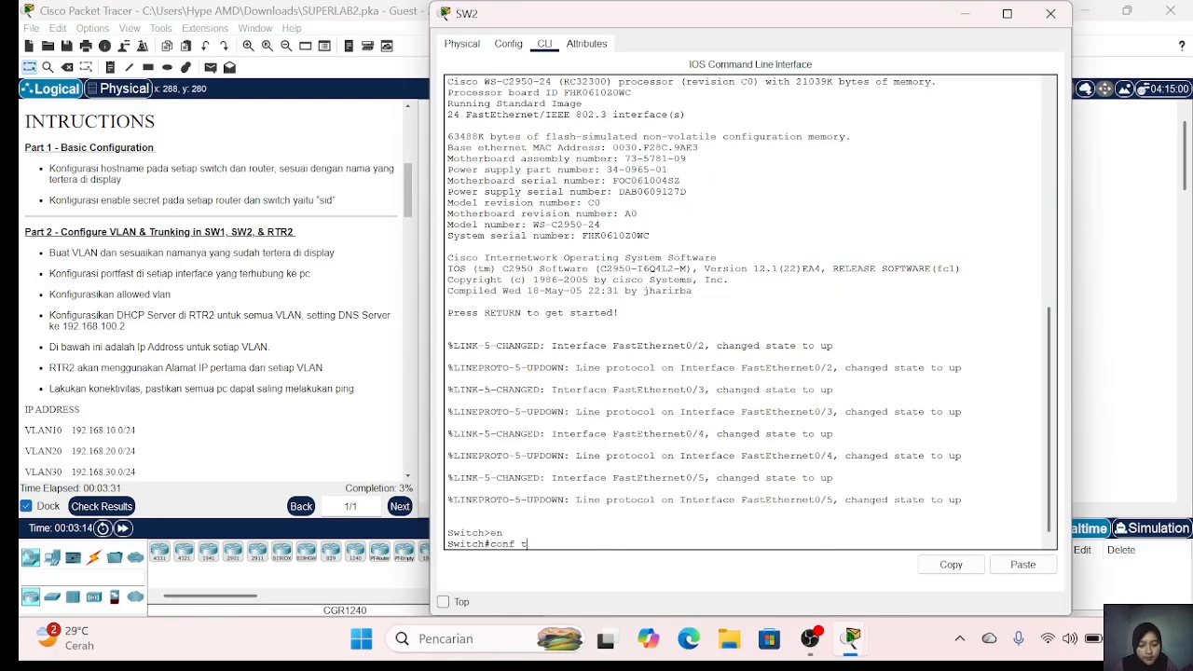
type("onf t")
key("Return")
type("host SW2")
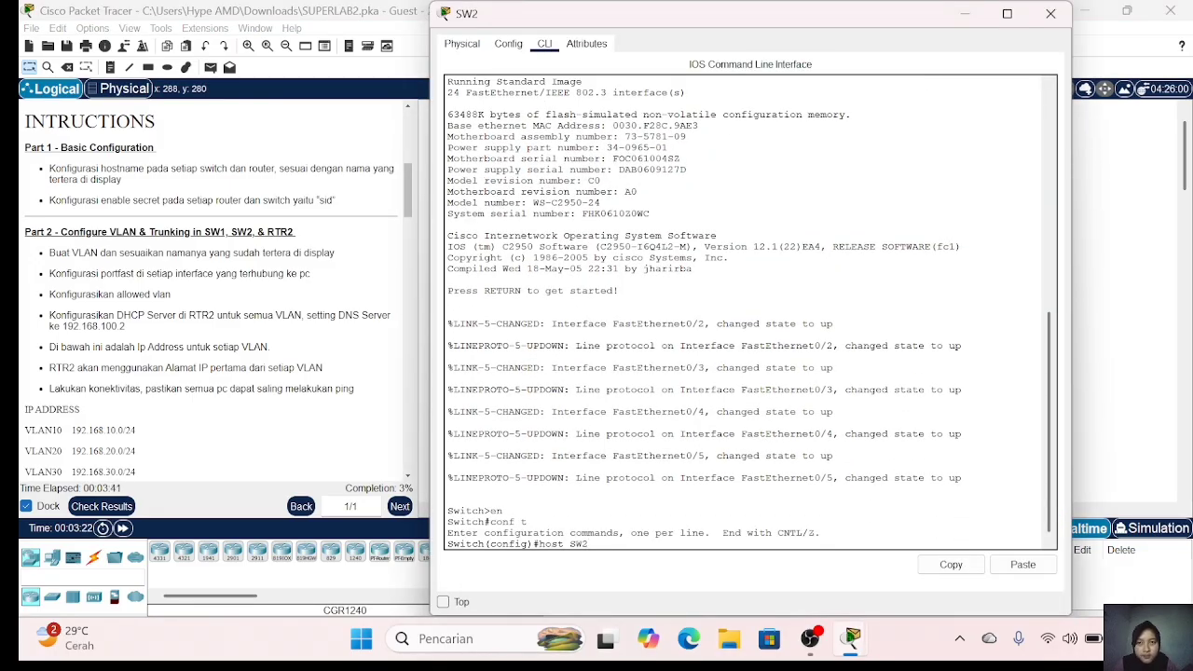
key("Return")
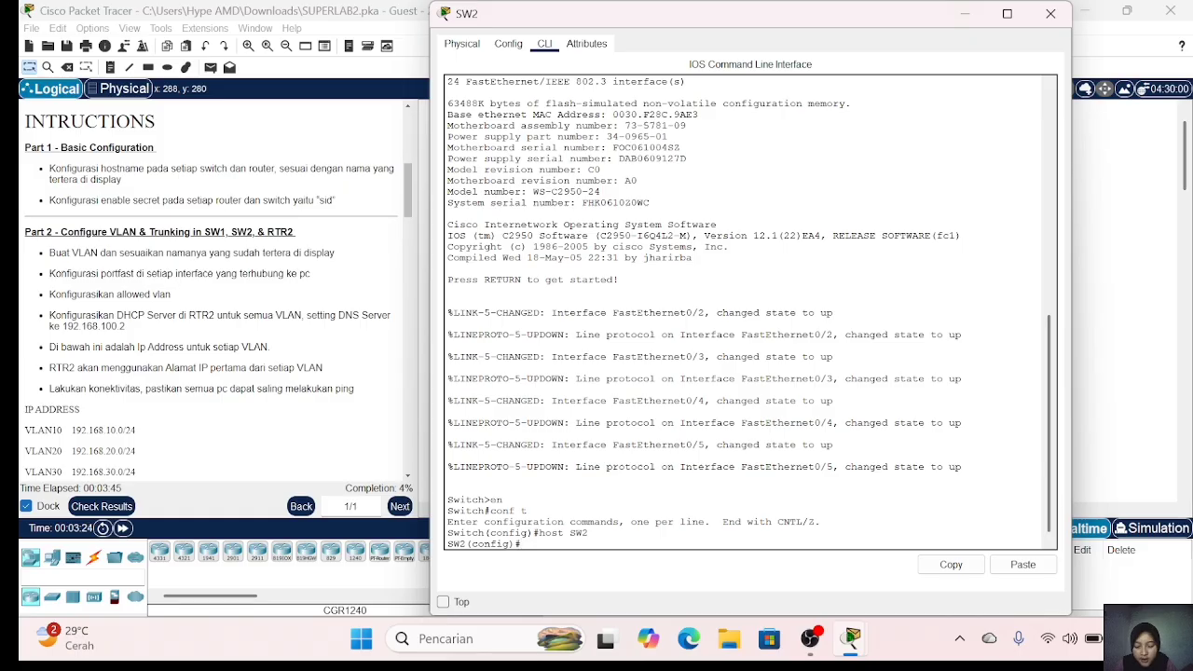
type("enable sec")
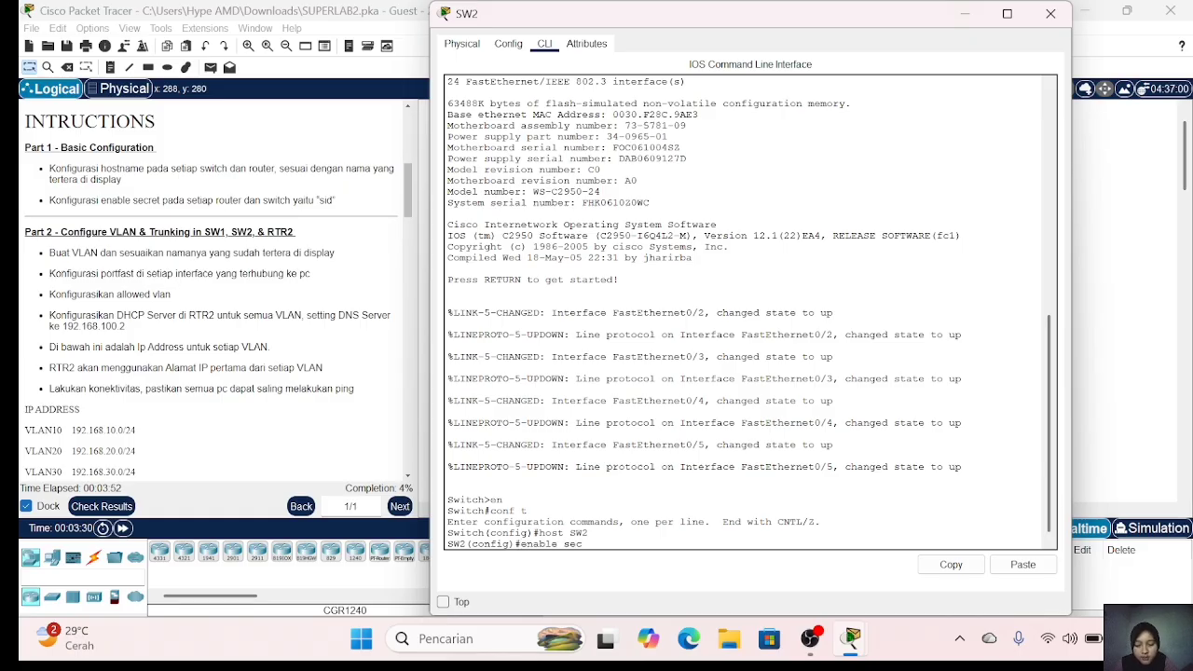
type("ret sid")
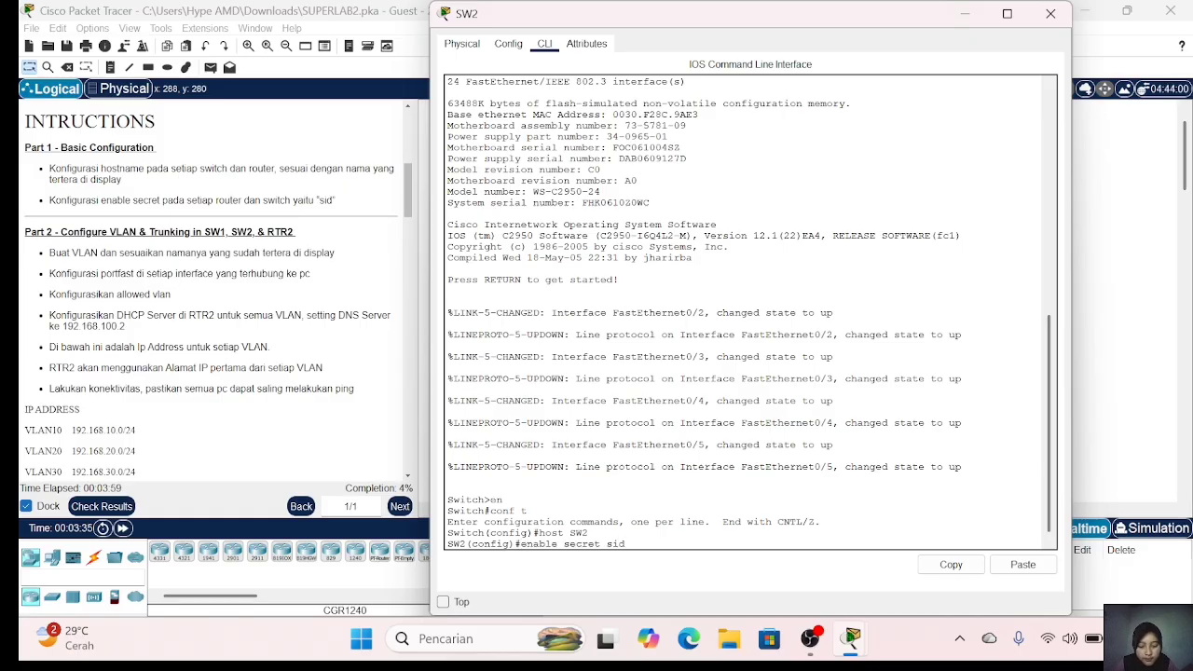
key("Return")
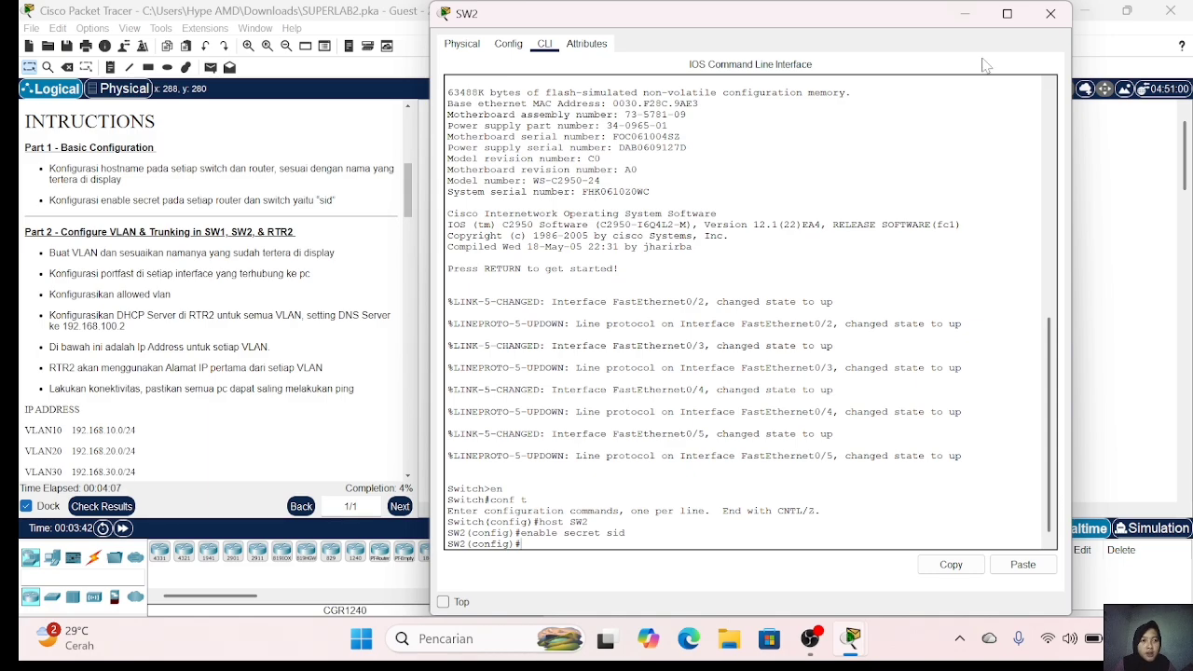
left_click(1050, 13)
Step: On RTR2's CLI, set hostname RTR2 and an enable secret password, then close the window
left_click(643, 183)
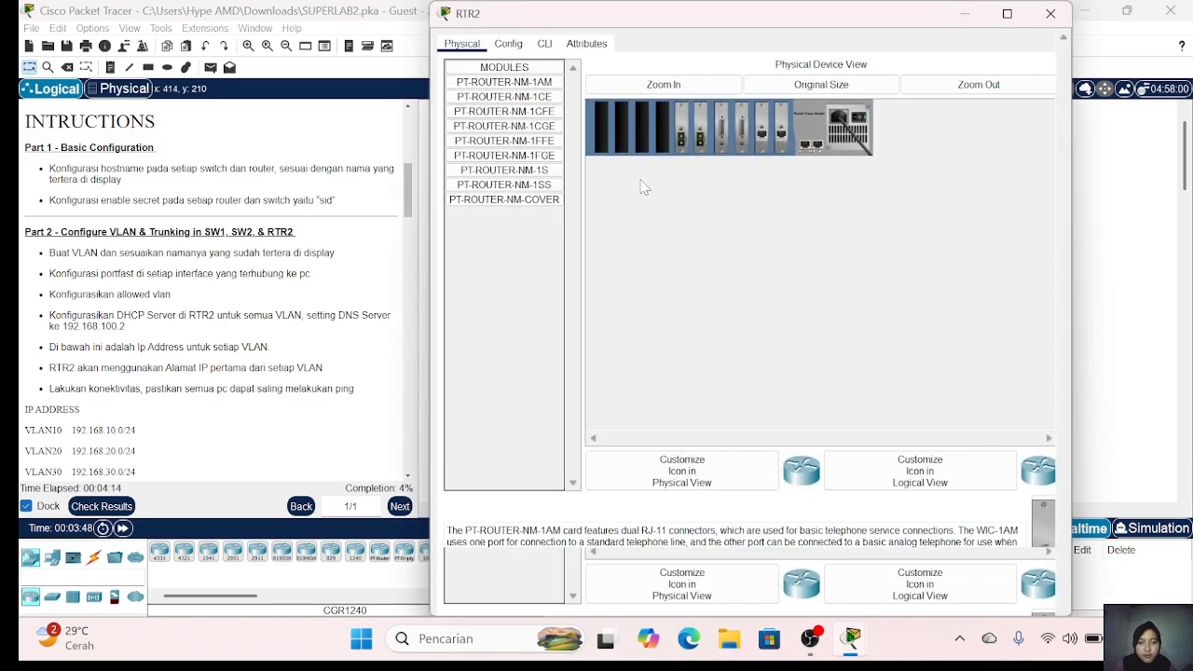
left_click(544, 42)
key("Return")
type("en")
key("Return")
type("conf t")
key("Return")
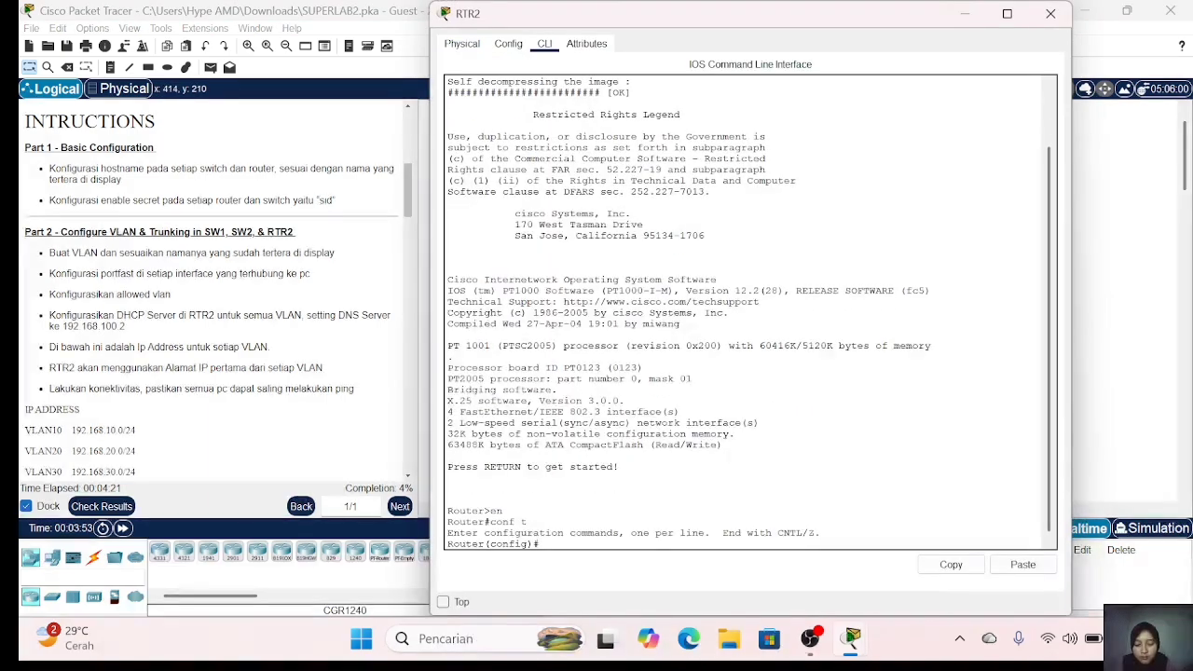
type("host")
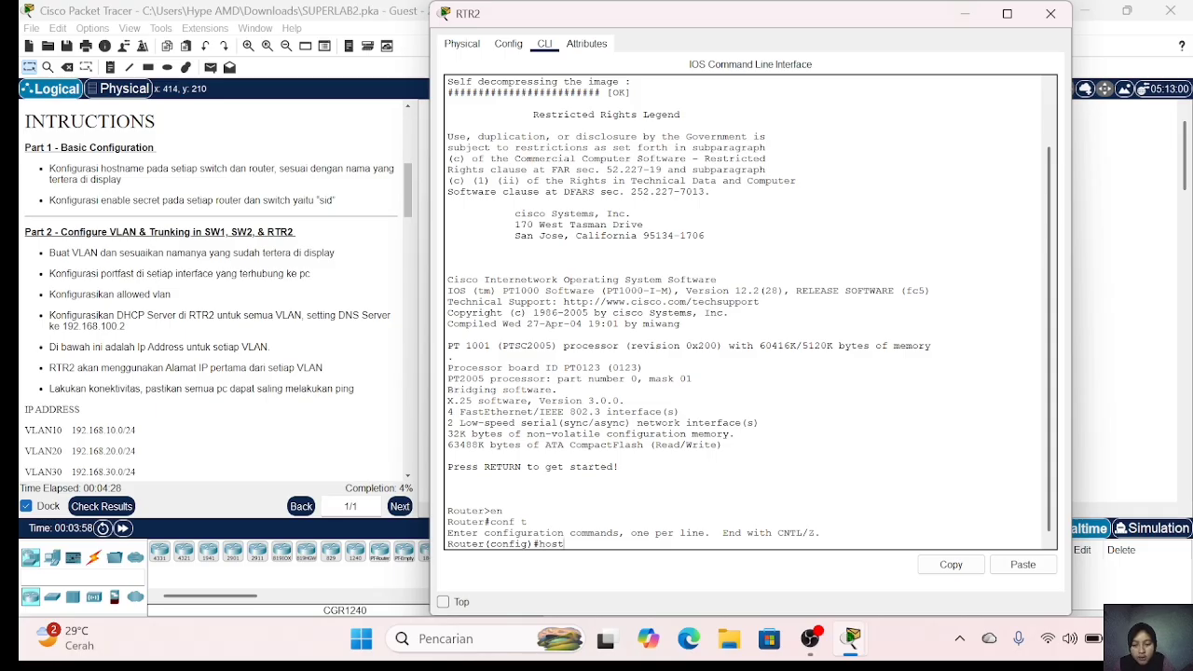
type(" RTR2")
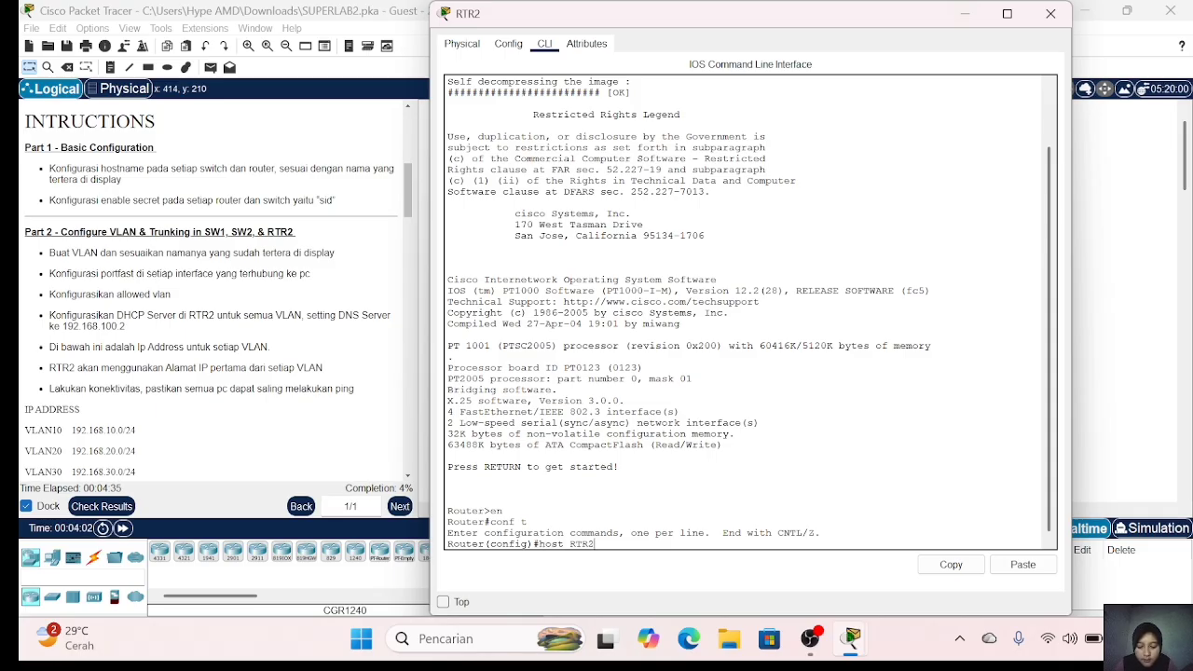
key("Return")
type("enable secret")
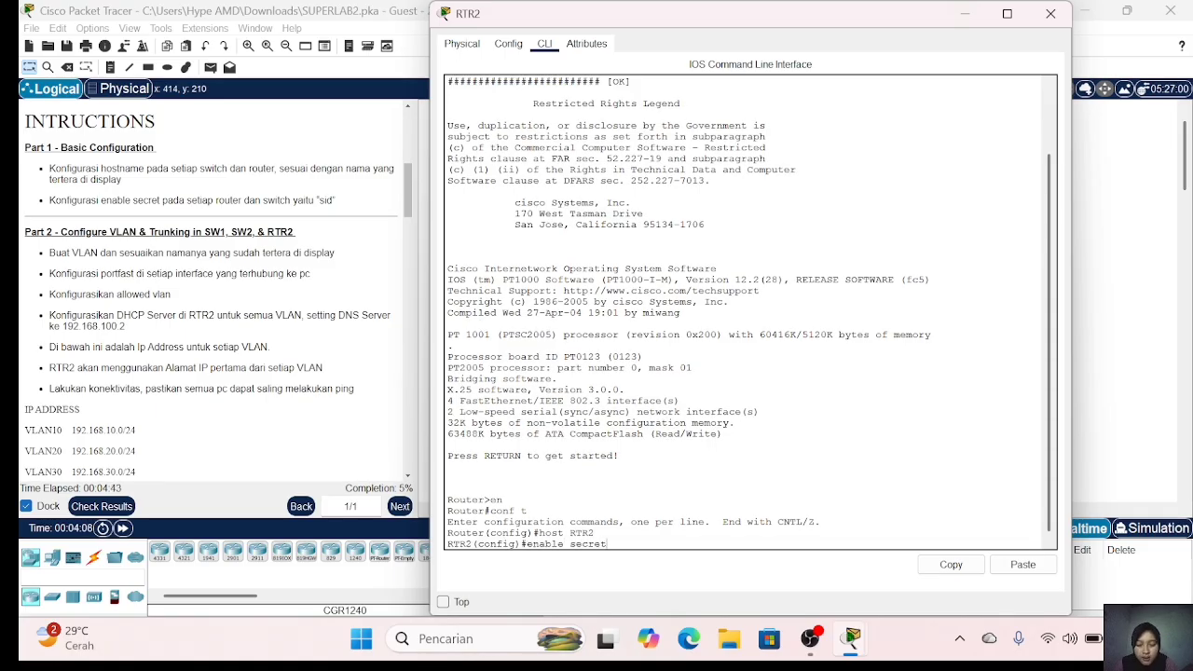
type(" sid")
key("Return")
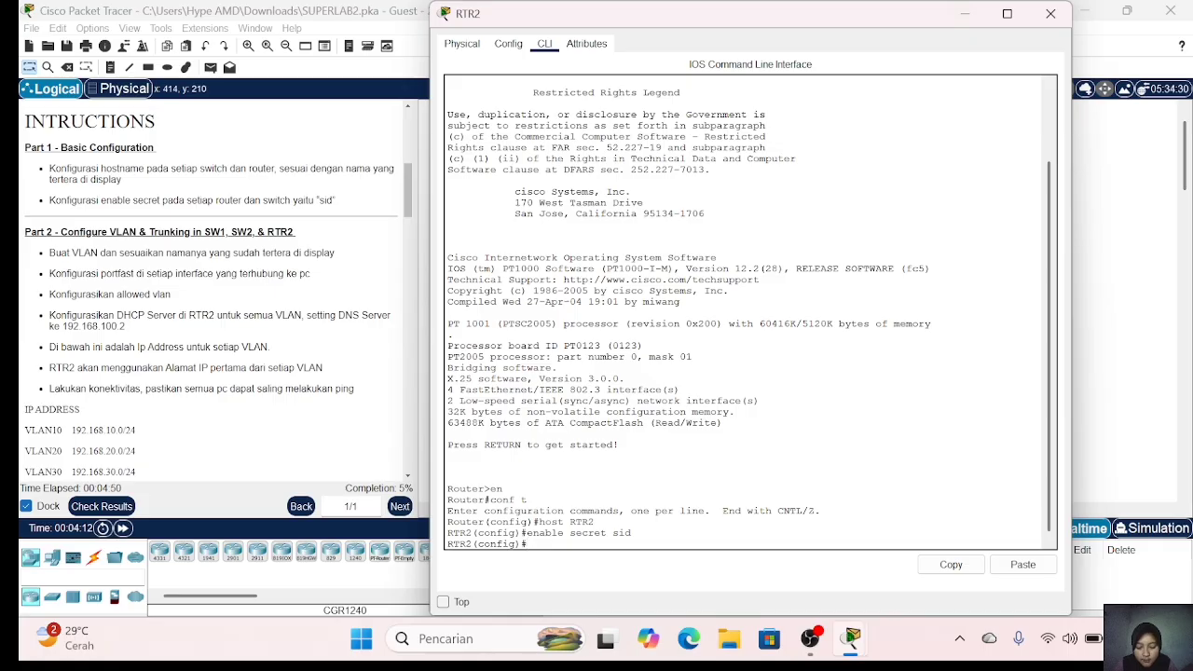
left_click(1050, 13)
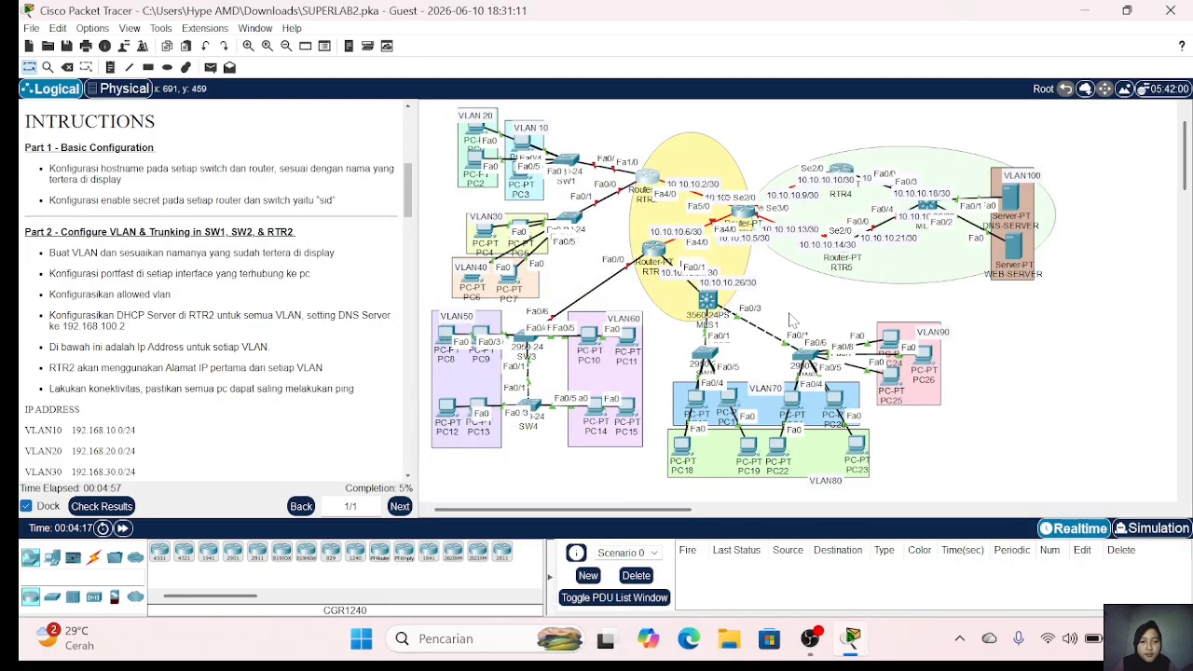
Step: Briefly open and close the SW5 and SW6 switch windows without changes
left_click(706, 353)
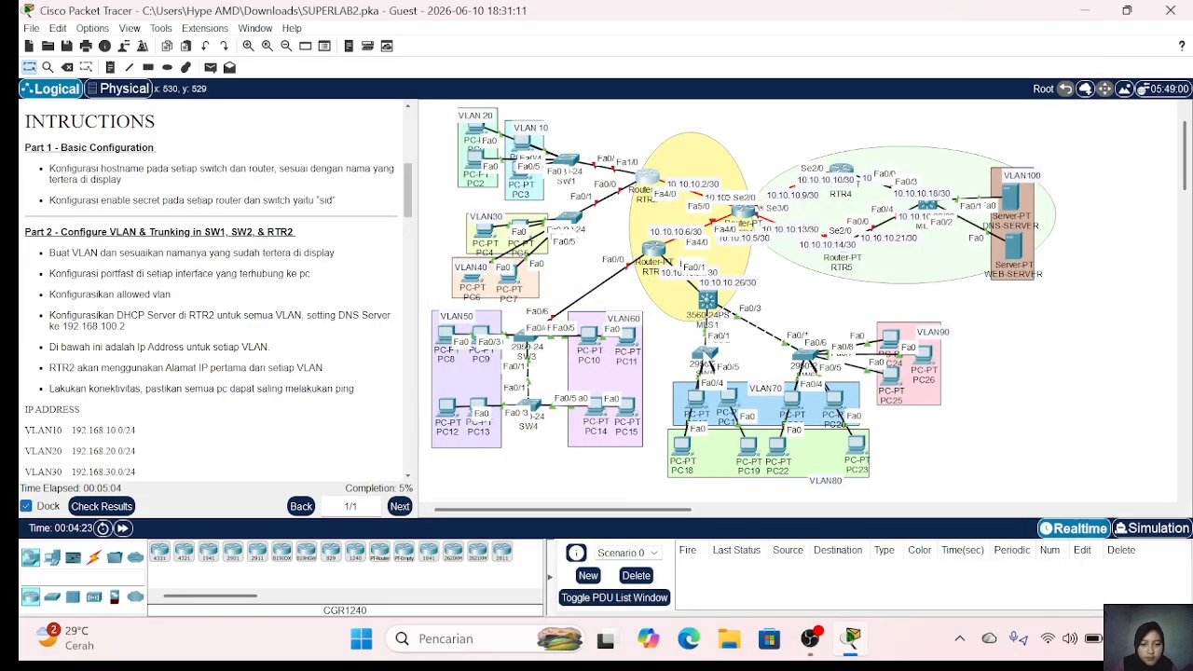
left_click(1050, 13)
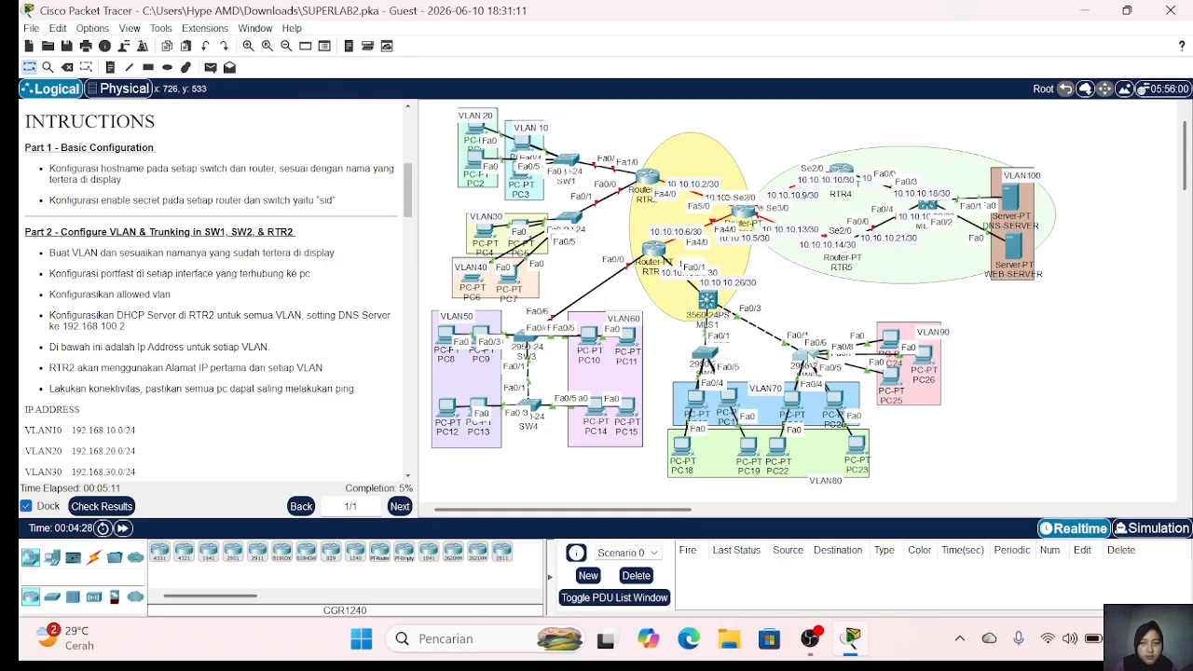
left_click(813, 362)
left_click(1050, 13)
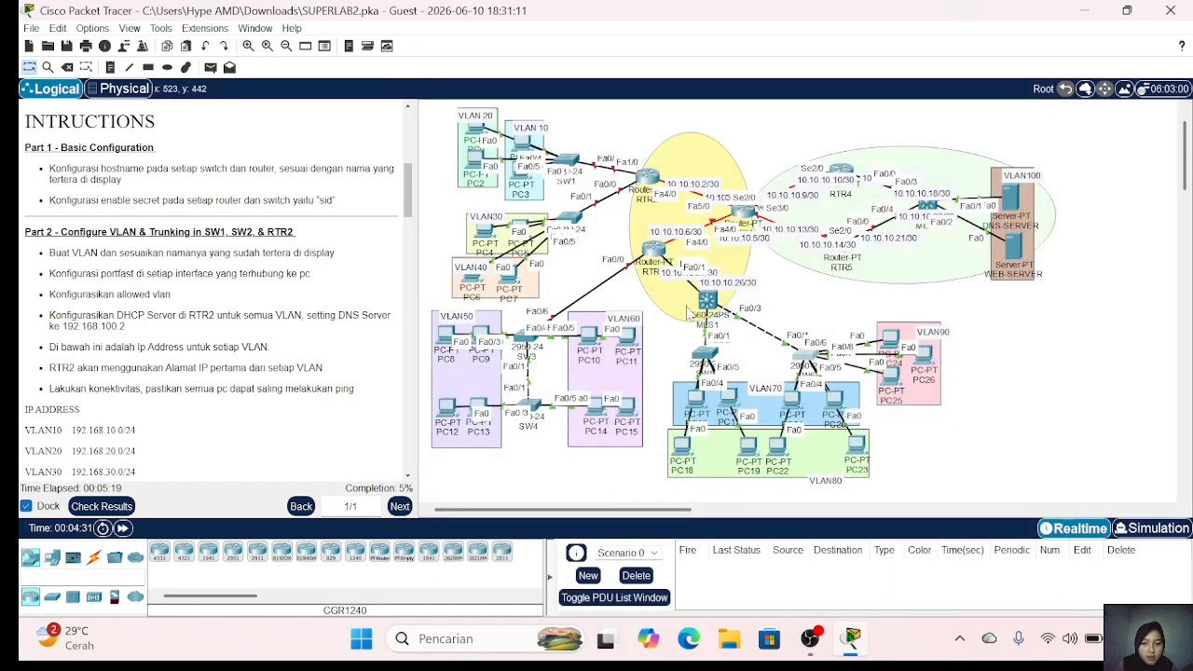
Step: On SW3's CLI, set hostname SW3 and an enable secret password, then close the window
left_click(525, 352)
key("Return")
type("en")
key("Return")
type("conf t")
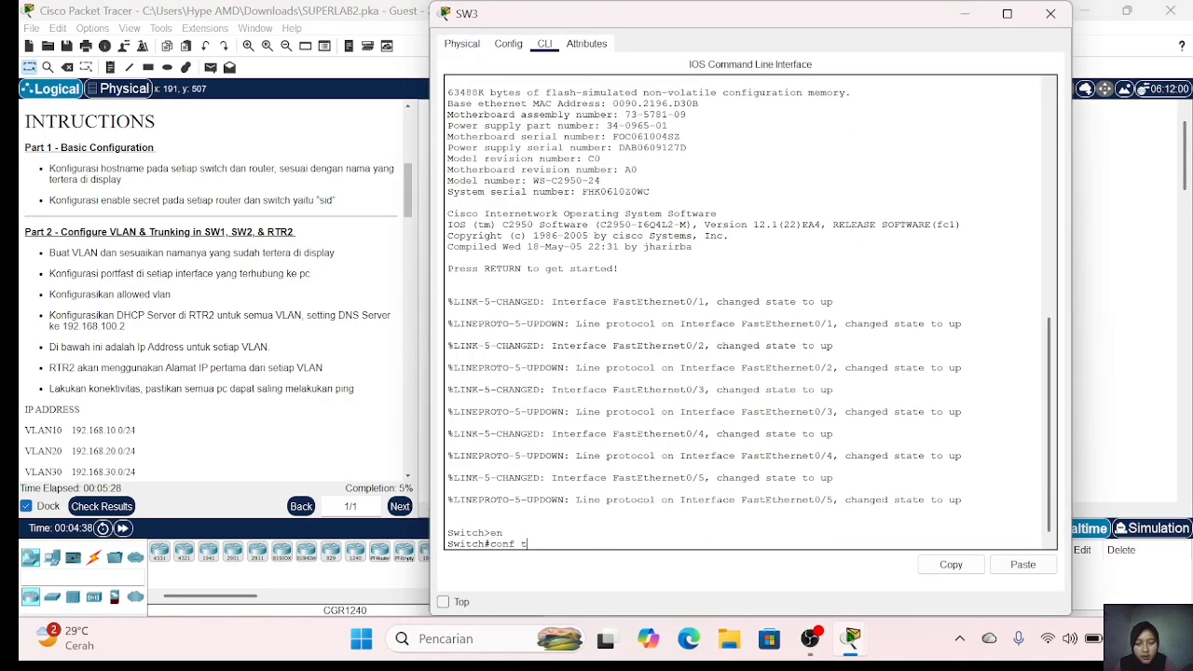
key("Return")
type("host SW3")
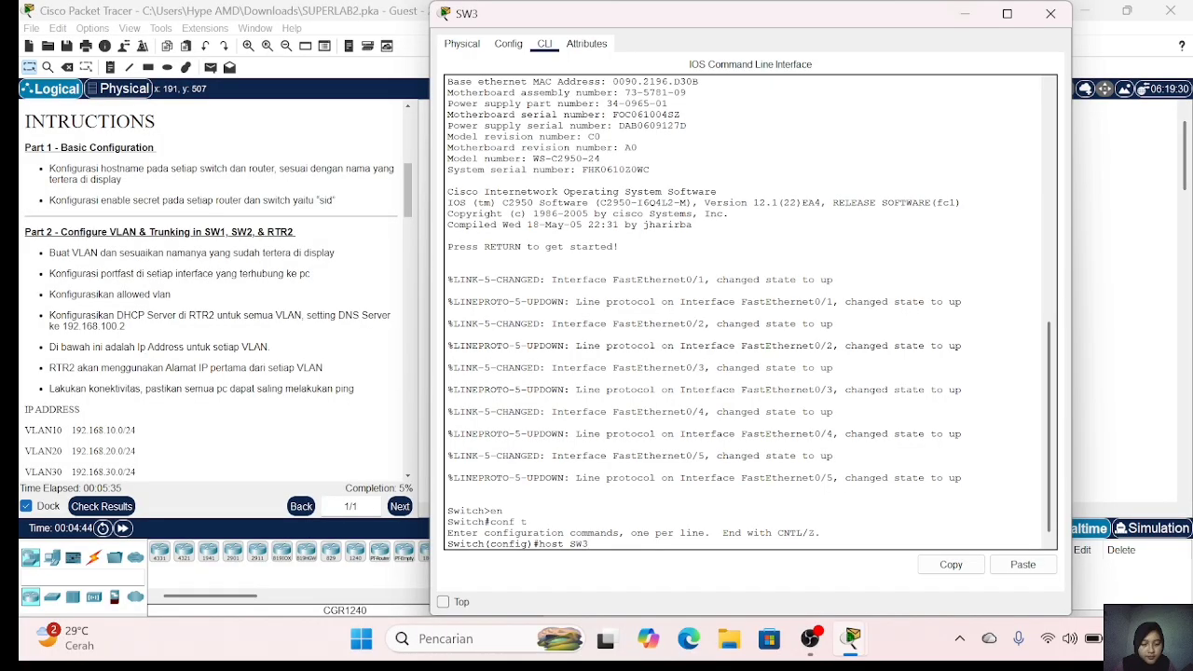
key("Return")
type("enabl")
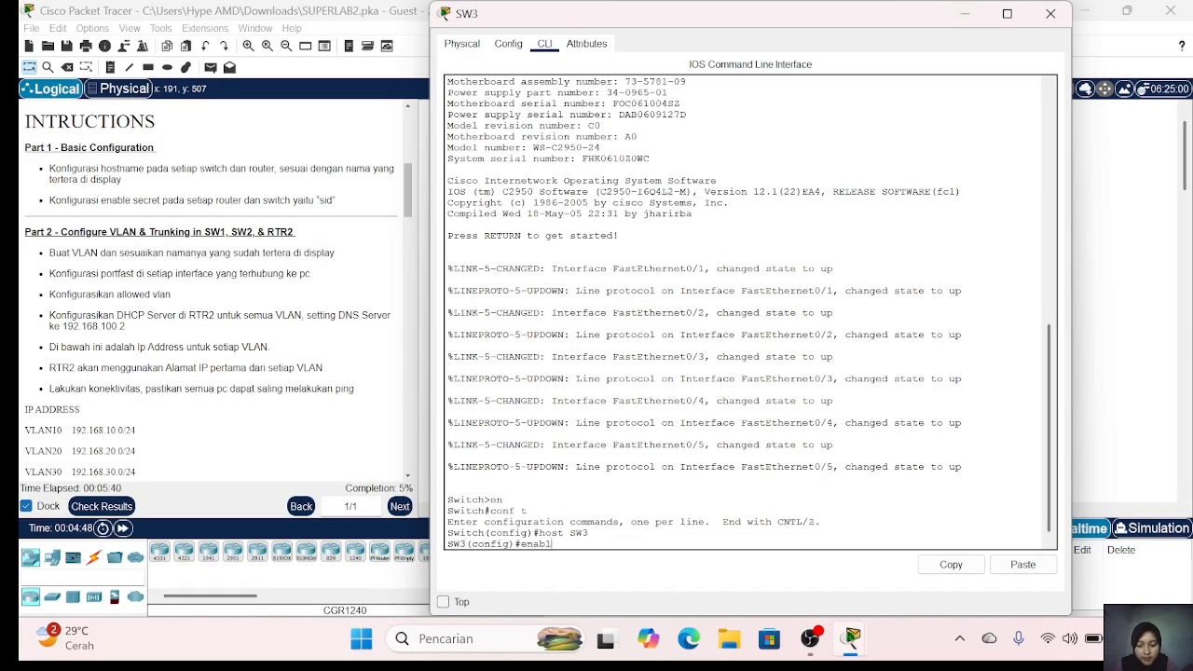
type("e secret sid")
key("Return")
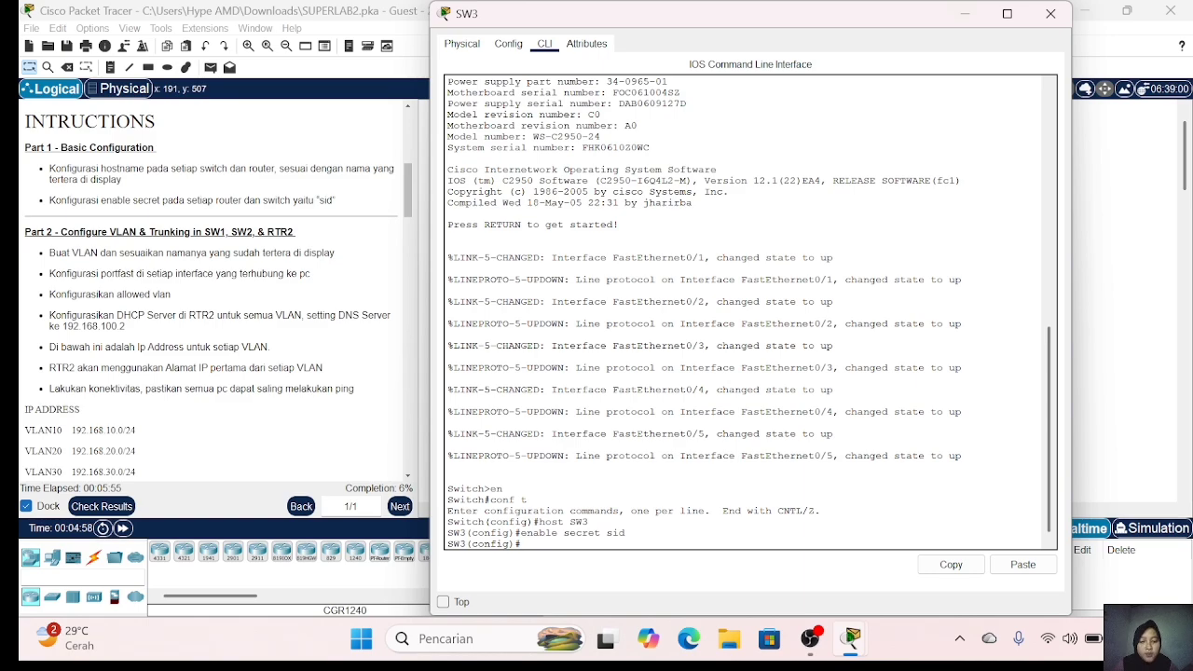
left_click(1050, 13)
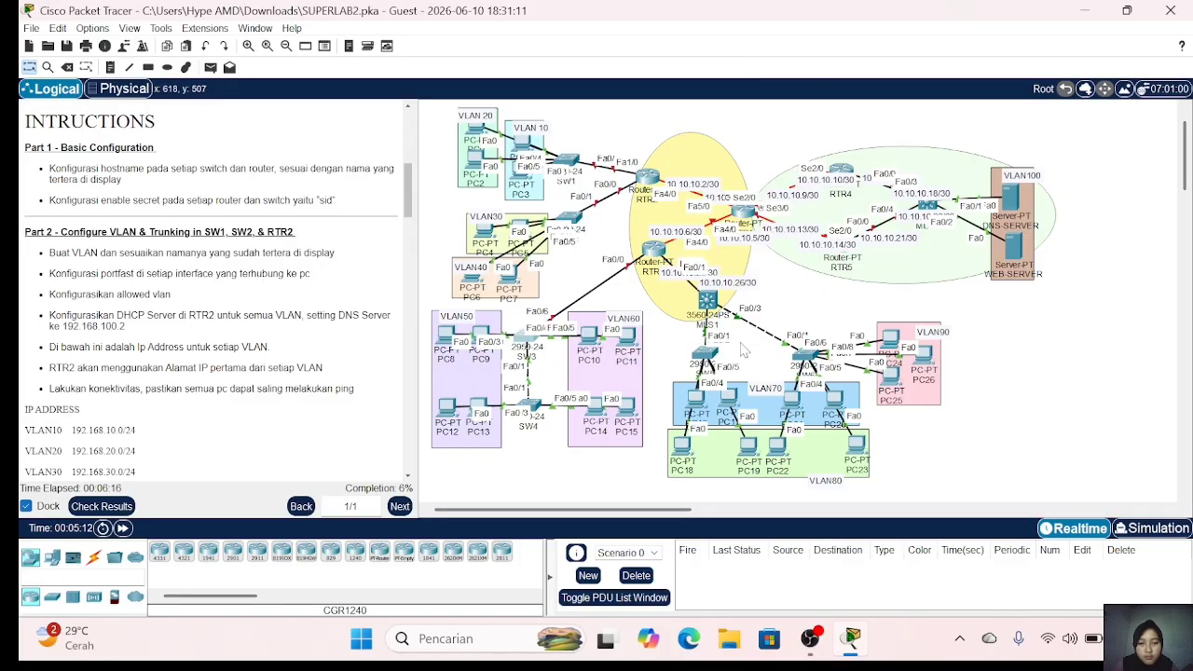
Step: On SW4's CLI, set hostname Sw4 and an enable secret password, then close the window
left_click(529, 407)
left_click(544, 44)
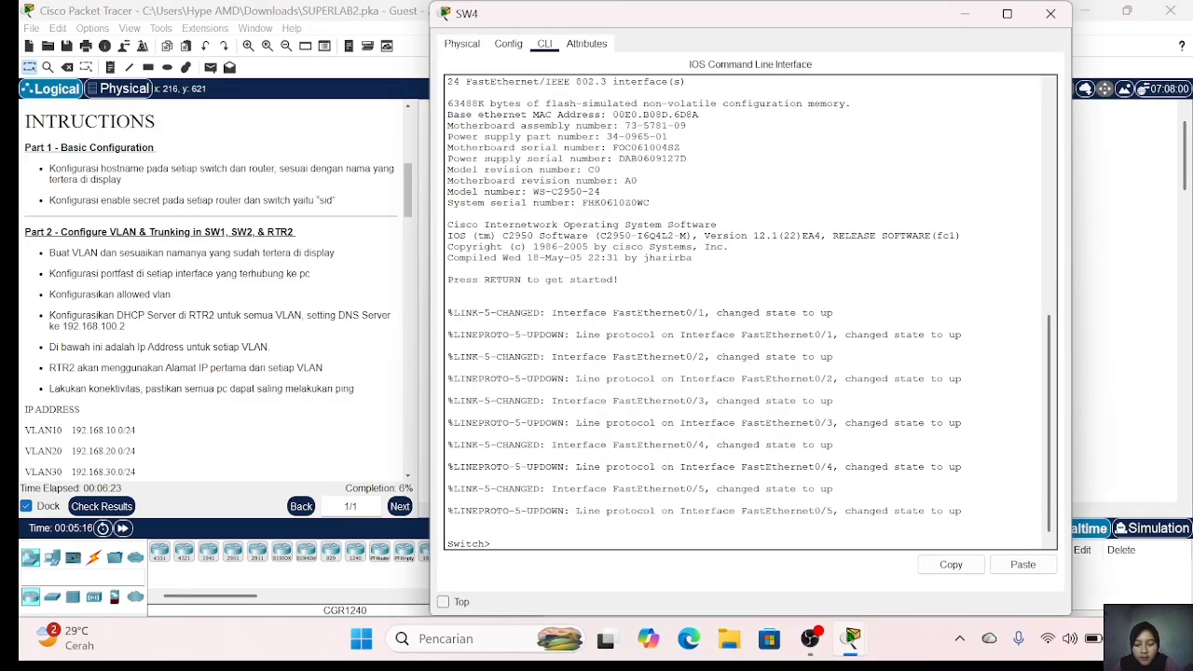
type("en")
key("Return")
type("ch#conf t")
key("Return")
type("host ")
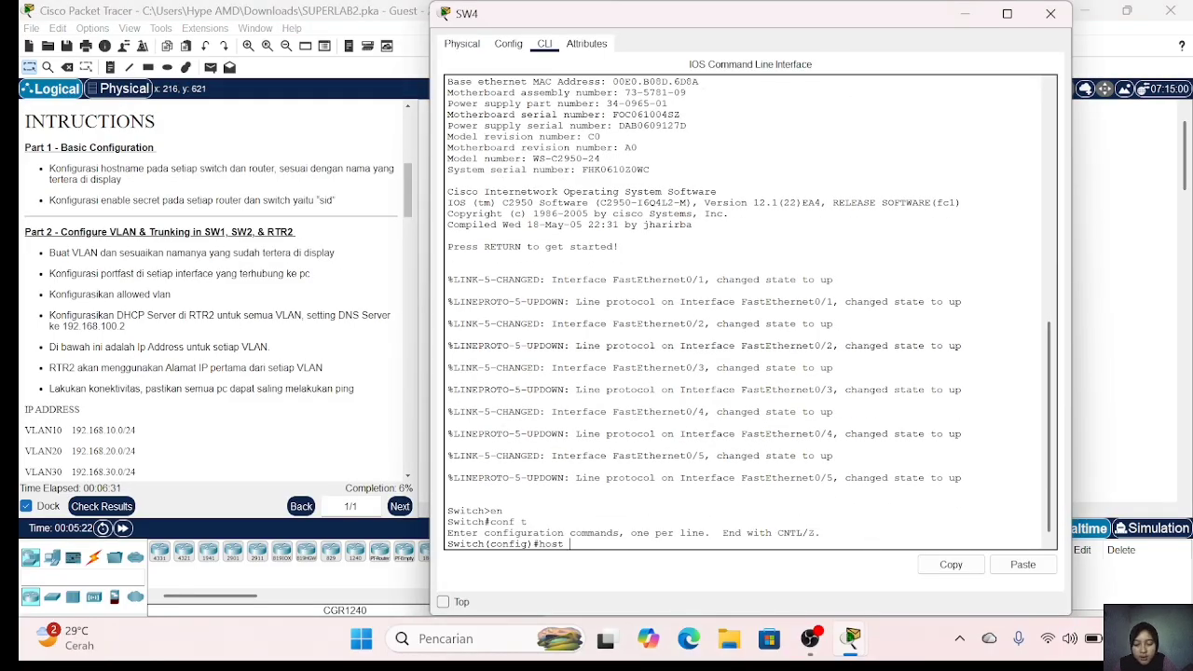
type("Sw4")
key("Return")
type("enable ")
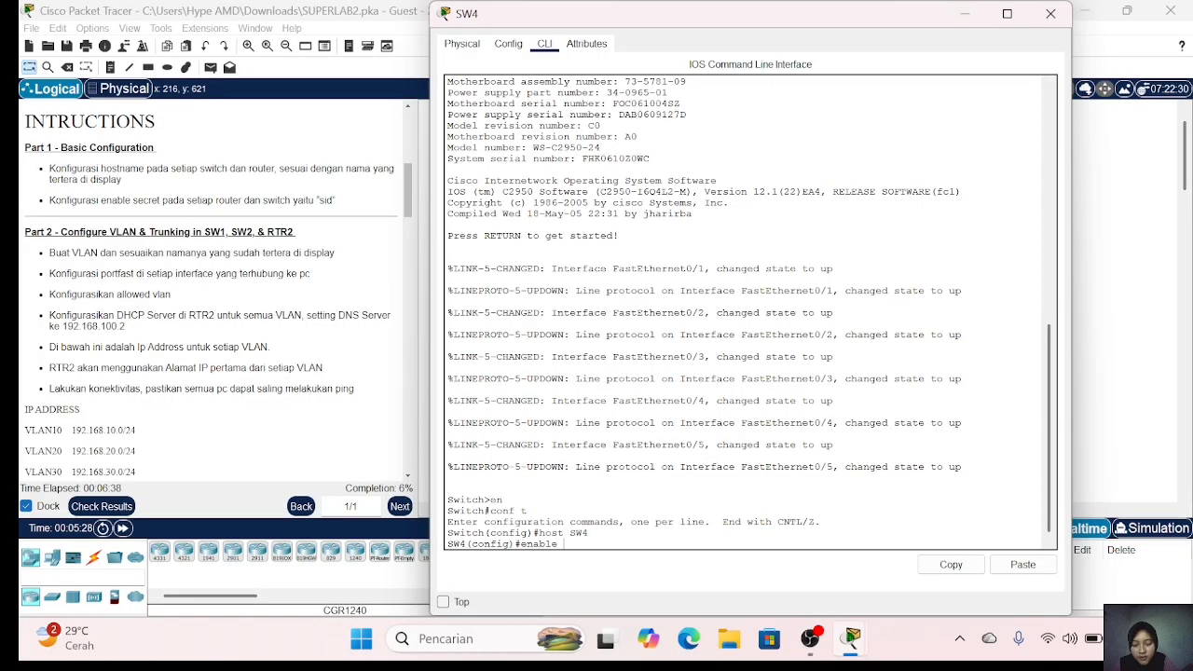
type("secret sid")
key("Return")
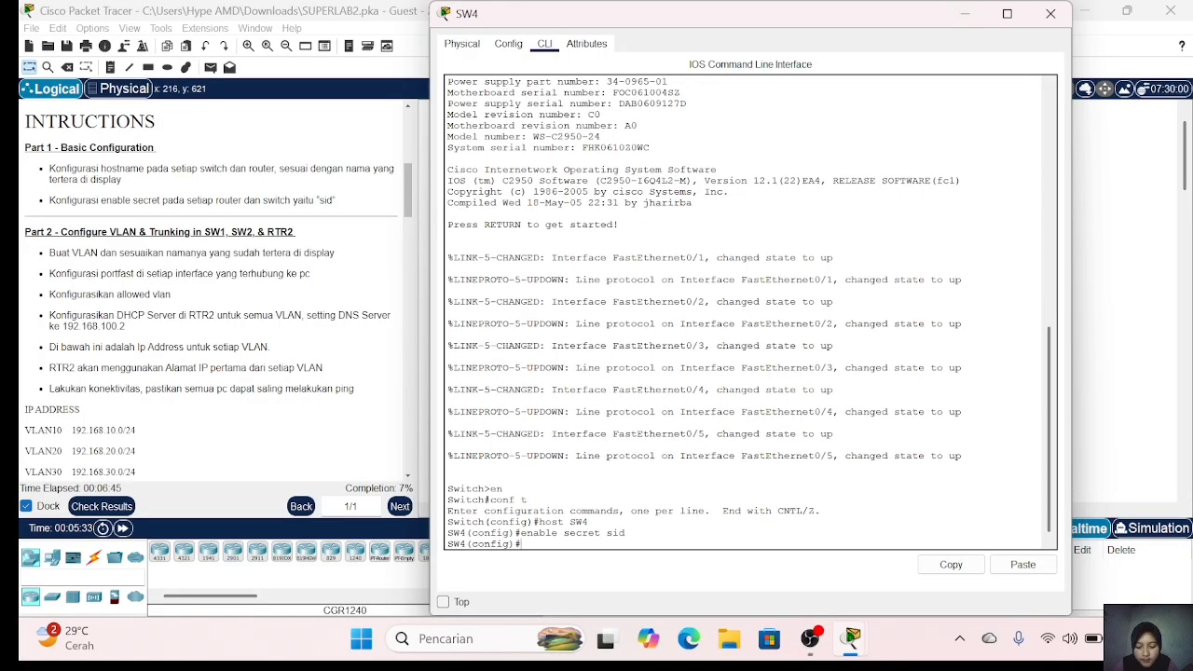
left_click(1050, 14)
Step: On SW5's CLI, set hostname SW5 and an enable secret, then close the window
left_click(705, 352)
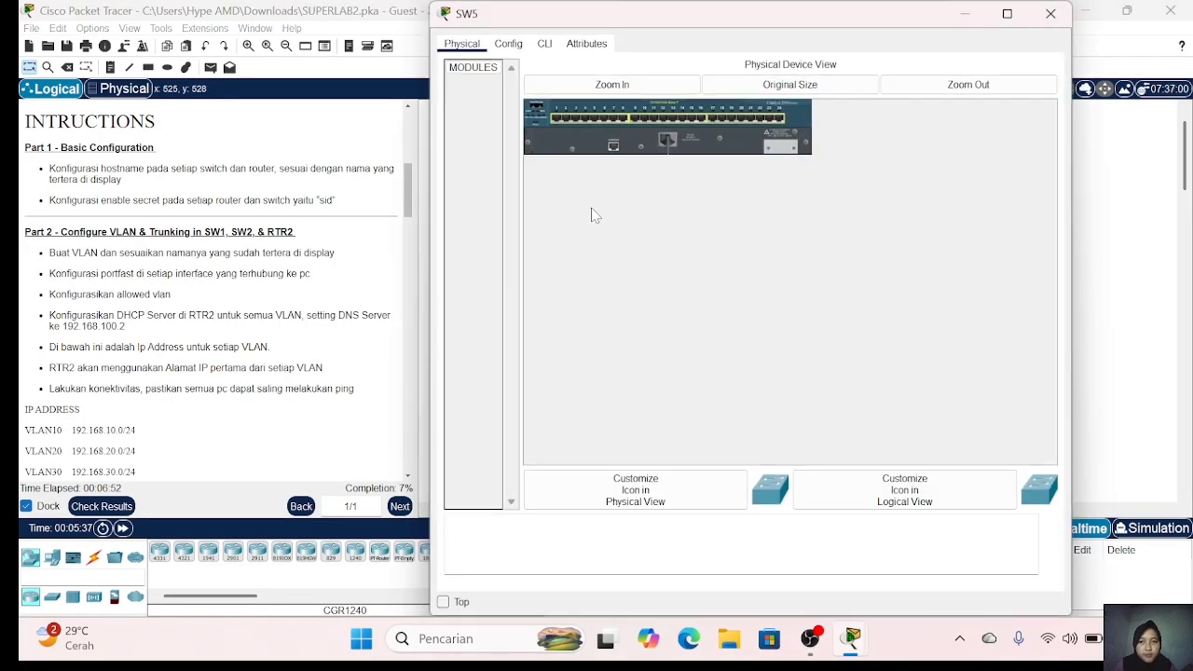
left_click(545, 44)
key("Return")
type("en")
key("Return")
type("conf t")
key("Return")
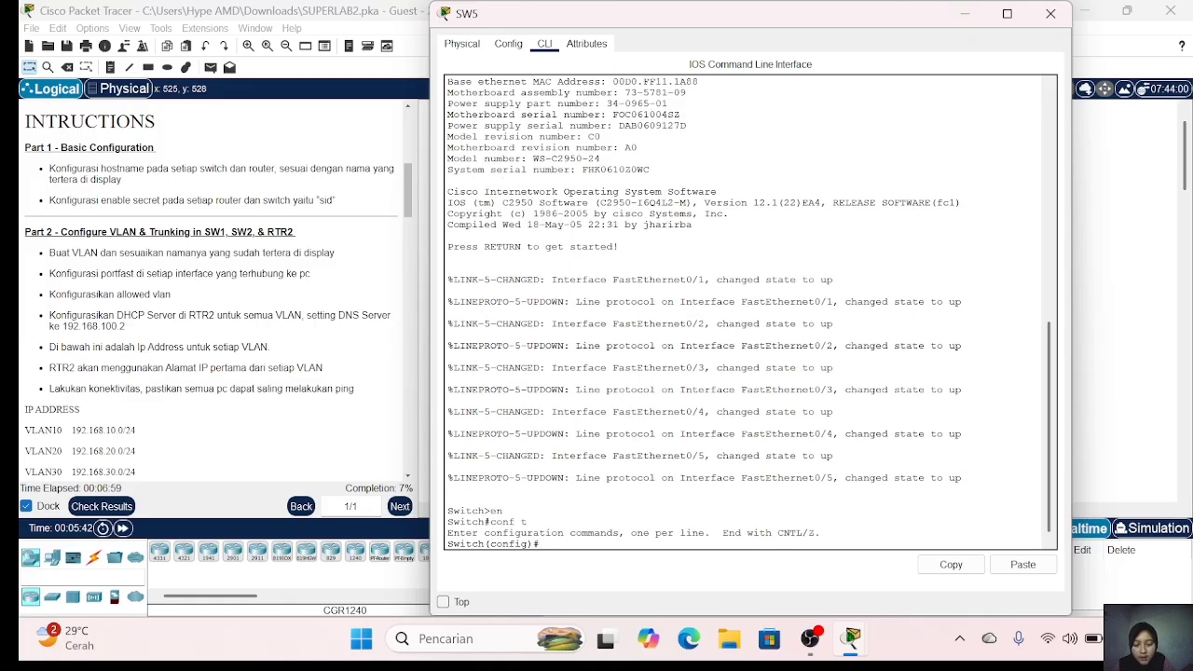
type("host SW5")
key("Return")
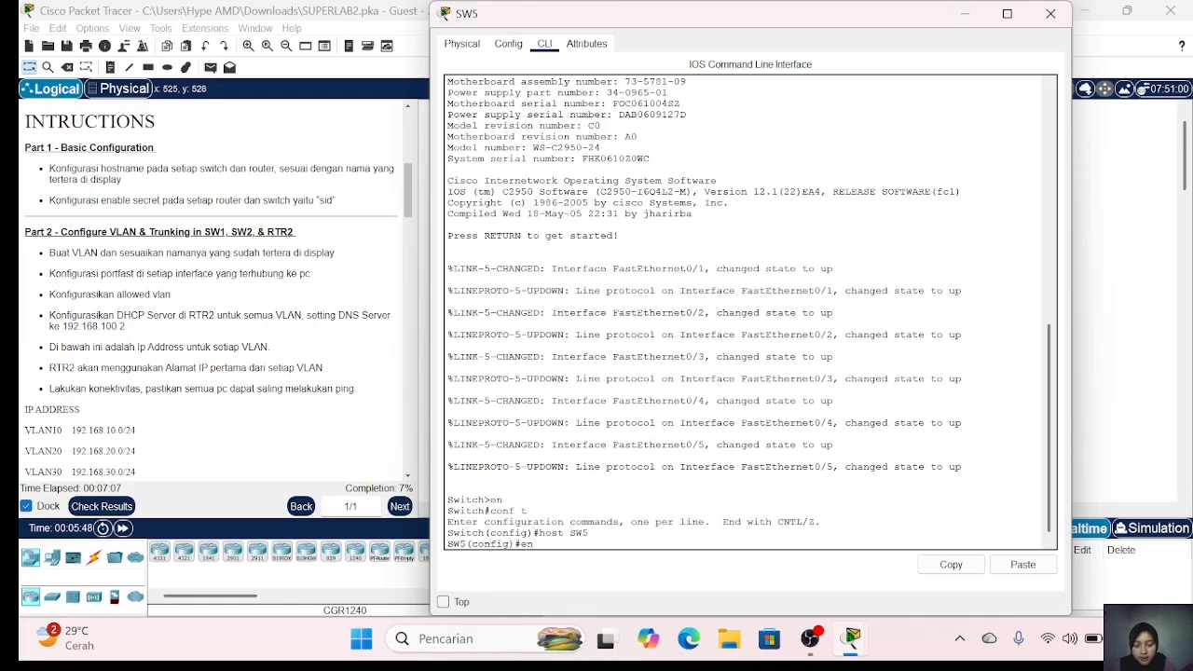
type("ena sec sid")
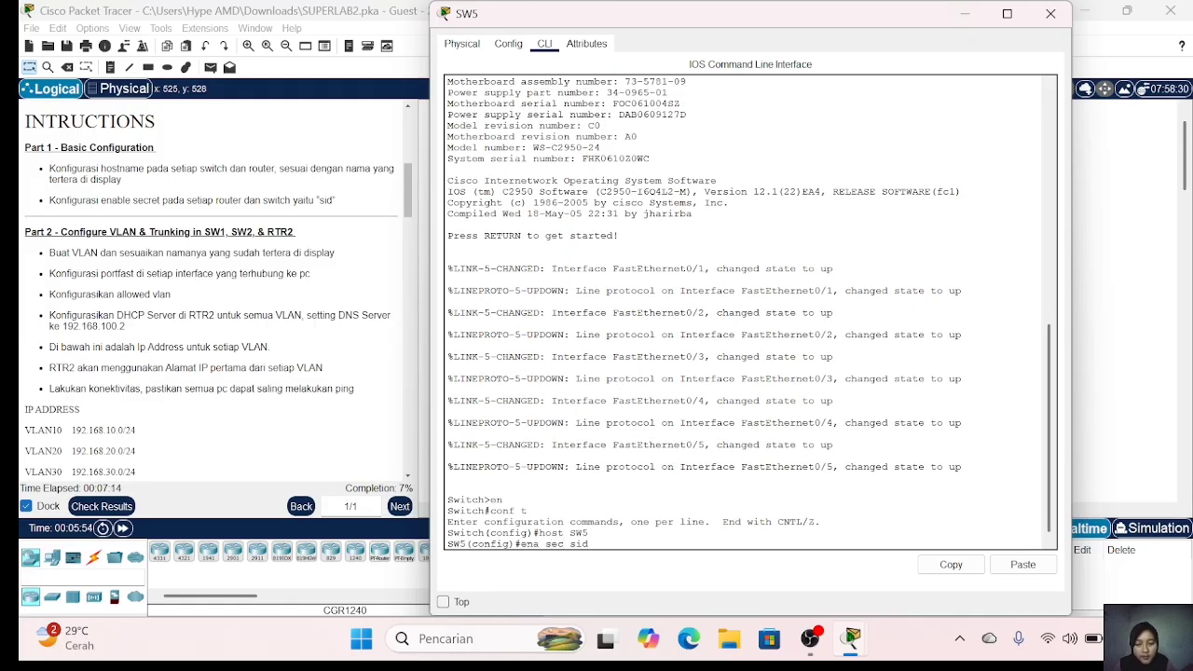
key("Return")
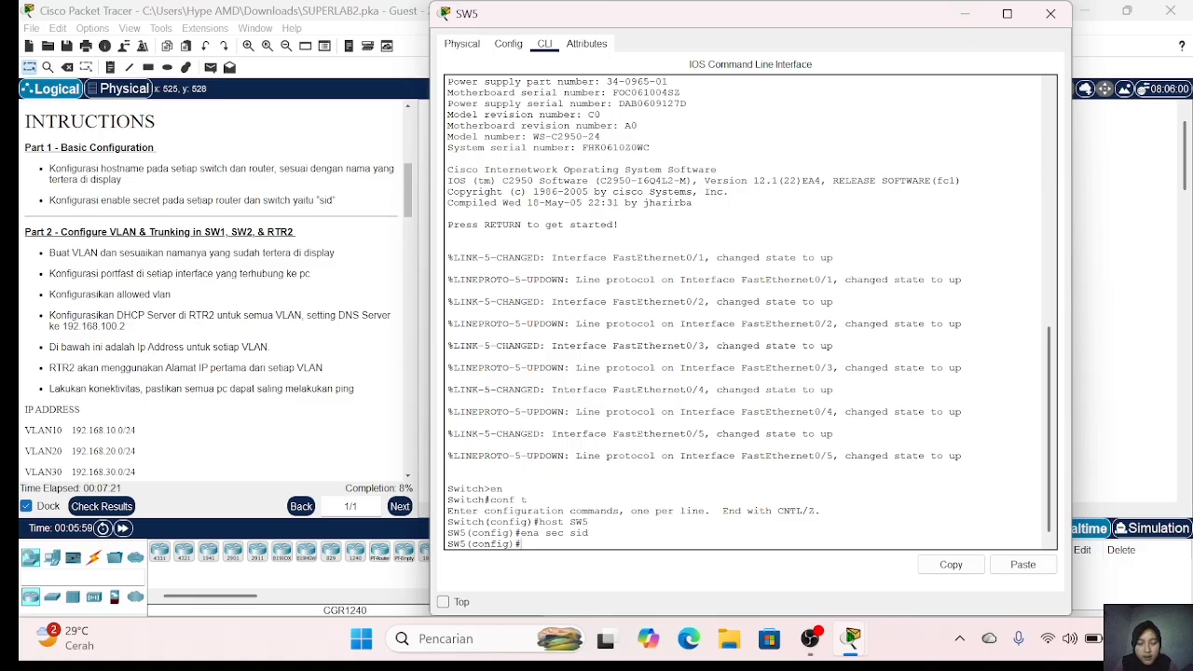
left_click(1050, 14)
Step: On SW6's CLI, set hostname SW6 and an enable secret password
left_click(812, 360)
left_click(545, 44)
key("Return")
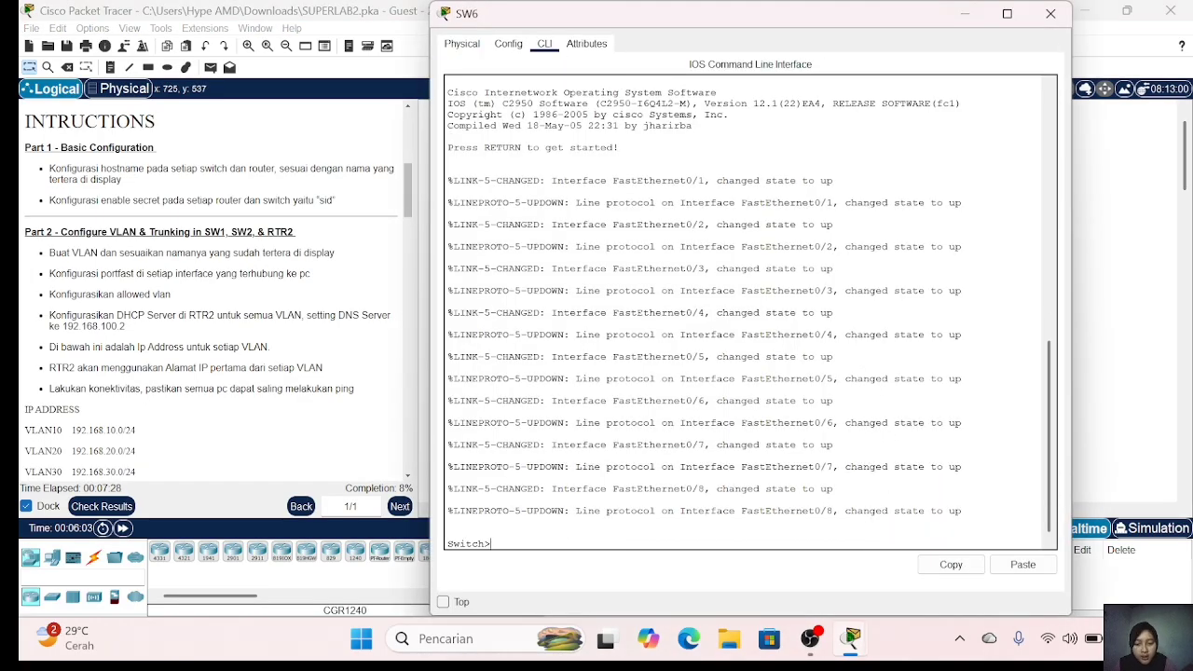
type("en")
key("Return")
type("conf t")
key("Return")
type("host S")
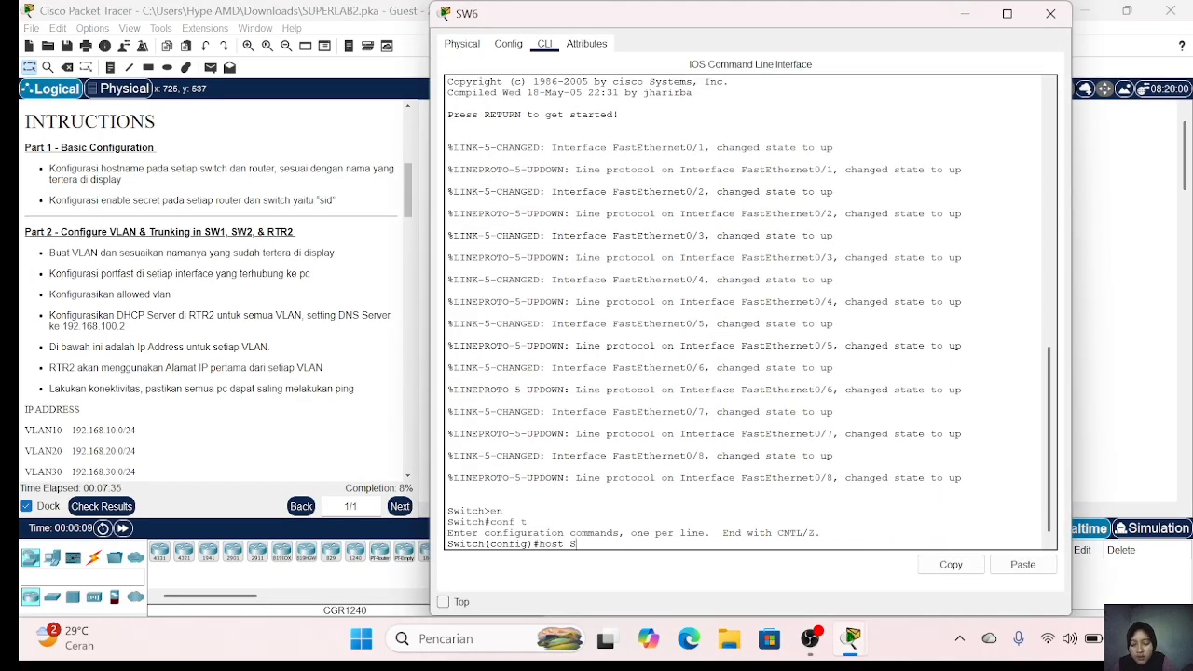
type("W6")
key("Return")
type("ena sec s")
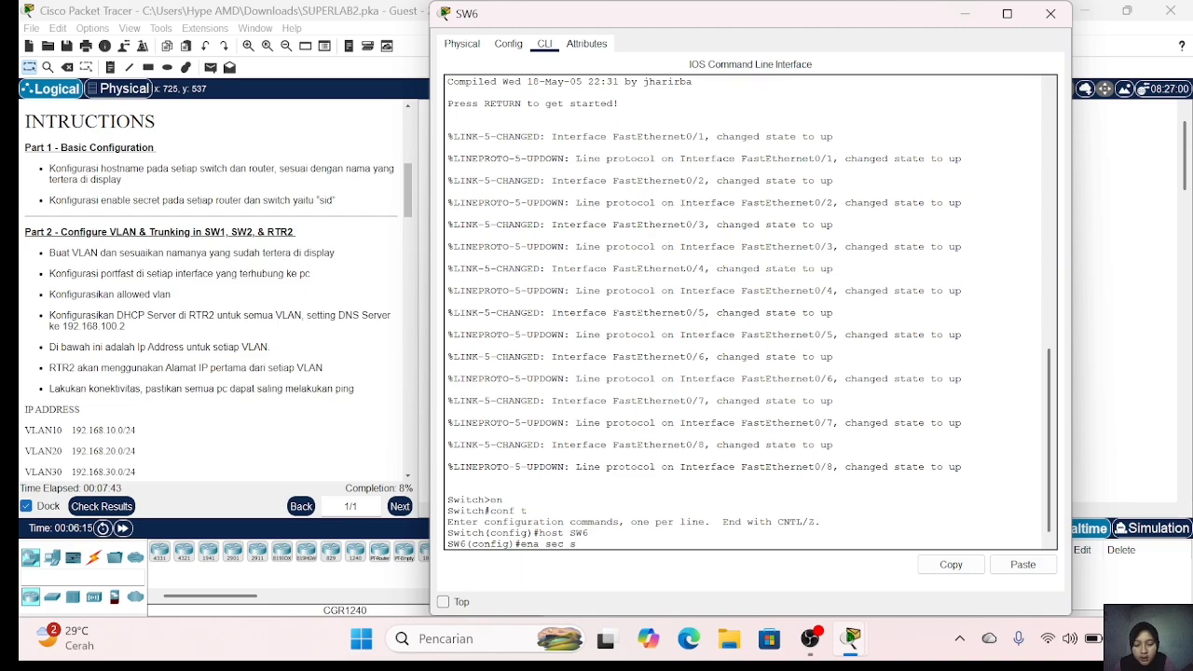
type("id")
key("Return")
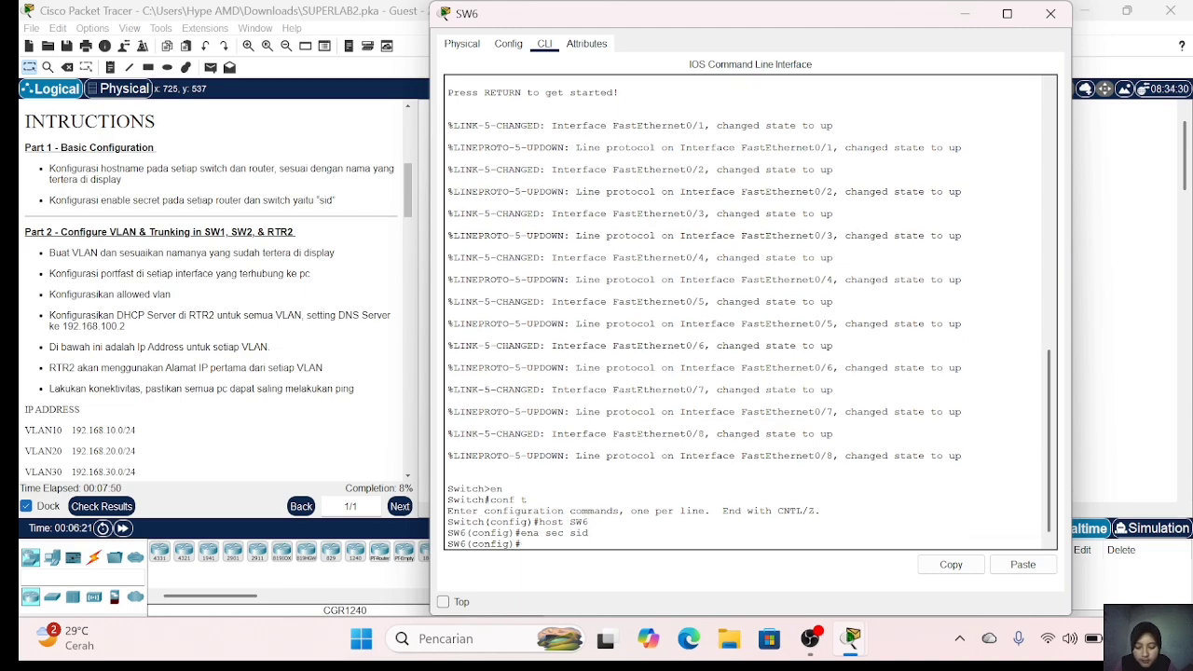
Step: Give the multilayer switch the hostname MLS1 and set its enable secret
left_click(1050, 13)
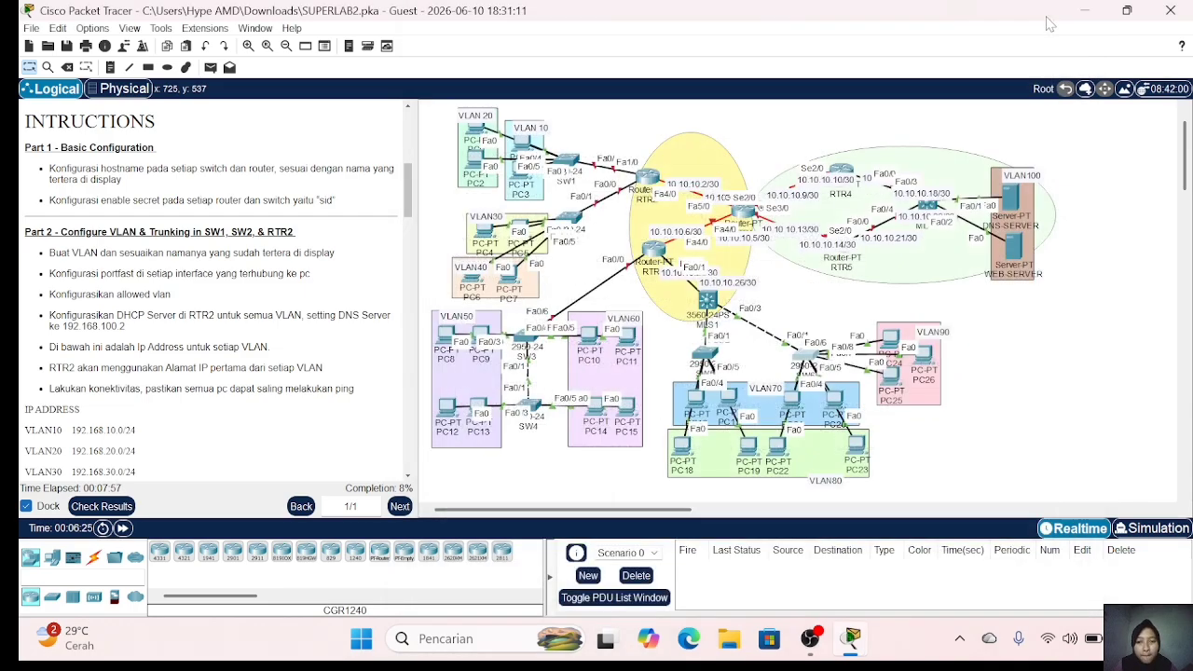
left_click(566, 84)
left_click(544, 43)
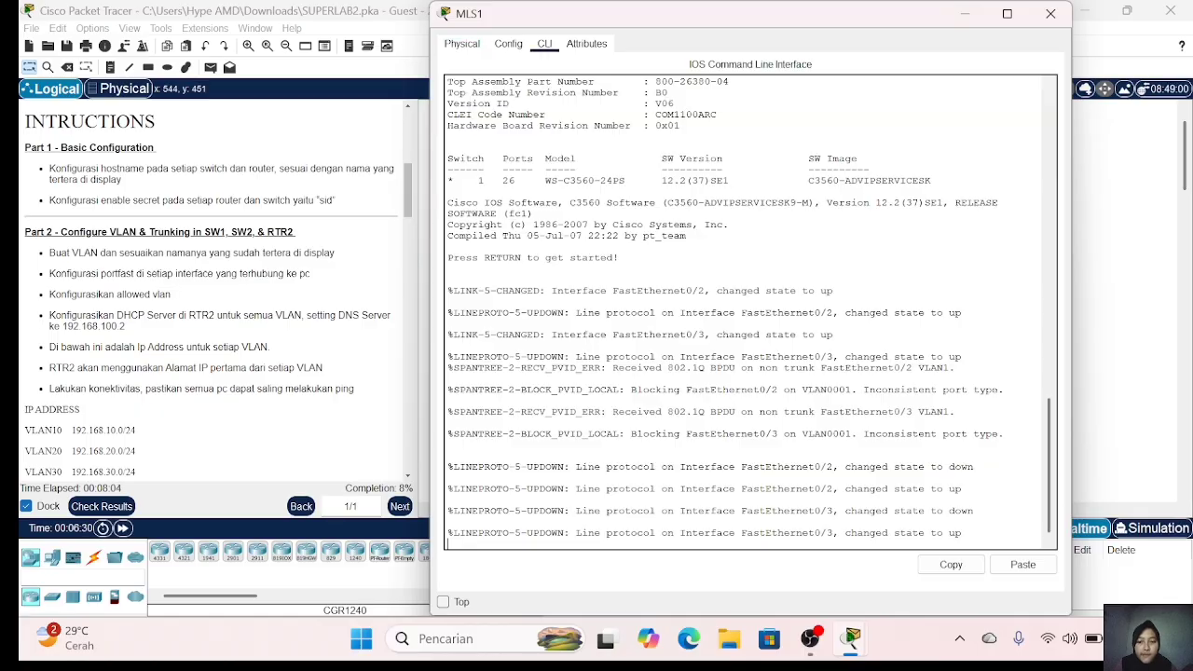
key("Return")
type("en")
key("Return")
type("conf t")
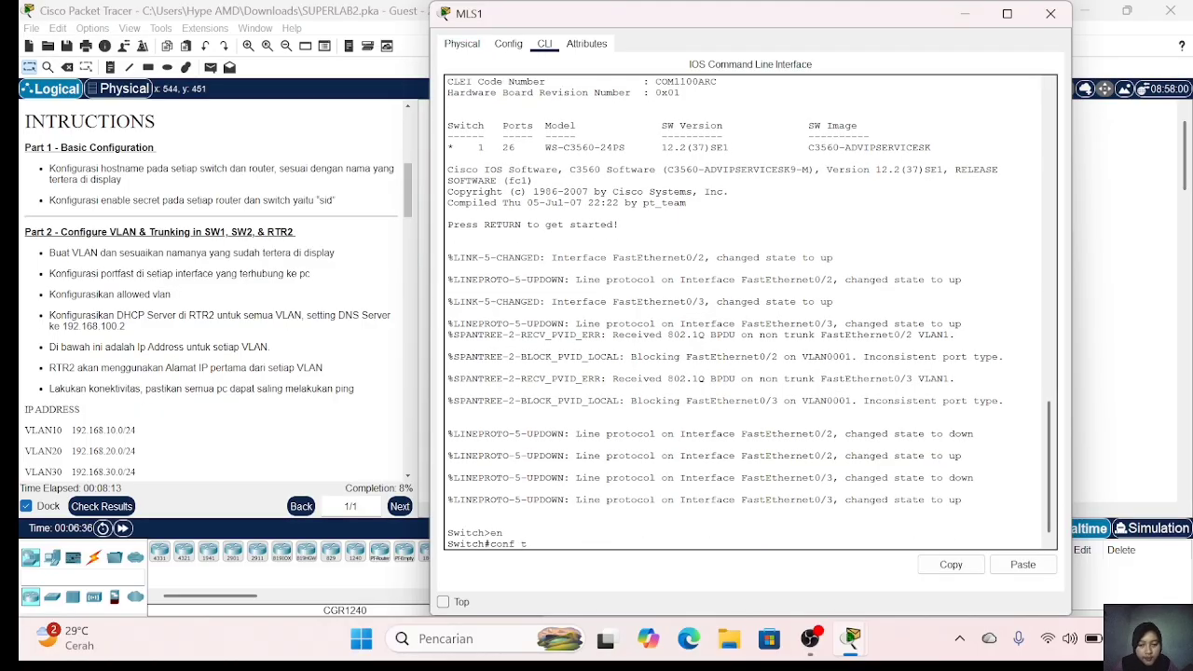
key("Return")
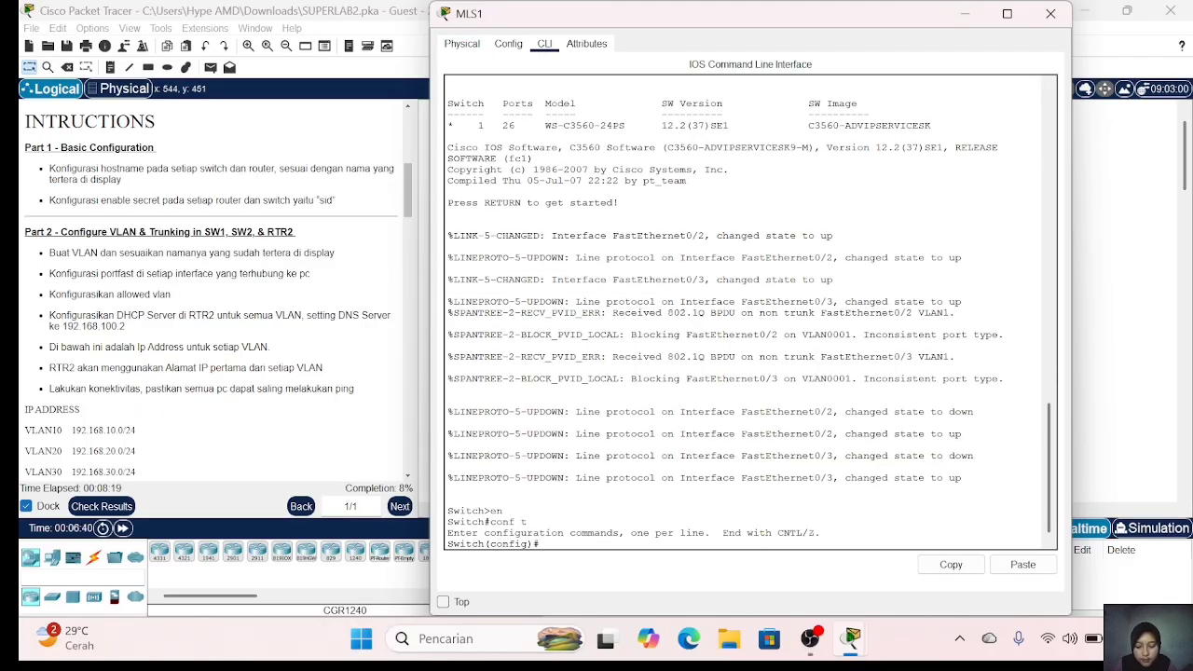
type("host MLS1")
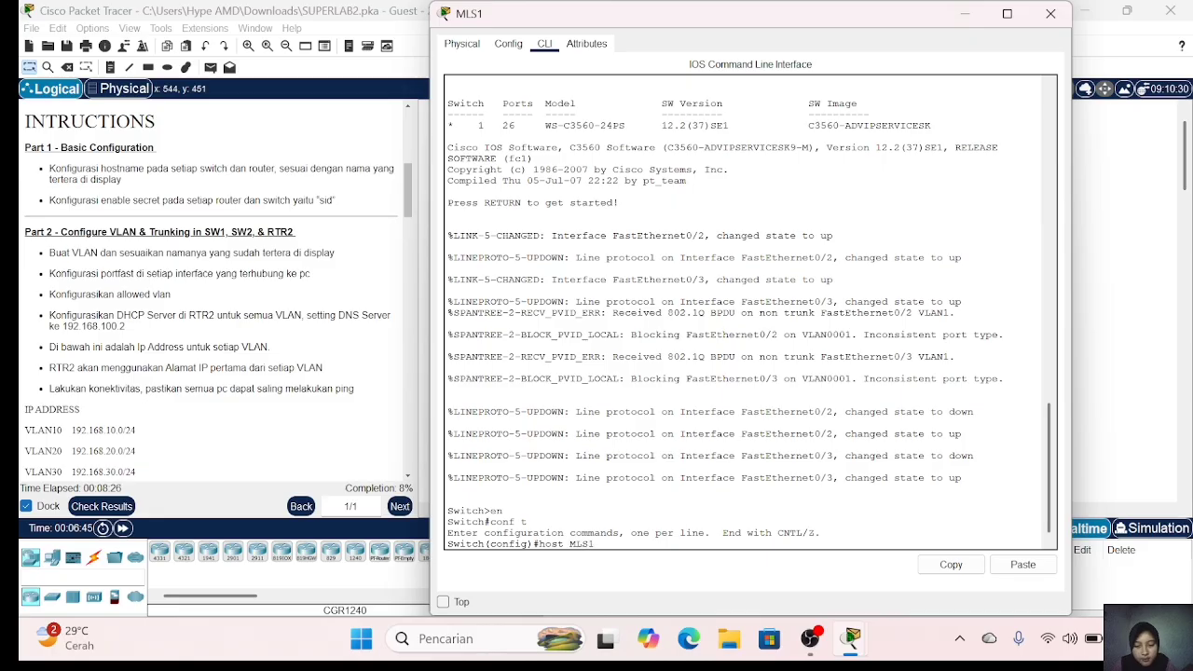
key("Return")
type("ena sec sid")
key("Return")
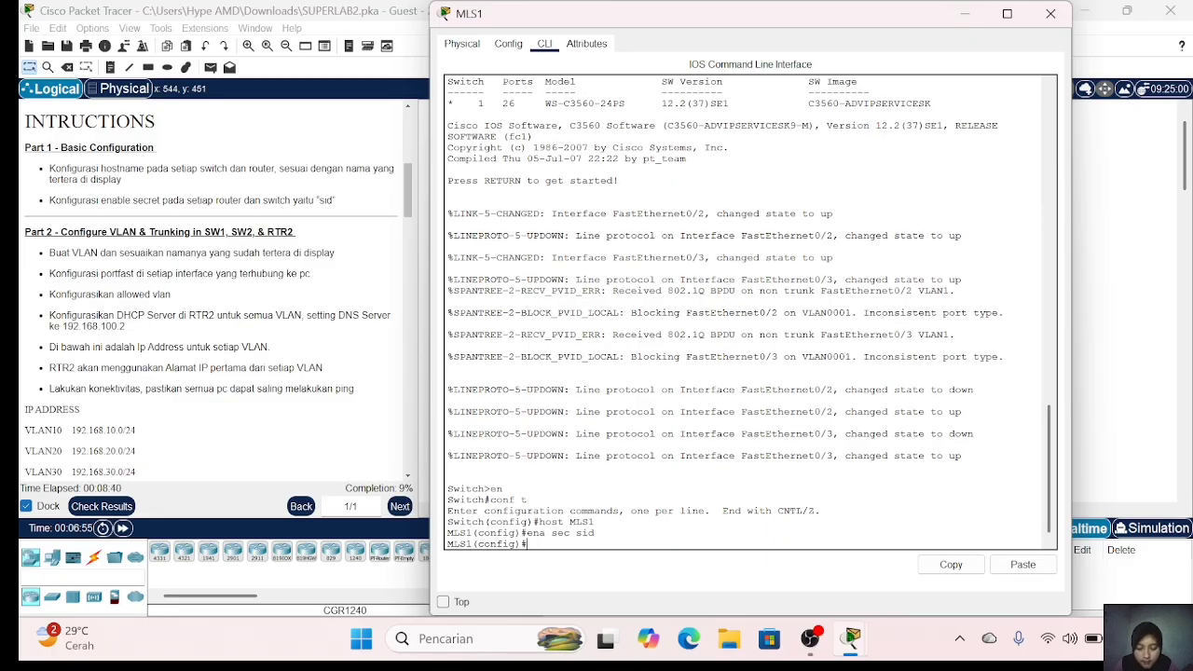
left_click(1051, 13)
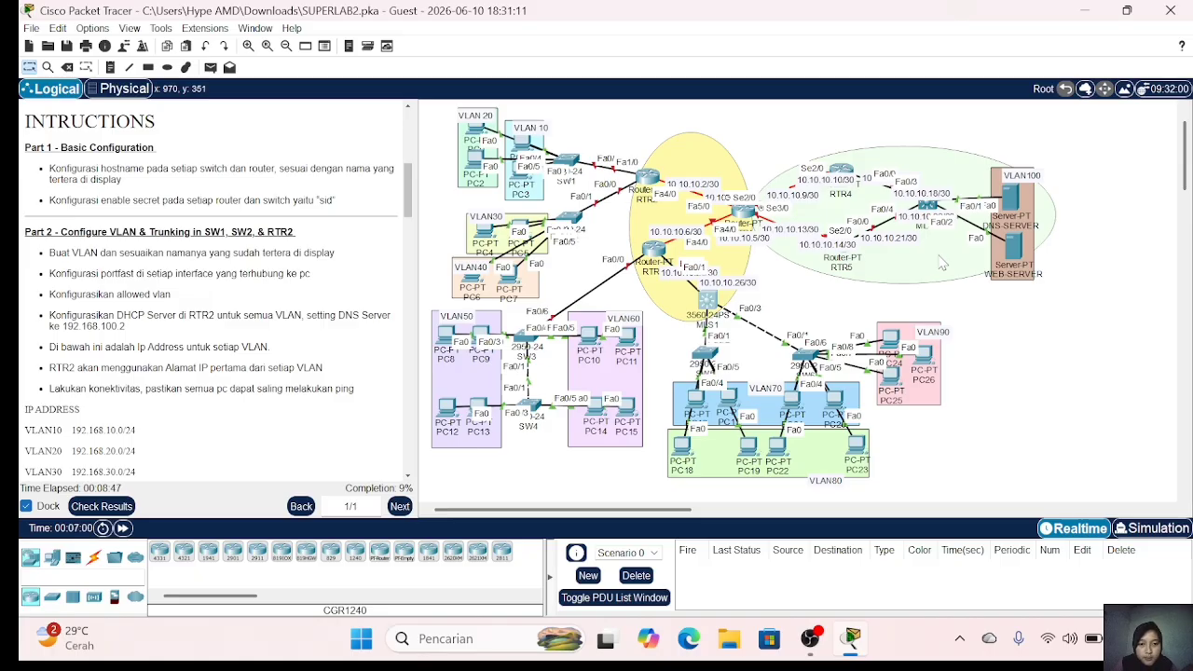
Step: Name router RTR3 and set its enable secret
left_click(655, 249)
left_click(544, 43)
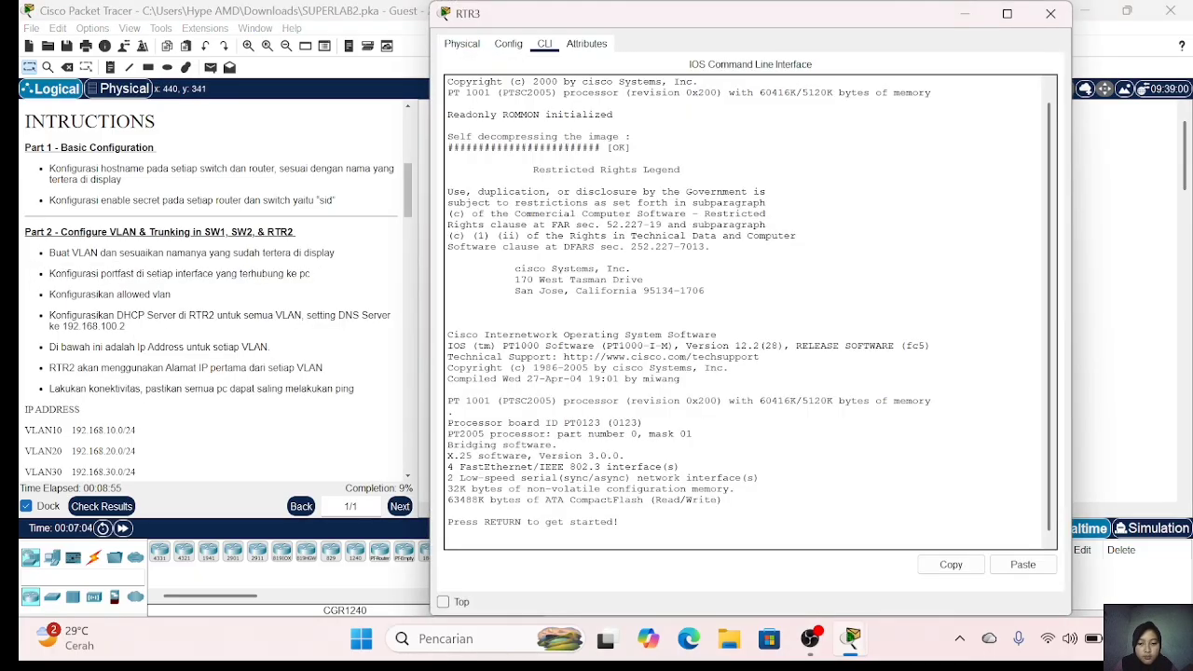
key("Return")
type("en")
key("Return")
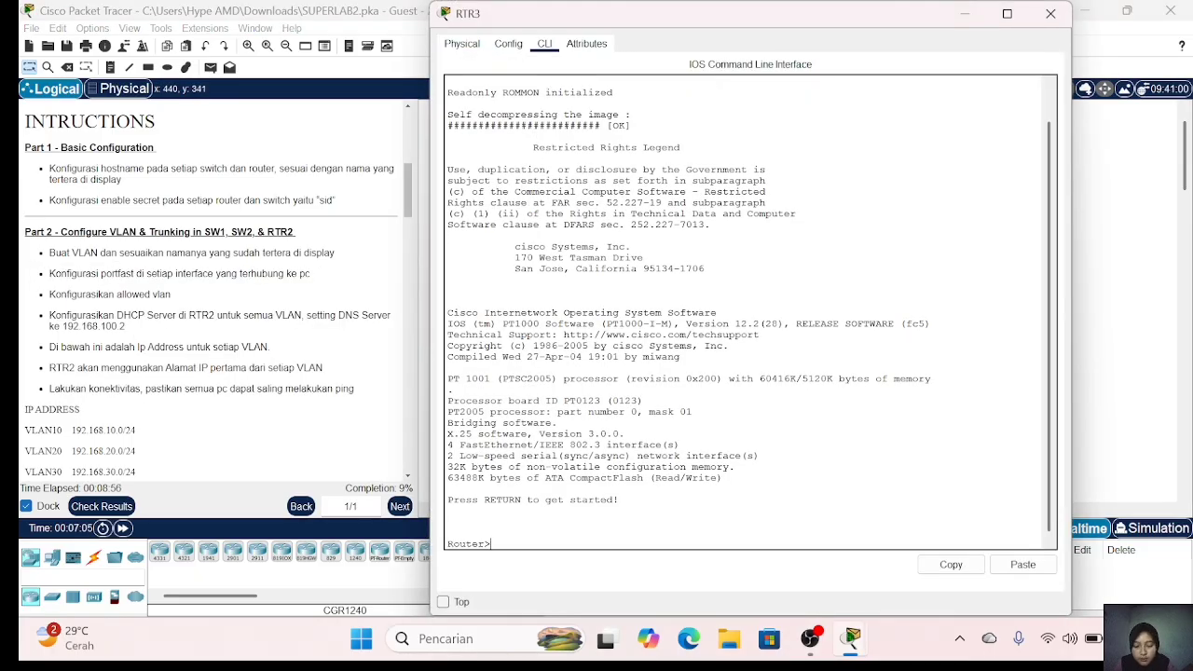
type("con")
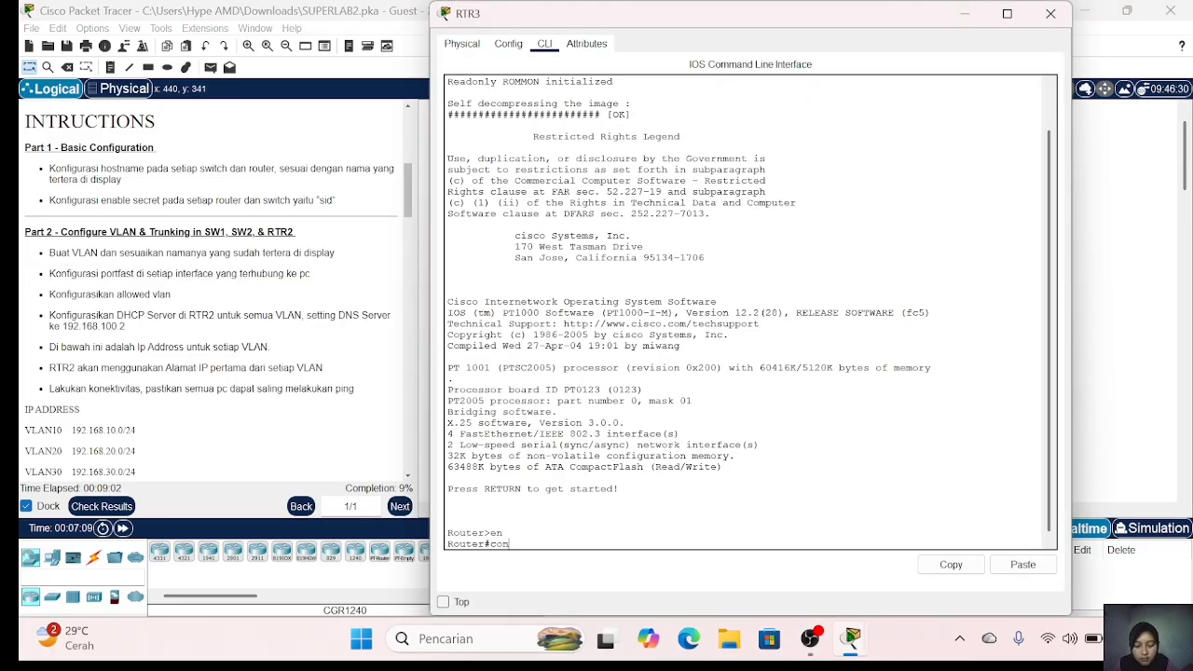
type("f t")
key("Return")
type("host RTR3")
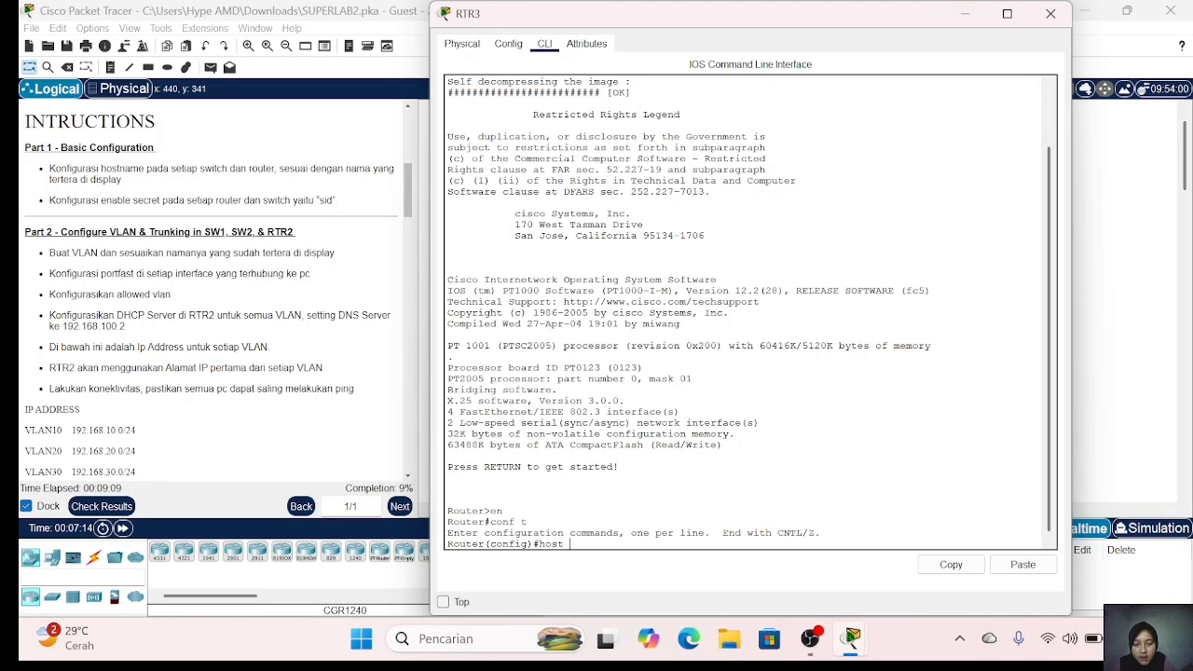
key("Return")
type("ena sec sid")
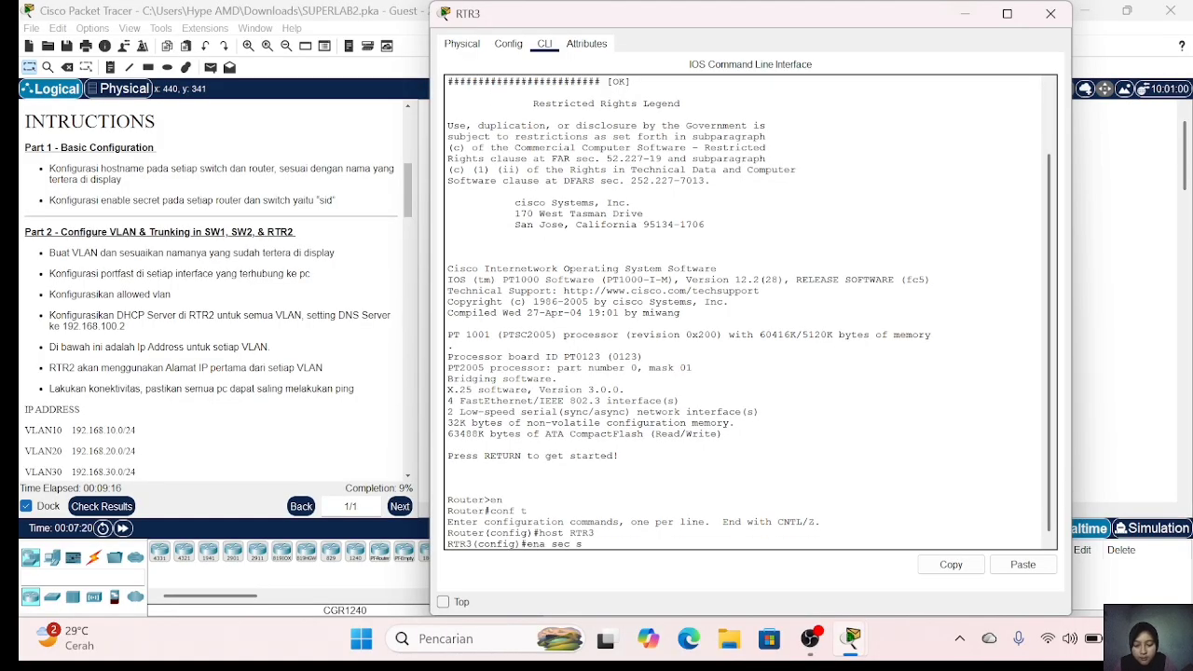
key("Return")
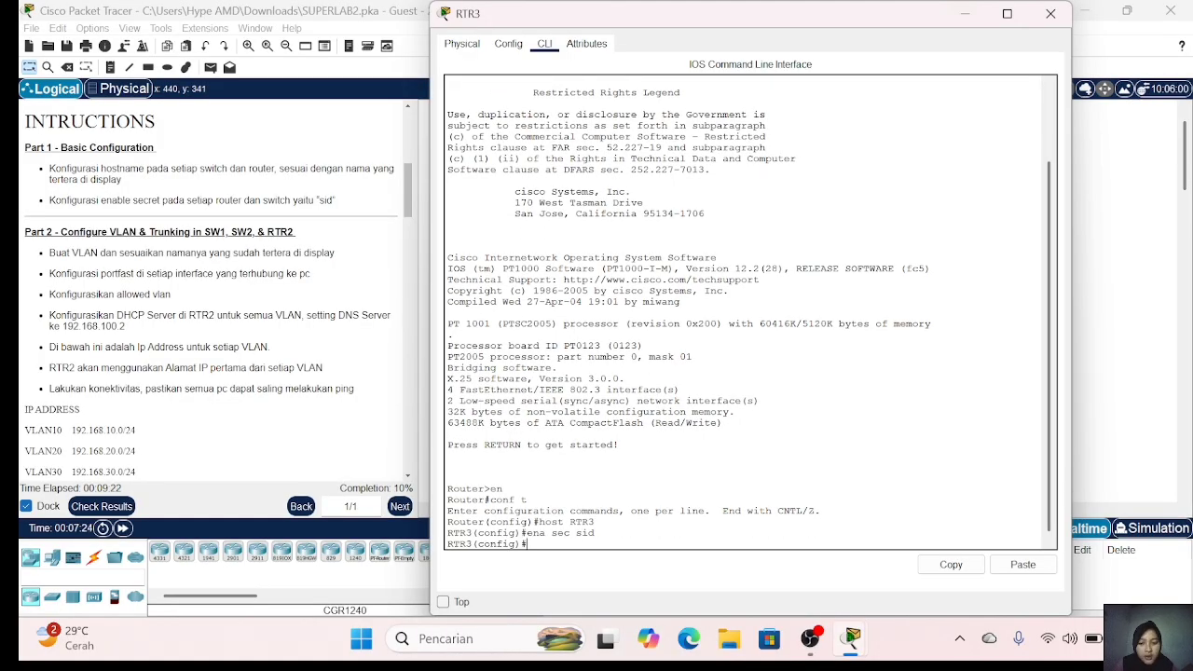
left_click(1050, 13)
Step: Leave RTR2 unchanged, then name router RTR1 and set its enable secret
left_click(653, 181)
left_click(1065, 13)
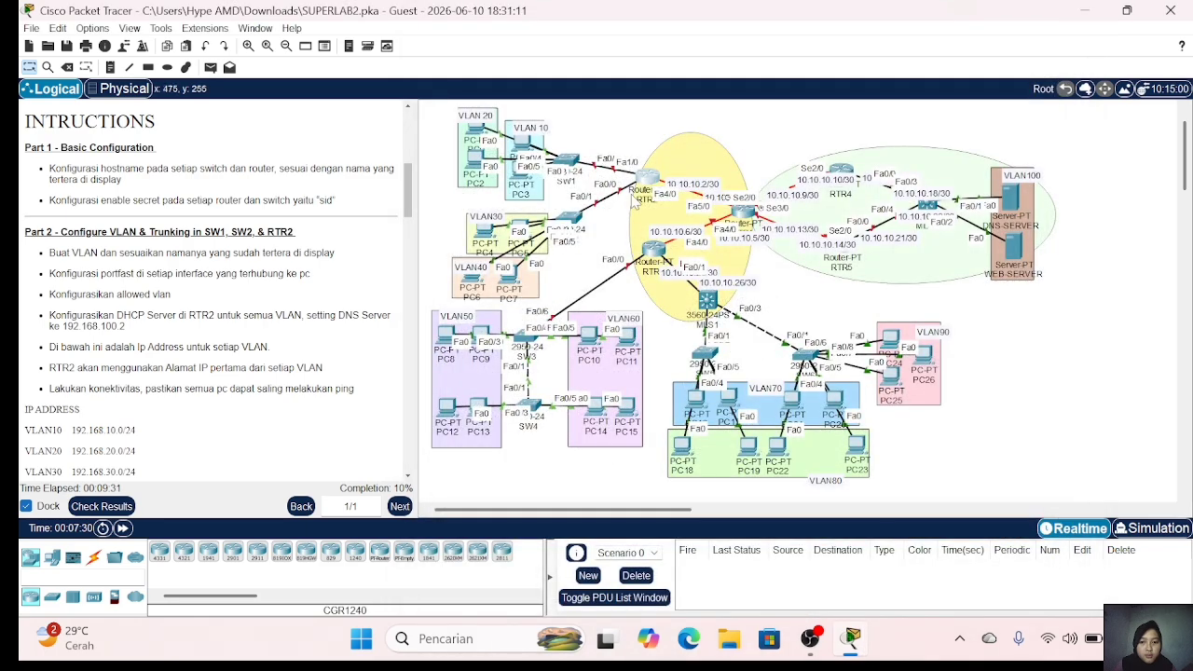
left_click(647, 176)
left_click(544, 44)
key("Return")
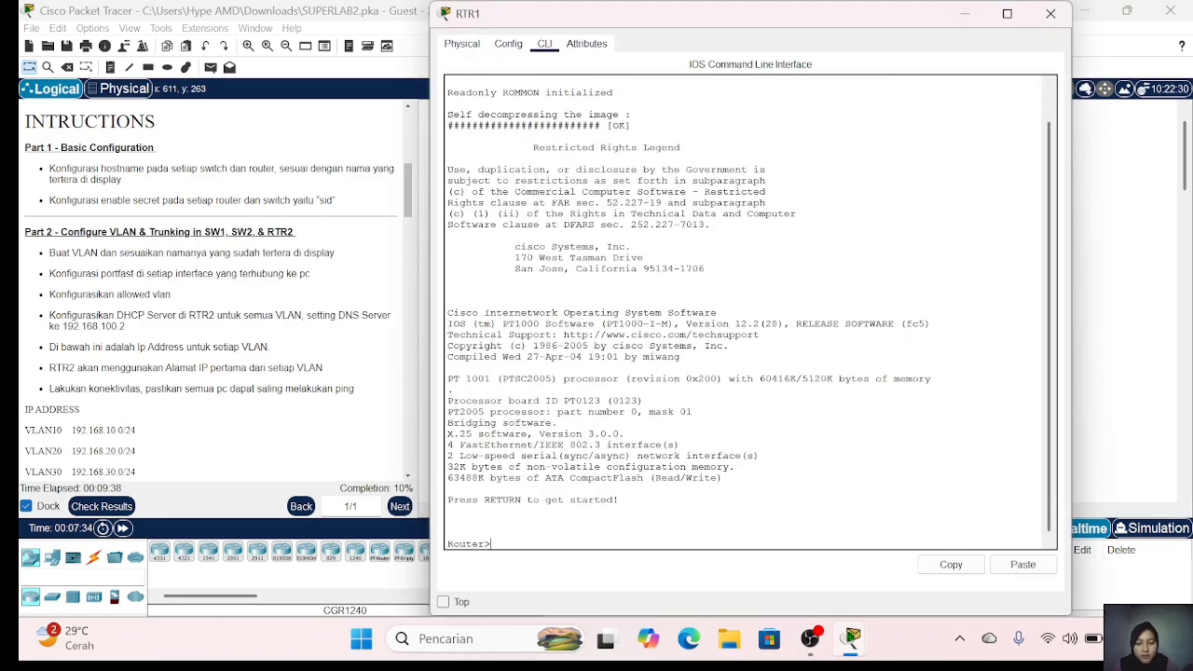
type("en")
key("Return")
type("conf t")
key("Return")
type("host ")
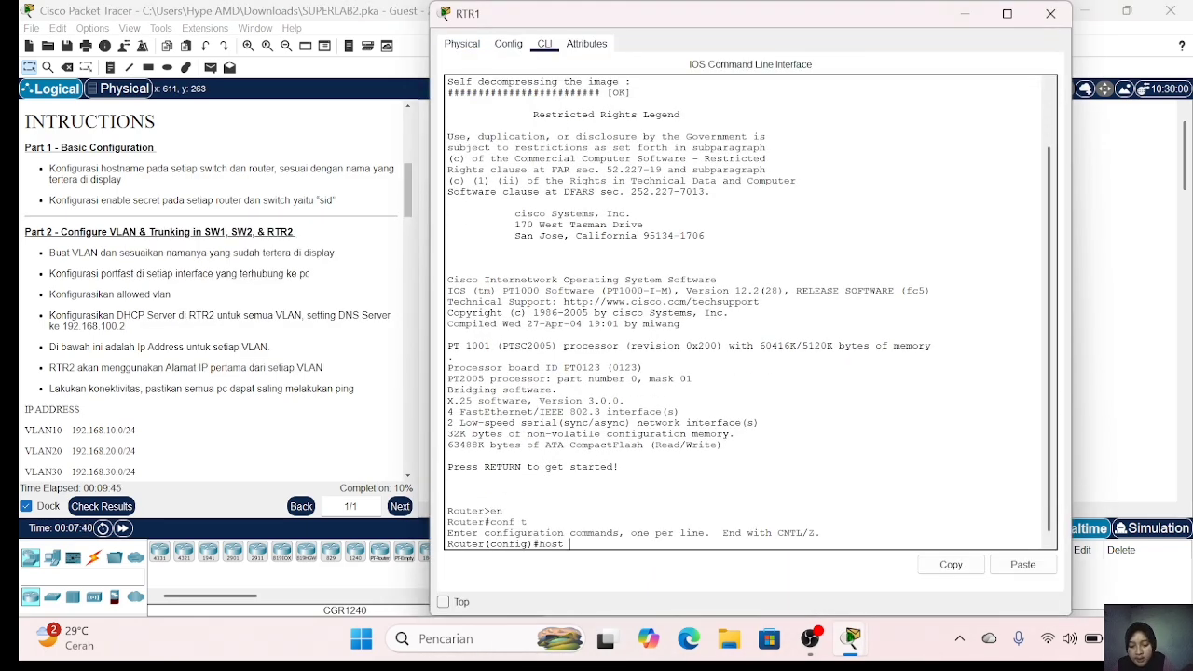
type("RTR1")
key("Return")
type("ena sec si")
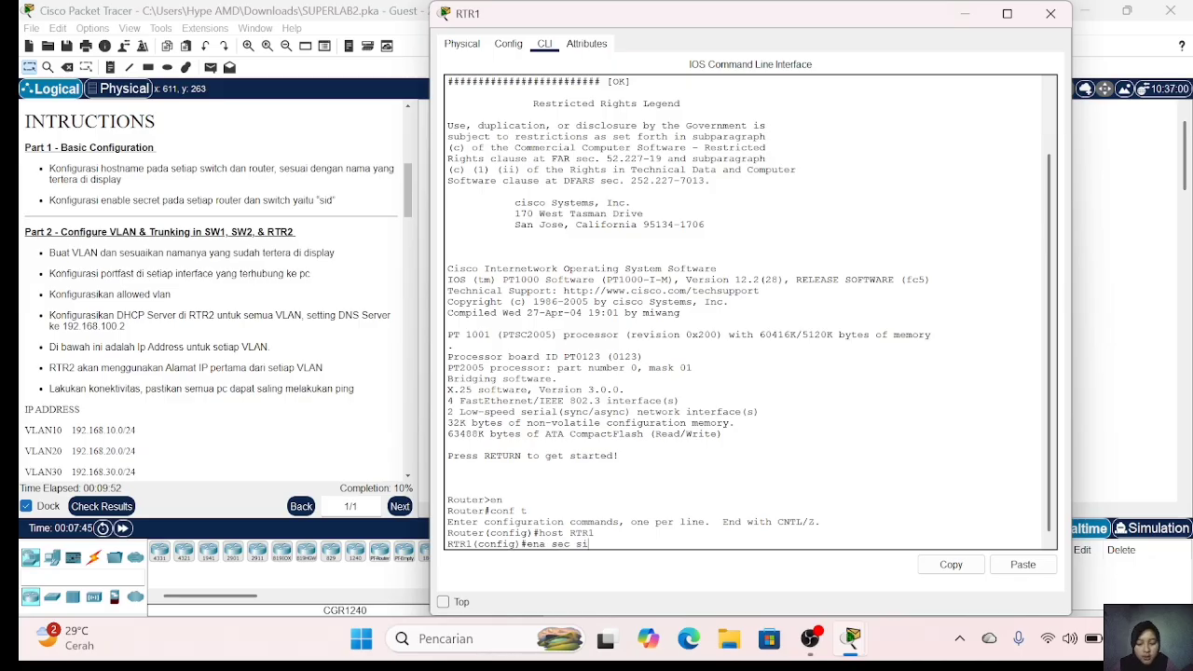
type("d")
key("Return")
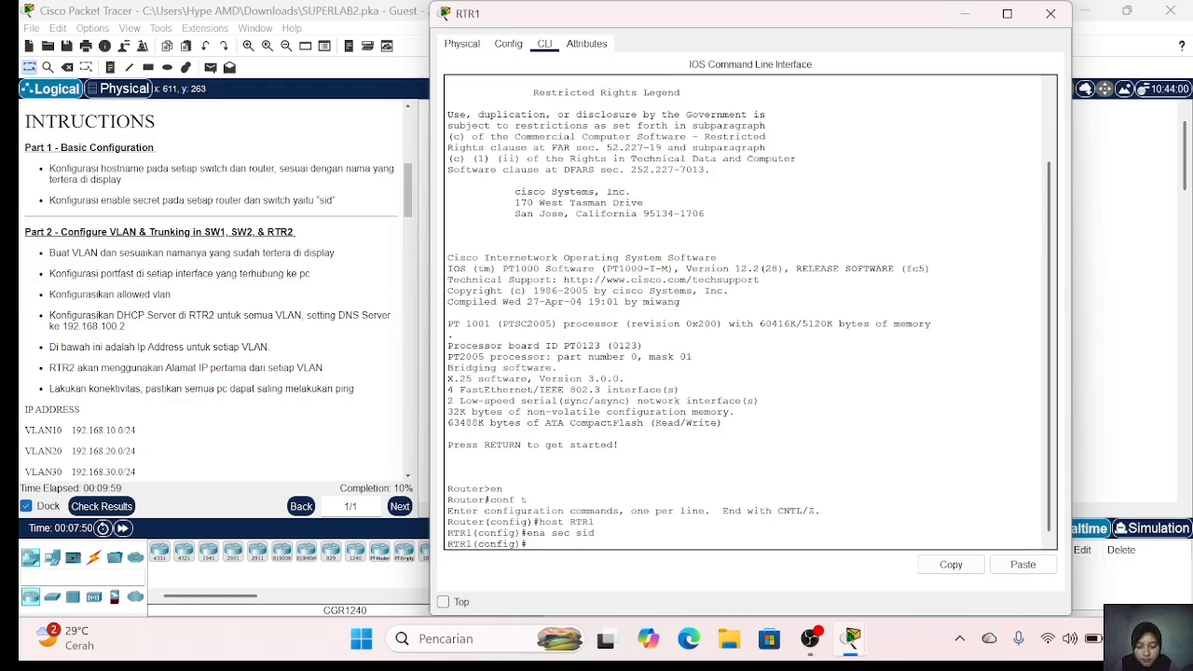
left_click(1050, 14)
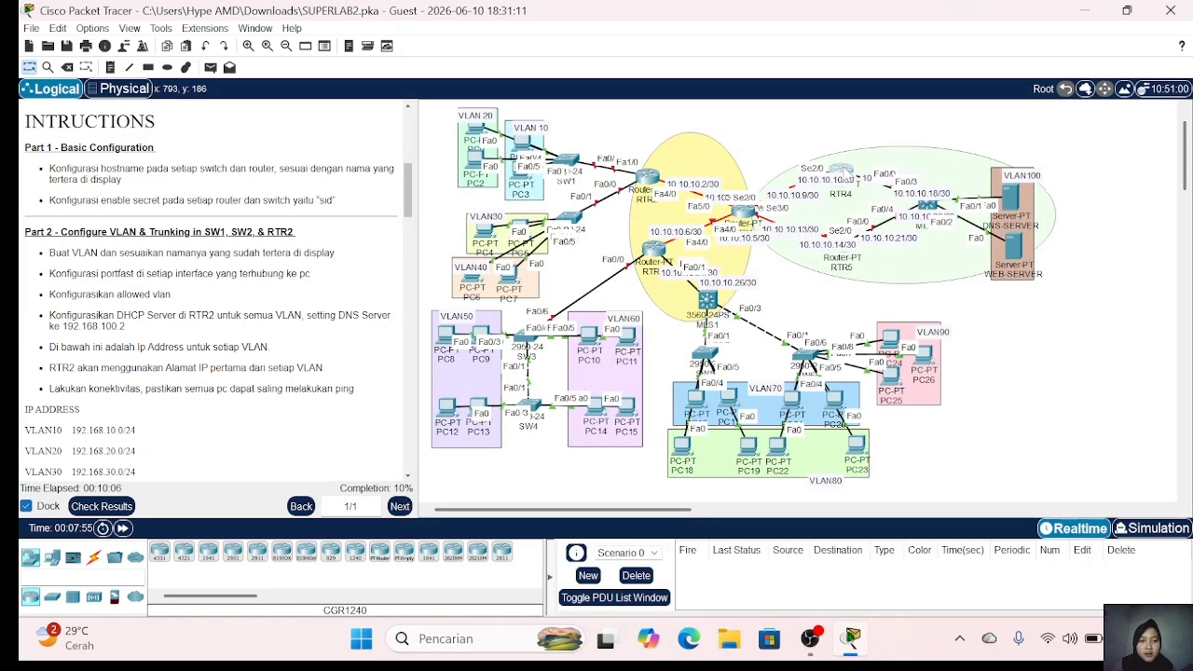
Step: Name router RTR4 and set its enable secret, correcting the mistyped secret command
left_click(842, 171)
left_click(546, 45)
key("Return")
type("en")
key("Return")
type("conf t")
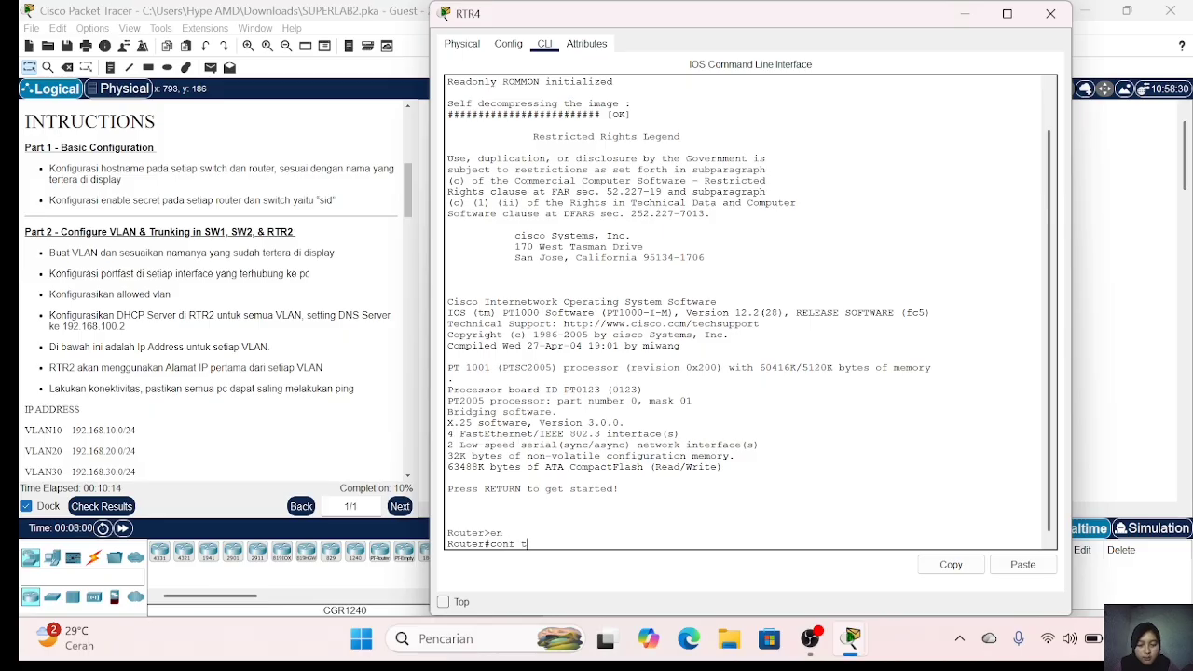
key("Return")
type("host RTR4")
key("Return")
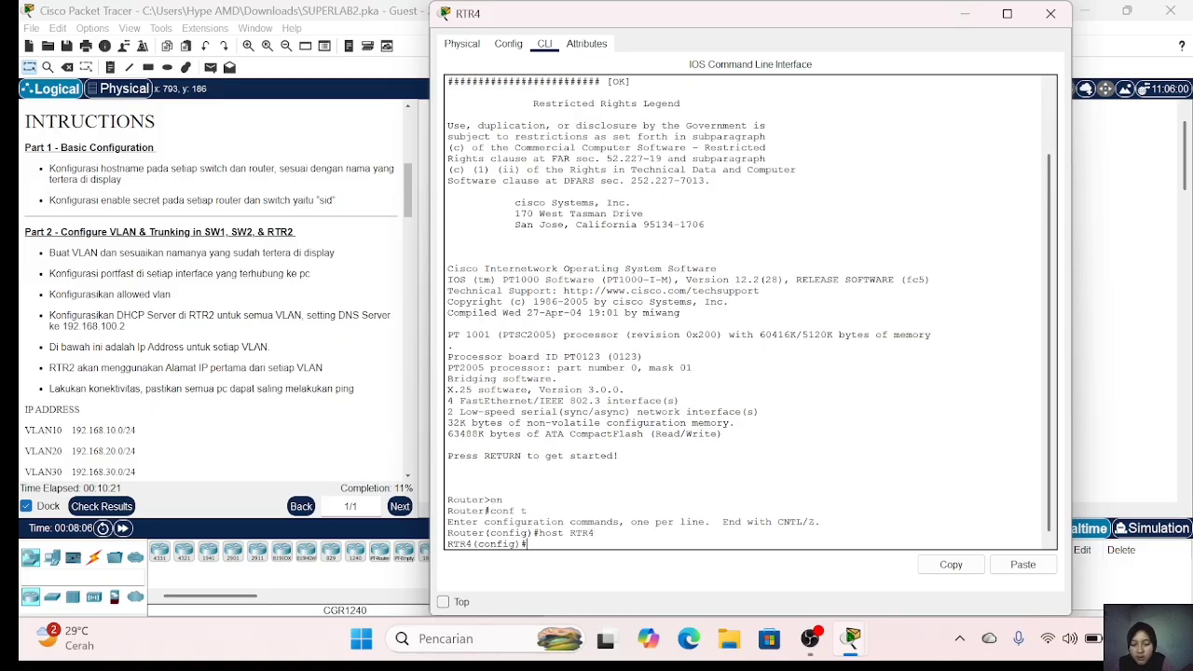
type("en sec sid")
key("Return")
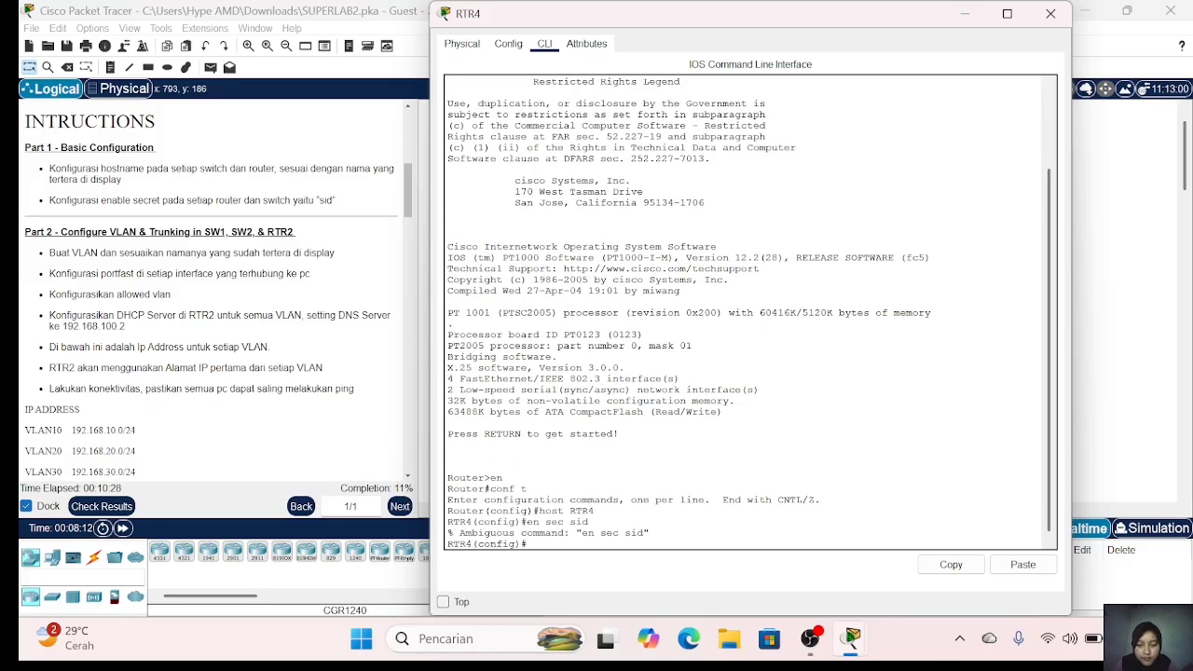
key("Up")
key("Left")
key("Left")
type("a")
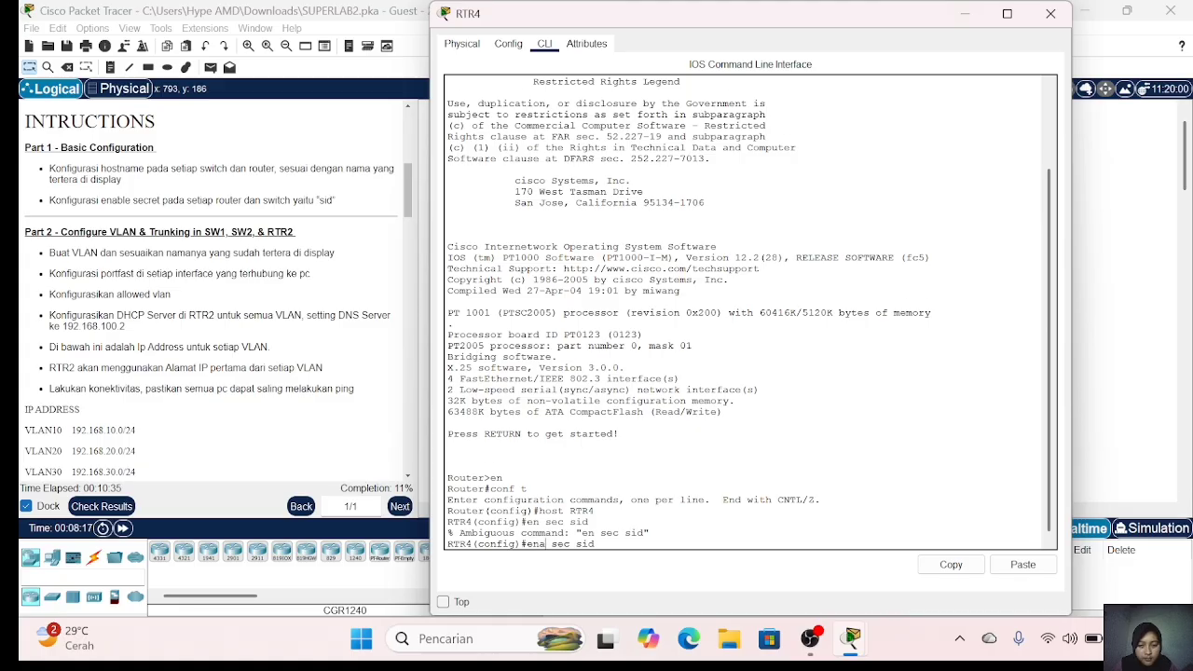
key("Return")
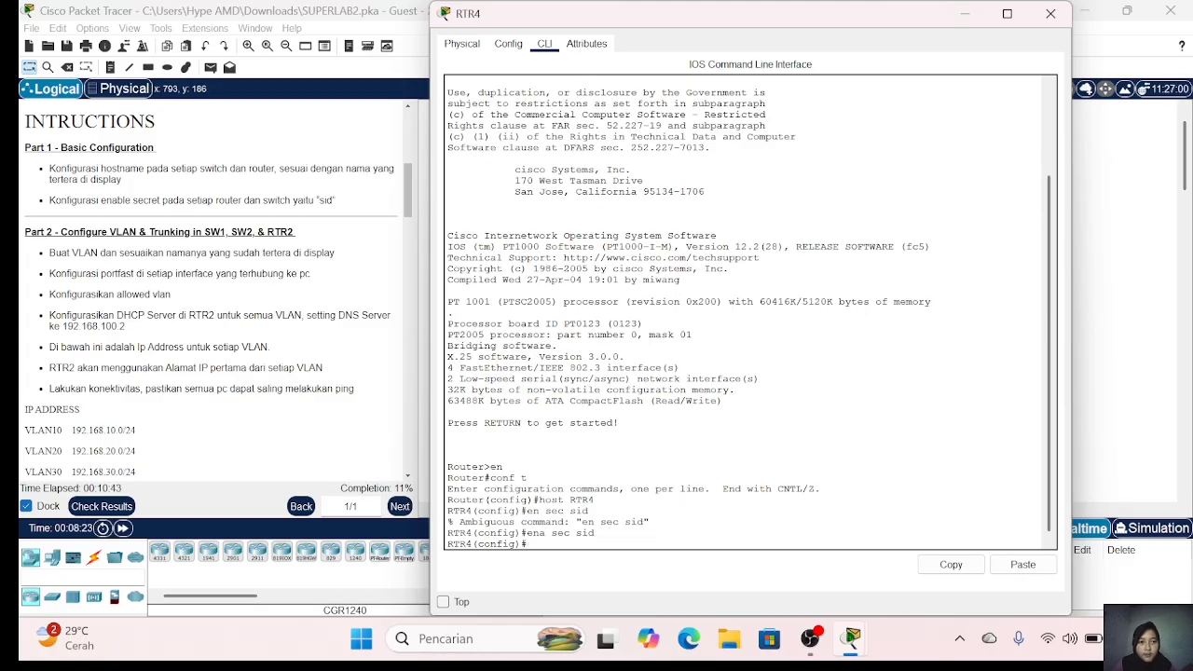
left_click(1050, 14)
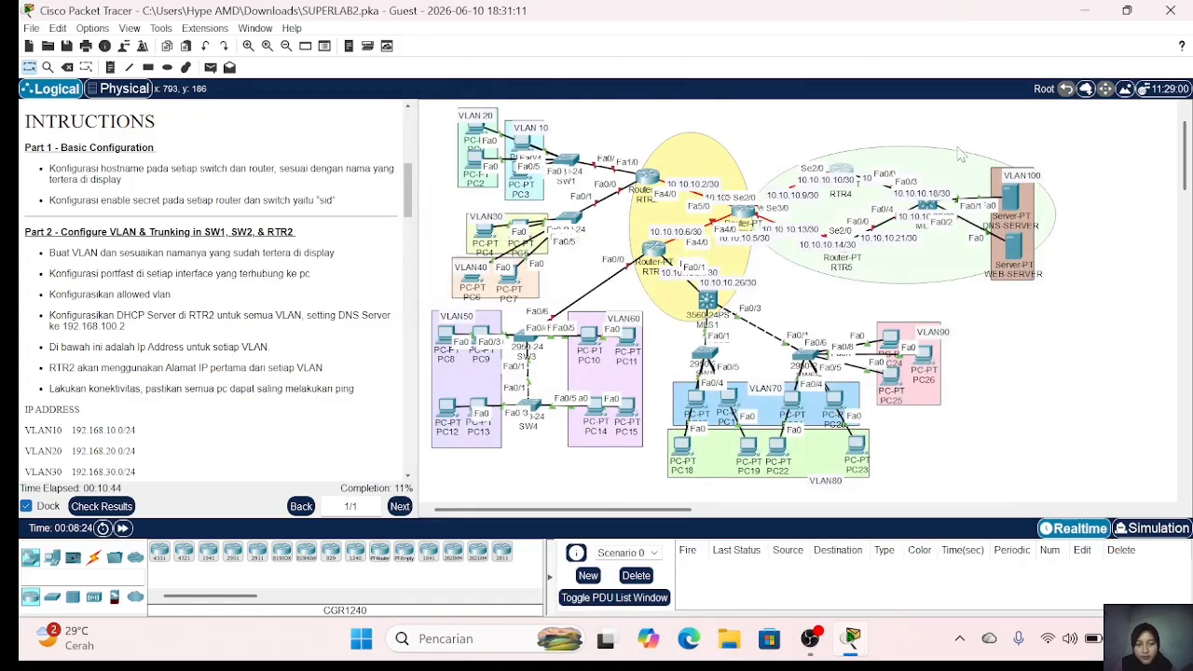
Step: Name router RTR5 and set its enable secret
left_click(846, 244)
left_click(544, 43)
key("Return")
type("en")
key("Return")
type("c")
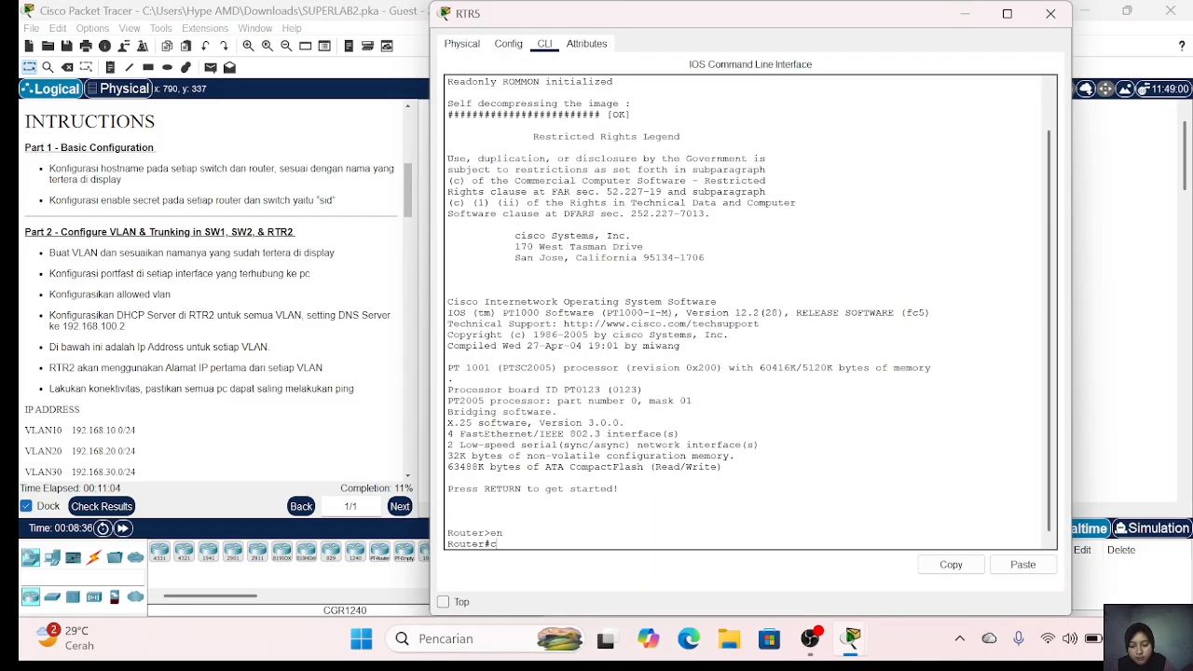
type("onf t")
key("Return")
type("host RTR5")
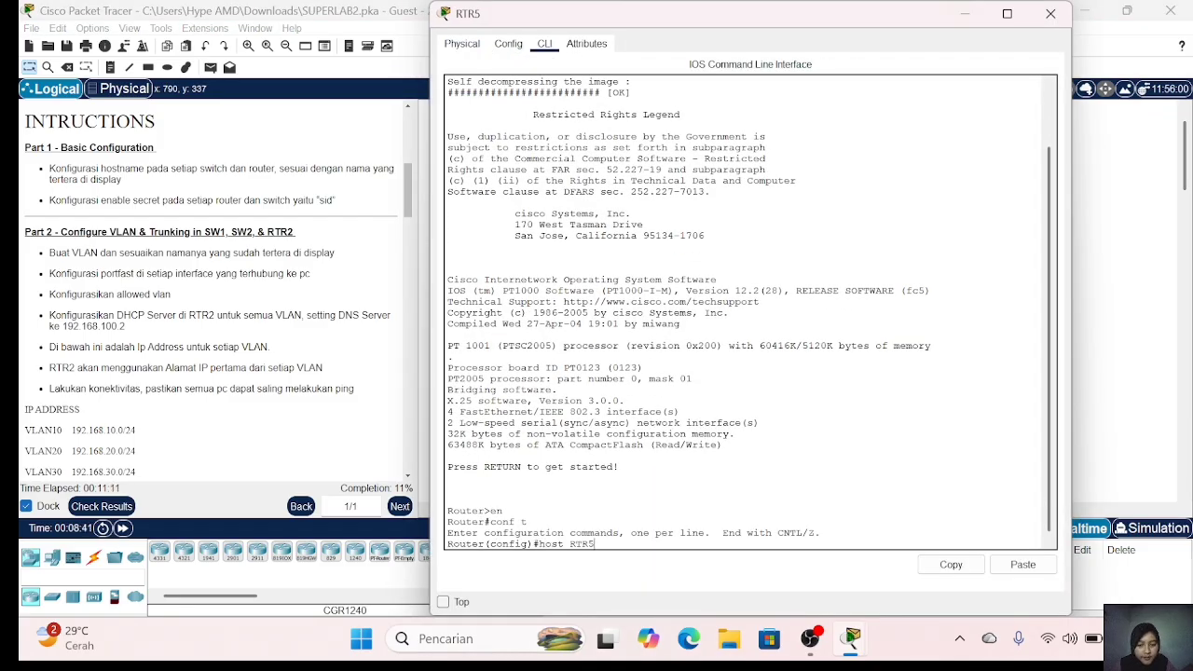
key("Return")
type("ena se sid")
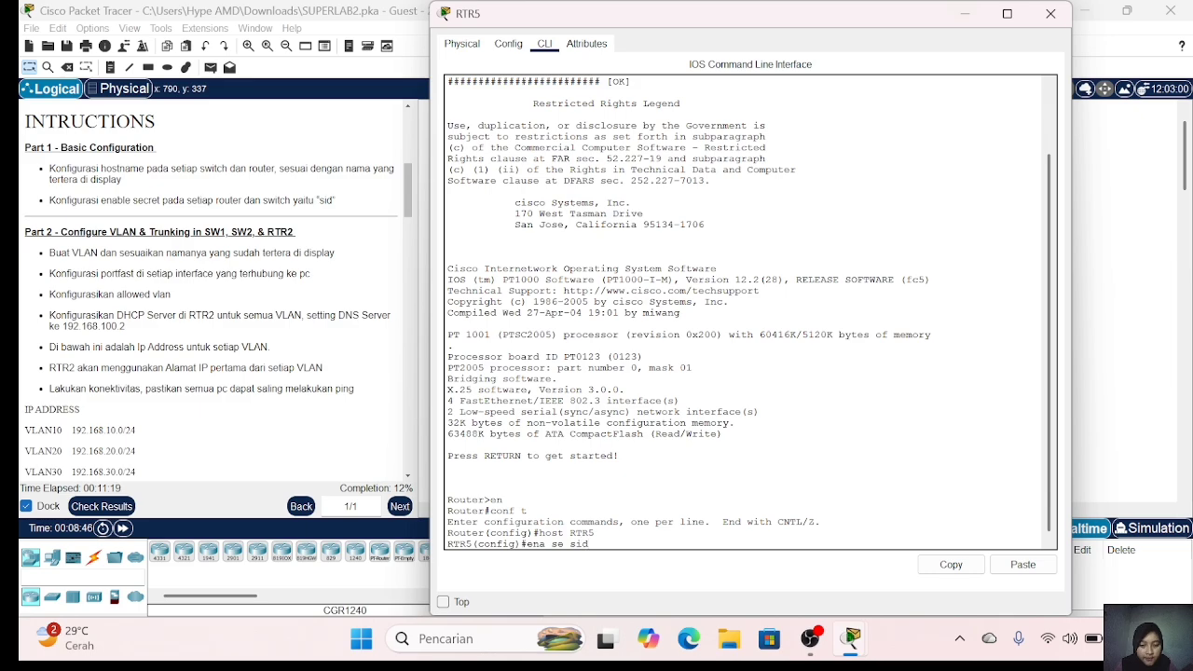
type("c")
key("Return")
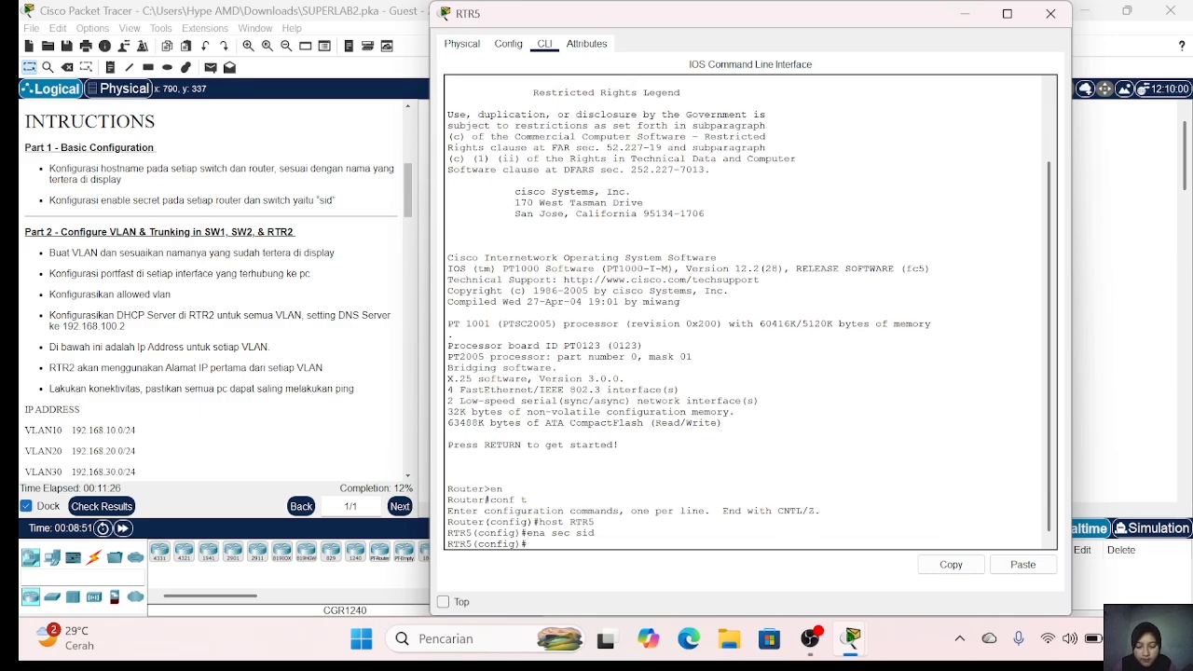
left_click(1050, 13)
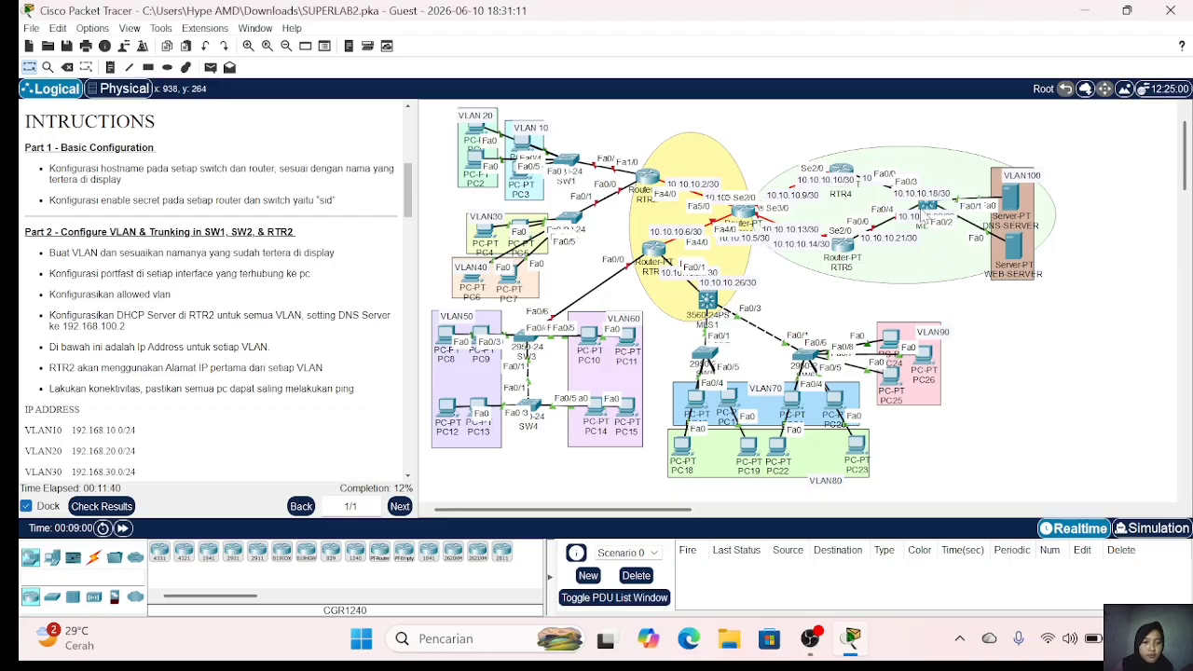
Step: Give the multilayer switch the hostname MLS2 and set its enable secret
left_click(927, 207)
key("Return")
type("en")
key("Return")
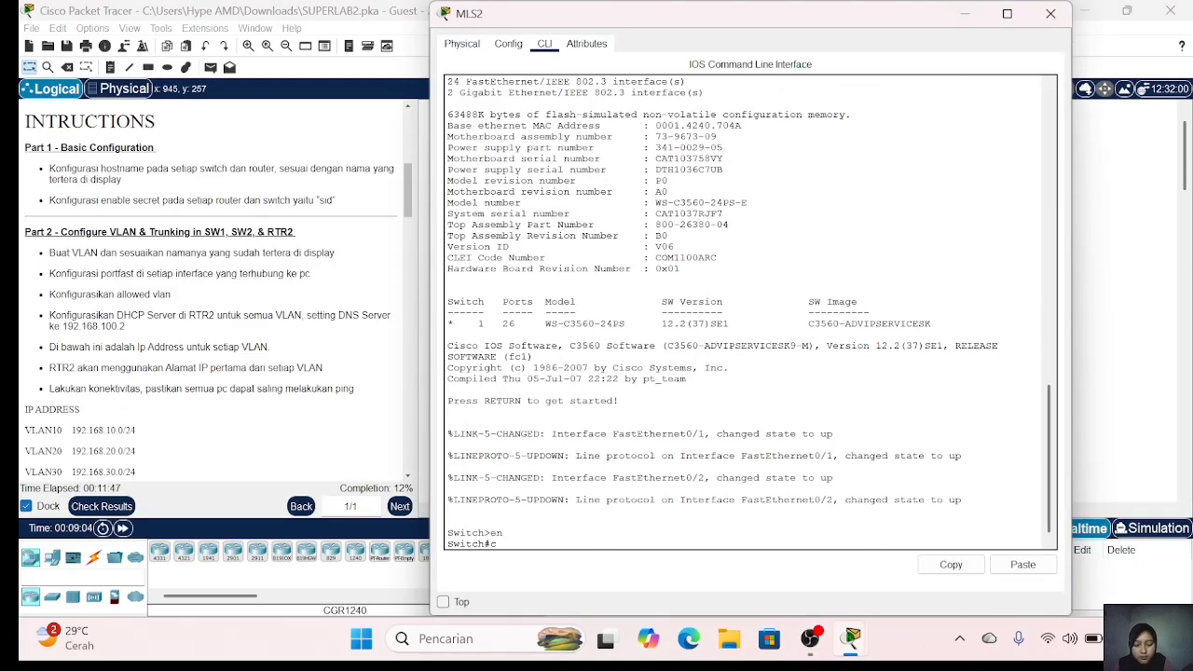
type("conf t")
key("Return")
type("host MLS2")
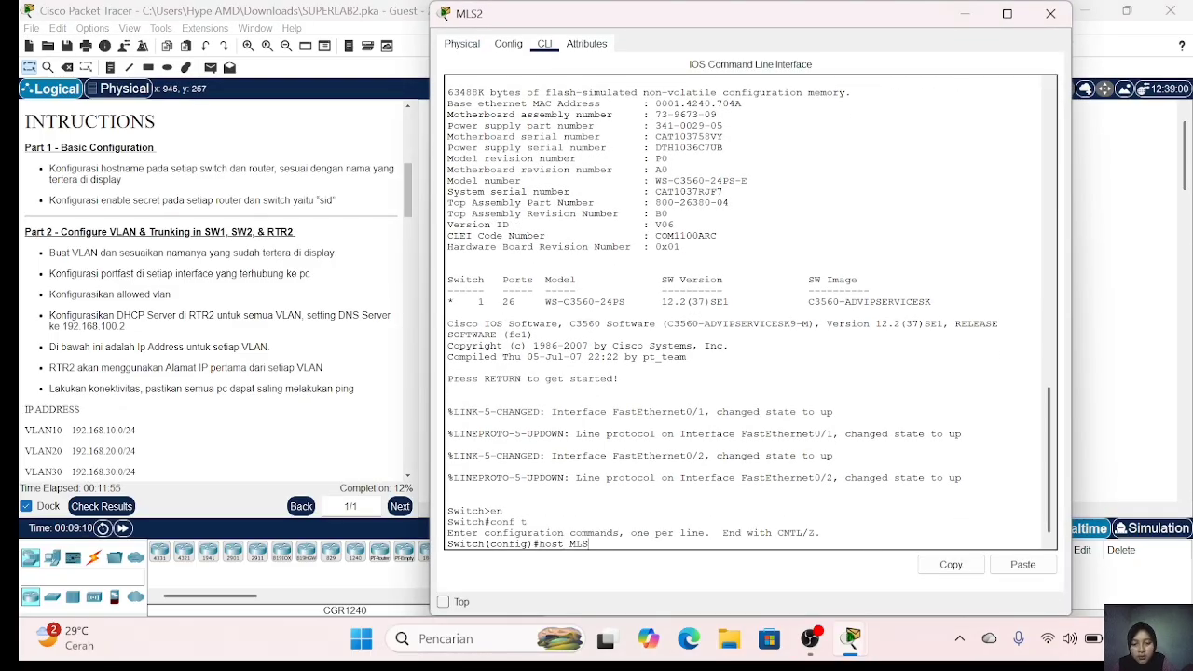
key("Return")
type("ena sec sid")
key("Return")
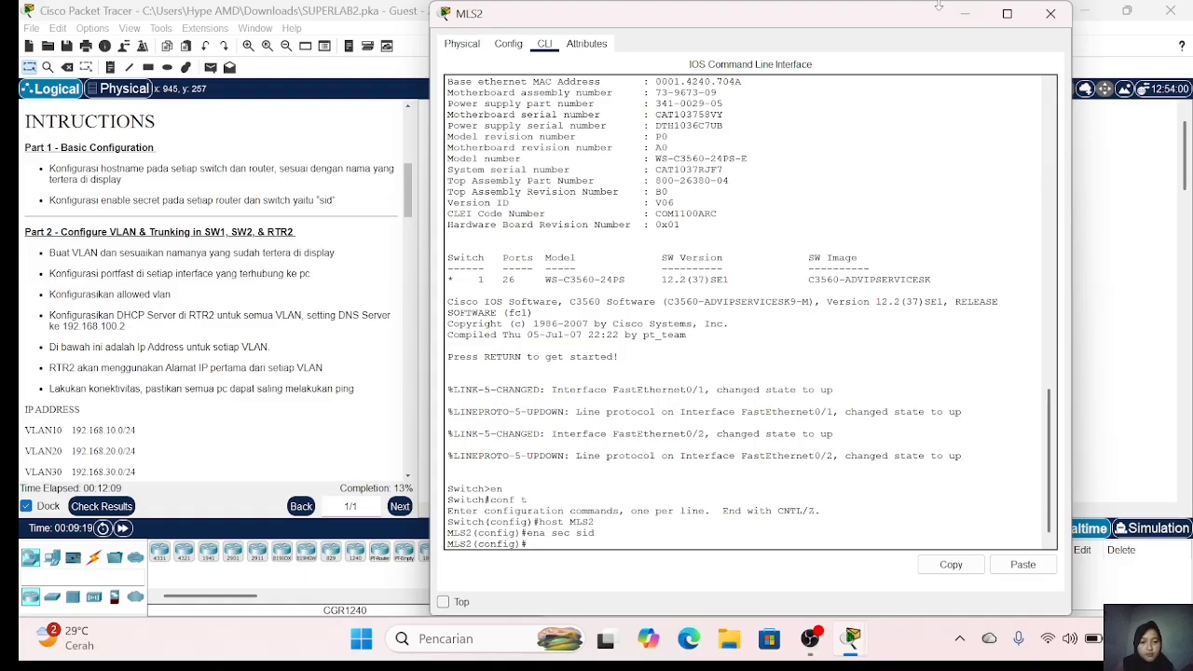
left_click(1050, 13)
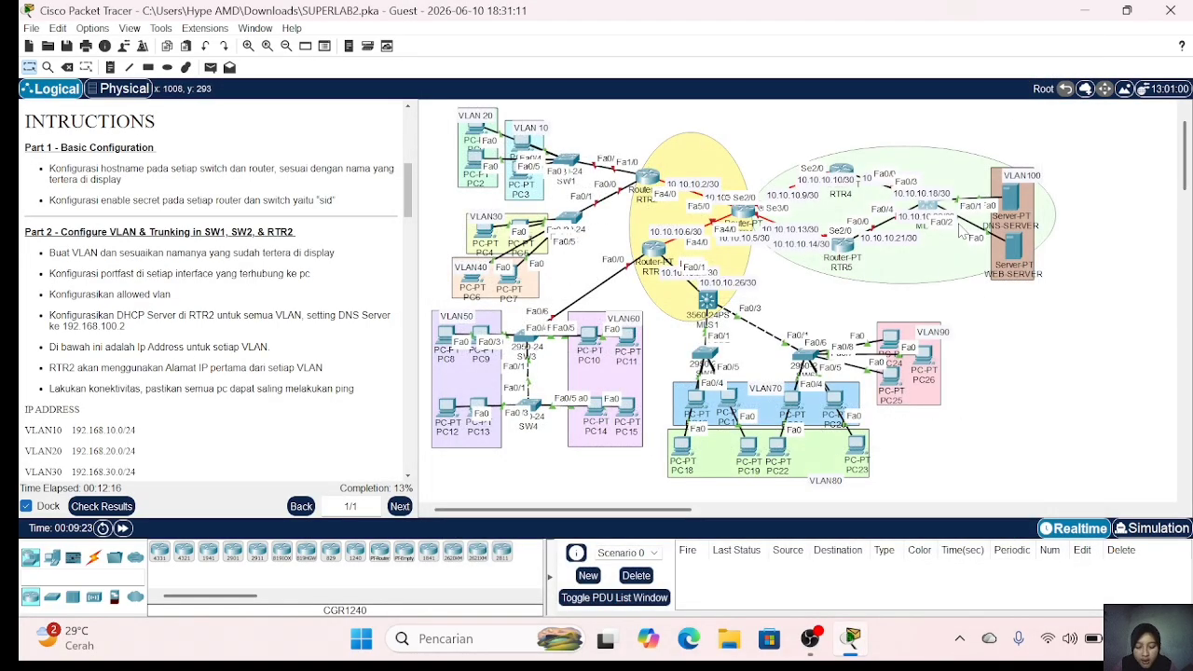
Step: On SW1, create VLAN 10 named VLAN10 and VLAN 20 named VLAN20
scroll(314, 364, "down", 3)
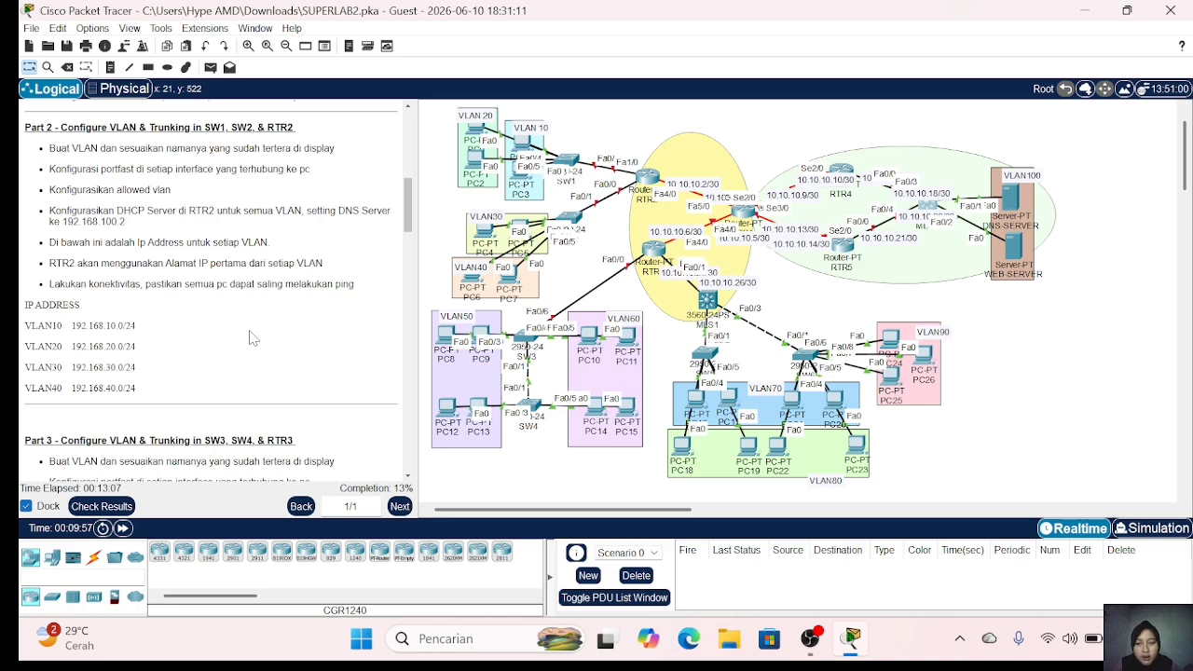
left_click(565, 163)
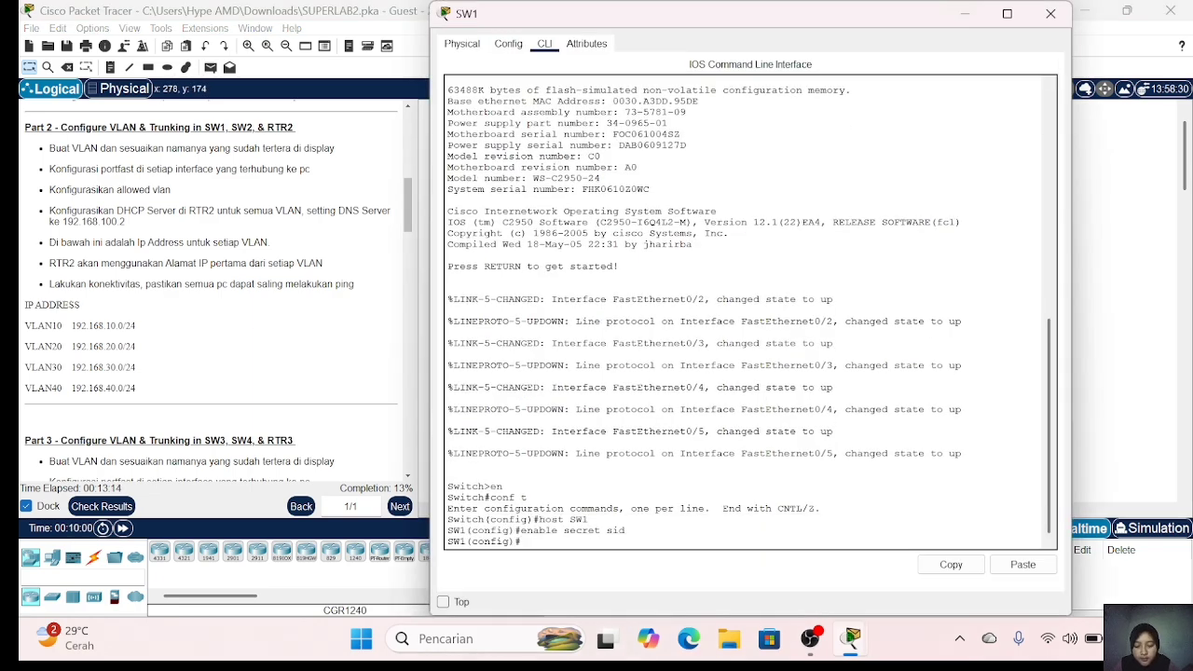
type("vlan 10")
key("Return")
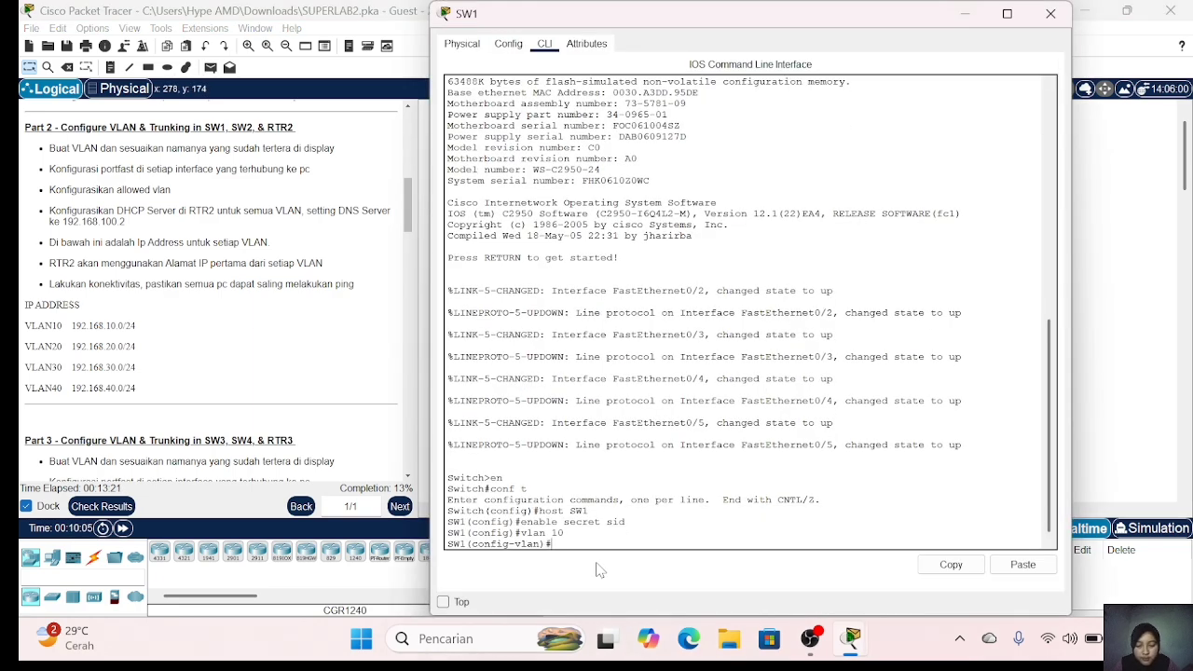
type("name V")
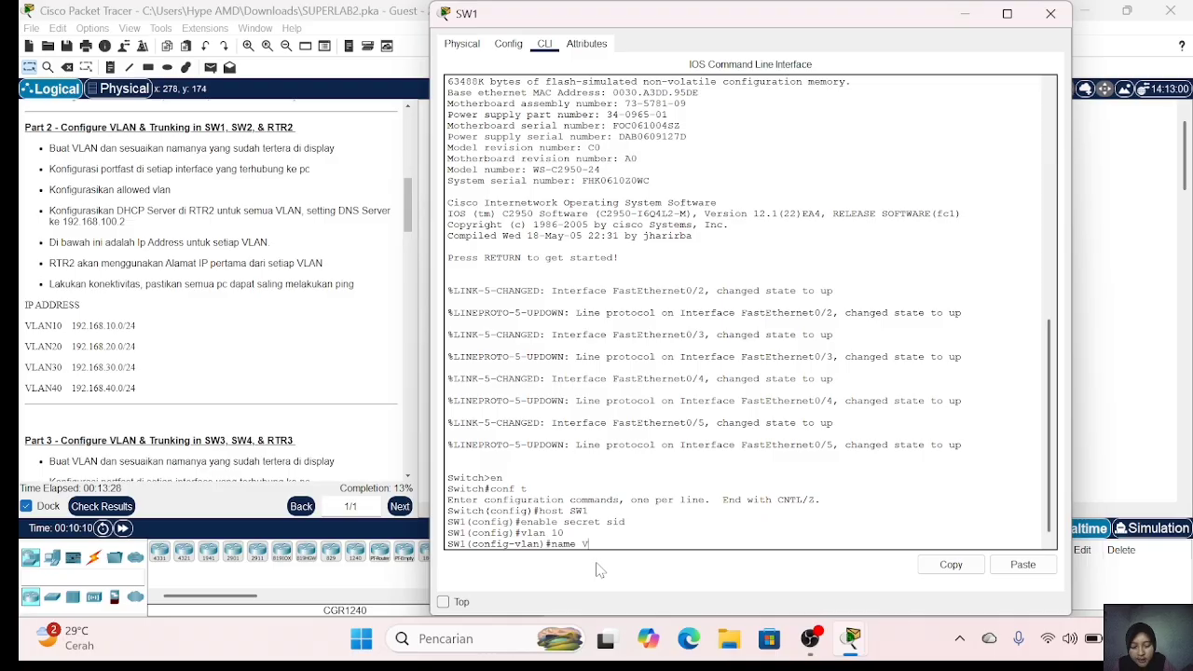
type("LAN10")
key("Return")
type("vlan 20")
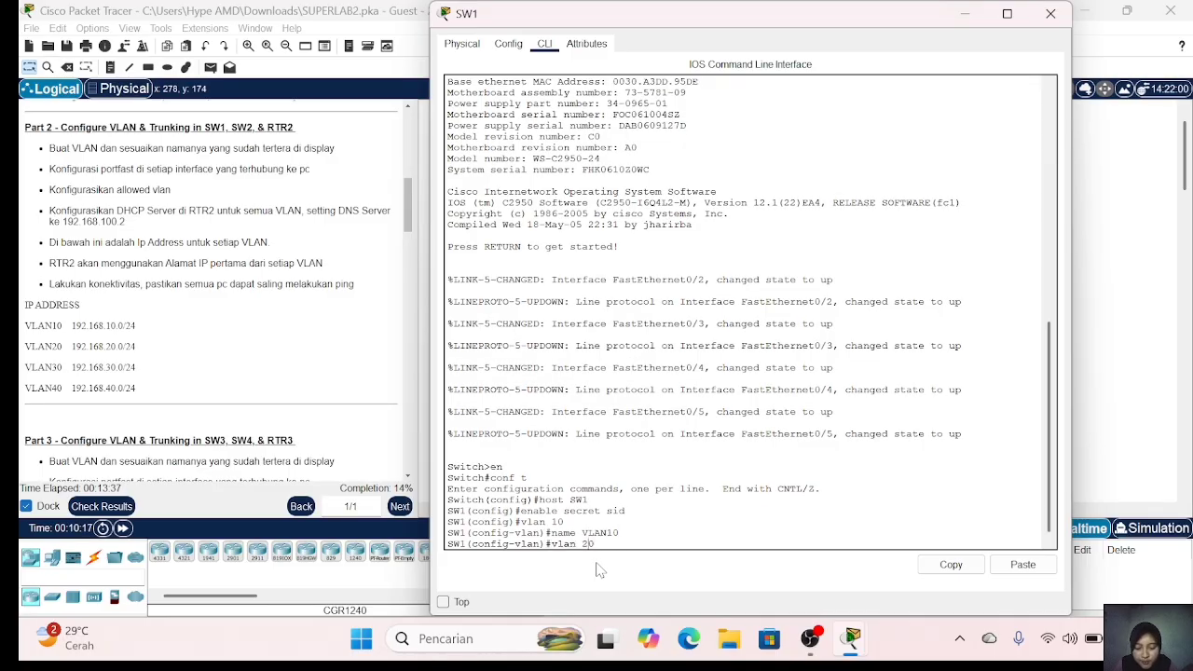
key("Return")
type("name VLAN20")
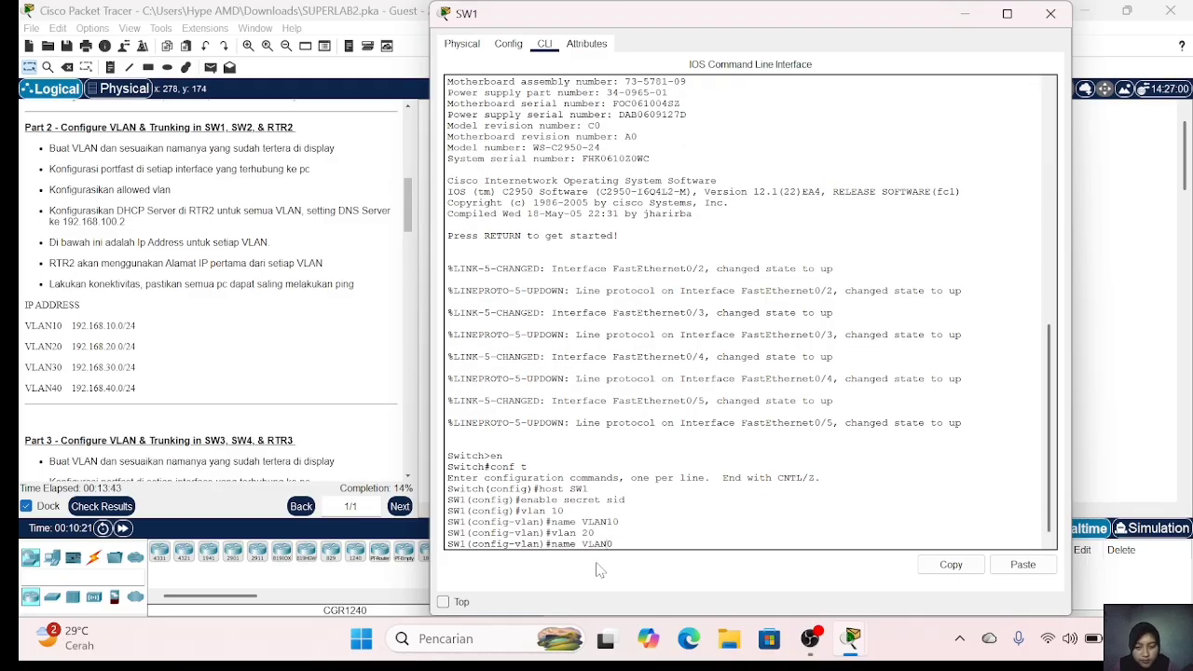
key("Return")
type("ex")
key("Return")
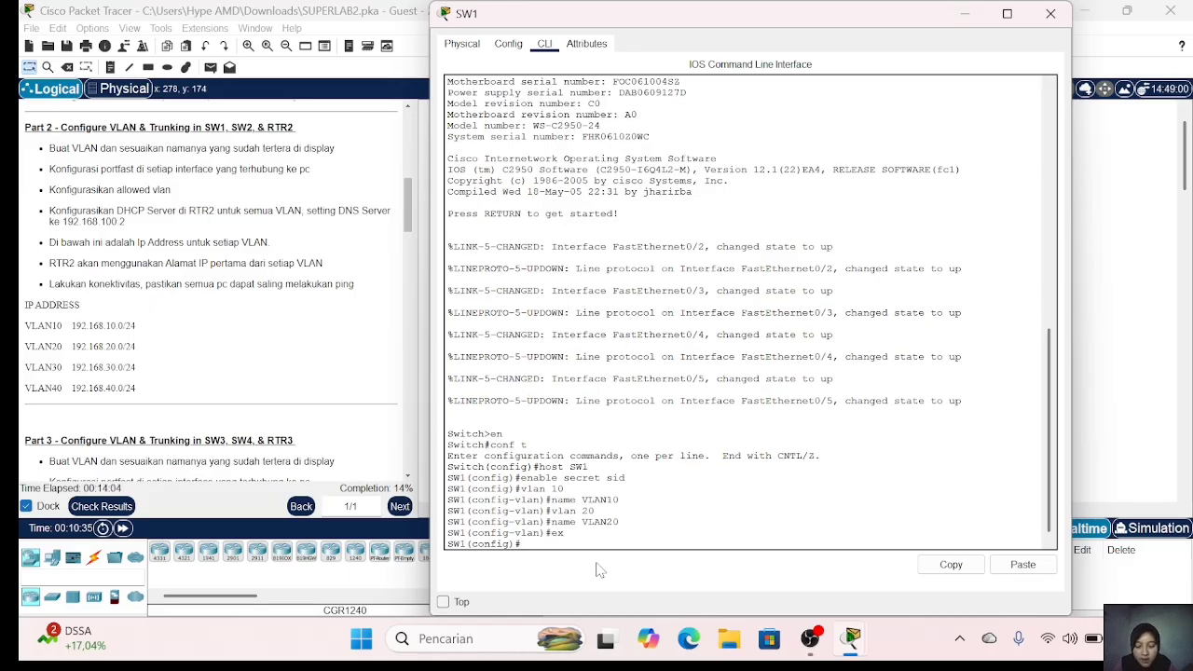
Step: Make ports fa0/2-3 portfast access ports in VLAN 10
type("int r")
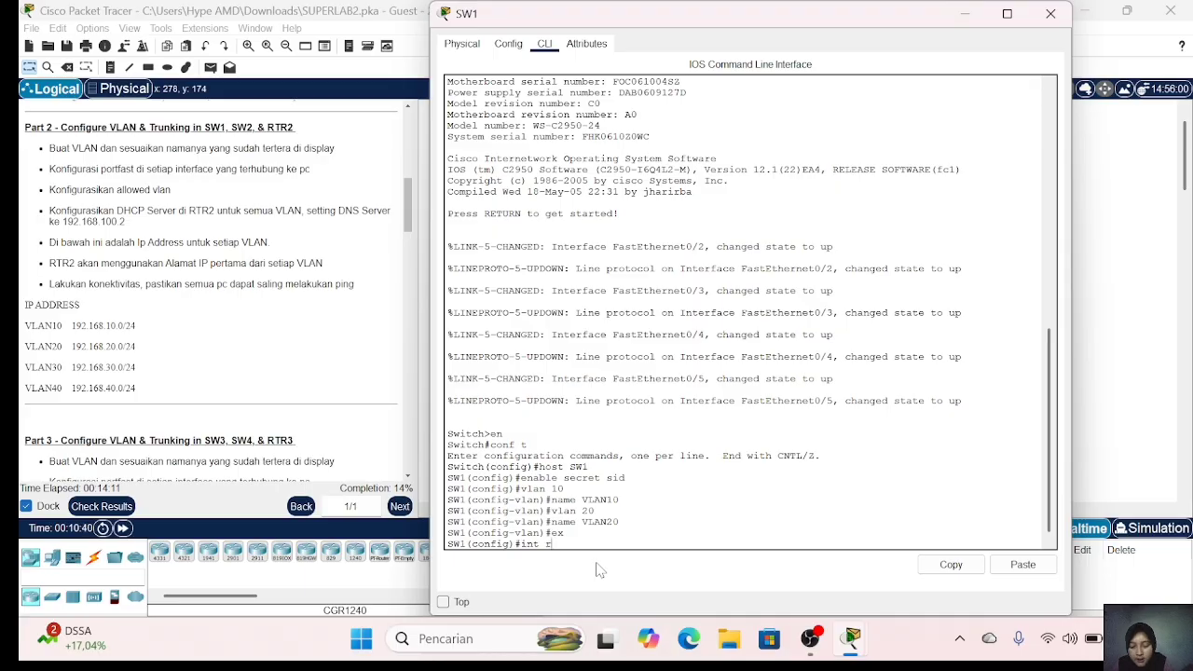
type("ange fa0")
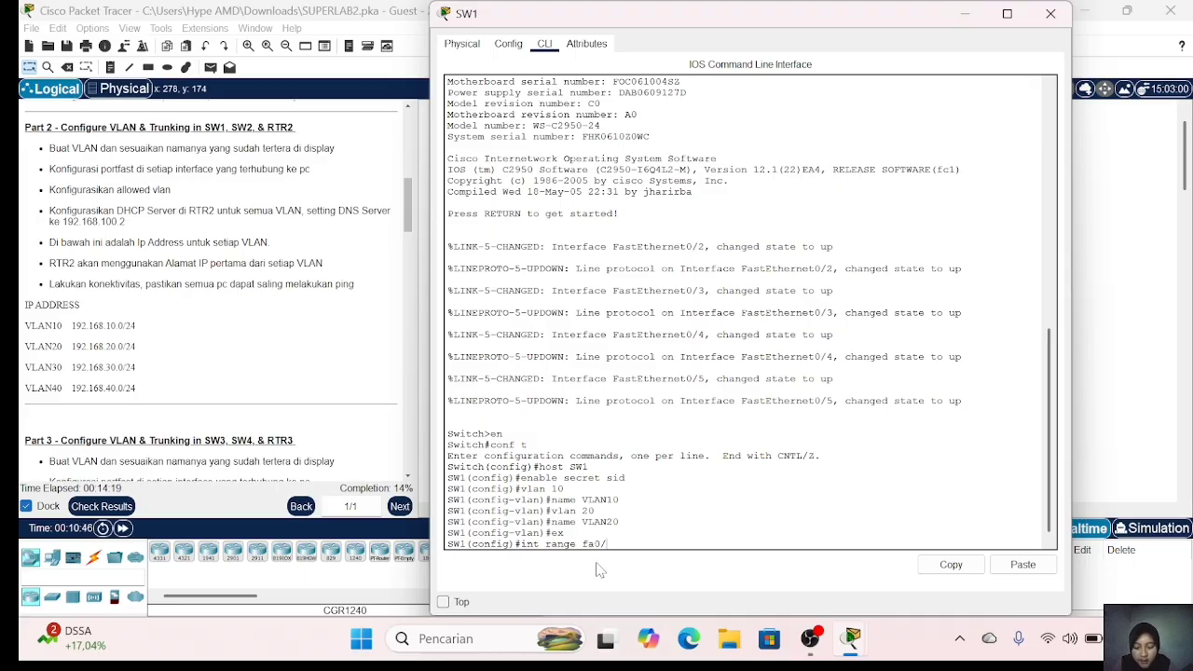
type("/2-3")
key("Return")
type("sw")
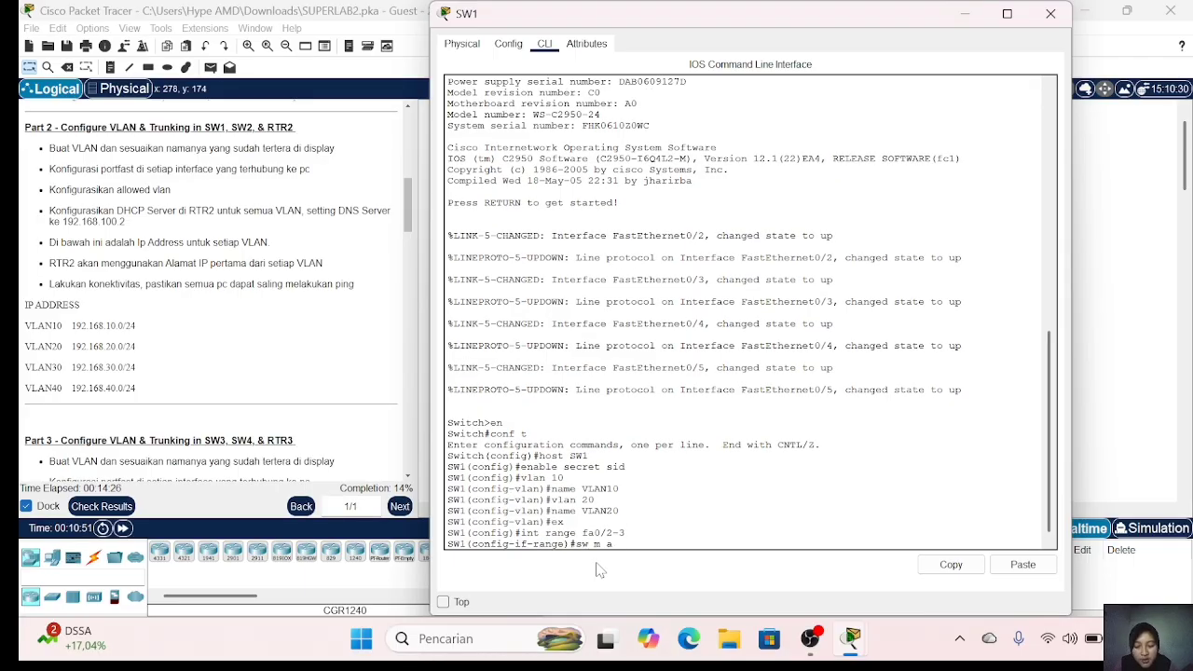
type(" m a")
key("Return")
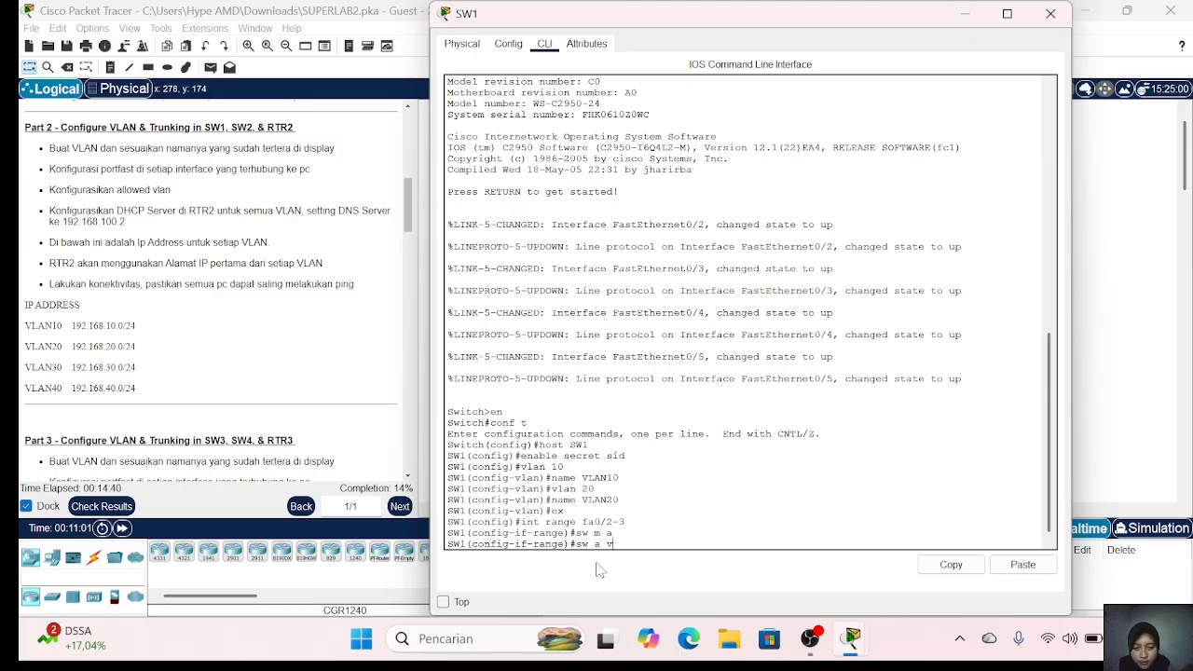
type("sw a vlan 10")
key("Return")
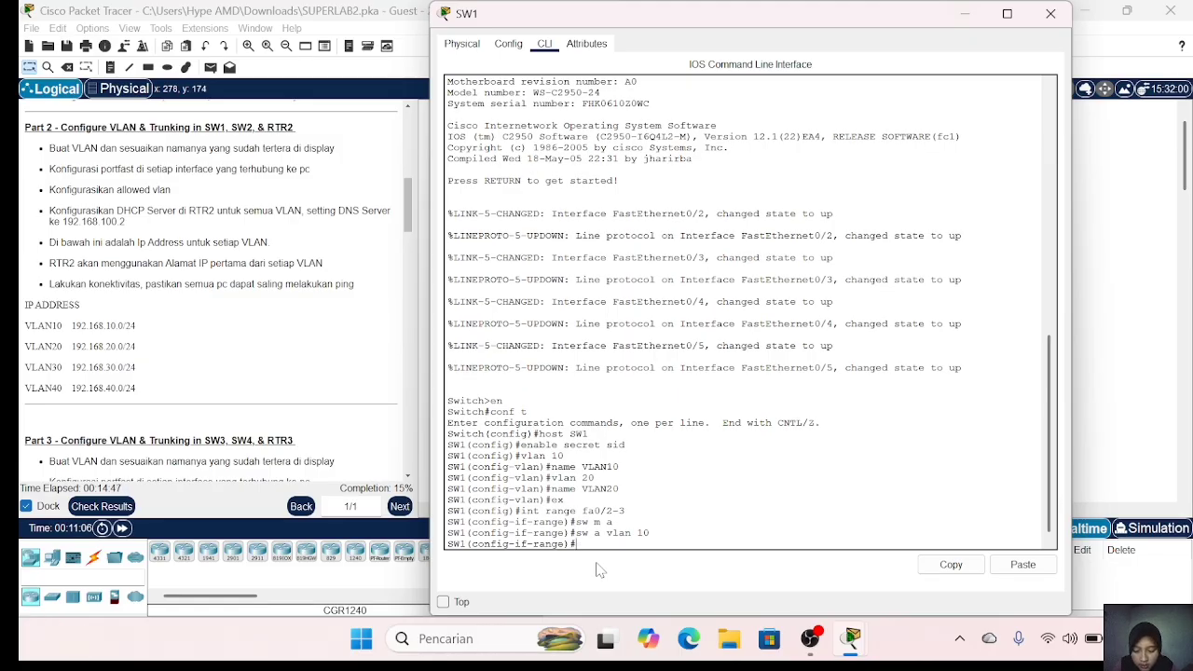
type("spa port")
key("Return")
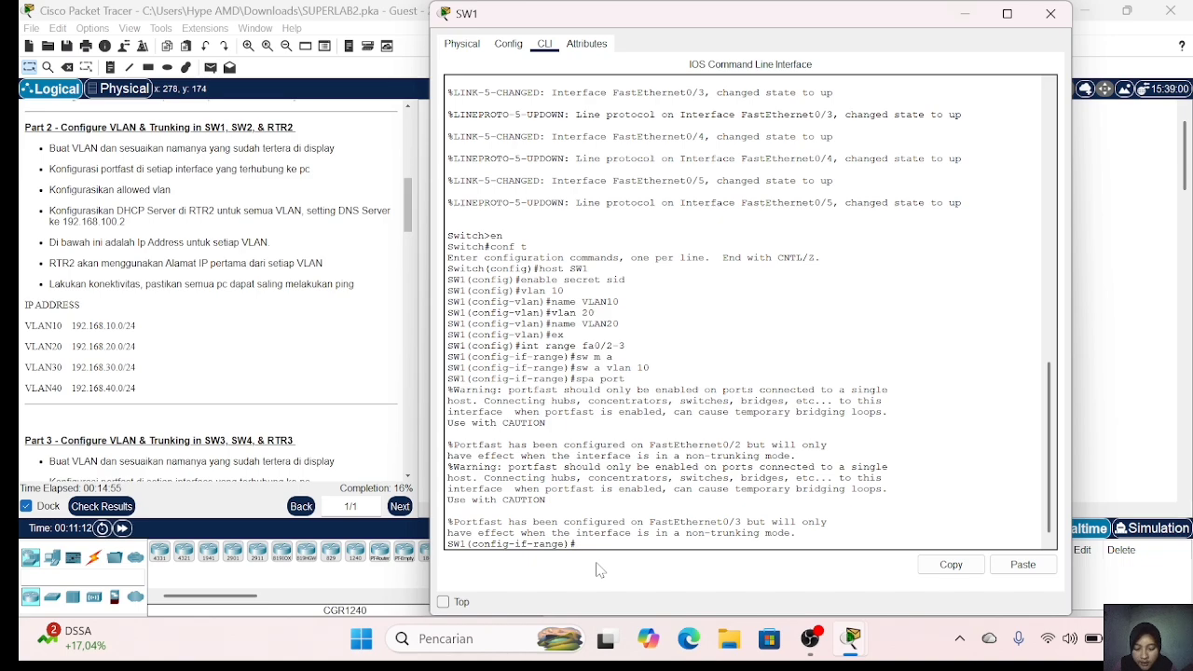
type("ex")
key("Return")
Step: Make ports fa0/4-5 portfast access ports in VLAN 20
type("int")
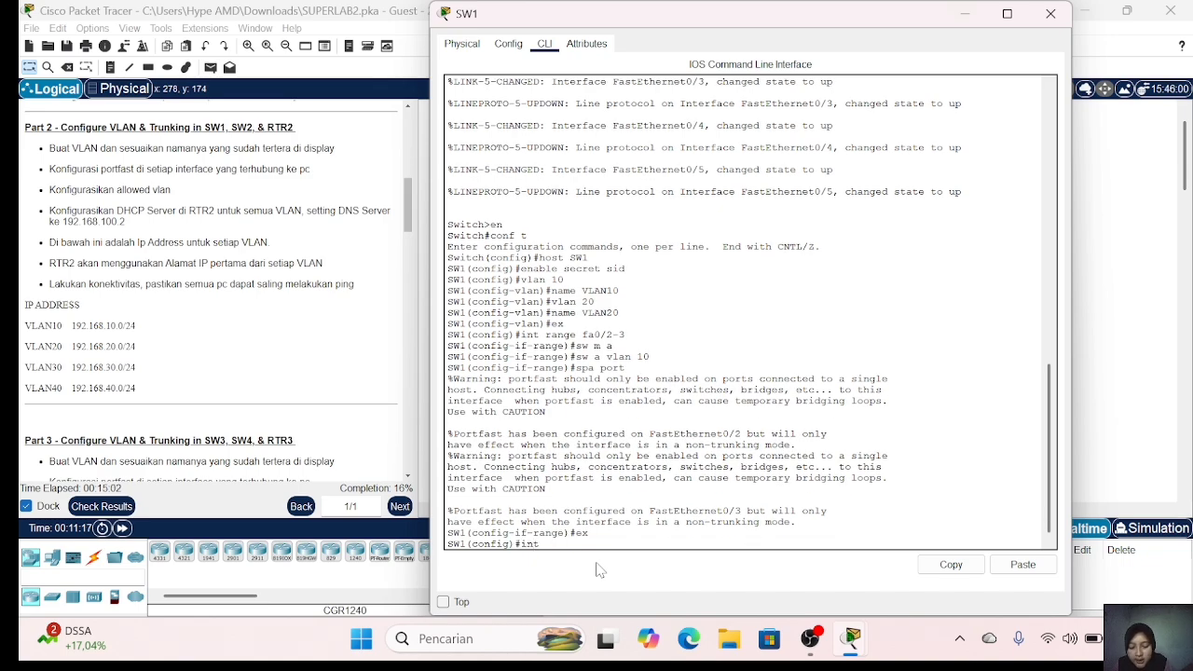
type(" range fa0/4-5")
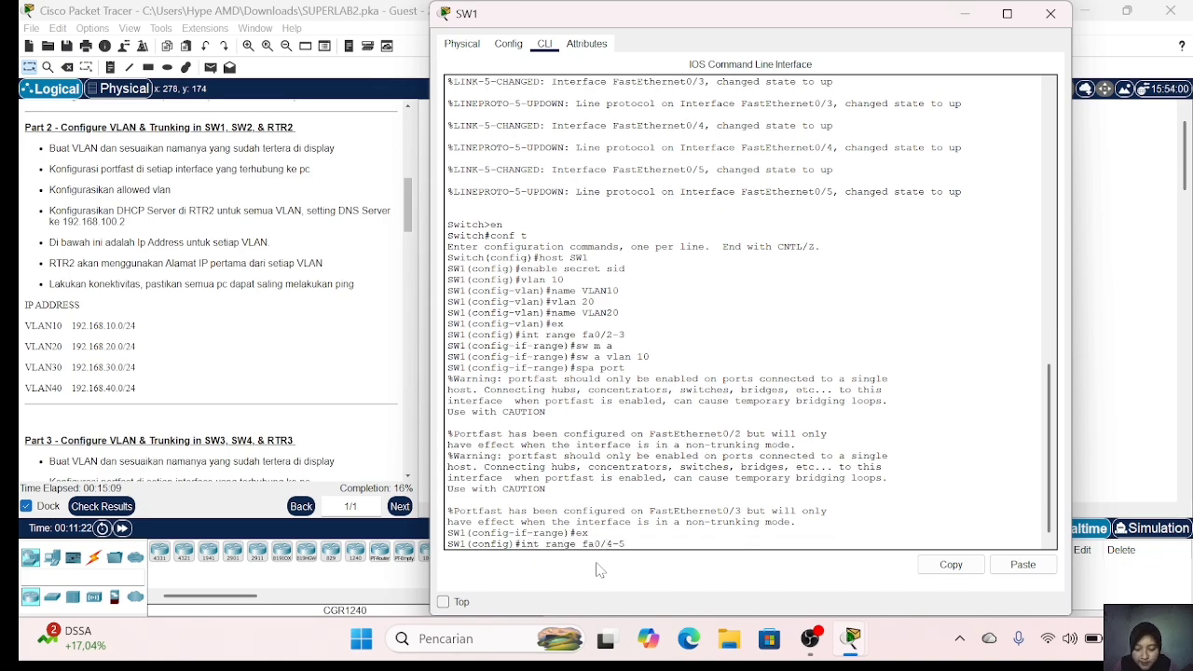
key("Return")
type("sw m a")
key("Return")
type("sw a")
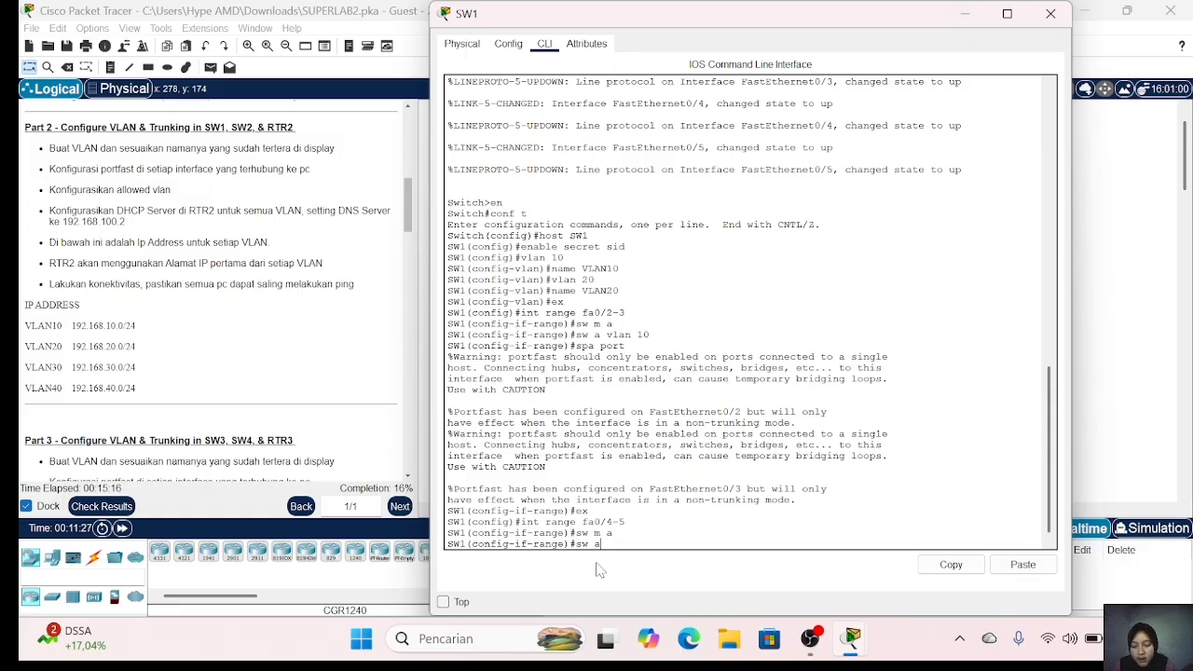
type(" vlan 20")
key("Return")
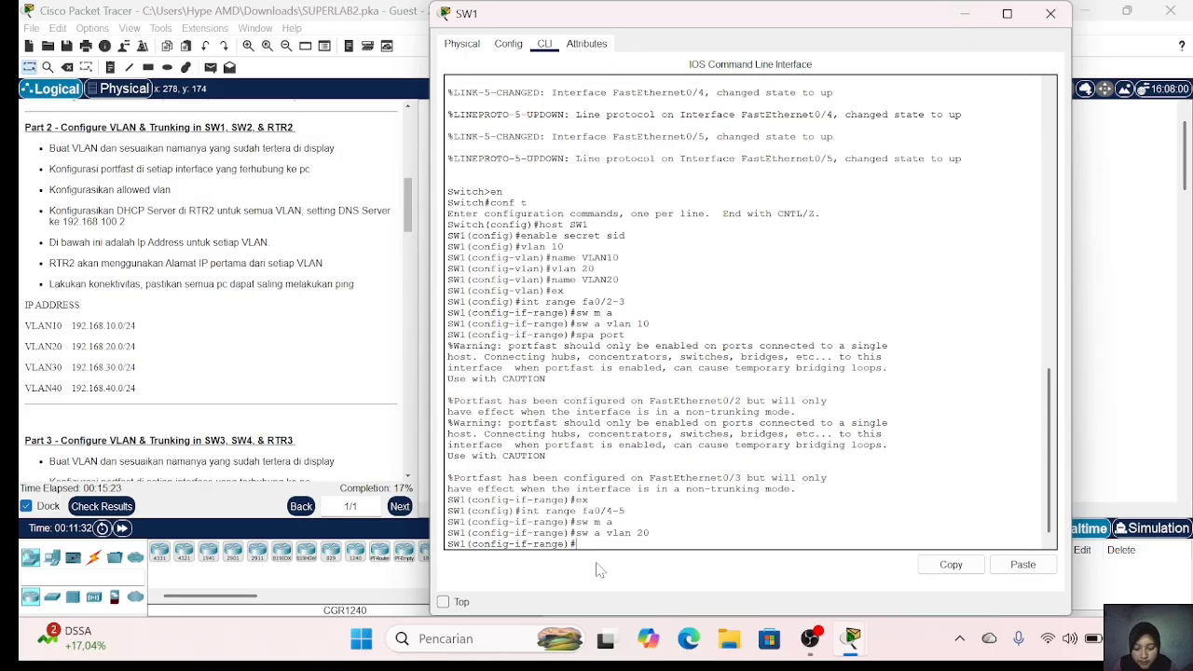
type("spa port")
key("Return")
type("e)#e")
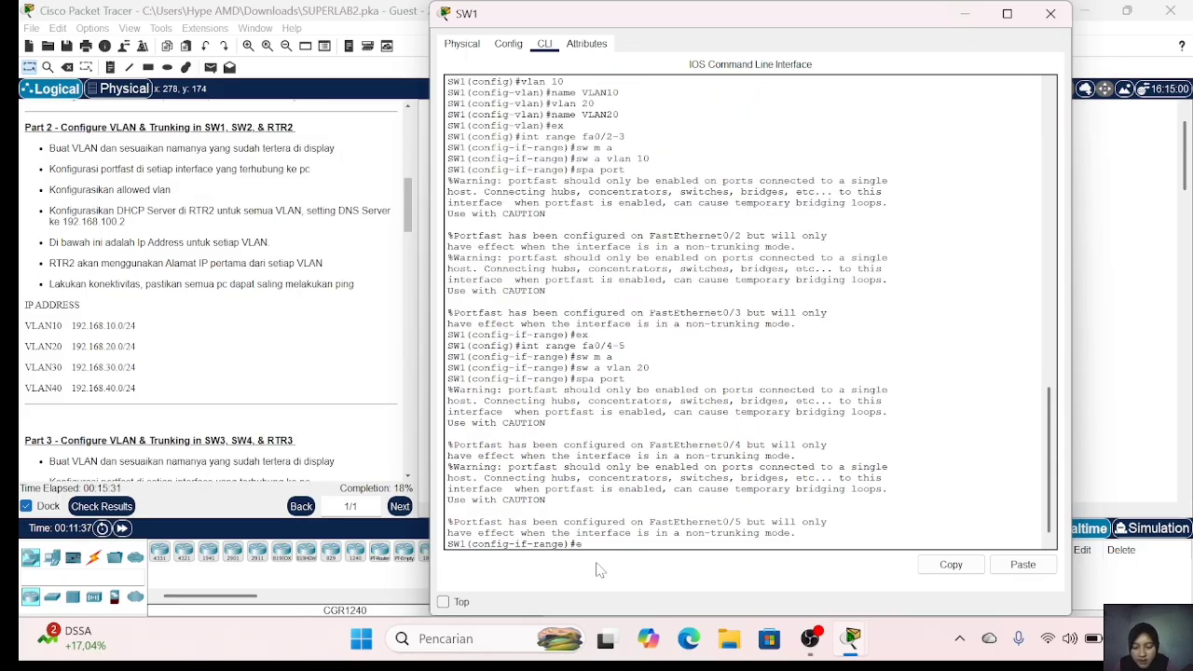
type("x")
key("Return")
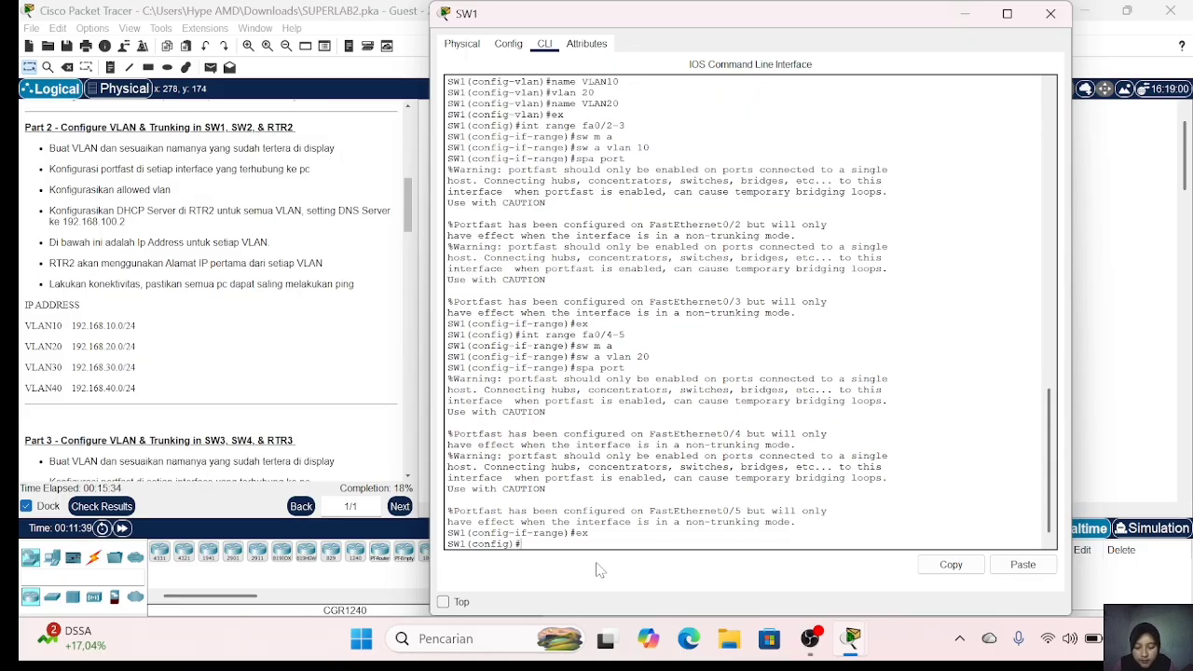
left_click(1050, 13)
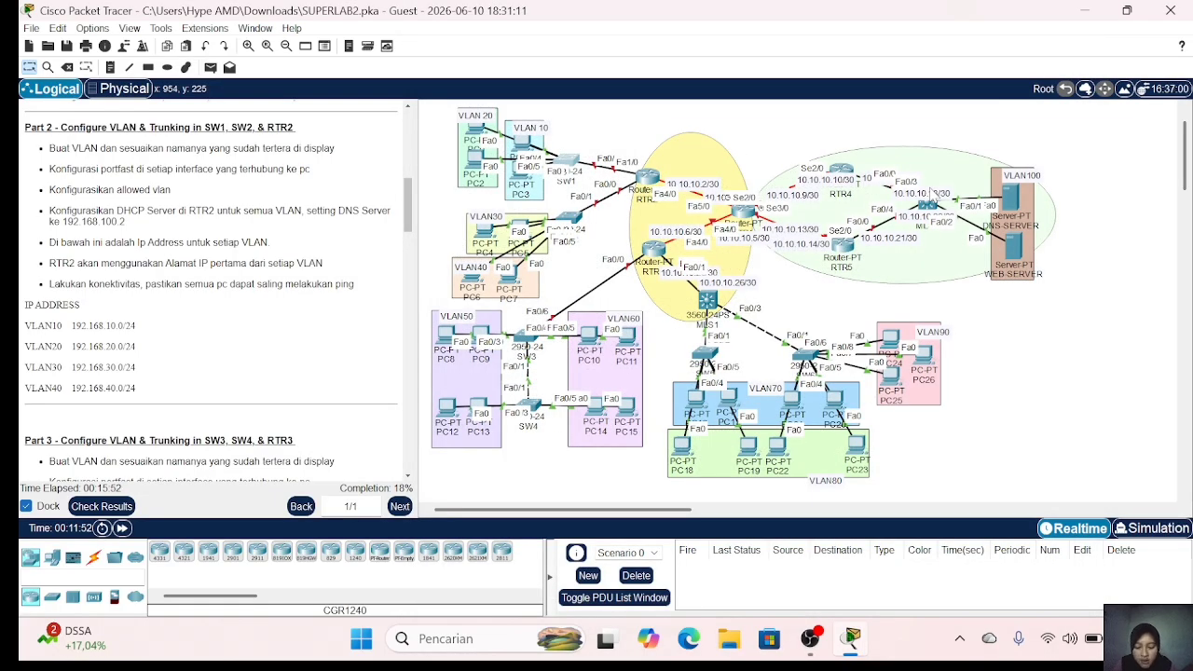
Step: Make fa0/1 a trunk allowing VLANs 10-20
left_click(577, 164)
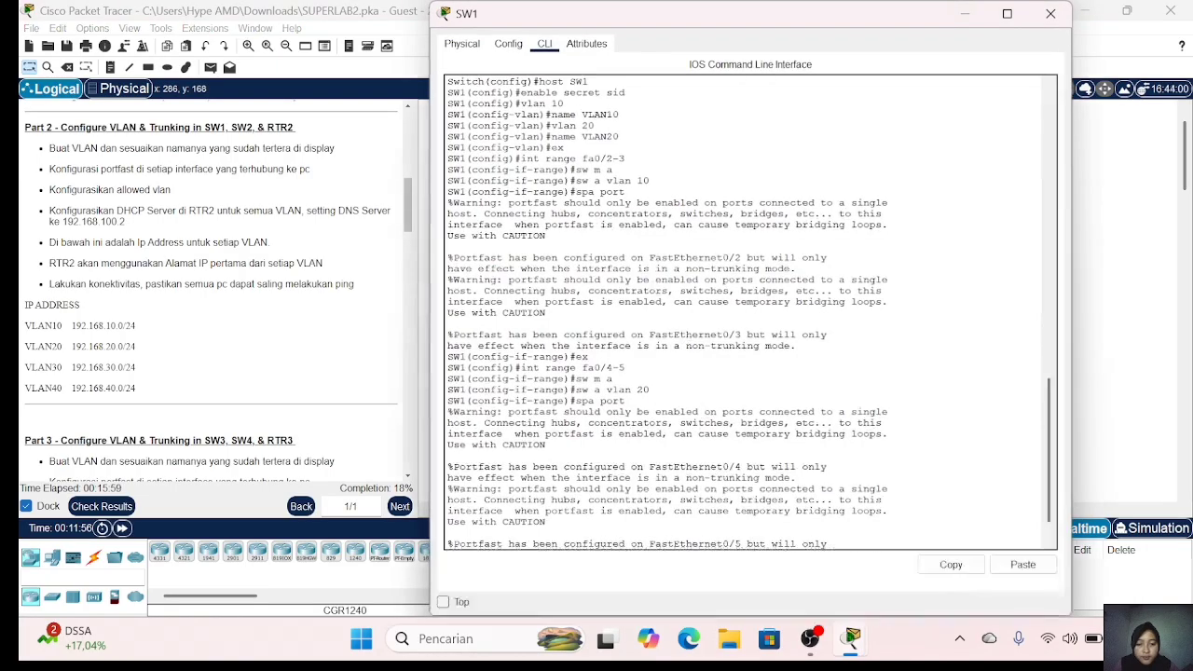
type("int fa0/1")
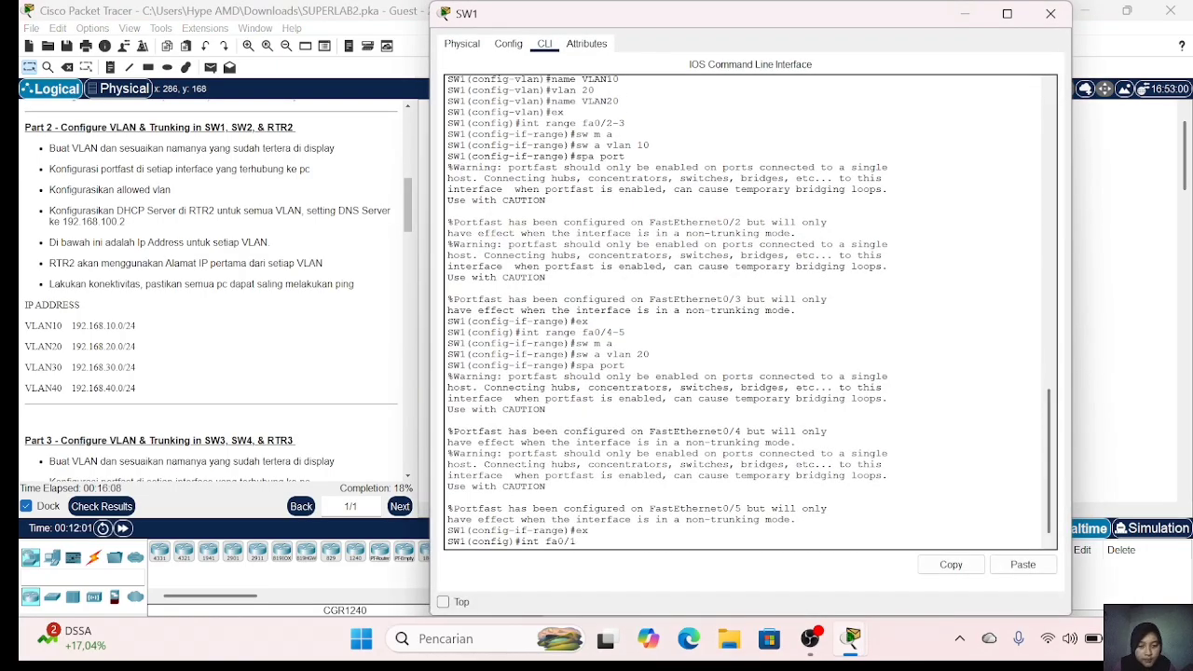
key("Return")
type("sw m t")
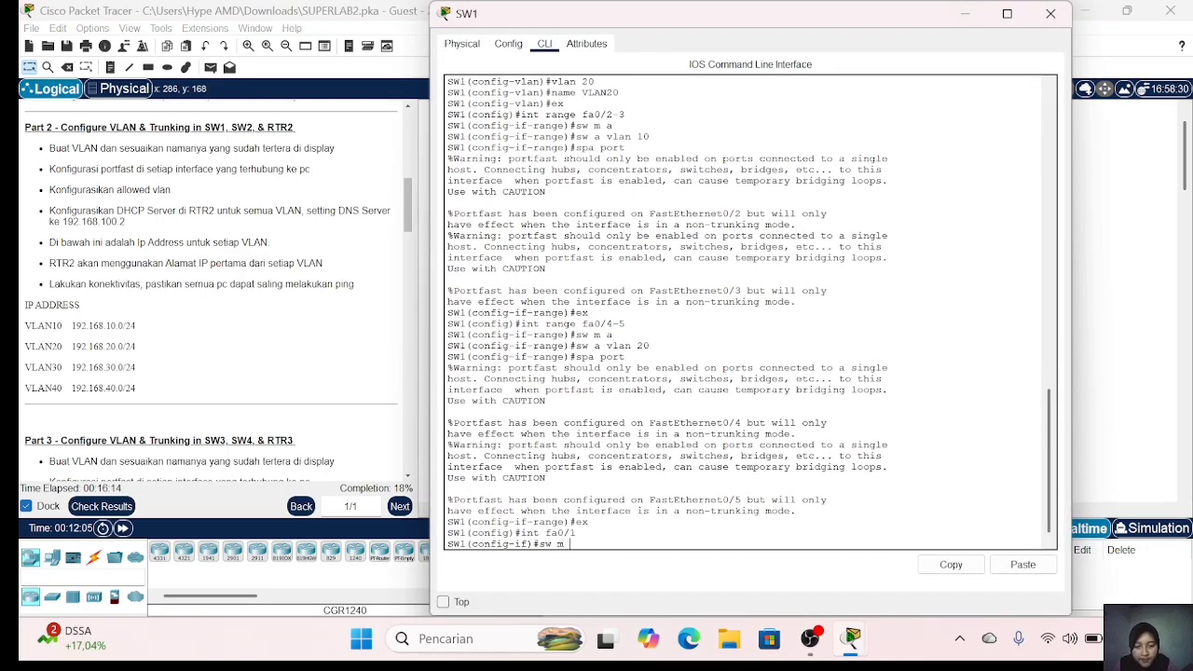
key("Return")
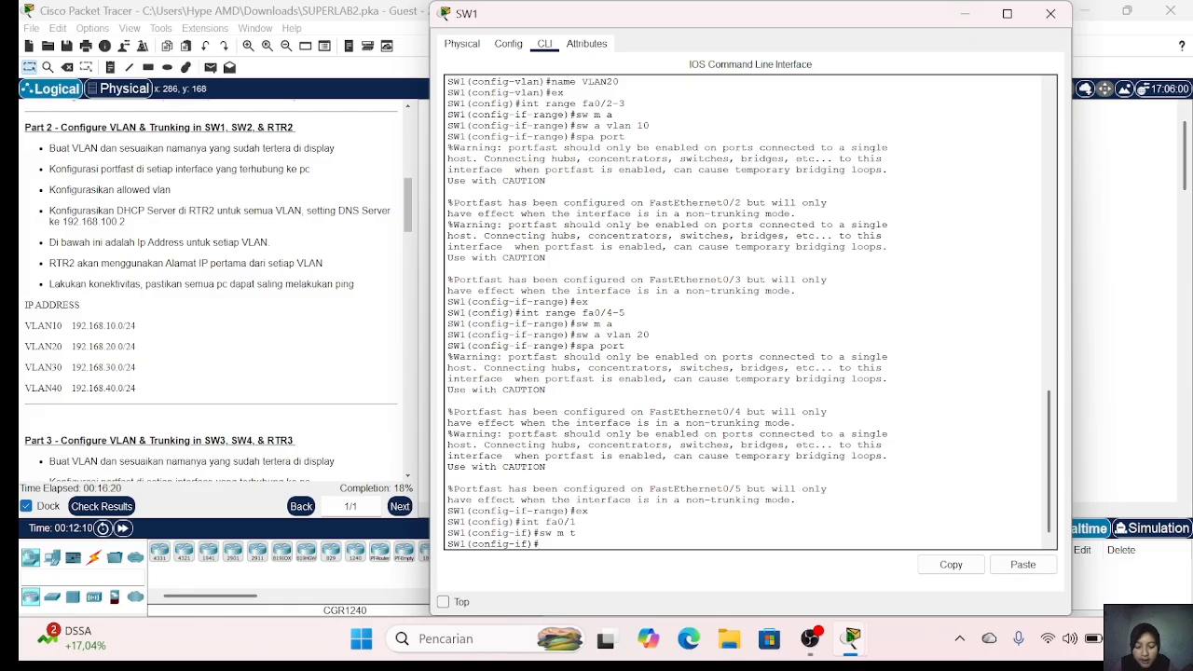
type("sw tr")
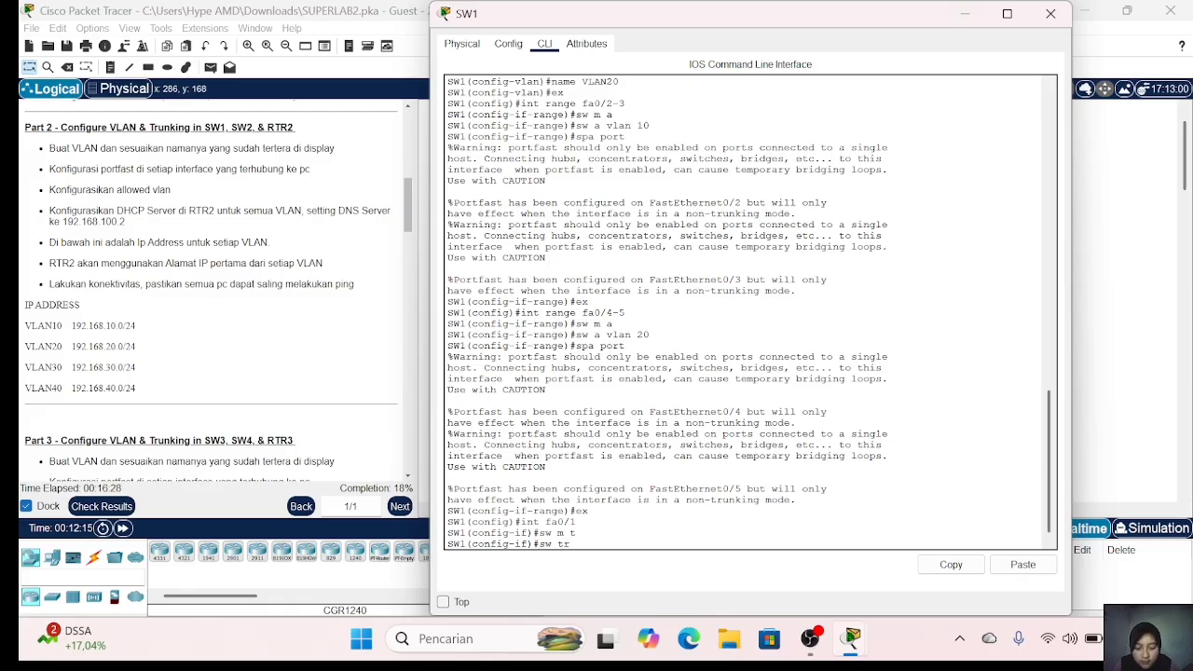
key("BackSpace")
type("all vl")
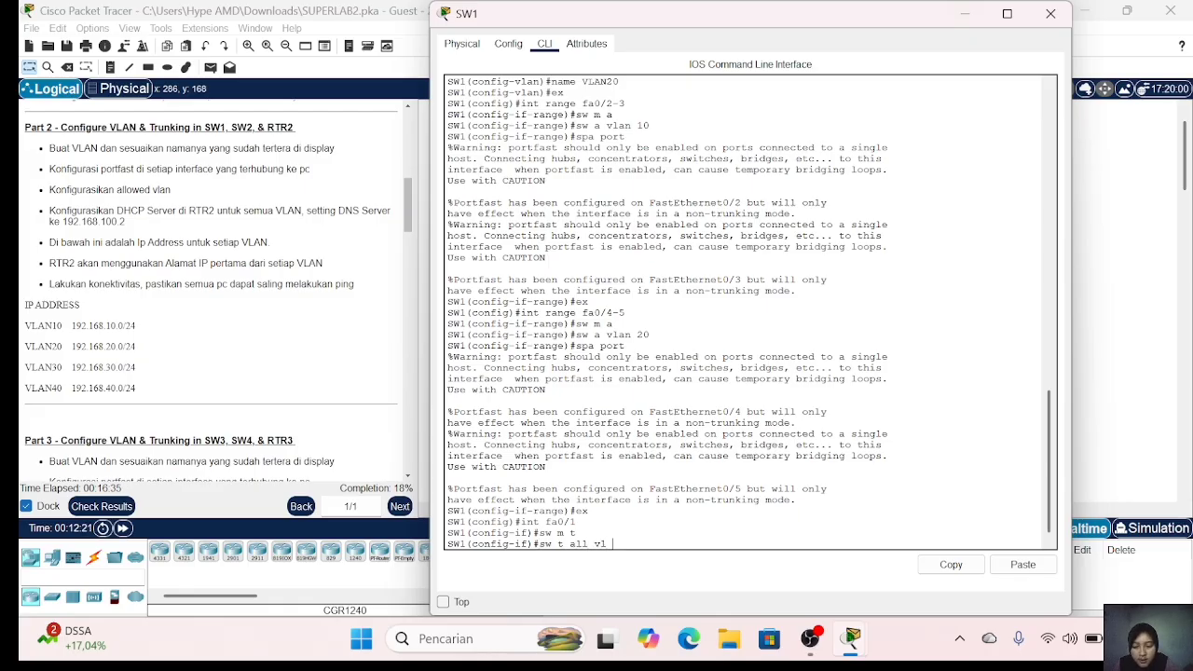
type(" 10-20")
key("Return")
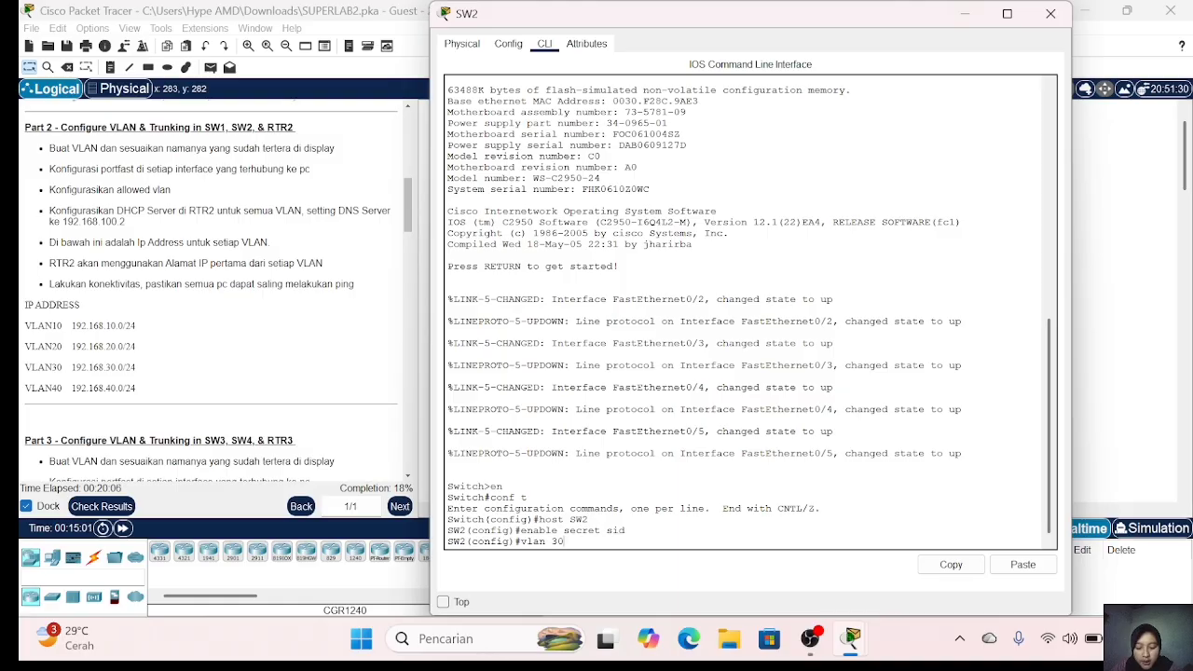
Step: Create VLAN 30 named VLAN30 and VLAN 40 named VLAN40 on SW2
key("Return")
type("name VLA")
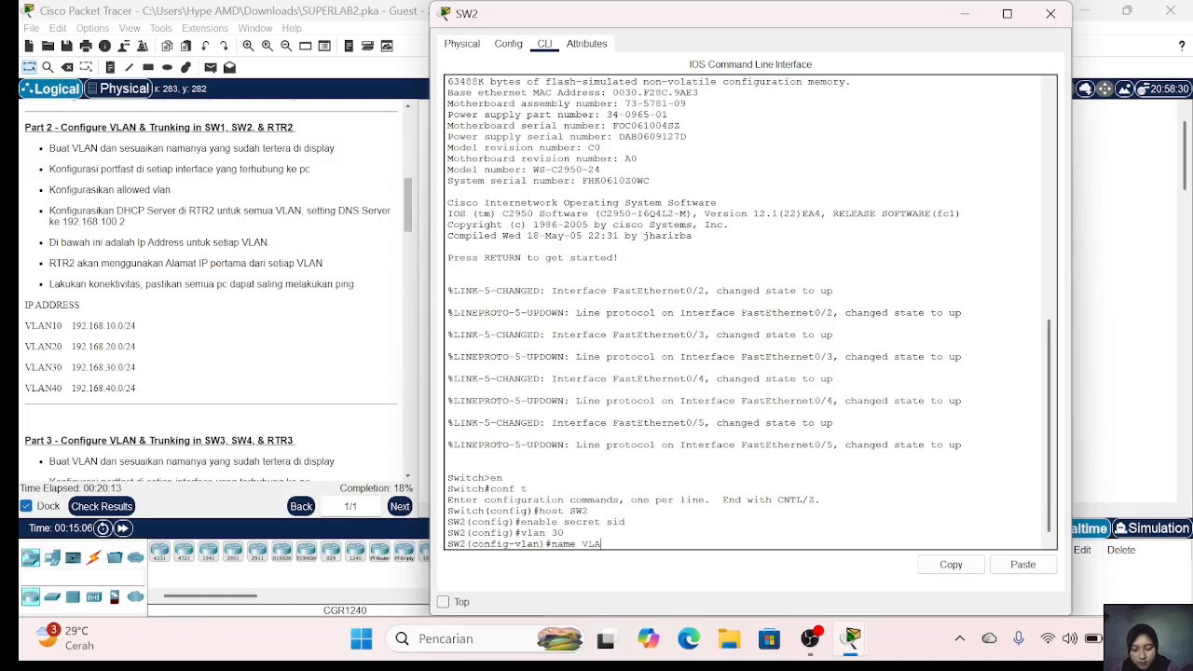
type("N30")
key("Return")
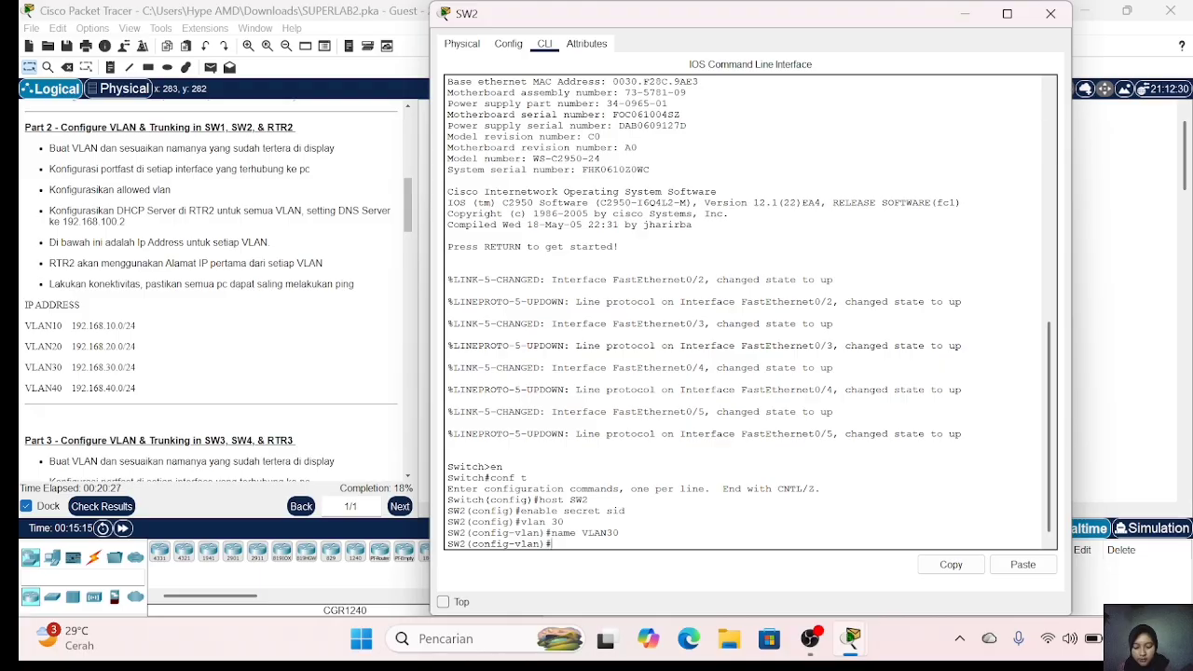
key("Up")
key("Up")
key("Left")
key("BackSpace")
type("4")
key("Return")
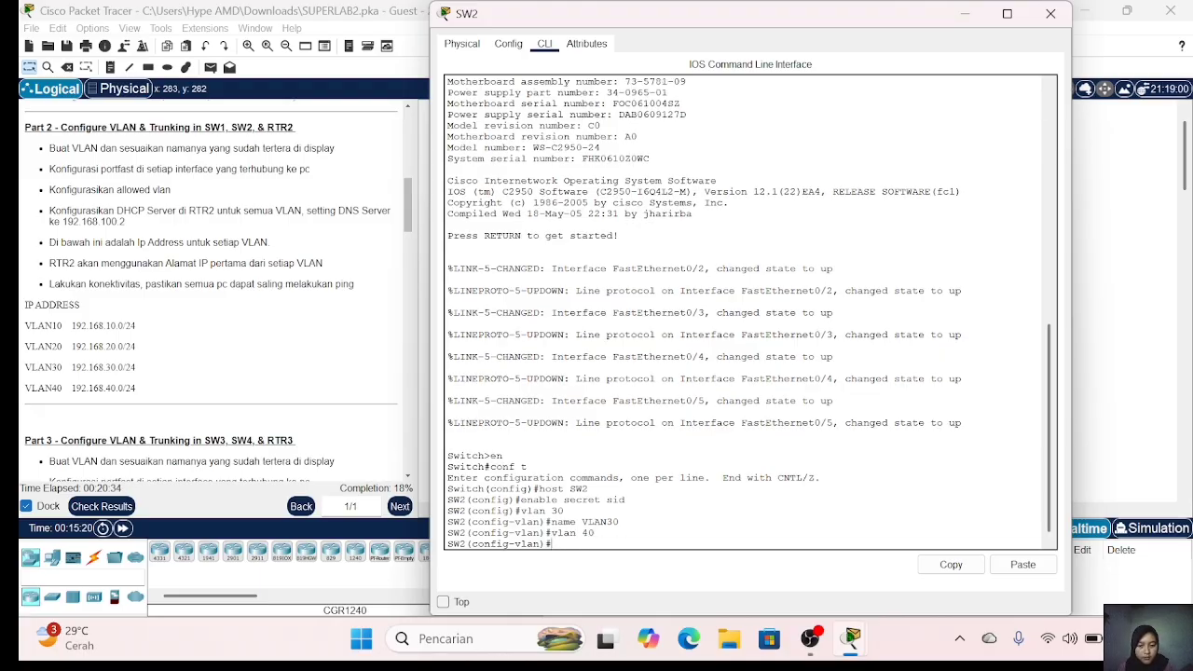
key("Up")
key("Up")
key("BackSpace")
key("BackSpace")
type("40")
key("Return")
type("ex")
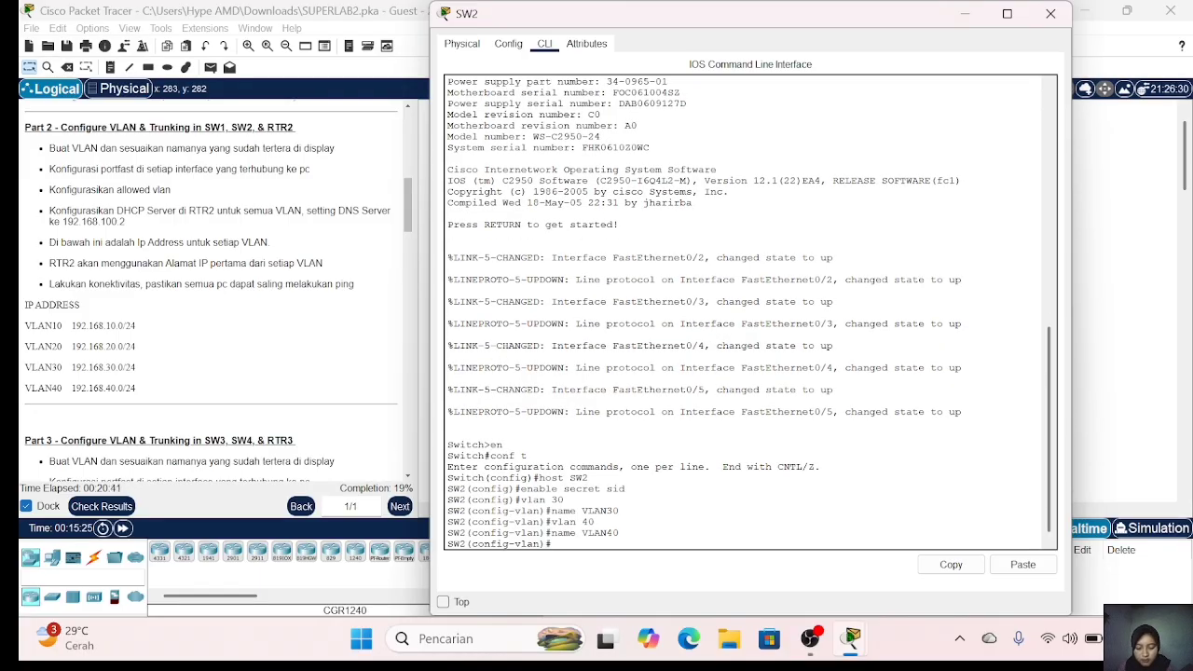
key("Return")
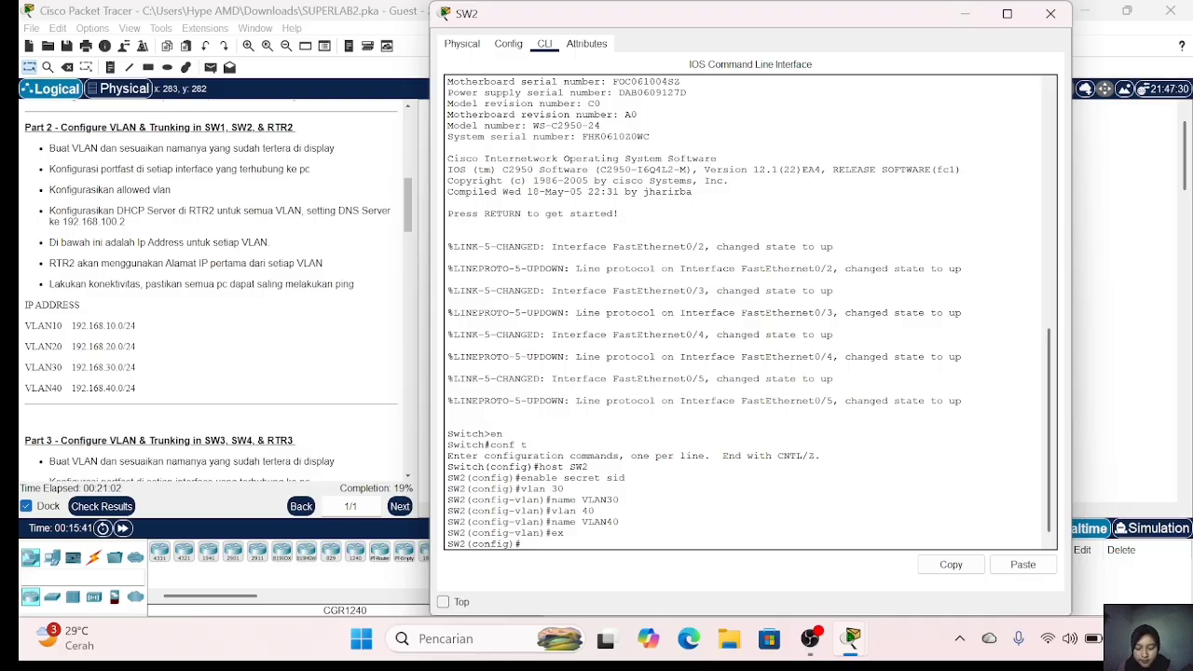
Step: Make ports fa0/2-3 access ports assigned to VLAN 30
type("int range fa0/")
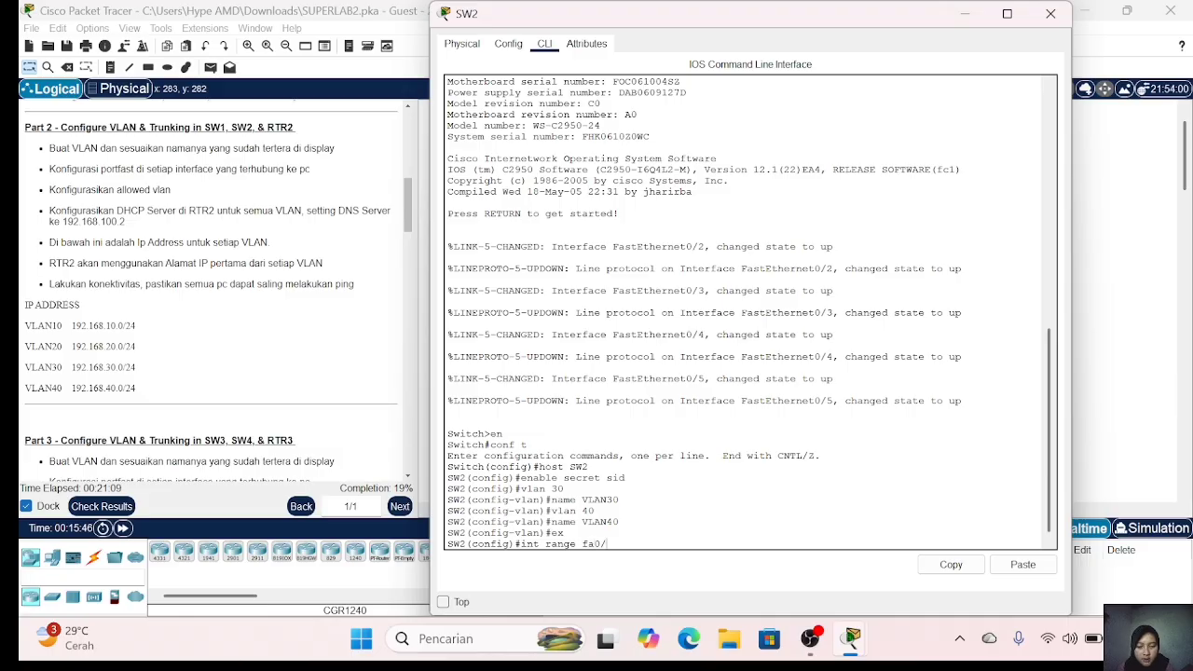
type("2-3")
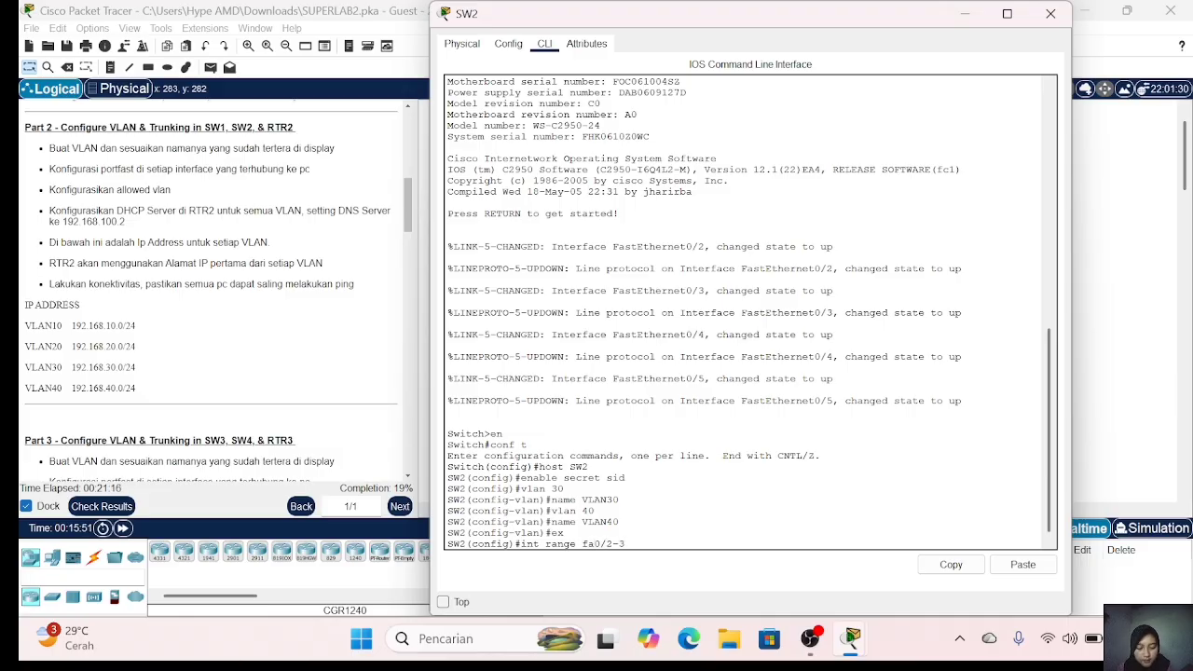
key("Return")
type("sw m a")
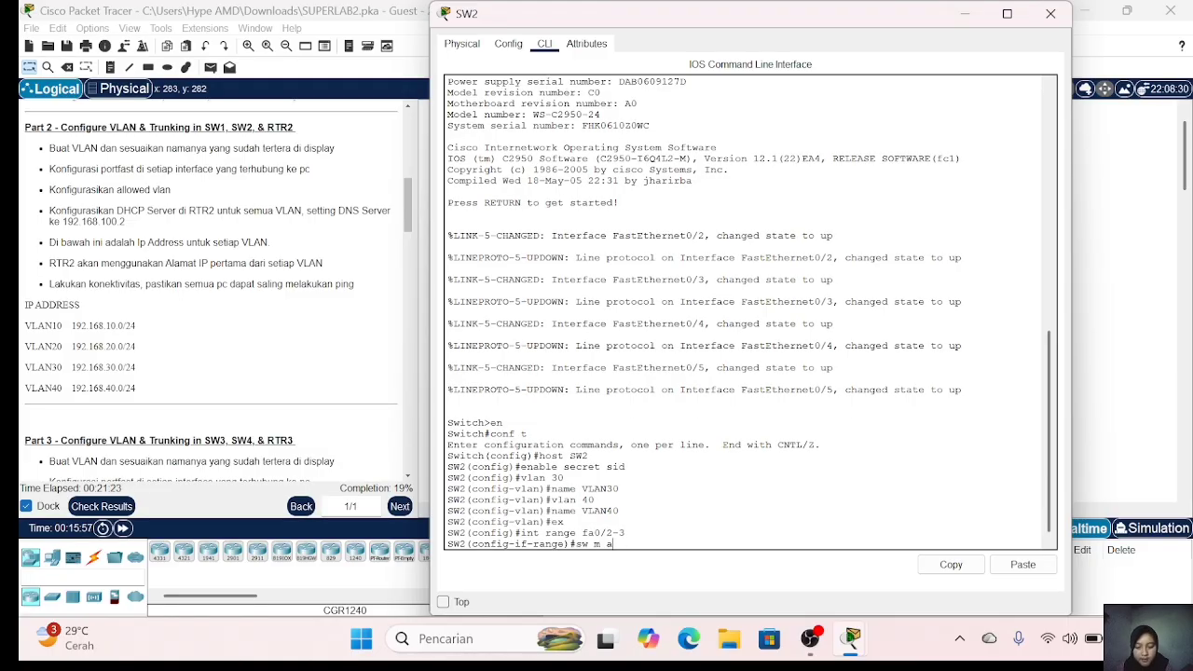
key("Return")
type("sw a ")
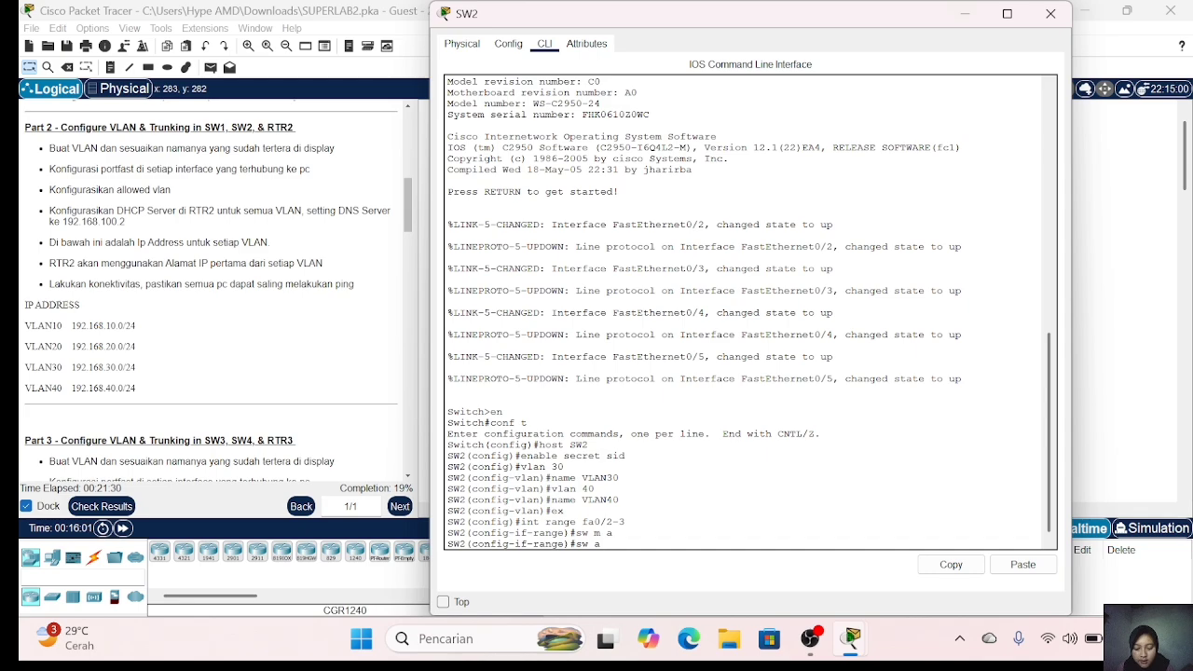
type("vl 30")
key("Return")
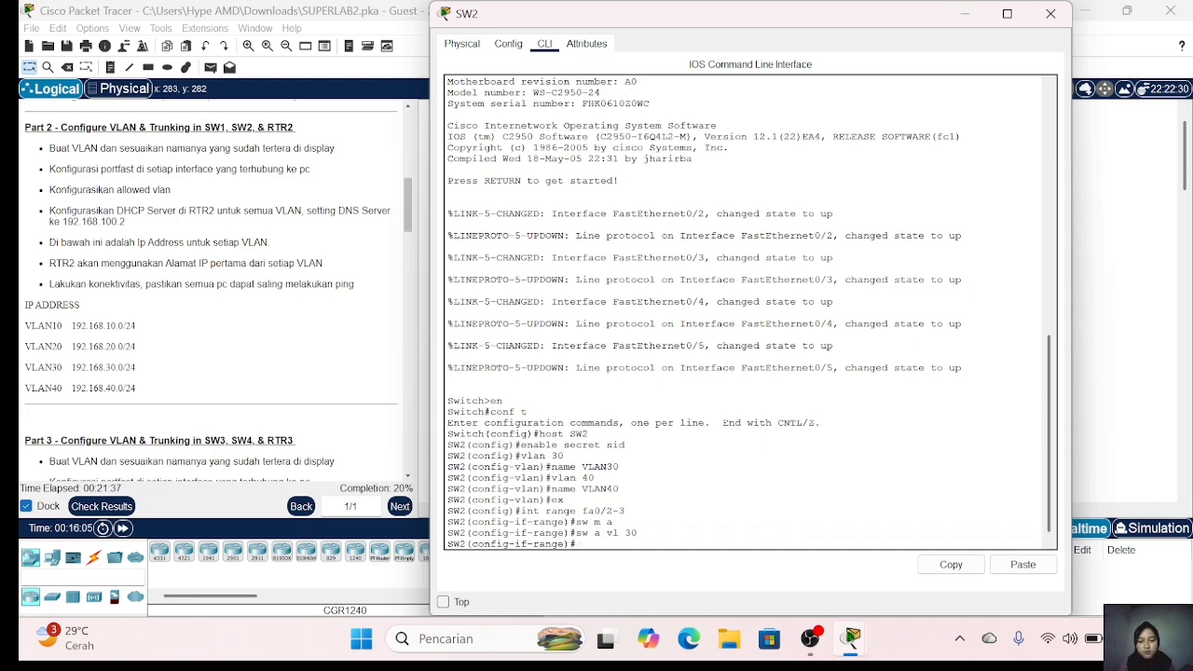
type("ex")
key("Return")
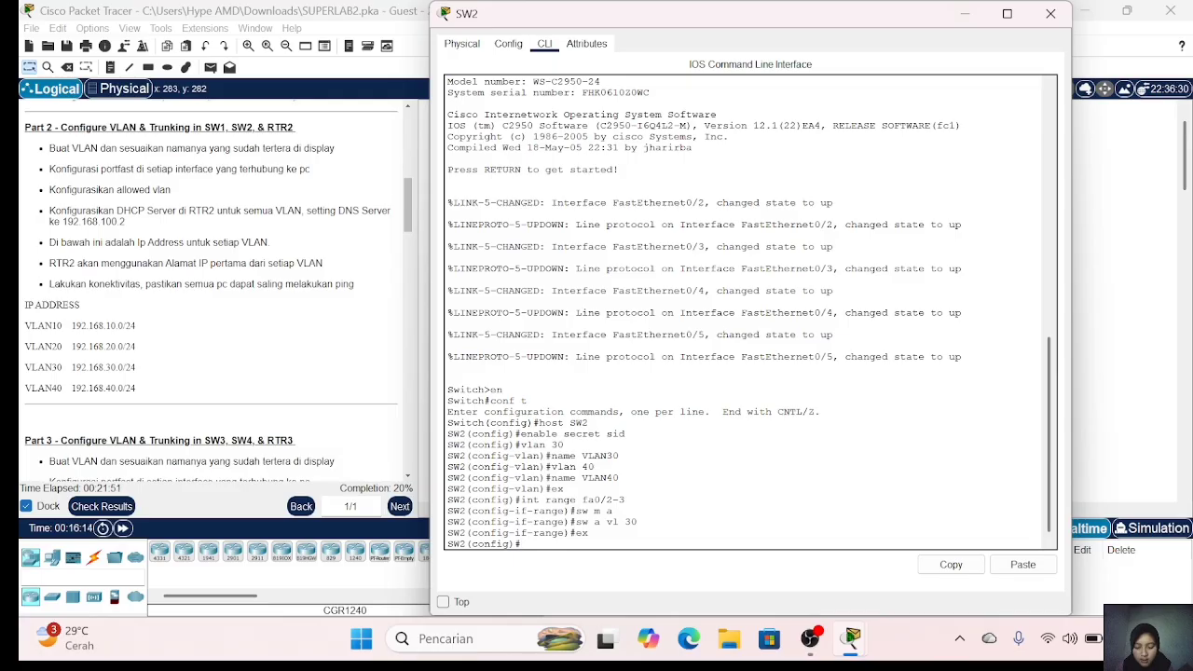
Step: Reapply access mode and VLAN 30 on fa0/2-3 and enable PortFast on them
key("Up")
key("Up")
key("Up")
key("Up")
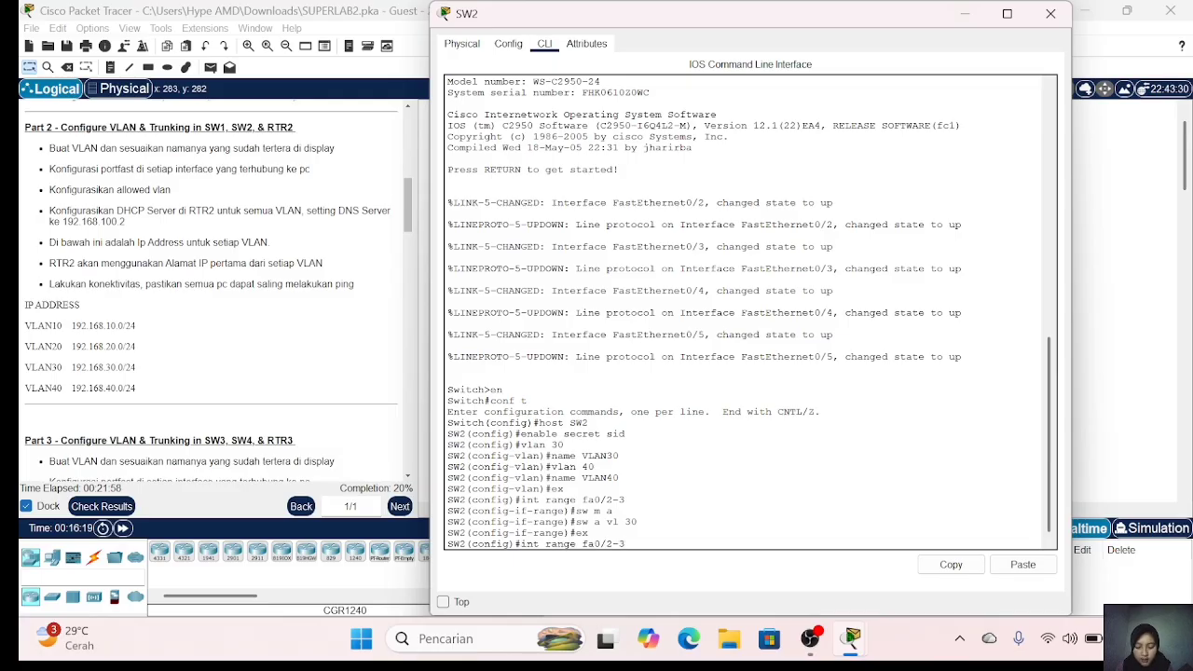
key("Return")
key("Up")
key("Up")
key("Up")
key("Up")
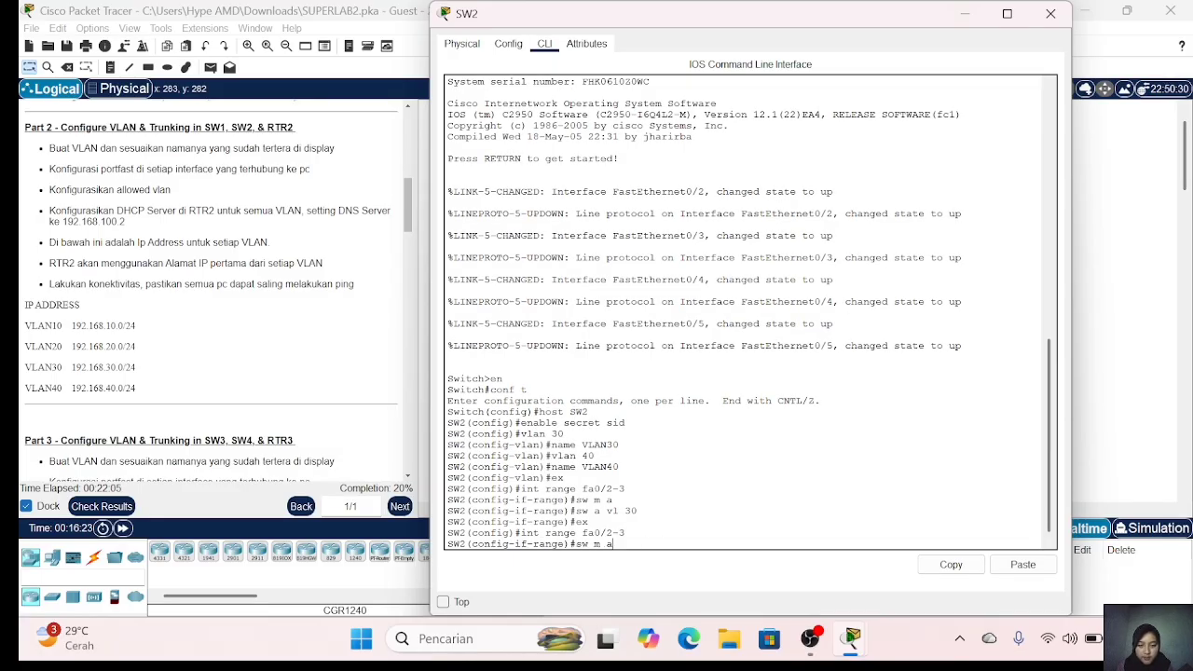
key("Return")
key("Up")
key("Up")
key("Up")
key("Up")
key("Return")
type("spa po")
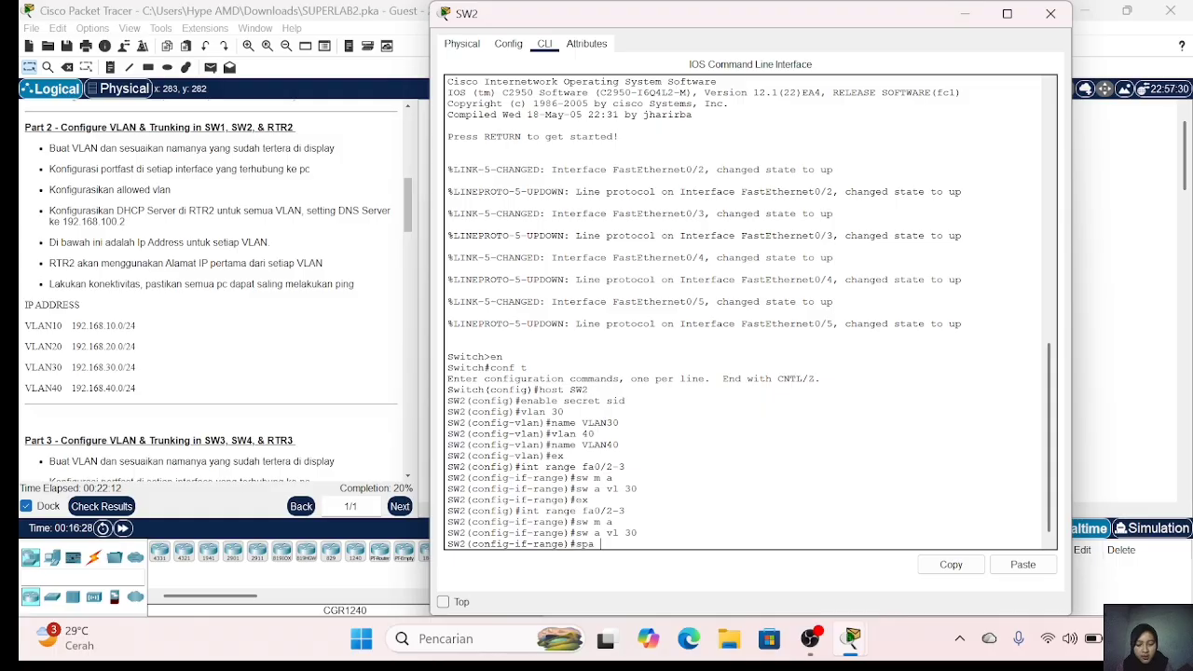
key("Return")
type("ex")
key("Return")
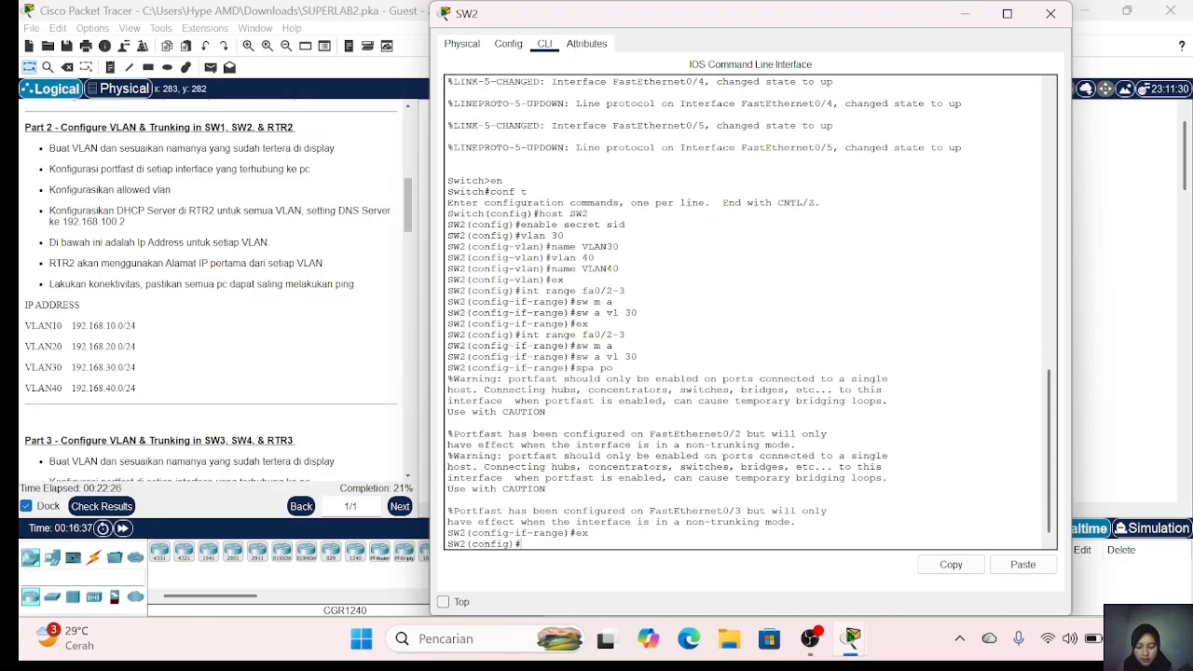
Step: Make ports fa0/4-5 PortFast access ports in VLAN 40
type("int range fa0/4-5")
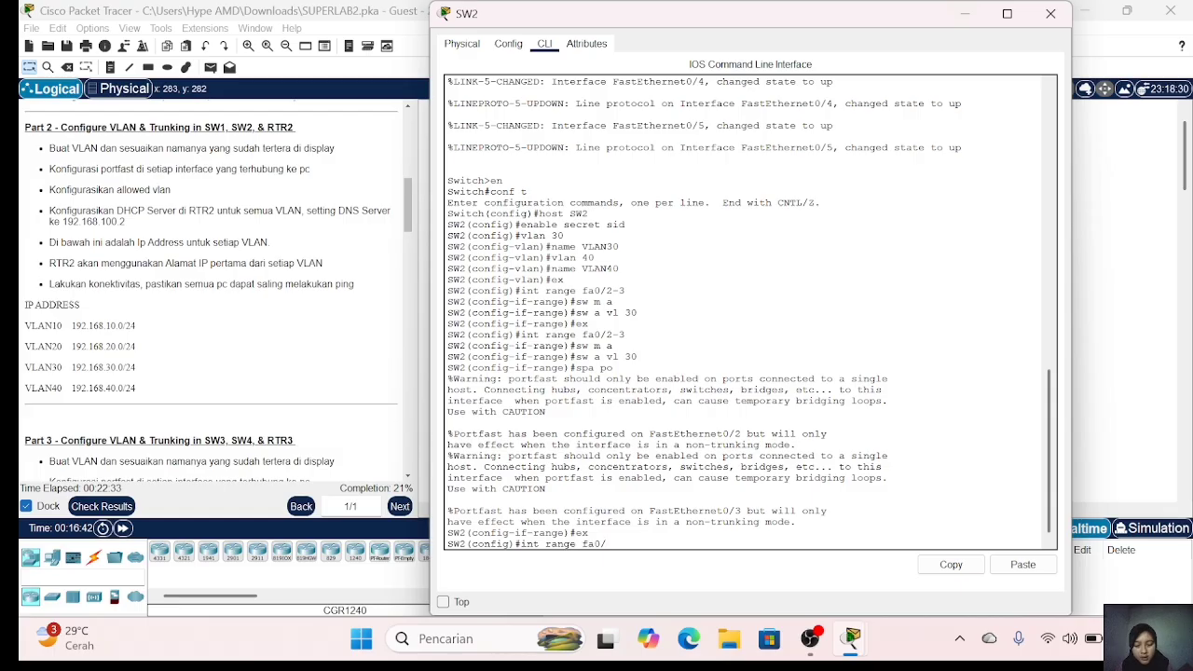
key("Return")
type("sw m a")
key("Return")
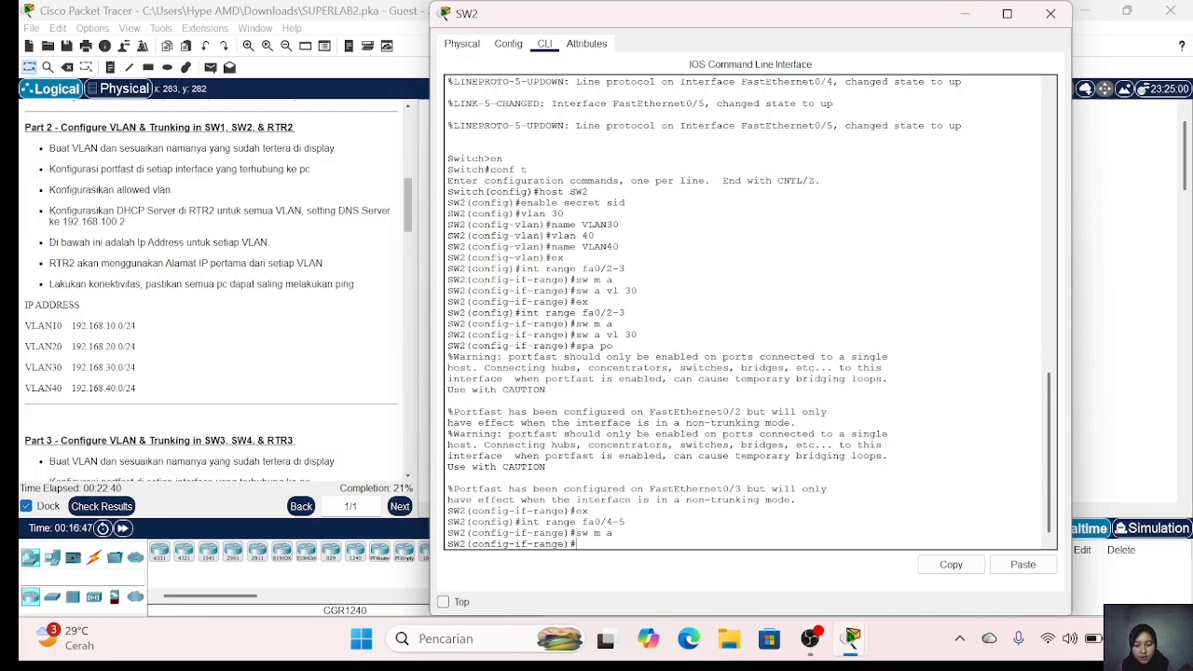
type("sw a vl 40")
key("Return")
type("spa po")
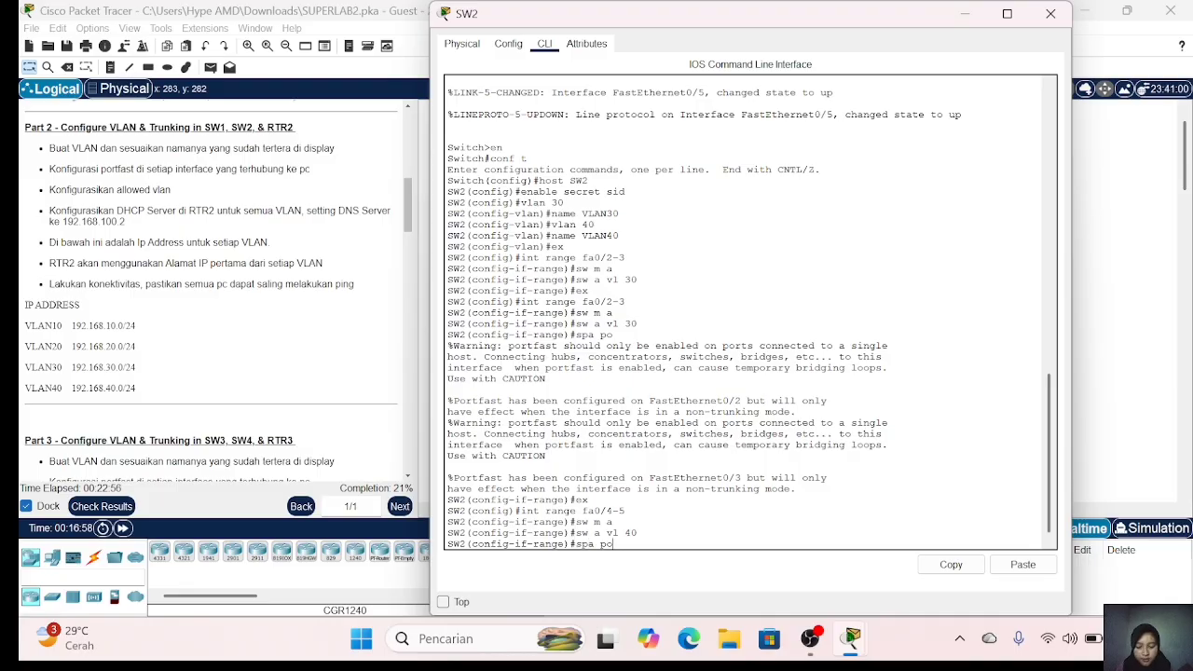
key("Return")
Step: Reopen SW2's command line and return to global configuration mode
left_click(1047, 13)
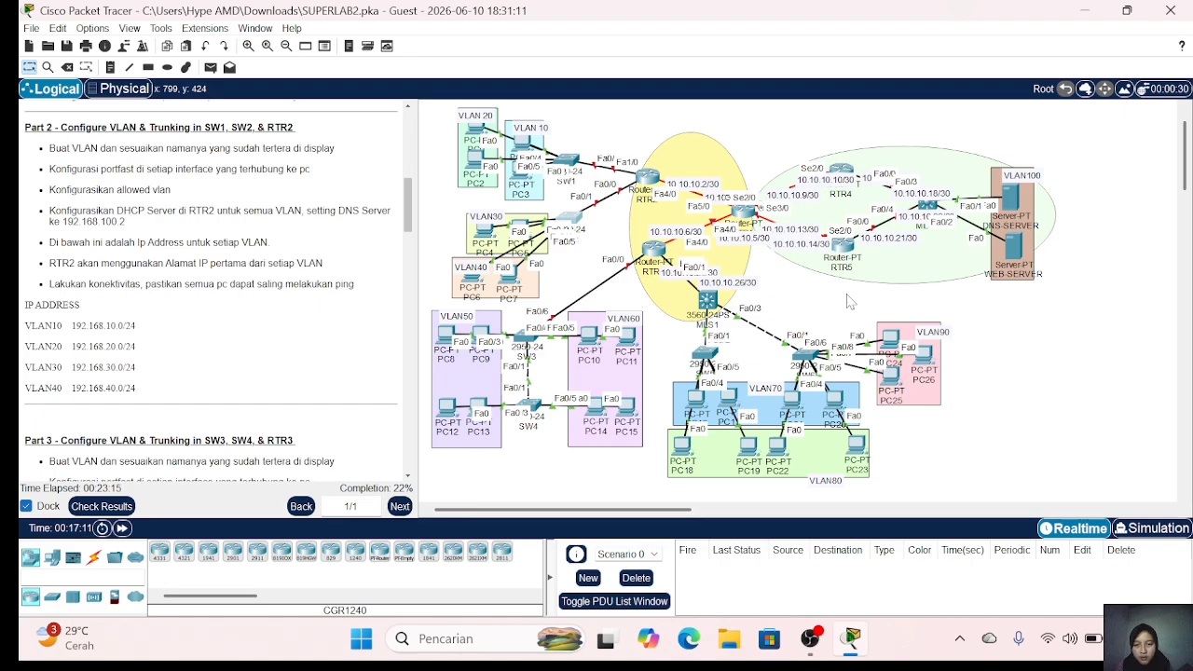
left_click(570, 214)
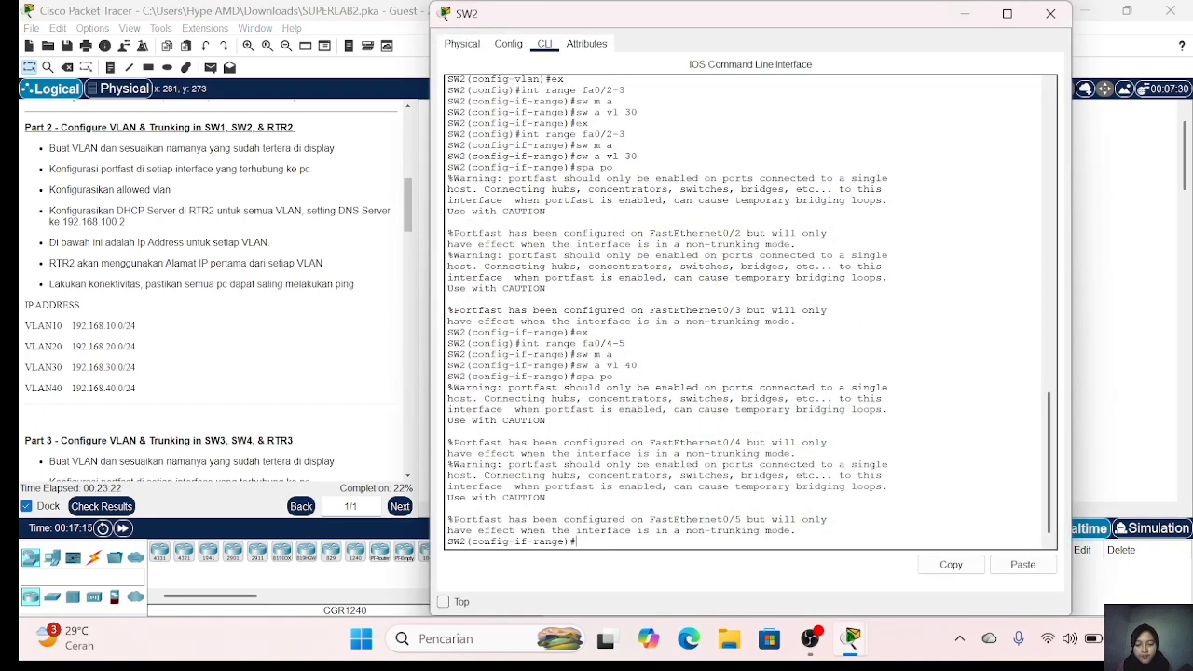
type("ex")
key("Return")
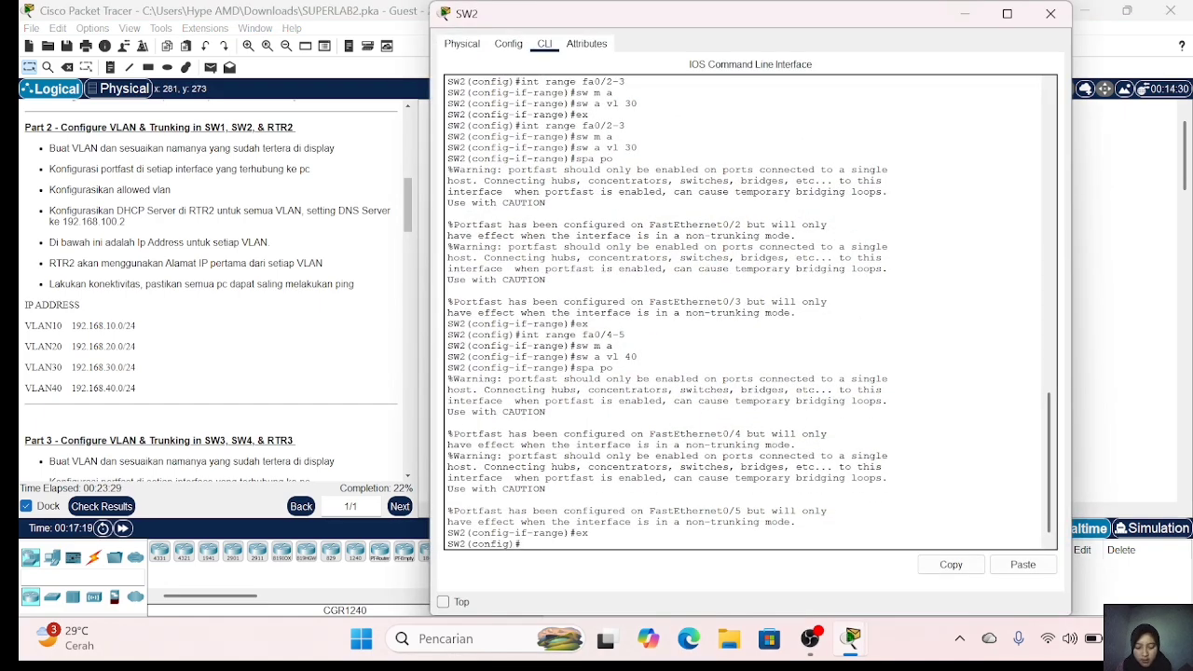
Step: Set fa0/1 to trunk mode allowing VLANs 30-40
type("int fa0/1")
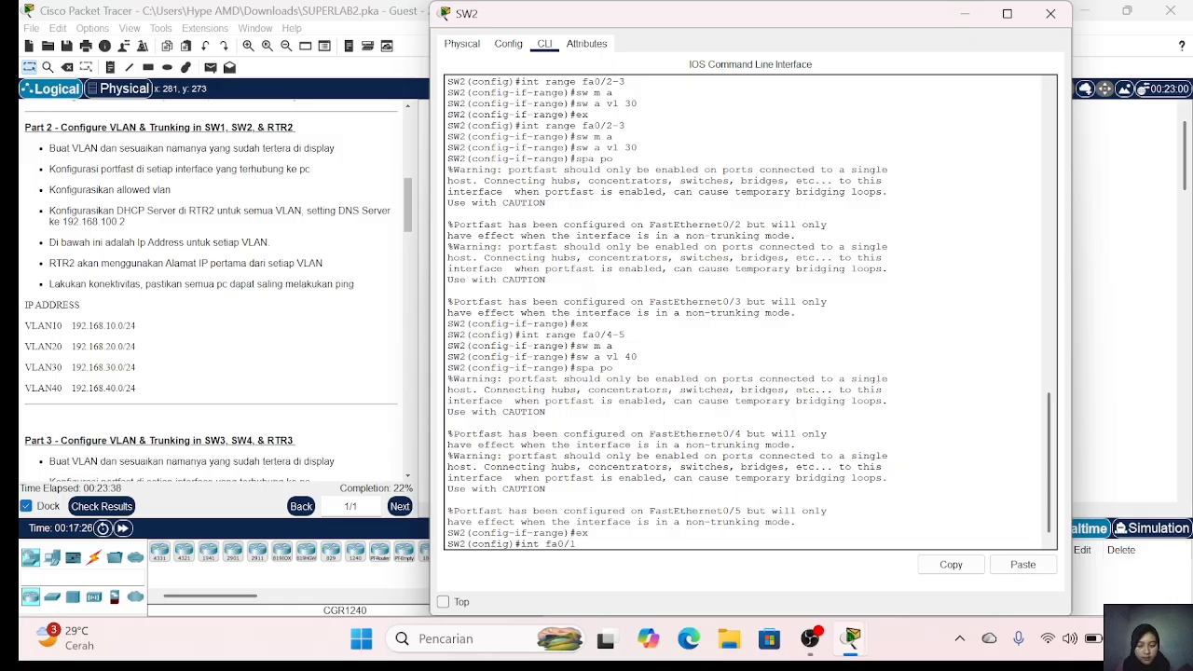
key("Return")
type("sw m a")
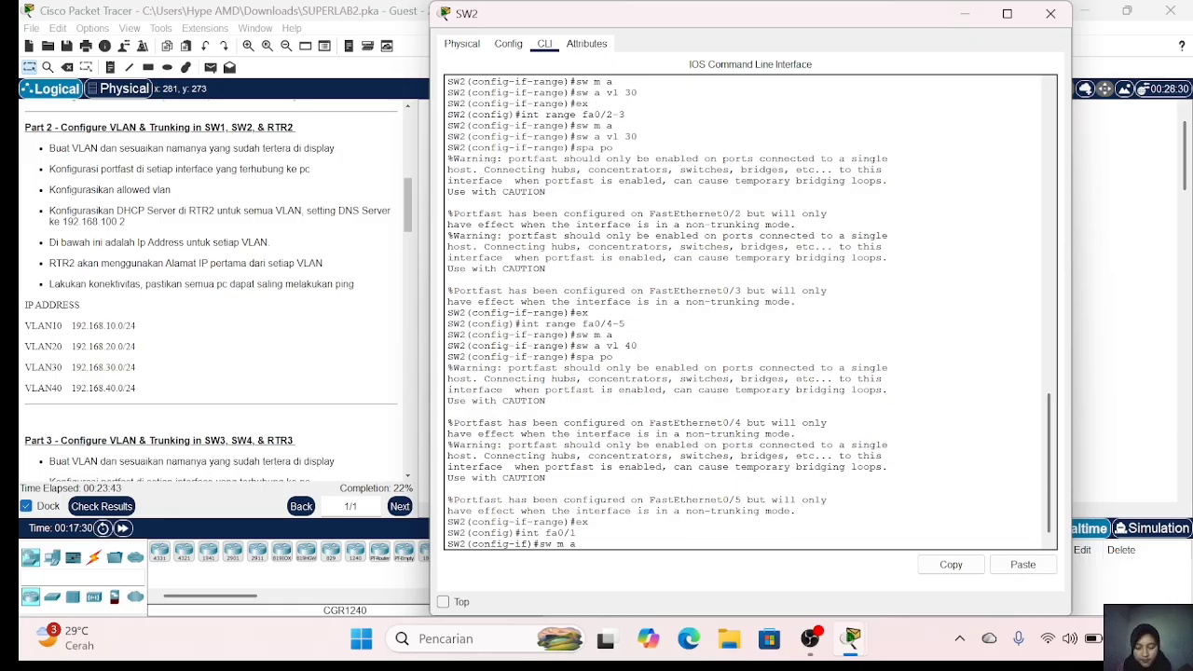
key("BackSpace")
type("t")
key("Return")
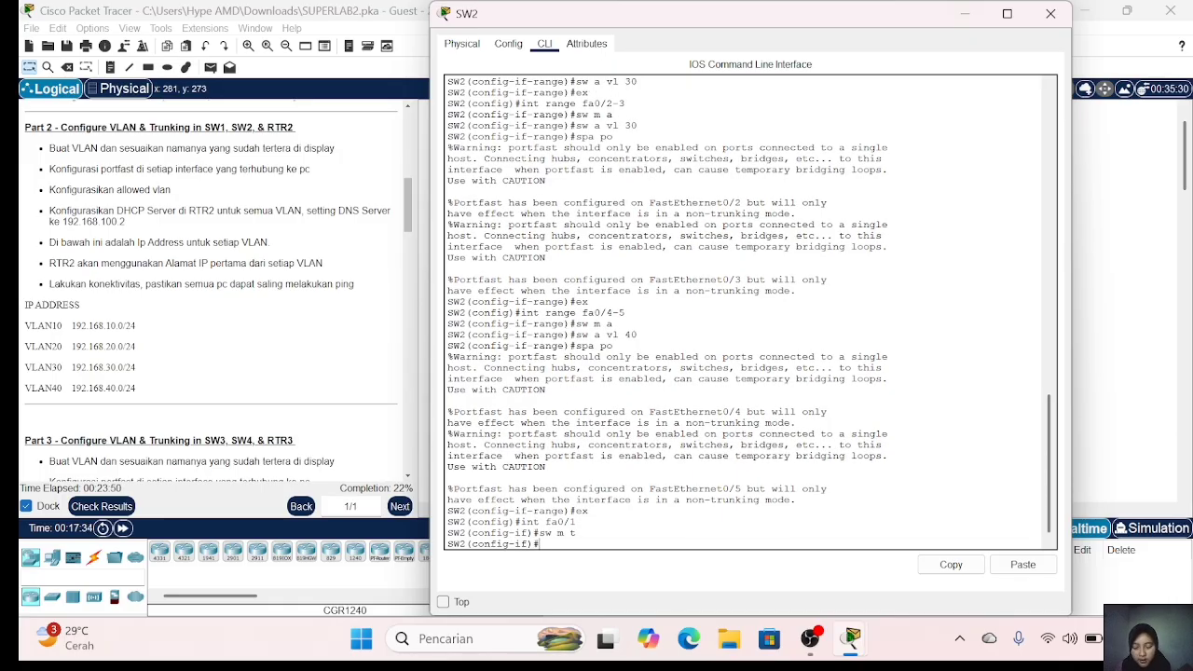
type("sw t all vl")
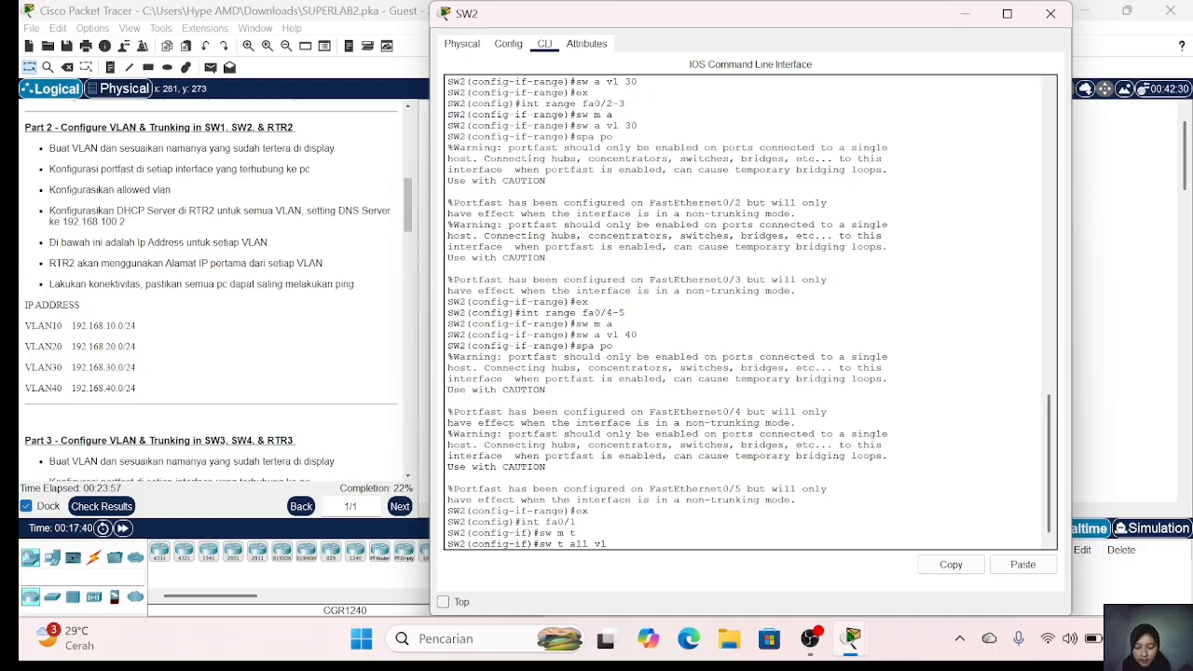
type(" 30-")
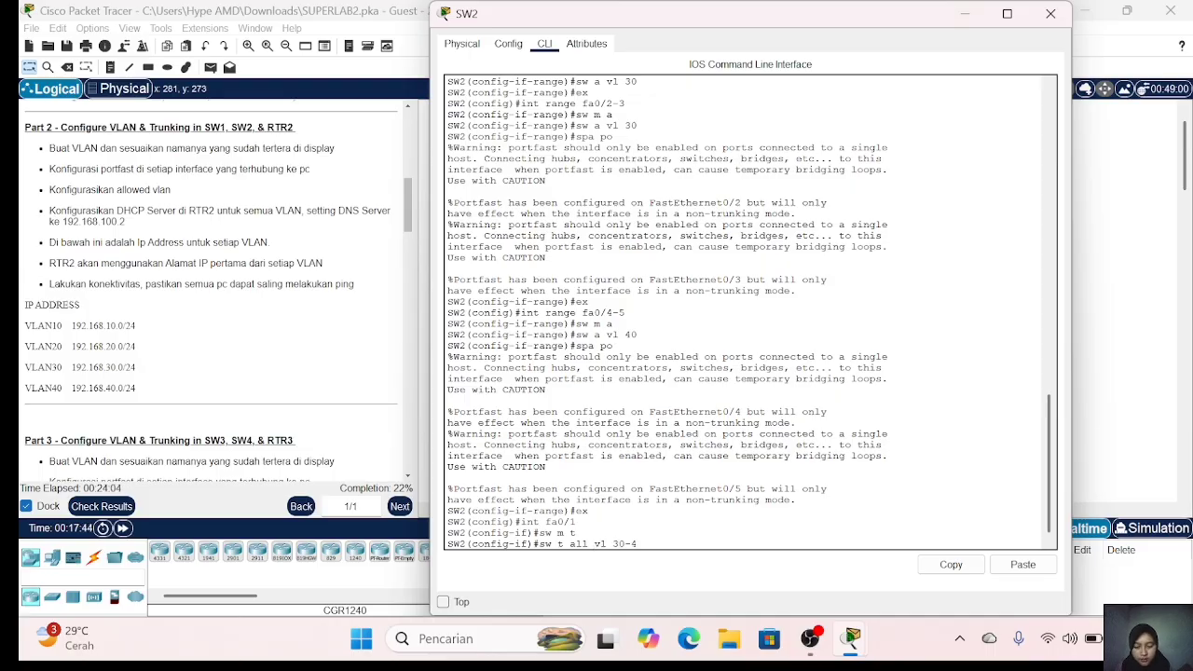
type("40")
key("Return")
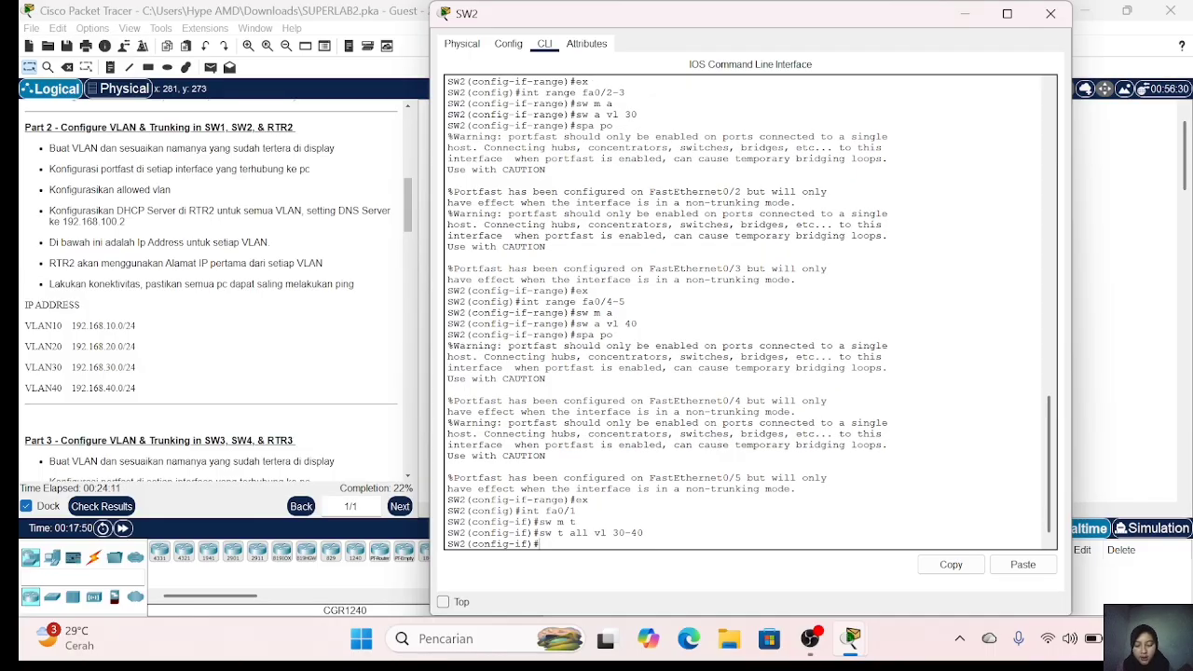
Step: Open RTR2's command line and enter global configuration mode with the enable password
left_click(1050, 13)
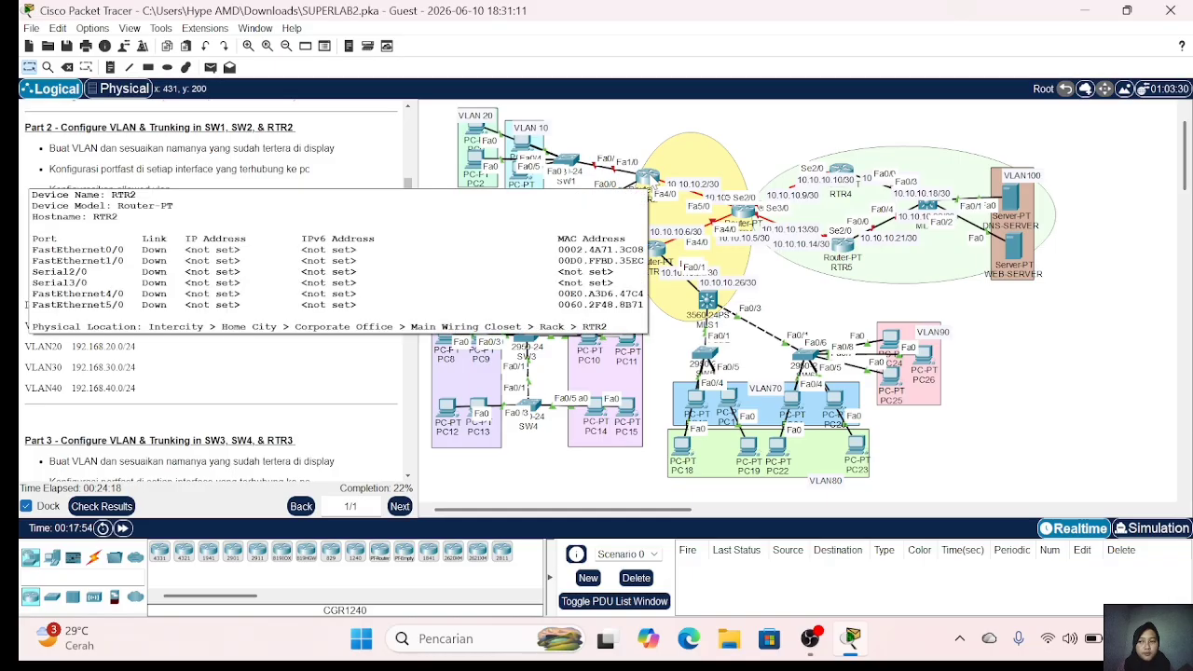
left_click(630, 260)
key("Return")
type("en")
key("Return")
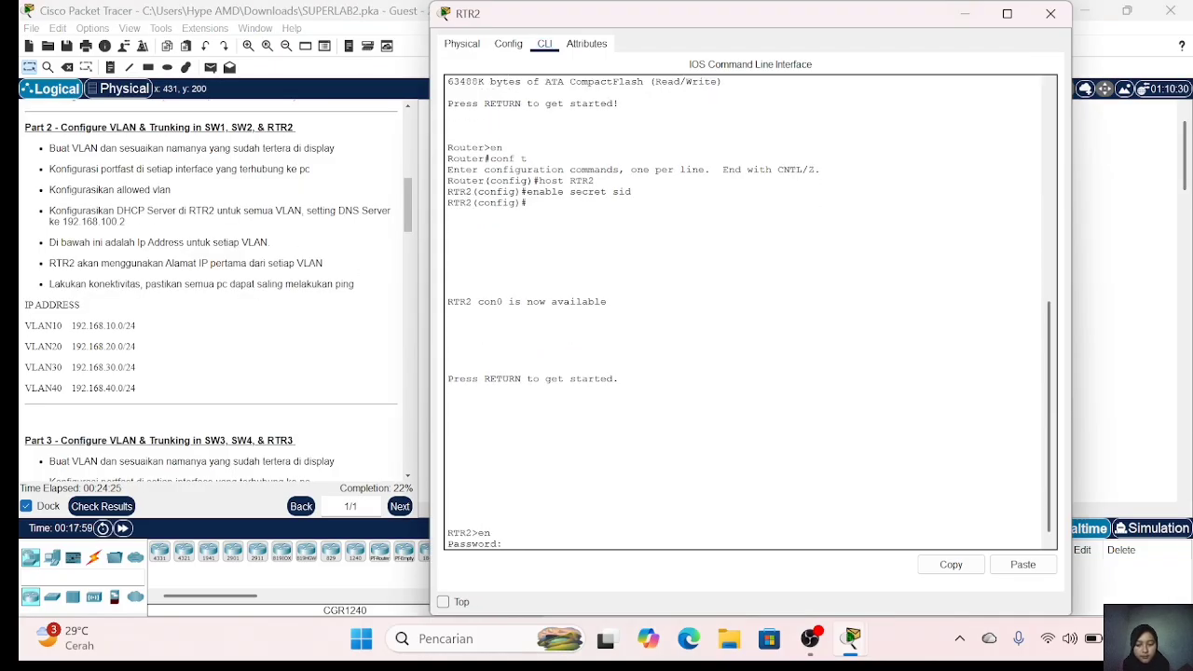
type("sid")
key("Return")
type("conf t")
key("Return")
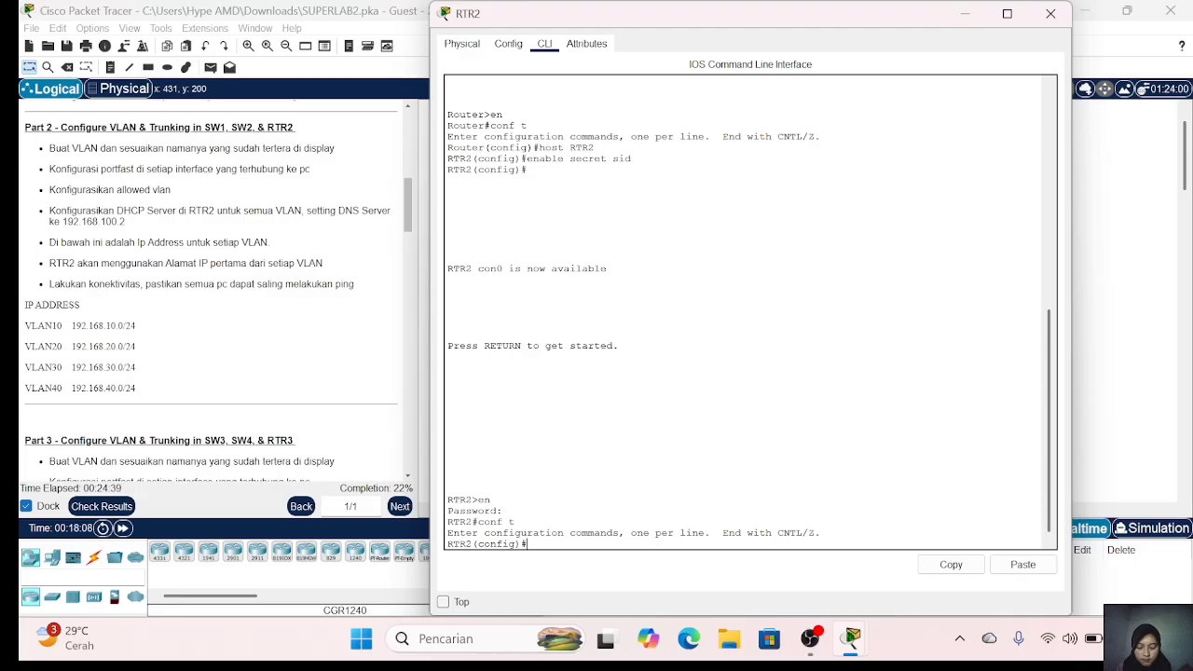
Step: Bring RTR2's interface fa0/0 up with no shutdown
type("int")
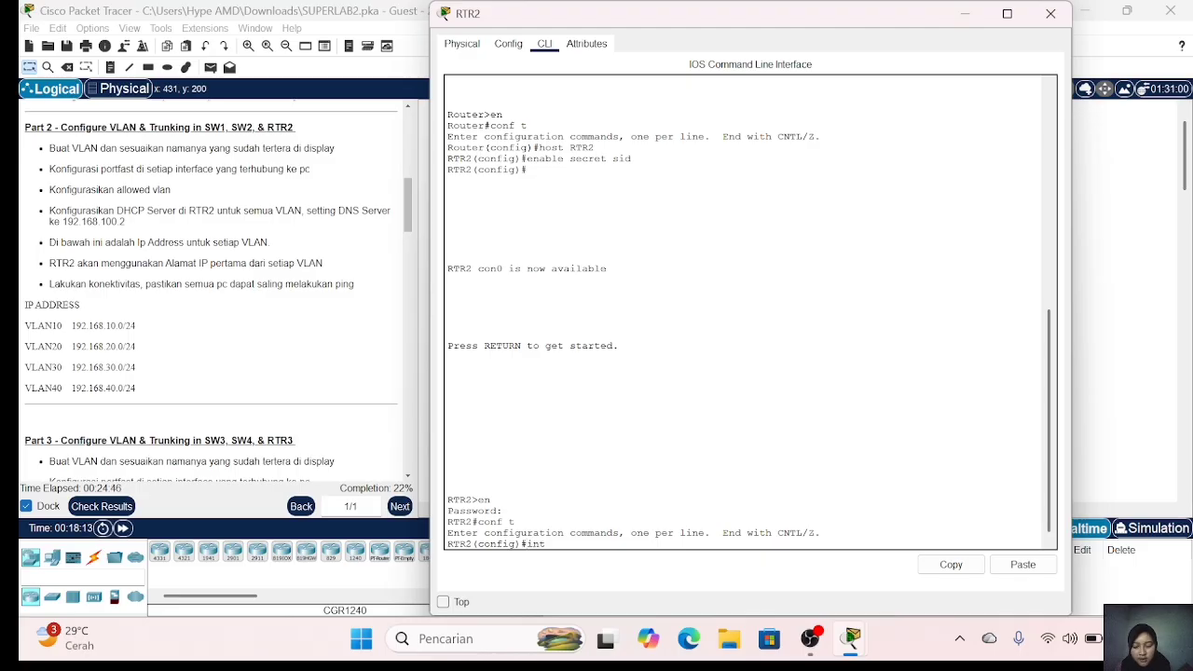
type(" fa0/0")
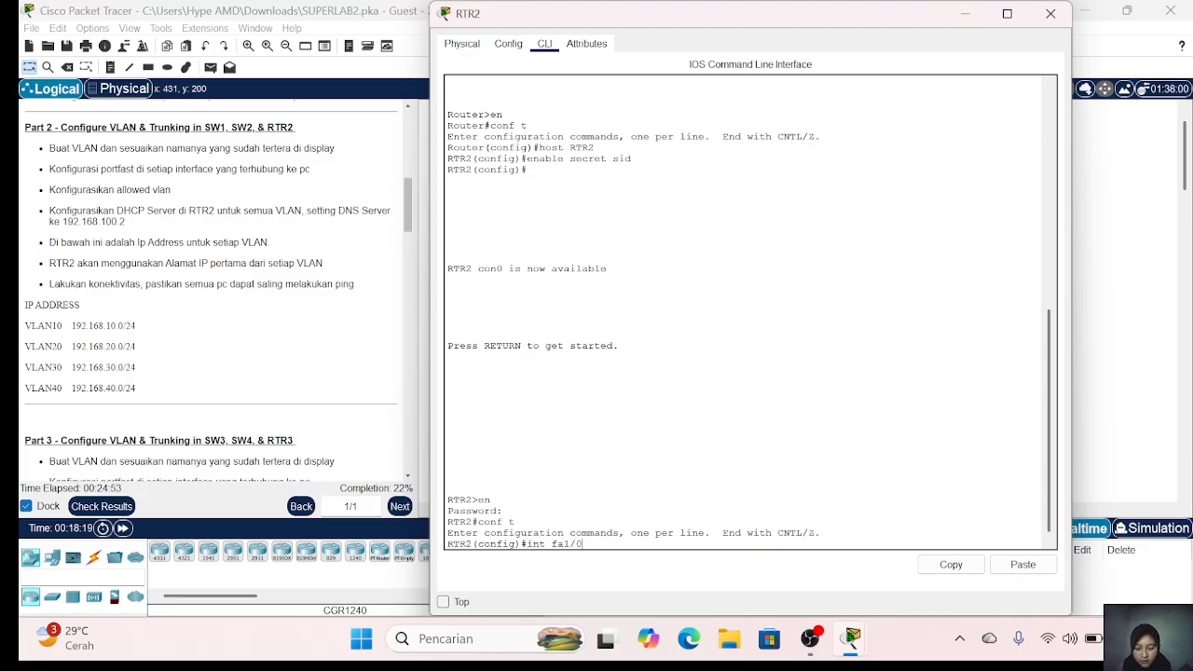
key("Return")
type("no sh")
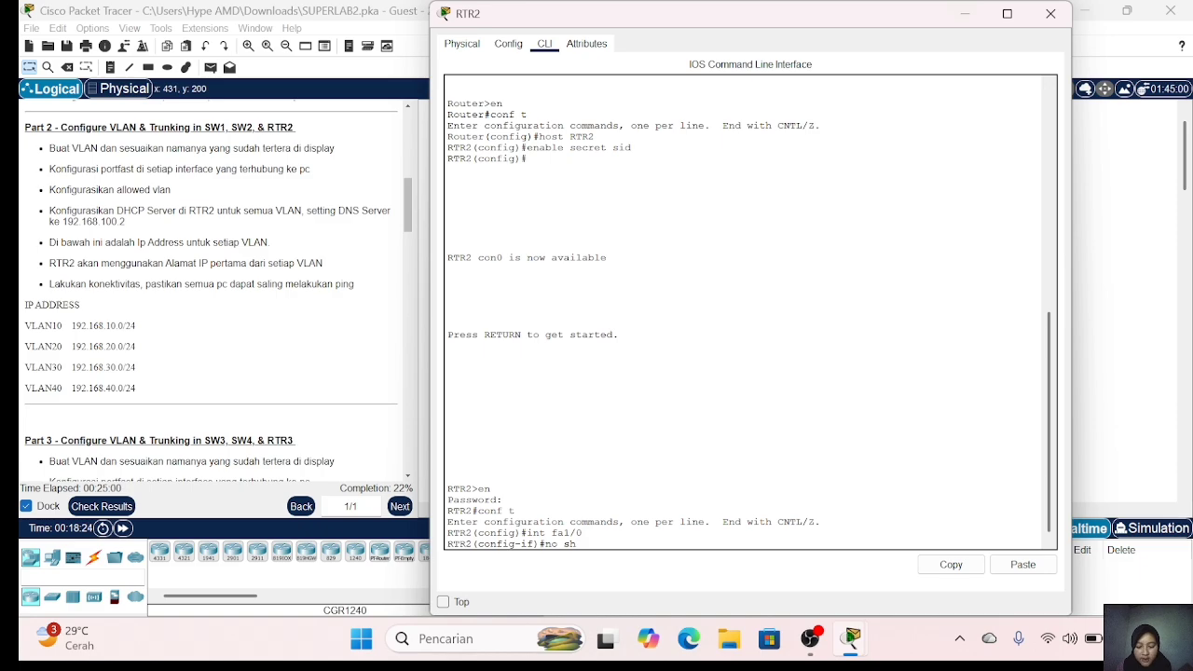
key("Return")
key("Return")
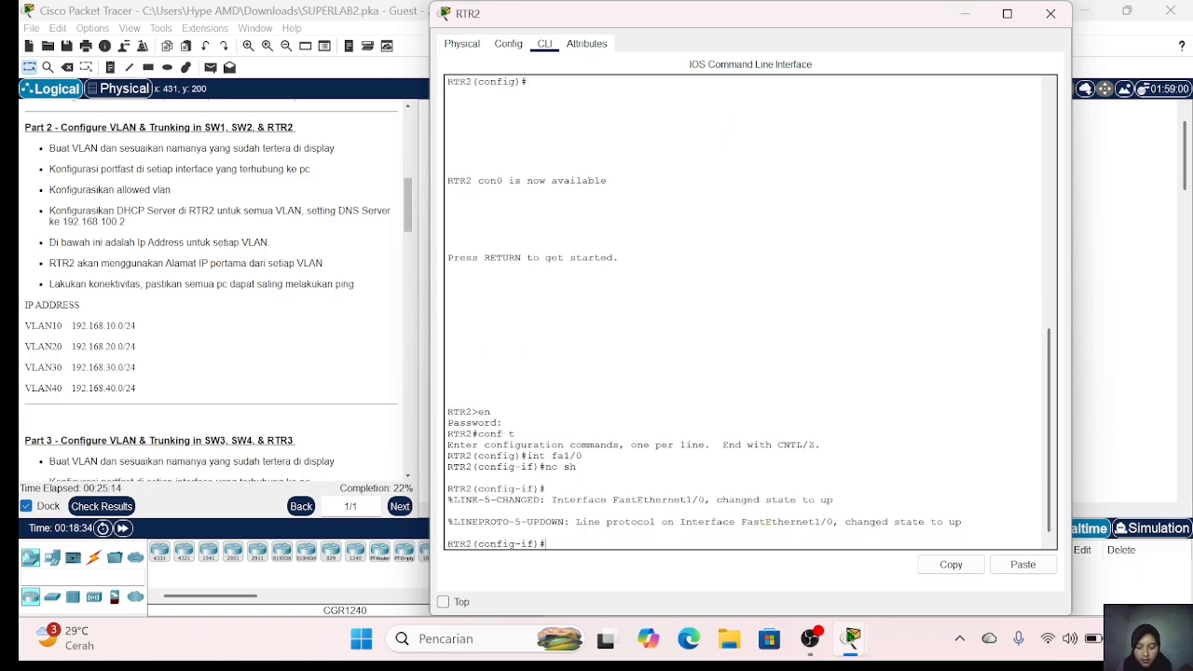
type("ex")
key("Return")
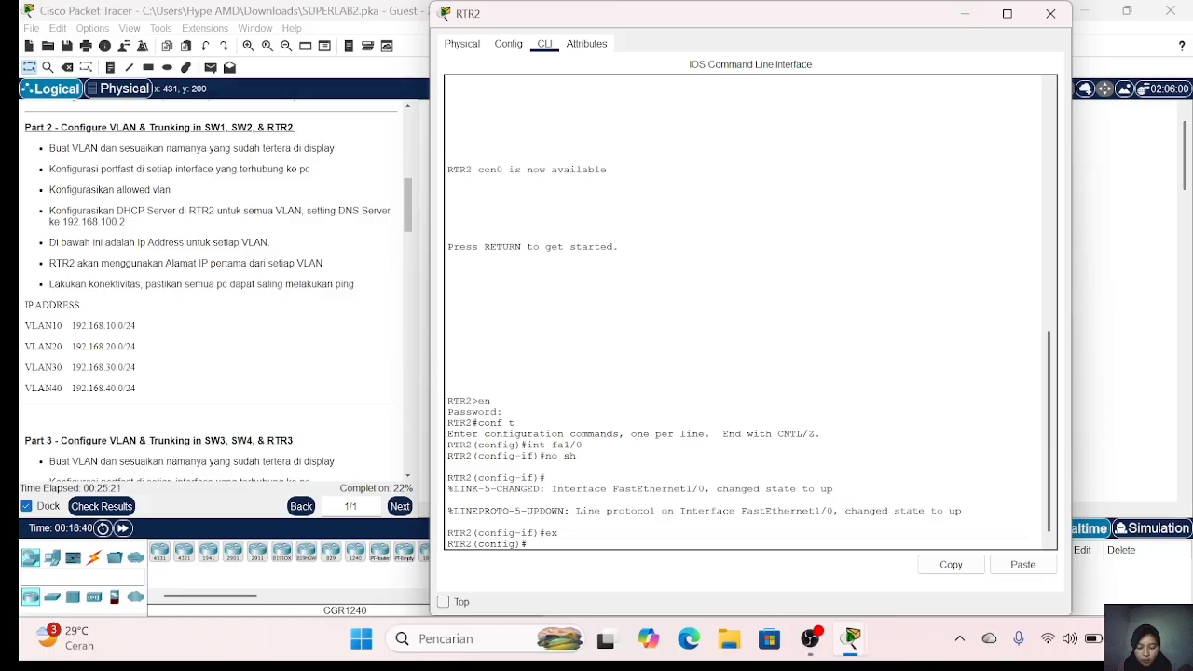
Step: Create subinterface Fa1/0.10 with dot1q VLAN 10 and address 192.168.10.1 255.255.255.0
left_click(1050, 13)
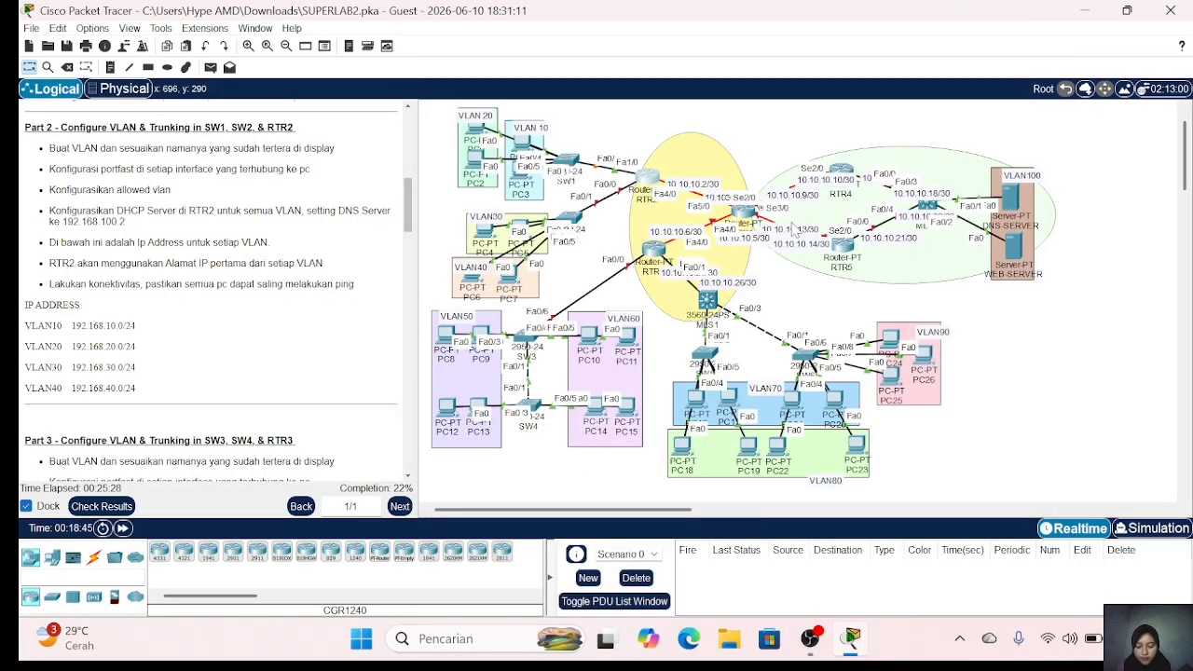
left_click(657, 184)
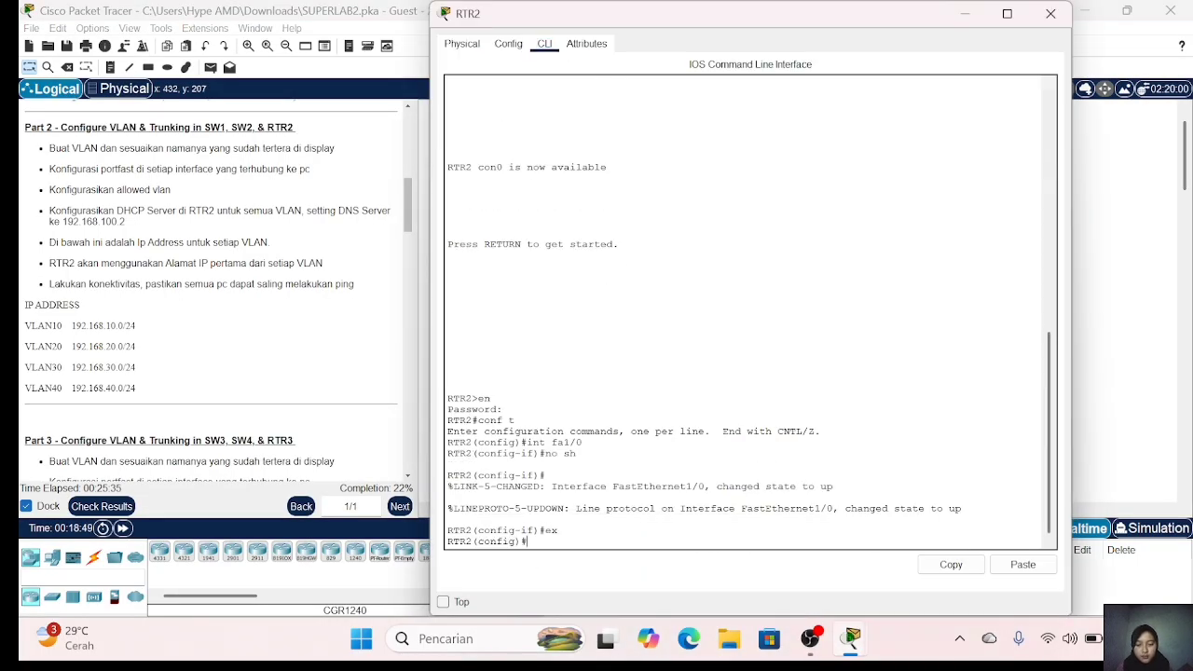
type("int fa")
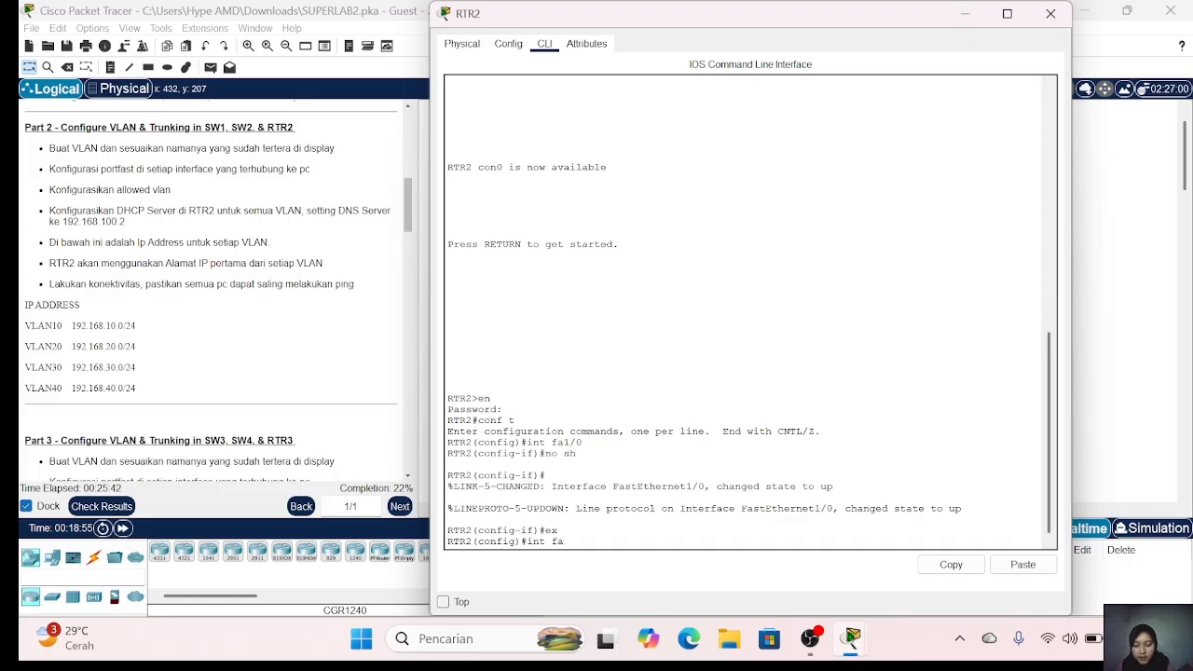
type("1/0.10")
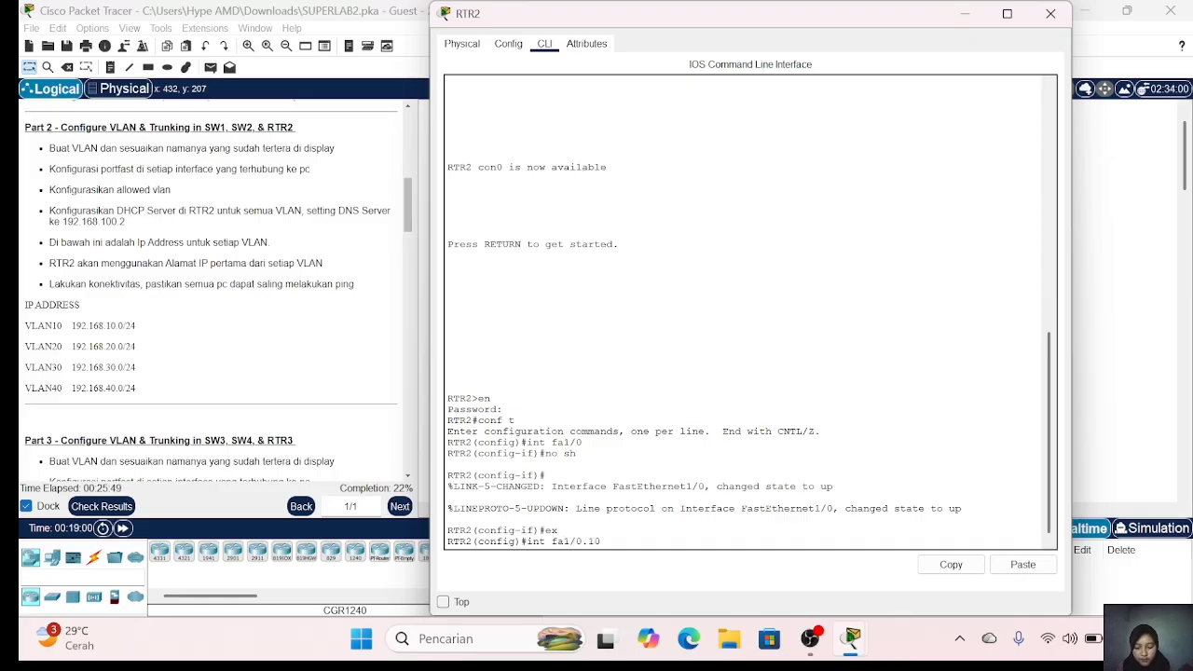
key("Return")
type("en")
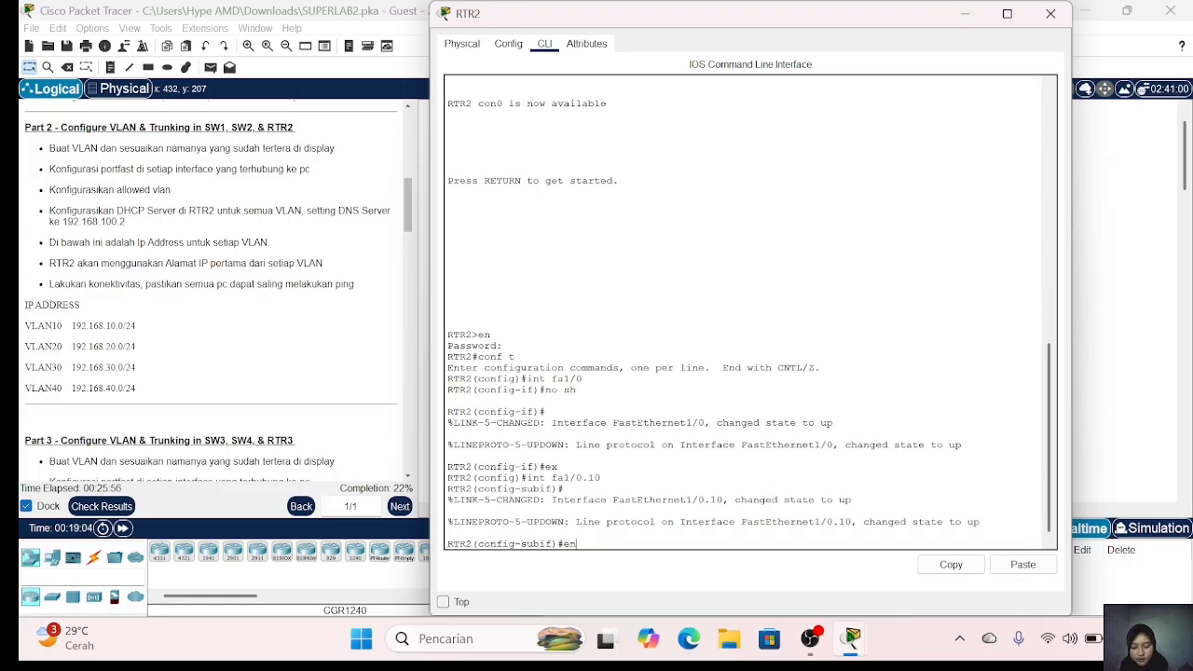
type("capsu")
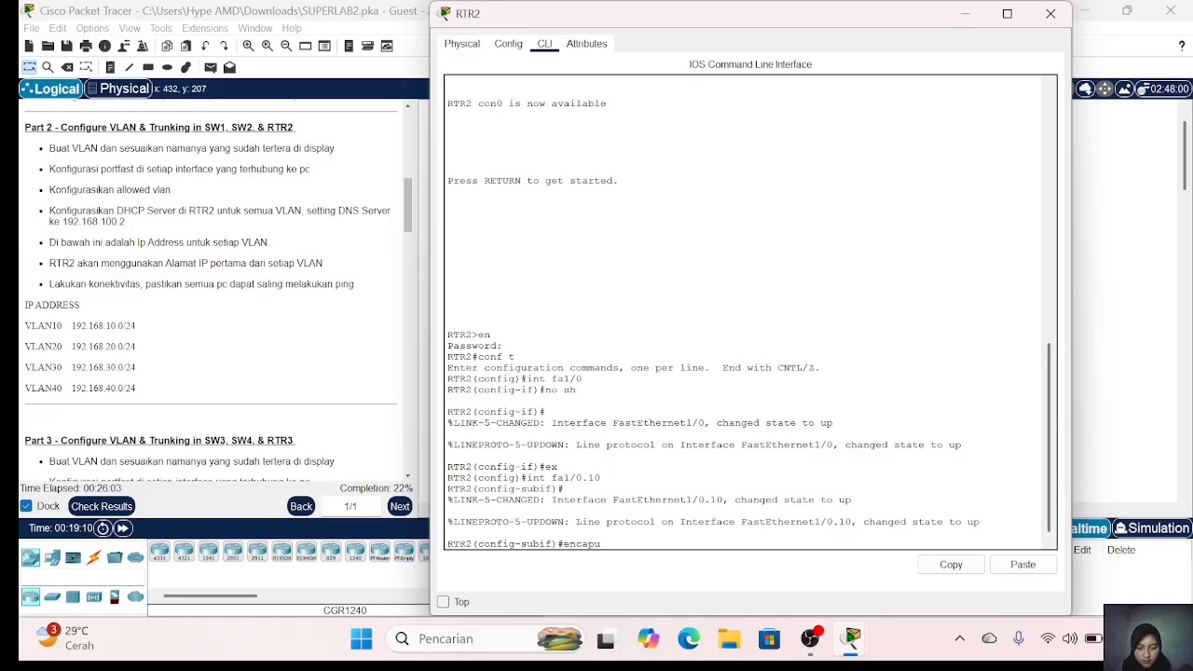
type("lation")
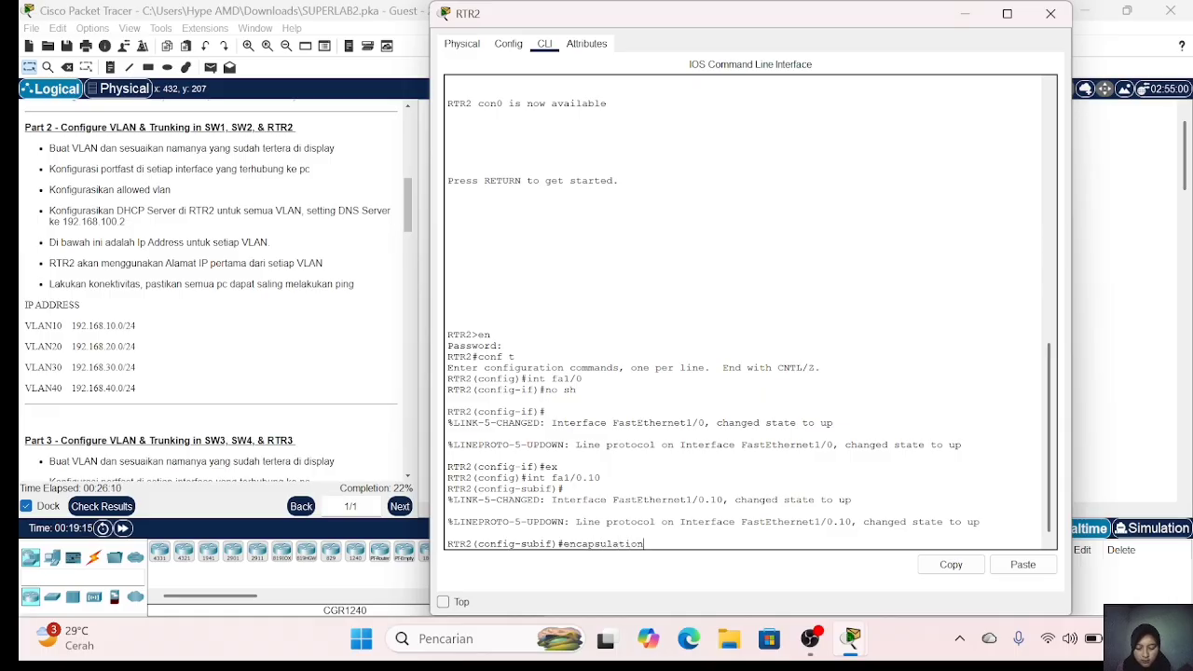
type("dot1q")
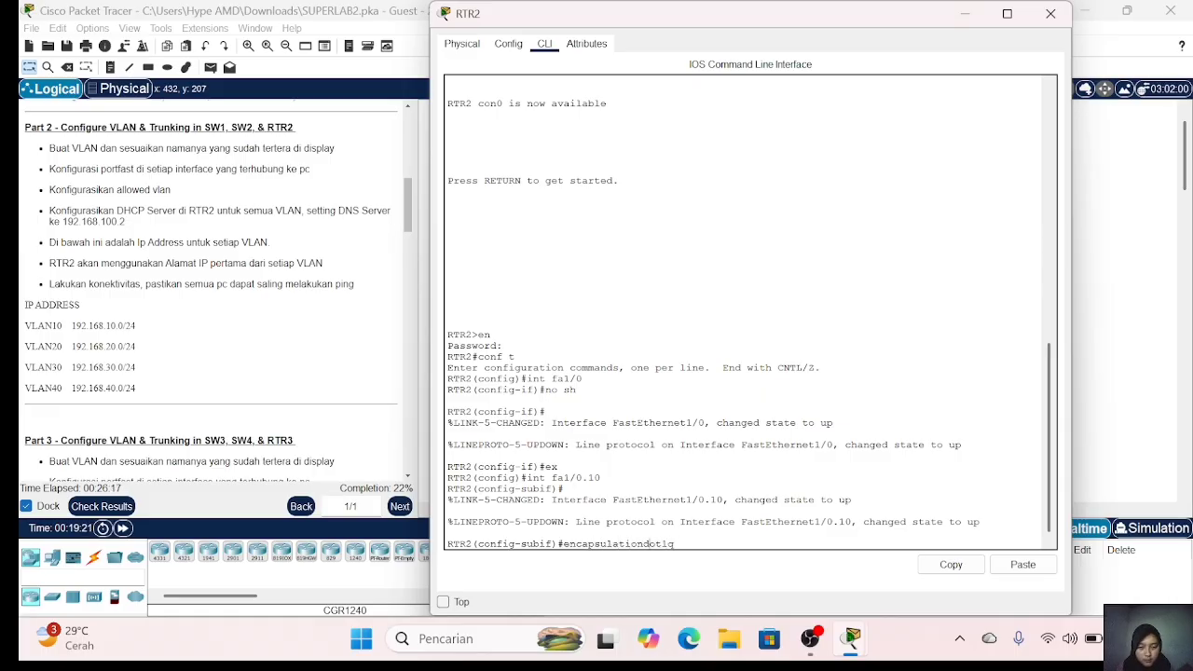
key("Left")
type("10")
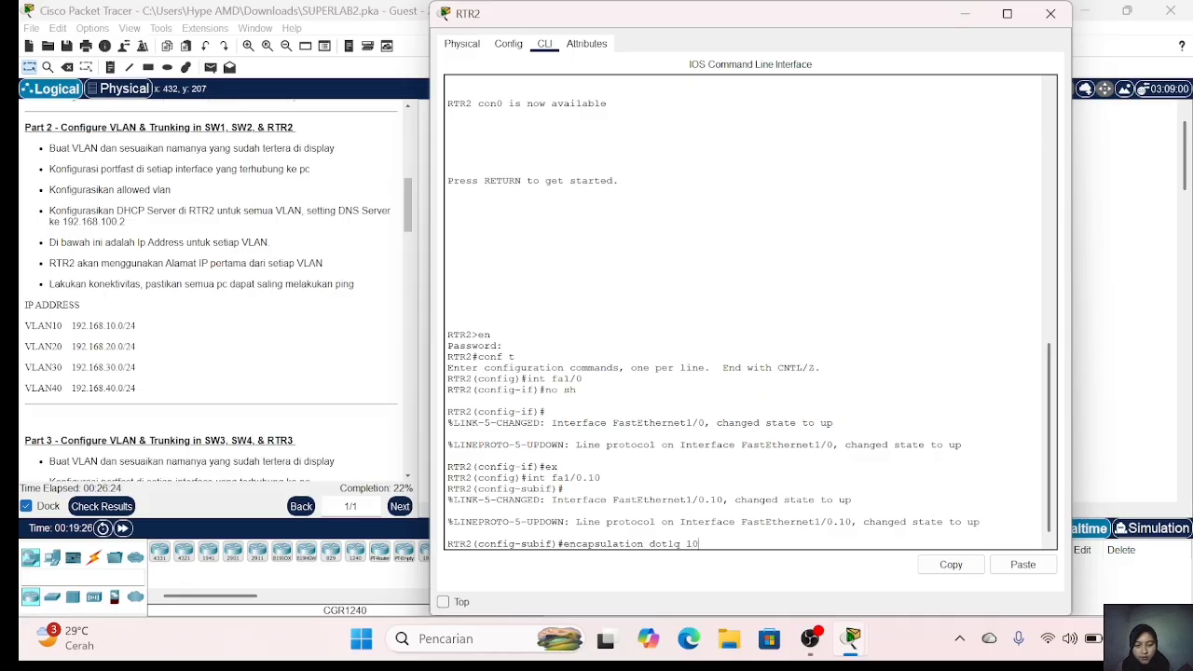
key("Return")
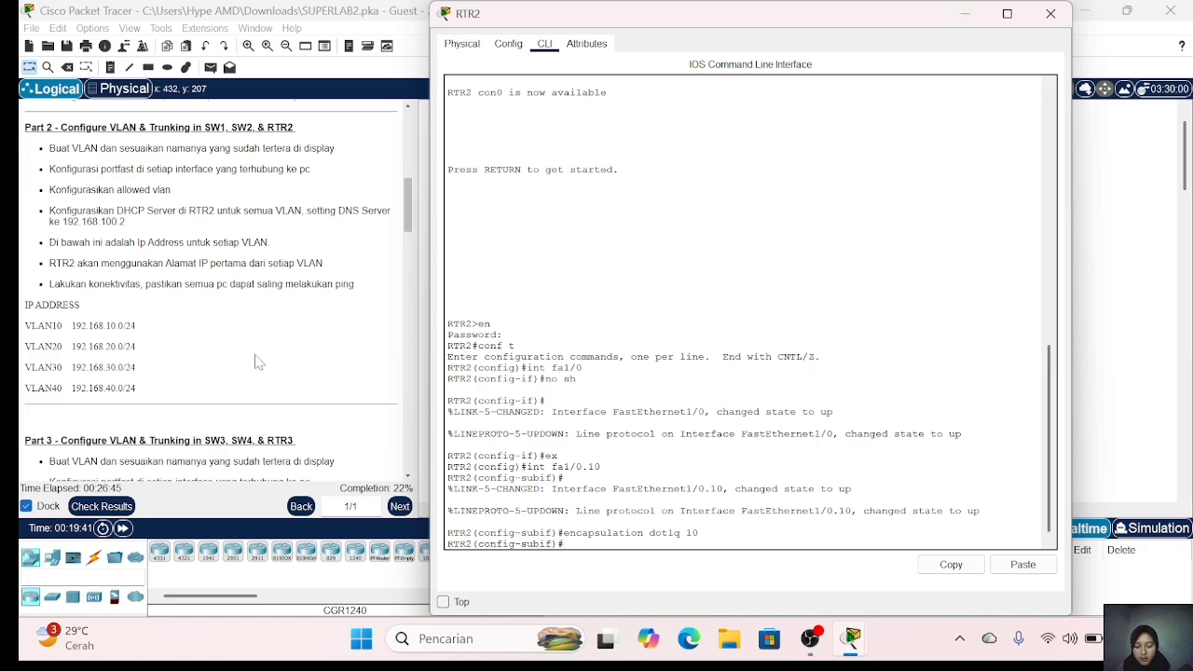
type("ip add")
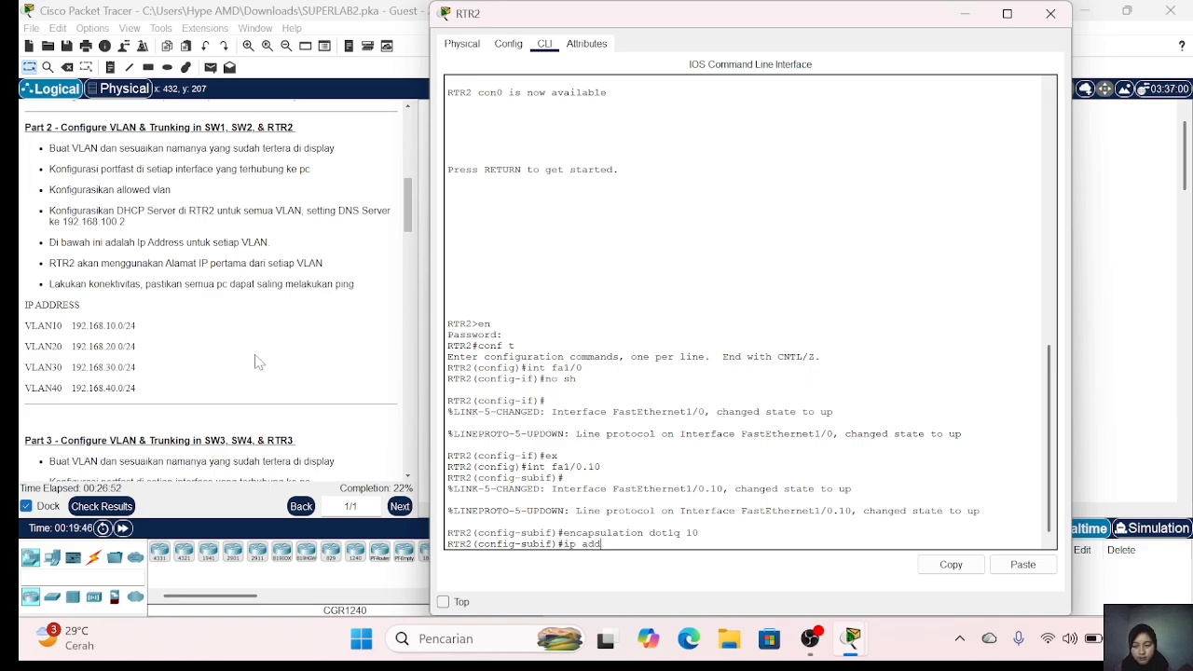
type(" 192.168.10.")
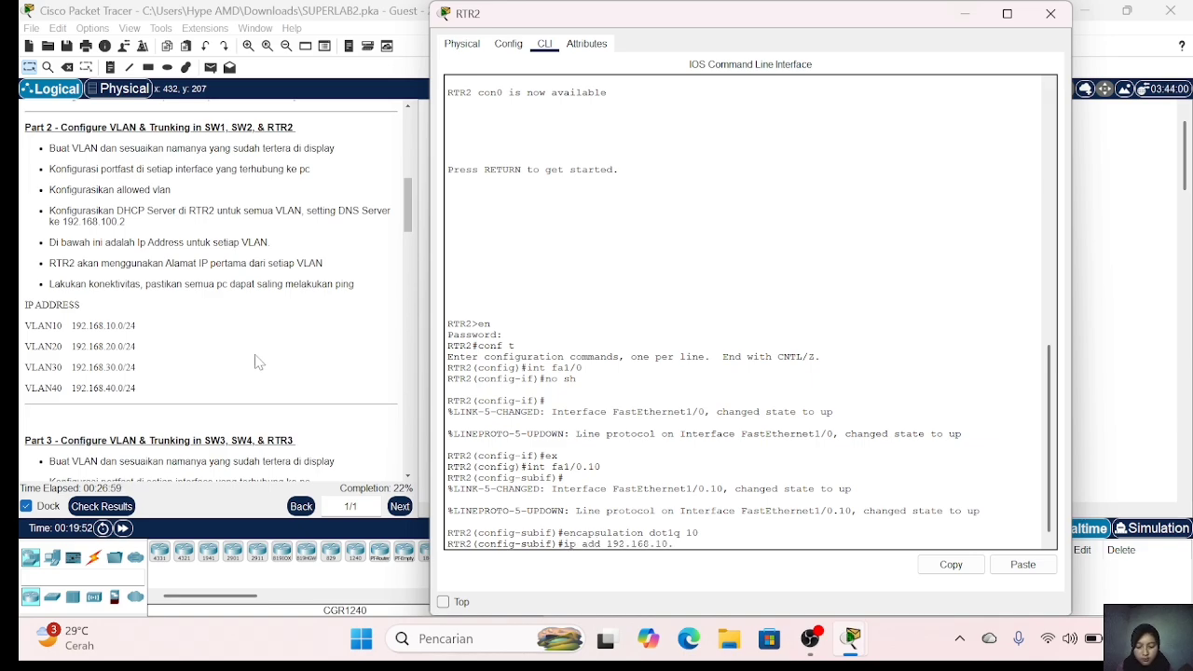
type("1")
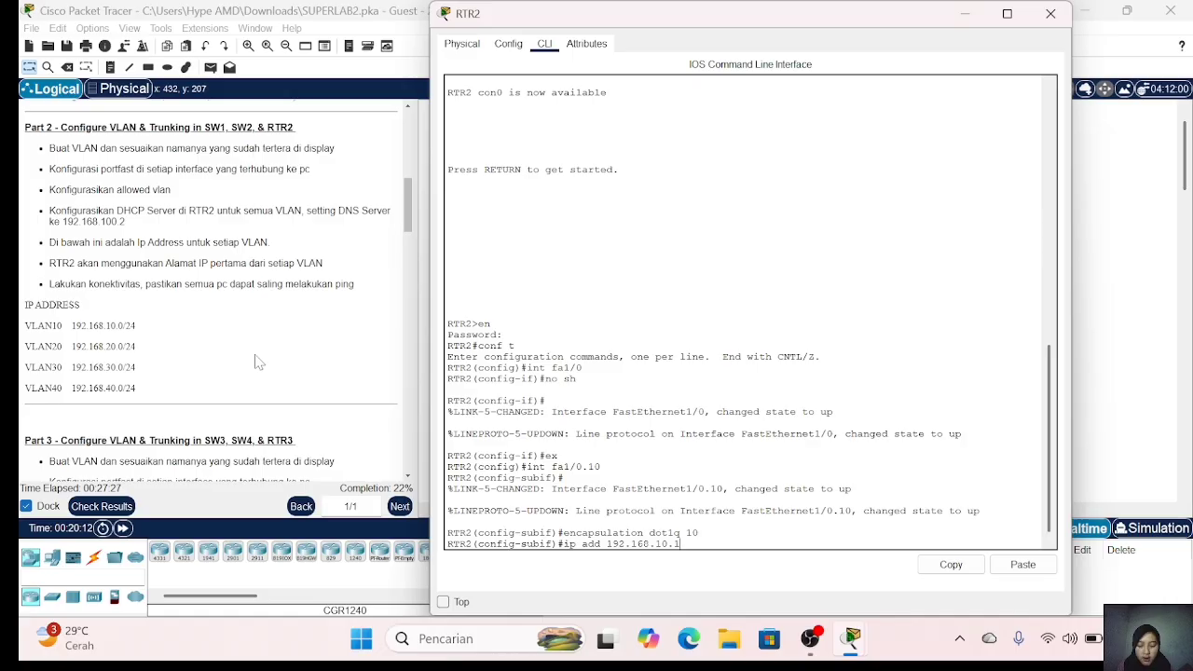
type("255.255.255.")
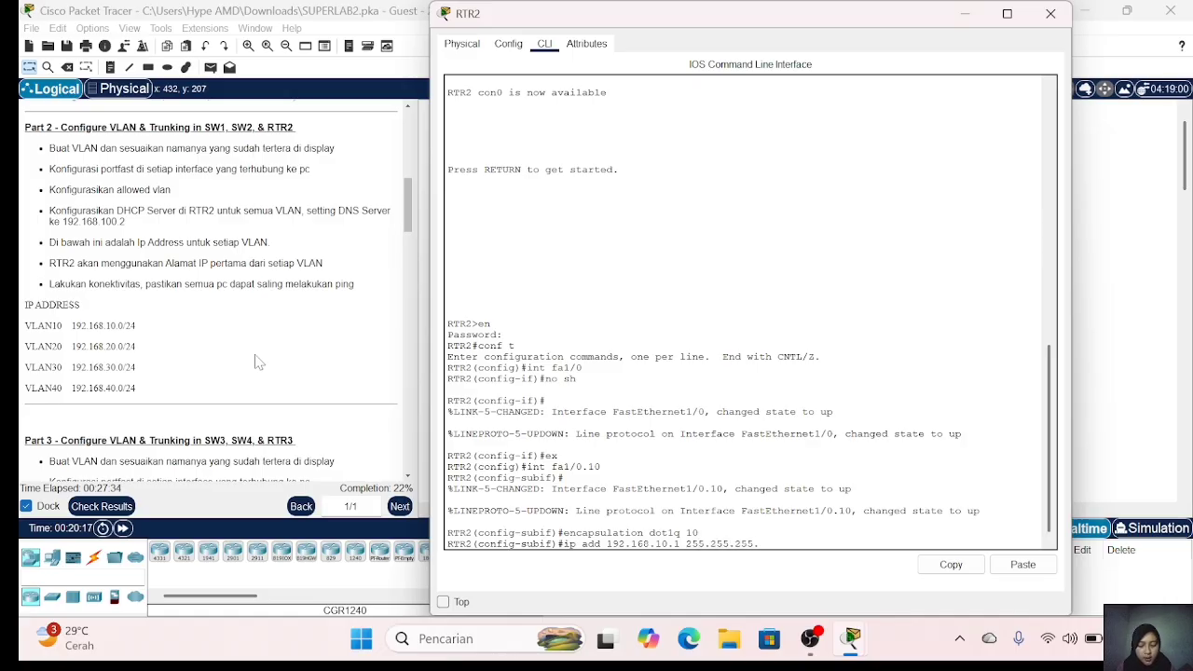
type("0")
key("Return")
type("ex")
key("Return")
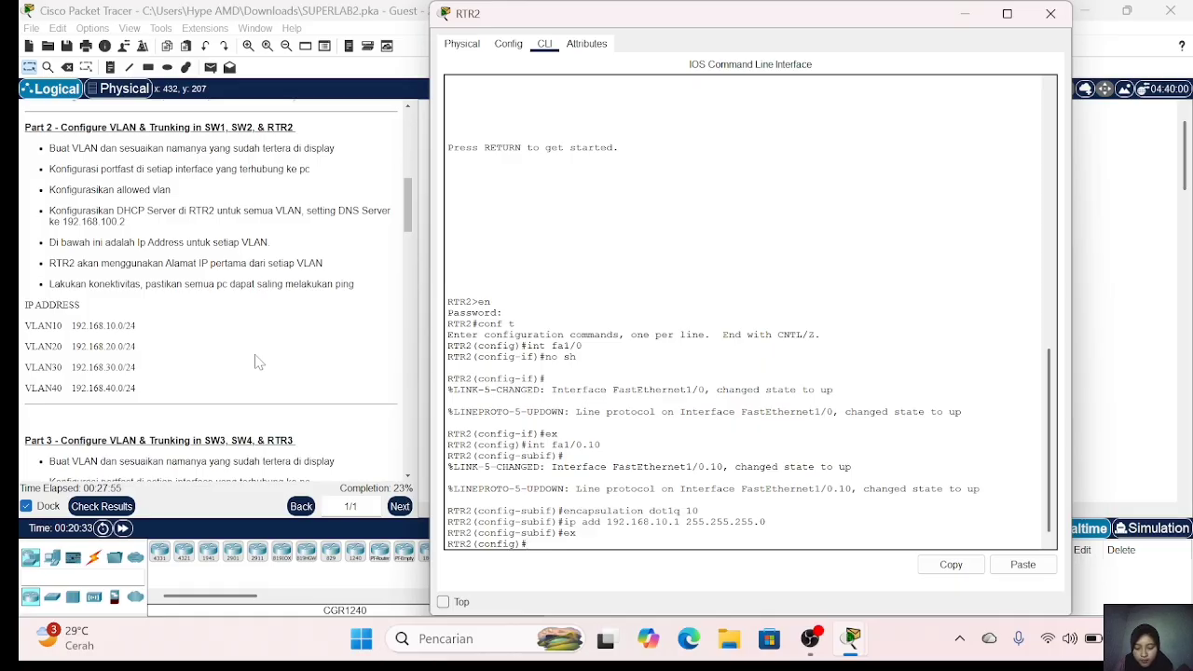
Step: Create subinterface Fa1/0.20 with dot1q VLAN 20 and address 192.168.20.1 255.255.255.0
type("int fa1/")
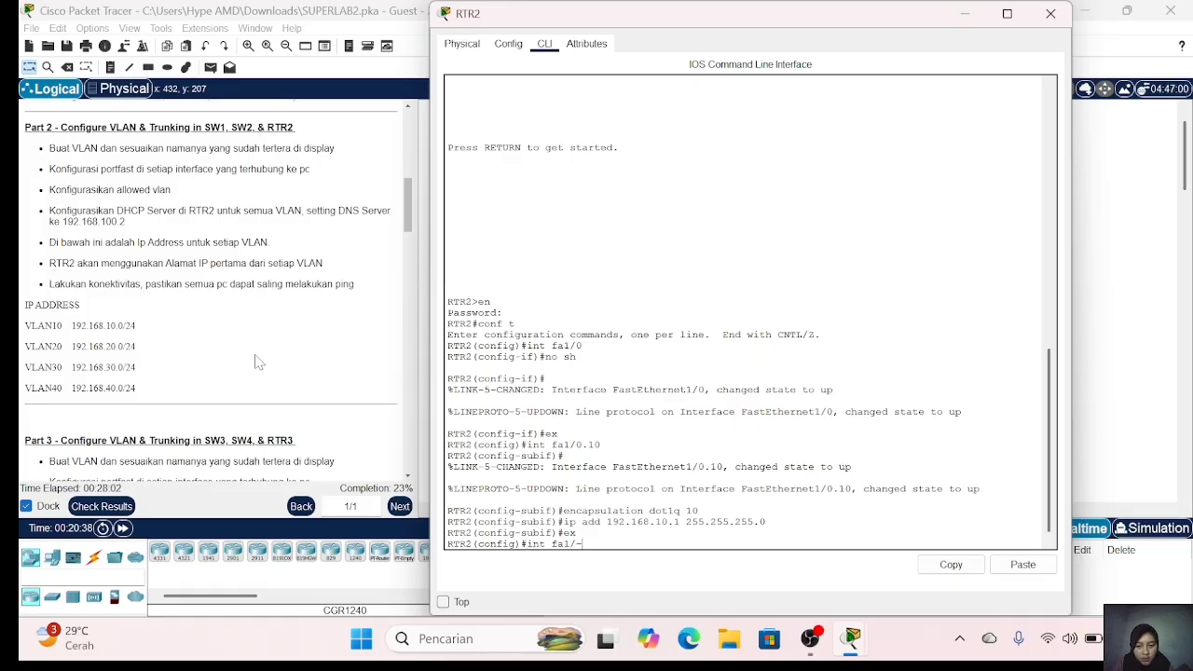
type("0.20")
key("Return")
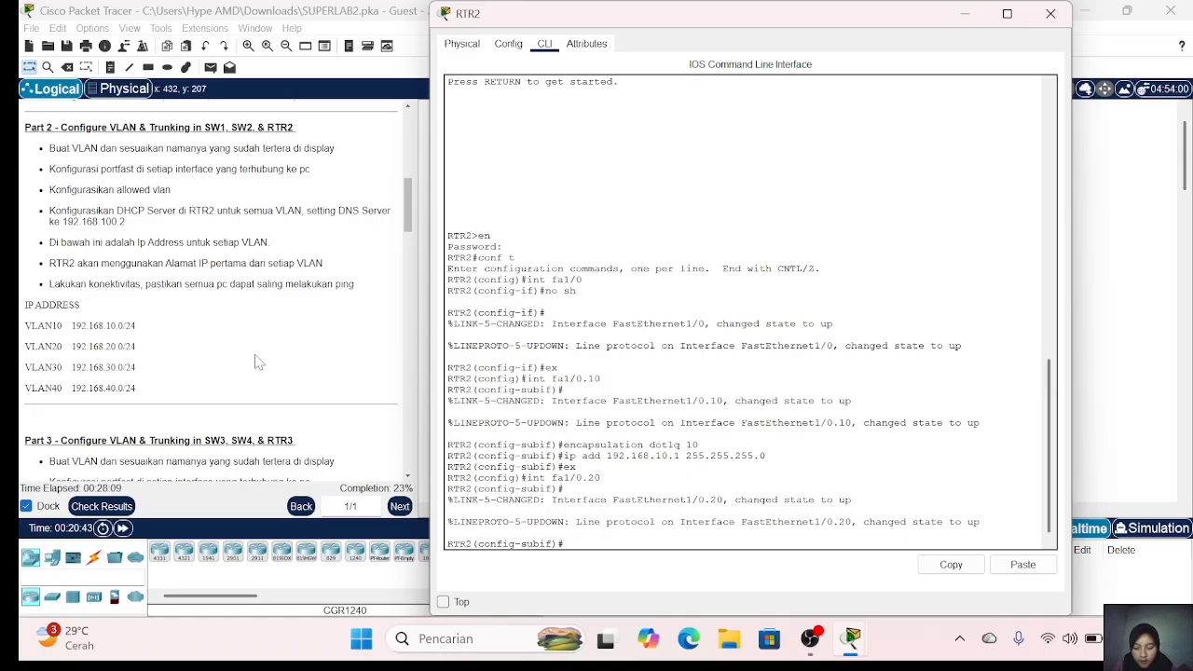
type("ex")
key("Up")
key("Up")
key("BackSpace")
key("BackSpace")
key("BackSpace")
type("20")
key("Return")
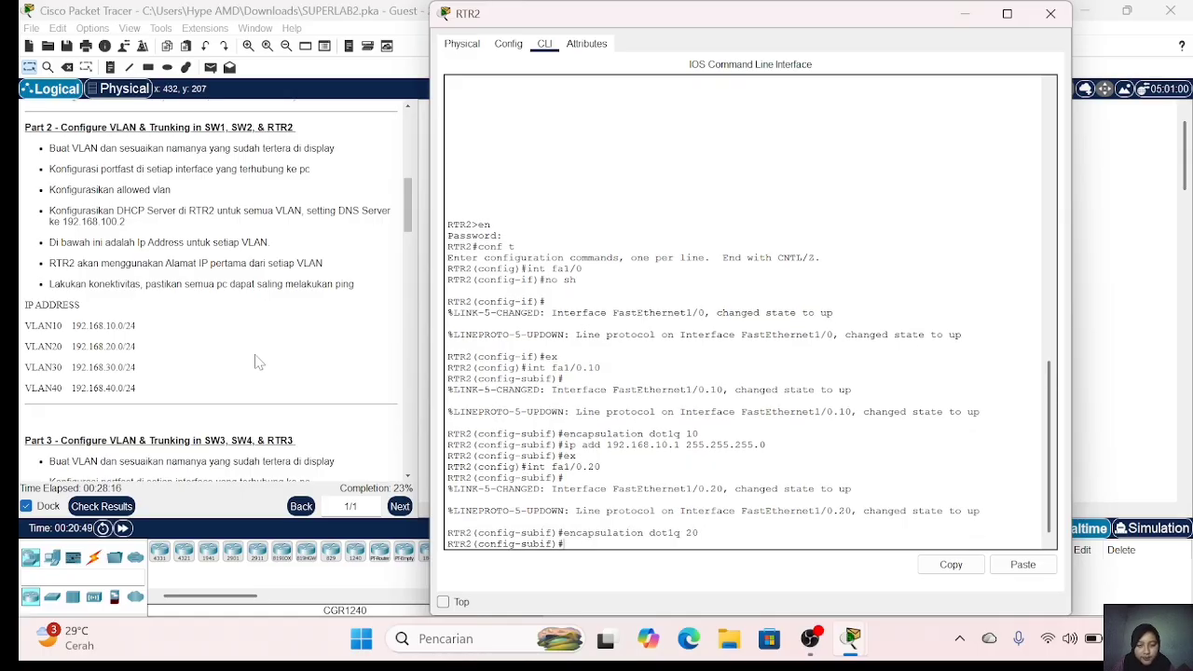
key("Up")
key("Up")
key("Up")
key("Up")
key("Left")
key("Left")
key("Left")
key("Left")
key("Left")
key("Left")
key("Left")
key("Left")
key("Left")
key("Left")
key("Left")
key("Left")
key("Left")
key("Left")
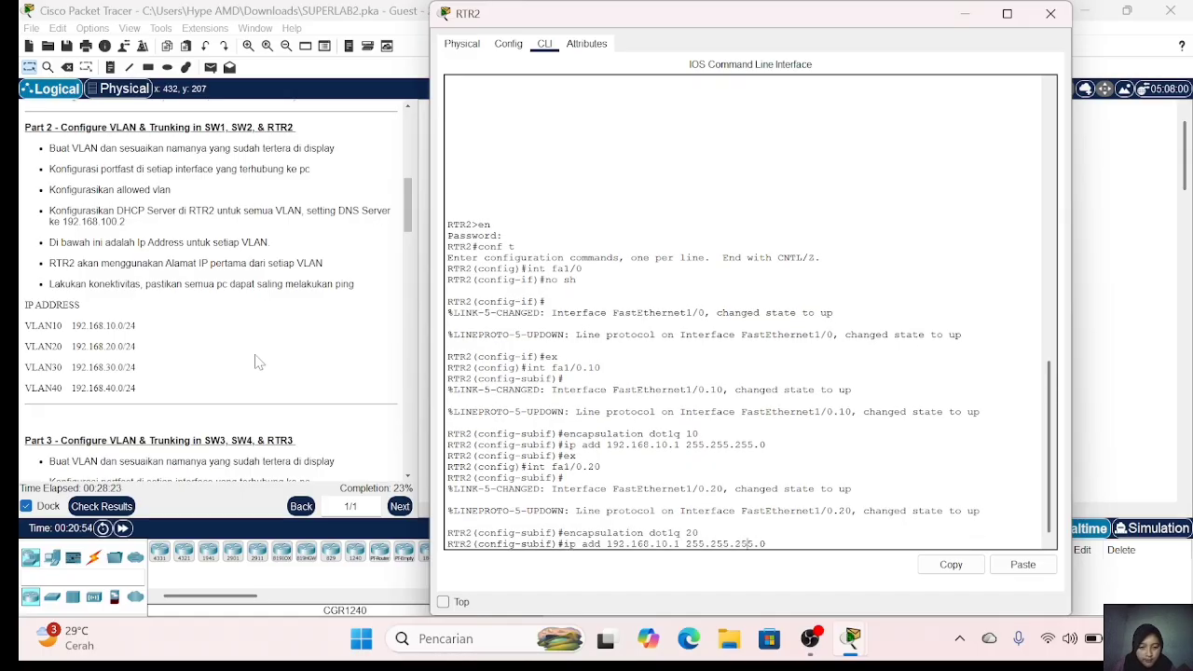
key("BackSpace")
key("BackSpace")
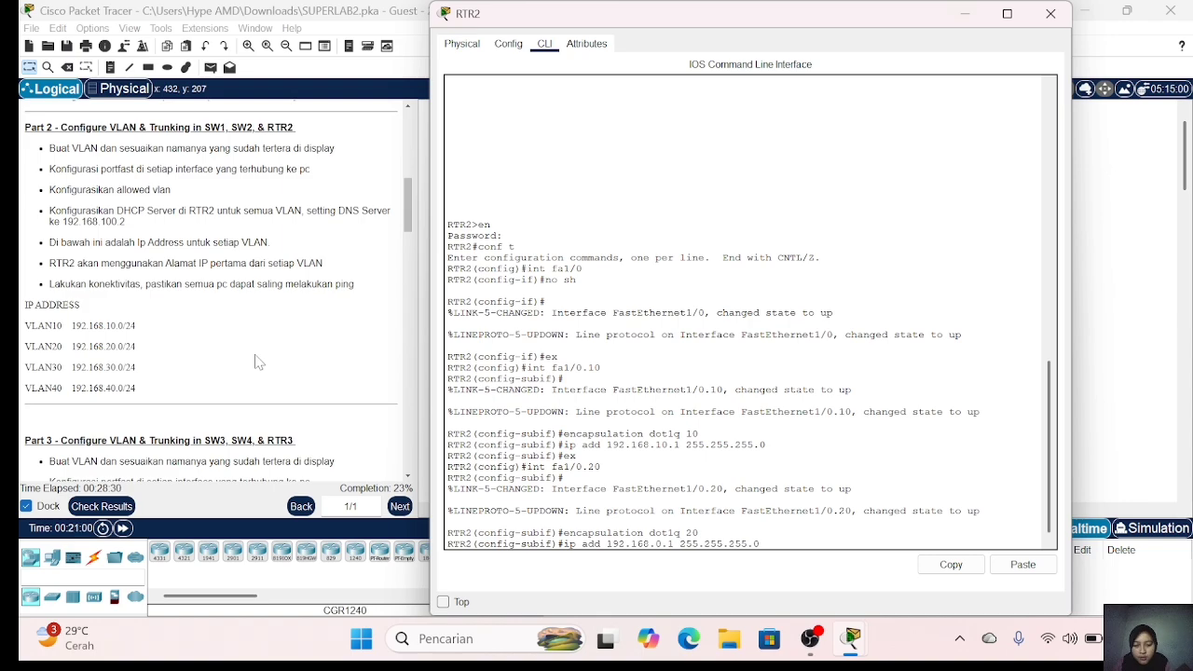
type("20")
key("Return")
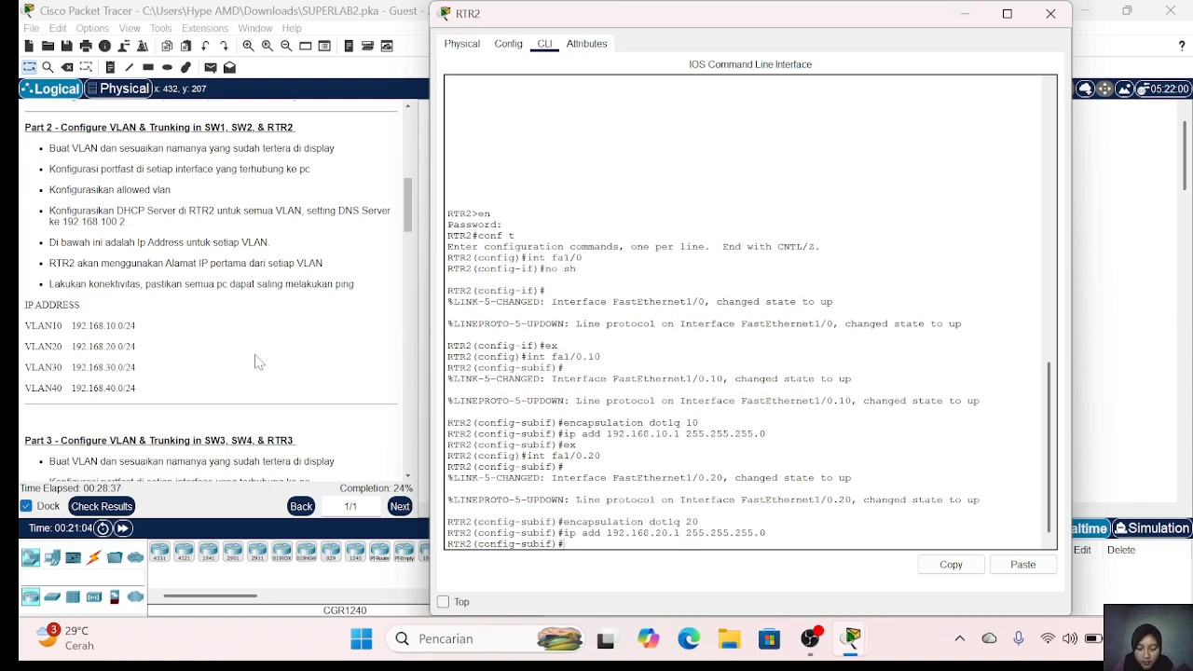
type("ex")
key("Return")
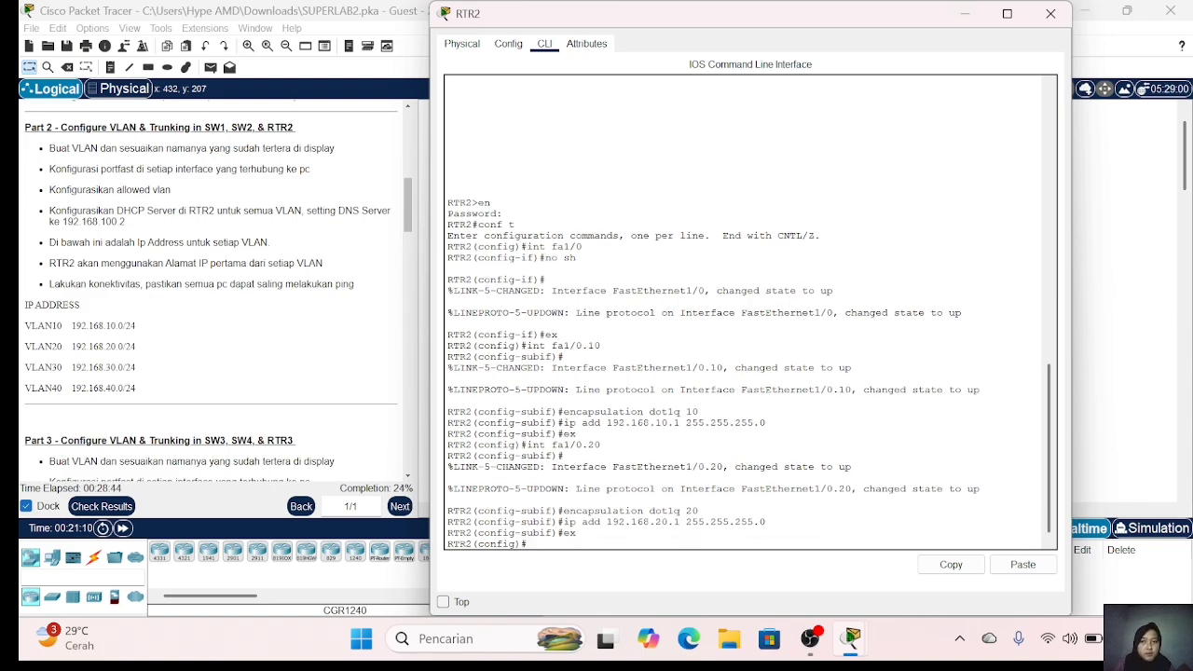
left_click(1050, 13)
Step: Exit to global configuration on SW2 and try selecting interface fa0/0 with int and int range
mouse_move(841, 244)
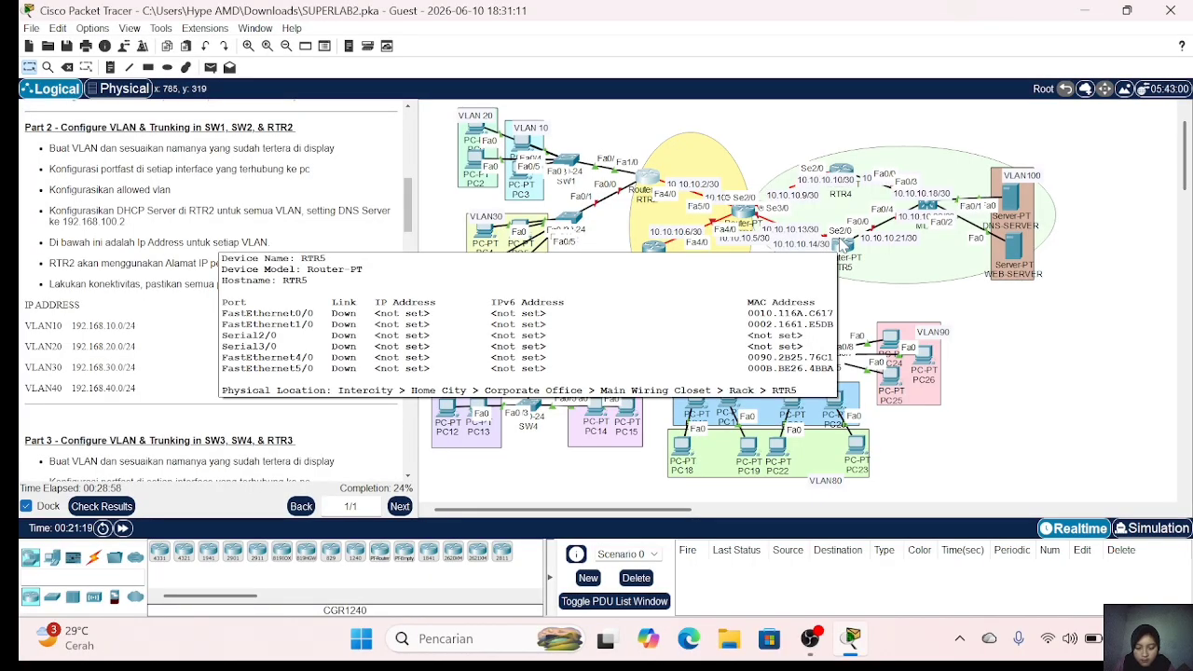
left_click(570, 219)
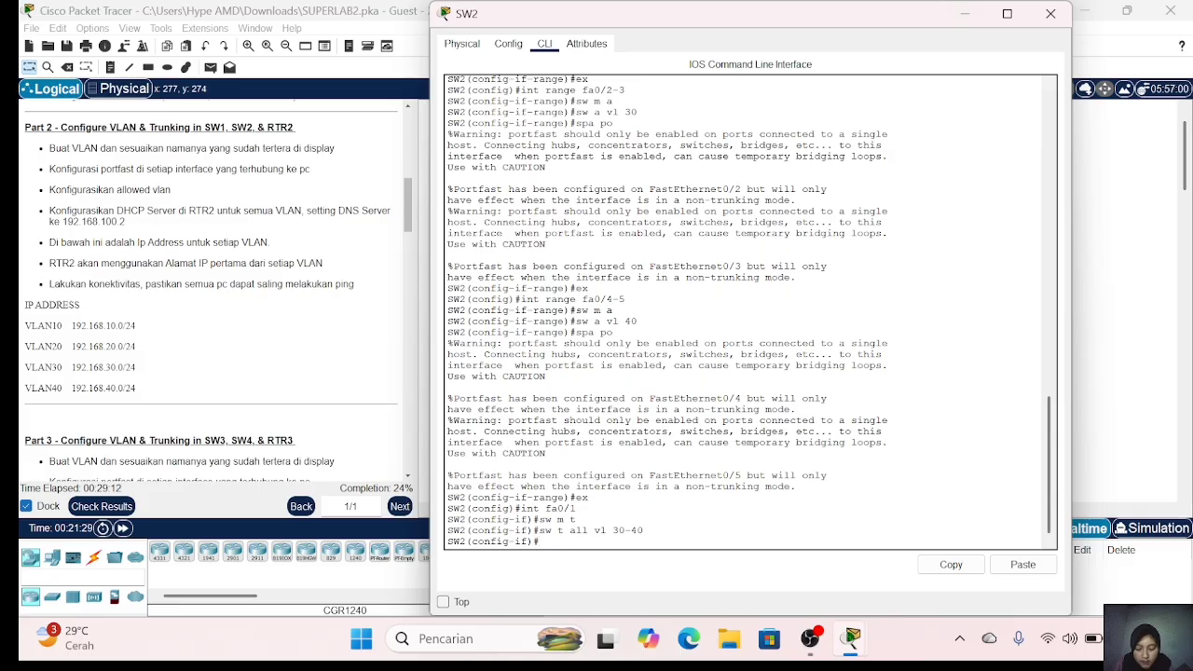
type("ex")
key("Return")
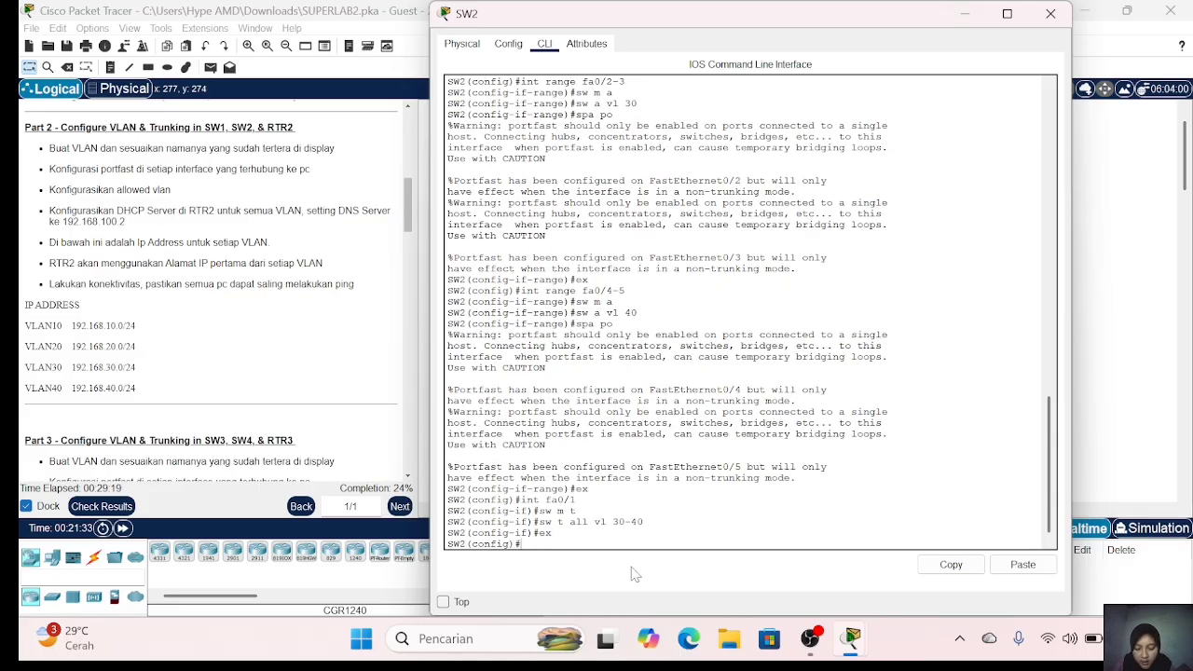
type("int fa0/0")
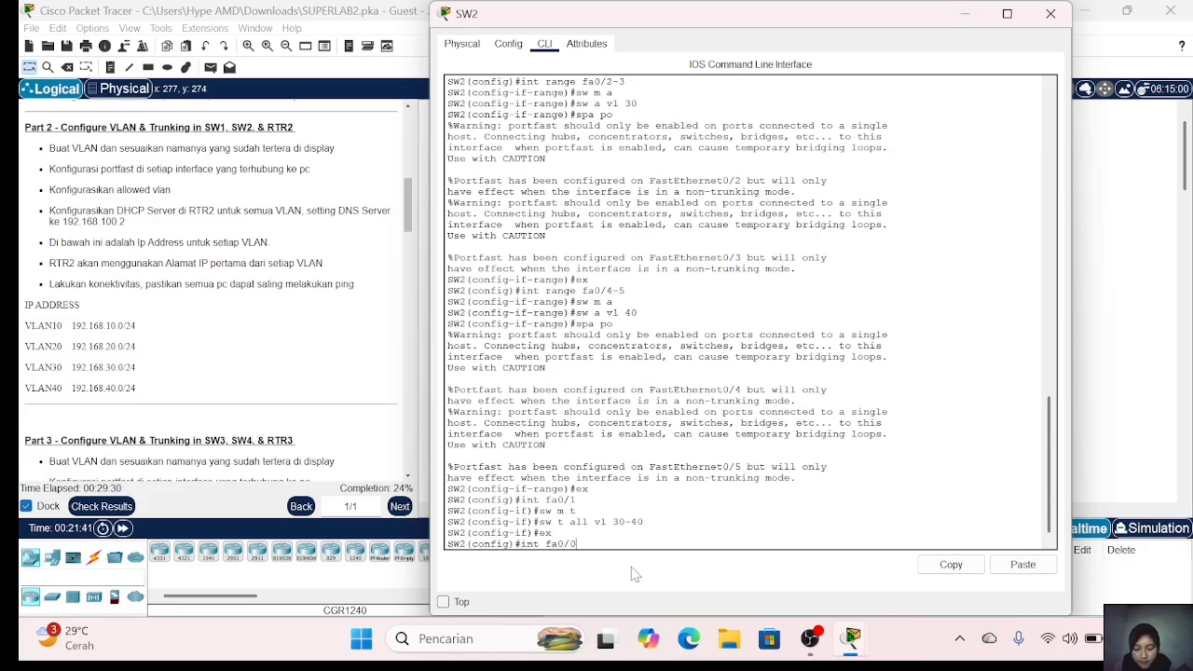
key("Return")
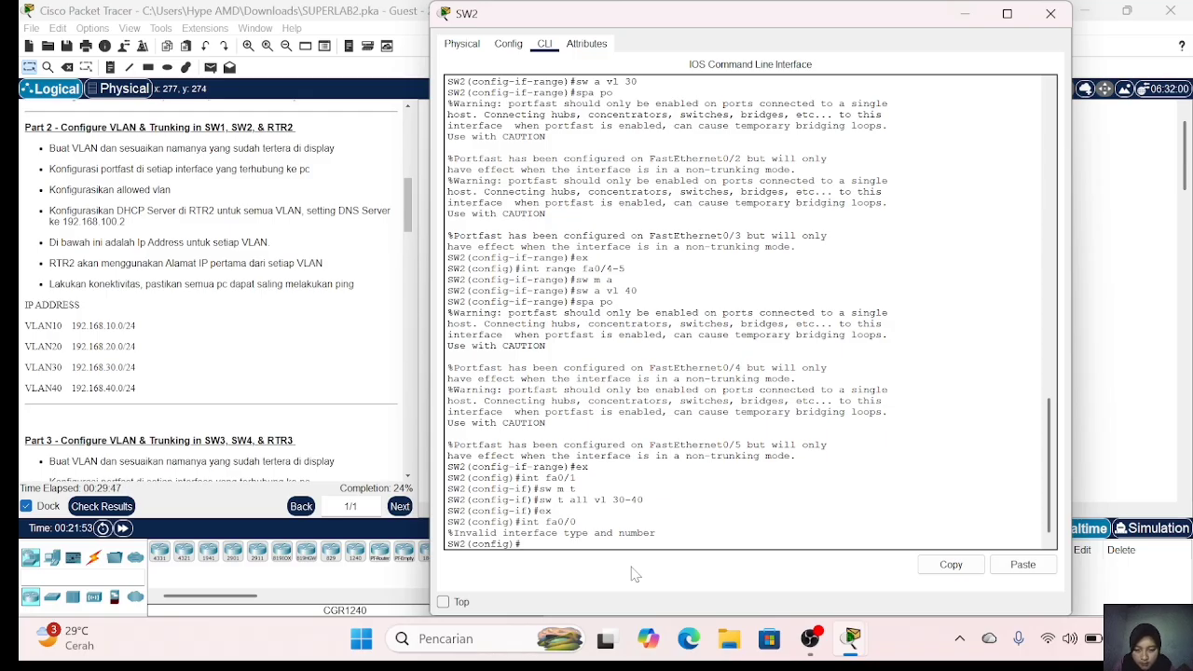
type("int r fa0/0")
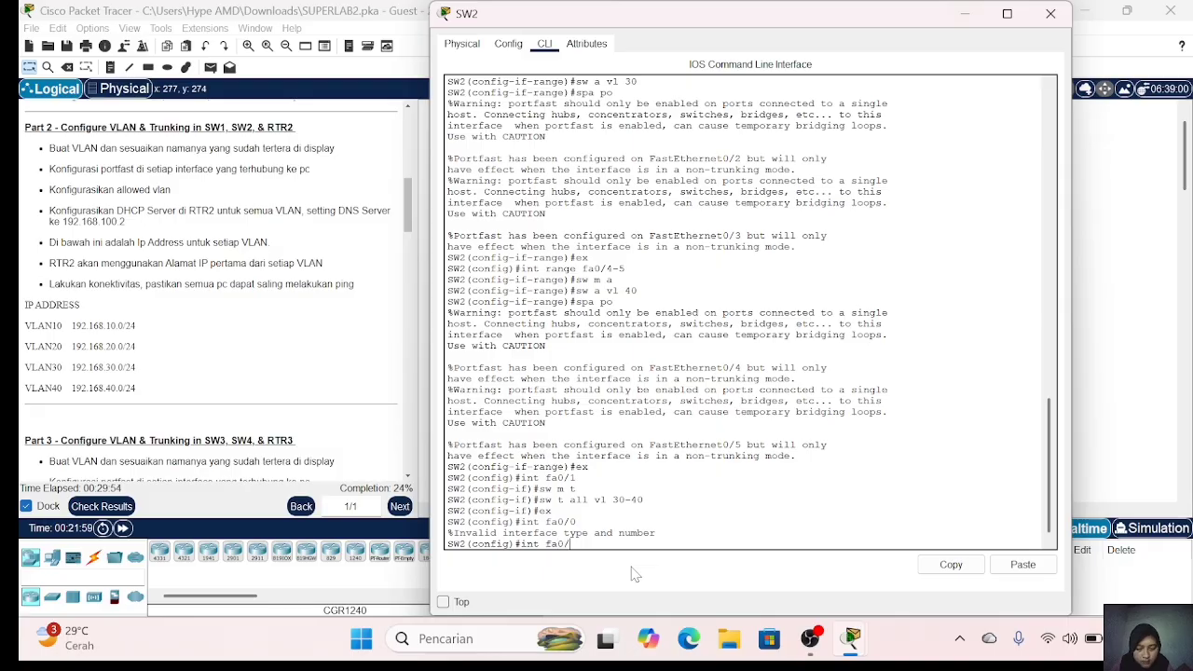
key("Return")
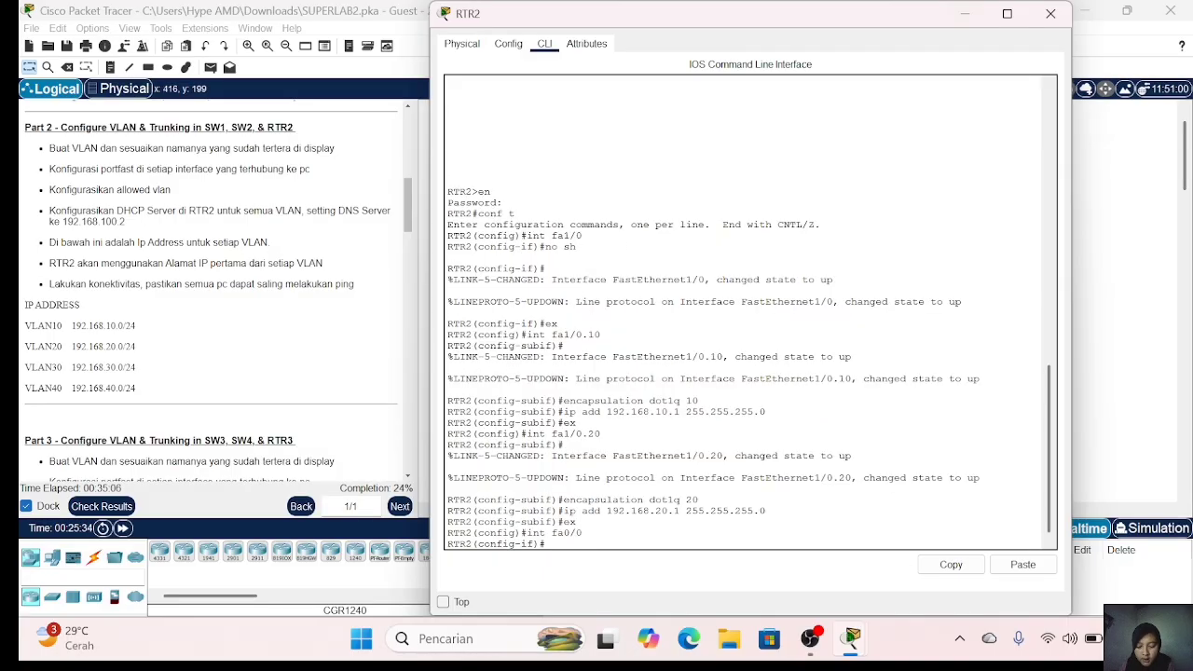
Step: Enable fa0/0 and create subinterface fa0/0.30 with dot1q encapsulation and address 192.168.30.1/24
type("no sh")
key("Return")
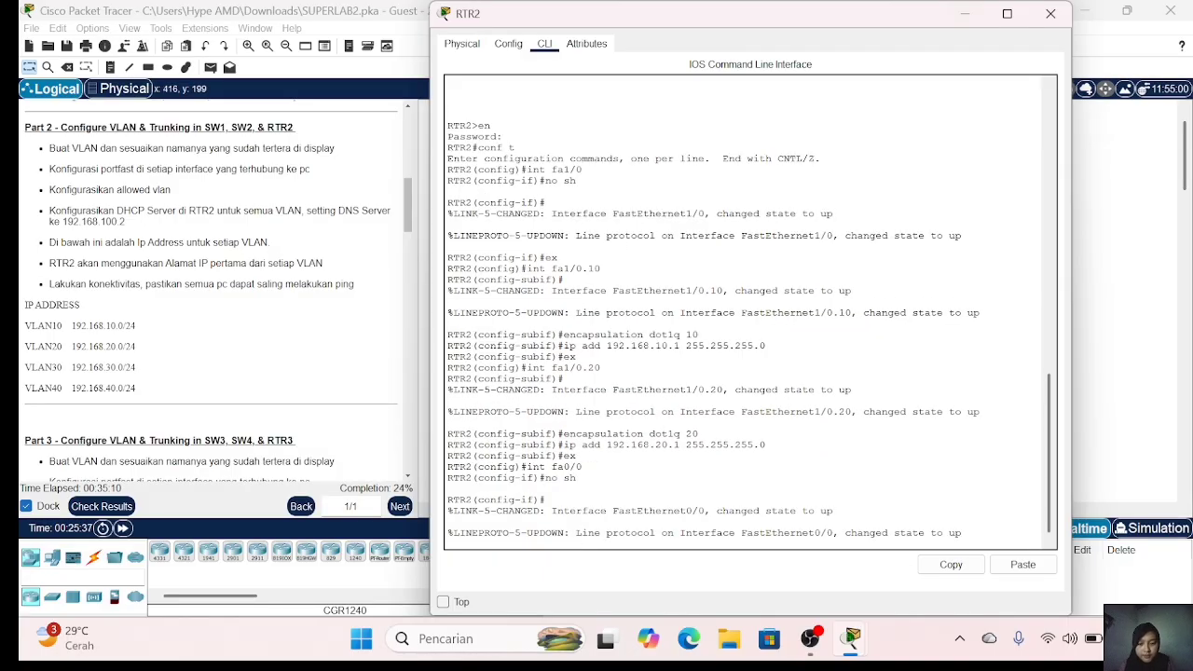
type("ex")
key("Return")
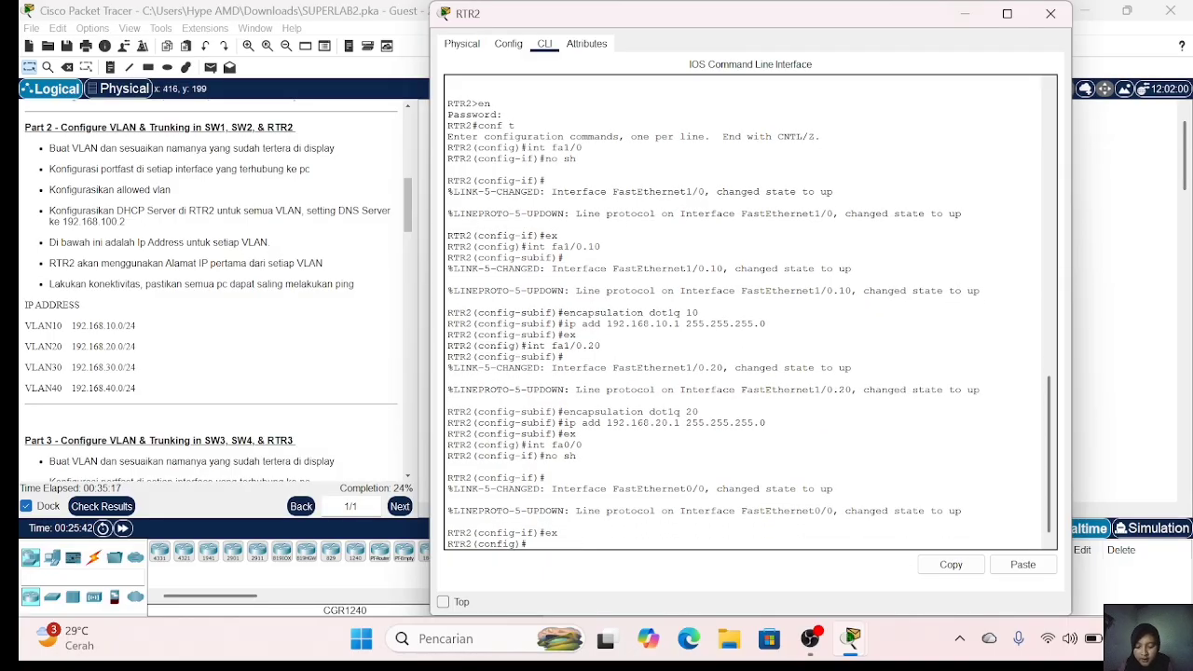
type("int fa0/0.30")
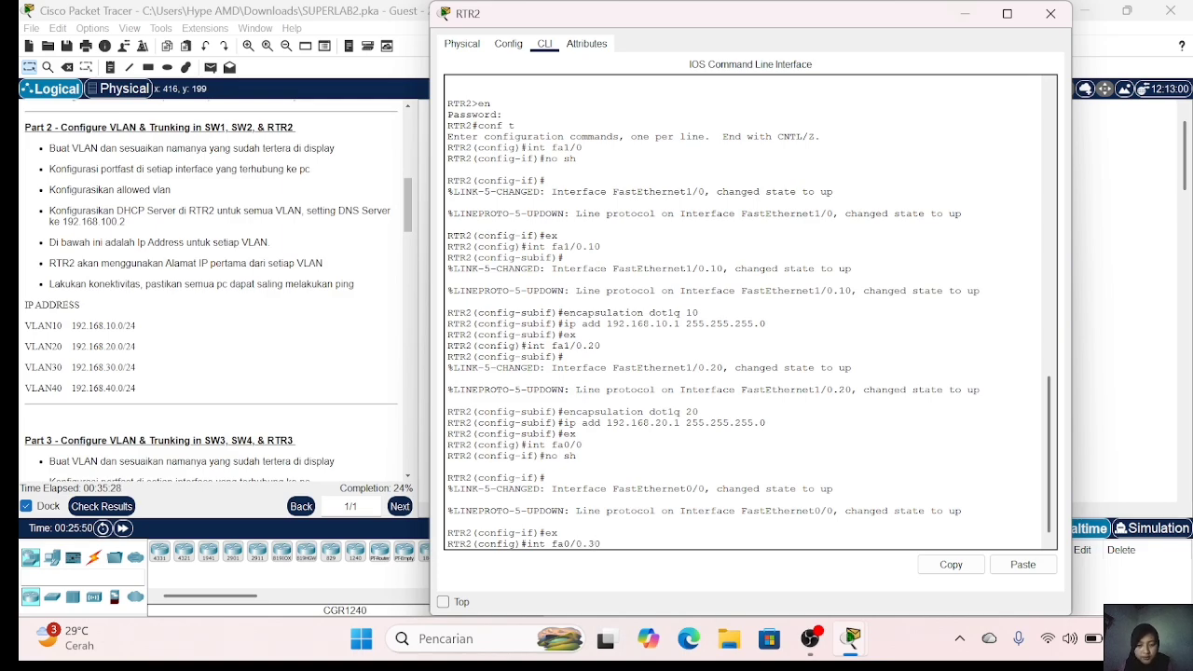
key("Return")
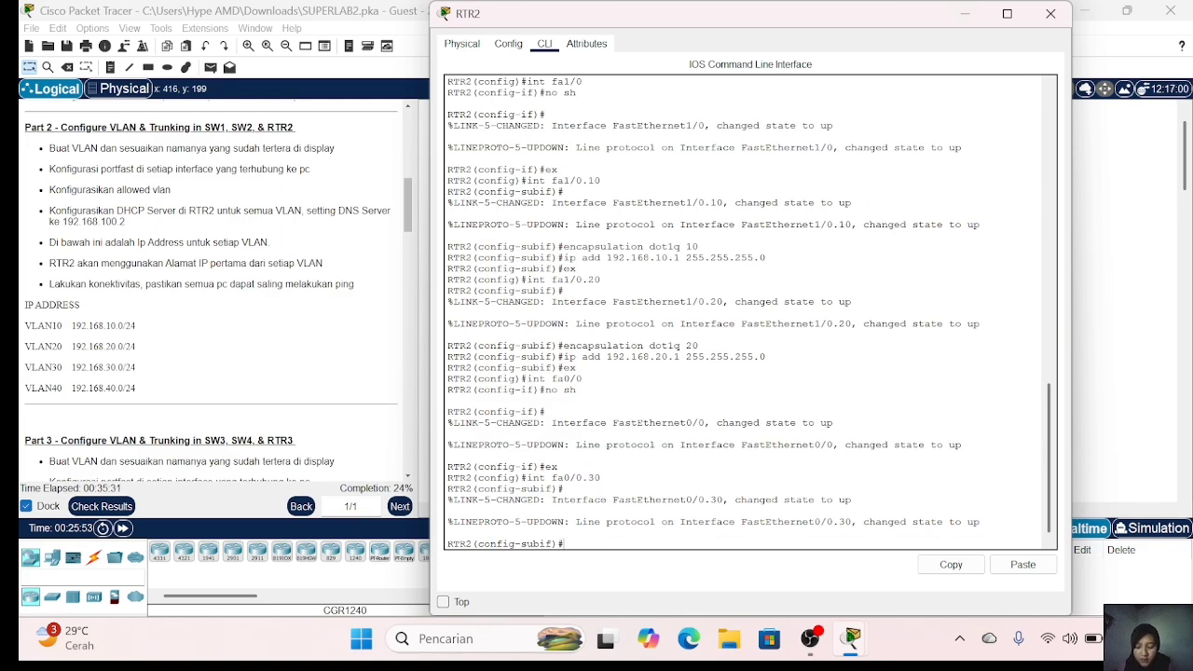
type("encapsulation dot1q 20")
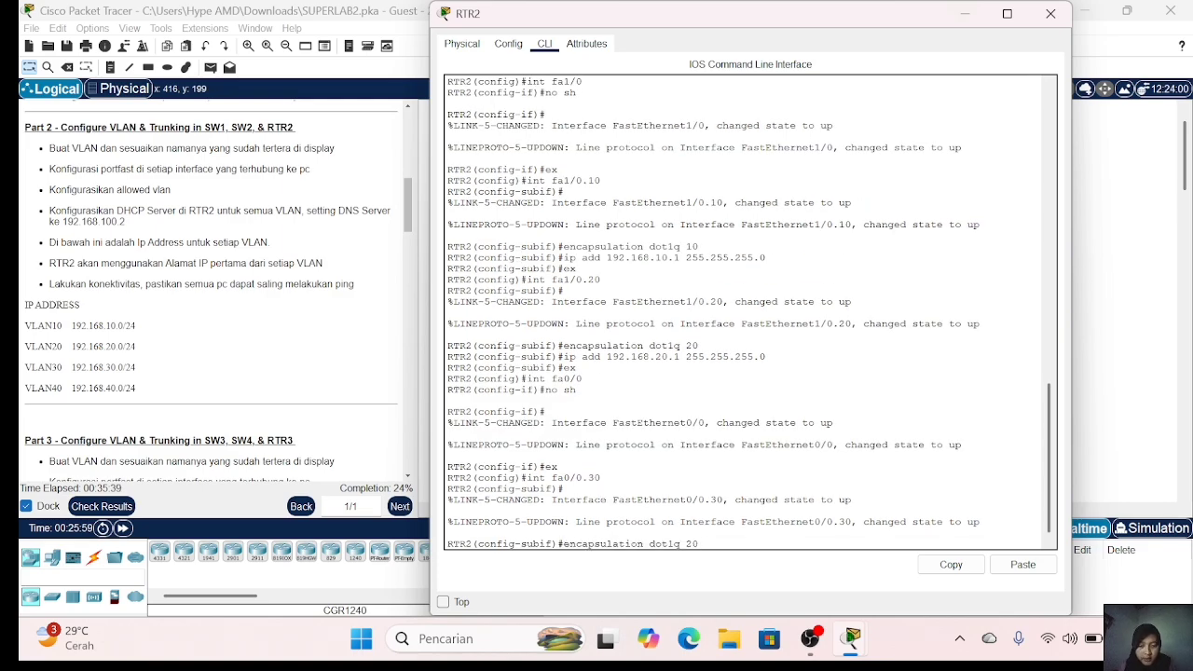
key("Return")
type("ip add")
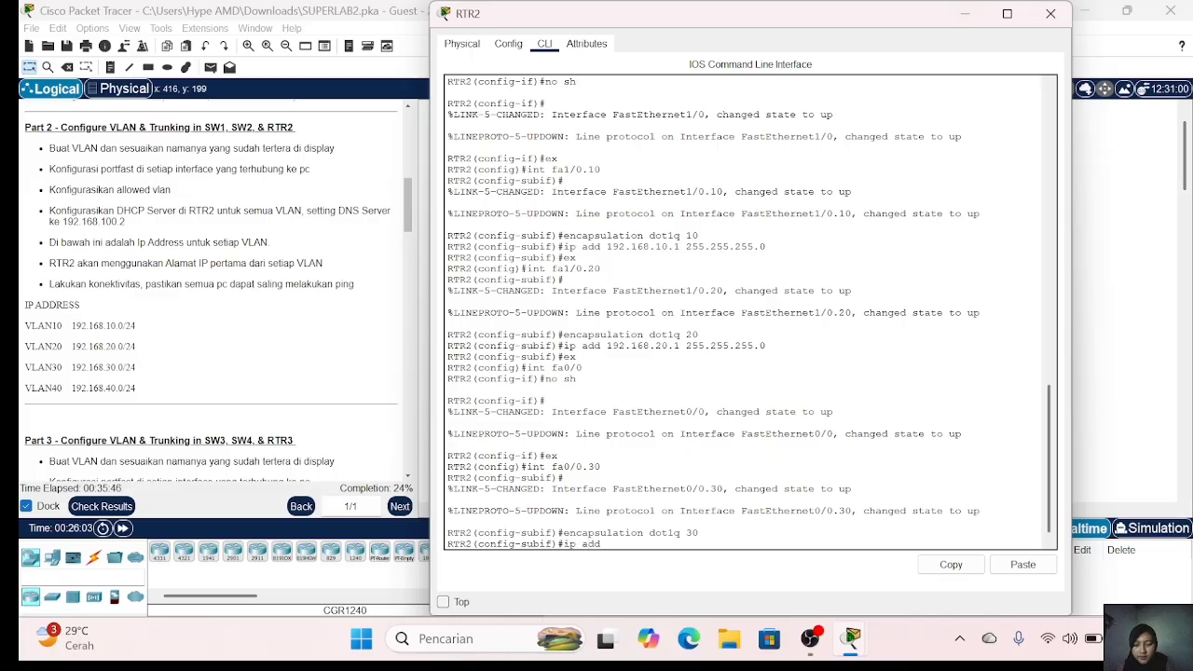
type(" 192.168.30")
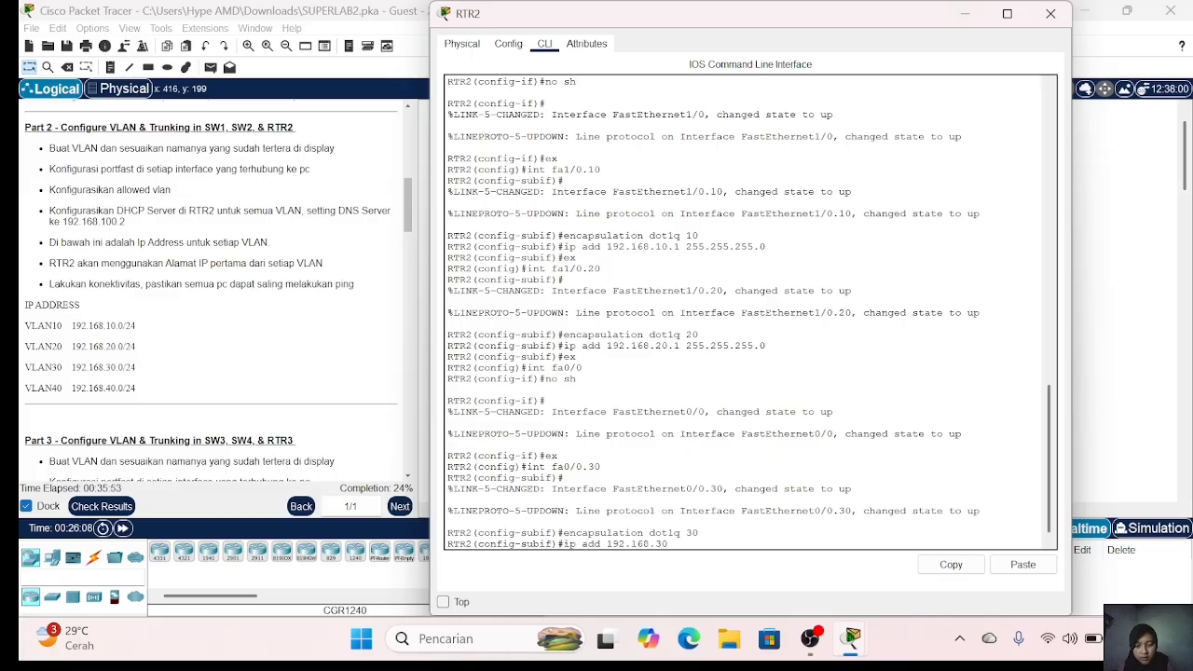
type(".1 255.255.255.0")
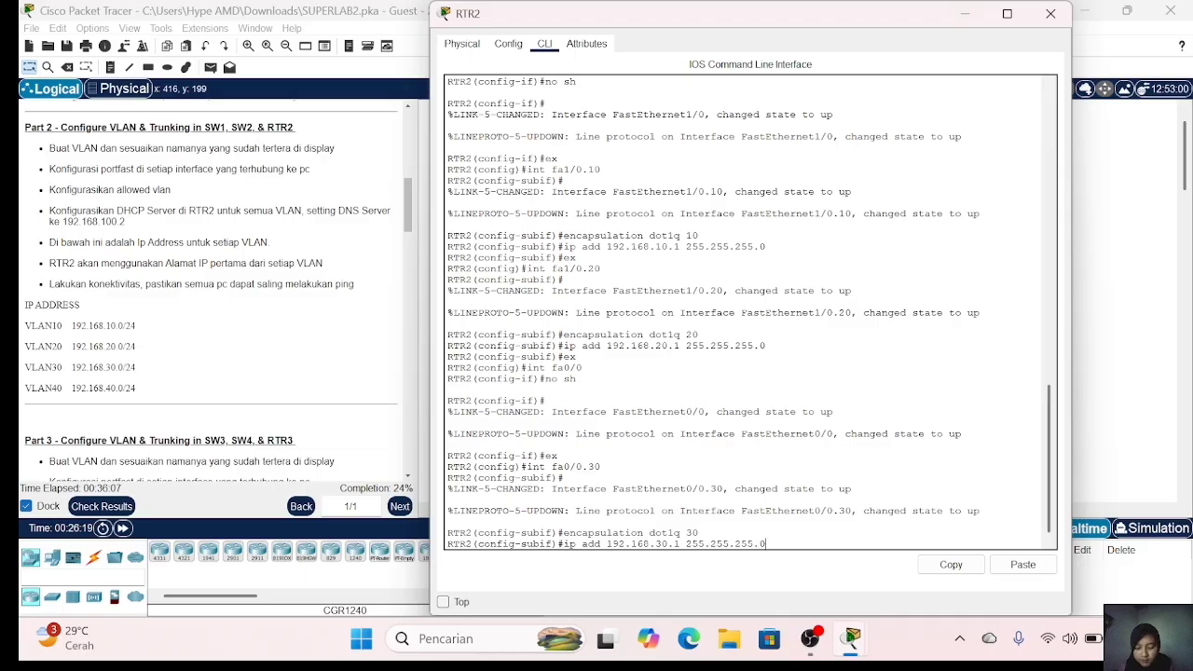
key("Return")
type("ex")
key("Return")
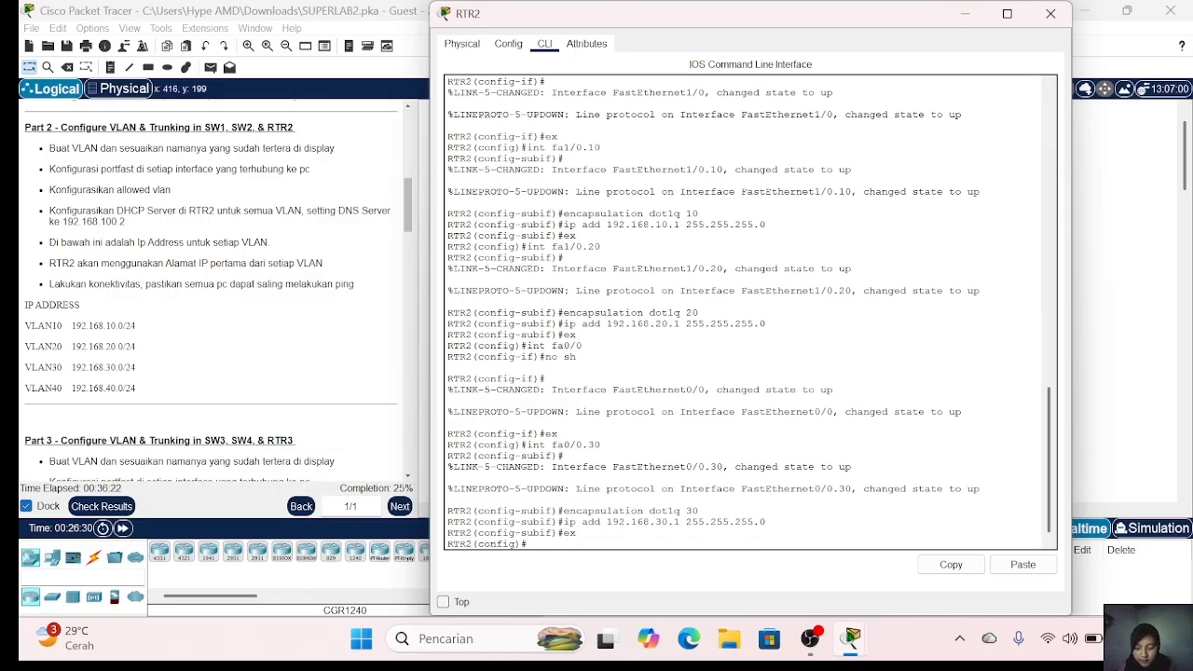
Step: Create subinterface fa0/0.40 tagged for VLAN 40 with address 192.168.40.1/24
type("int fa0/0.4")
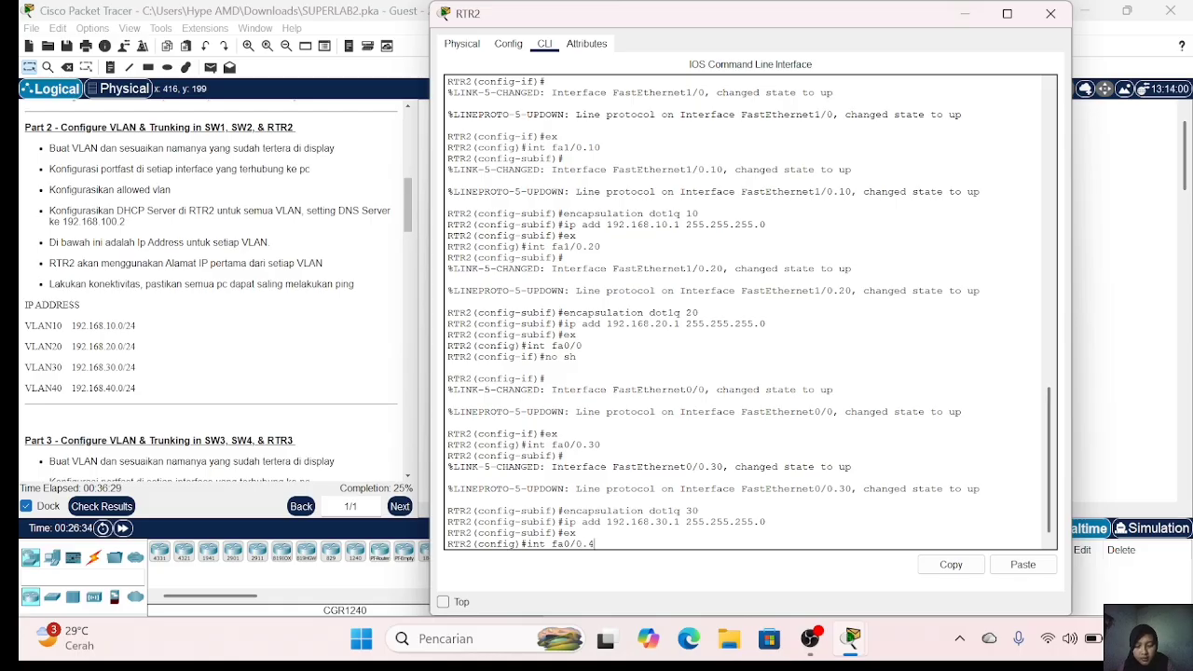
type("0")
key("Return")
key("Up")
key("Up")
key("Up")
key("Up")
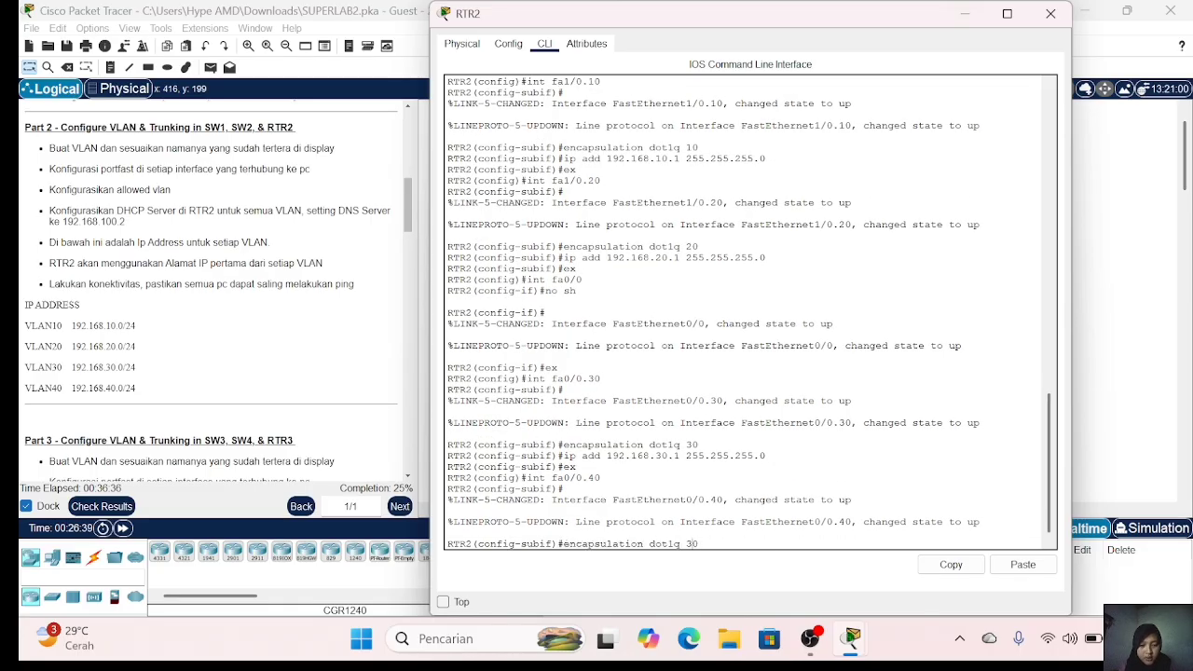
key("BackSpace")
key("BackSpace")
type("40")
key("Return")
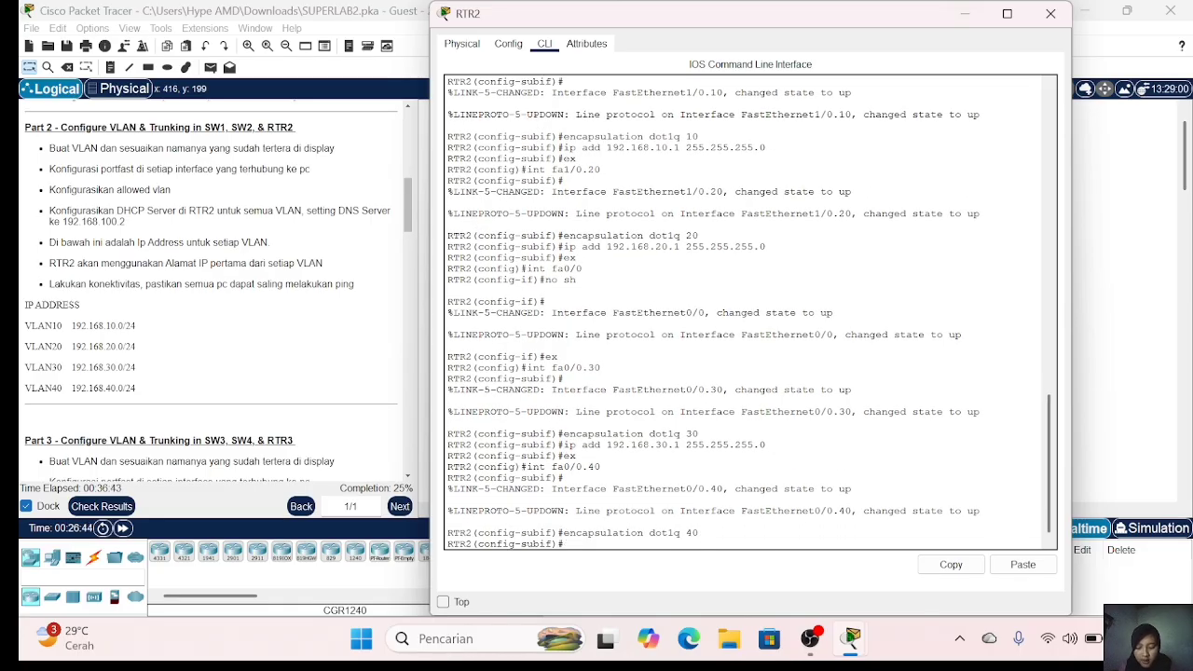
key("Up")
key("Up")
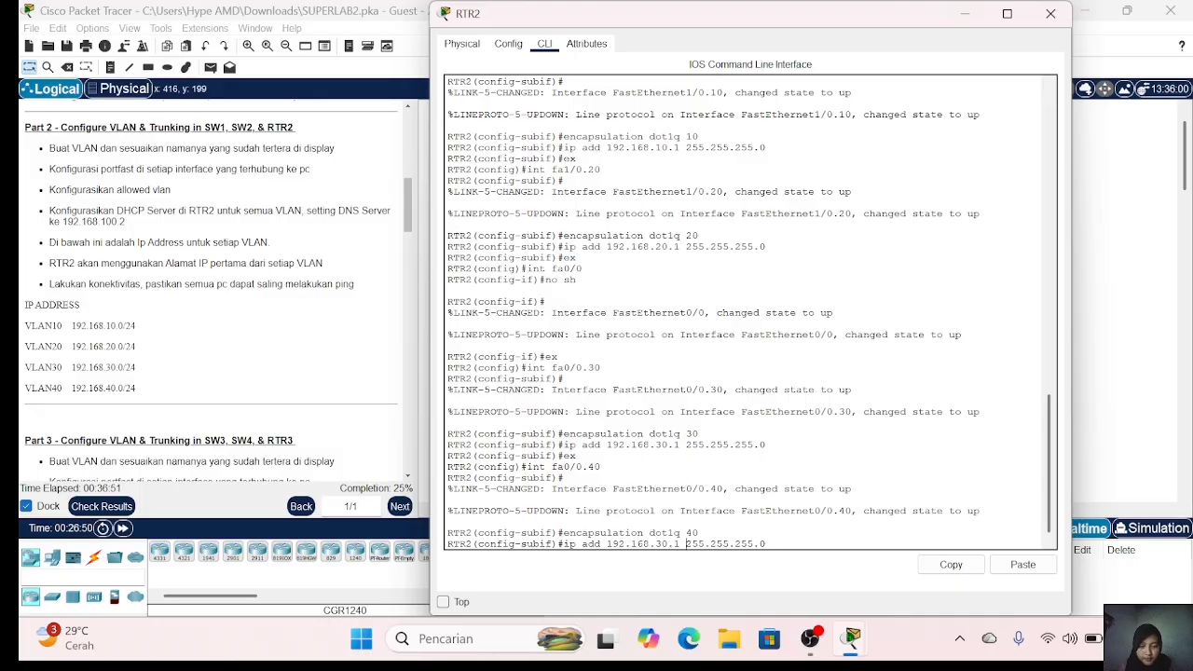
key("Left")
key("Left")
key("Left")
key("Left")
key("BackSpace")
type("4")
key("Return")
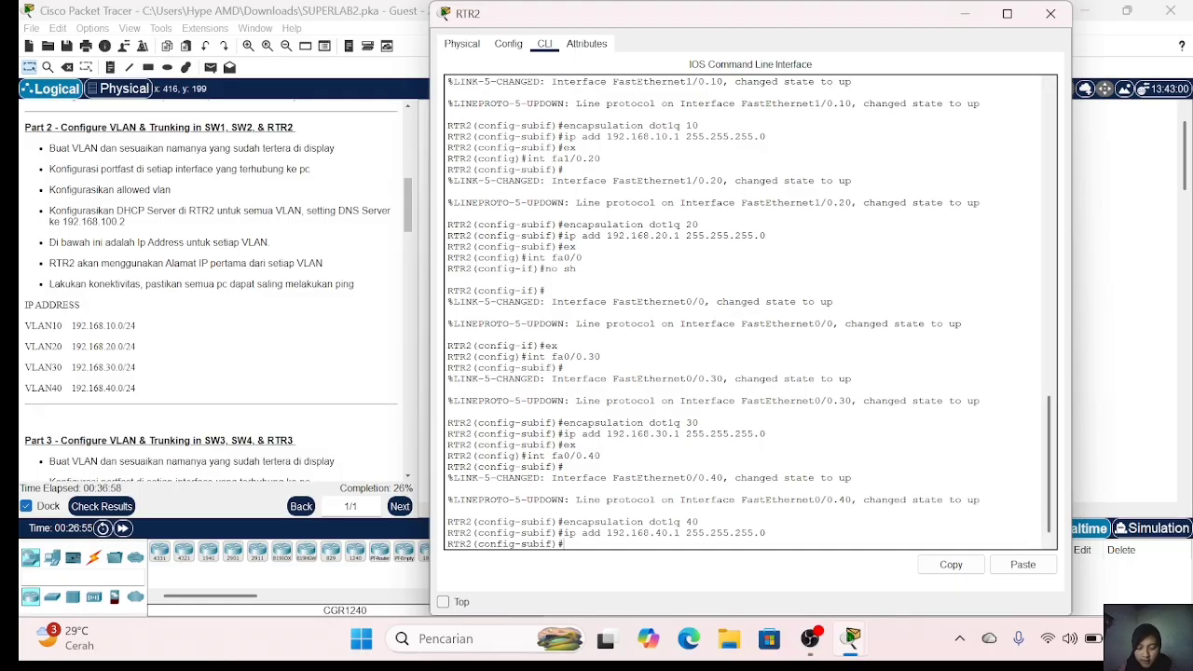
type("ex")
key("Return")
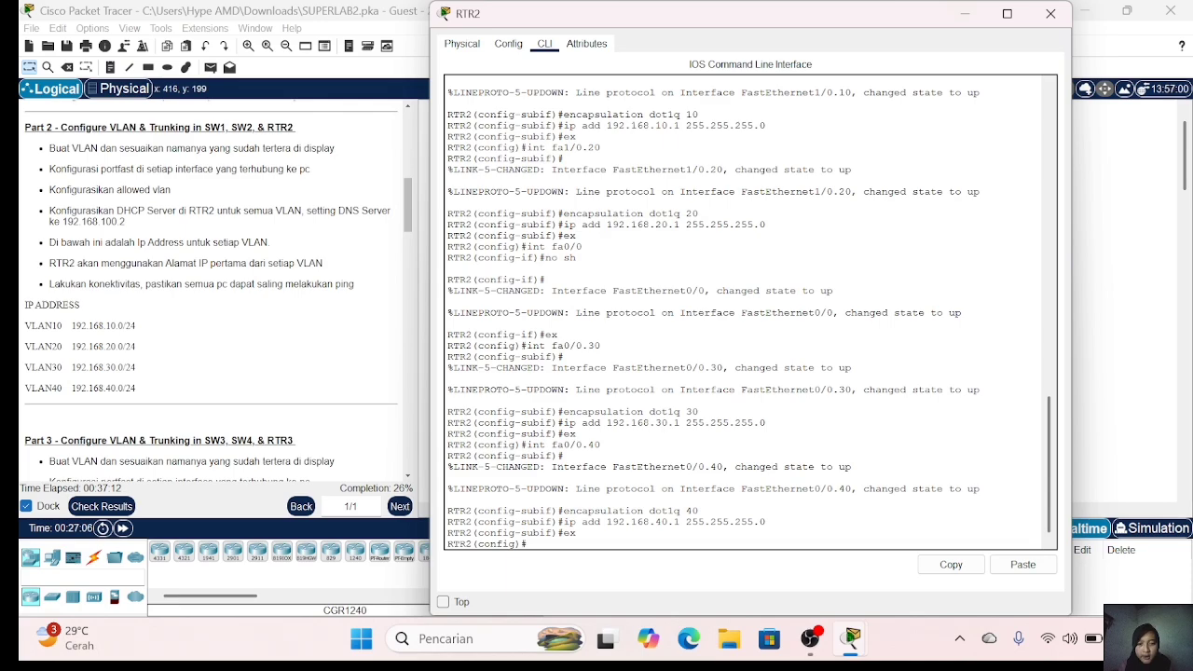
Step: Create DHCP pool VLAN10 with network 192.168.10.0/24, gateway 192.168.10.1 and DNS 192.168.100.2
left_click(1050, 14)
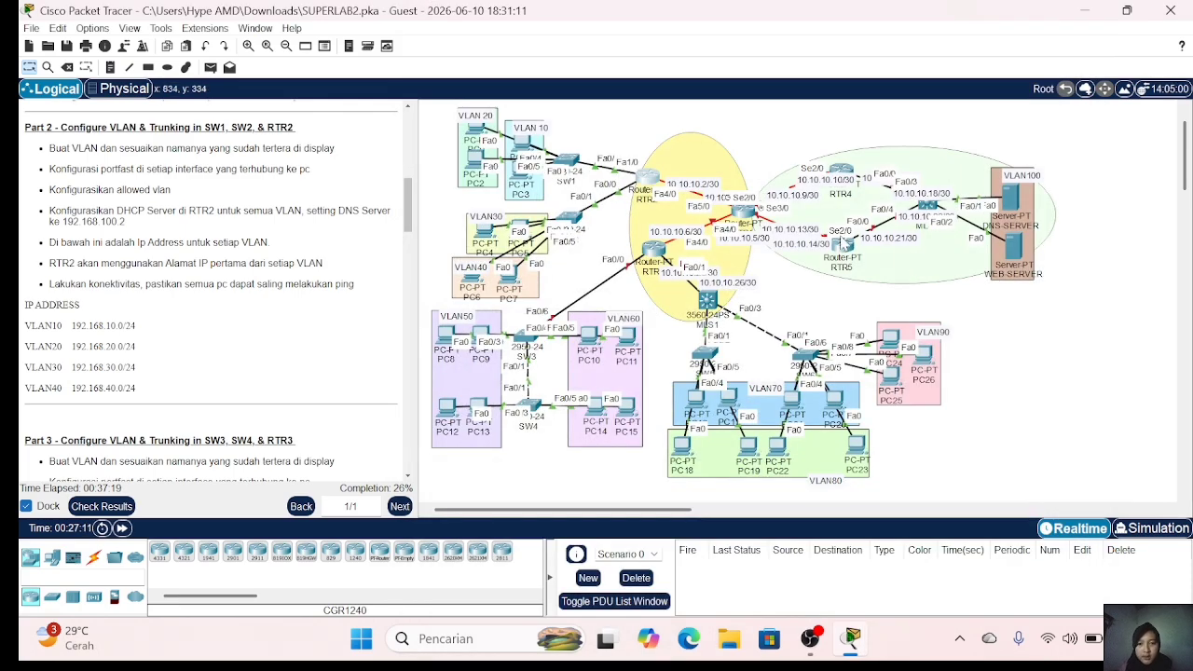
left_click(657, 187)
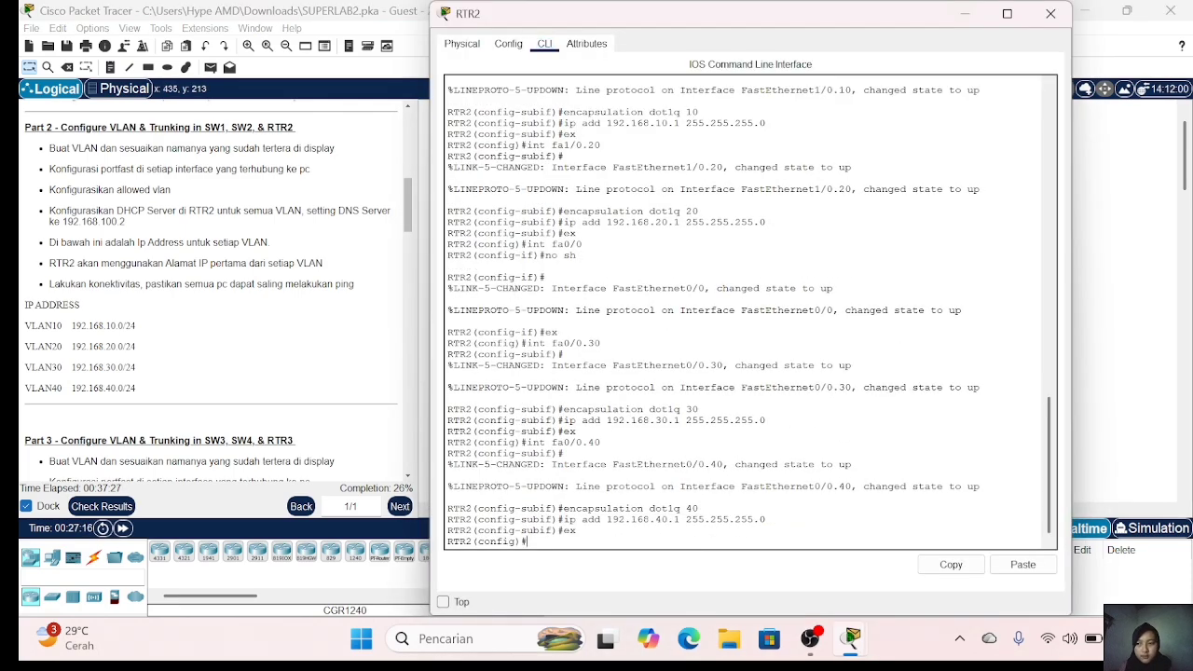
type("ip dhcp")
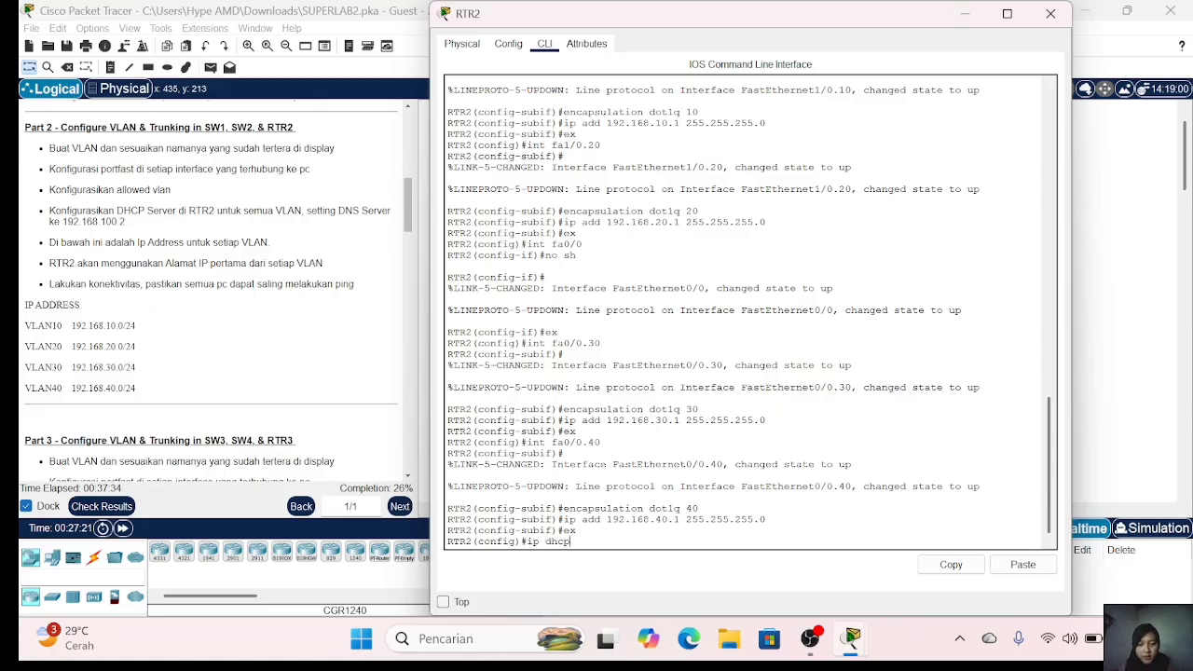
type(" pool")
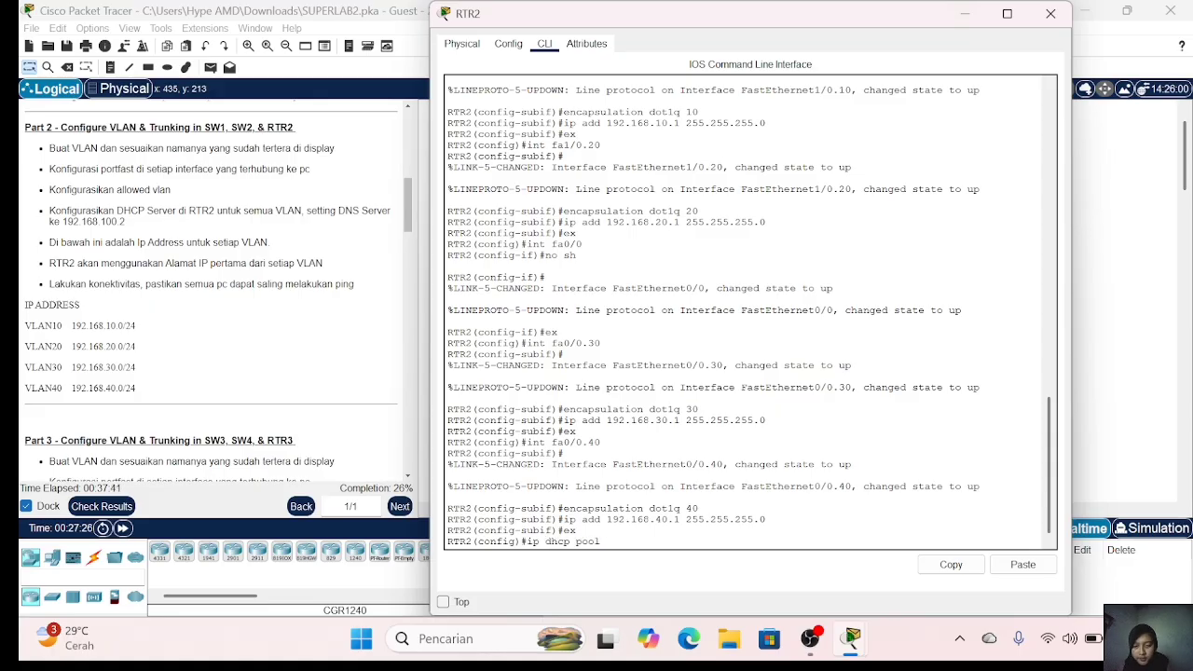
type(" VLAN10")
key("Return")
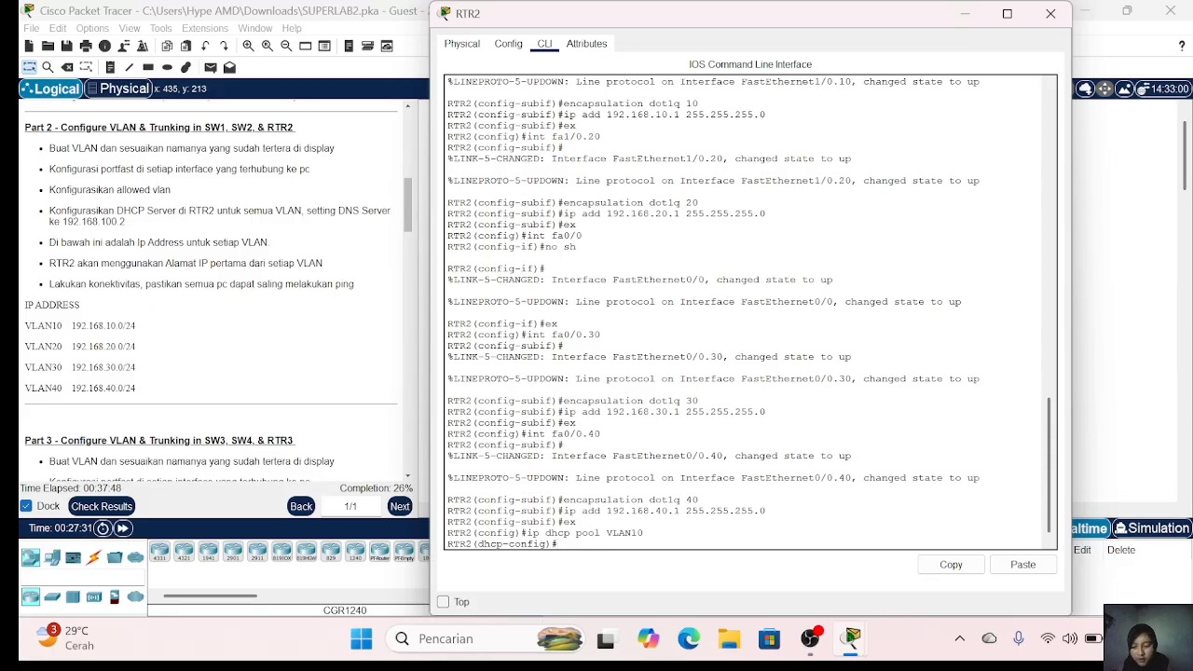
type("netw")
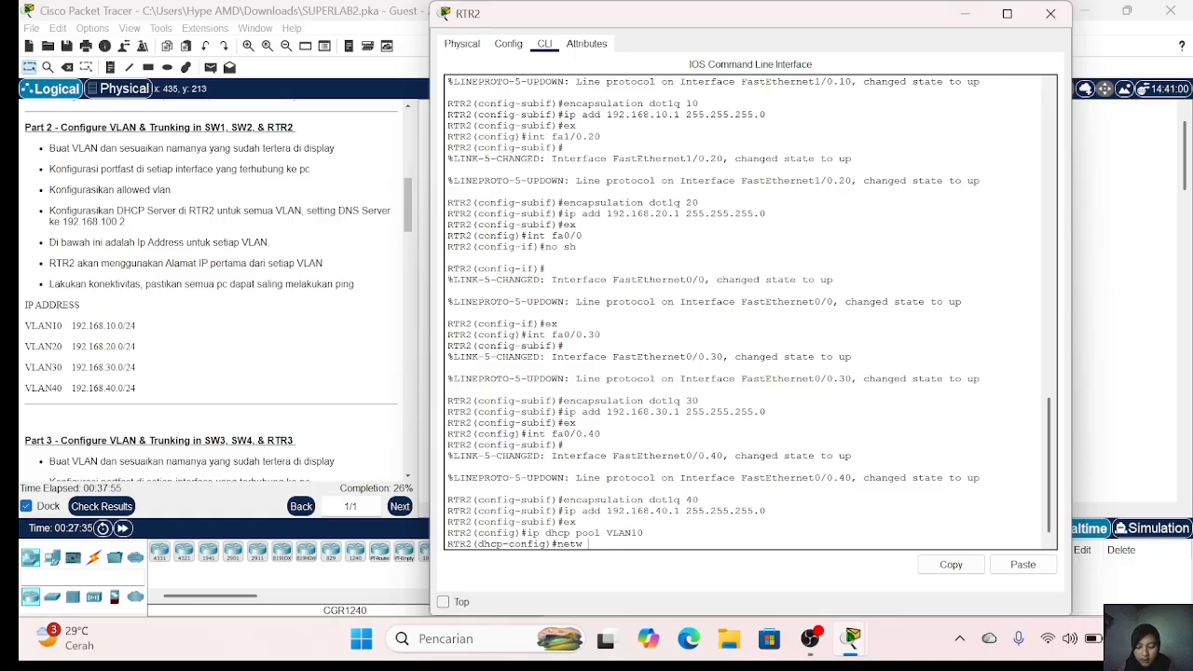
type(" 192.168.10")
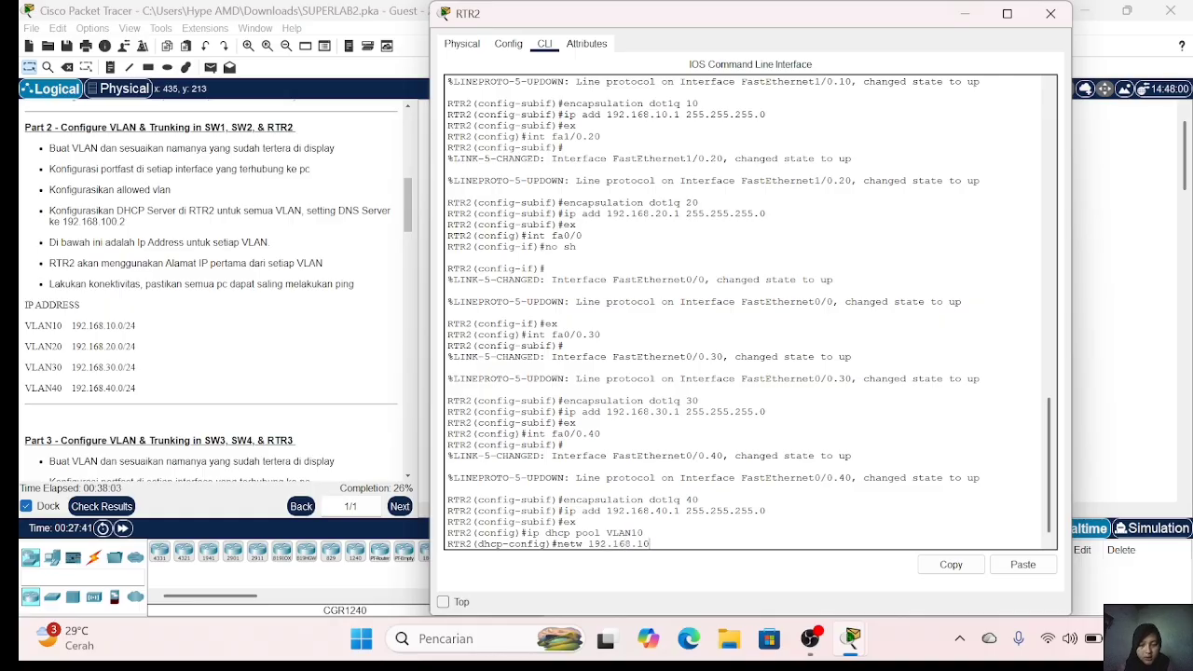
type(".")
type("0 255.255.255")
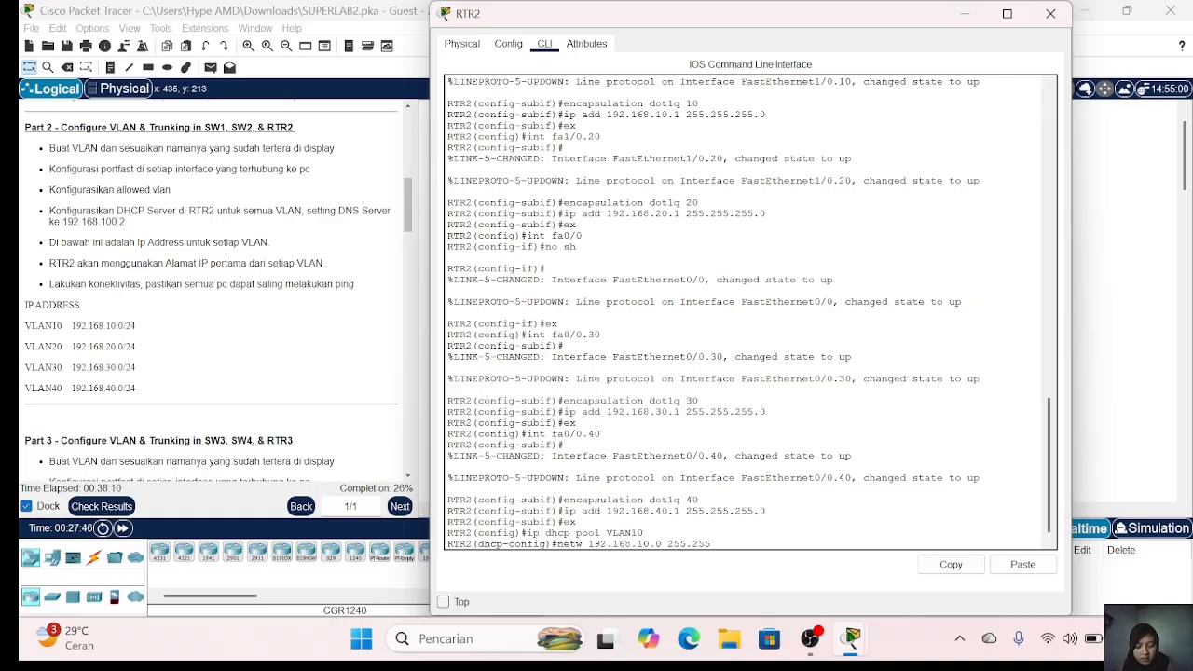
type(".")
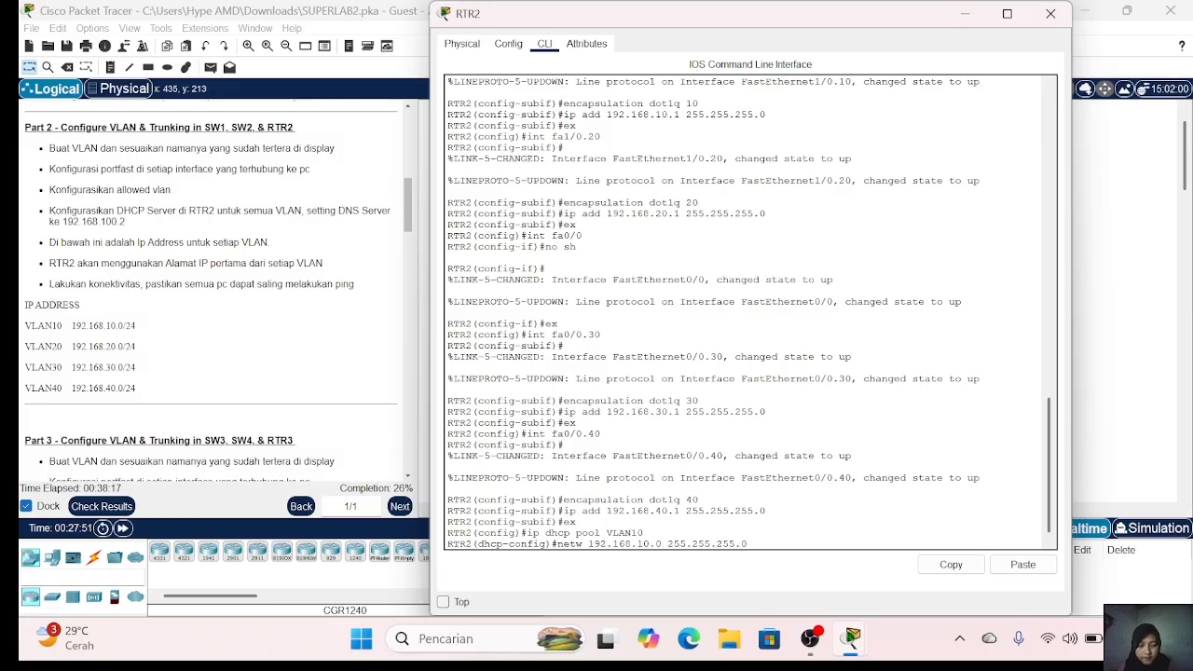
type("0")
key("Return")
type("default-")
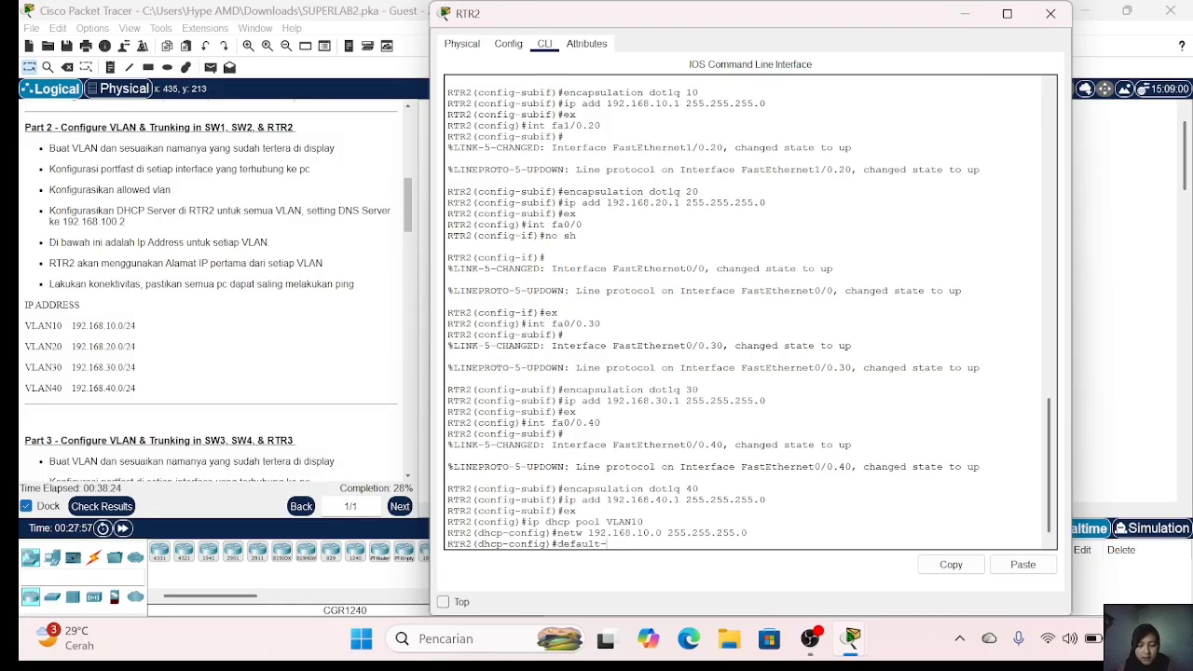
type("router ")
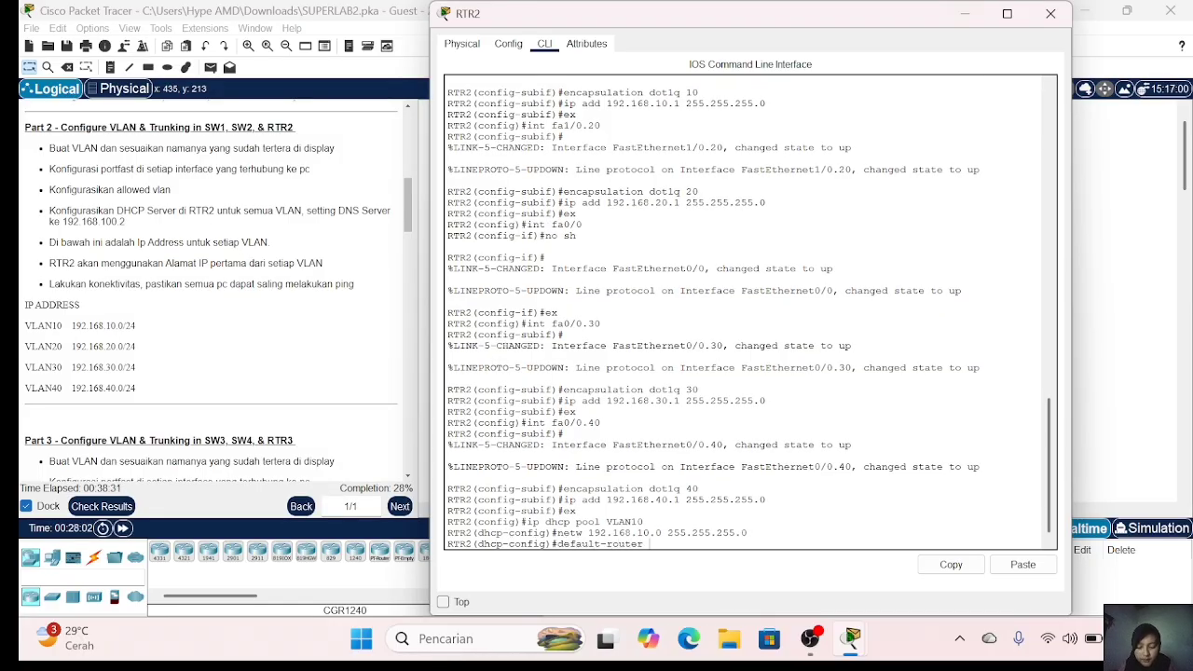
type("192.168.10.1")
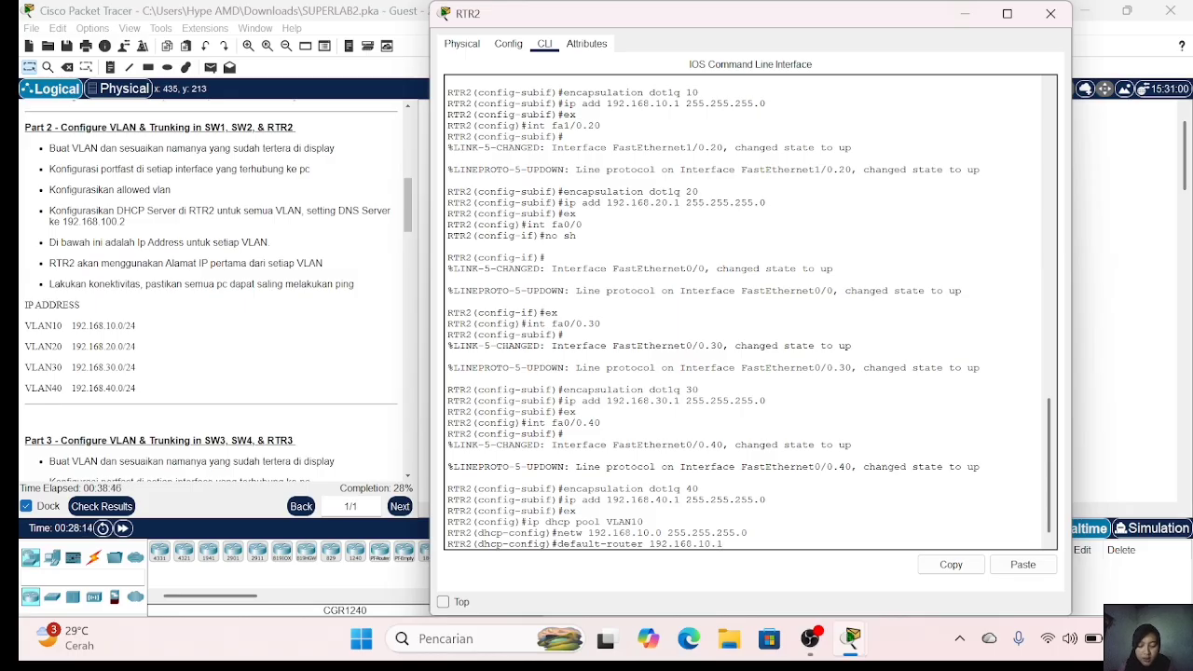
key("Return")
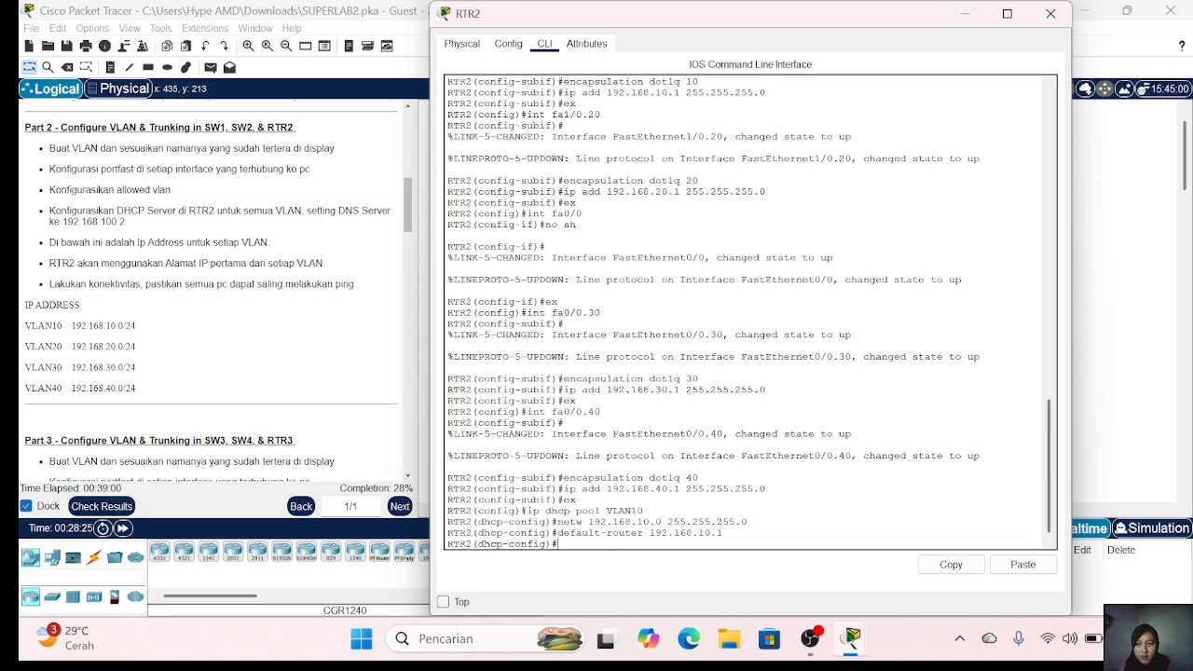
type("dns ")
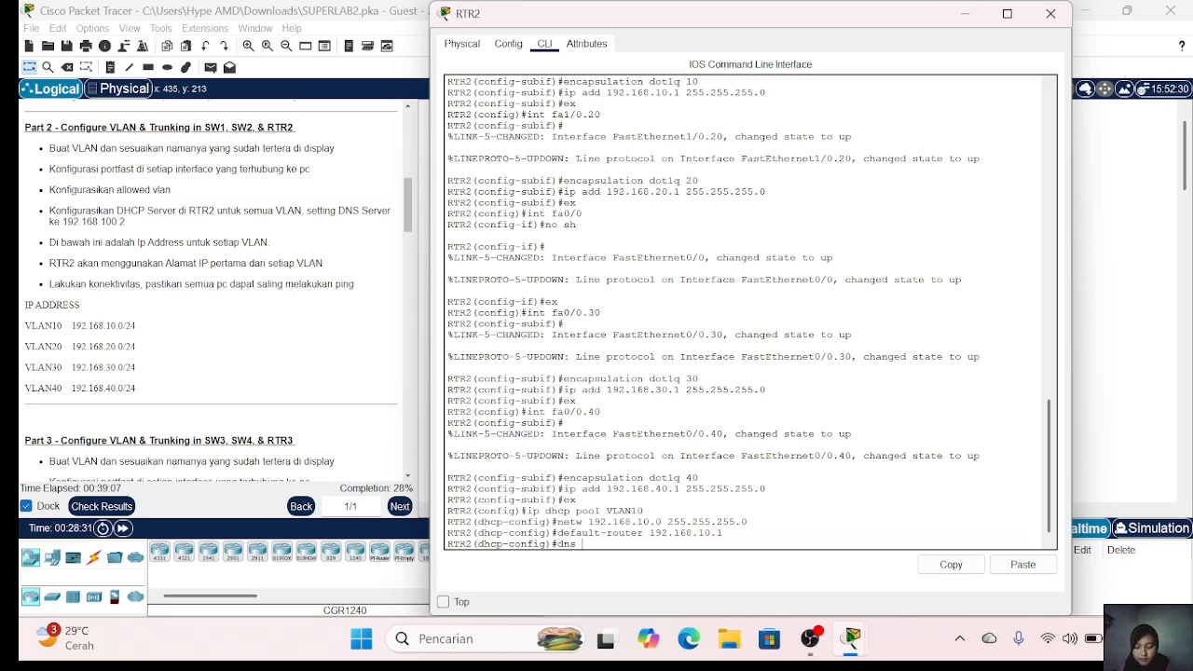
type("192.168.100.2")
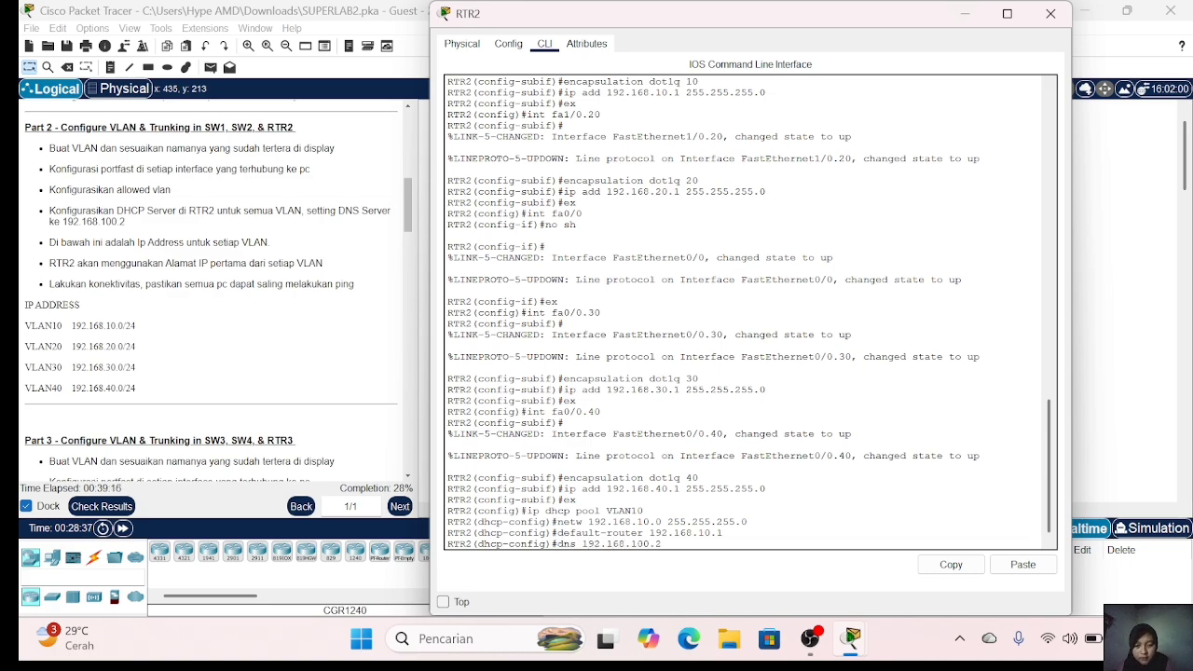
key("Return")
type("ex")
key("Return")
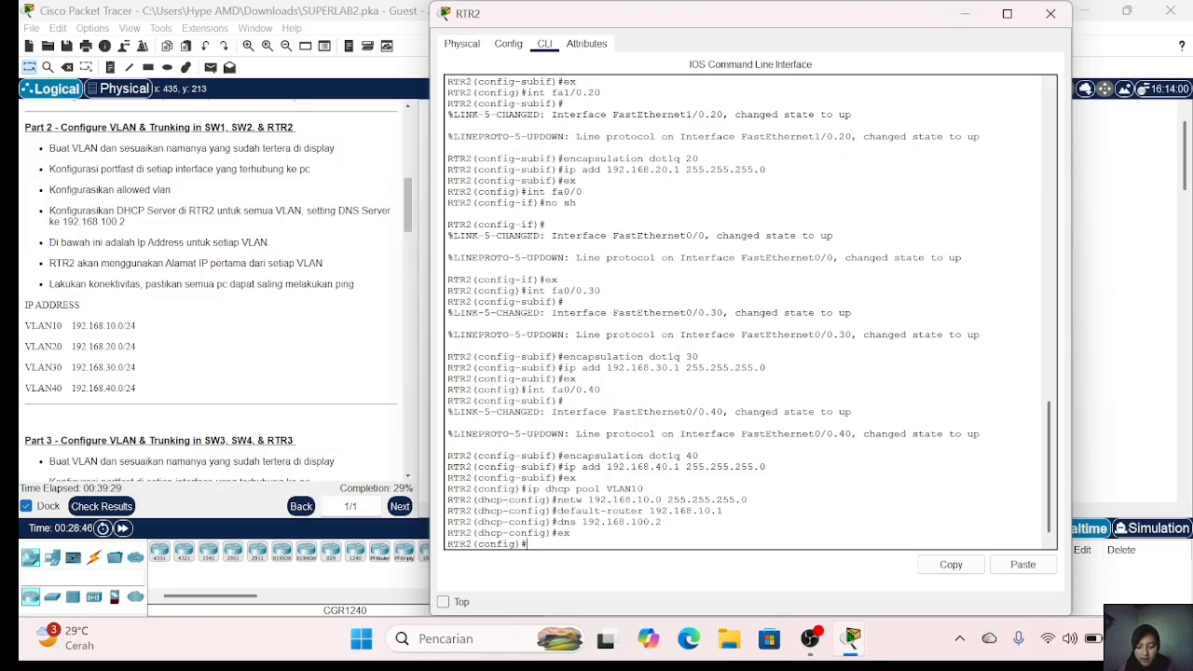
Step: Create pool VLAN20 with network 192.168.20.0/24, gateway 192.168.20.1 and DNS 192.168.100.2
type("ip dhcp pool VLAN20")
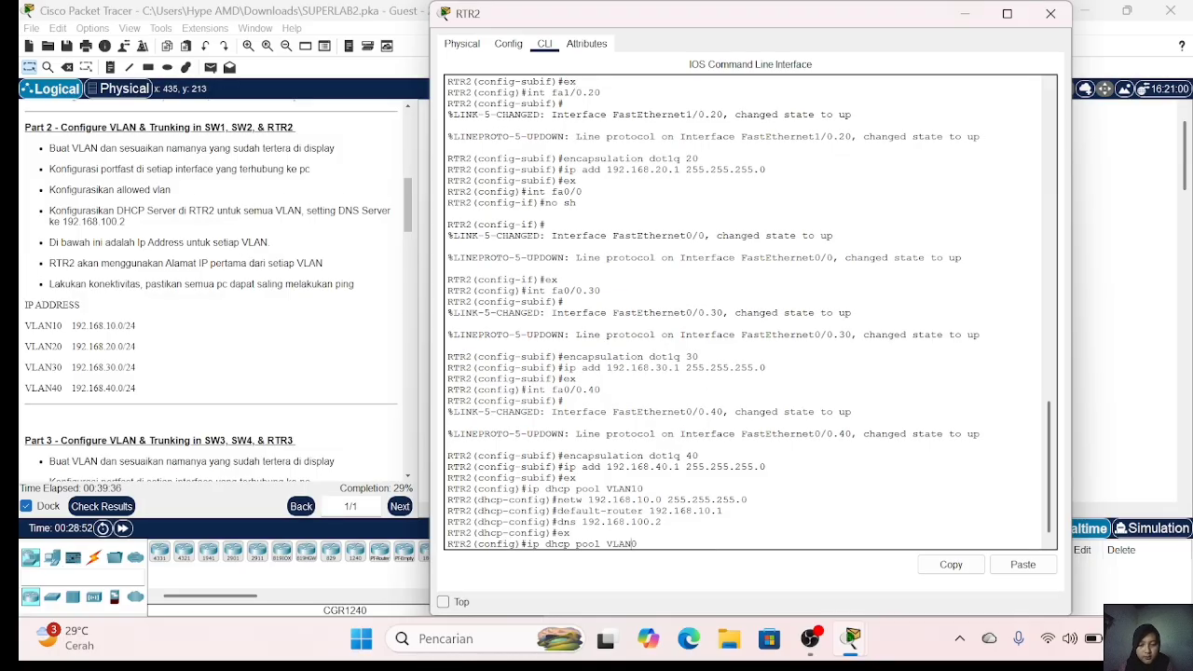
key("Return")
key("Up")
key("Up")
key("Up")
key("Up")
key("Up")
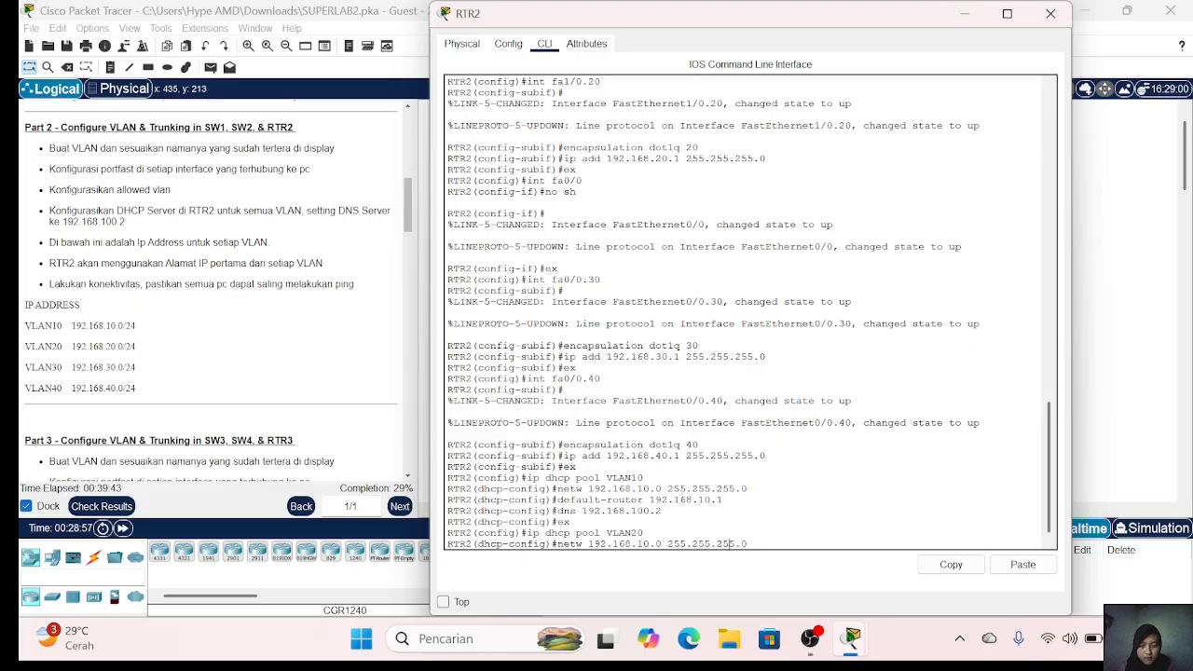
key("Left")
key("Left")
key("Left")
key("BackSpace")
type("2")
key("Return")
key("Up")
key("Up")
key("Up")
key("Up")
key("Up")
key("Up")
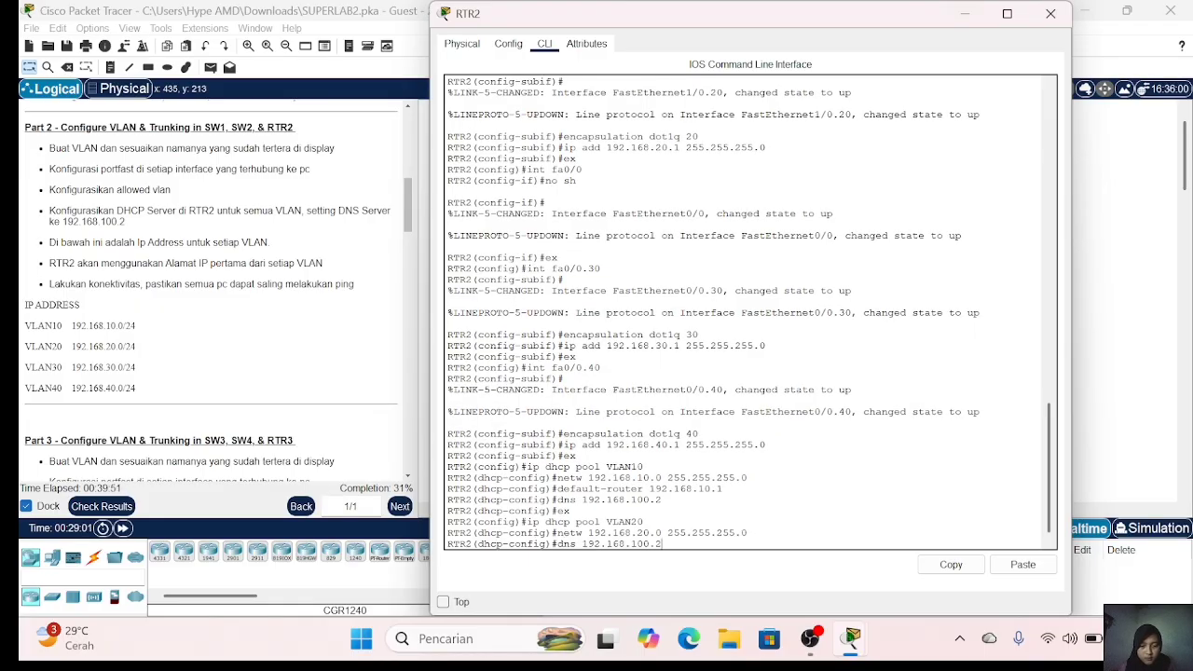
key("Down")
key("Left")
key("Left")
key("Left")
key("BackSpace")
type("2")
key("Return")
key("Up")
key("Up")
key("Up")
key("Up")
key("Up")
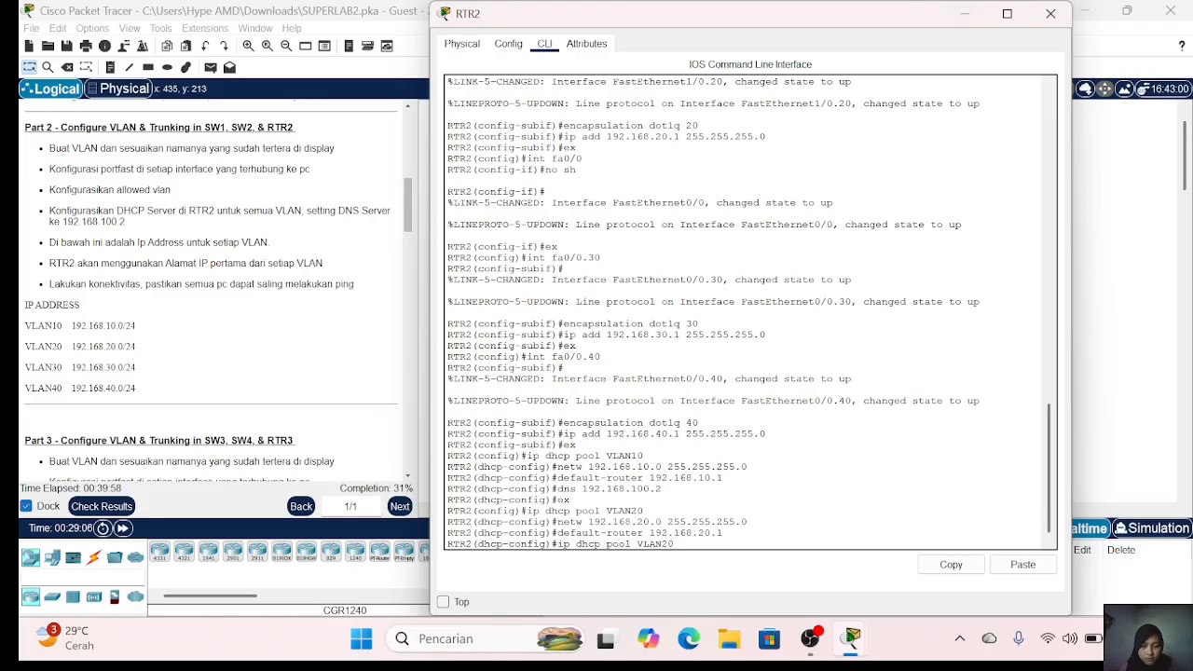
key("Return")
key("Up")
key("Up")
key("Up")
key("Up")
key("Up")
key("Return")
Step: Create pool VLAN30 with network 192.168.30.0/24, gateway 192.168.30.1 and DNS 192.168.100.2
key("Up")
key("Up")
key("Up")
key("Up")
key("Up")
key("Up")
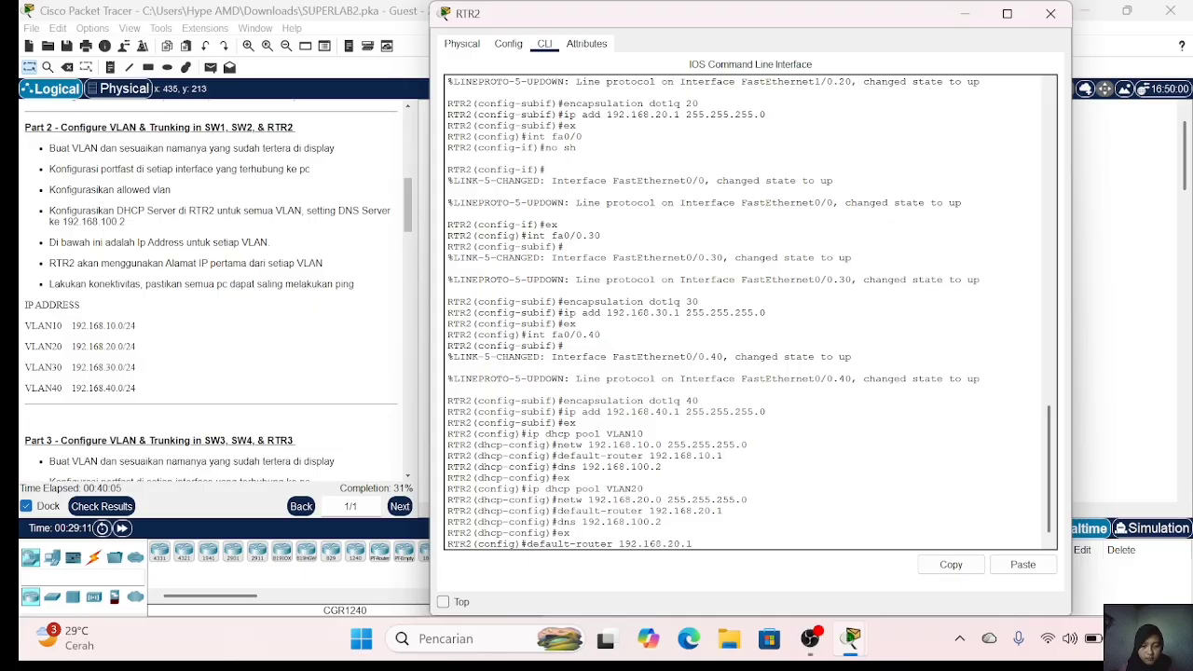
key("Down")
key("Left")
key("BackSpace")
type("3")
key("Return")
key("Up")
key("Up")
key("Up")
key("Up")
key("Up")
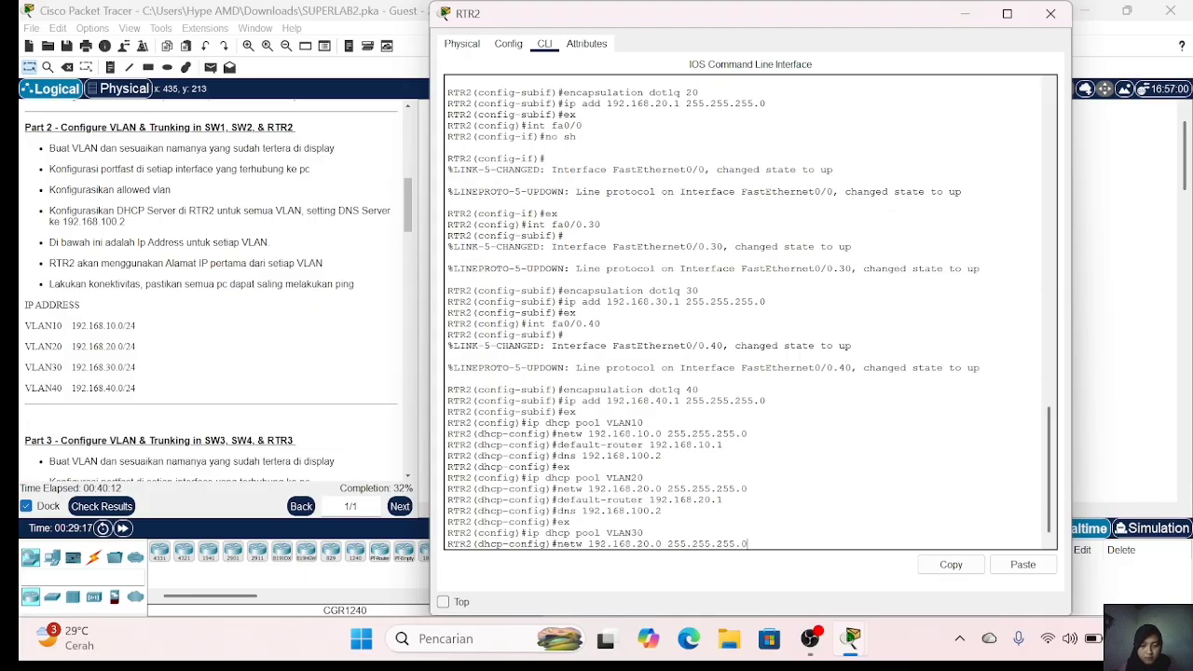
key("Left")
key("Left")
key("Left")
key("Left")
key("Left")
key("Left")
key("Left")
key("Left")
key("Left")
key("Left")
key("Left")
key("Left")
key("Left")
key("Left")
key("Left")
key("Left")
key("Left")
key("BackSpace")
type("3")
key("Return")
key("Up")
key("Up")
key("Up")
key("Up")
key("Up")
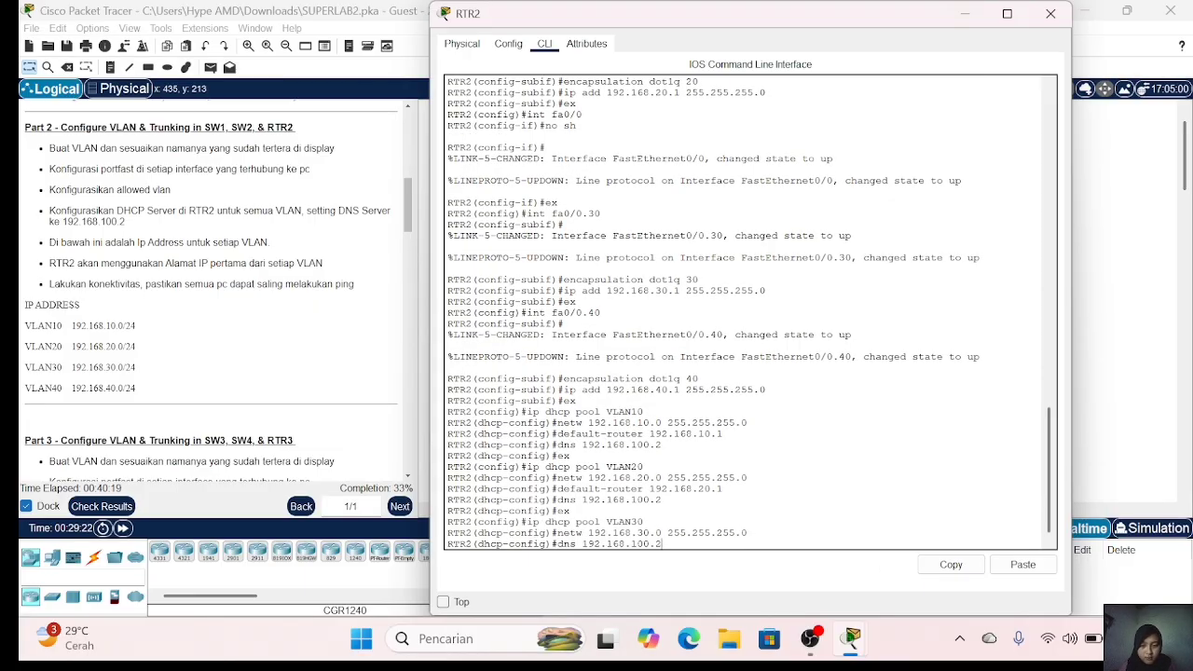
key("Left")
key("Left")
key("Left")
key("BackSpace")
type("3")
key("Return")
key("Up")
key("Up")
key("Up")
key("Up")
key("Up")
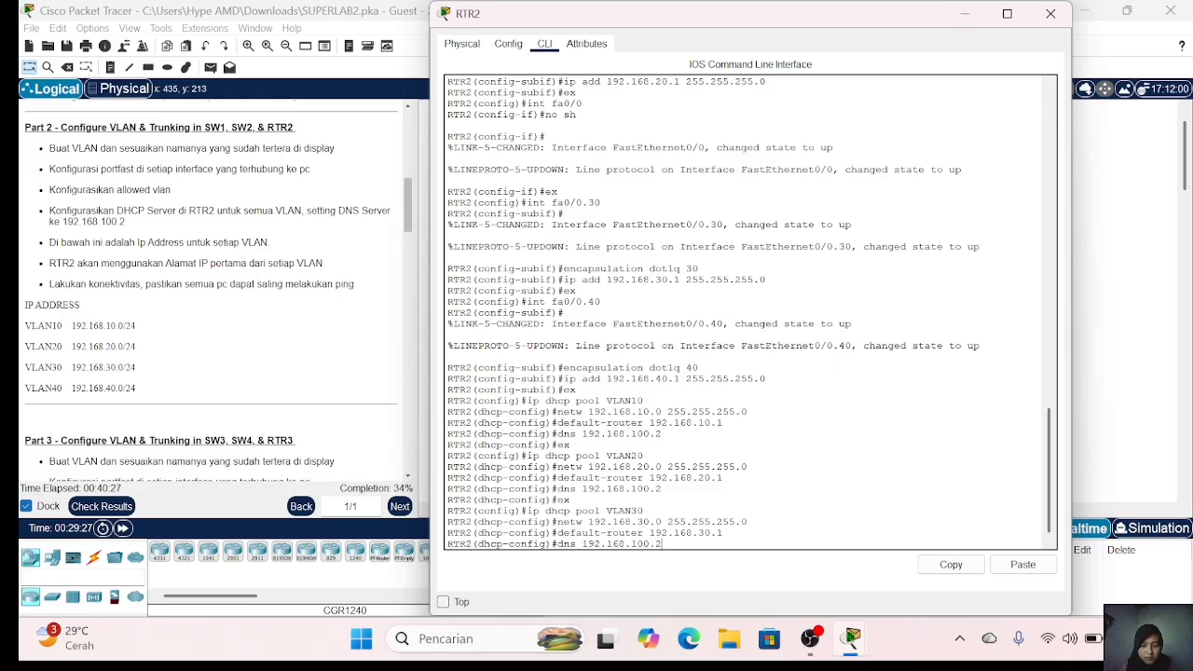
key("Return")
key("Up")
key("Up")
key("Up")
key("Up")
Step: Create pool VLAN40 with network 192.168.40.0/24, gateway 192.168.40.1 and DNS 192.168.100.2
key("Up")
key("Return")
key("Up")
key("Up")
key("Up")
key("Up")
key("Up")
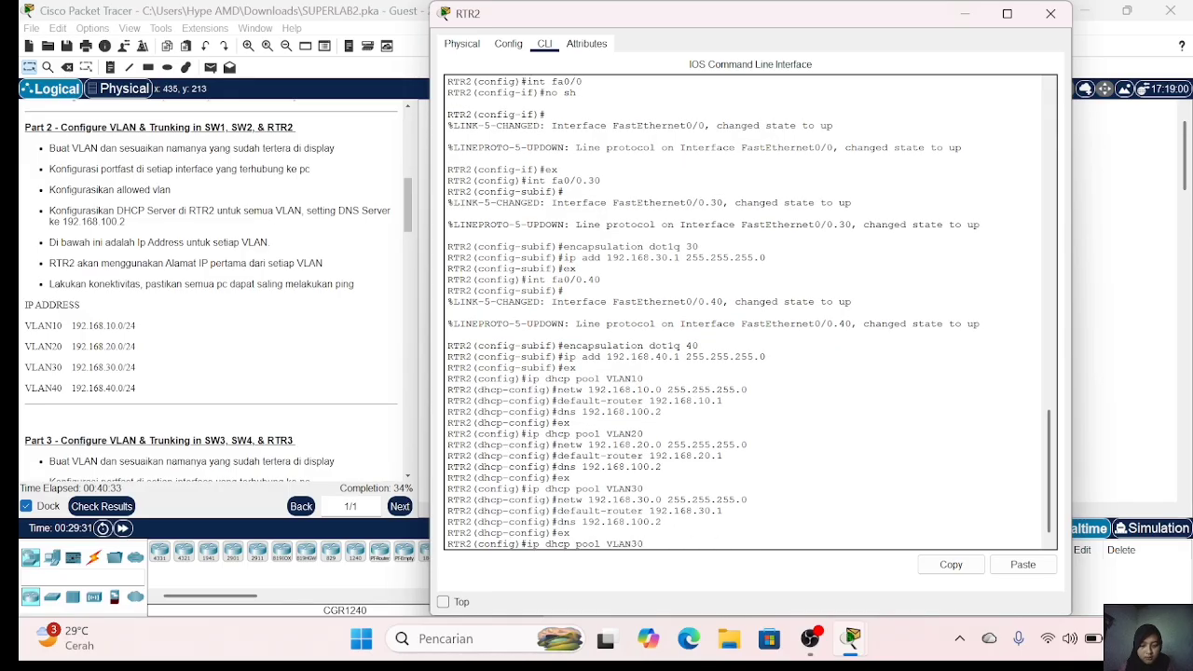
key("Left")
key("BackSpace")
type("4")
key("Return")
key("Up")
key("Up")
key("Up")
key("Up")
key("Up")
key("Left")
key("Left")
key("Left")
key("Left")
key("Left")
key("Left")
key("Left")
key("Left")
key("Left")
key("Left")
key("Left")
key("Left")
key("Left")
key("Left")
key("Left")
key("Left")
key("Left")
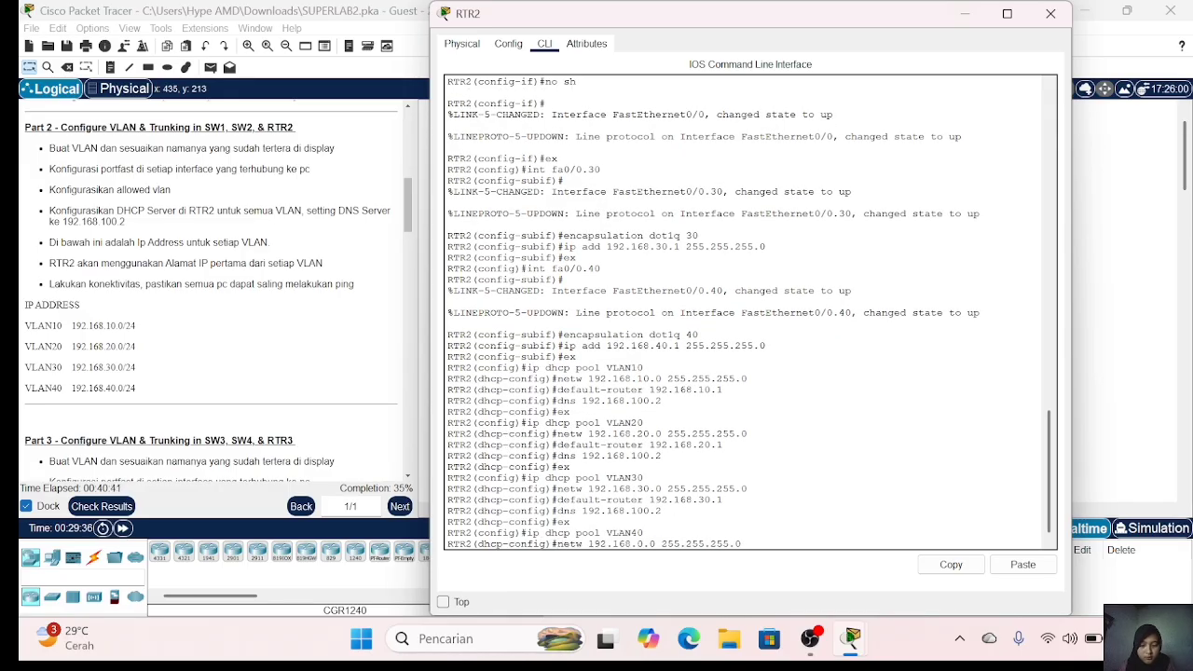
key("BackSpace")
type("4")
key("Return")
key("Up")
key("Up")
key("Up")
key("Up")
key("Up")
key("Left")
key("Left")
key("Left")
key("BackSpace")
type("4")
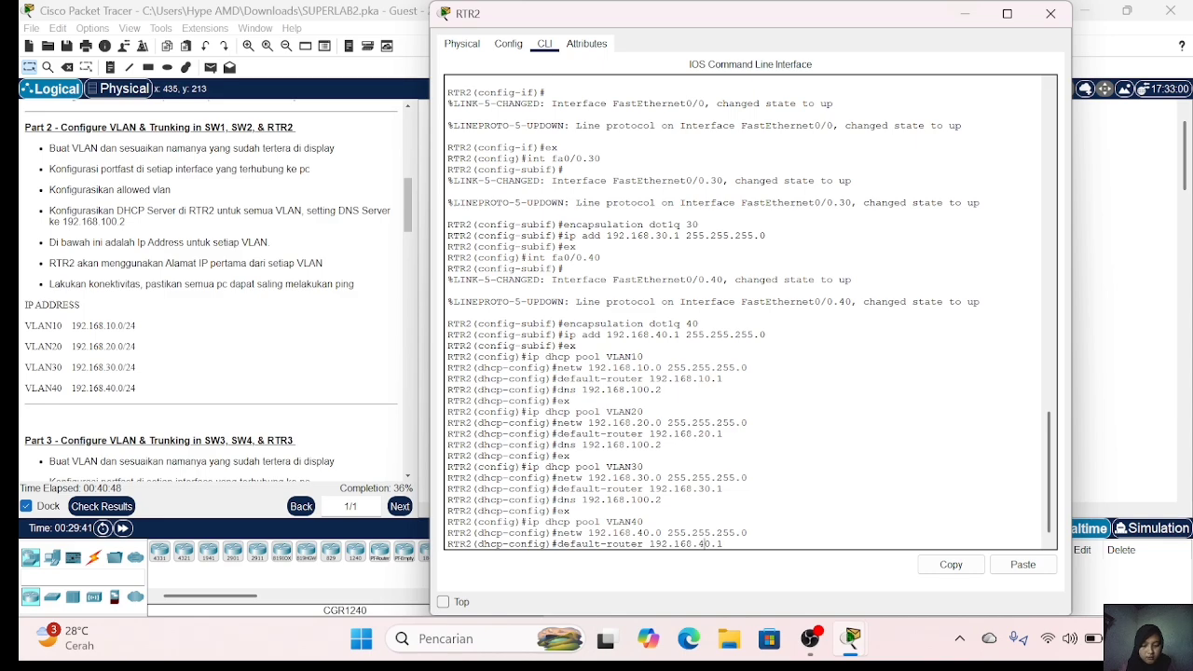
key("Return")
type("ex")
key("Up")
key("Return")
key("Up")
key("Up")
key("Up")
key("Up")
key("Up")
key("Return")
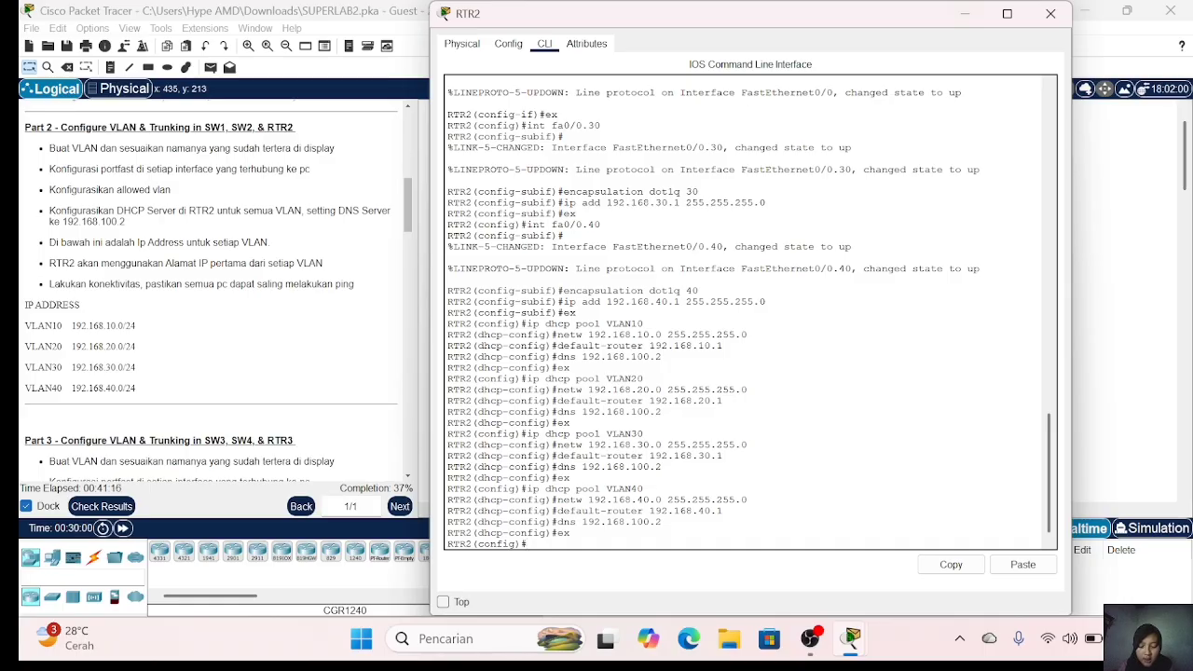
Step: Add DHCP excluded addresses 192.168.10.1, 192.168.20.1, 192.168.30.1 and 192.168.40.1 on RTR2
type("ip dhcp")
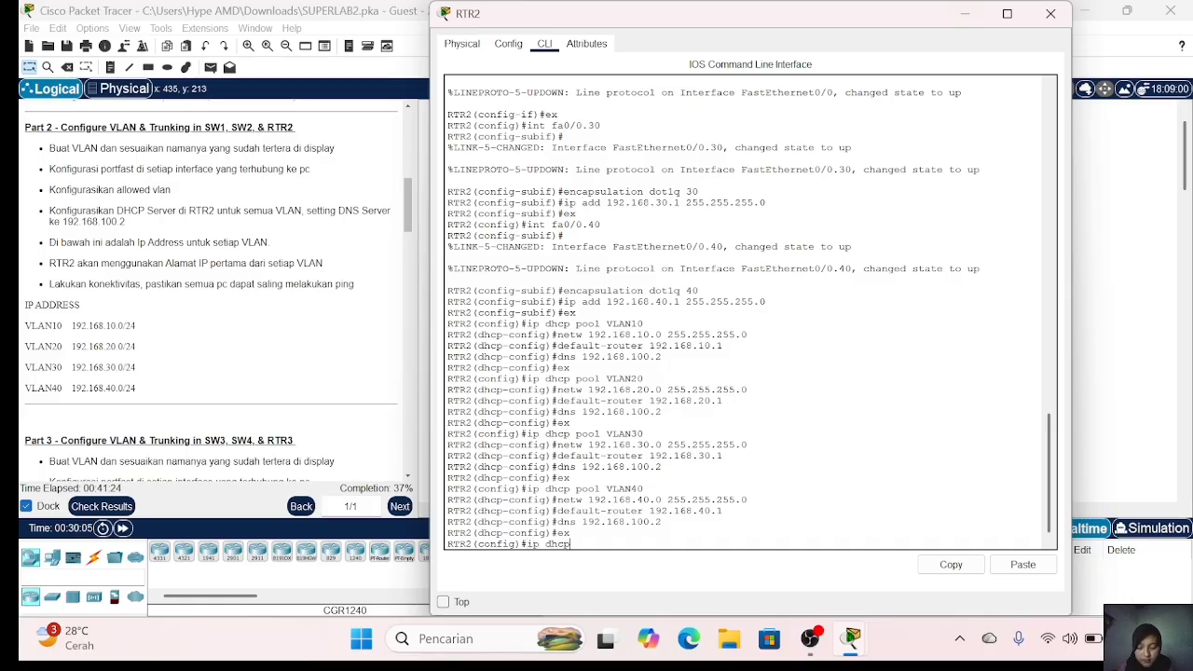
type(" excluded")
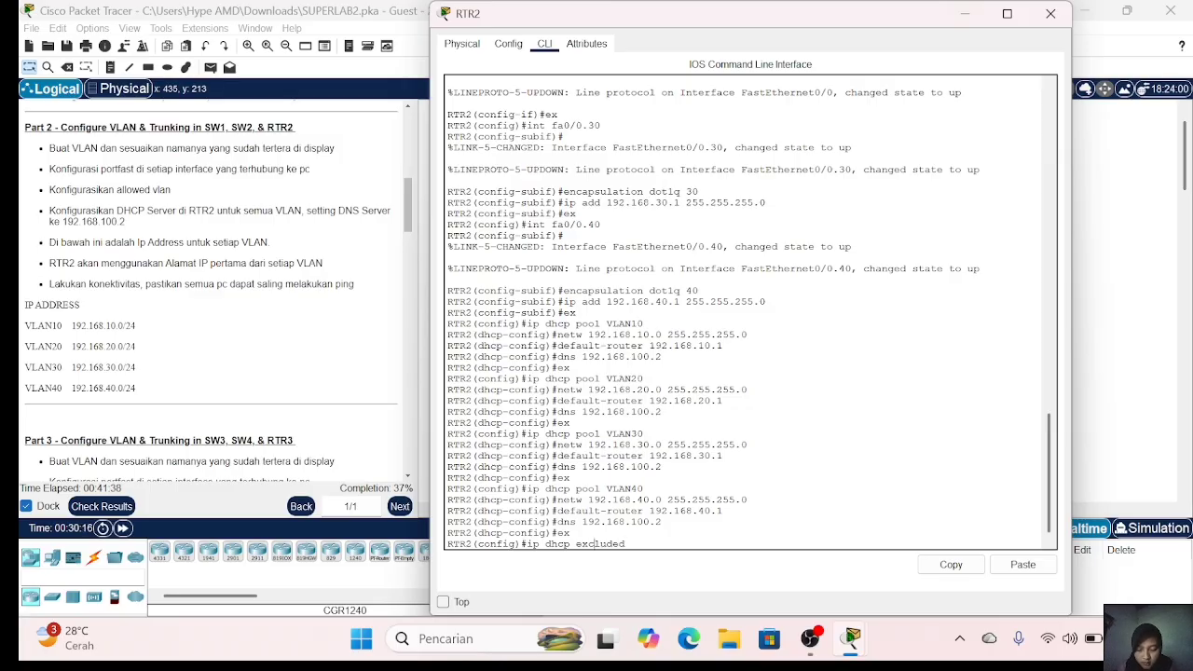
type(" 19")
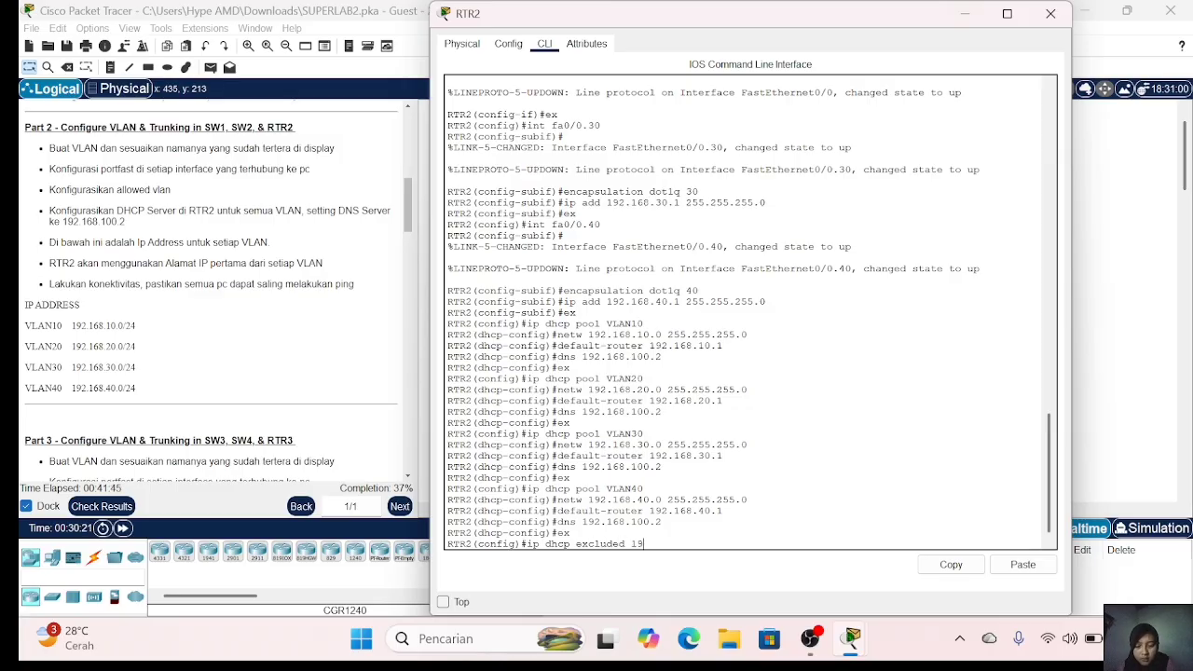
type("2.168.10.")
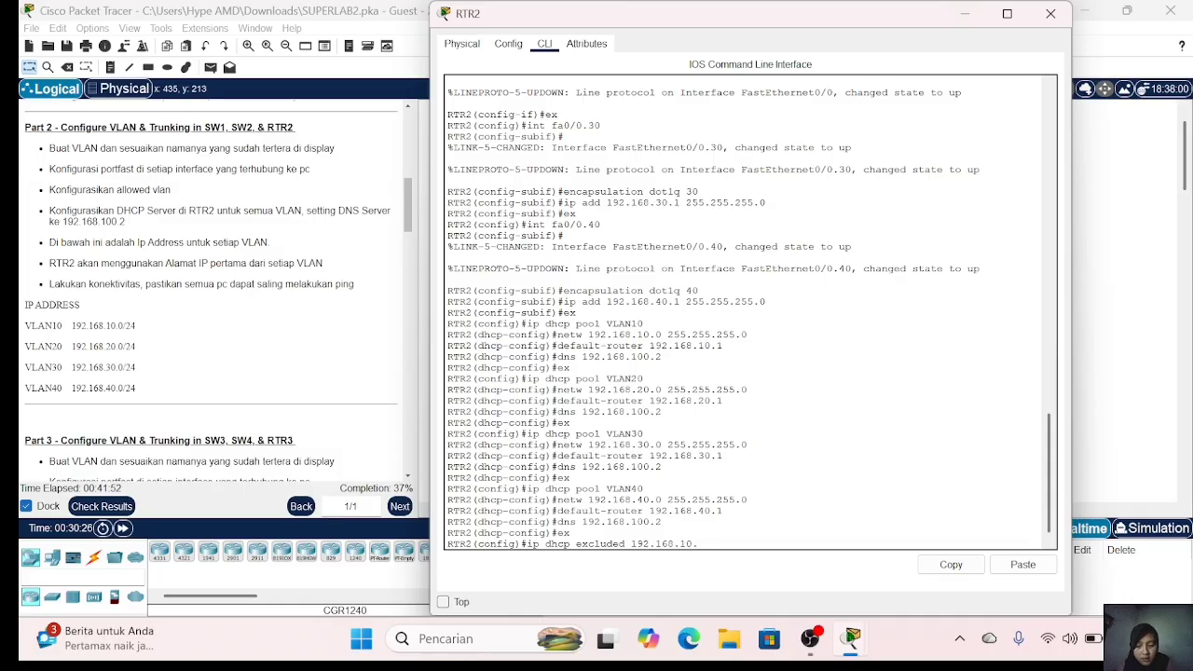
type("1")
key("Return")
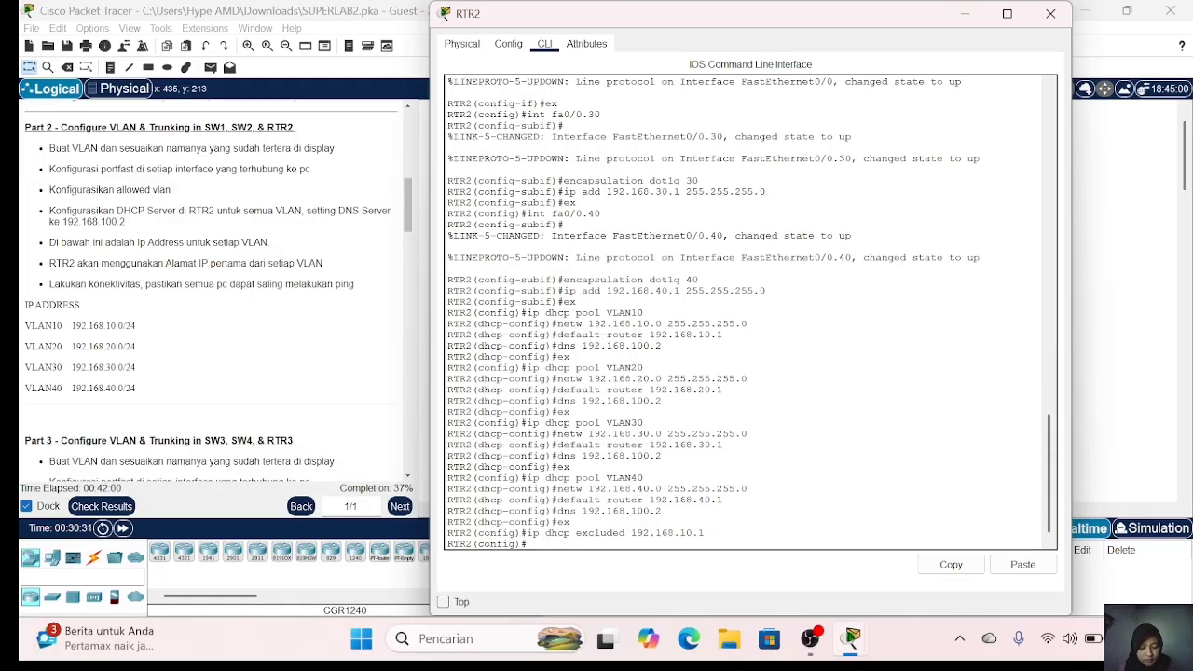
key("Up")
key("Left")
key("Left")
key("Left")
key("BackSpace")
type("2")
key("Return")
key("Up")
key("Left")
key("Left")
key("Left")
key("BackSpace")
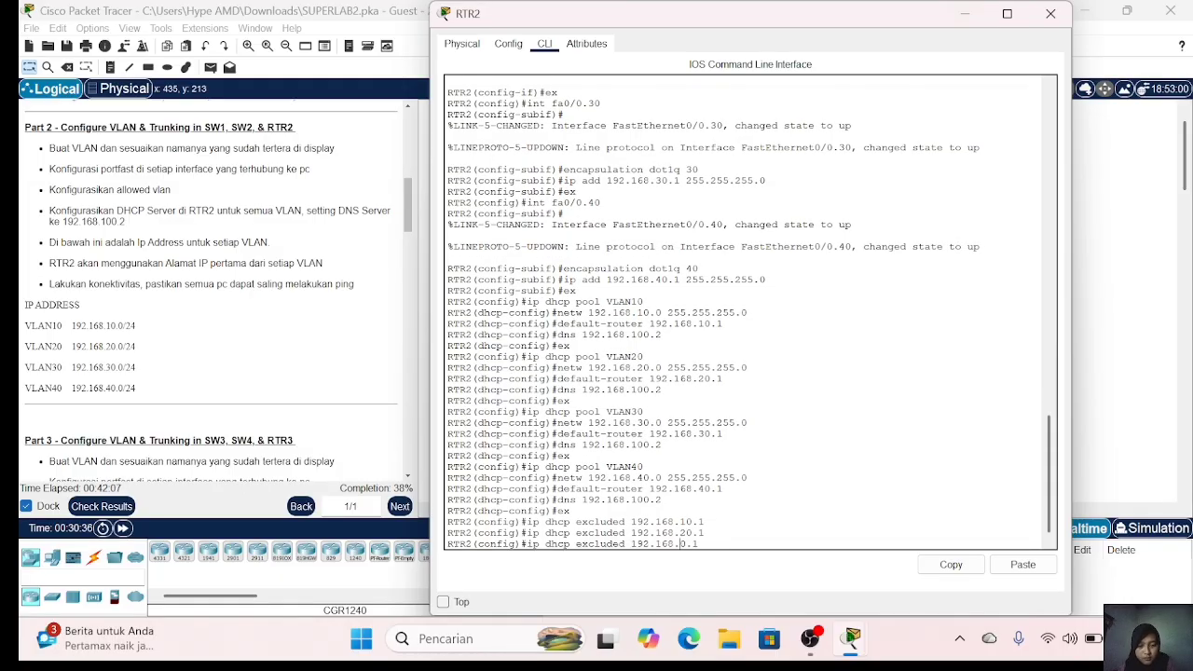
type("3")
key("Return")
key("Up")
key("Left")
key("Left")
key("Left")
key("BackSpace")
type("4")
key("Return")
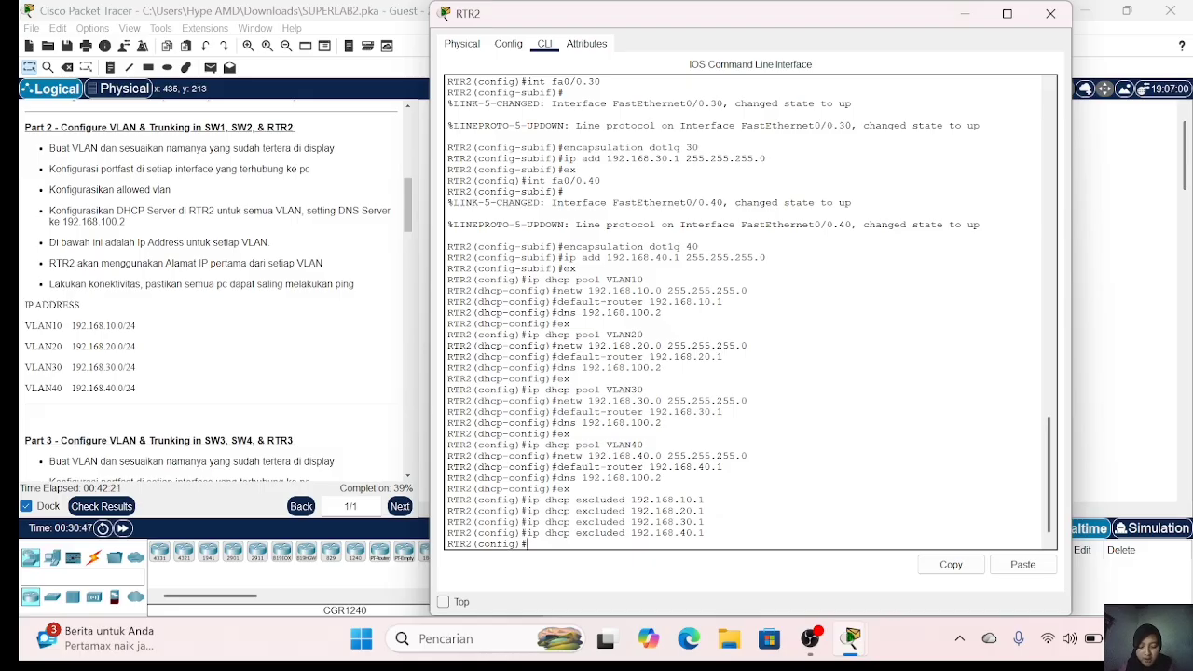
Step: Set PC1's IP configuration to DHCP
left_click(1050, 13)
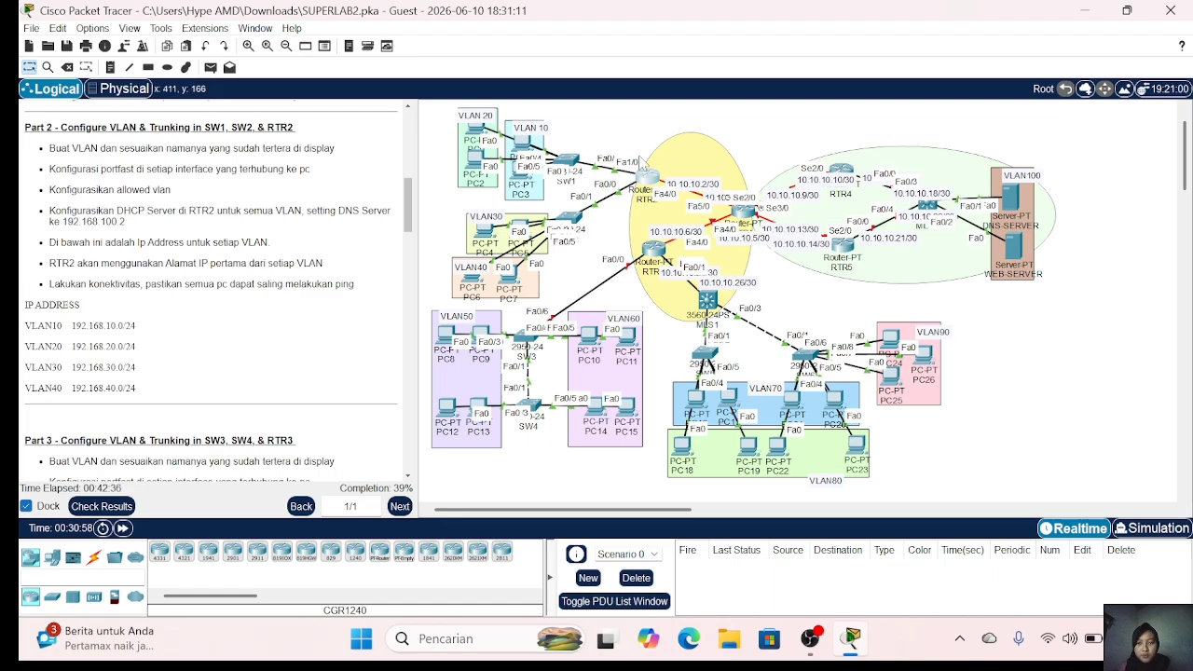
left_click(485, 126)
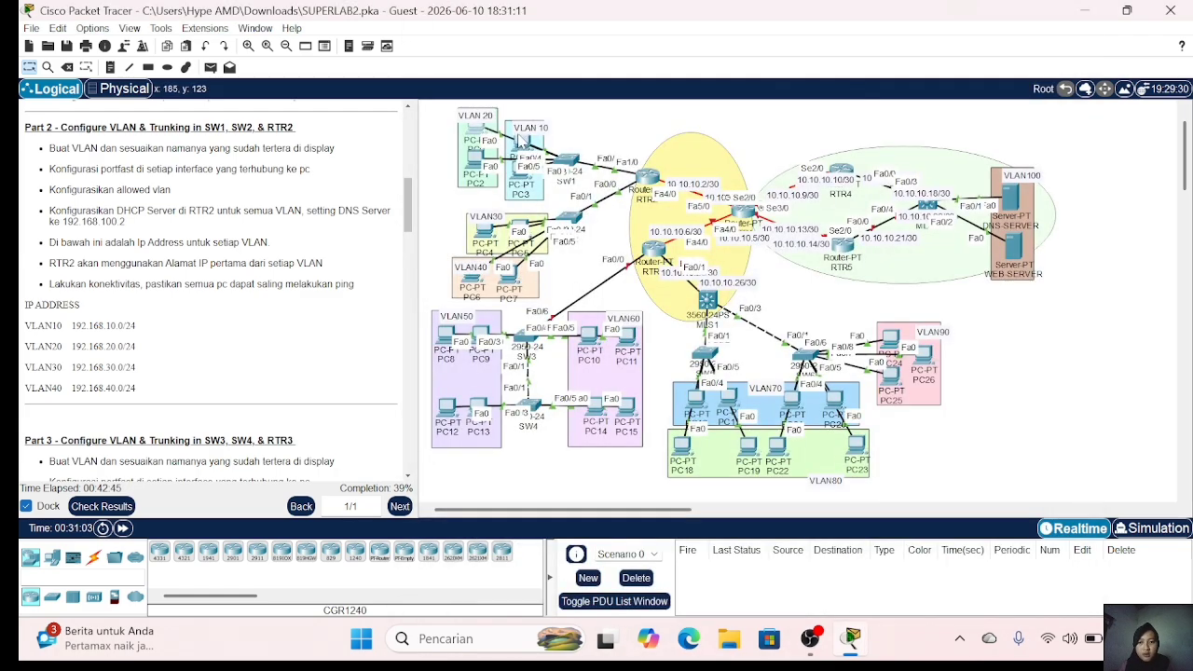
left_click(1050, 13)
left_click(520, 142)
left_click(555, 44)
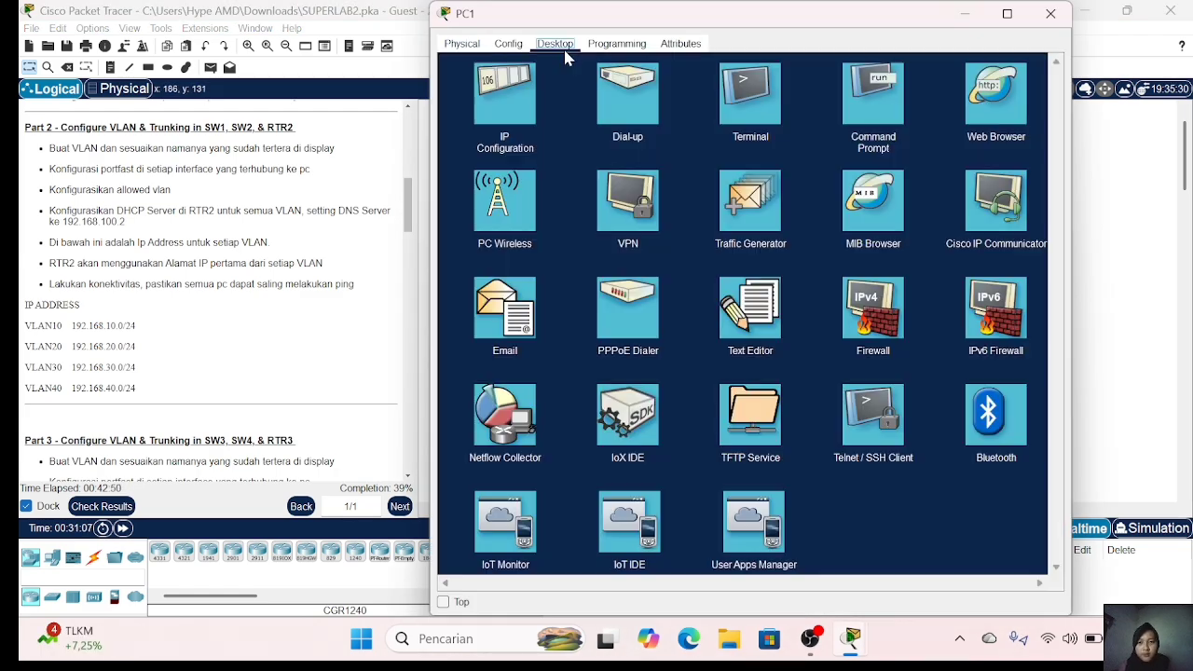
left_click(488, 95)
left_click(458, 120)
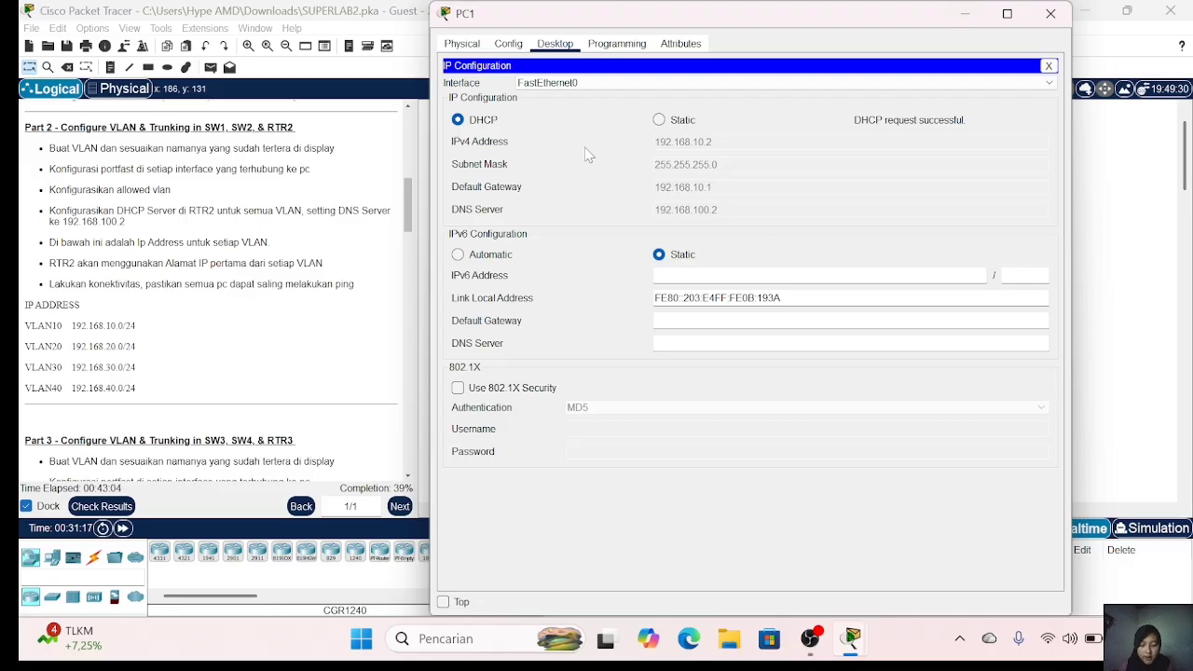
left_click(1050, 13)
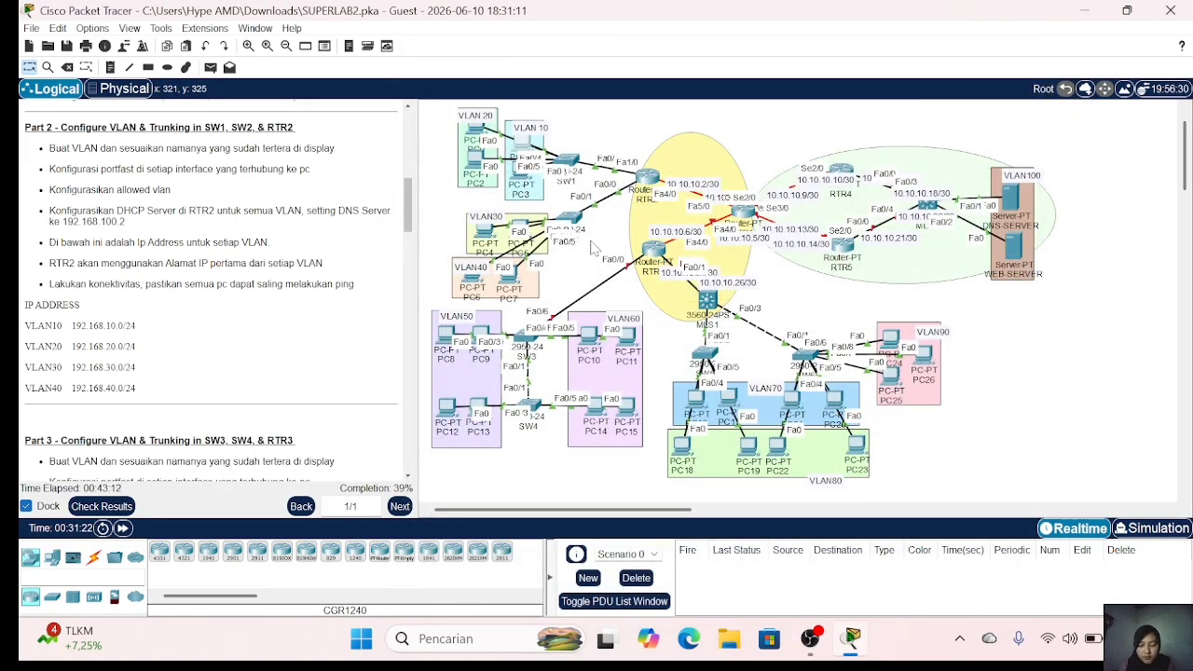
Step: Set PC0's IP configuration to DHCP so it leases 192.168.20.2
left_click(477, 138)
left_click(555, 43)
left_click(493, 100)
left_click(458, 119)
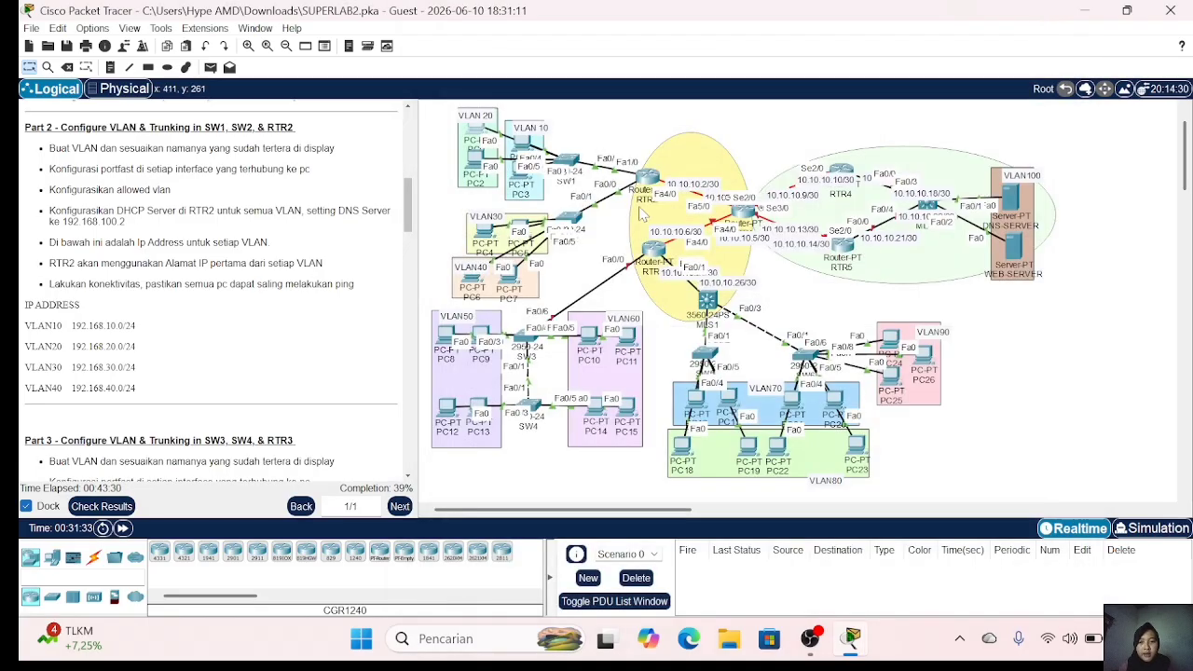
left_click(1050, 13)
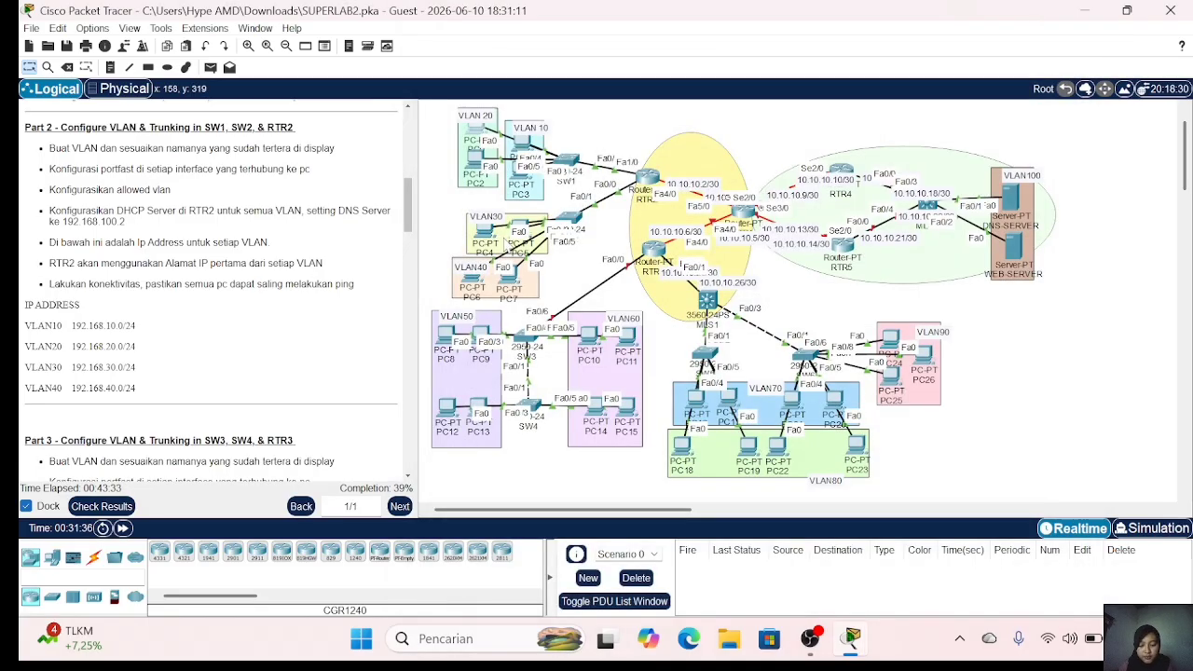
Step: Set PC6's IP configuration to DHCP so it leases 192.168.40.2
left_click(477, 268)
left_click(554, 44)
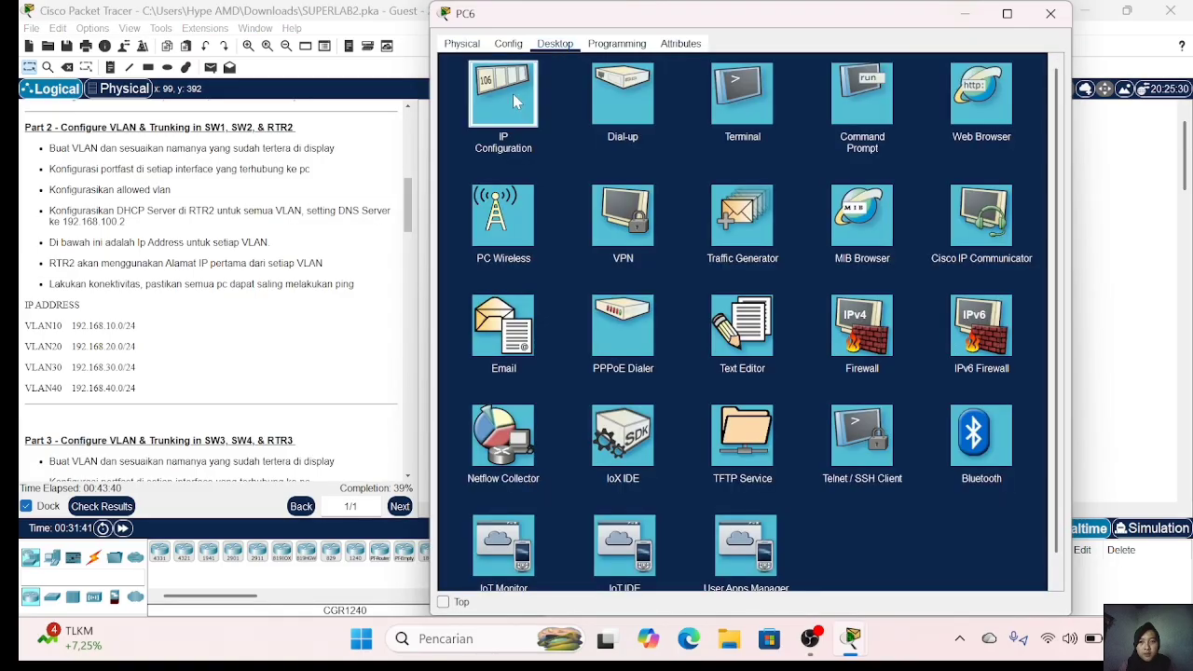
left_click(515, 100)
left_click(457, 119)
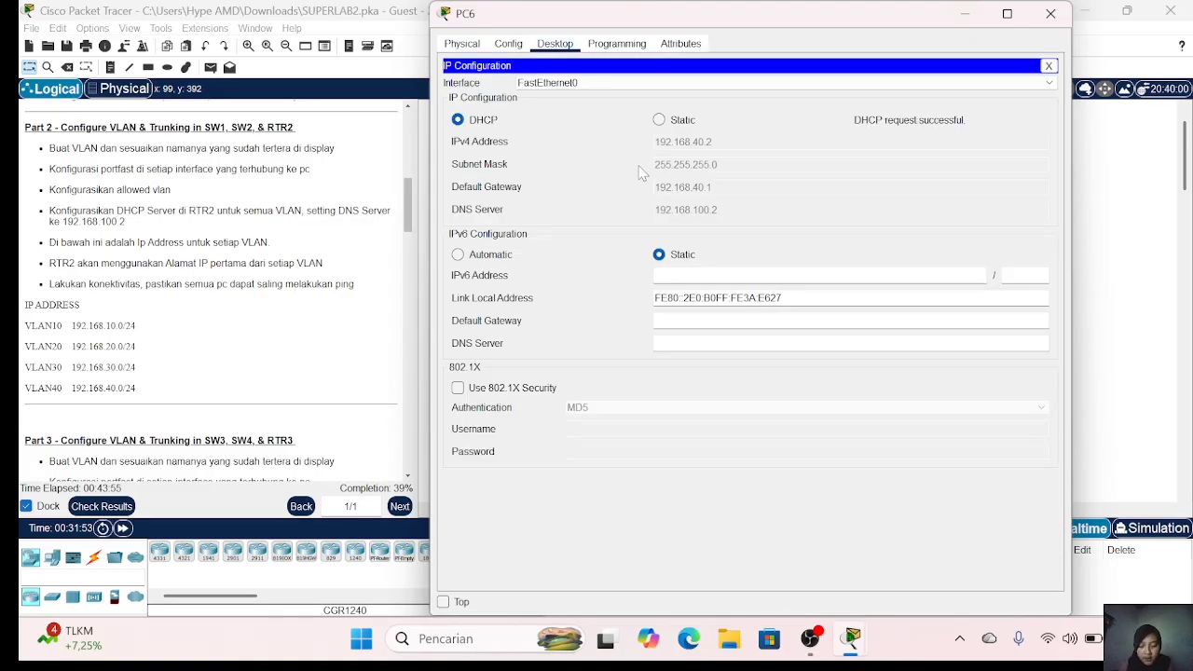
left_click(1050, 13)
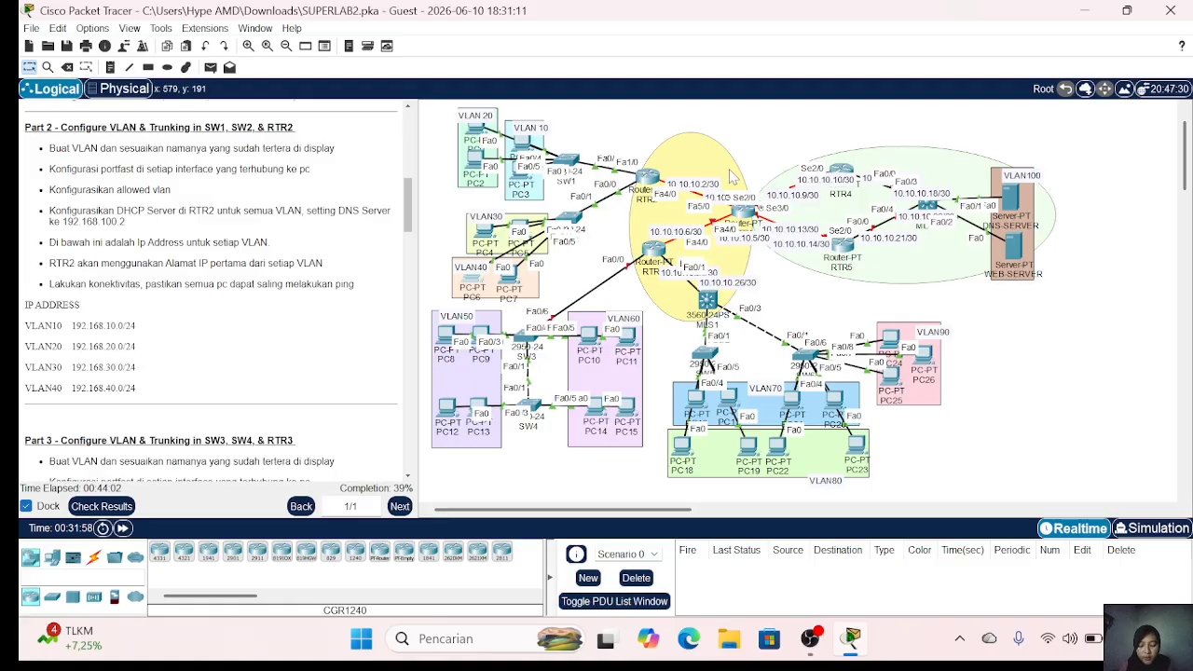
Step: Send two simple ICMP PDUs from PC1 to PC0 and confirm the second shows Successful
left_click(210, 67)
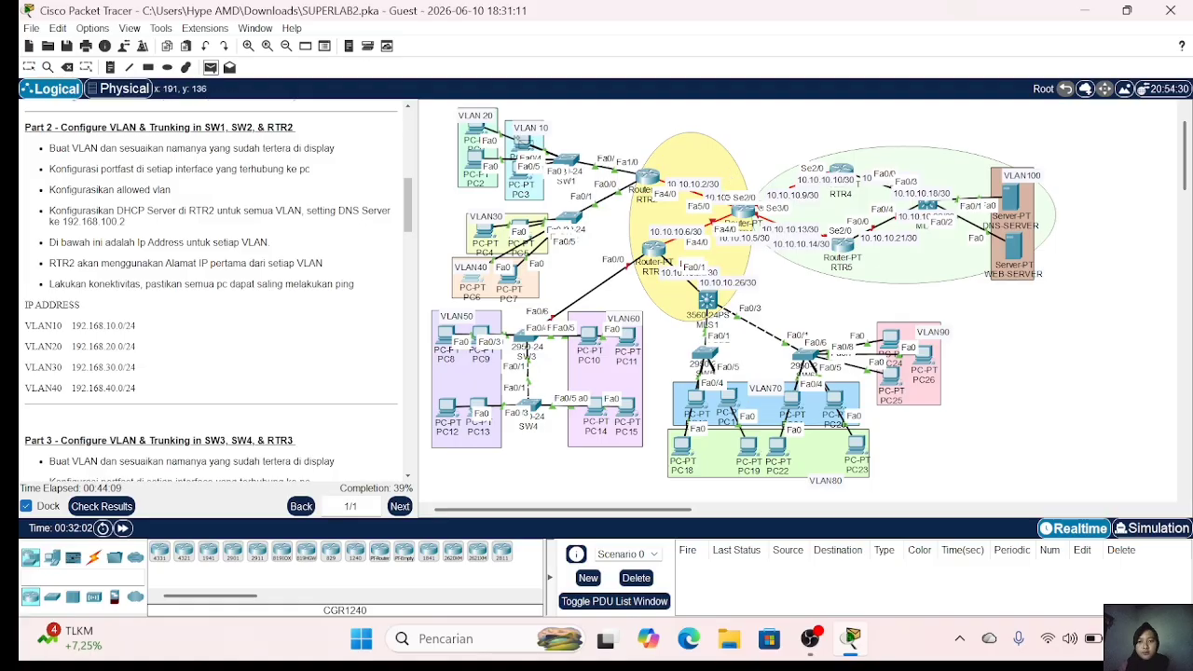
left_click(526, 144)
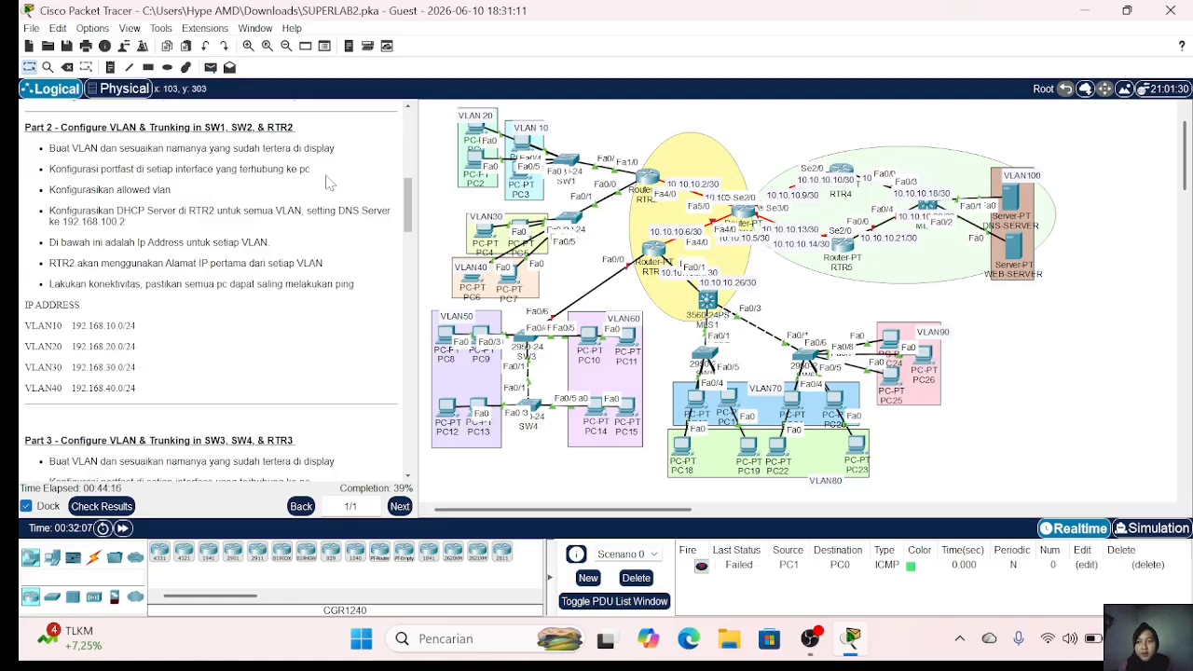
left_click(523, 141)
left_click(480, 134)
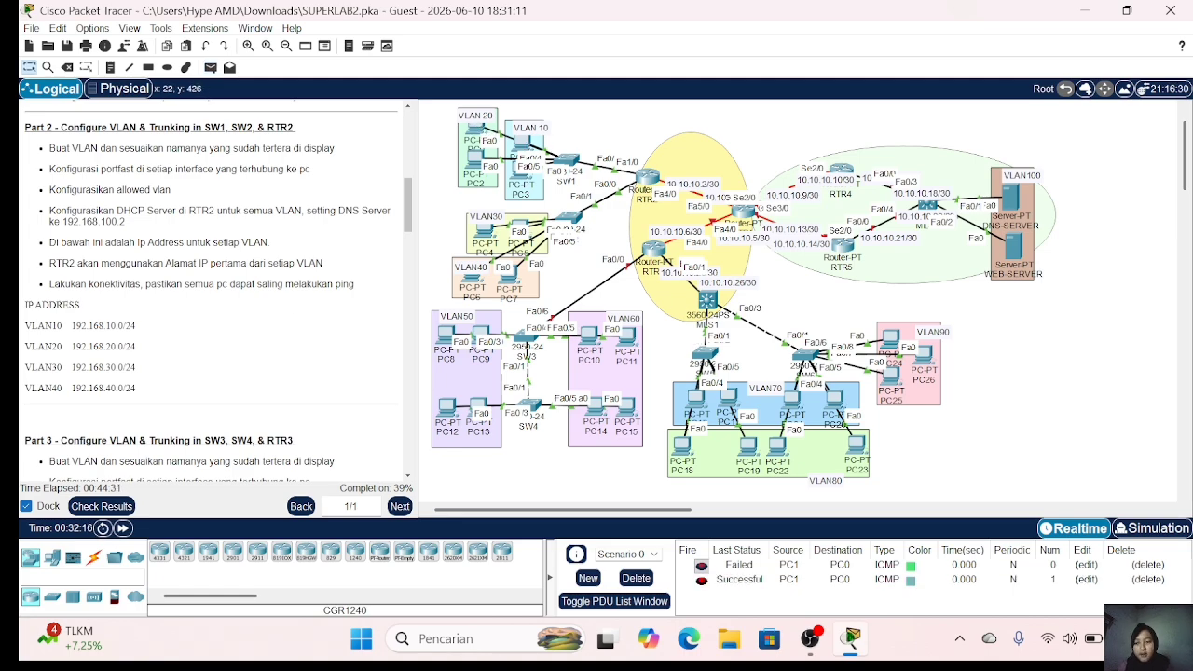
scroll(294, 302, "down", 5)
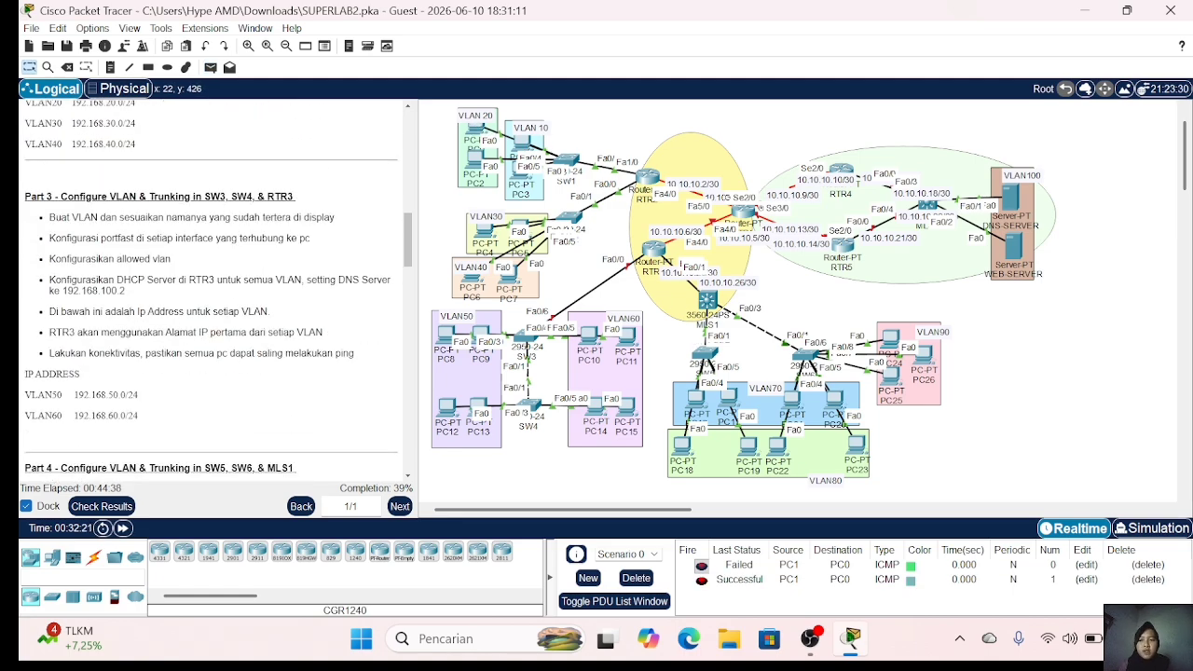
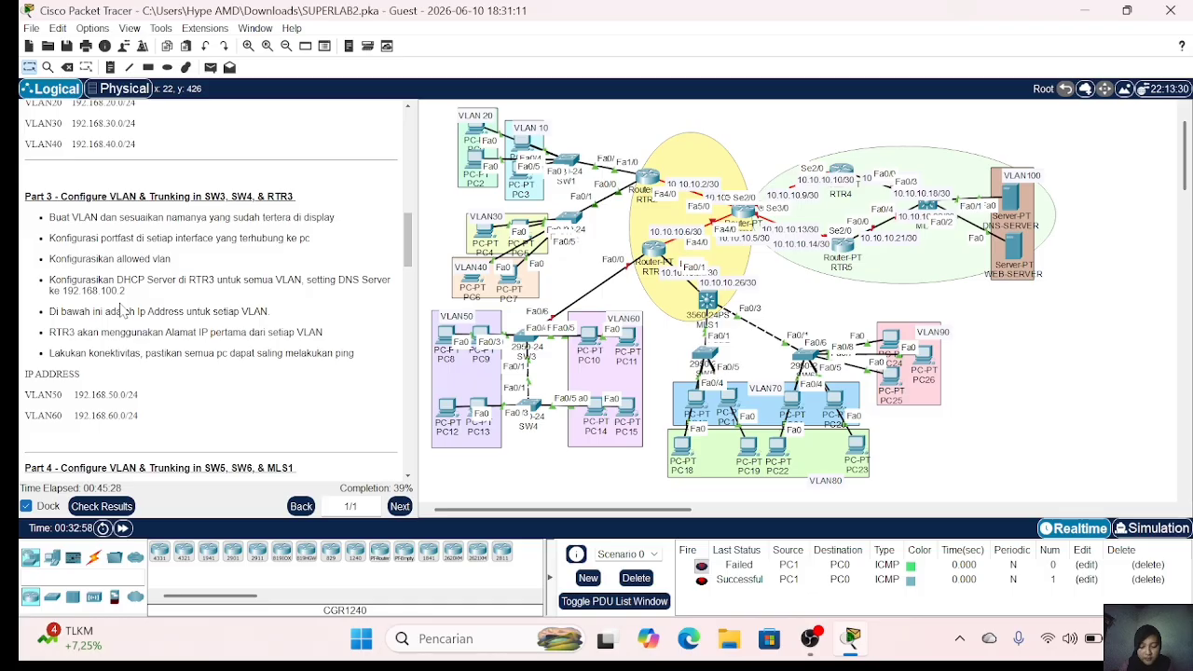
Step: Open switch SW3 from the topology to reach its CLI
left_click(527, 343)
Step: Enter privileged mode on SW3 with the enable password, then global configuration mode
key("Return")
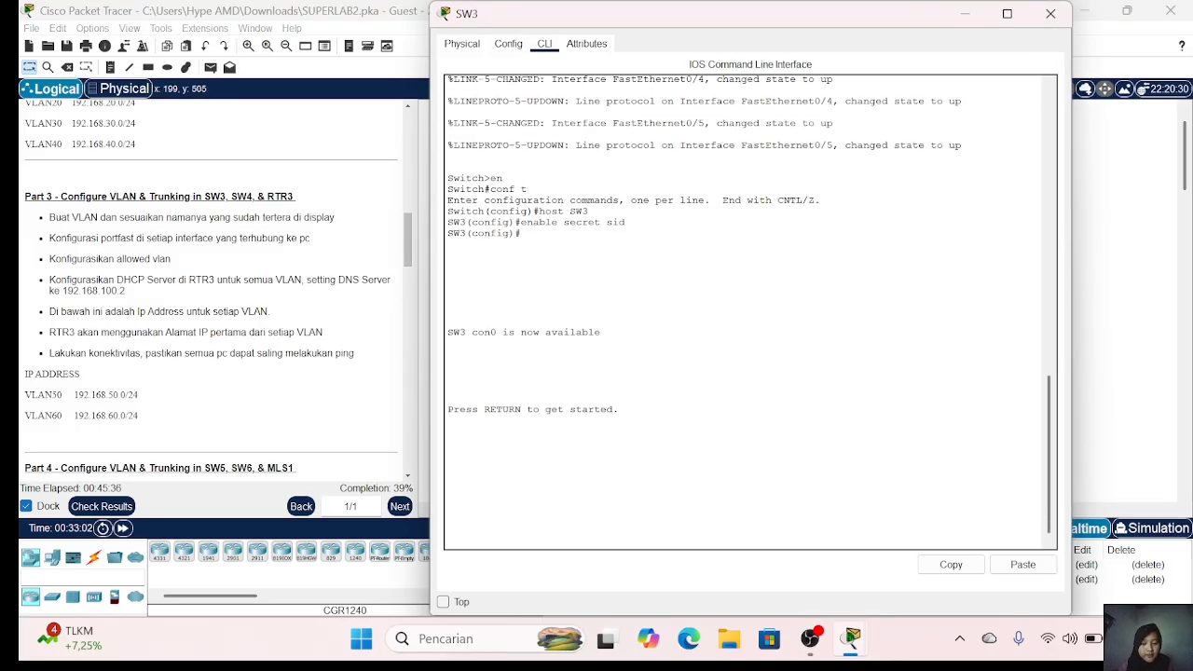
type("en")
key("Return")
type("sid")
key("Return")
type("conf t")
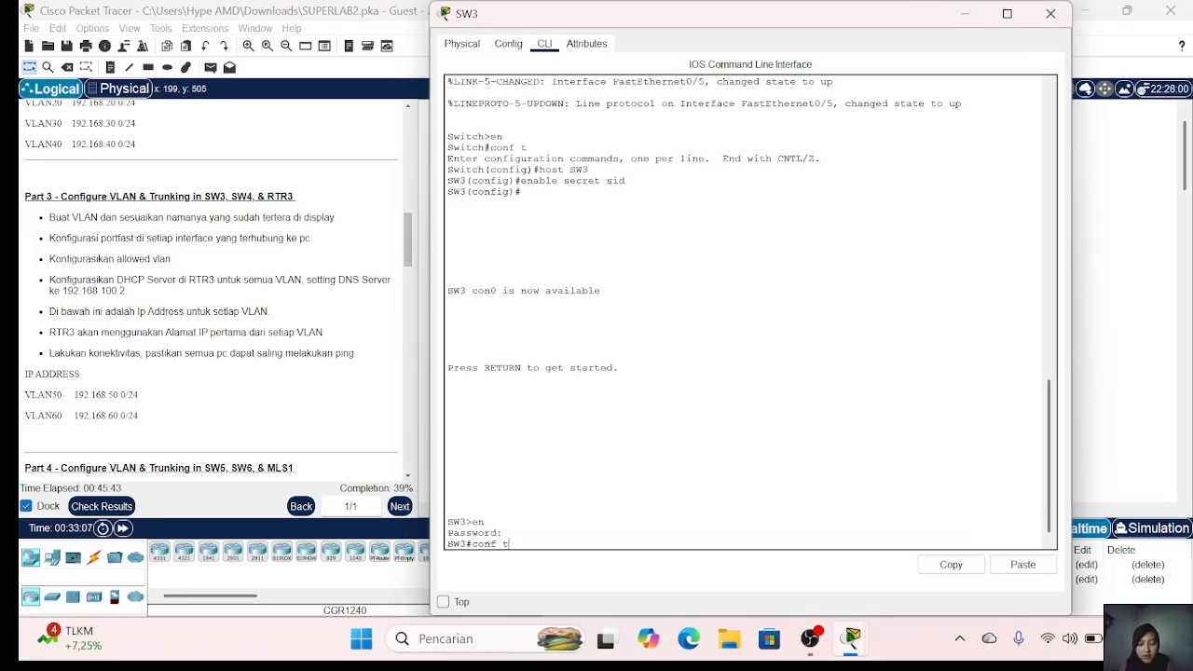
key("Return")
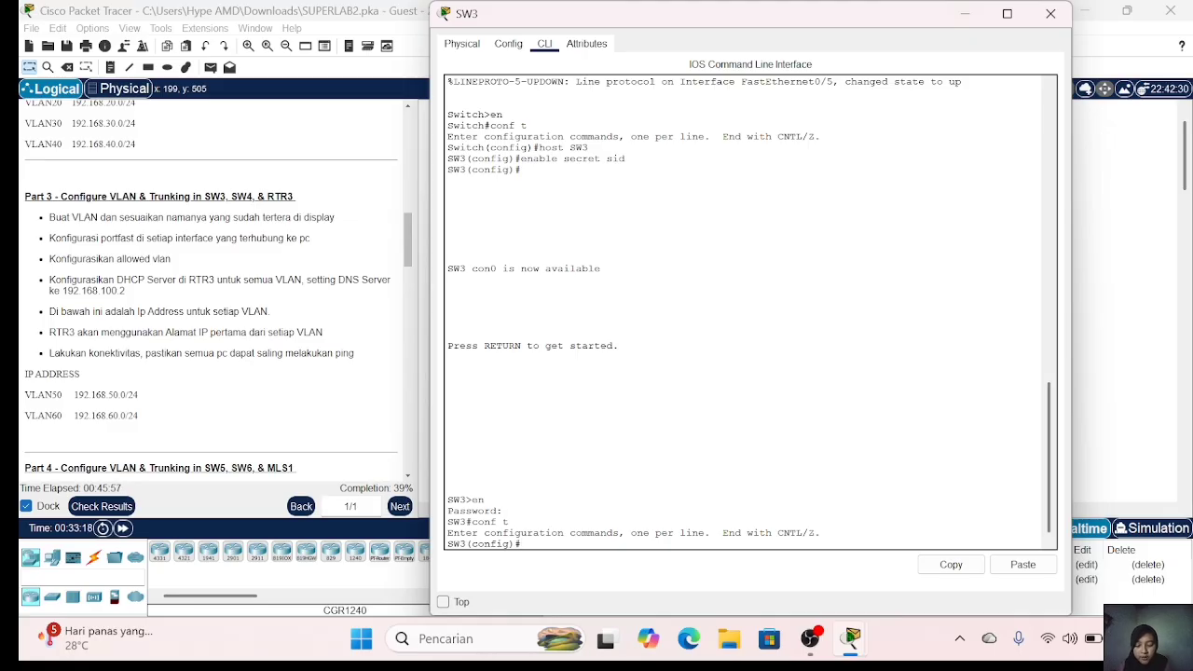
Step: Create VLANs 50 and 60, applying host VLAN50 and host VLAN60 after each
type("vlan 50")
key("Return")
type("host")
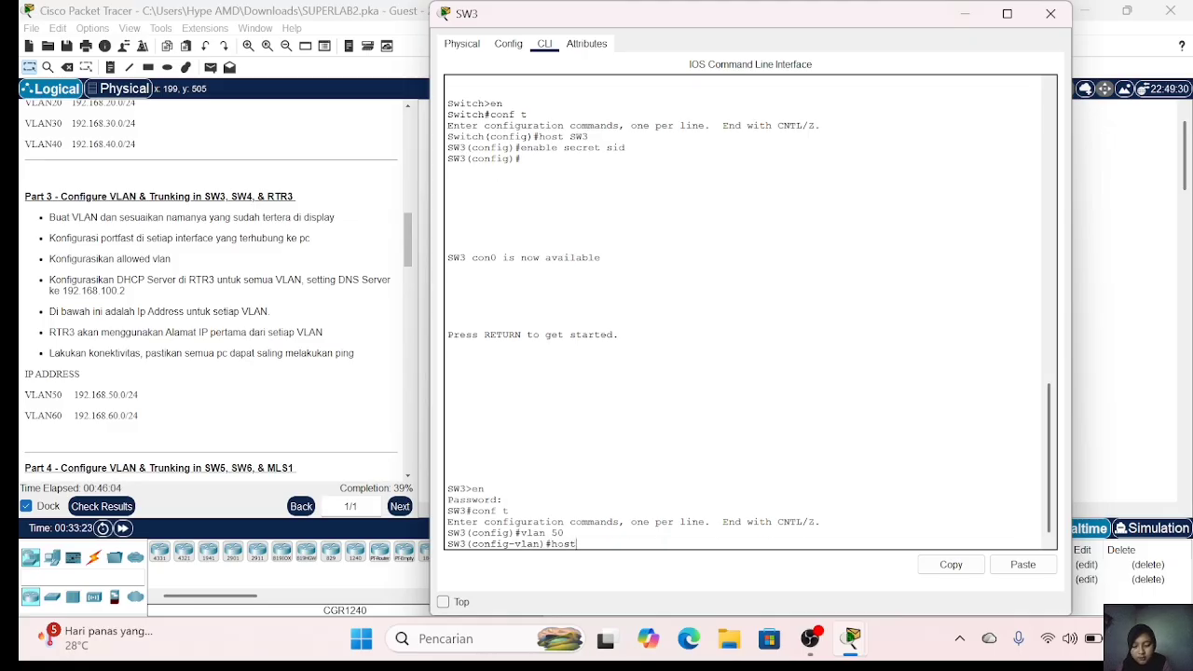
type(" VLAN50")
key("Return")
key("Up")
key("Up")
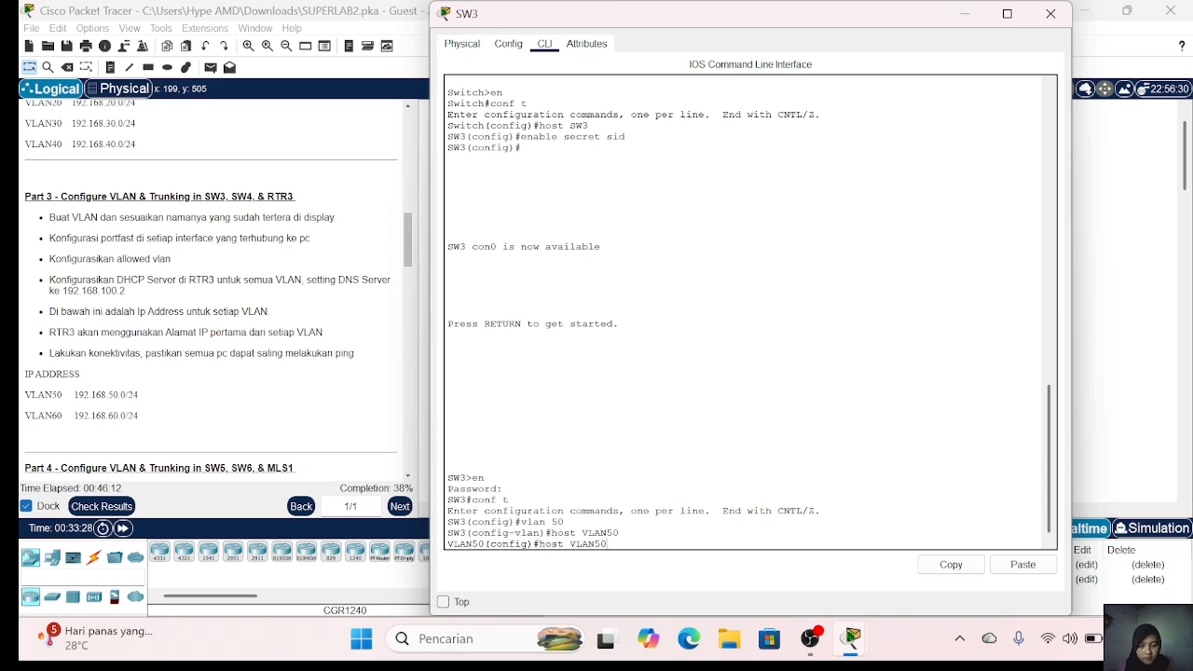
key("BackSpace")
key("BackSpace")
type("60")
key("Return")
key("Up")
key("Up")
key("Return")
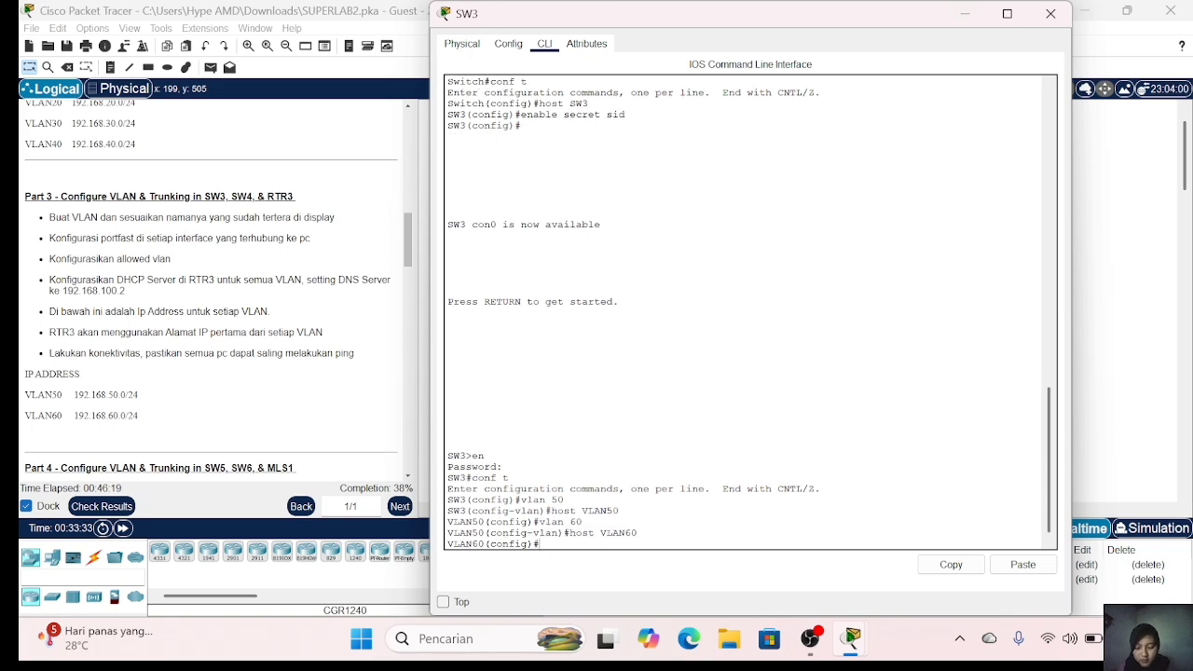
Step: Exit configuration mode and re-enter global configuration with conf t
type("ex")
key("Return")
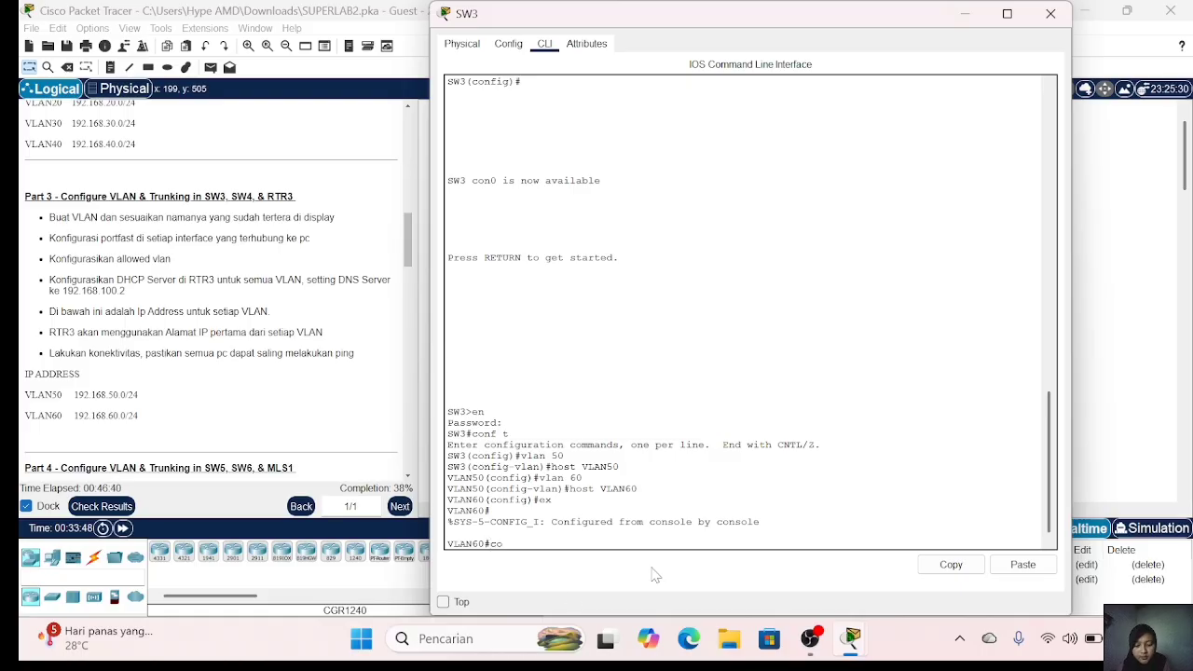
type("conf t")
key("Return")
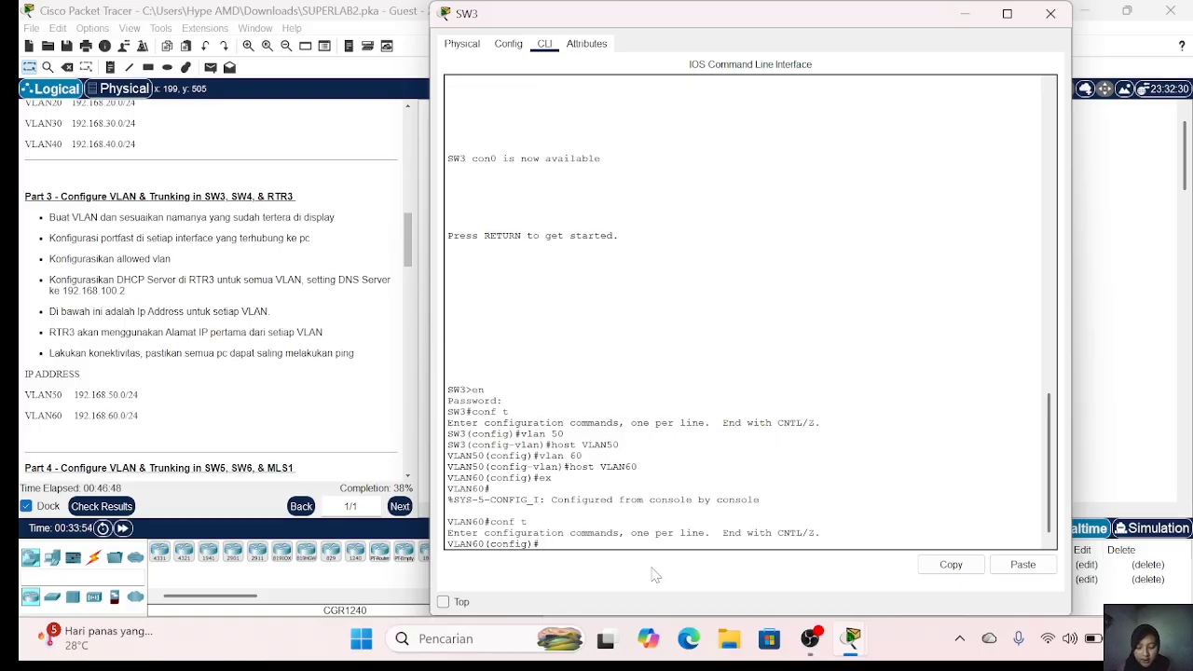
Step: Make ports Fa0/2-3 access ports in VLAN 50 with PortFast enabled
type("nge fa0/")
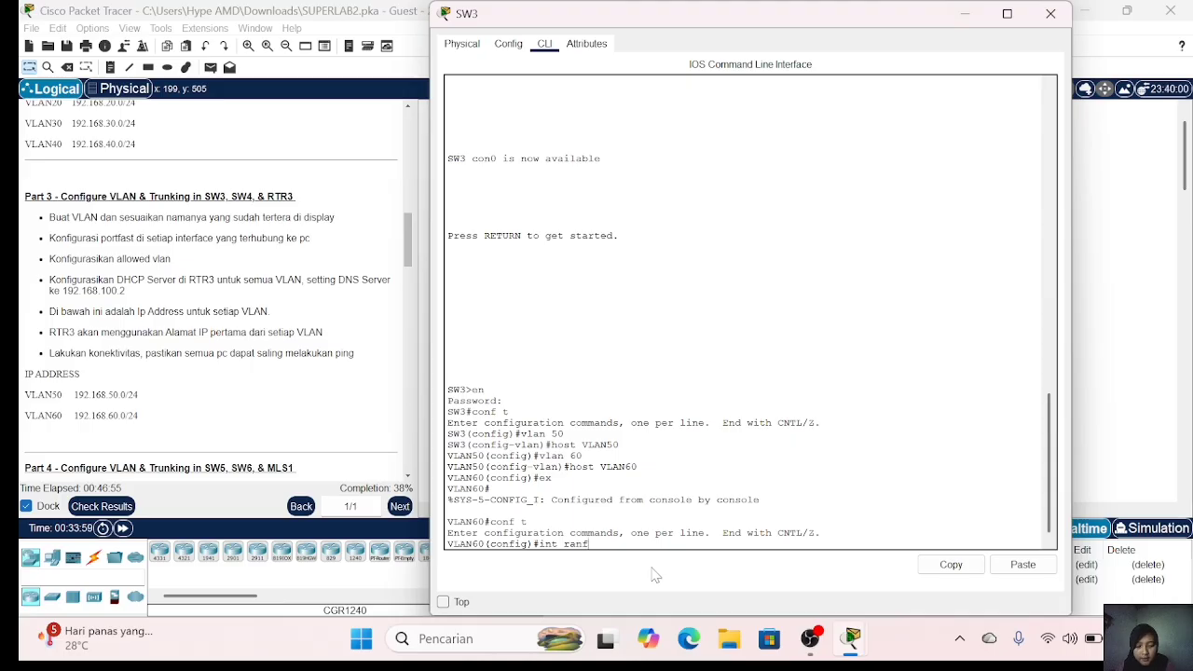
type("2-3")
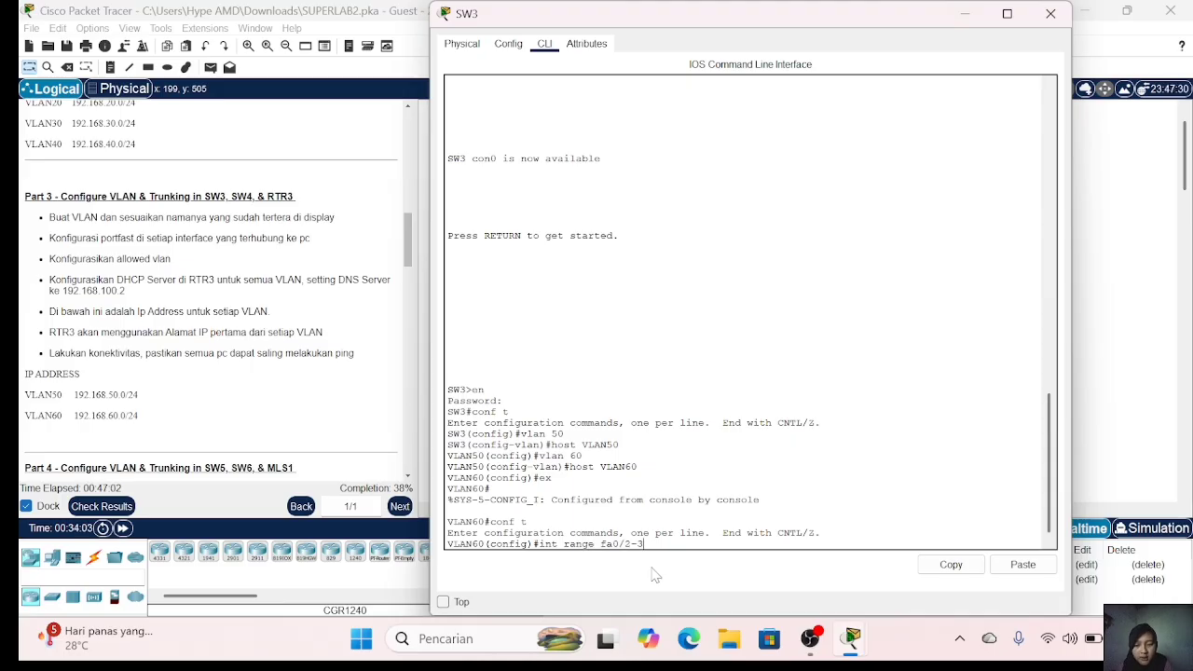
key("Return")
type("sw m a")
key("Return")
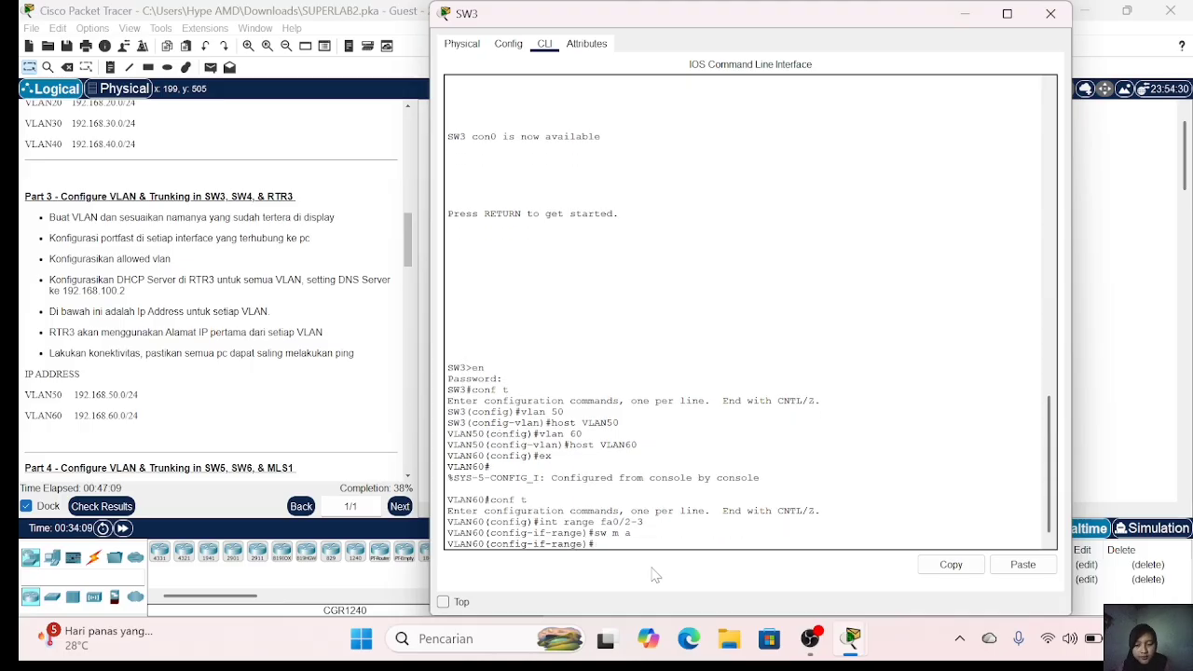
type("sw a vl")
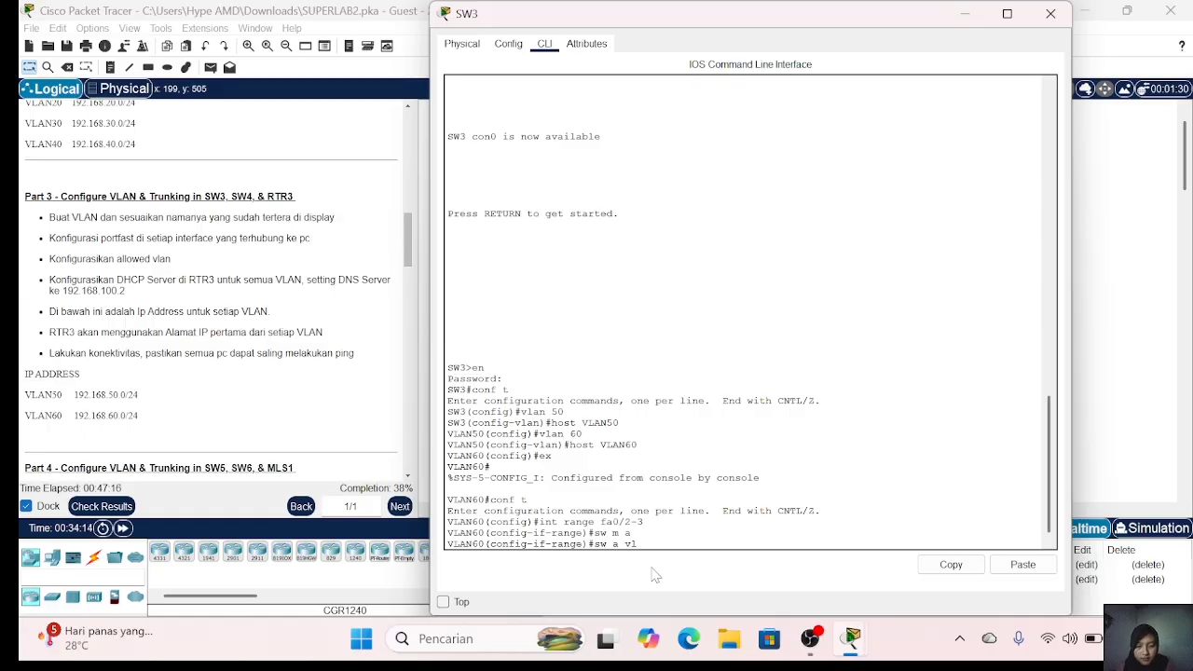
type(" 50")
key("Return")
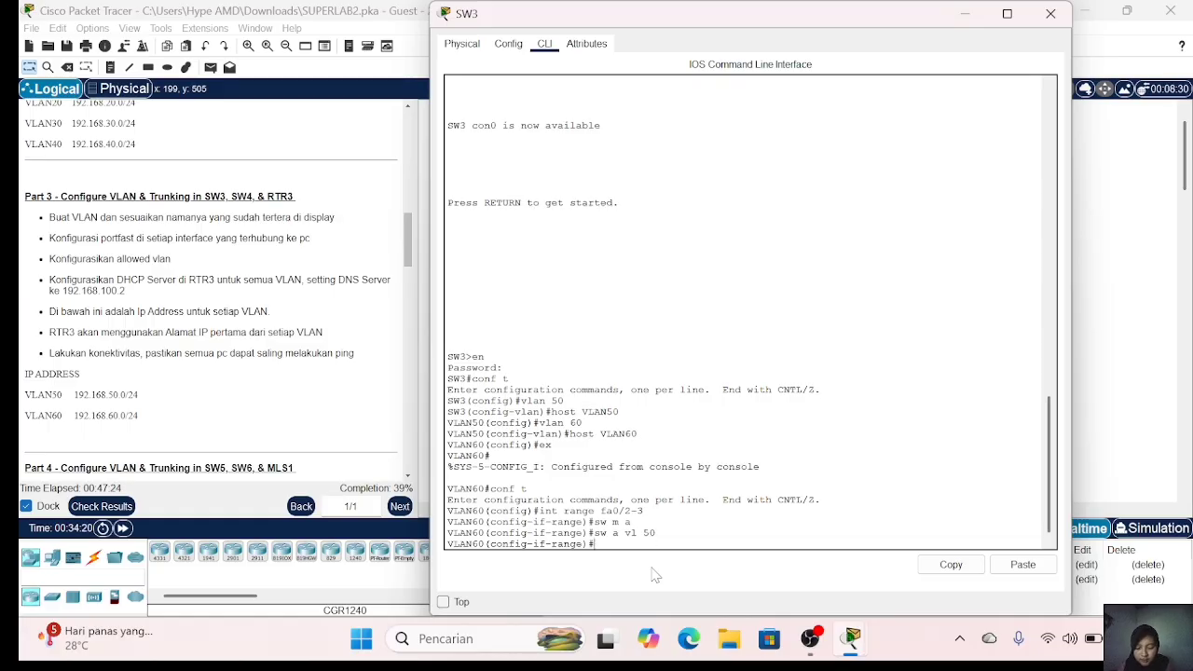
type("spa po")
key("Return")
type("ex")
key("Return")
Step: Make ports Fa0/4-5 access ports in VLAN 60 with PortFast enabled
type("i")
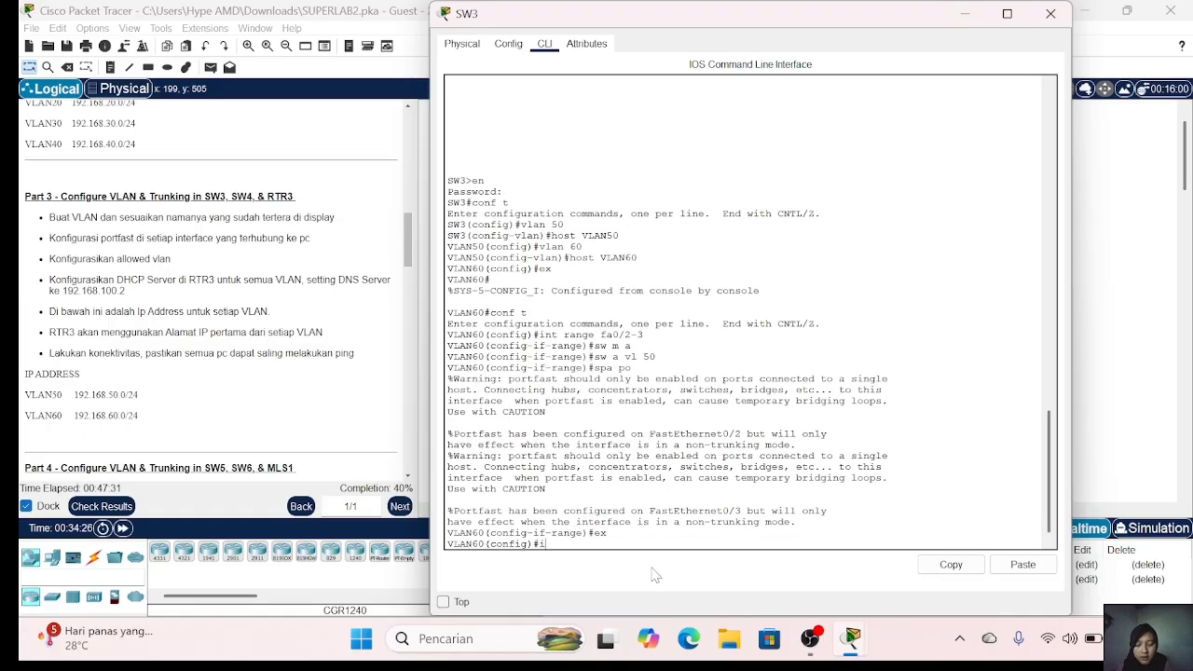
type("ntf r range fa0")
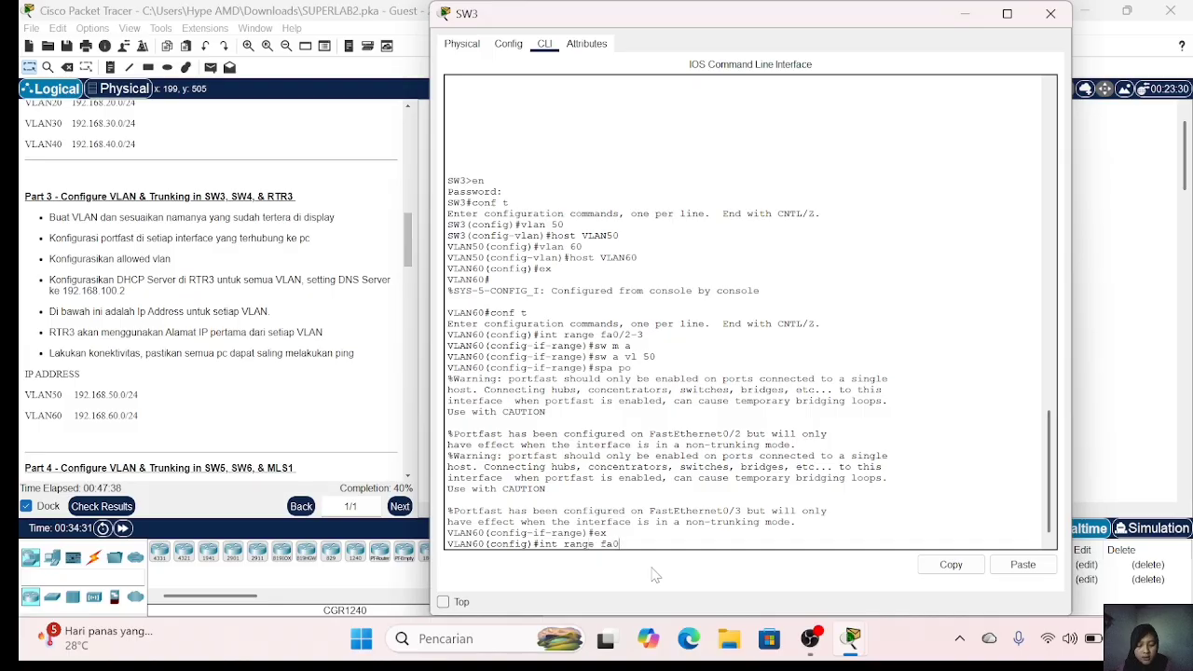
type("/4-5")
key("Return")
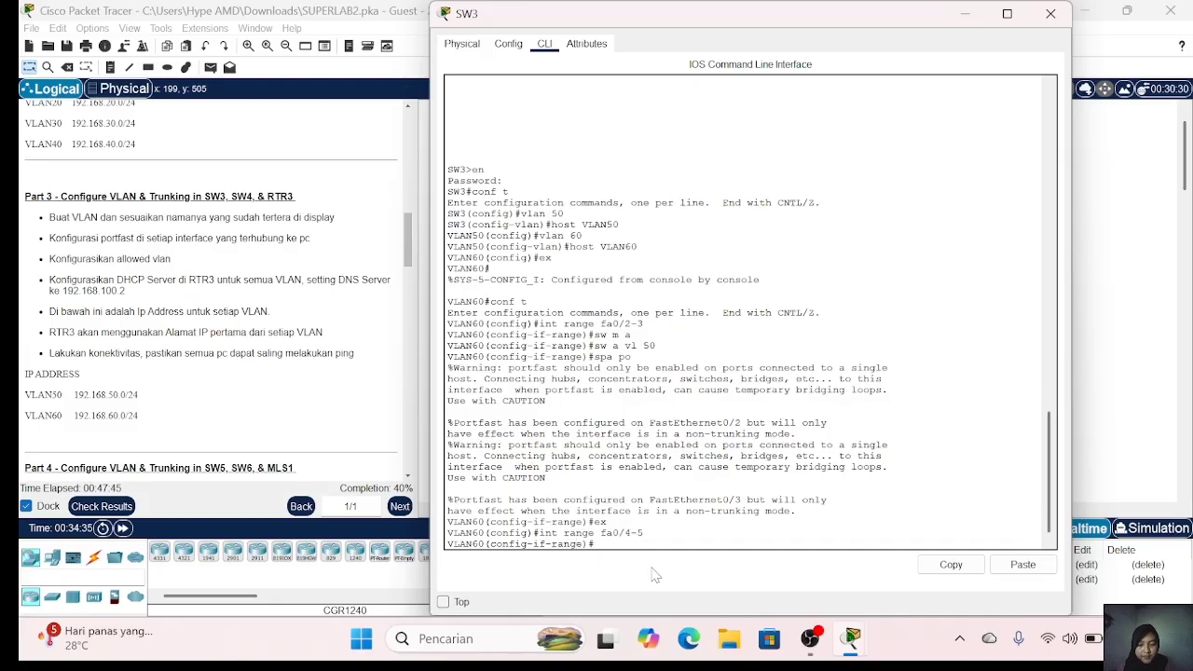
type("sw m a")
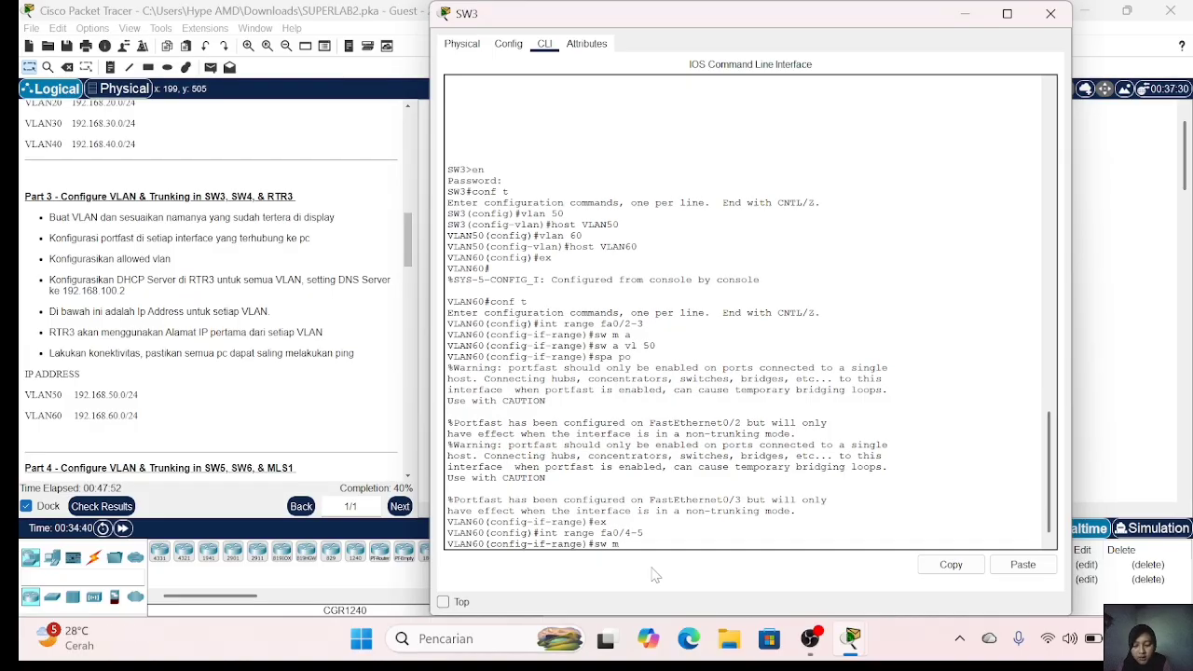
key("Return")
type("sw a vl 6")
type("0")
key("Return")
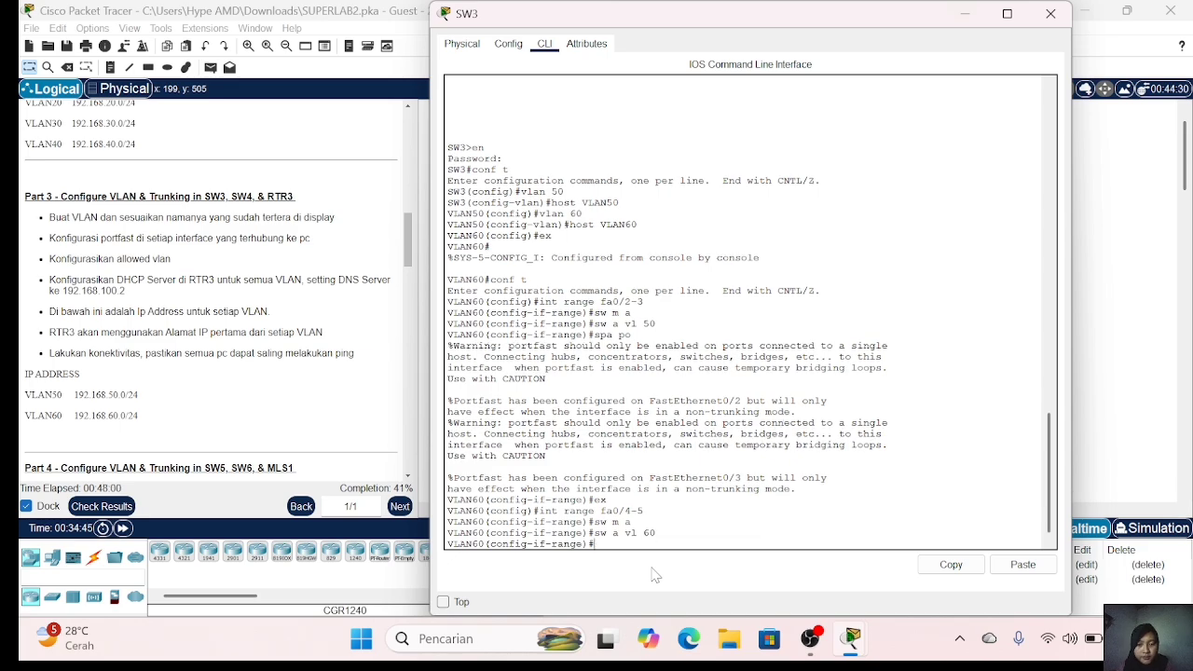
type("spa po")
key("Return")
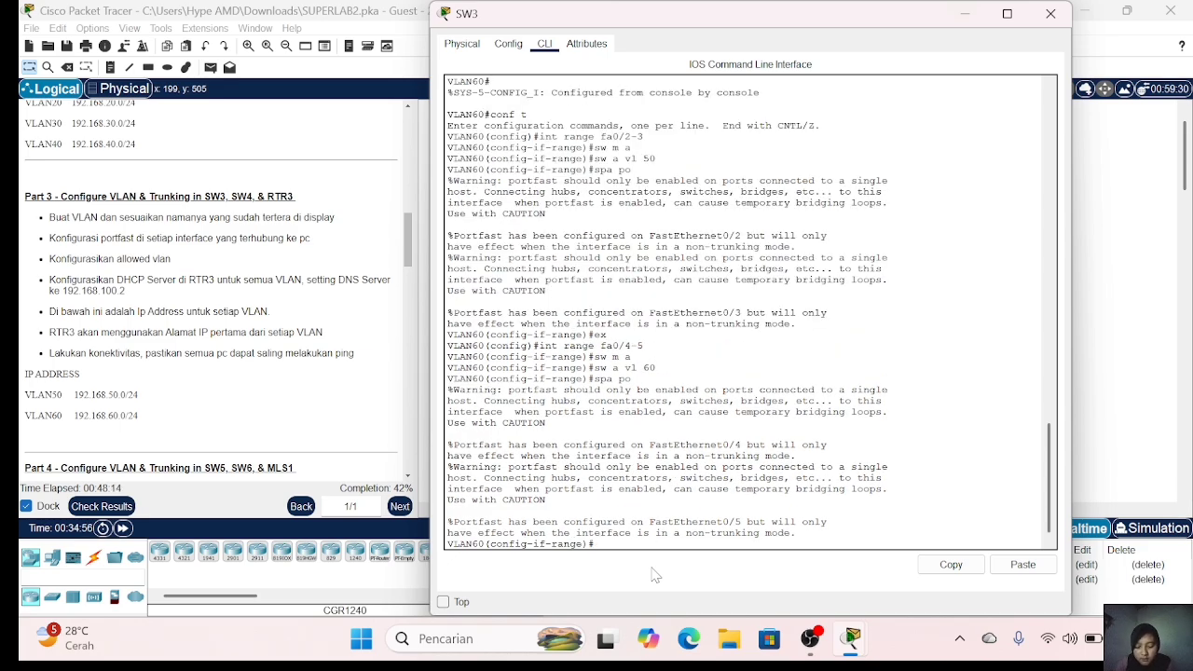
Step: Reopen SW3's CLI and make Fa0/6 a trunk allowing VLANs 50-60
left_click(1050, 15)
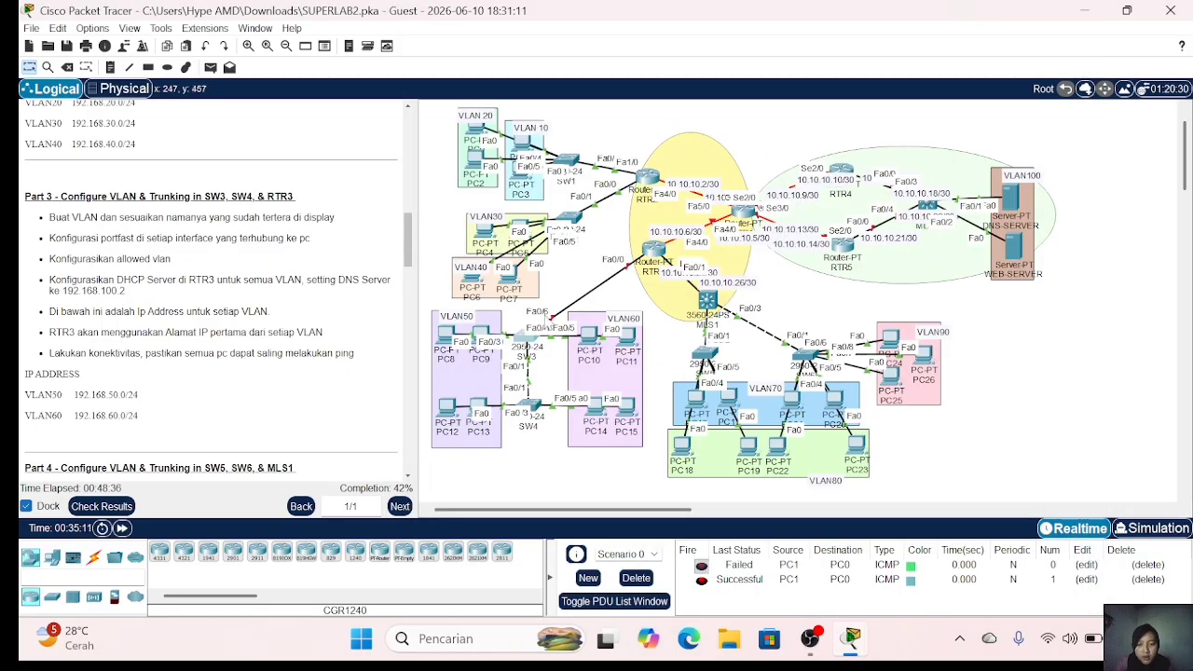
left_click(527, 342)
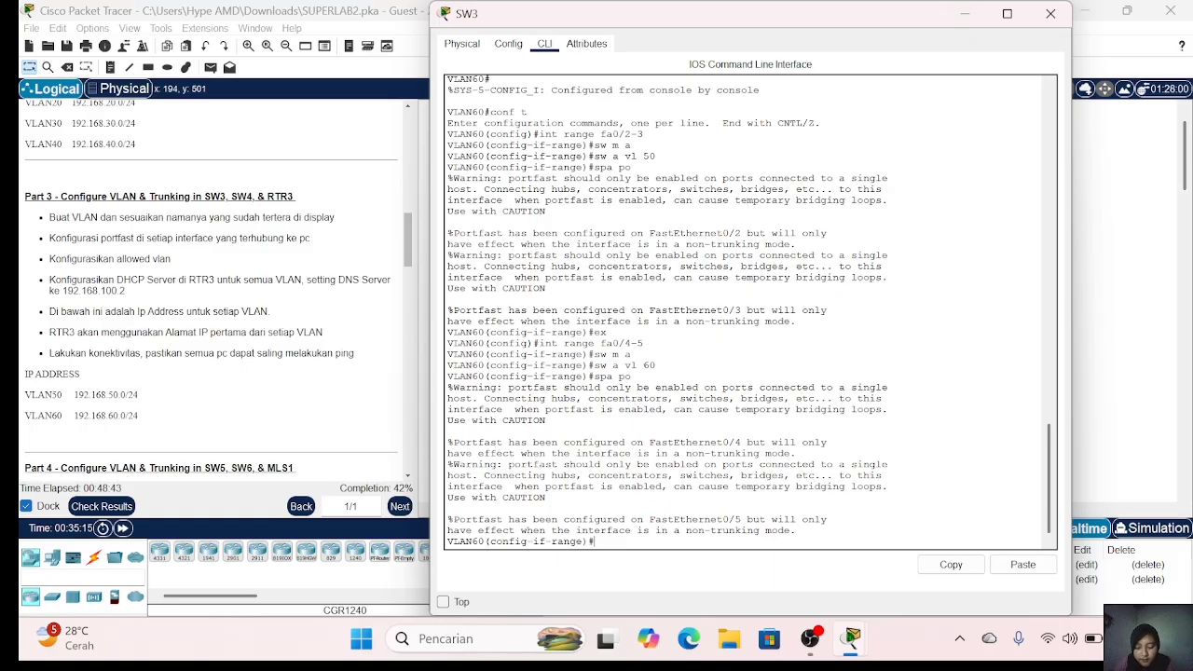
type("int fa0/6")
key("Return")
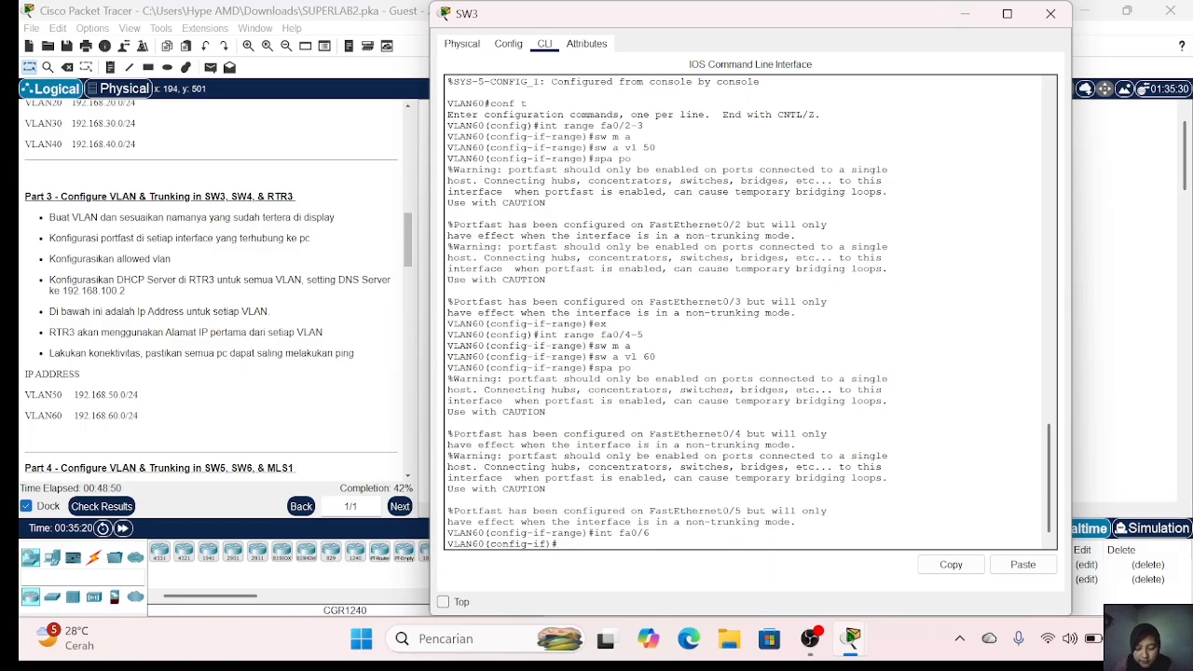
type("sw m t")
key("Return")
type("s")
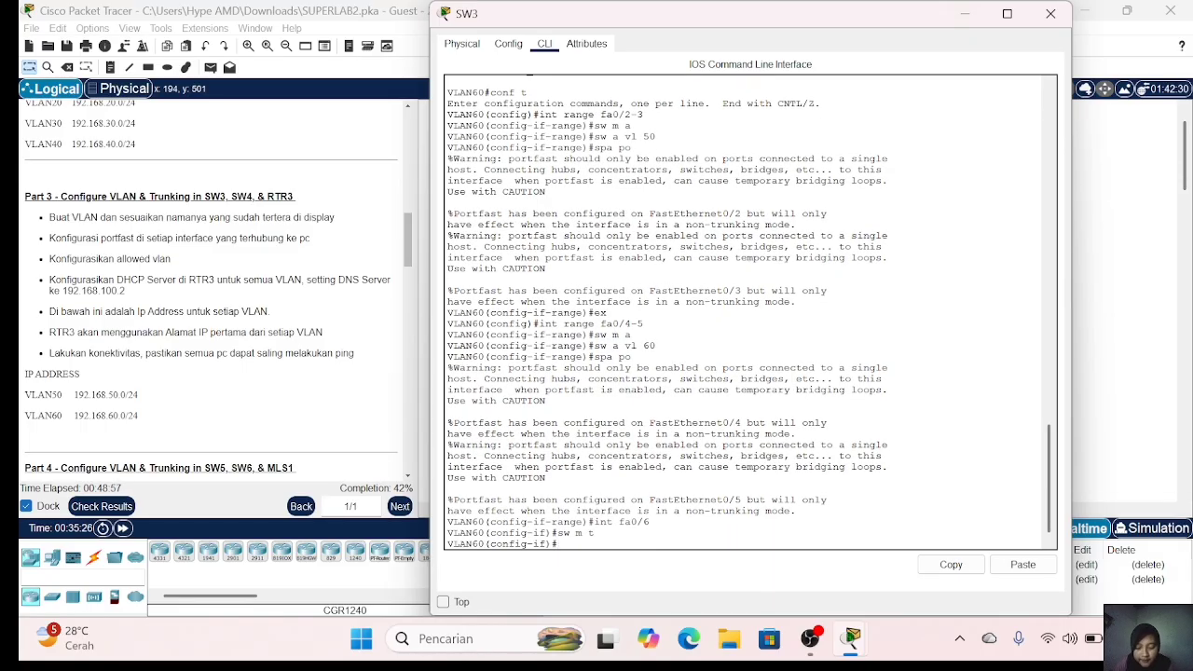
type("w t all vl")
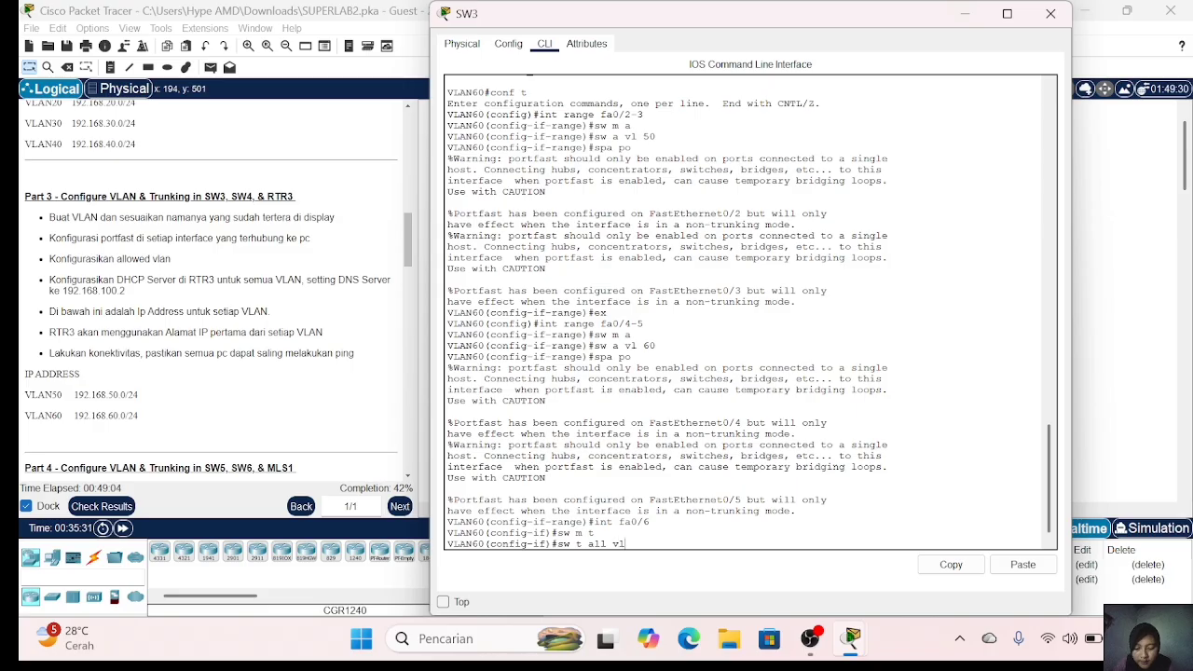
type(" 50-60")
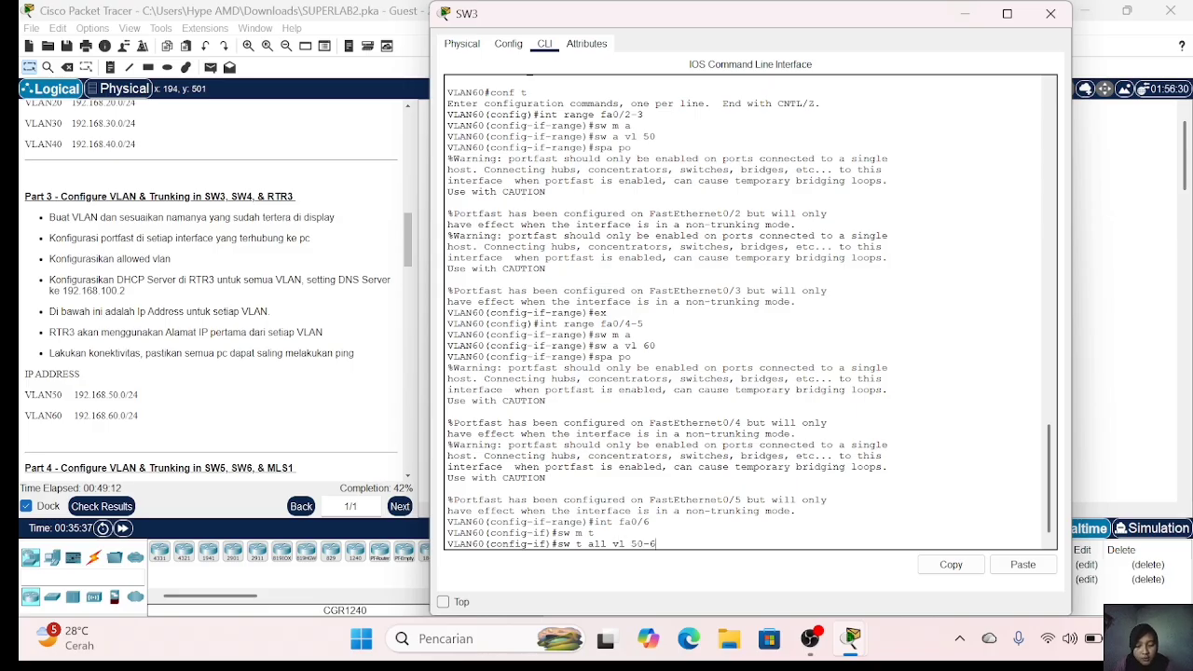
key("Return")
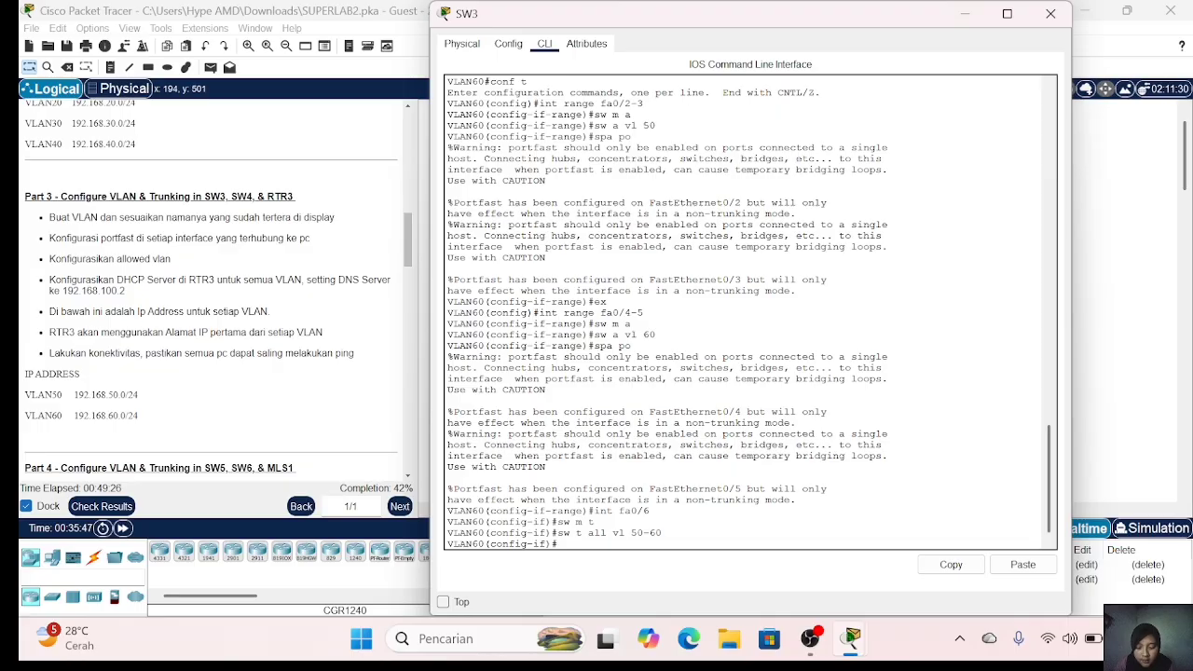
type("ex")
key("Return")
Step: Make Fa0/1 a trunk allowing VLANs 50-60, then close the SW3 window
type("int fa0/1")
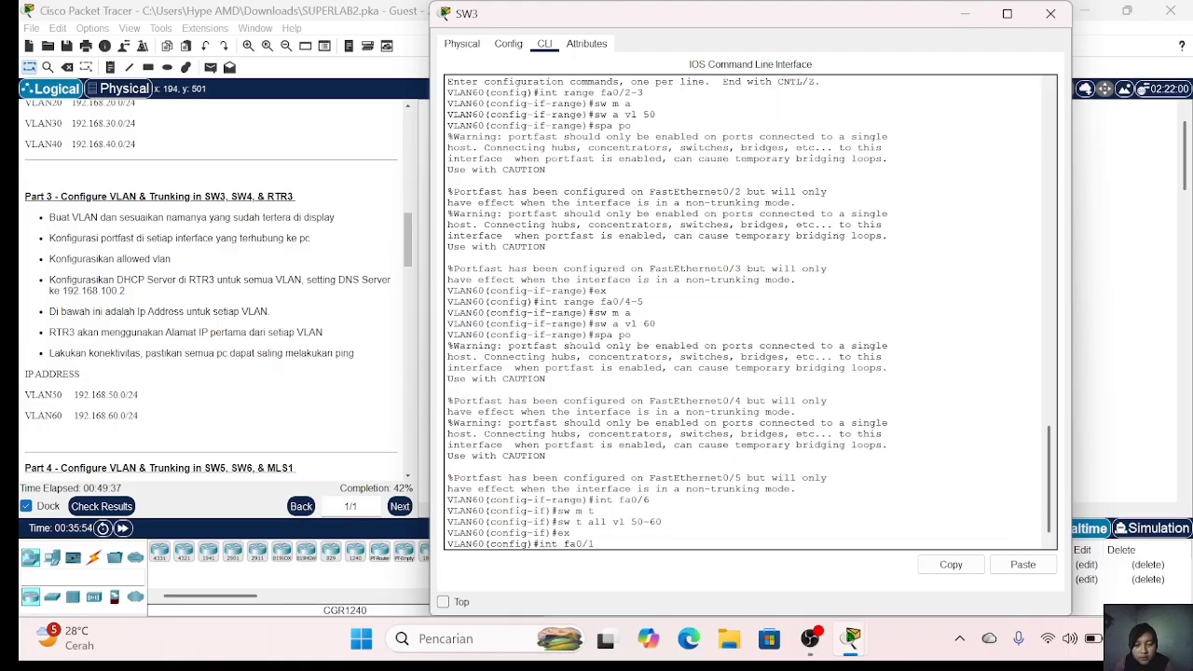
key("Return")
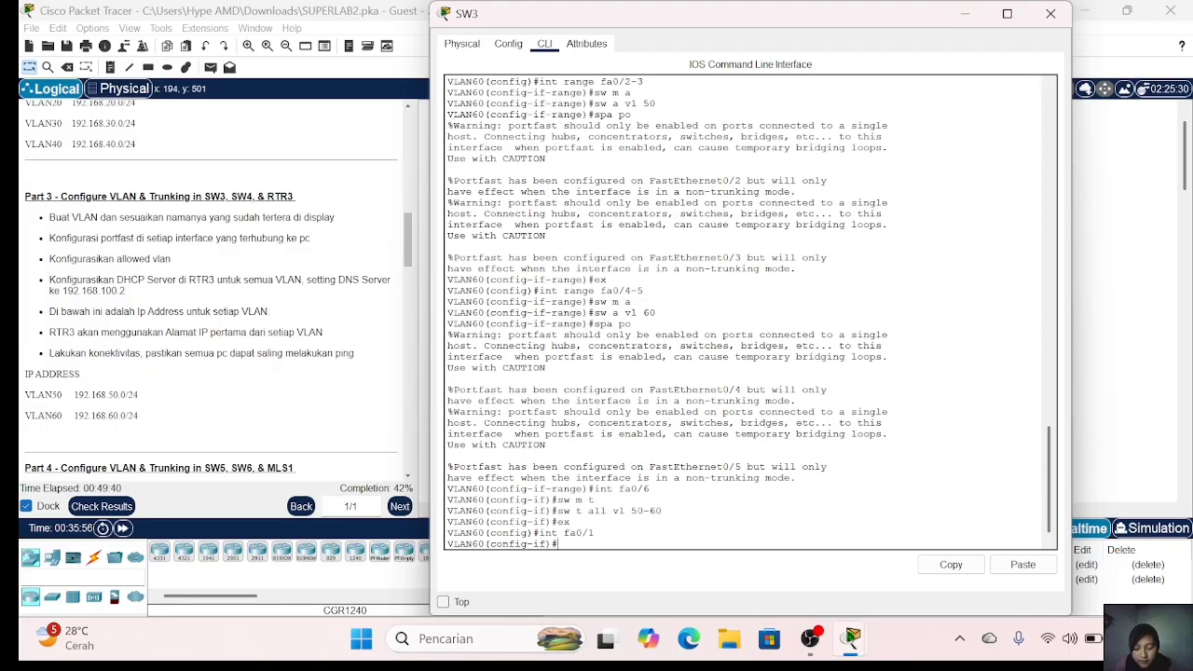
type("sw m t")
key("Return")
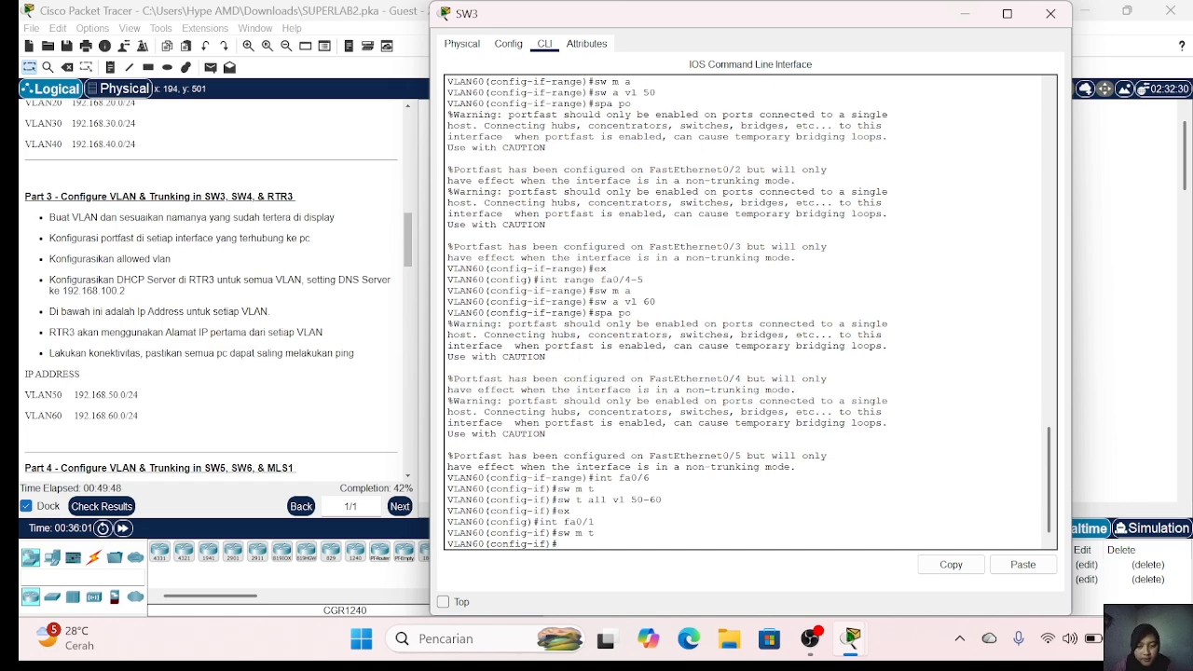
type("sw t all v")
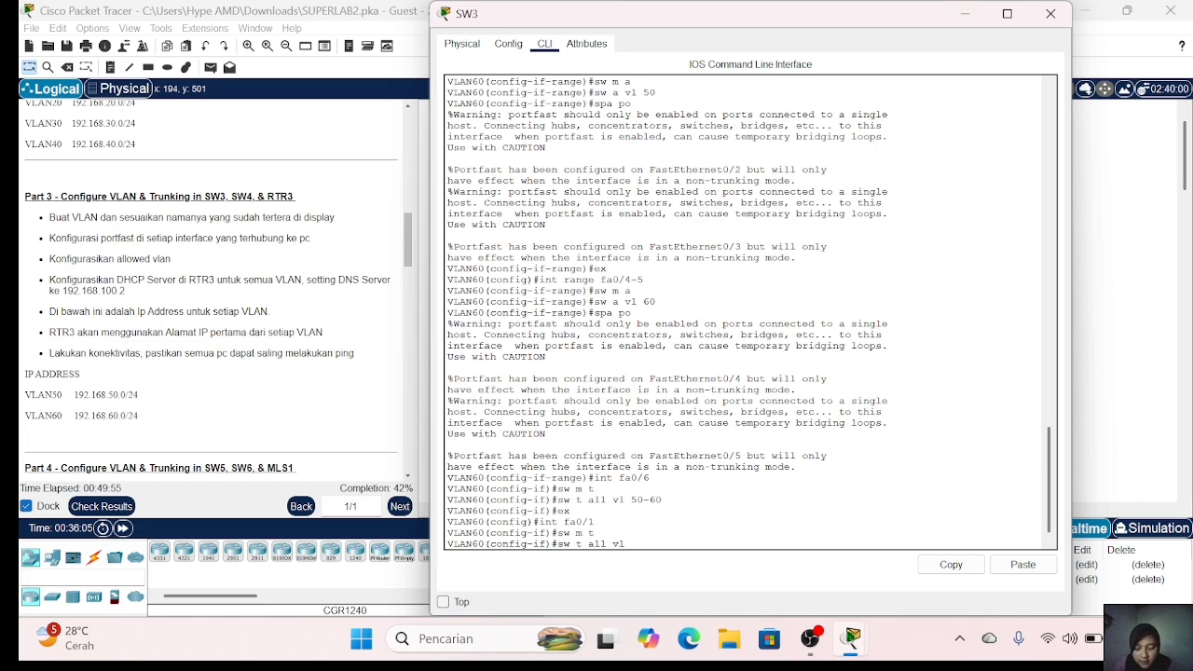
type("l")
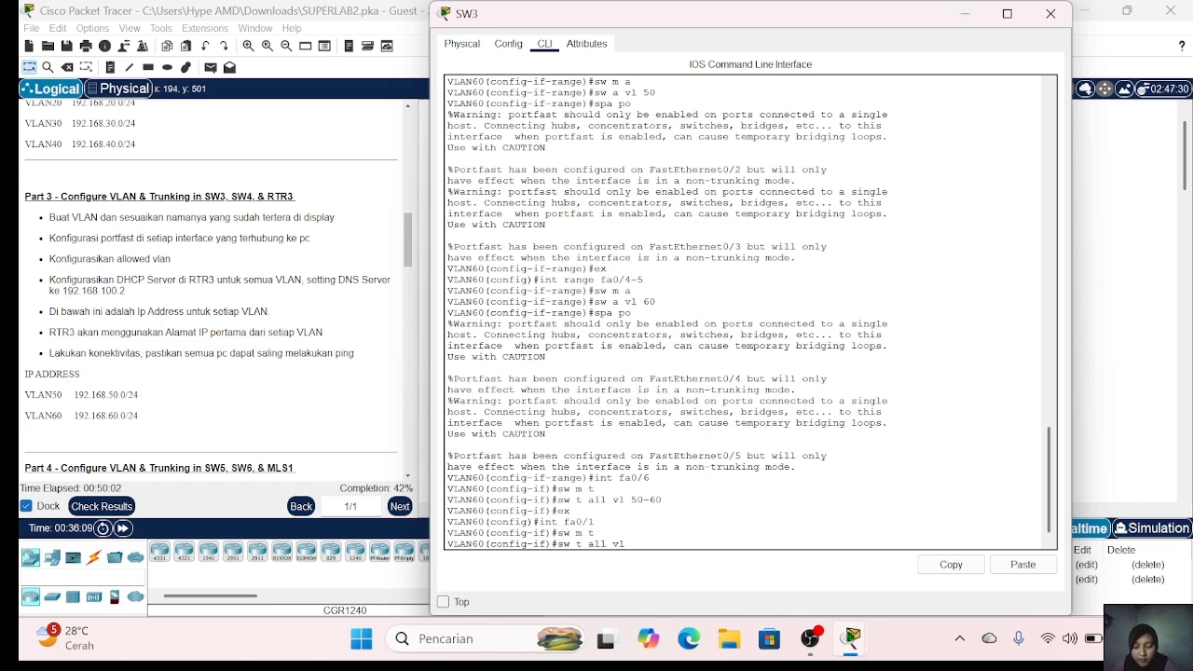
type(" 50-60")
key("Return")
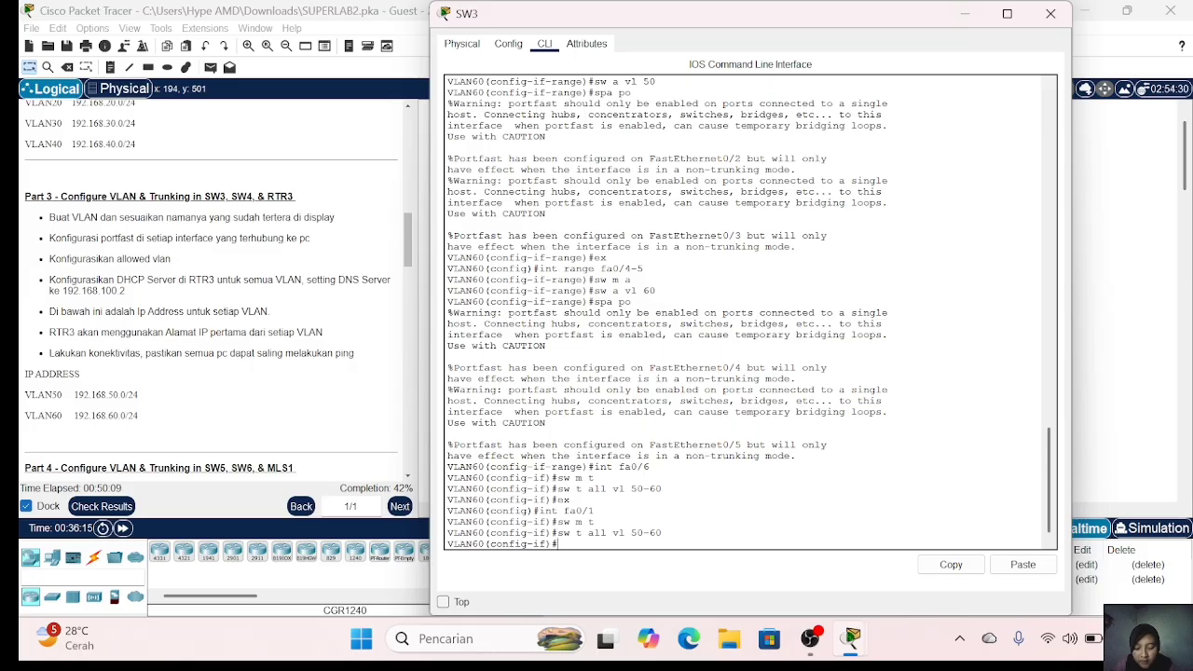
left_click(1050, 13)
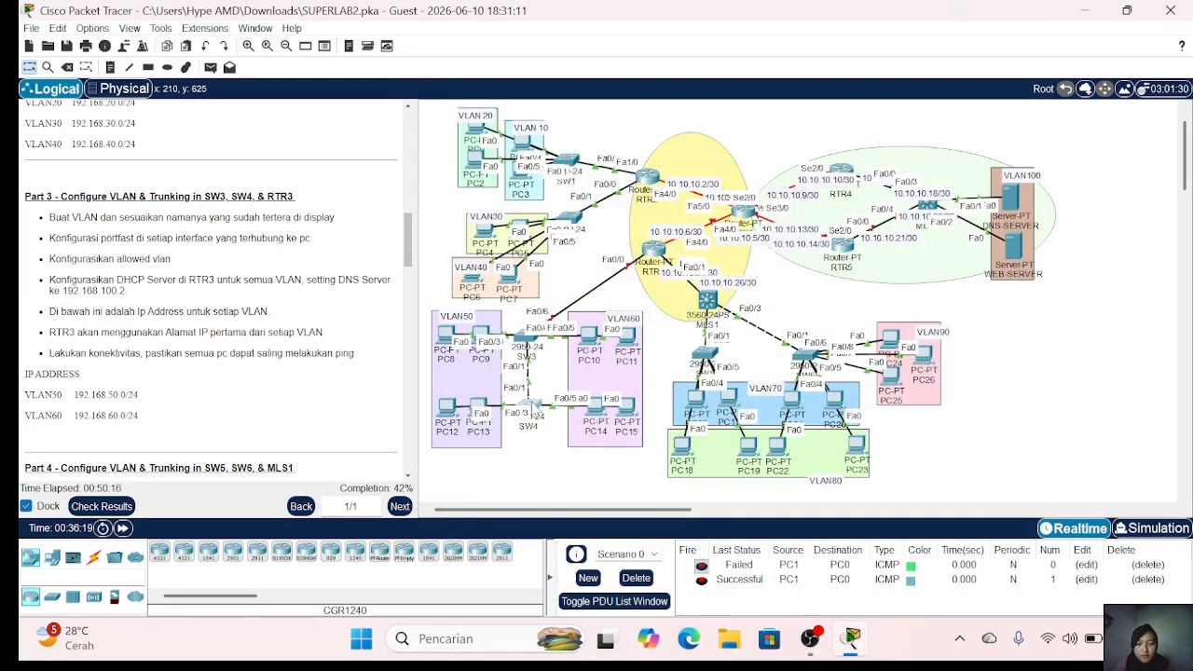
Step: Open SW4's CLI, enter privileged mode with the enable password, then global configuration
left_click(530, 410)
key("Return")
type("en")
key("Return")
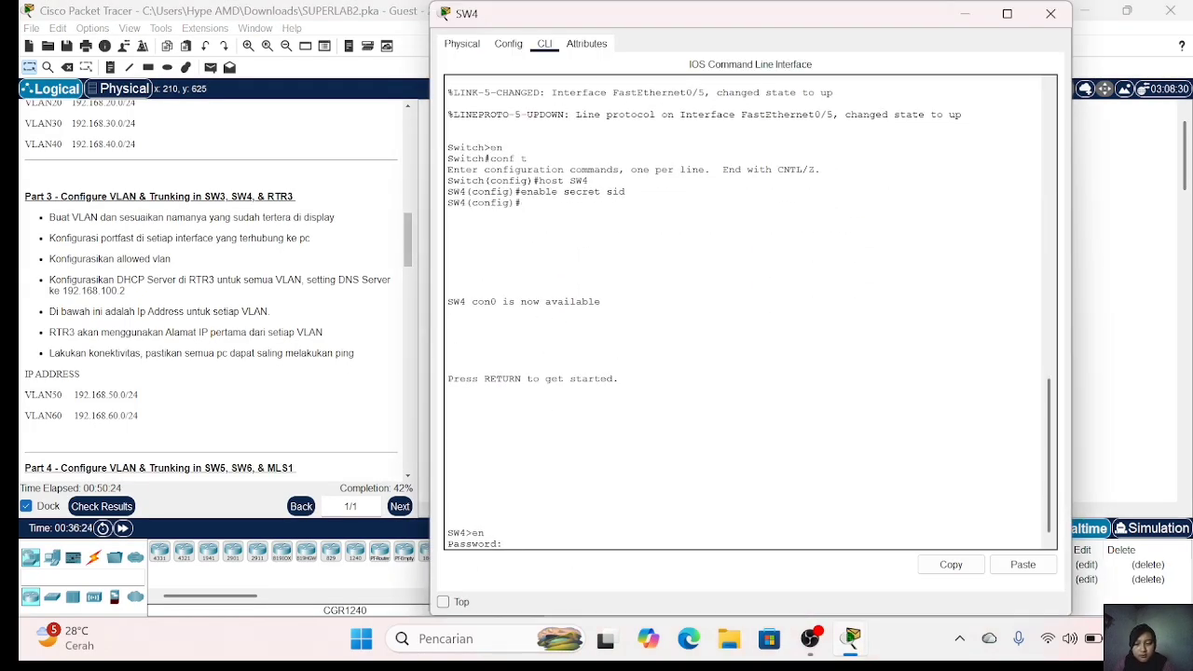
type("sid")
key("Return")
type("conf t")
key("Return")
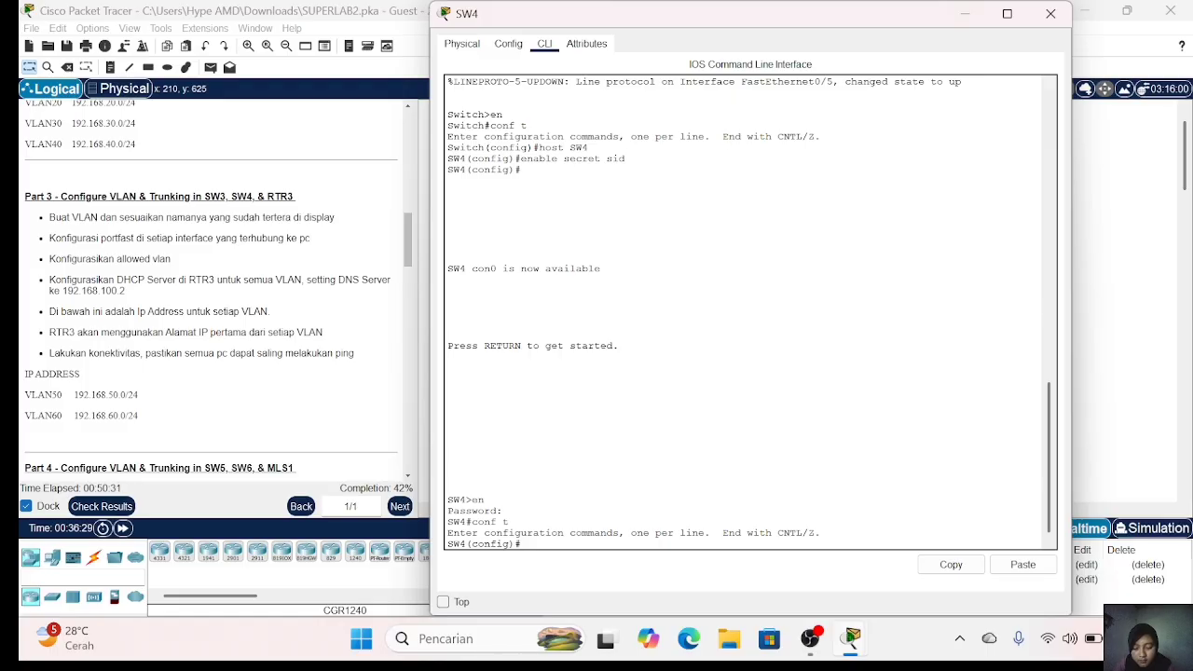
Step: Create VLANs 50 and 60 on SW4 with host VLAN50 and host VLAN60 commands
type("vlan 50")
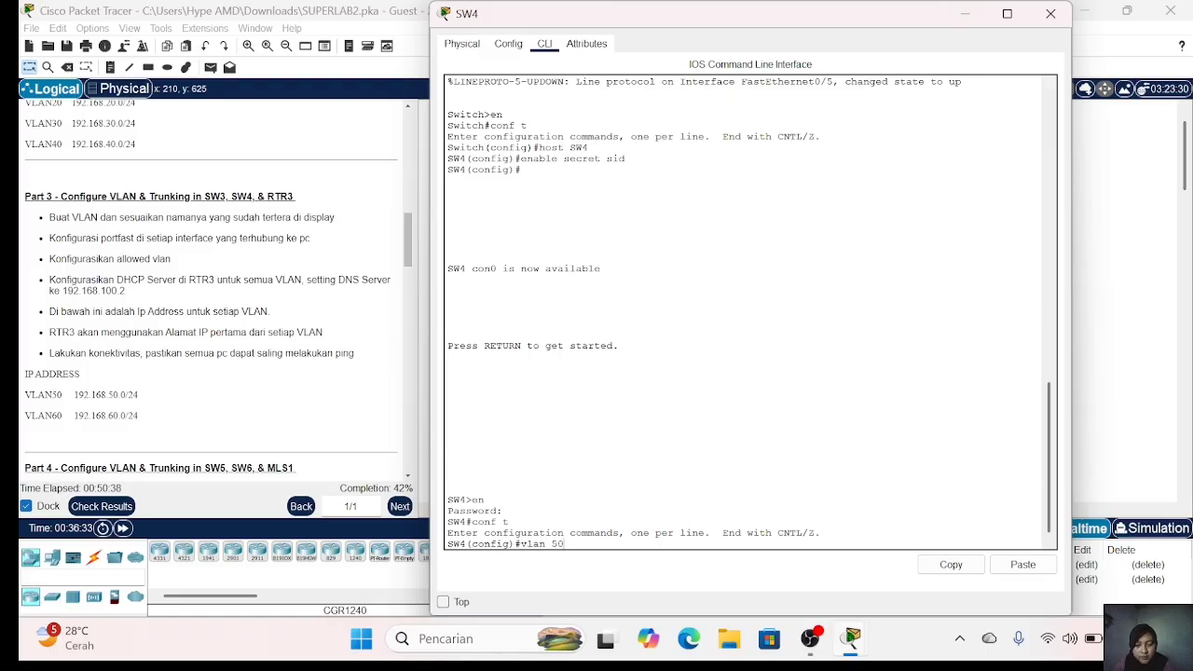
key("Return")
type("nod")
key("BackSpace")
type("st VLA")
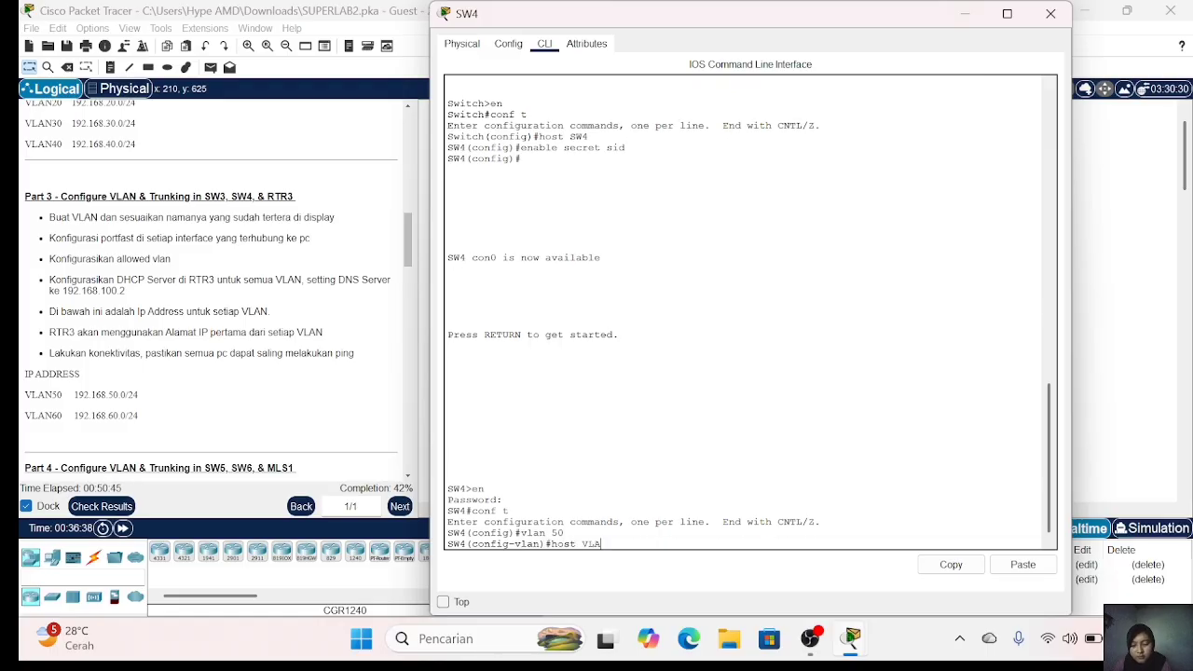
type("N50")
key("Return")
type("vlan 60")
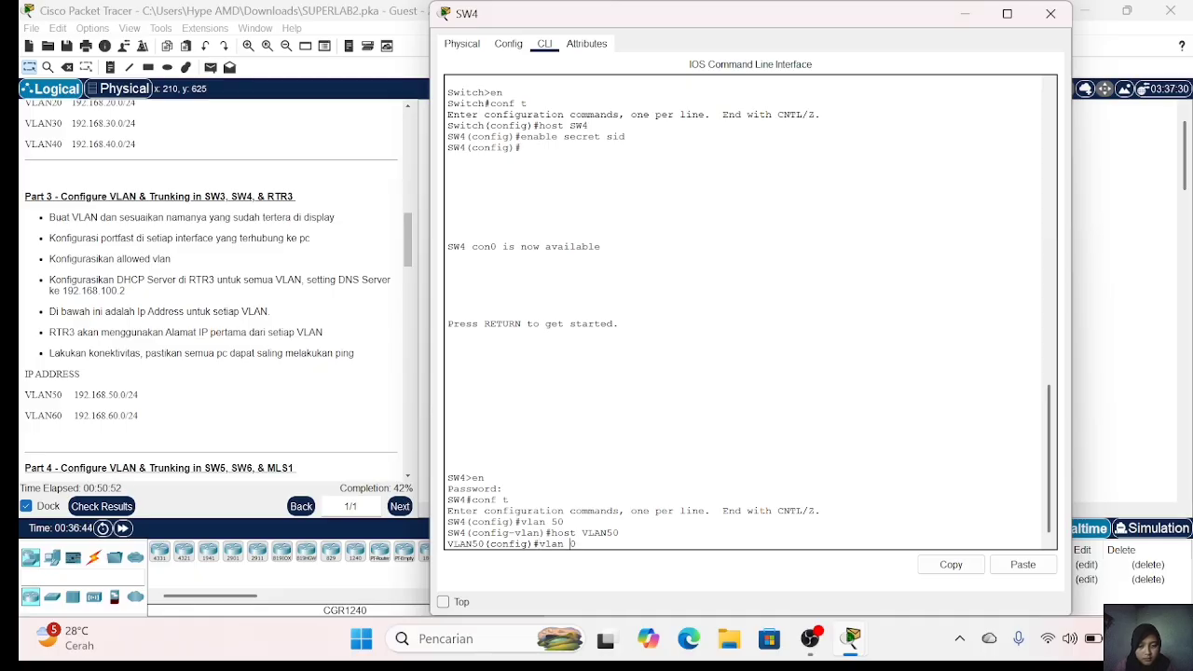
key("Return")
type("host VLAN50")
key("BackSpace")
key("BackSpace")
type("60")
key("Return")
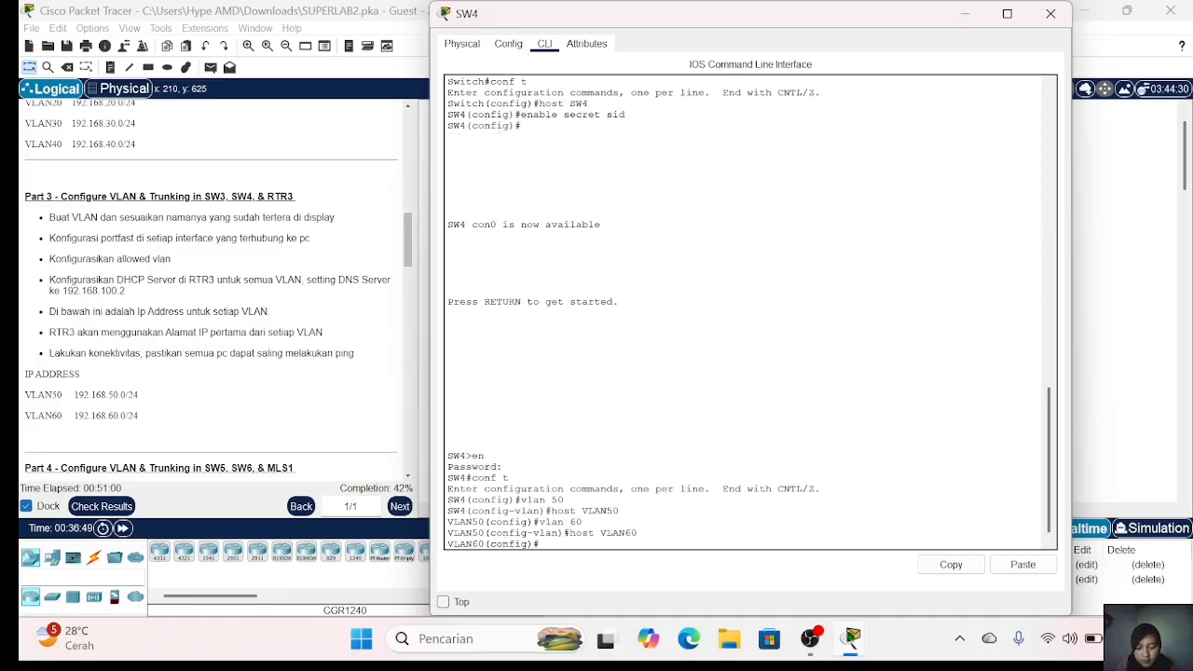
type("ex")
key("Return")
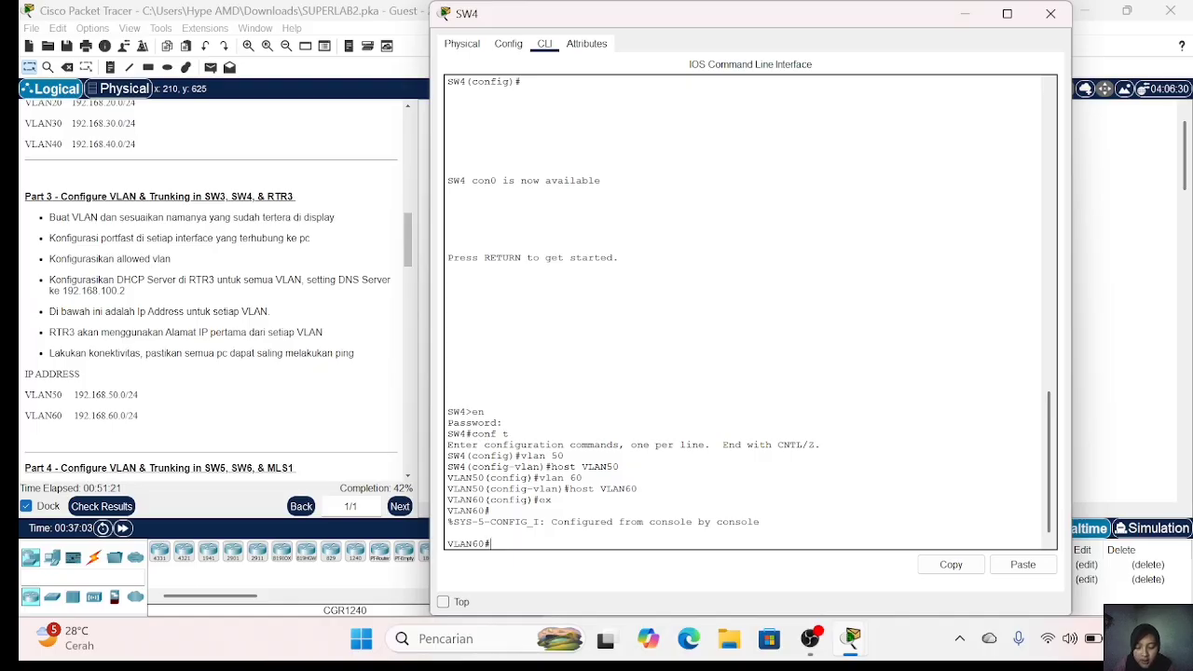
Step: Recover from the failed interface range command by re-entering global configuration mode
type("int ra")
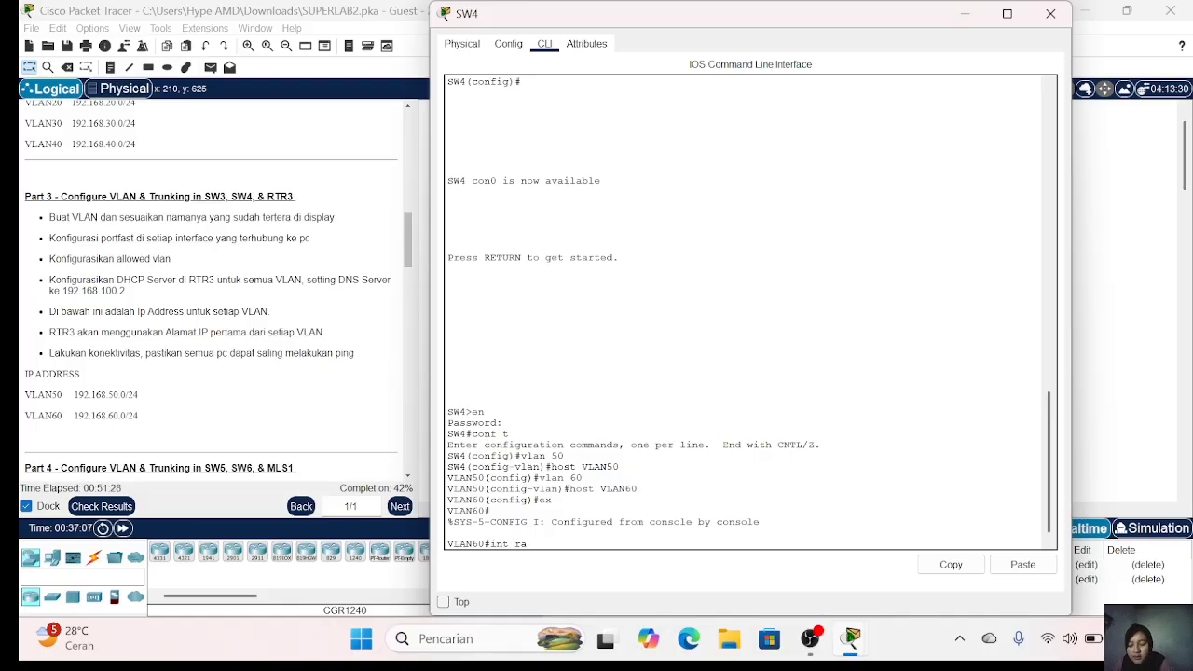
type("nge fa0/2-3")
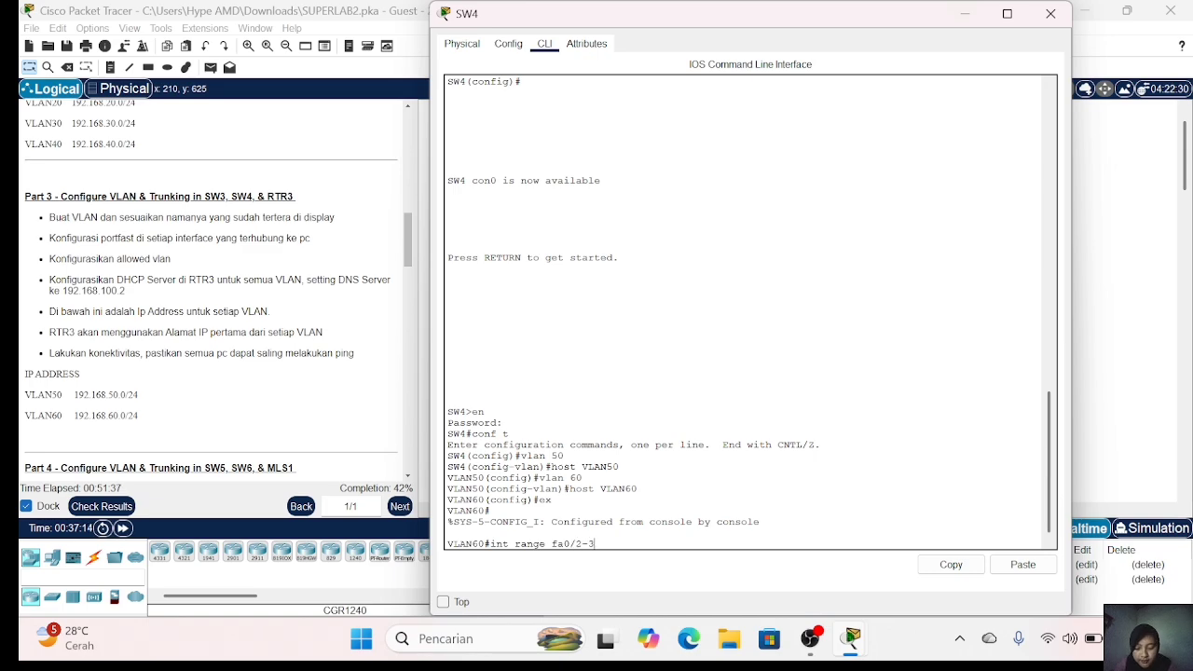
key("Return")
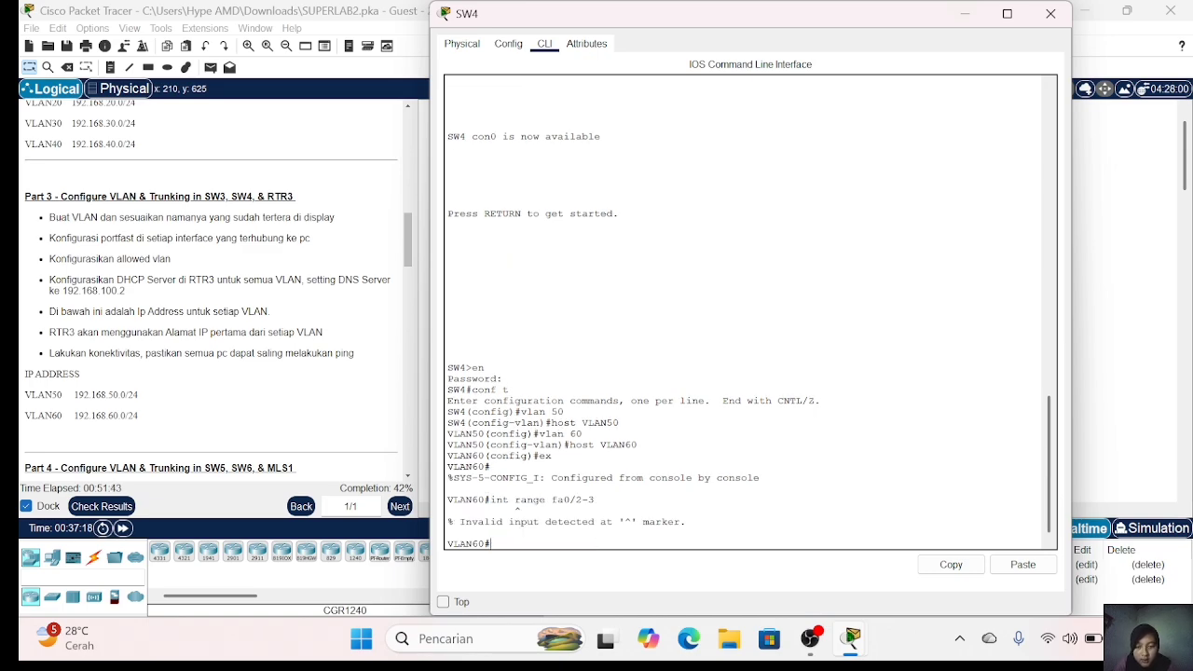
type("int range f")
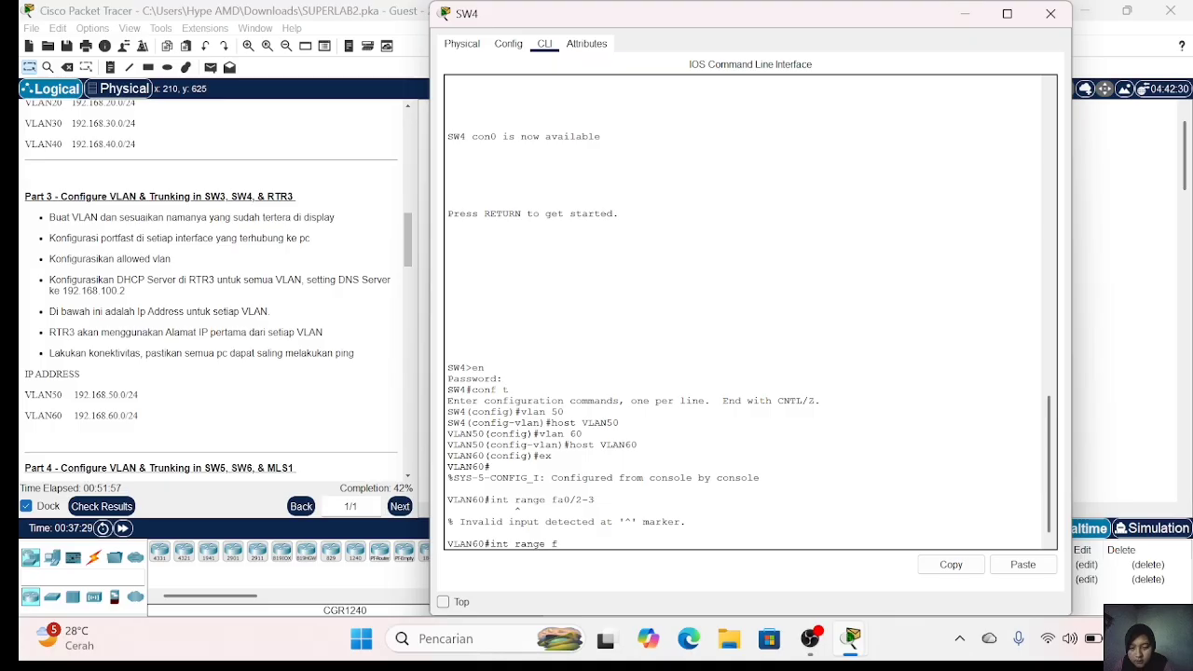
type("a0/2-3")
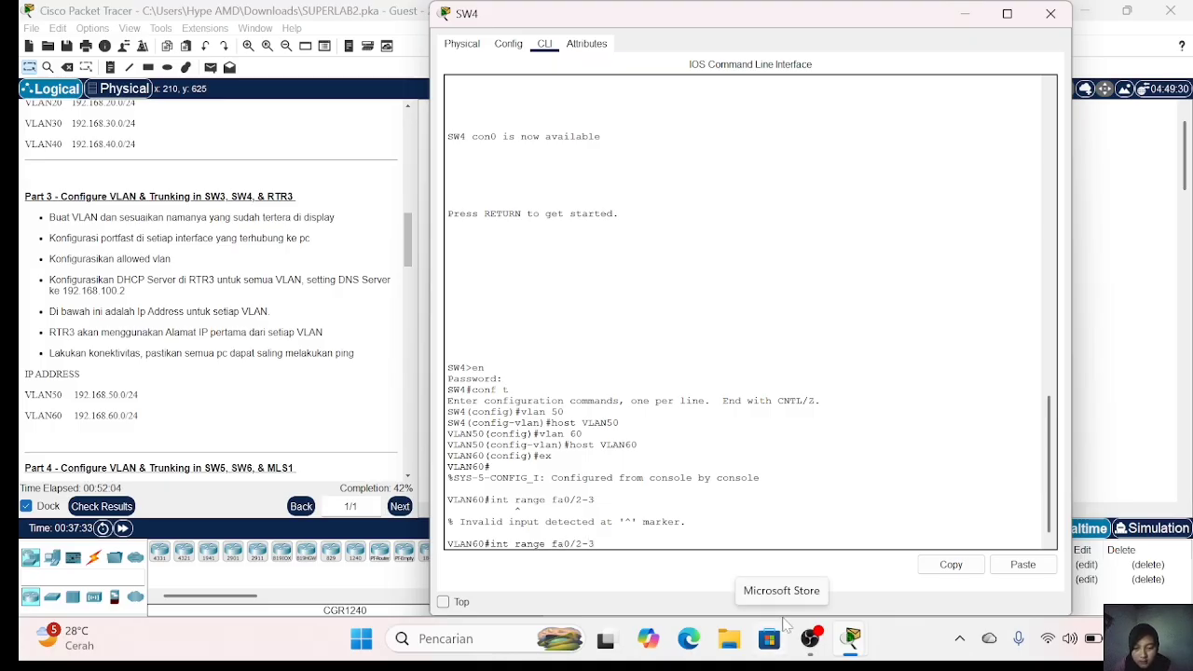
key("BackSpace")
key("BackSpace")
key("BackSpace")
key("BackSpace")
key("BackSpace")
key("BackSpace")
key("BackSpace")
key("BackSpace")
key("BackSpace")
key("BackSpace")
key("BackSpace")
key("BackSpace")
key("BackSpace")
key("BackSpace")
key("BackSpace")
key("BackSpace")
key("BackSpace")
type("conf t")
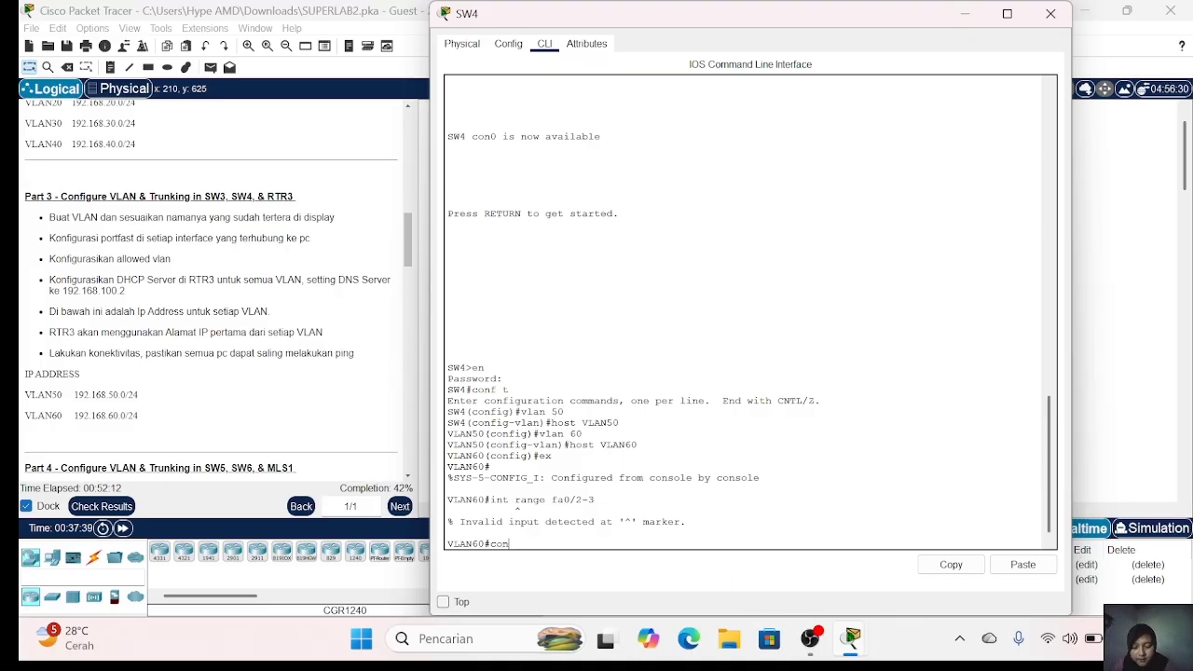
key("Return")
Step: Make SW4 ports Fa0/2-3 access ports in VLAN 50 with PortFast
type("int range fa0/2-3")
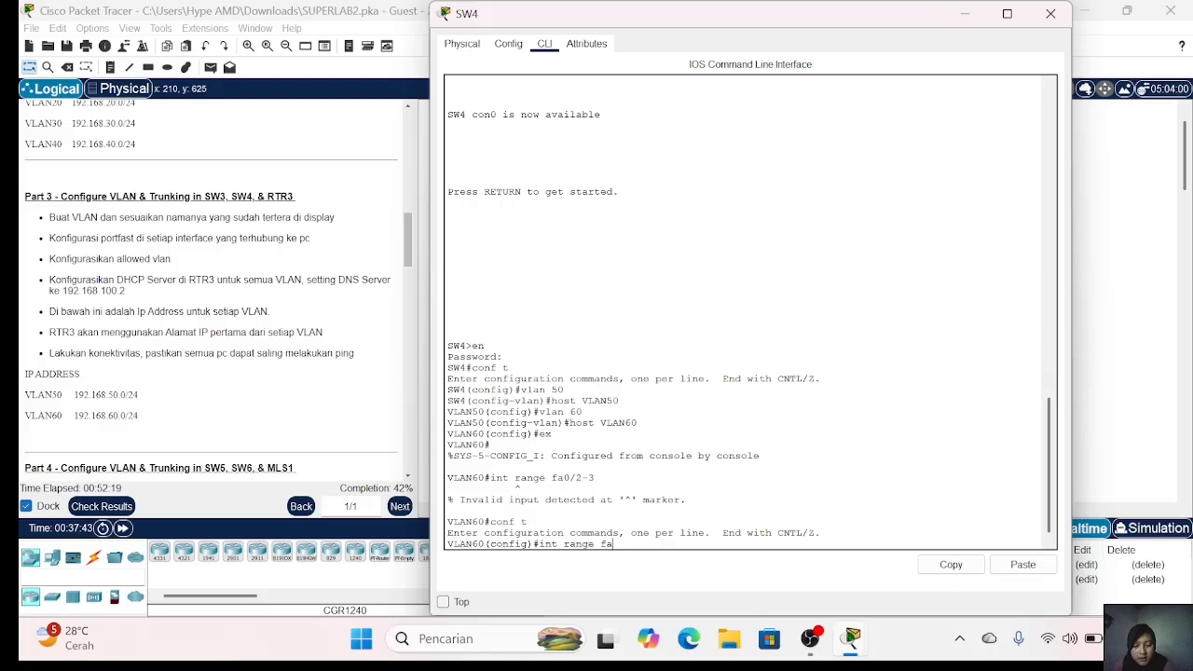
key("Return")
type("sw m a")
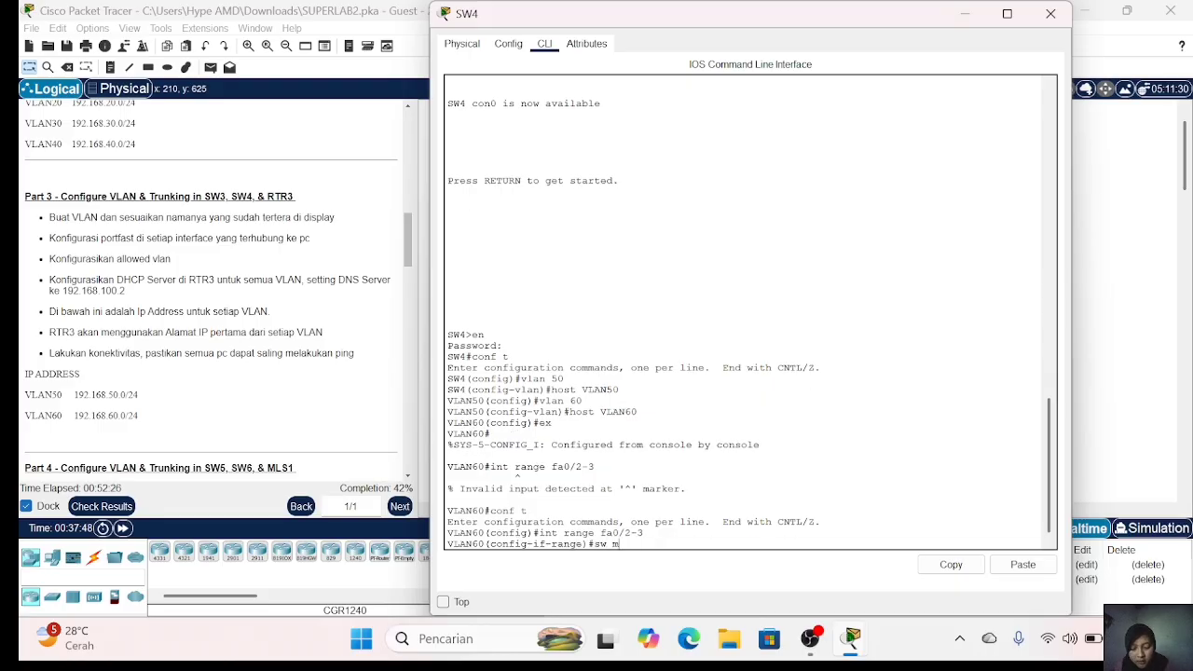
key("Return")
type("sw a vl")
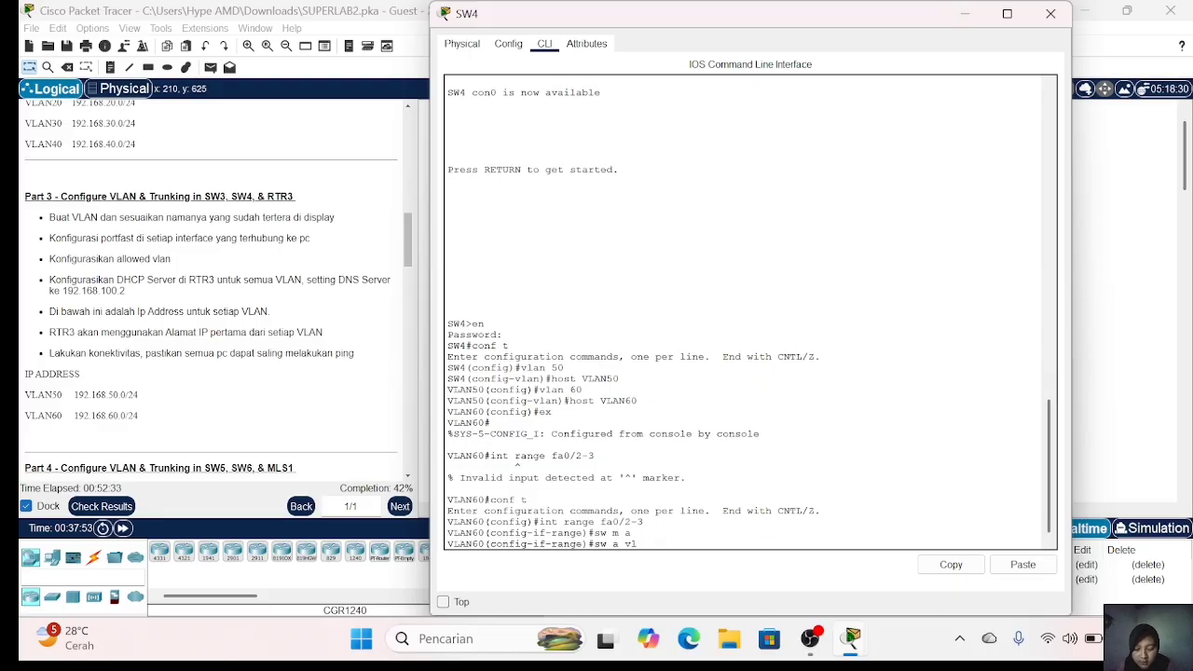
type(" 50")
key("Return")
type("s")
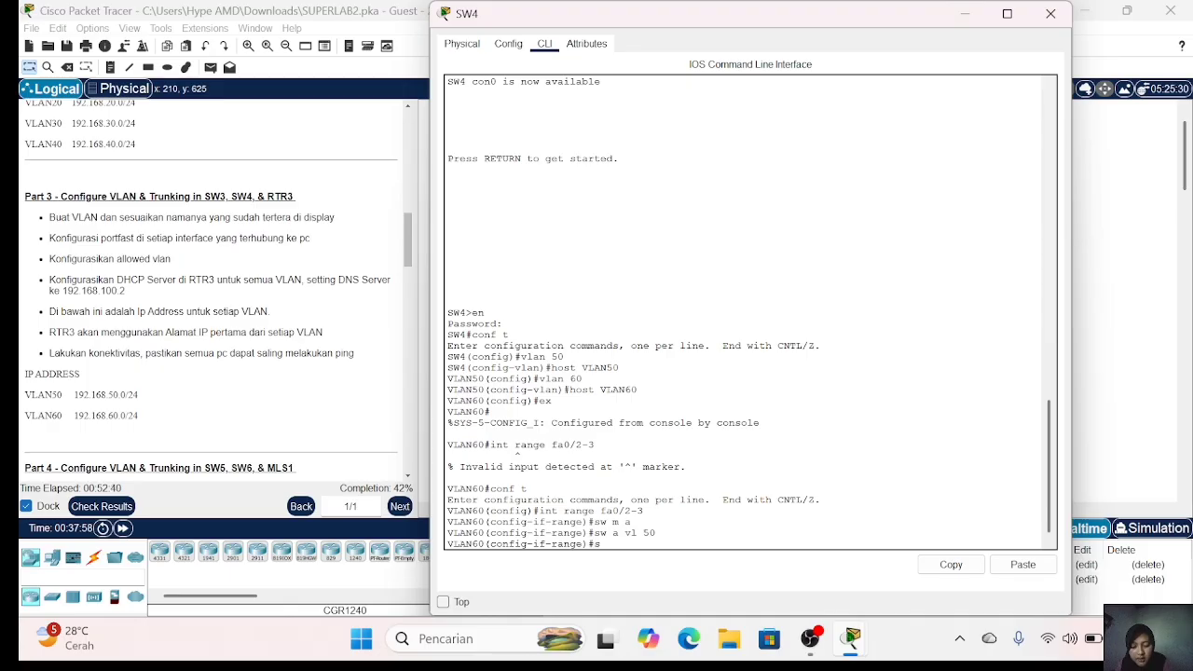
type("pa po")
key("Return")
type("ex")
key("Return")
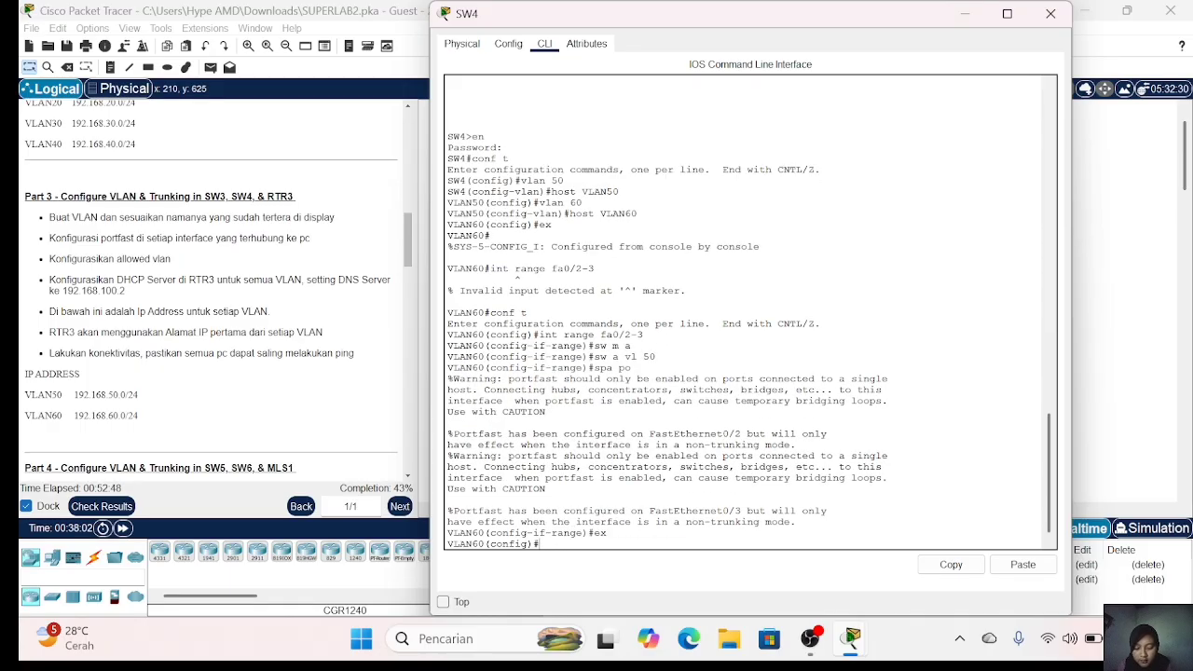
Step: Make SW4 ports Fa0/4-5 access ports in VLAN 60 with PortFast
type("int range fa0/")
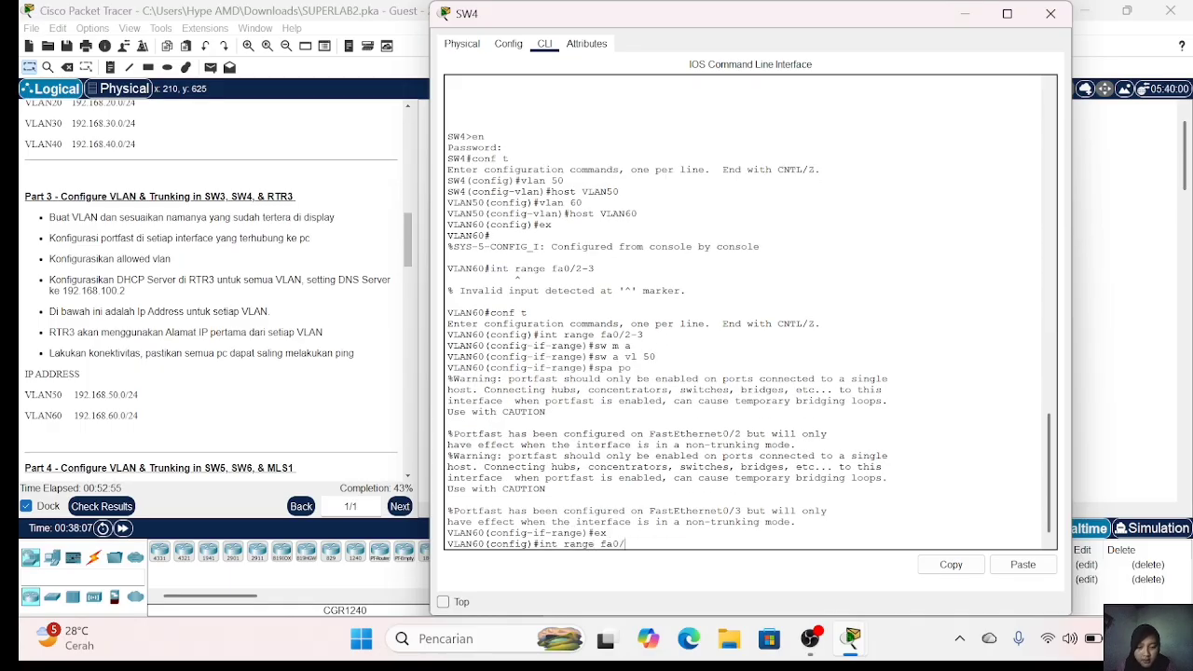
type("4-5")
key("Return")
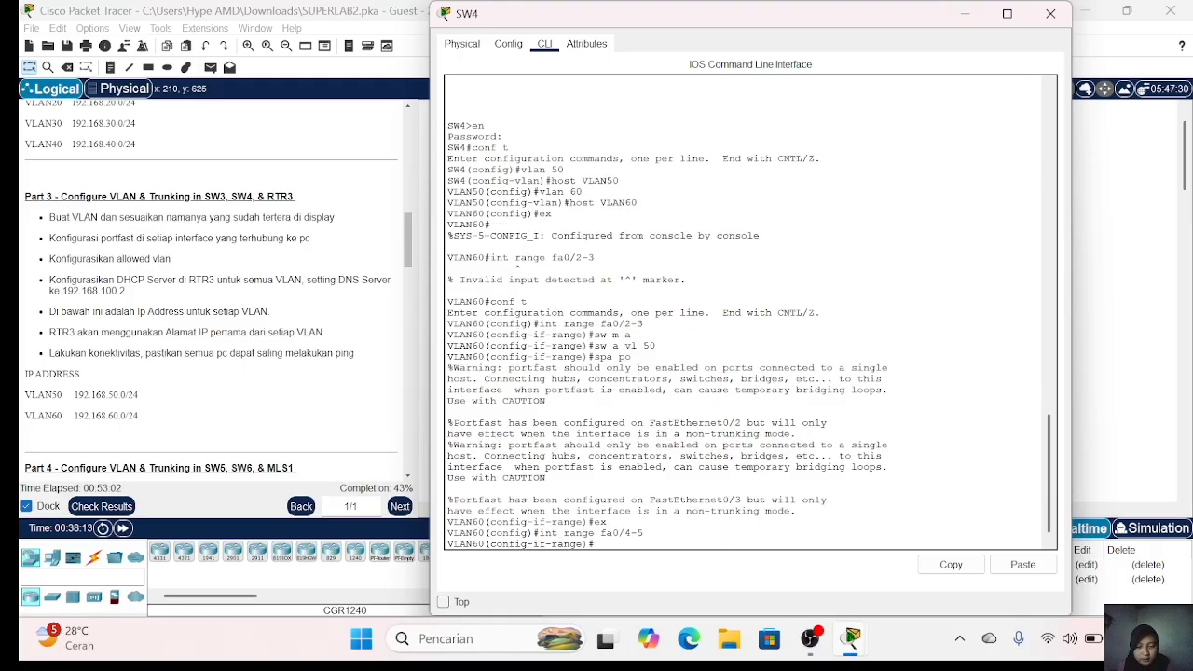
type("sw m a")
key("Return")
type("sw a vl 60")
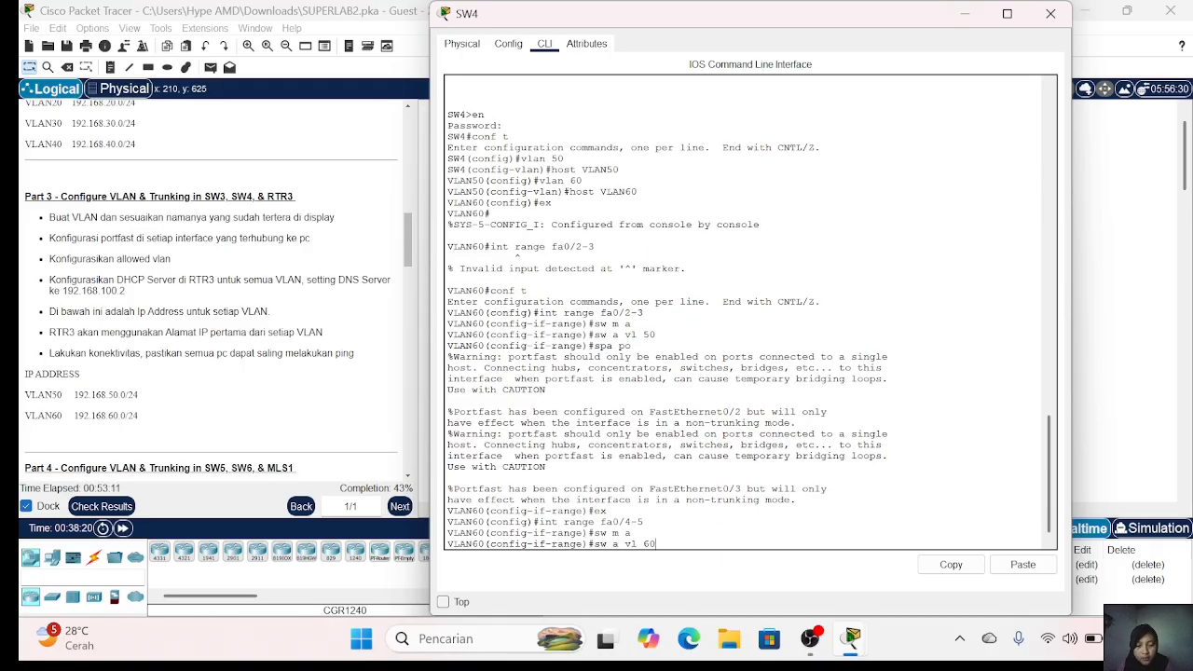
key("Return")
type("spa po")
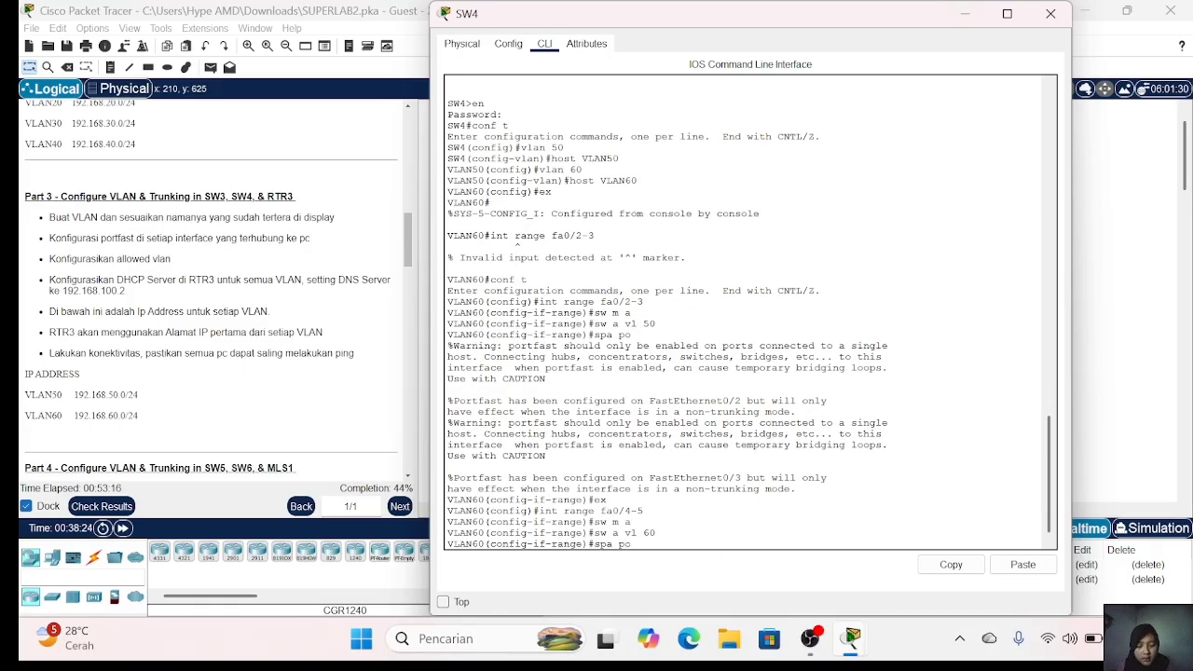
key("Return")
type("ex")
key("Return")
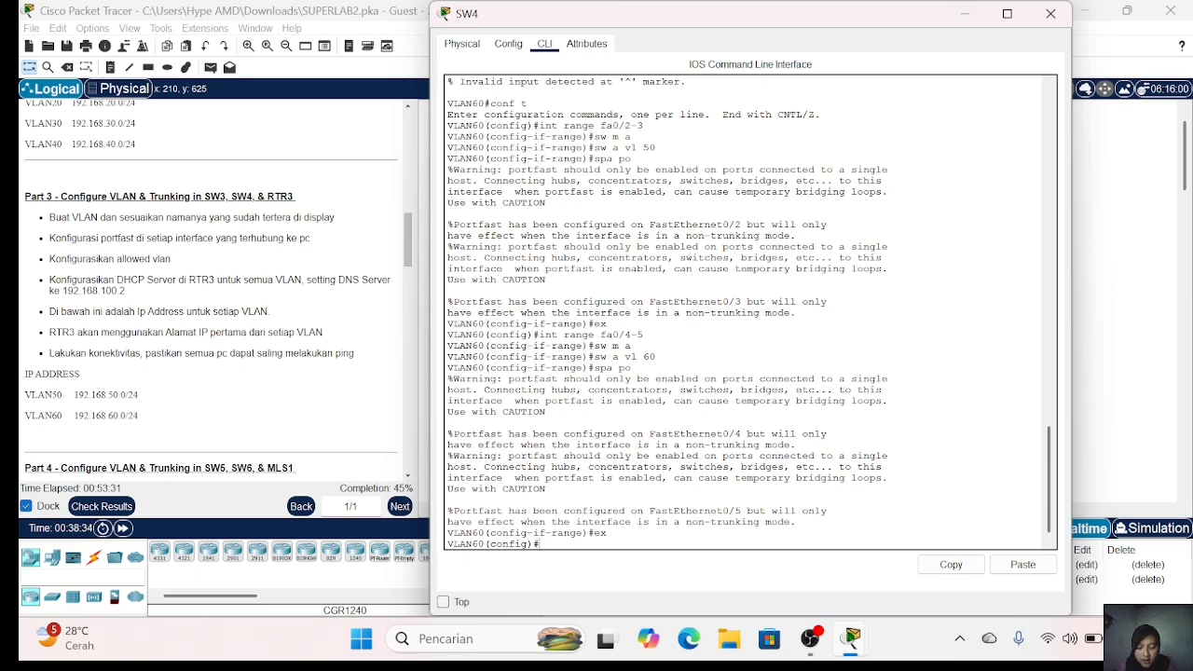
Step: Make SW4's Fa0/3 a trunk allowing VLANs 50-60, then close the SW4 window
type("int fa0/3")
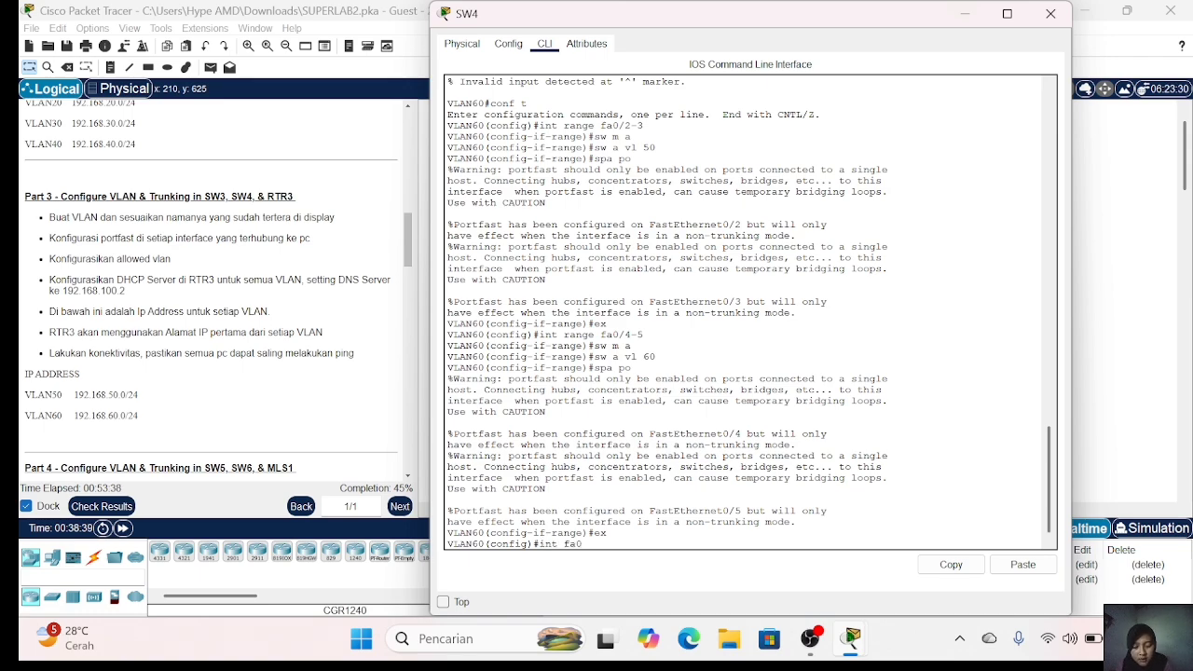
key("Return")
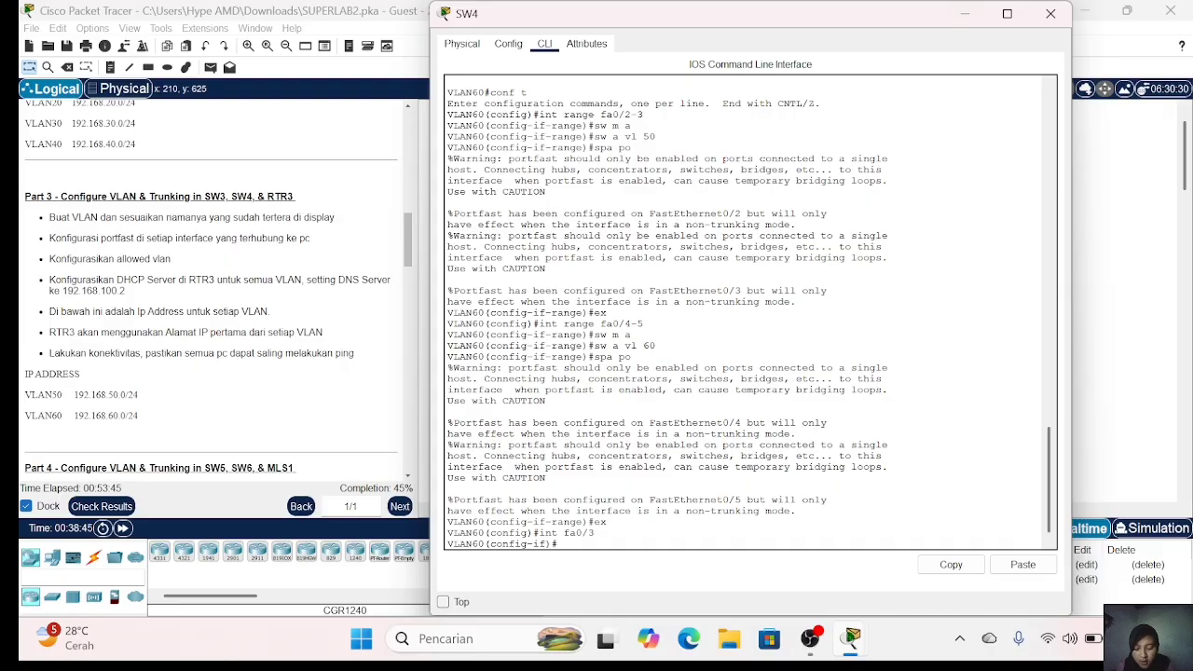
type("sw m t")
key("Return")
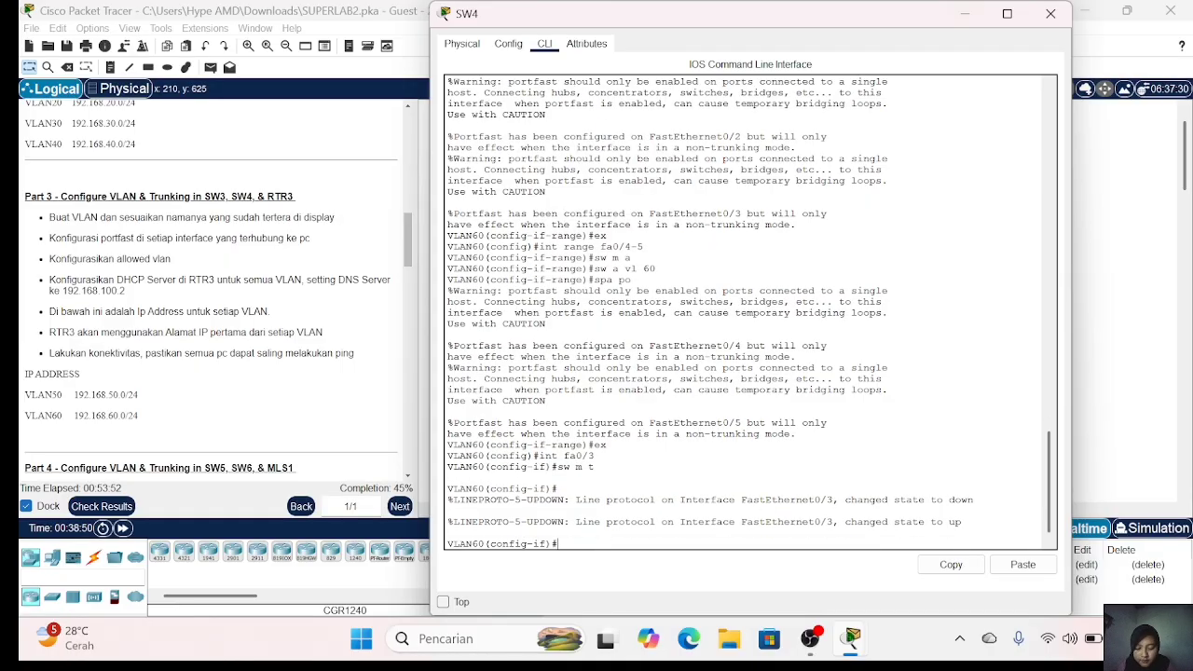
type("sw t all vl")
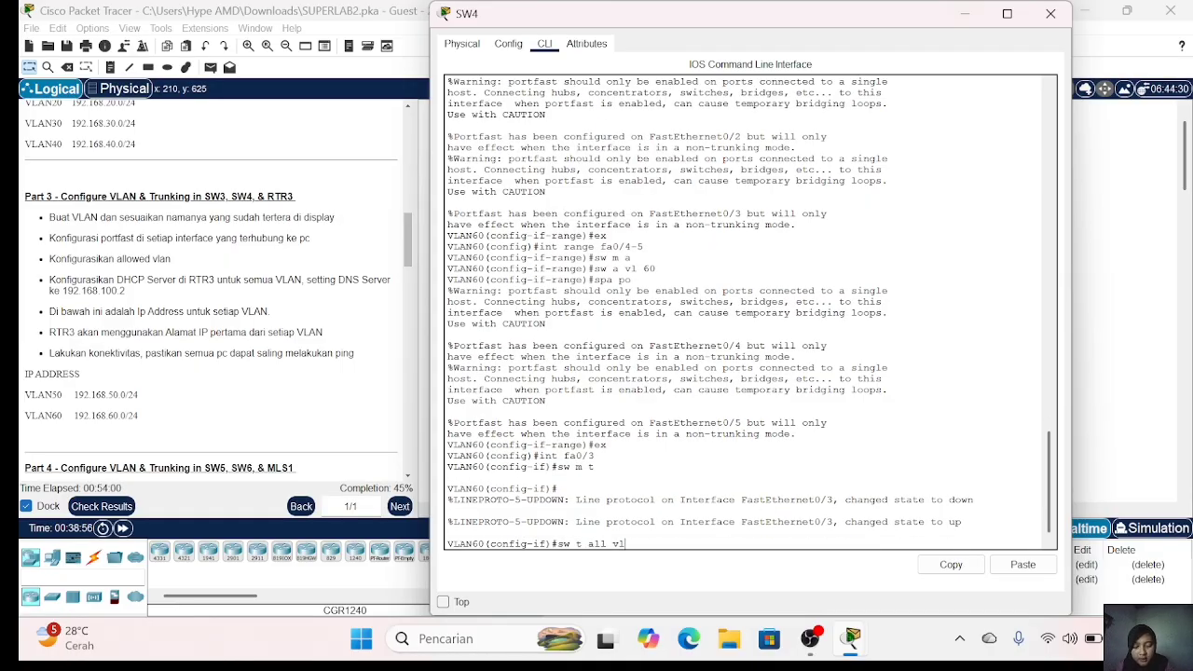
type(" 50-60")
key("Return")
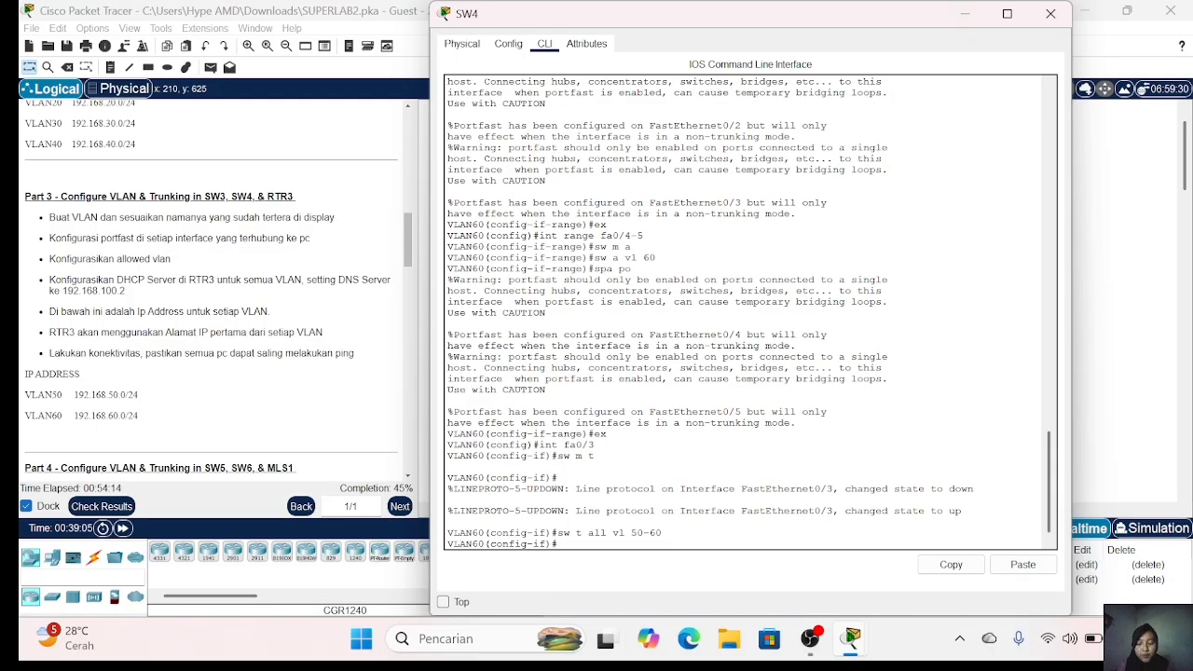
left_click(1050, 14)
Step: Open RTR3's console, enter privileged mode with the enable password, and enter global configuration
left_click(646, 251)
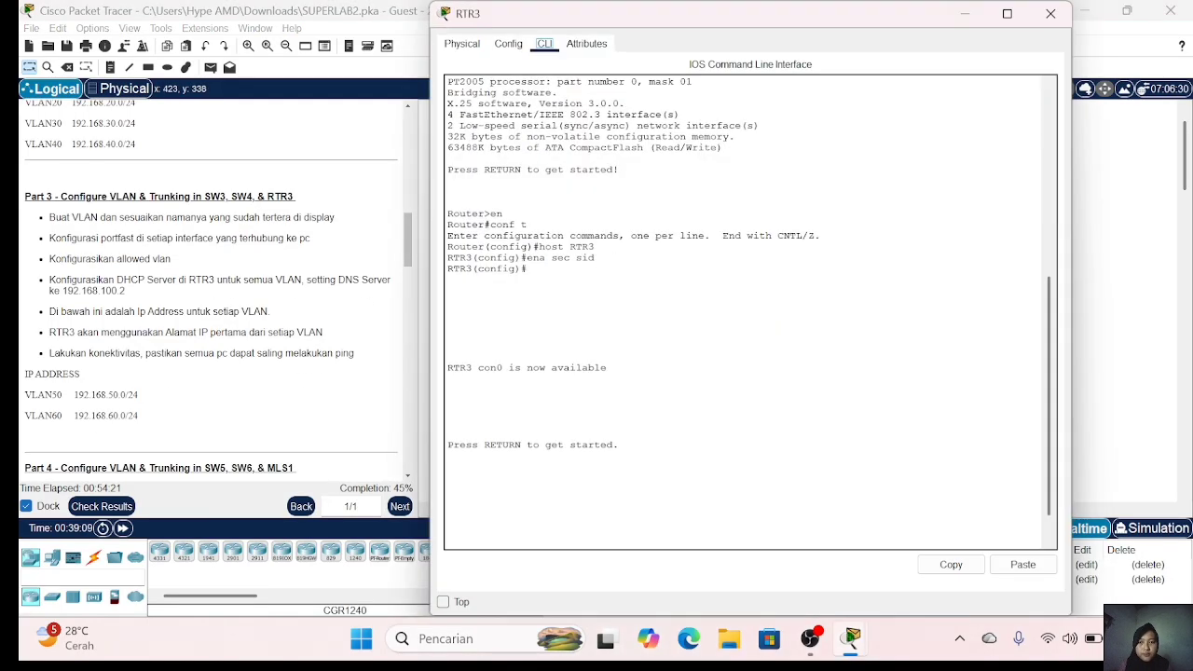
key("Return")
type("en")
key("Return")
type("sid")
key("Return")
type("conf t")
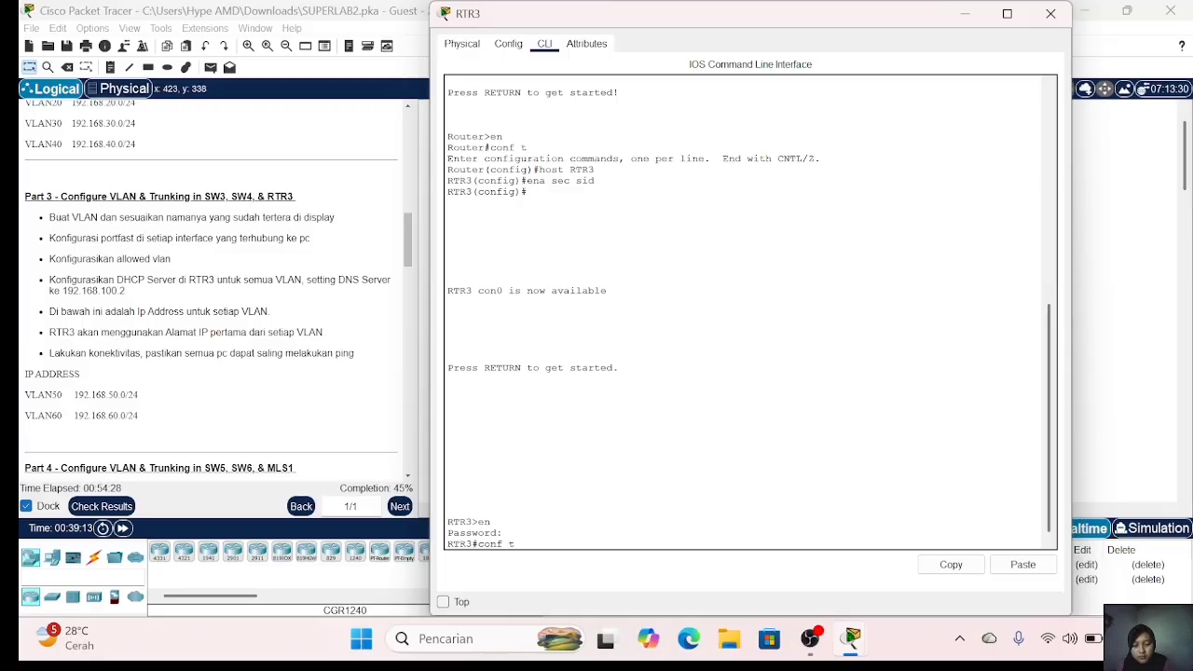
key("Return")
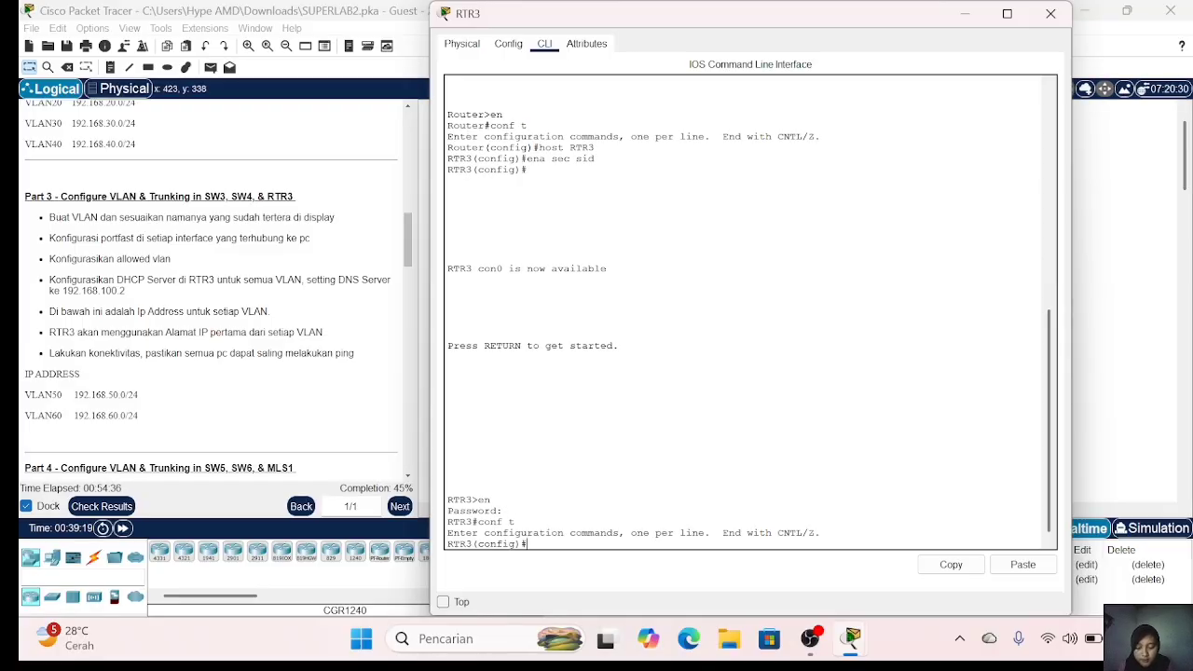
Step: Bring up RTR3's FastEthernet0/0 with no shutdown
type("int fa0/0")
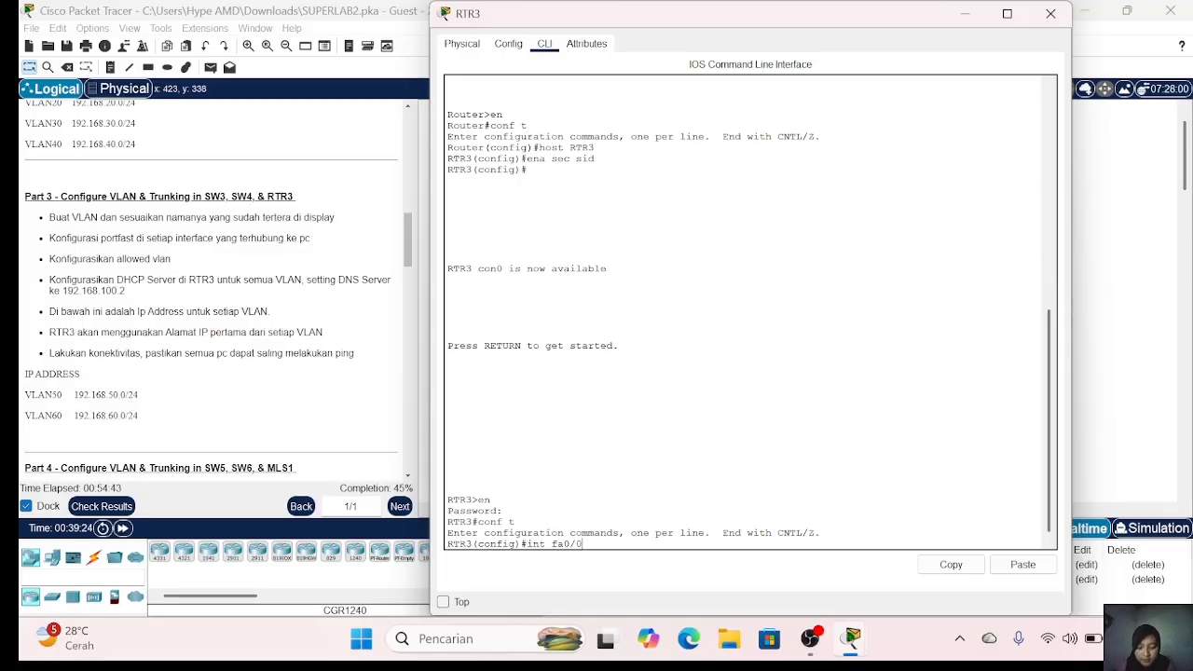
key("Return")
type("no sh")
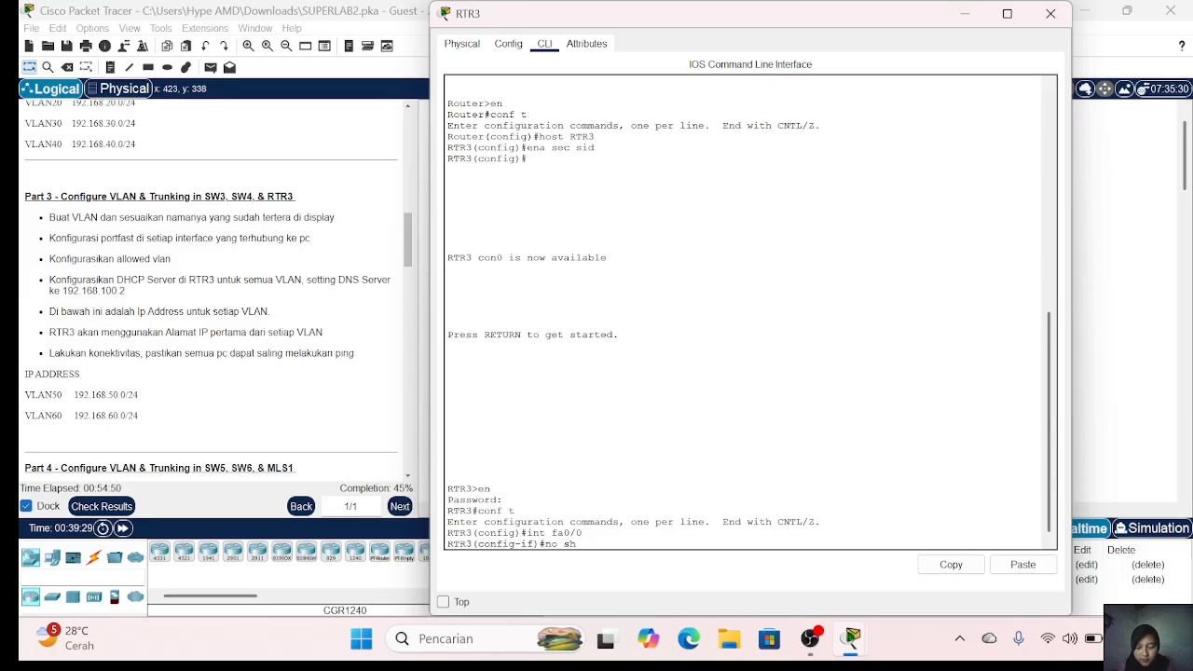
key("Return")
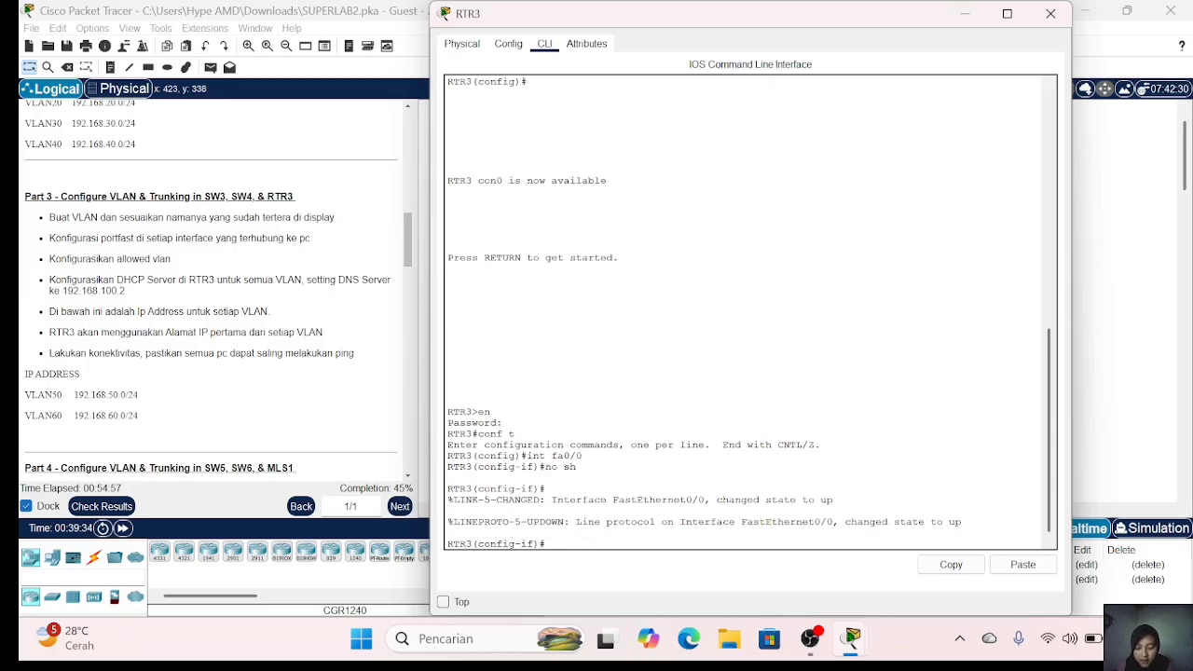
Step: Create subinterface fa0/0.50 tagged dot1q 50 with address 192.168.50.1/24
type("int fa0")
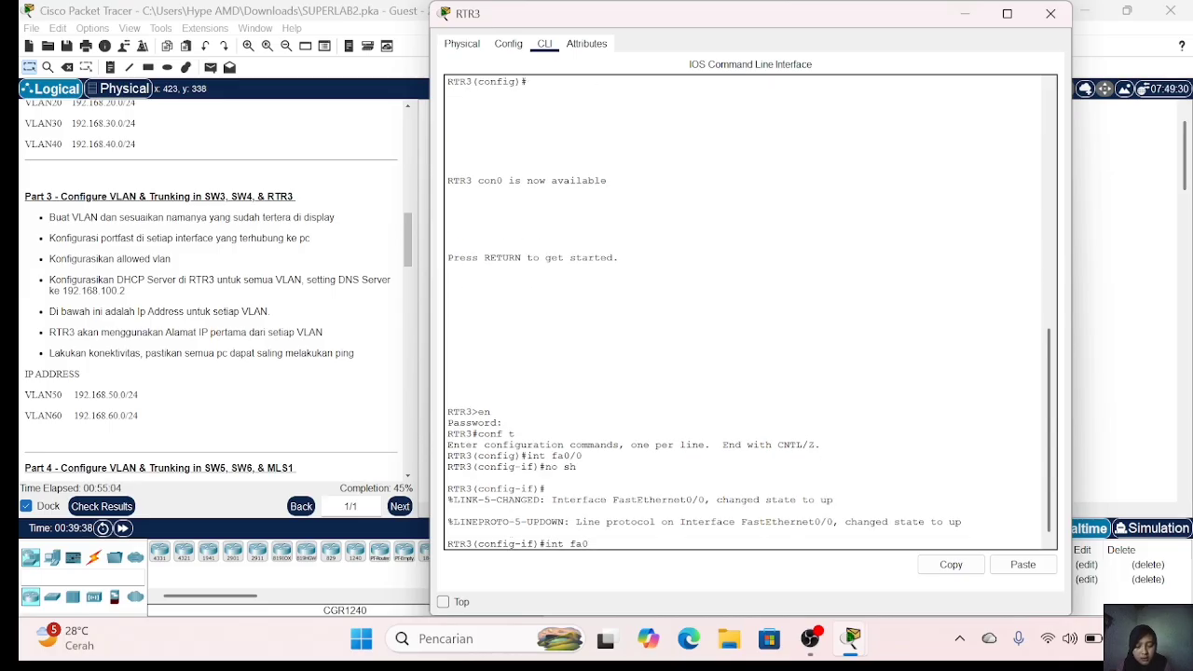
type("/0.50")
key("Return")
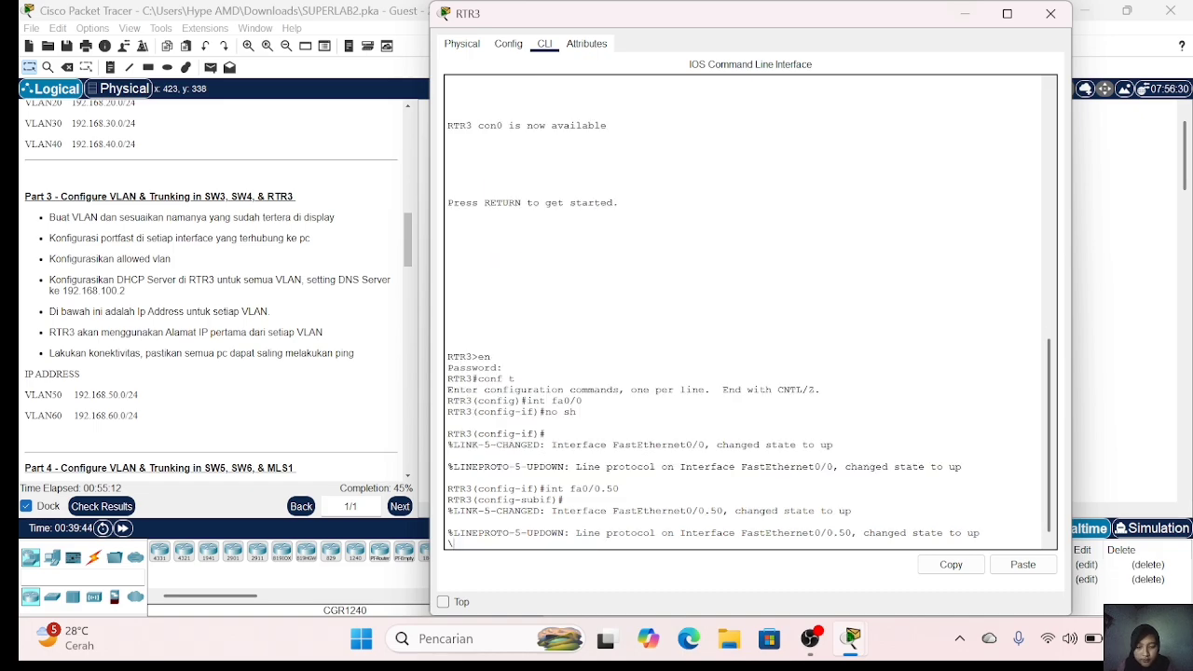
type("enca")
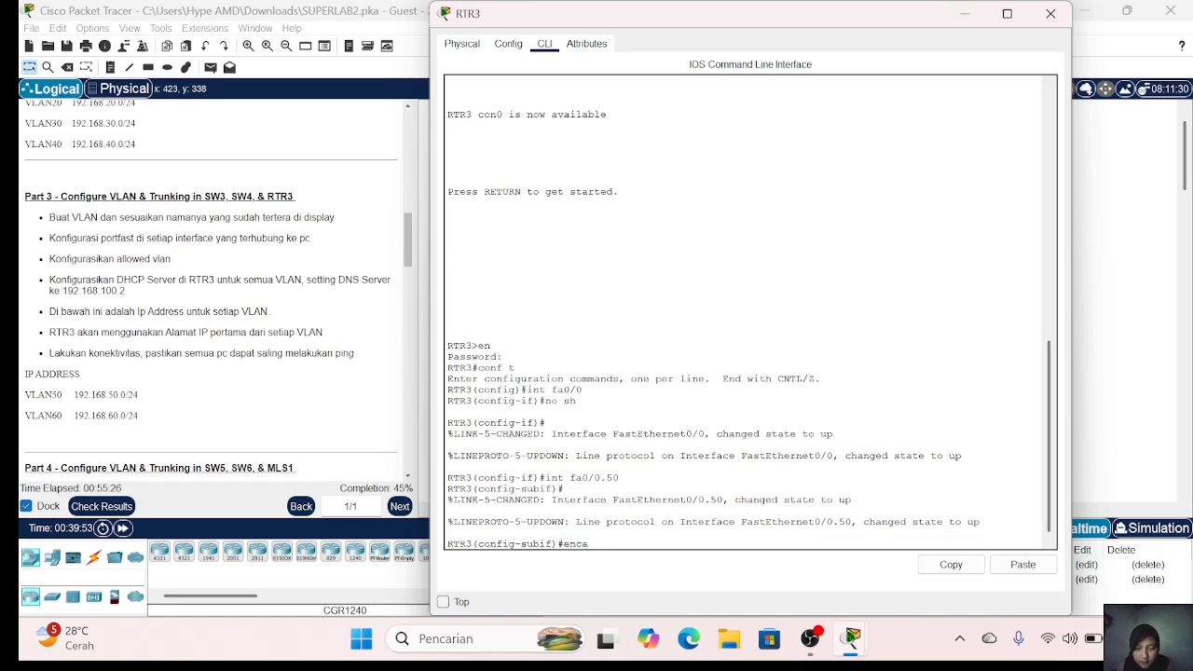
type("psulati")
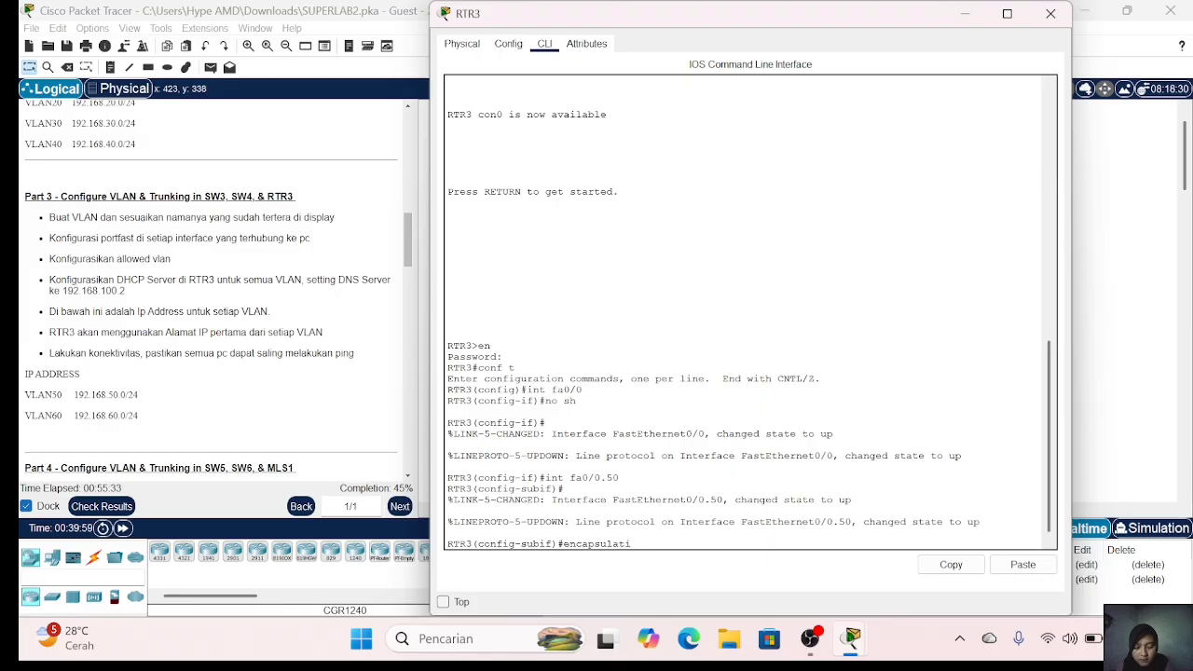
type("on dot1q ")
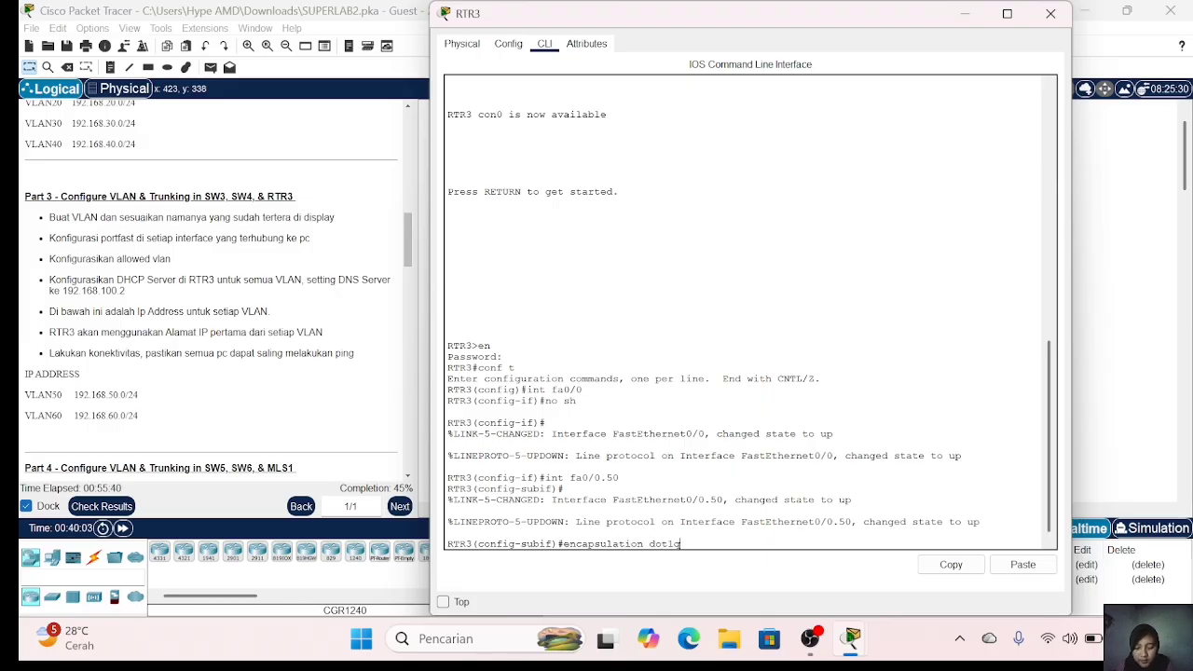
type("50")
key("Return")
type("ip")
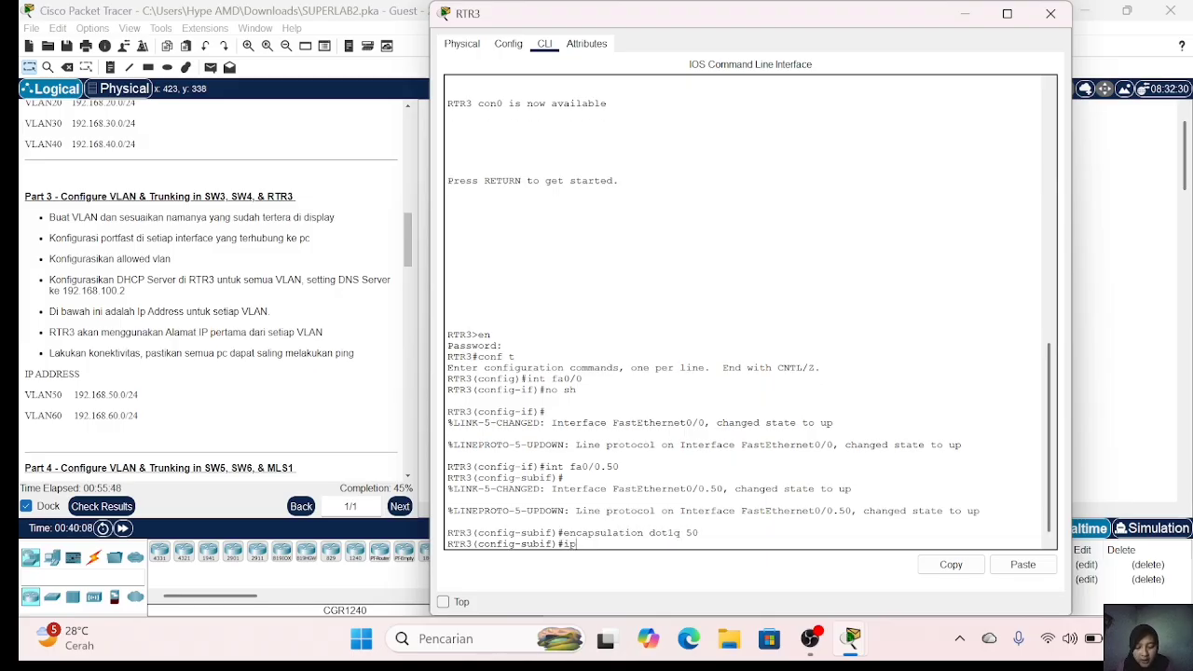
type(" add 192.16")
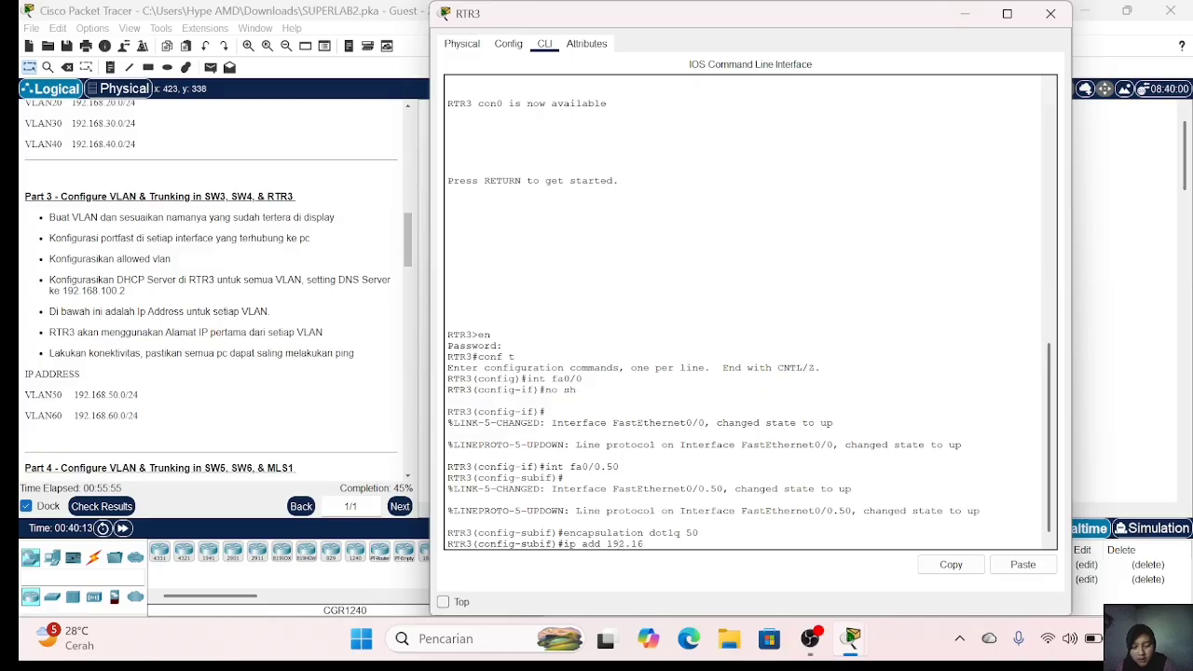
type("8.50.1 255.255.255.0")
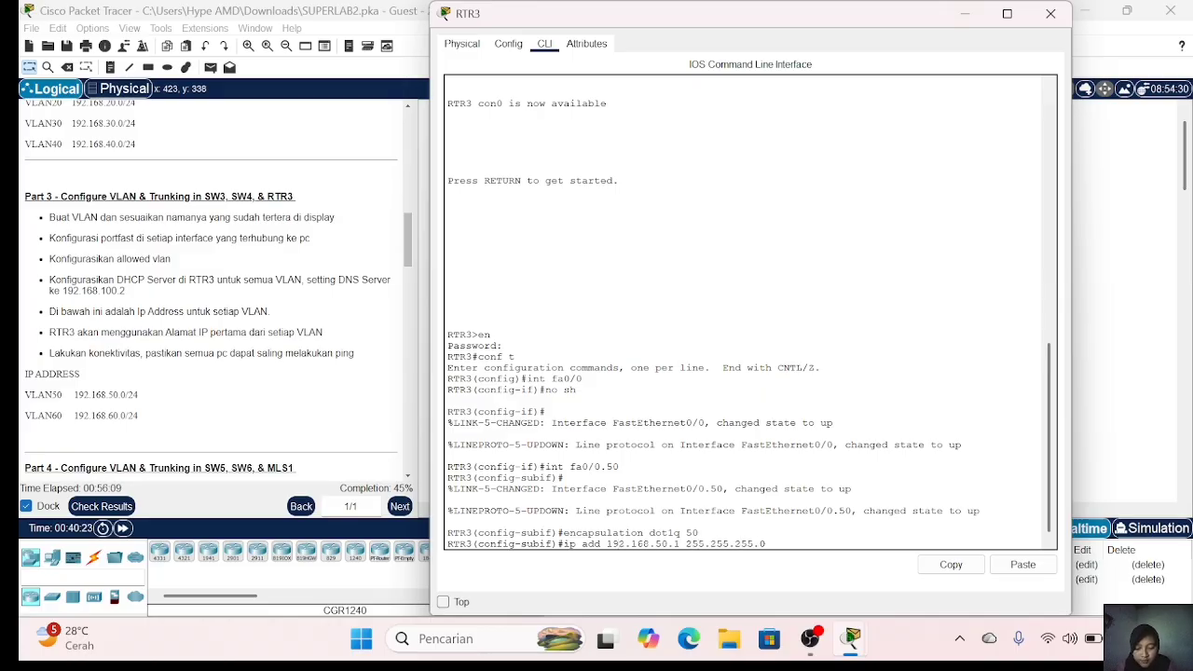
key("Return")
type("ex")
key("Return")
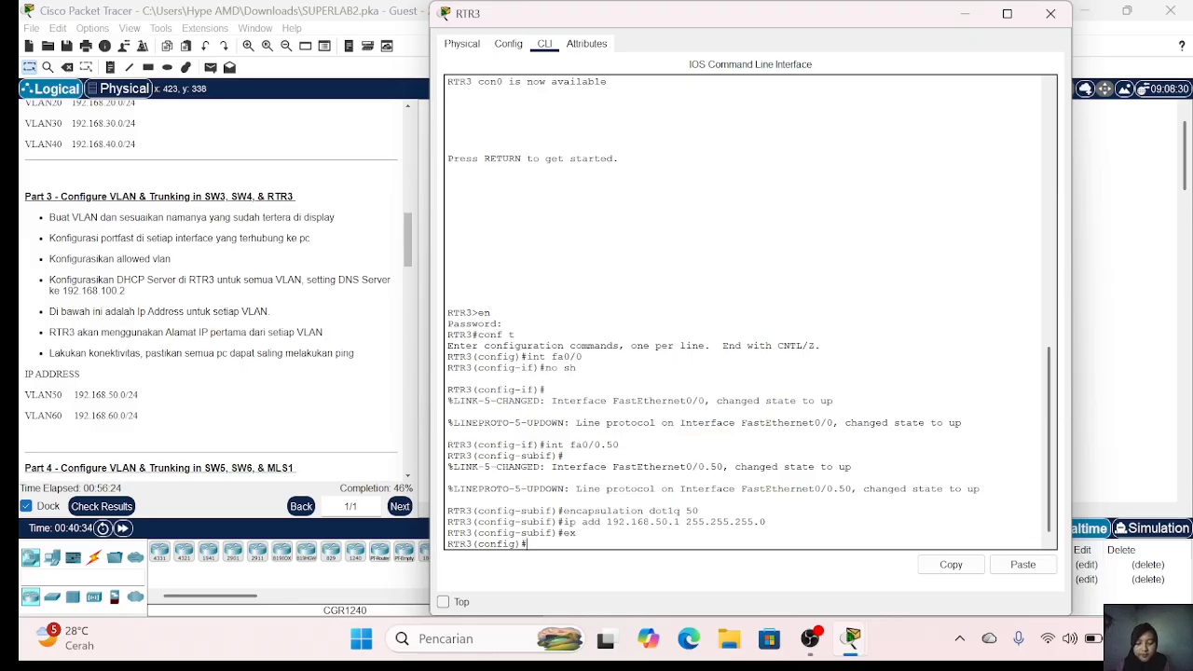
Step: Create subinterface fa0/0.60 tagged dot1q 60 with address 192.168.60.1/24
type("int fa0/0.60")
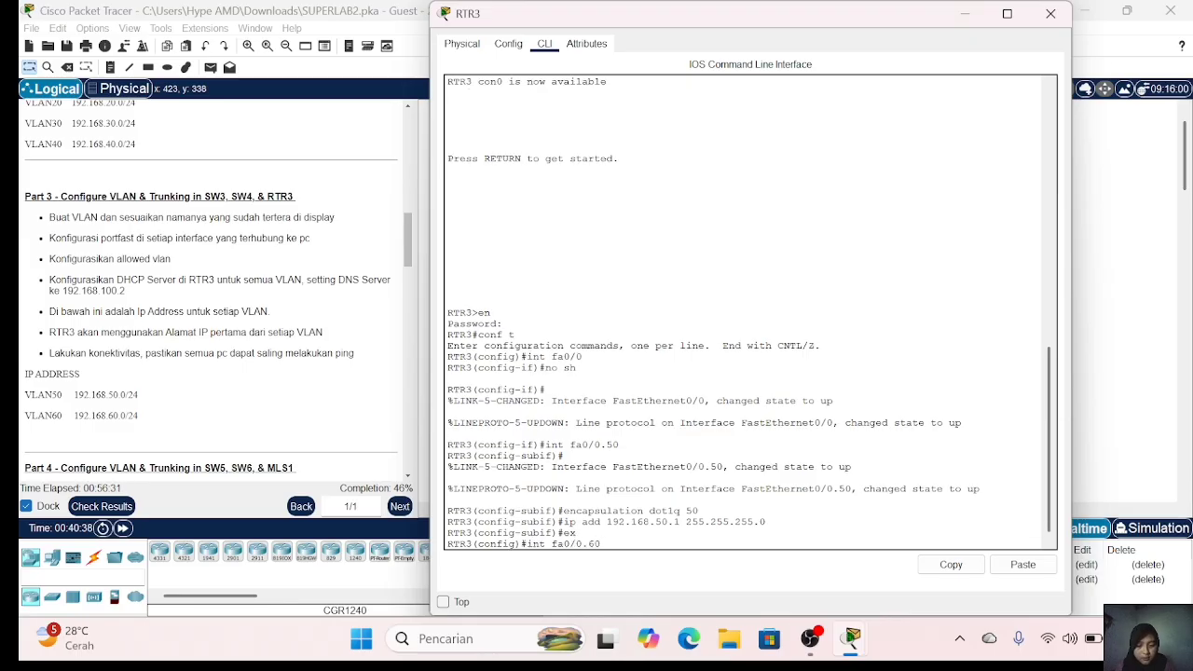
key("Return")
type("encapsulation dot1q 60")
key("Return")
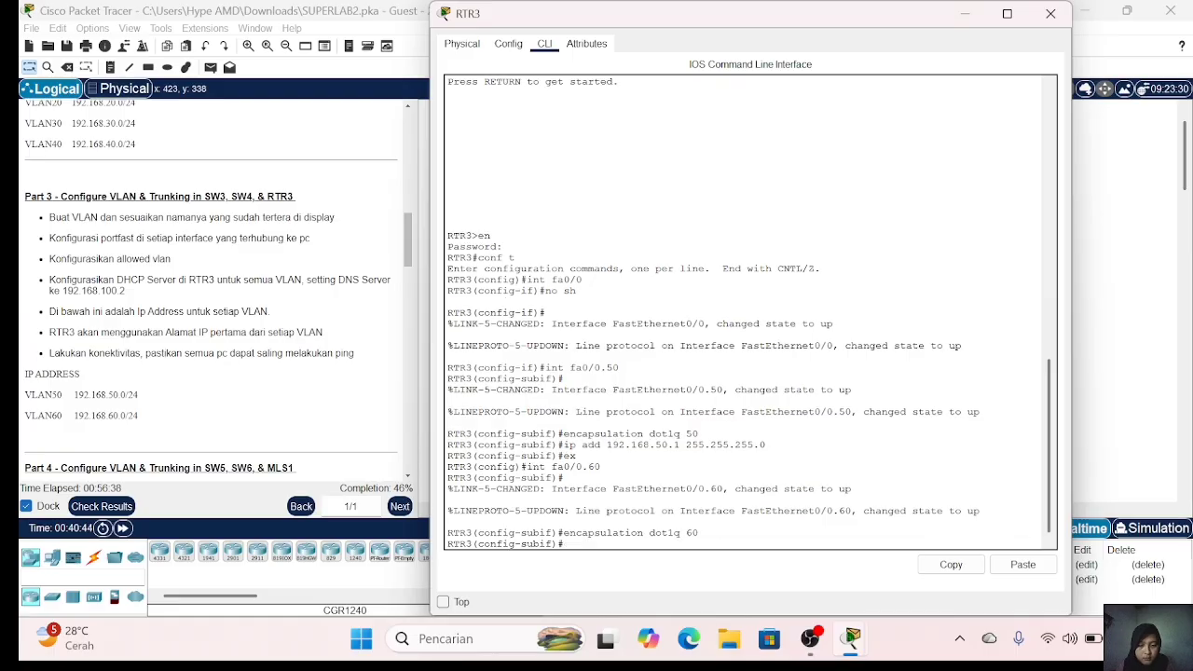
key("Up")
key("Up")
key("Up")
key("Up")
key("Left")
key("Left")
key("Left")
key("Left")
key("Left")
key("Left")
key("Left")
key("Left")
key("Left")
key("Left")
key("Left")
key("Left")
key("Left")
key("Left")
key("Left")
key("Left")
key("Left")
key("BackSpace")
type("6")
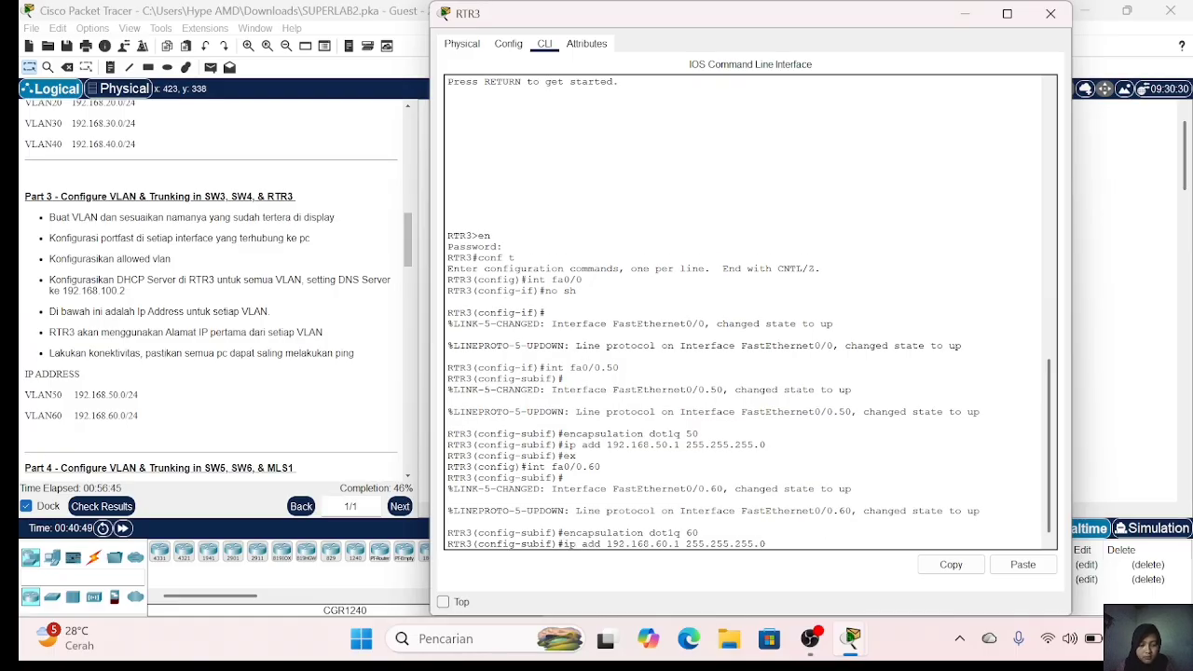
key("Return")
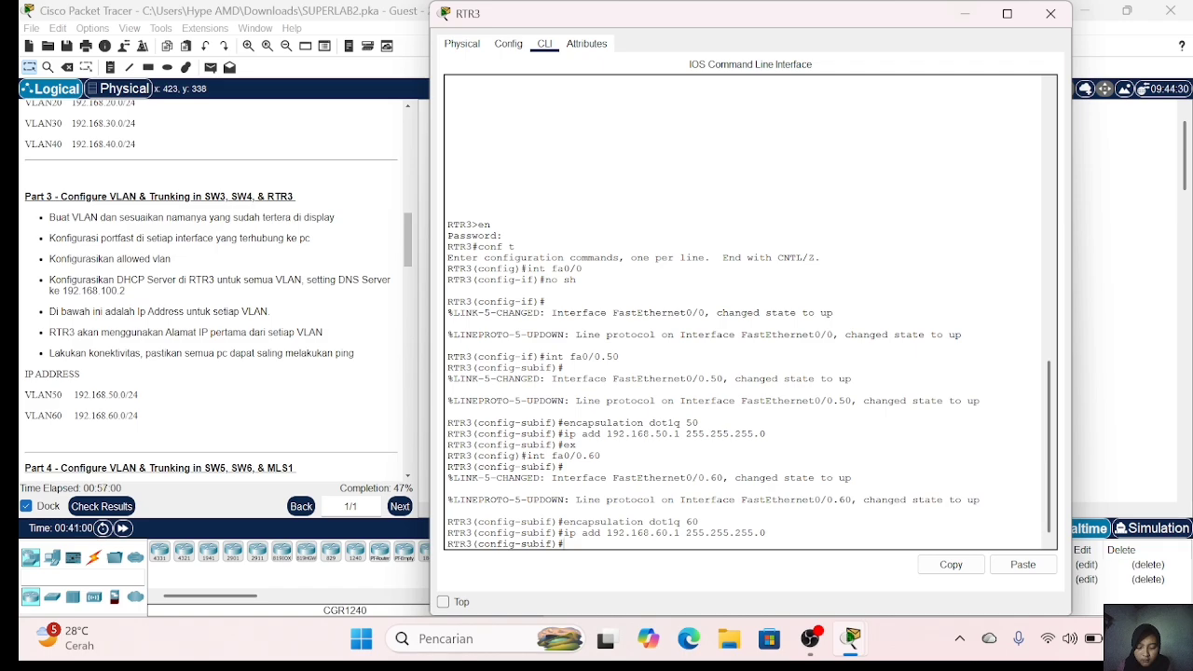
type("ex")
key("Return")
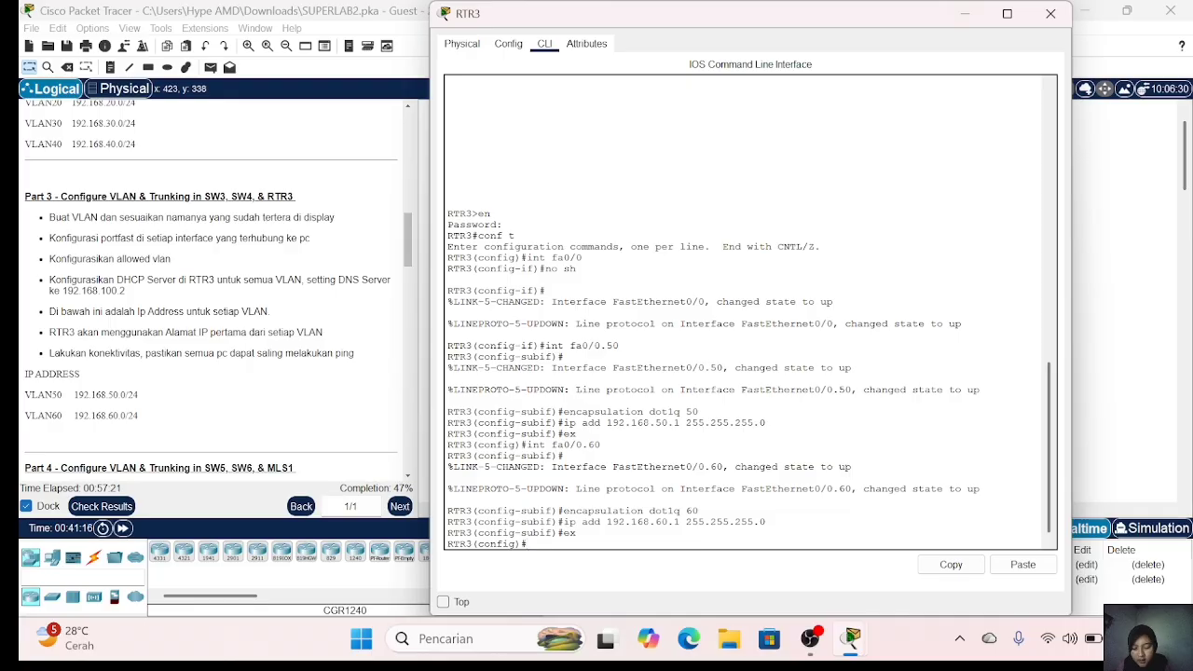
type("ip dhcp")
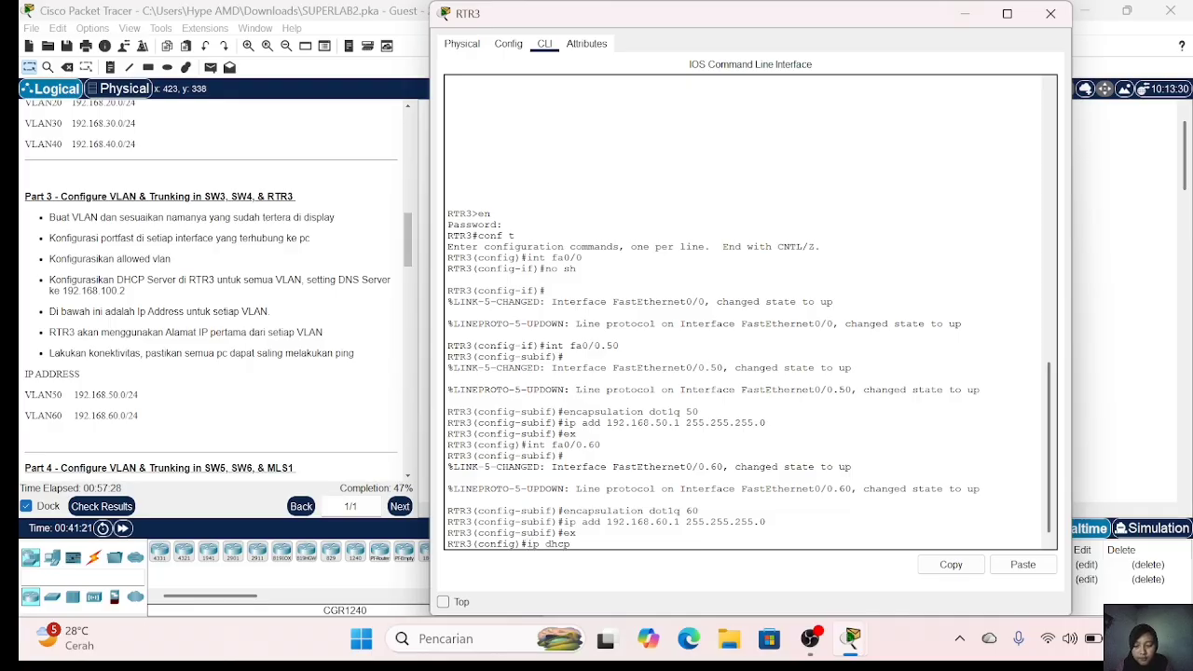
type(" pool VLAN50")
Step: Create DHCP pool VLAN50 with network 192.168.50.0/24, gateway 192.168.50.1 and DNS 192.168.100.2
key("Return")
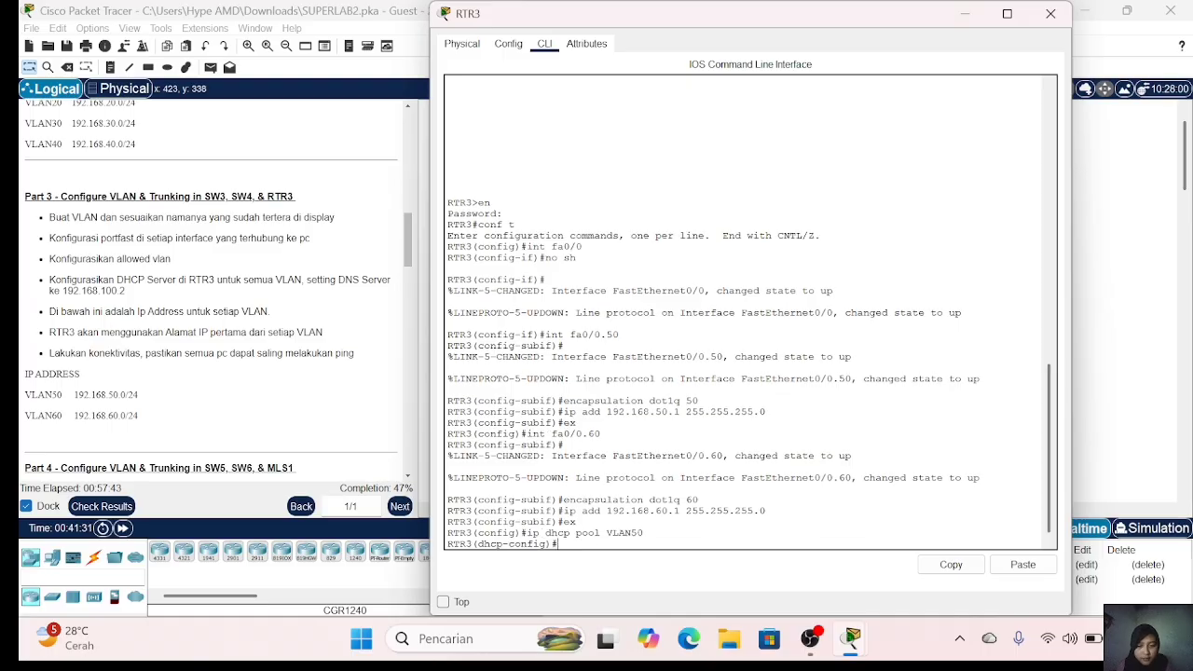
type("netw 192.")
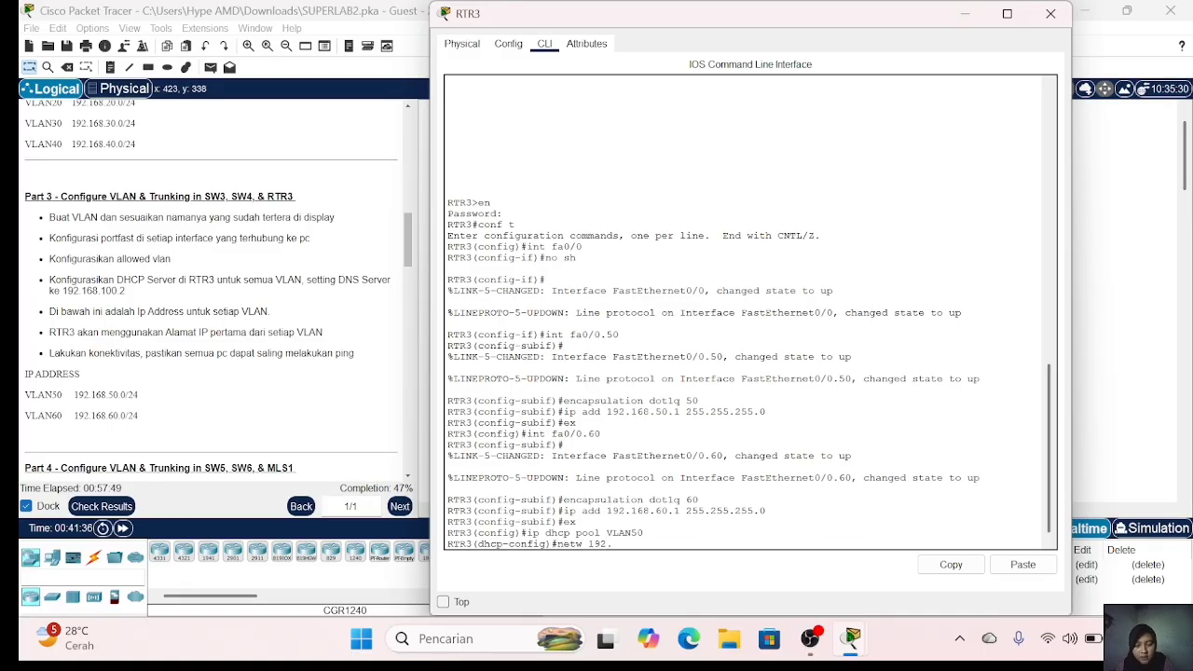
type("168.50.0 255.255")
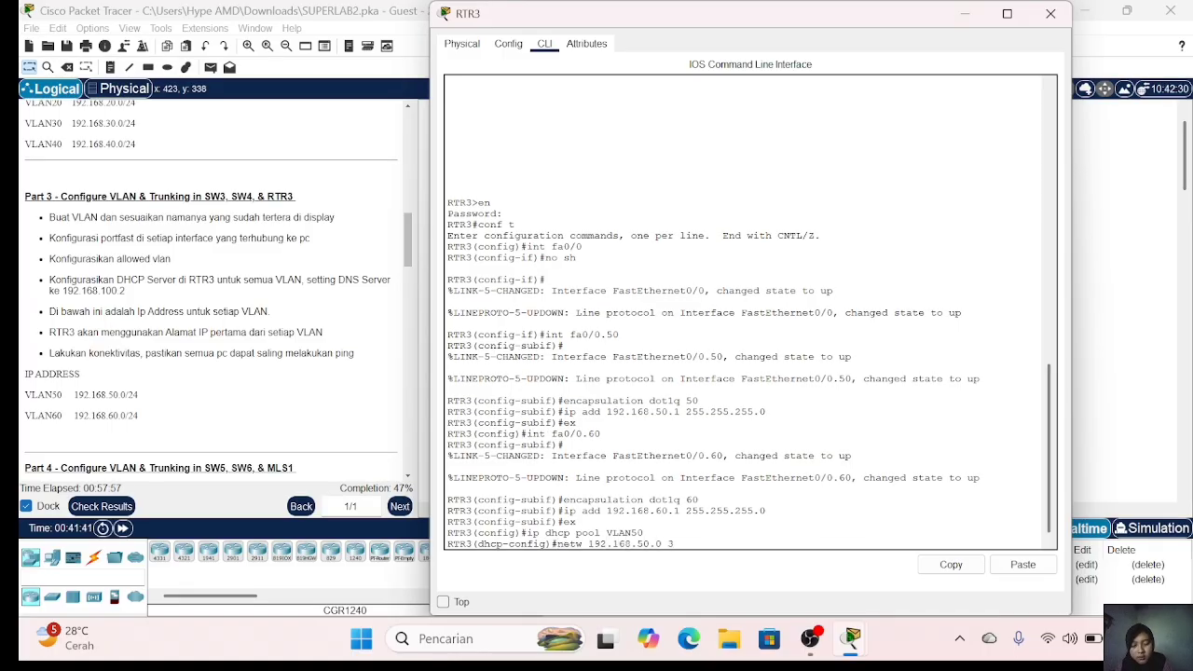
type(".255.0")
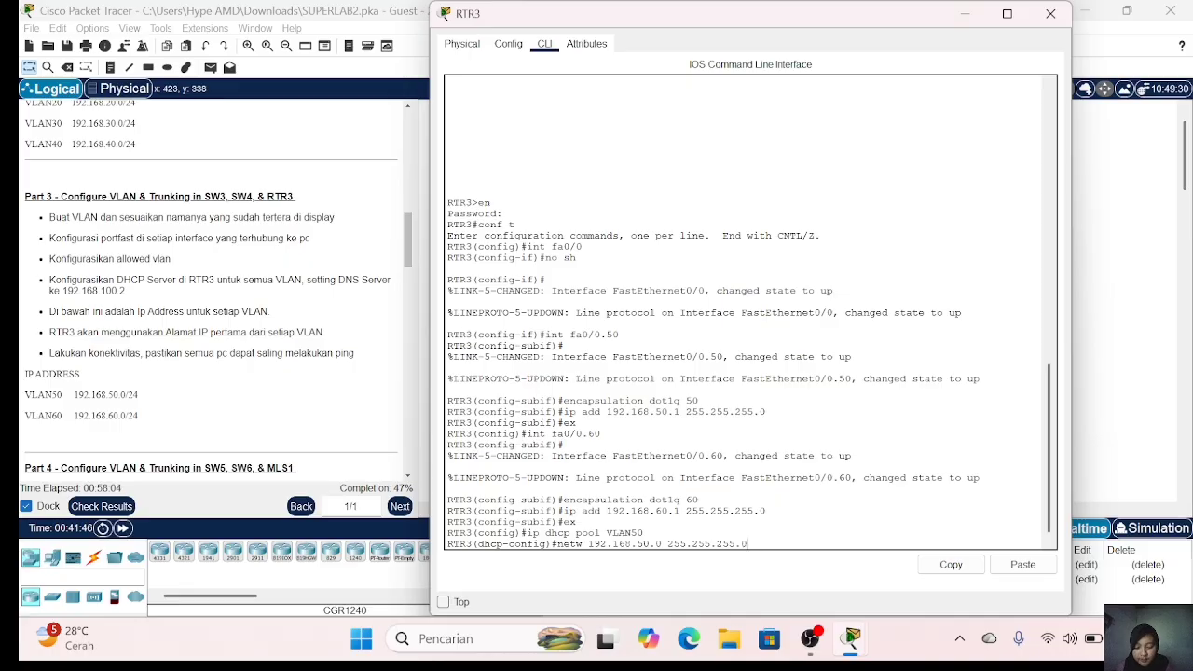
key("Return")
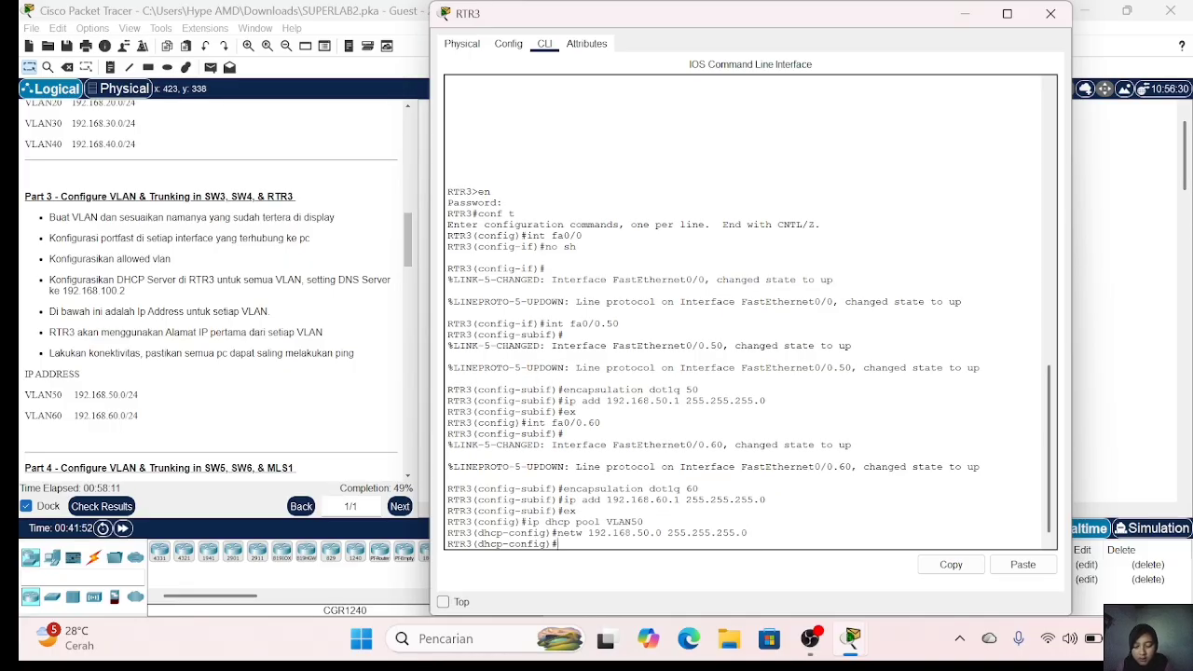
type("de 192.168.")
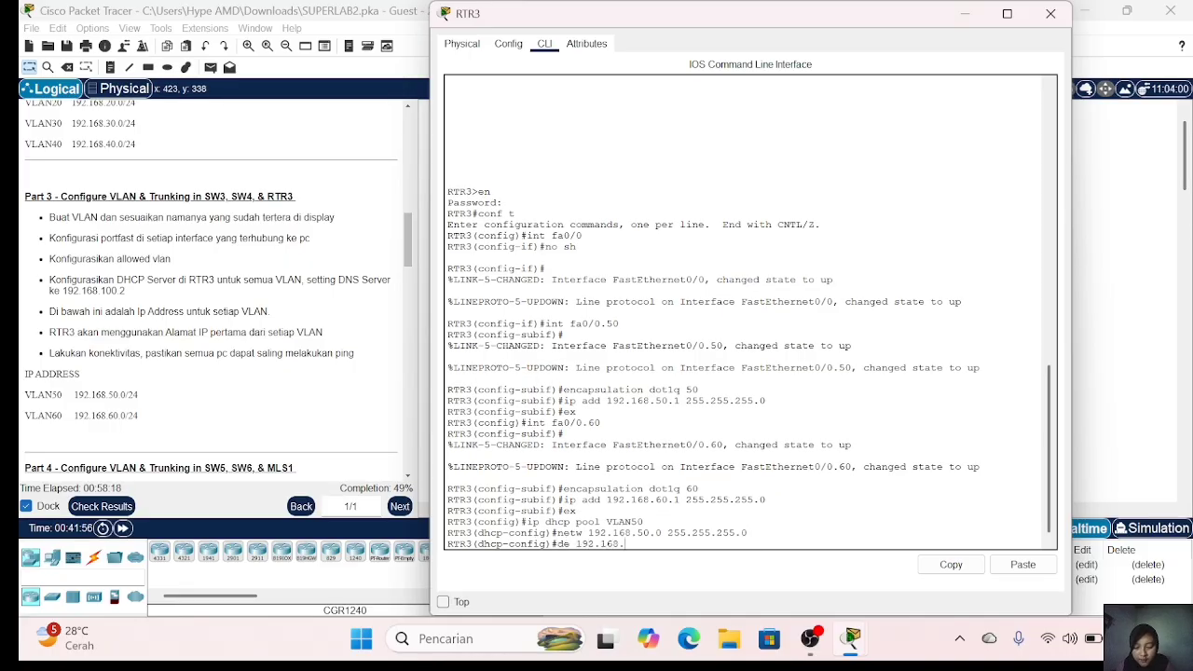
type("50.1")
key("Return")
type("dn 1")
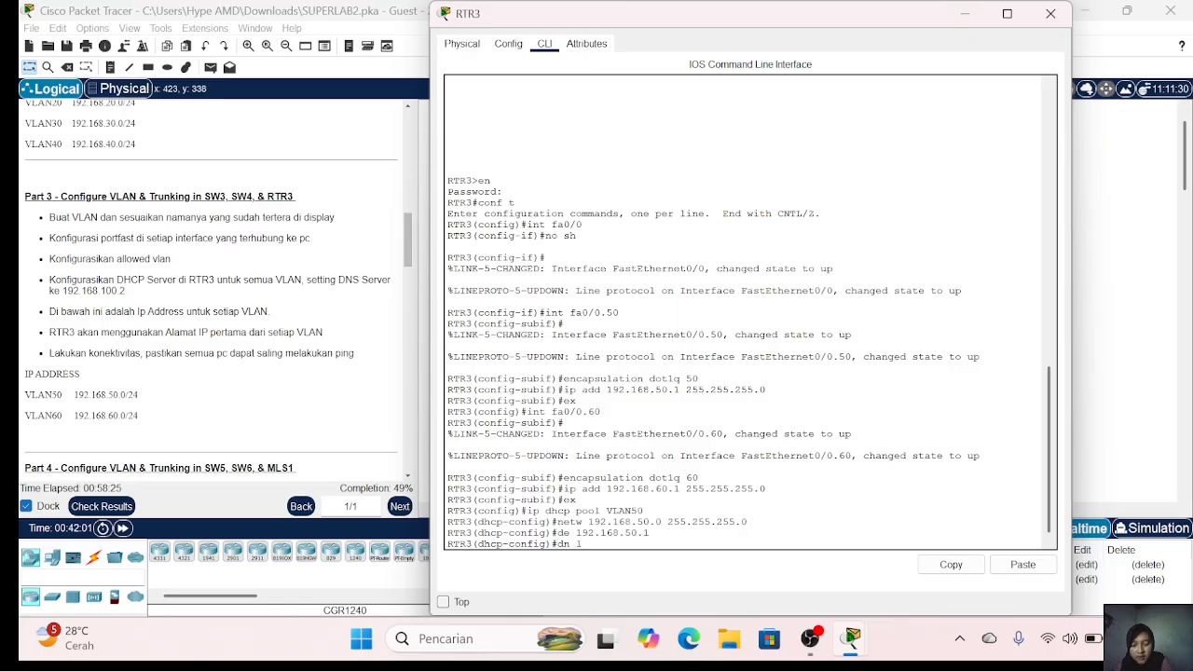
type("92.168.100.")
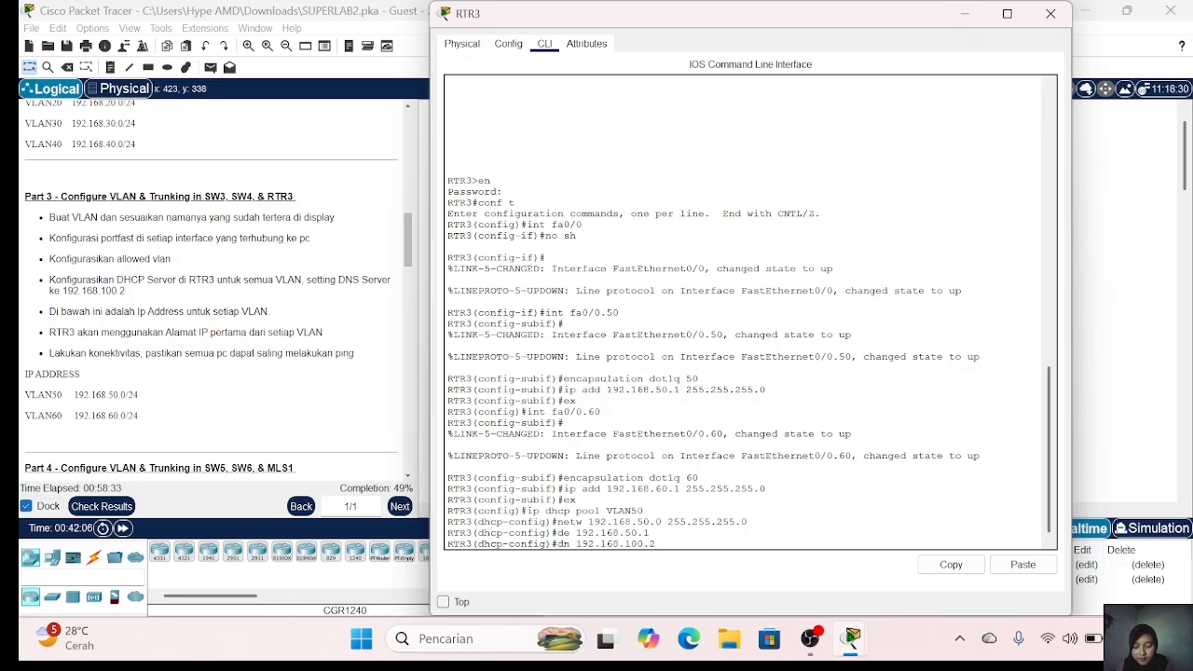
type("2")
key("Return")
type("ex")
key("Return")
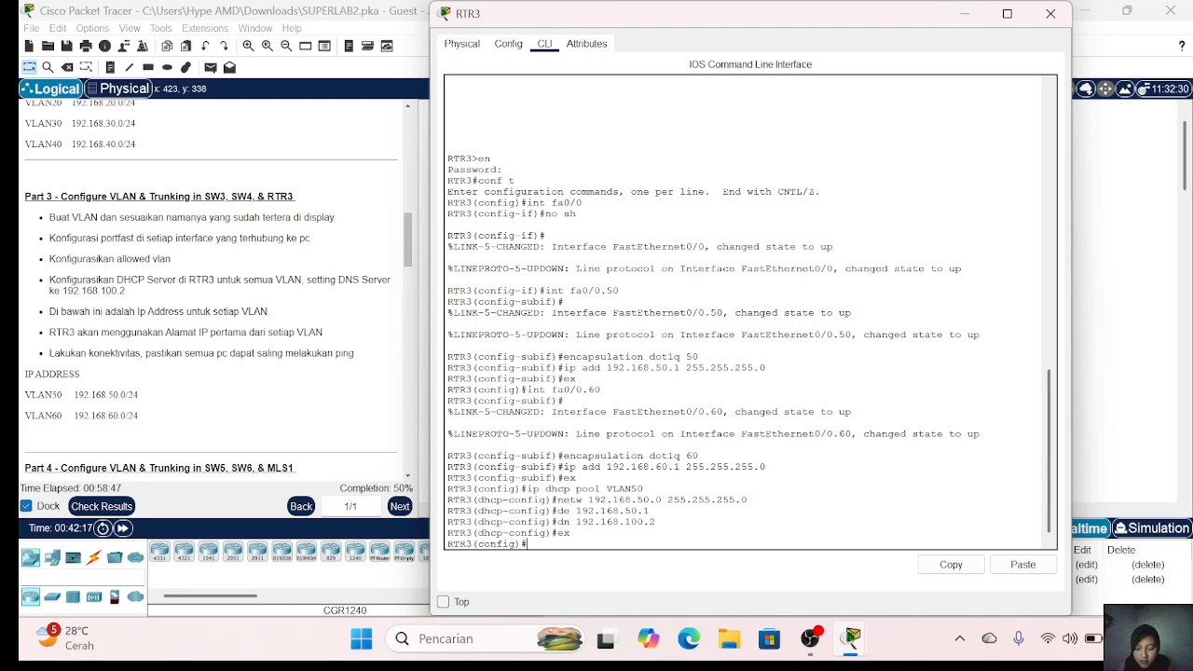
Step: Create DHCP pool VLAN60 on RTR3 by reusing the VLAN50 pool command
type("ex")
key("Up")
key("Up")
key("Up")
key("Up")
key("Up")
key("Up")
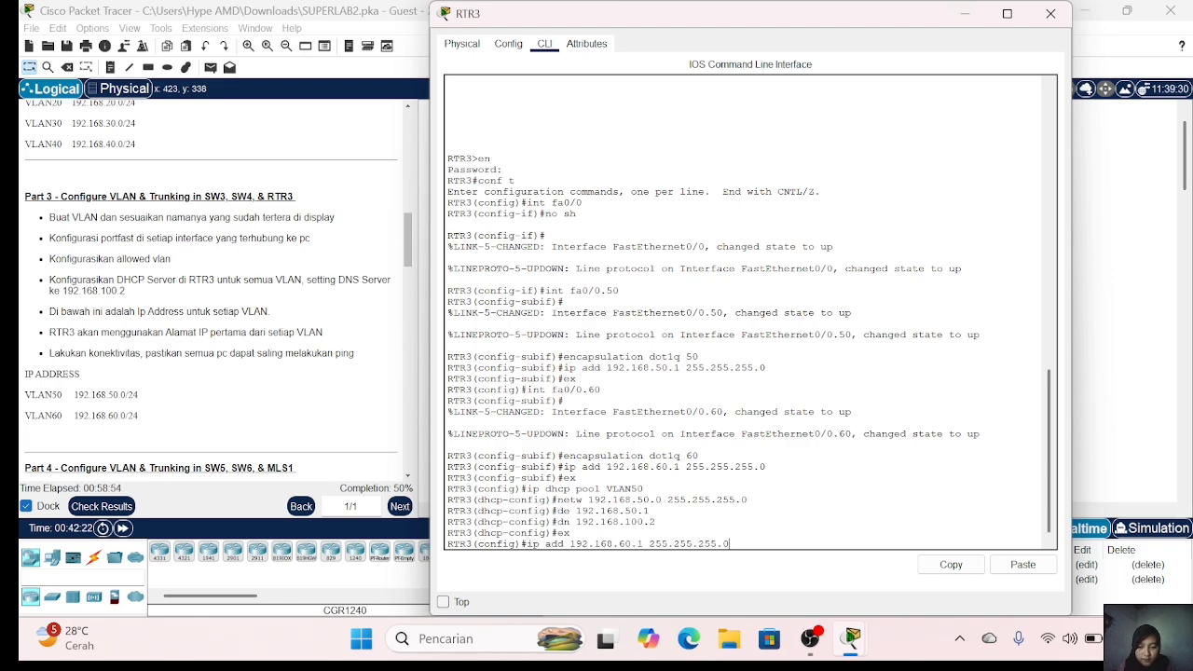
key("Down")
key("Down")
key("Down")
key("Down")
key("Down")
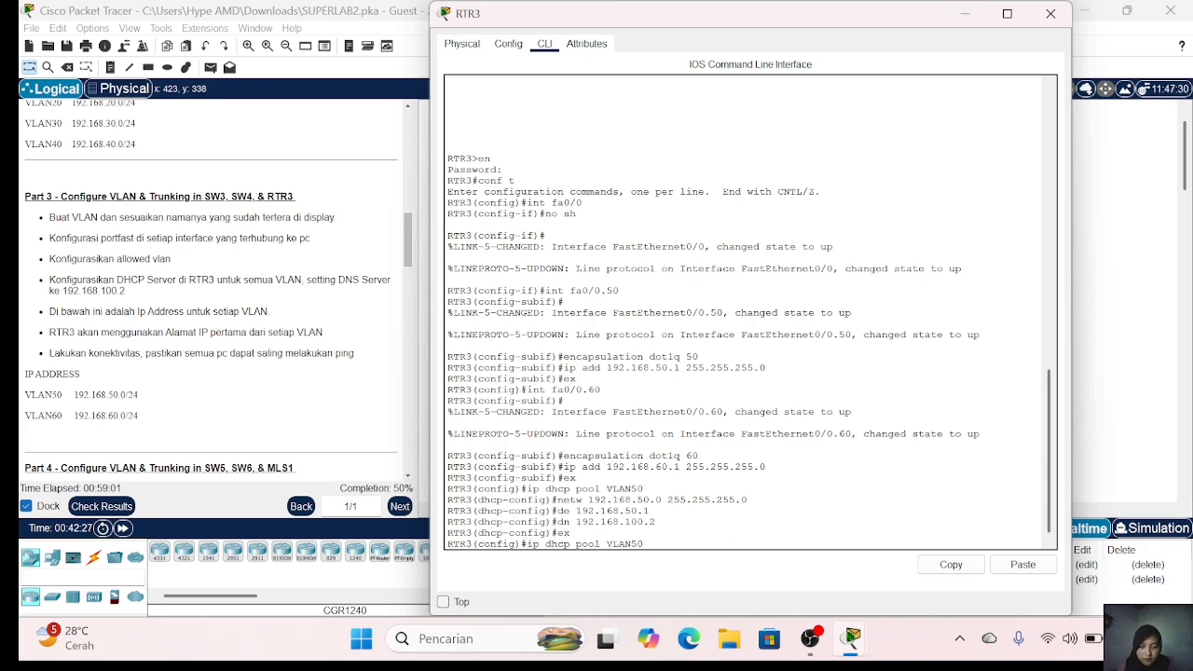
key("BackSpace")
key("BackSpace")
type("60")
key("Return")
Step: Give pool VLAN60 network 192.168.60.0/24, gateway 192.168.60.1 and DNS 192.168.100.2
key("Up")
key("Up")
key("Up")
key("Up")
key("Up")
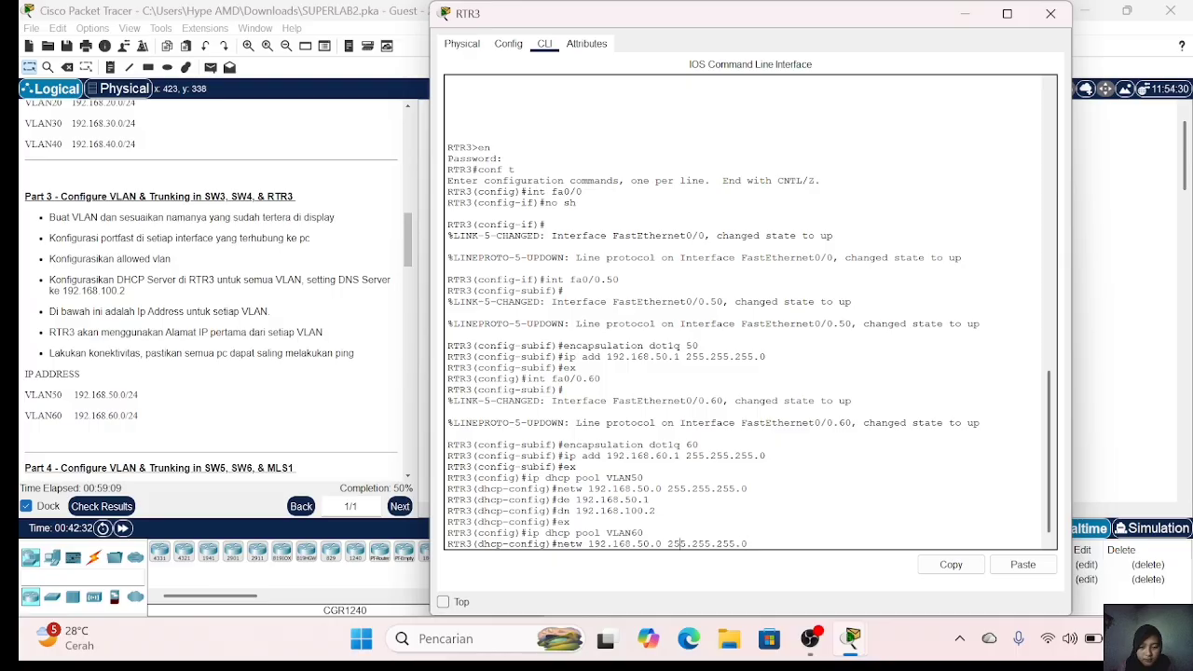
key("BackSpace")
type("6")
key("Return")
key("Up")
key("Up")
key("Up")
key("Up")
key("Up")
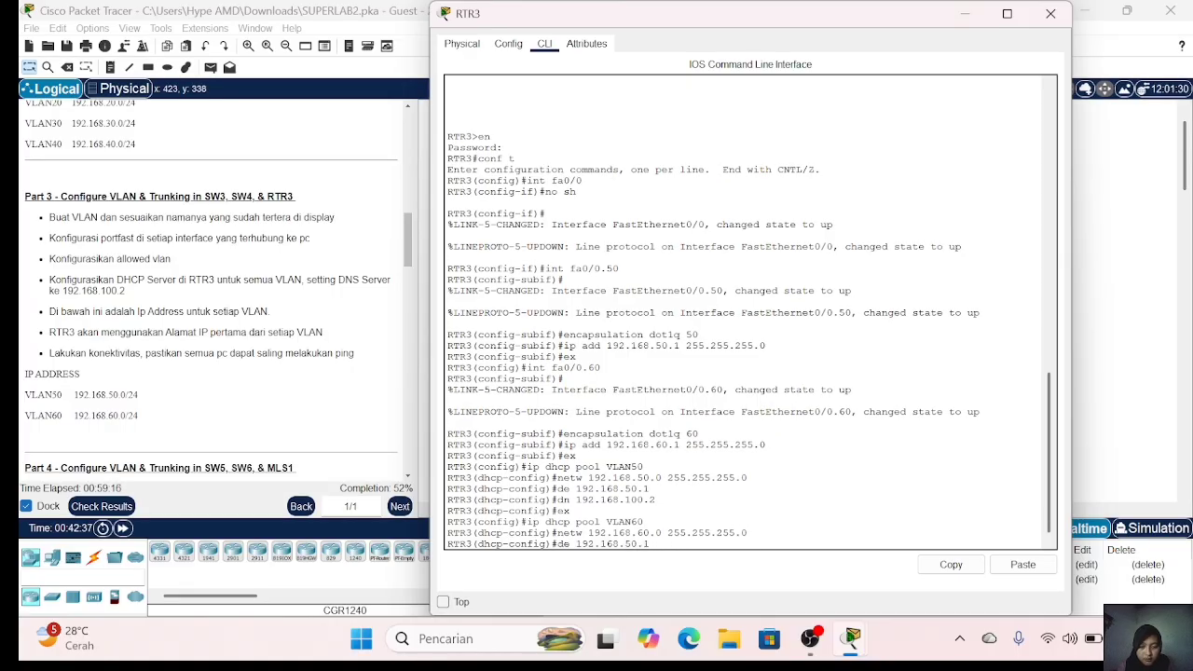
key("Left")
key("Left")
key("Left")
key("BackSpace")
type("6")
key("Return")
key("Up")
key("Up")
key("Up")
key("Up")
key("Up")
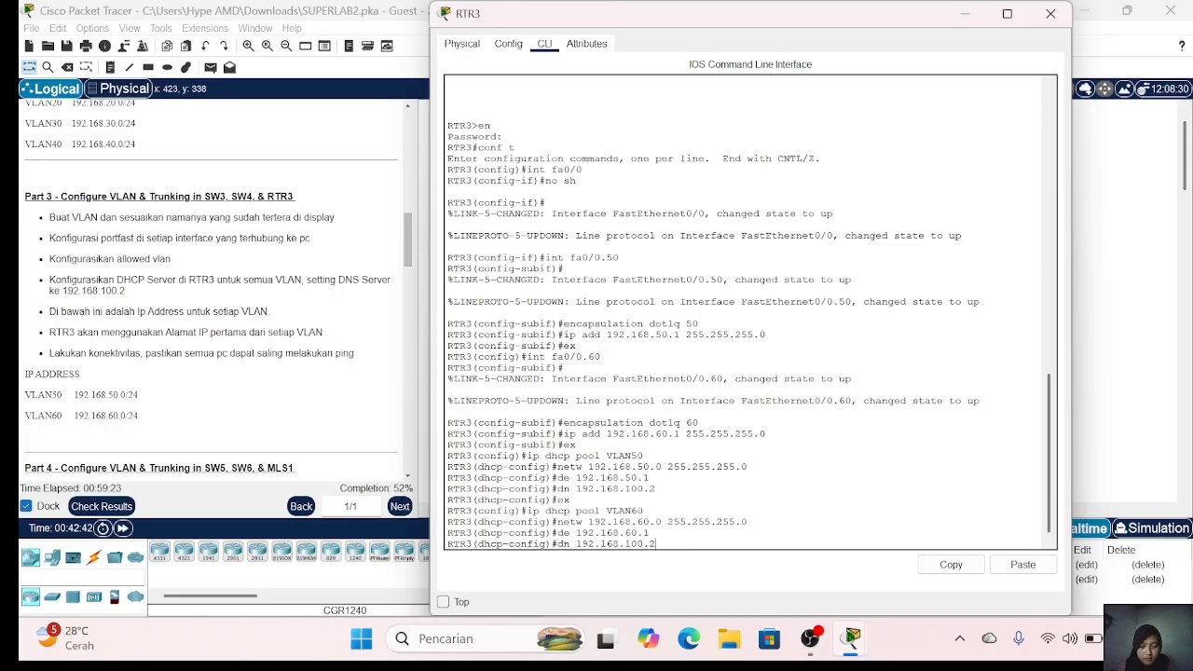
key("Return")
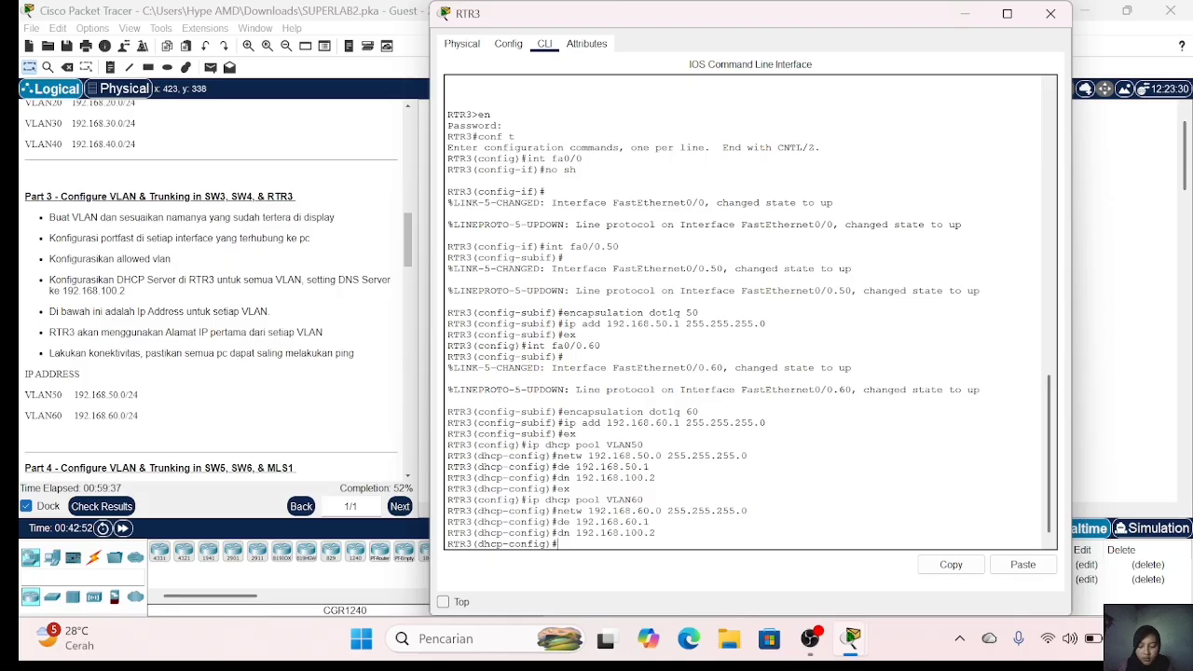
type("ex")
key("Return")
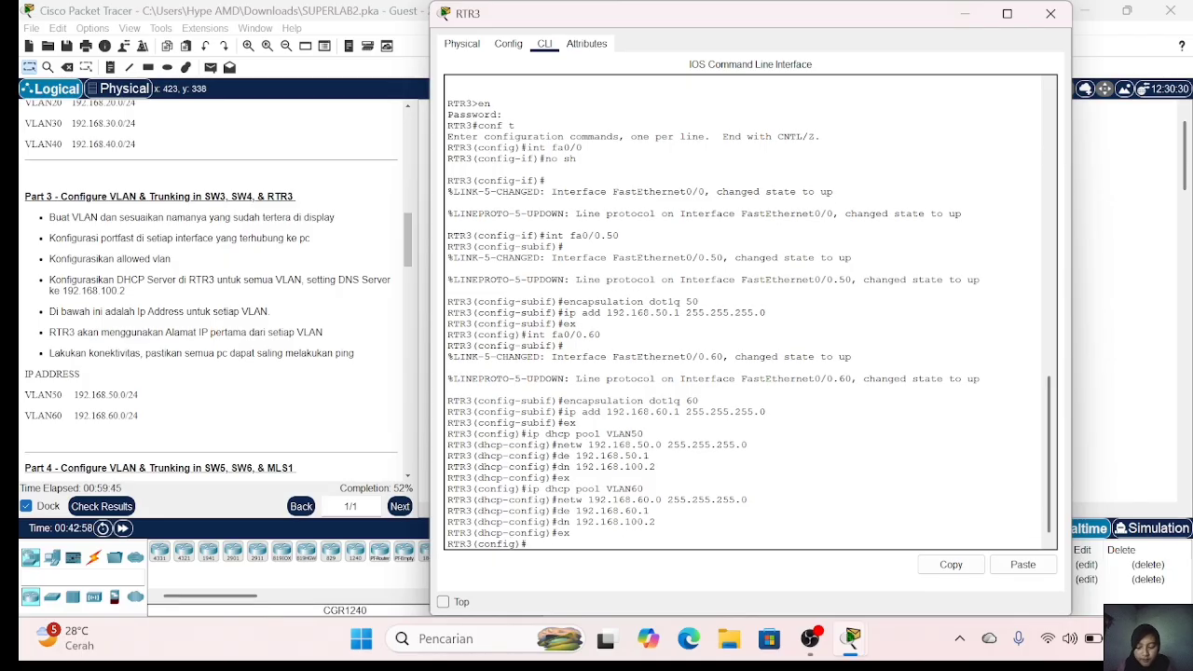
Step: Exclude 192.168.50.1 and 192.168.60.1 from DHCP leases and close RTR3's window
type("ip dhcp e")
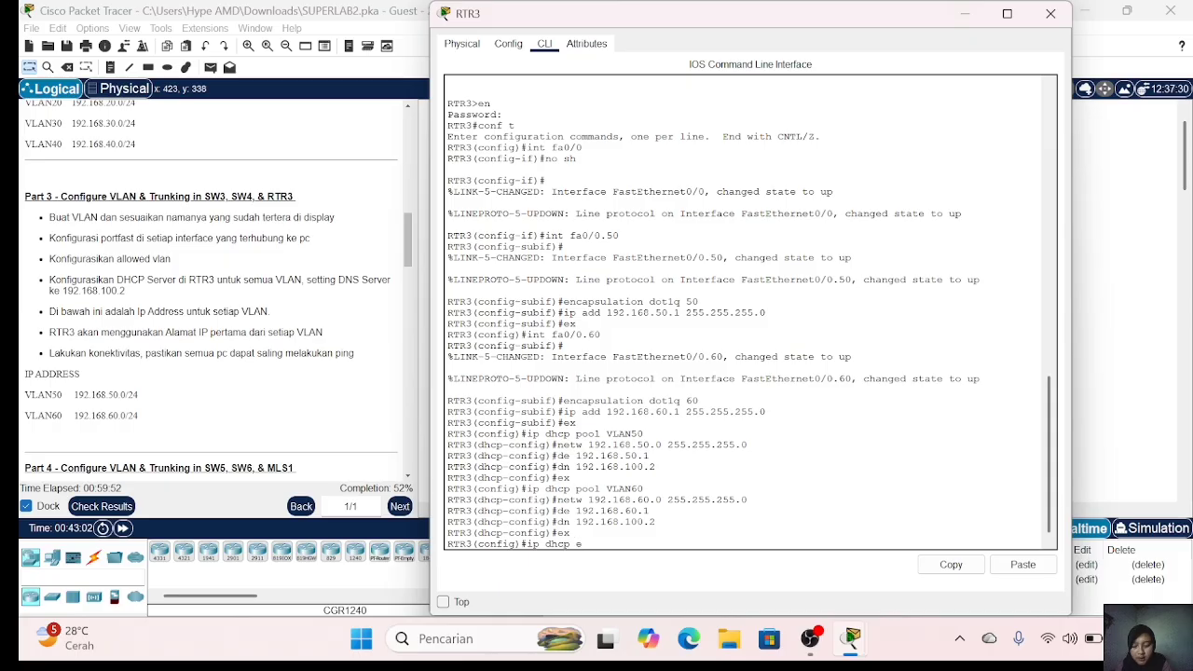
type("xcluded")
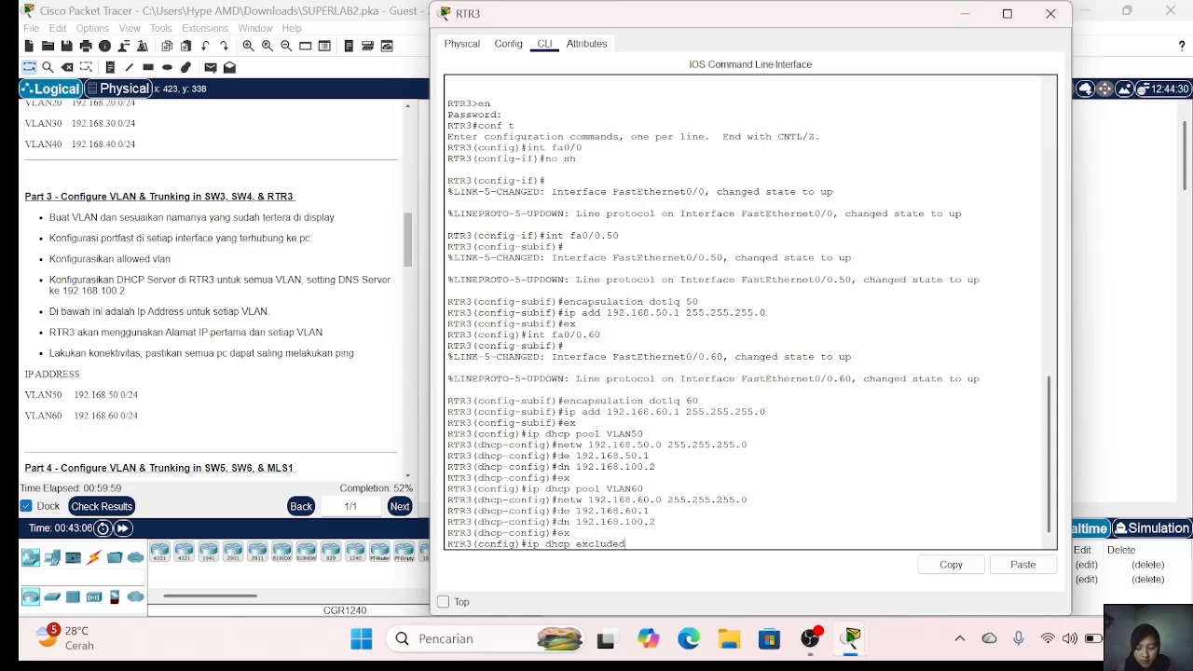
type(" 192.168.")
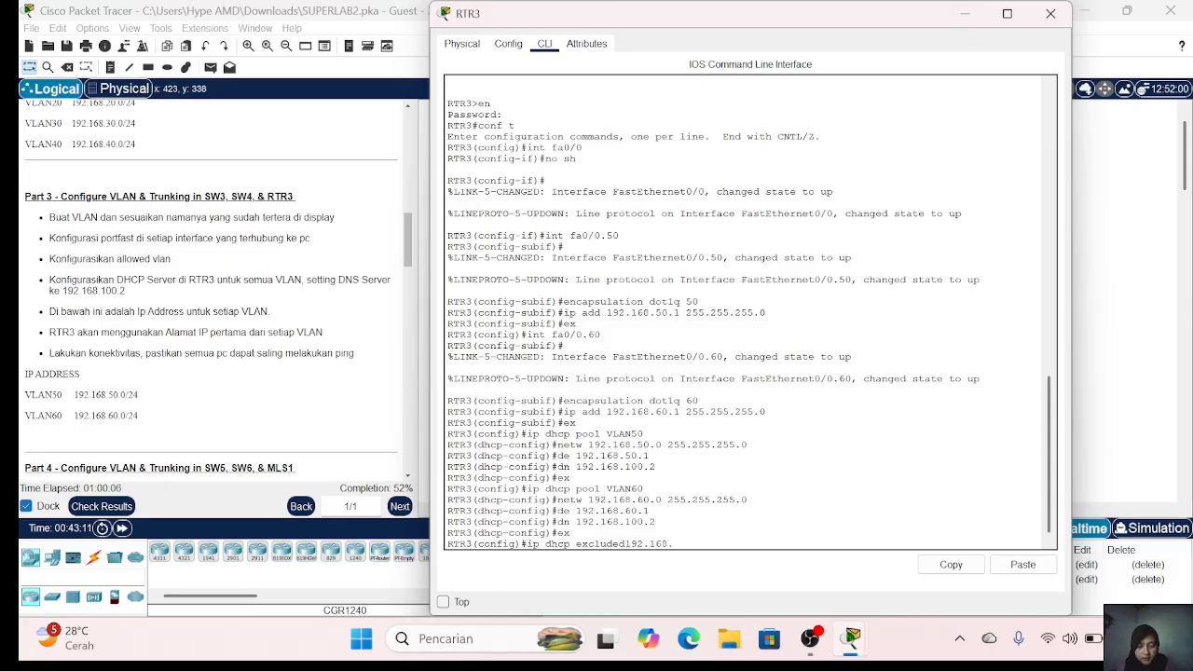
type("50.")
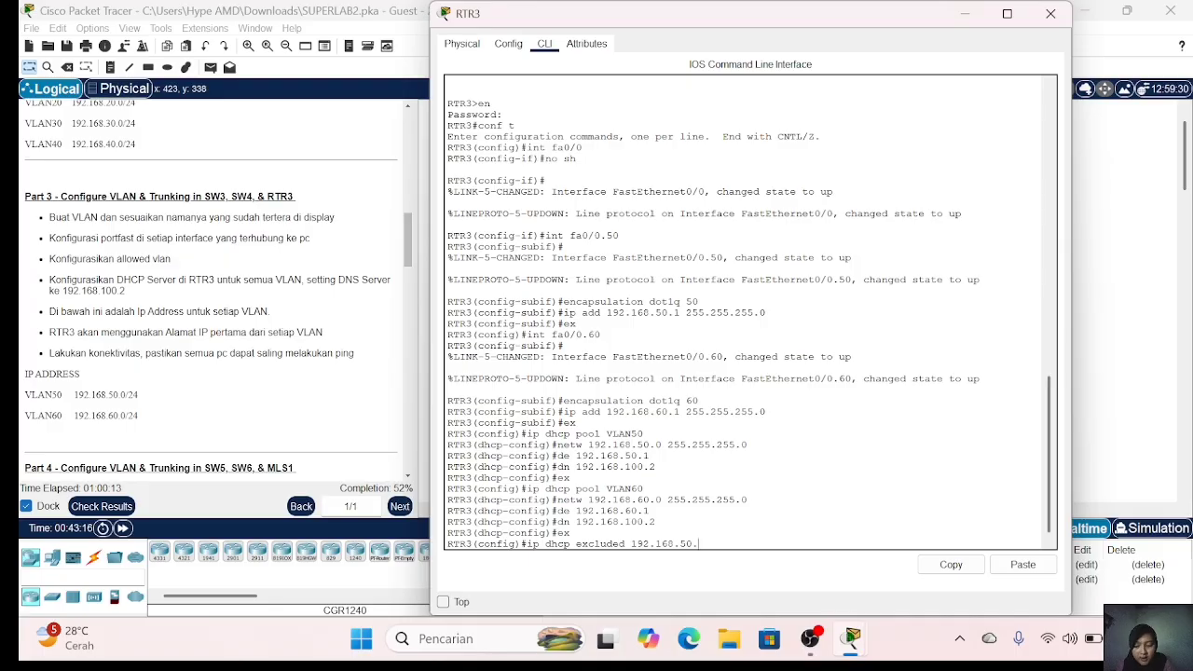
type("1")
key("Return")
key("Up")
key("Left")
key("Left")
key("Left")
key("BackSpace")
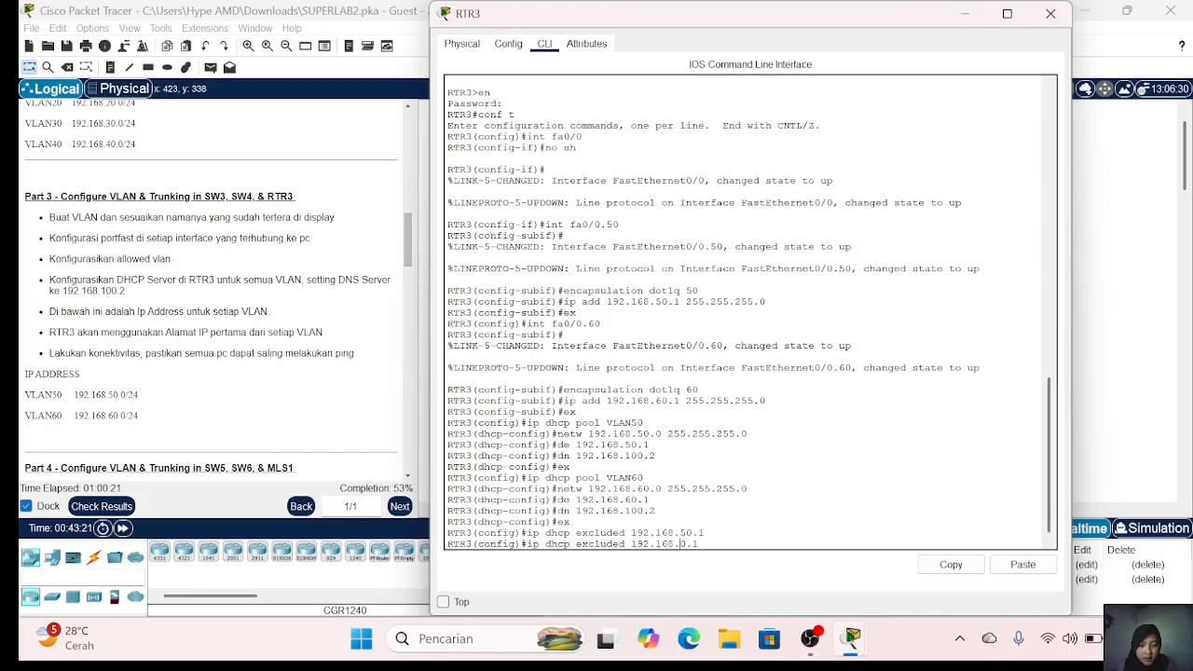
type("6")
key("Return")
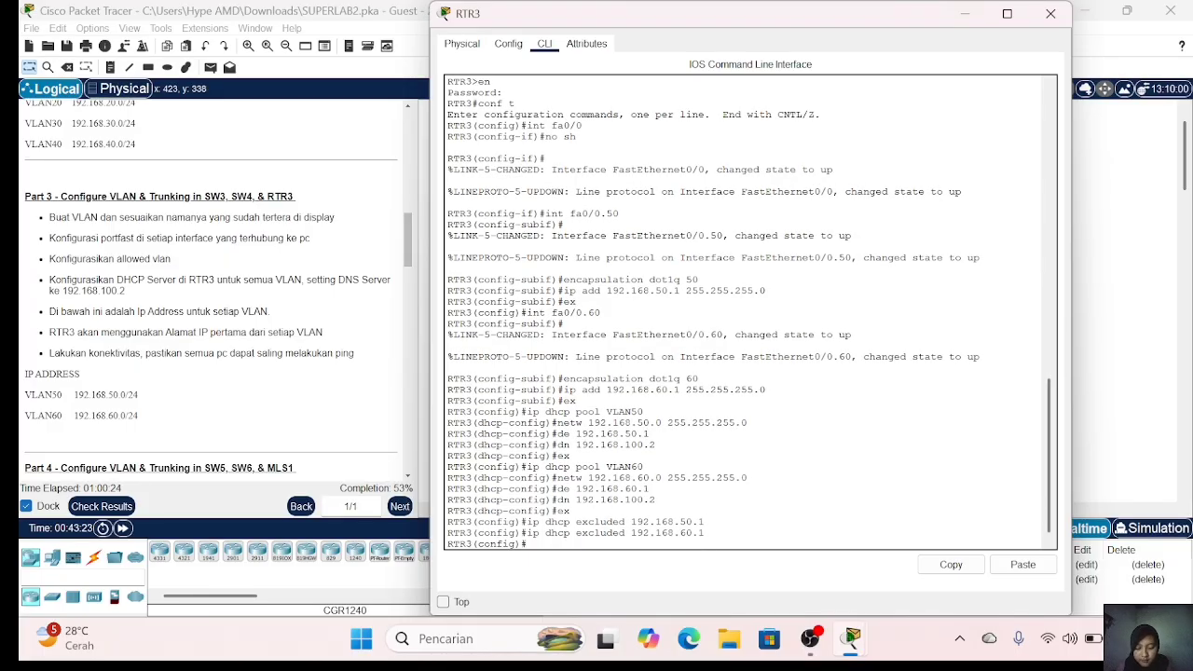
left_click(1050, 13)
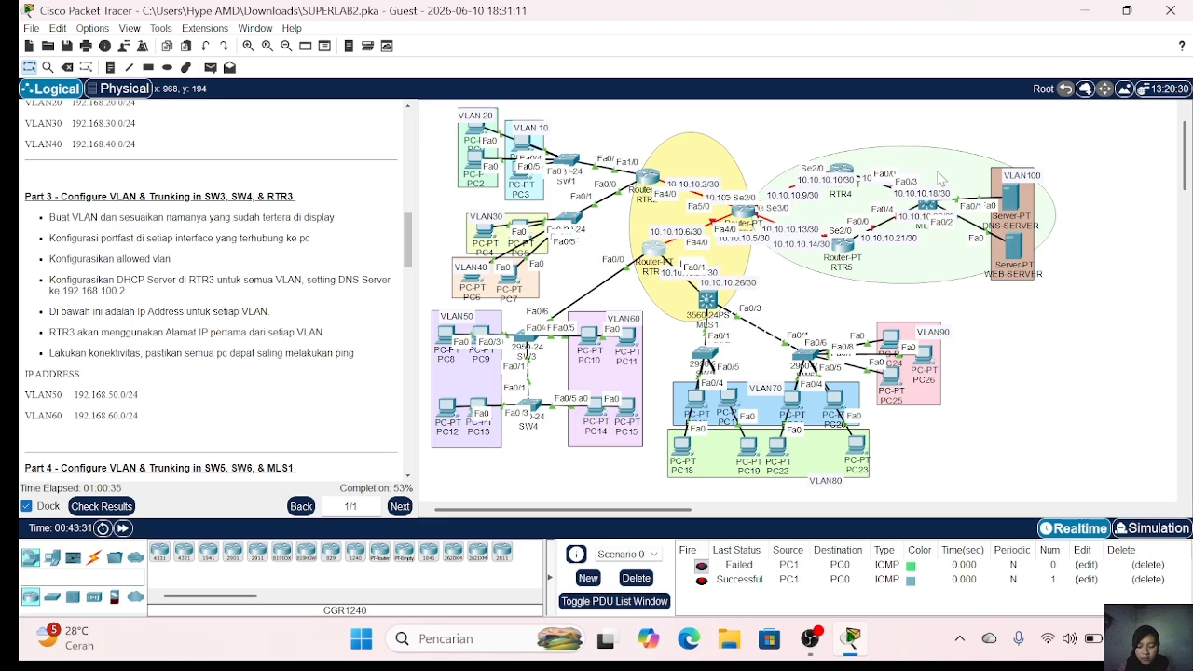
Step: Set PC8 and PC12 to obtain their IP configuration via DHCP
left_click(451, 328)
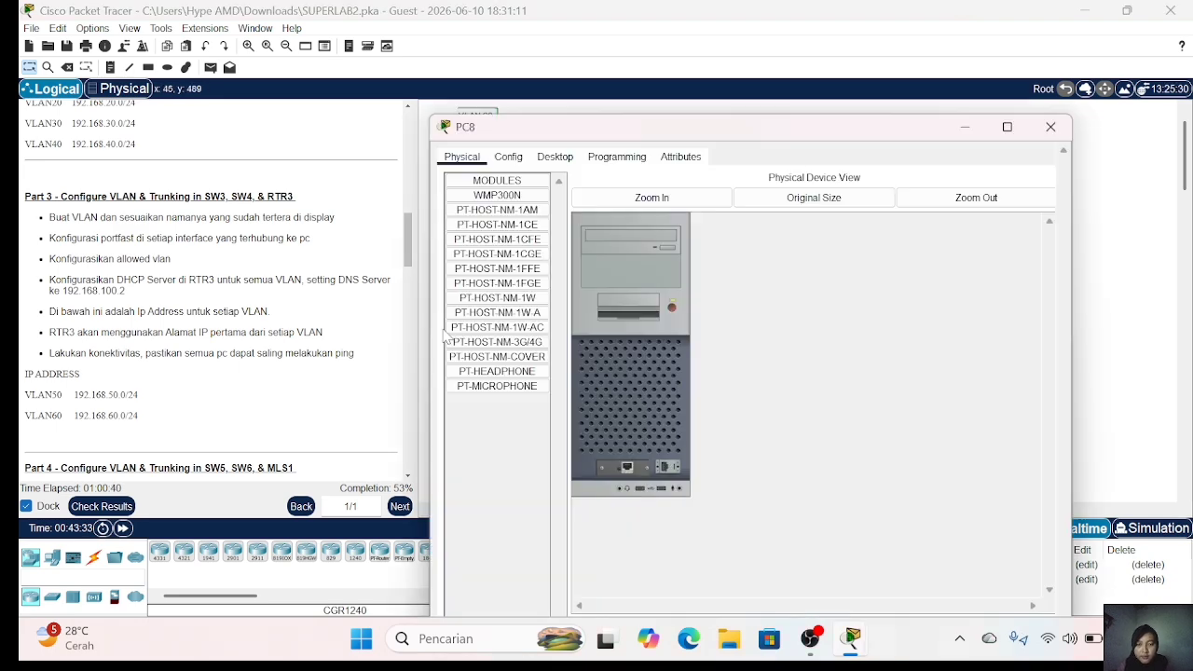
left_click(555, 156)
left_click(517, 217)
left_click(457, 232)
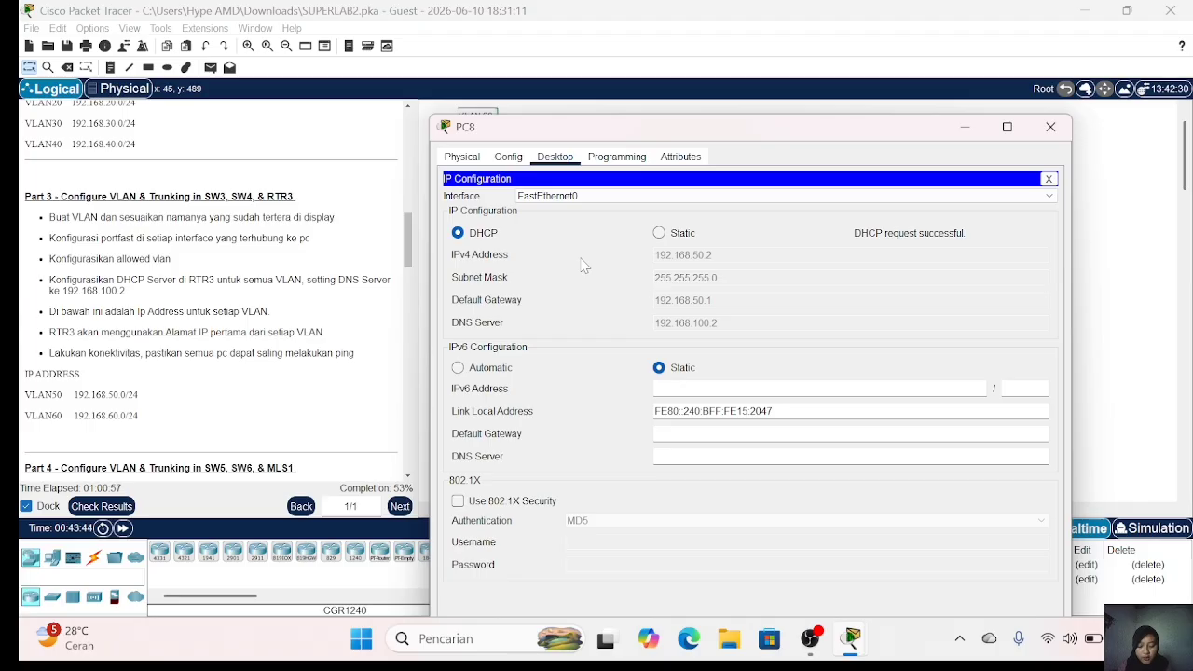
left_click(1050, 126)
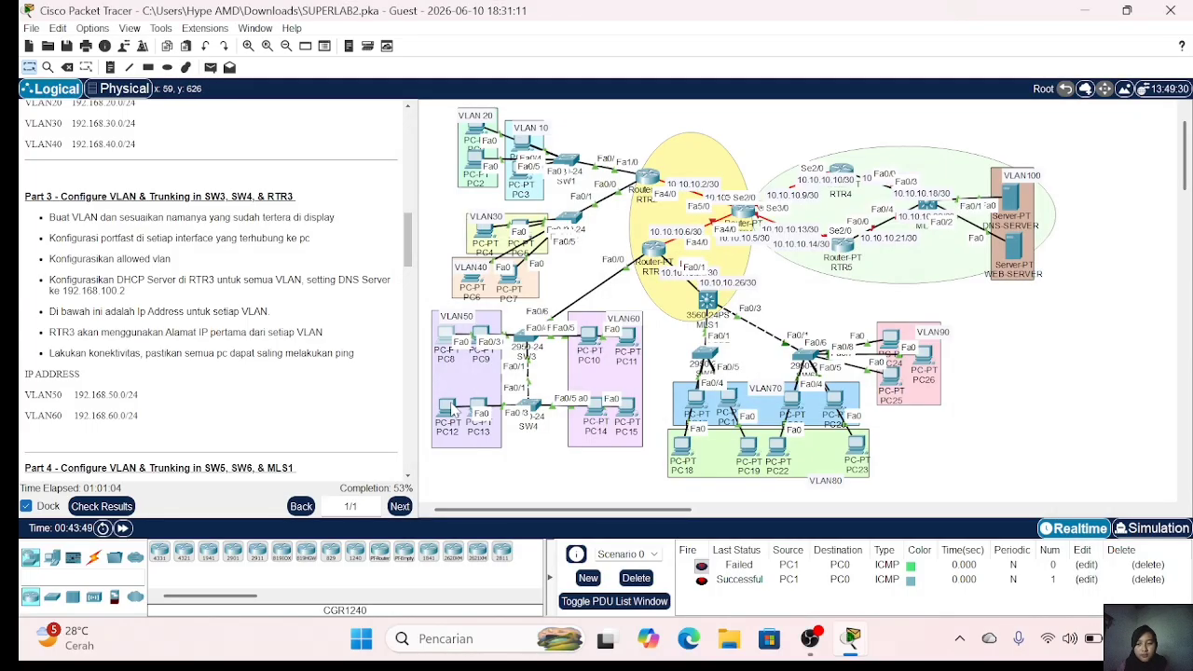
left_click(455, 408)
left_click(554, 44)
left_click(517, 104)
left_click(458, 120)
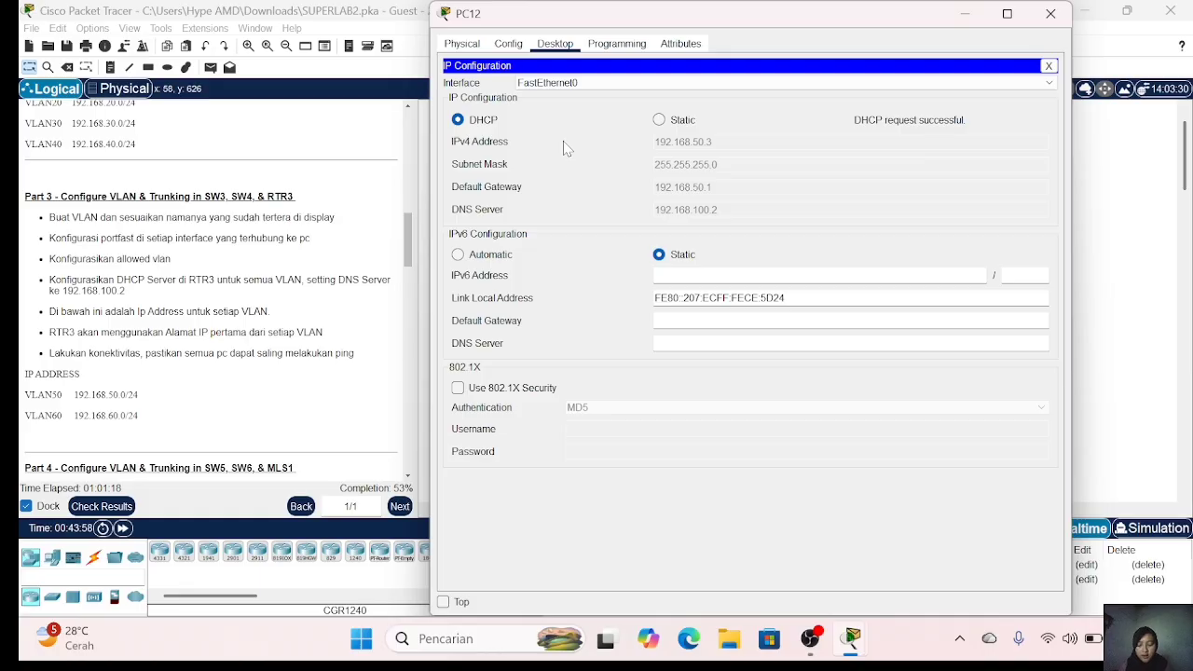
left_click(1050, 13)
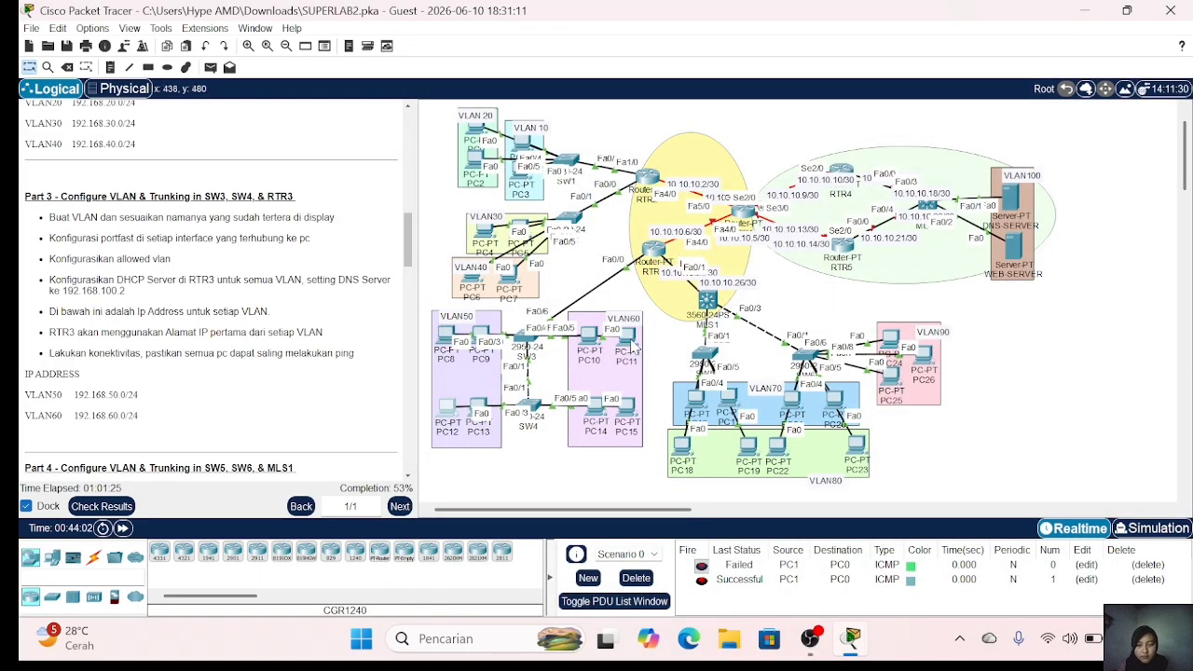
Step: Set PC10 and PC14 to DHCP so they lease 192.168.60.x addresses
left_click(589, 340)
left_click(554, 156)
left_click(517, 217)
left_click(458, 233)
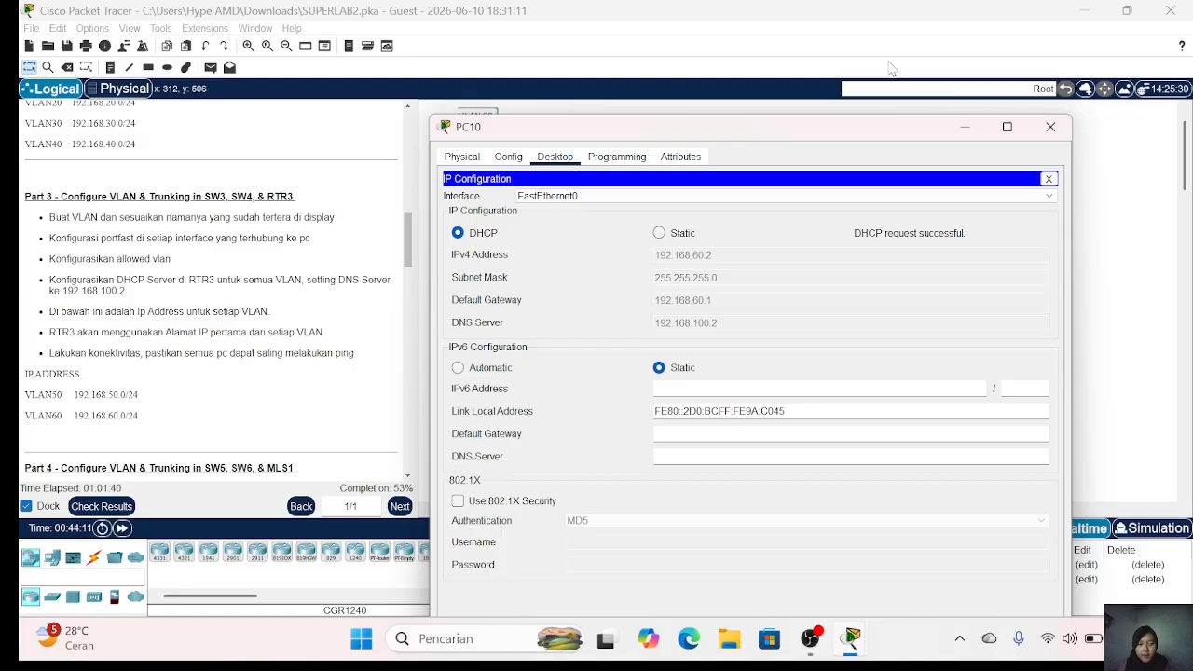
left_click(1050, 127)
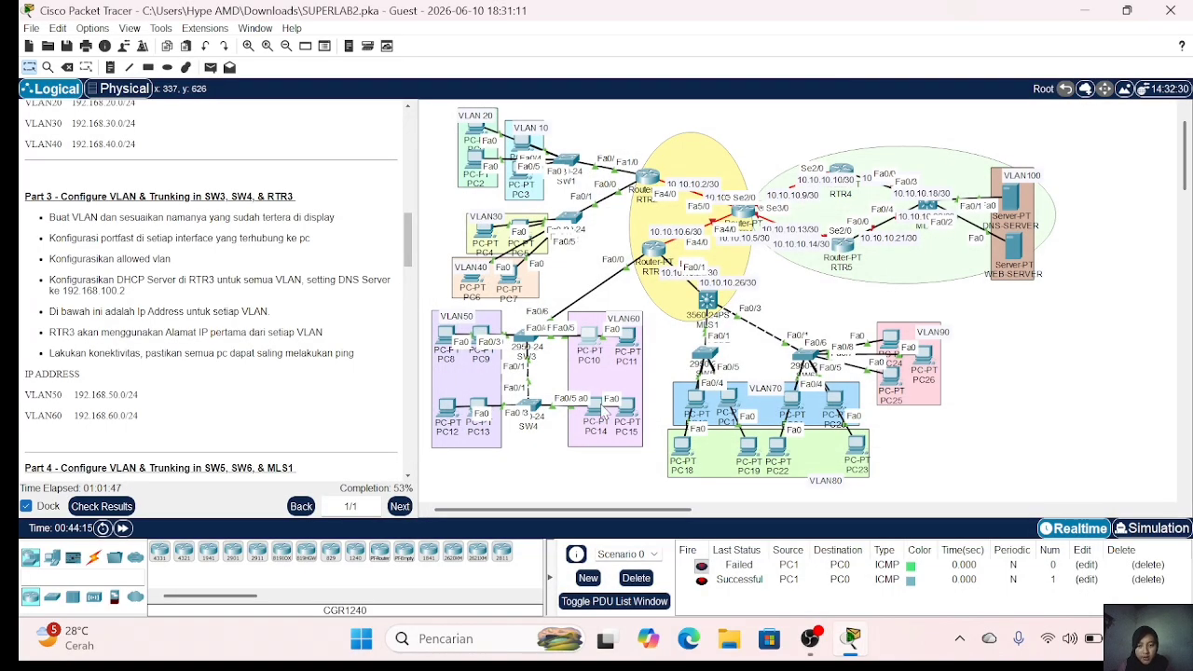
left_click(597, 407)
left_click(554, 44)
left_click(520, 105)
left_click(456, 121)
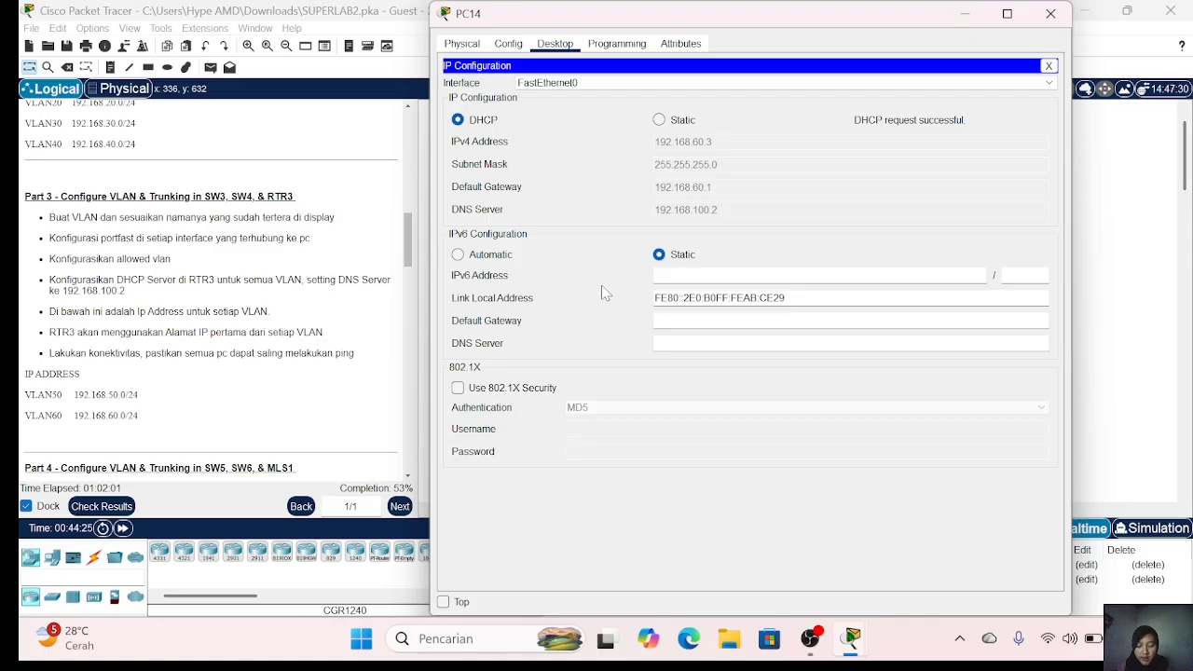
left_click(1050, 13)
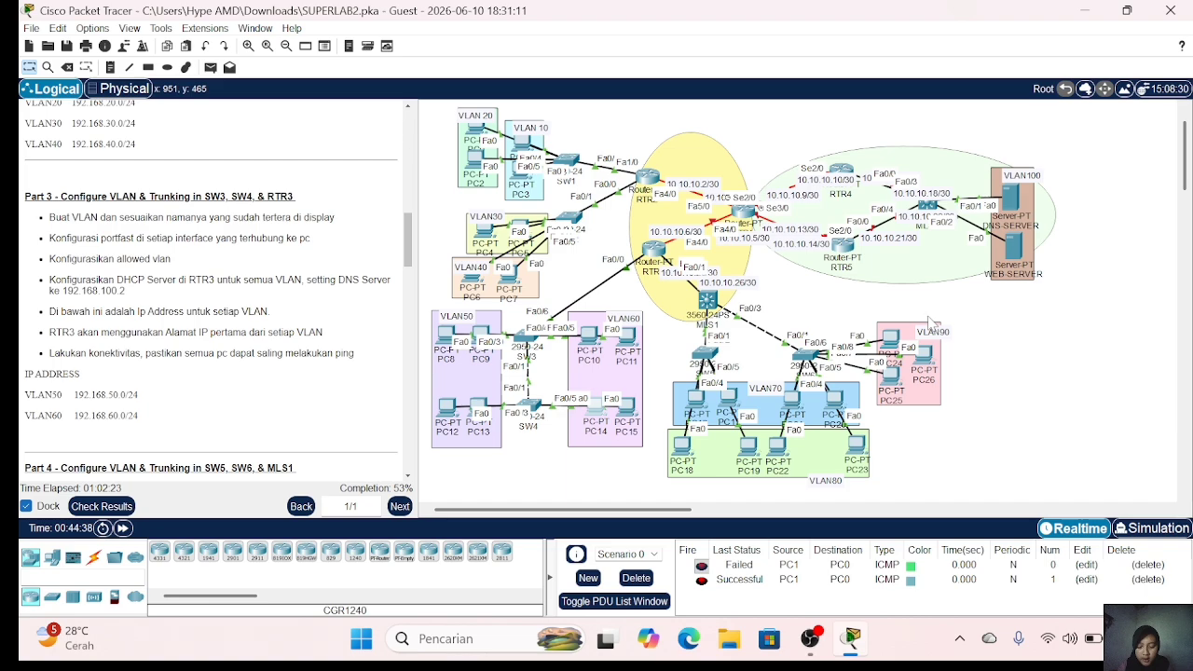
Step: Send two simple PDU test pings from PC8 to PC10
left_click(210, 67)
left_click(461, 352)
left_click(589, 333)
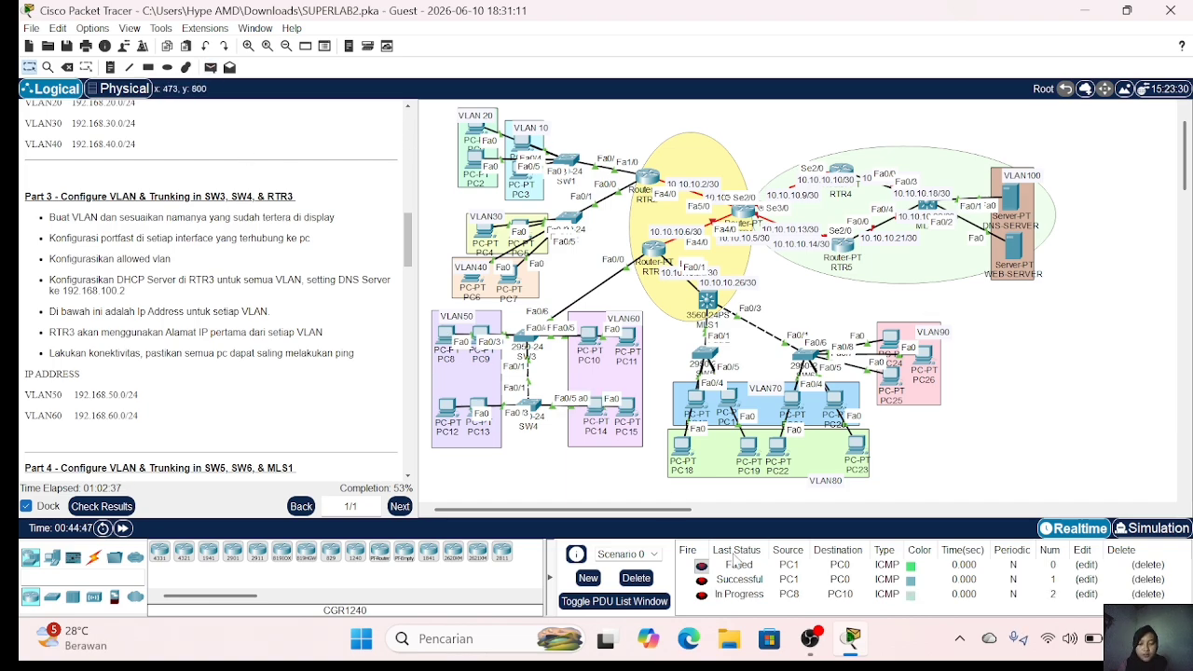
left_click(211, 68)
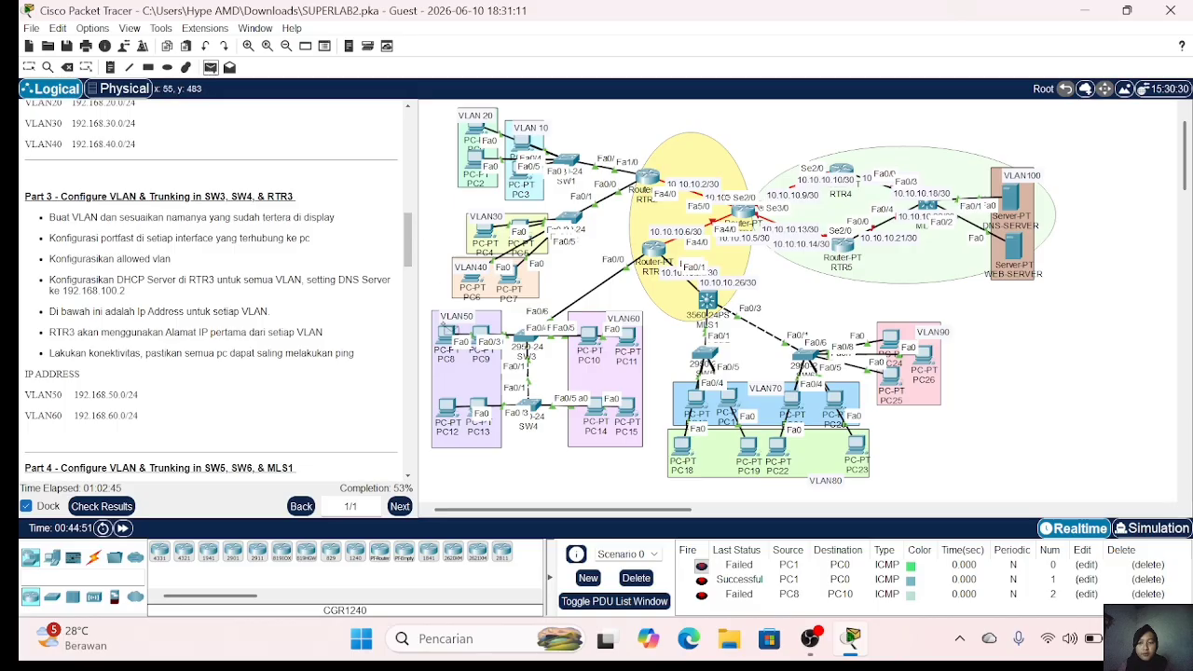
left_click(450, 332)
left_click(591, 333)
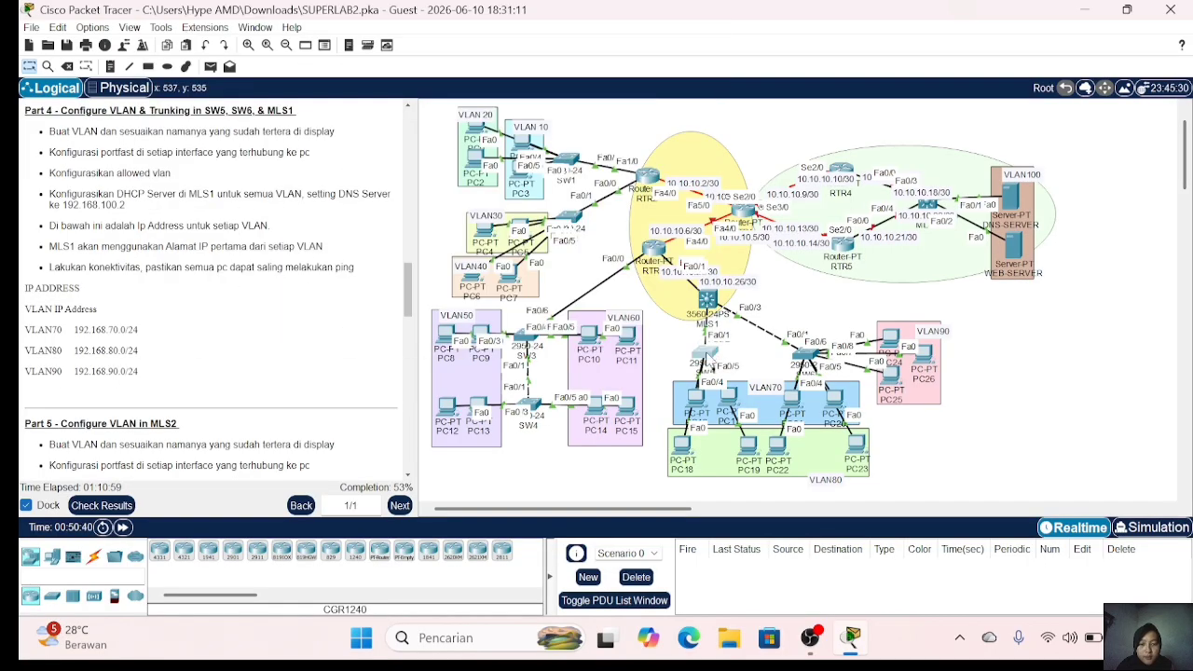
Step: Open SW5's console, enter privileged mode with the enable password, and enter global configuration
left_click(714, 356)
key("Return")
type("en")
key("Return")
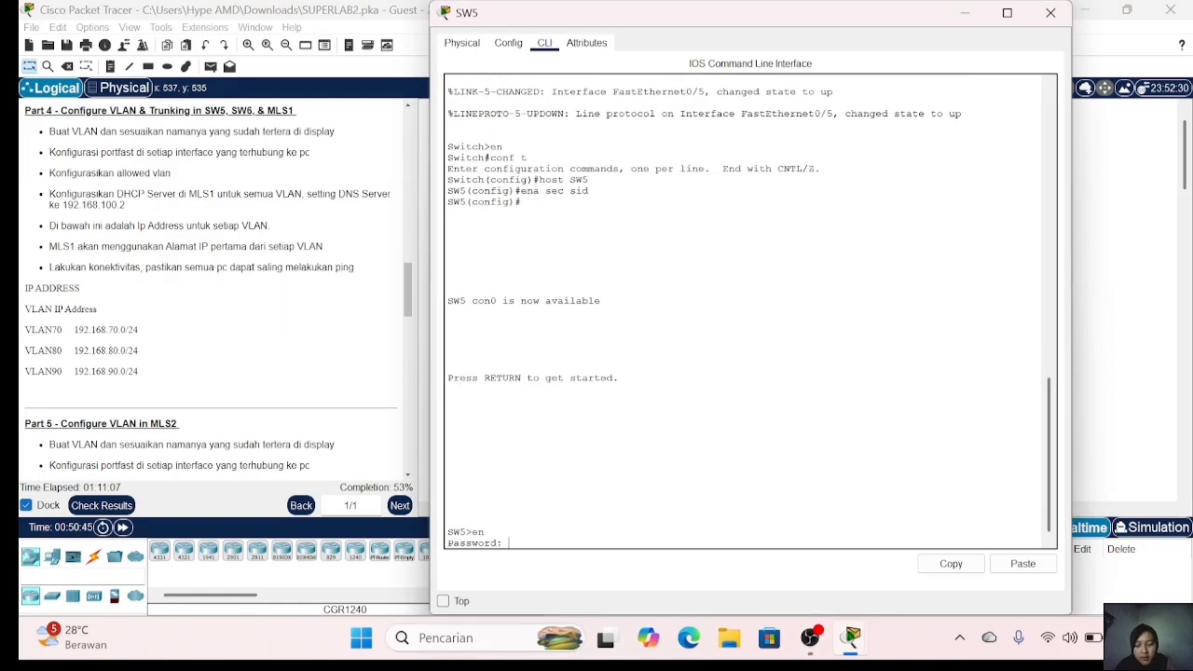
type("sid")
key("Return")
type("conf t")
key("Return")
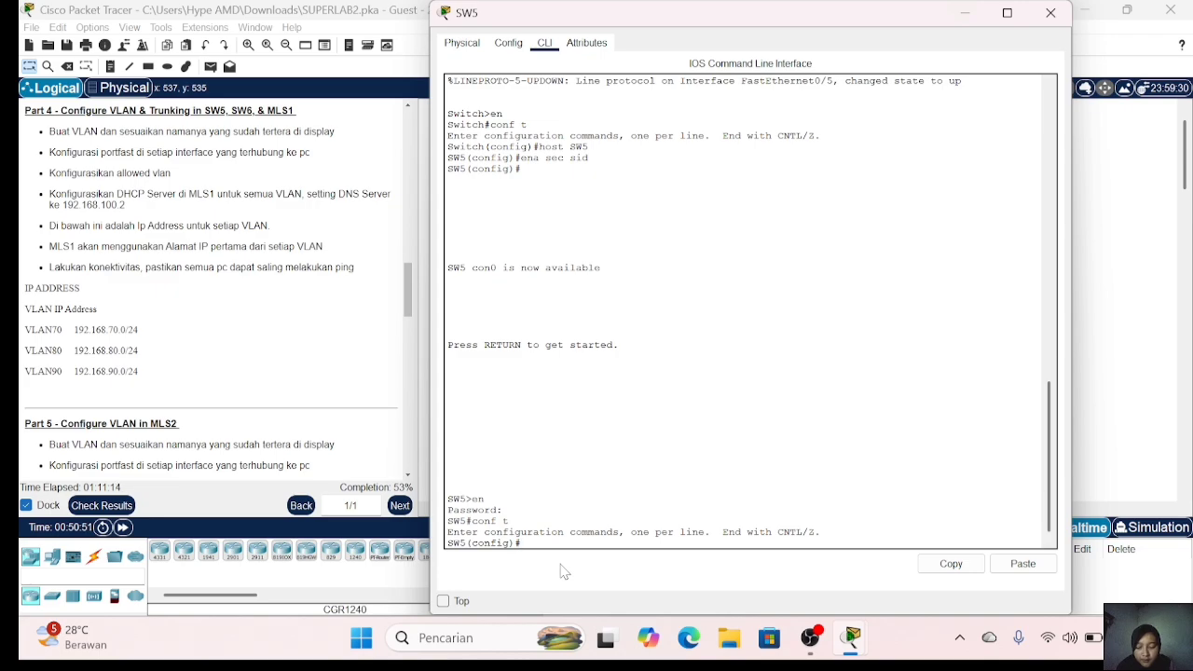
Step: Create VLANs 70, 80 and 90, issuing hostnames VLAN70, VLAN00 and VLAN90 after each
type("vlan 70")
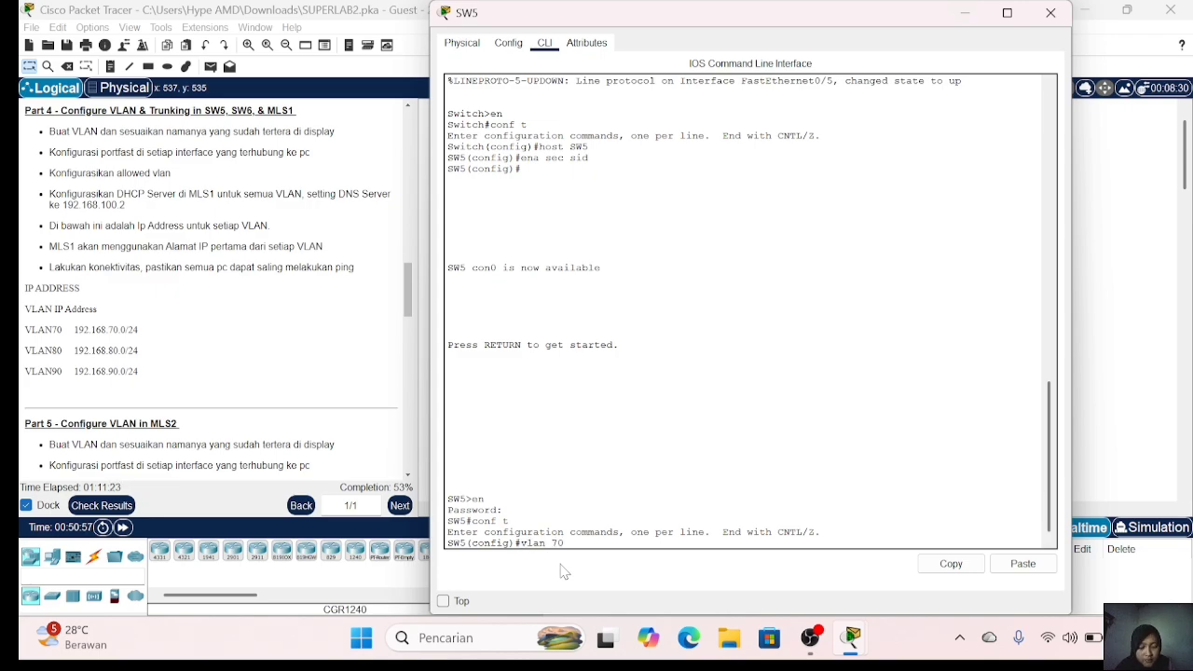
key("Return")
type("host VLAN")
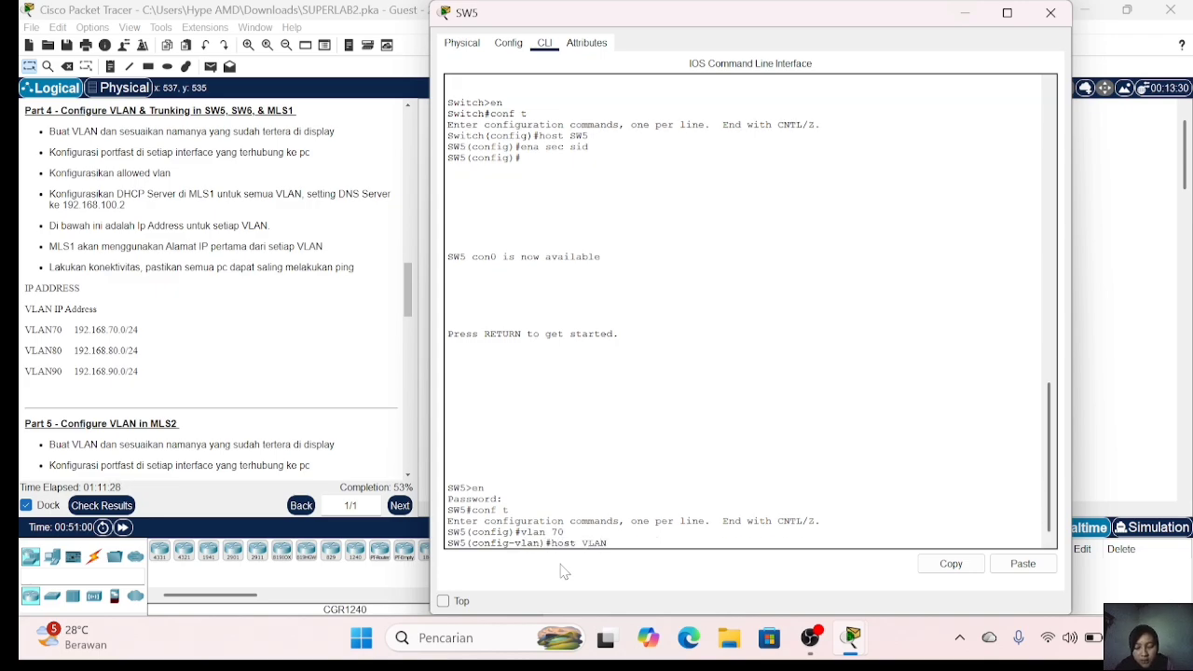
type("70")
key("Return")
type("vlan 80")
key("Return")
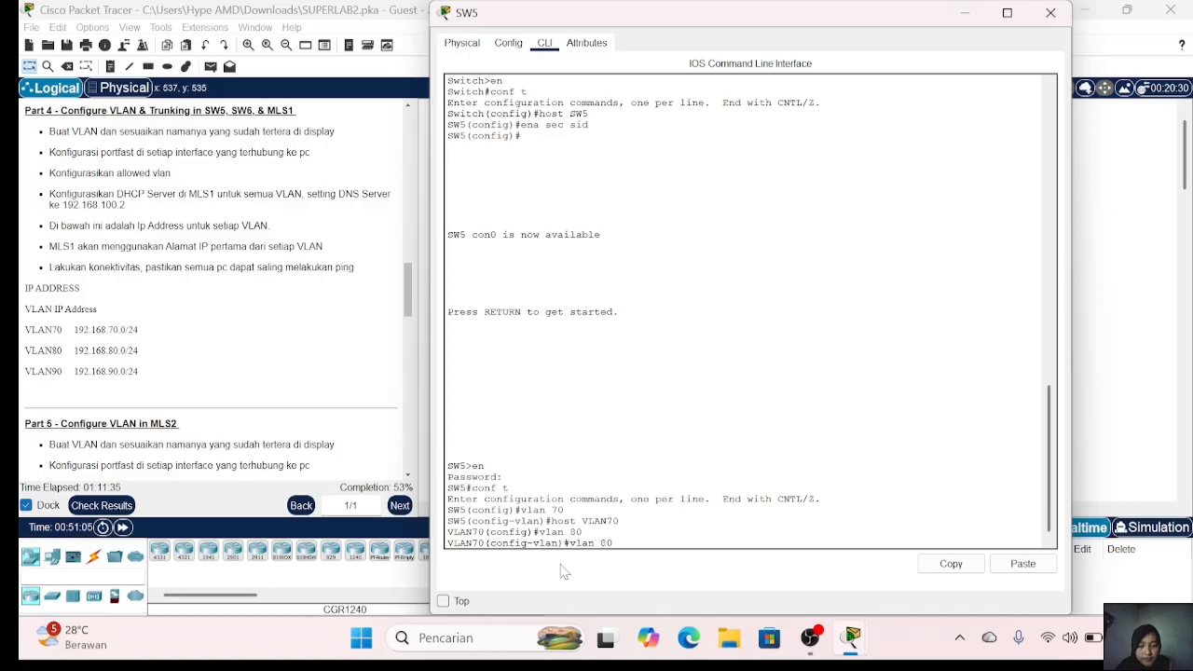
type("host VLAN00")
key("Return")
type("vlan 90")
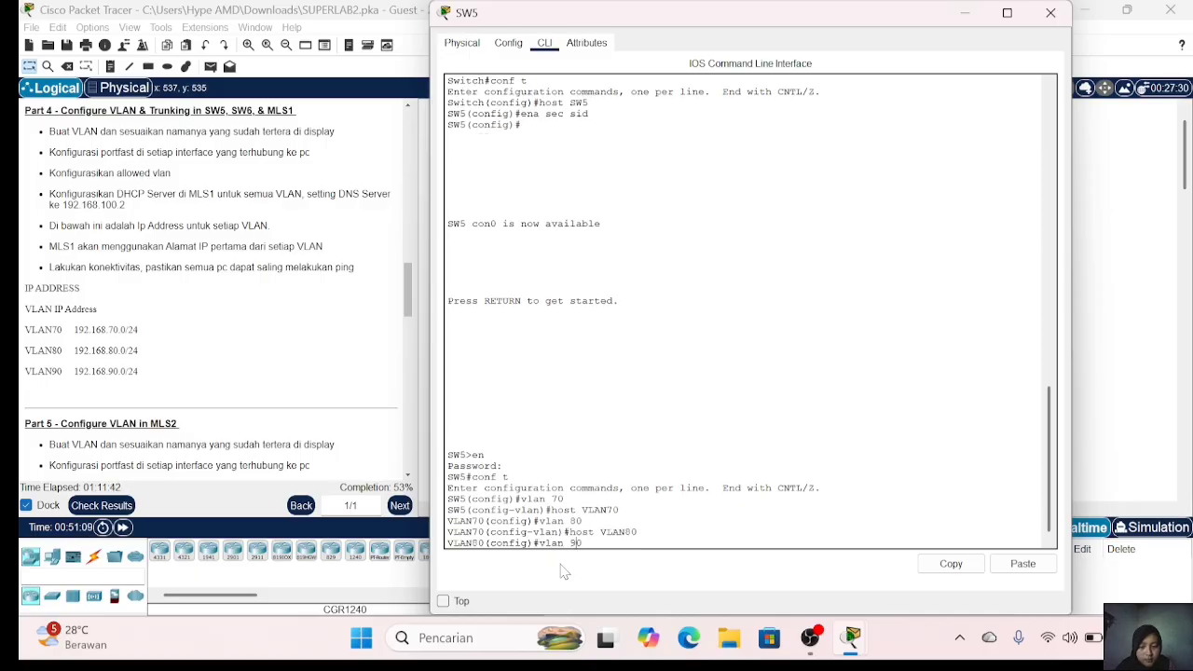
key("Return")
type("host VLAN90")
key("Return")
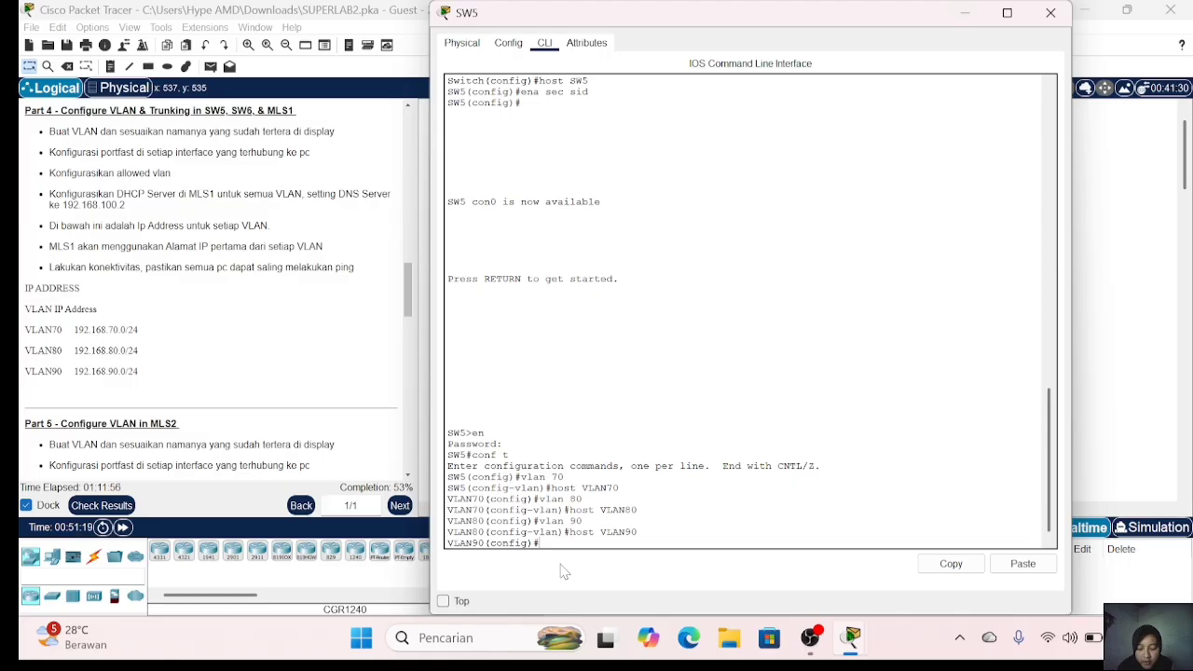
Step: Exit and re-enter global configuration mode on SW5
type("ex")
key("Return")
type("c")
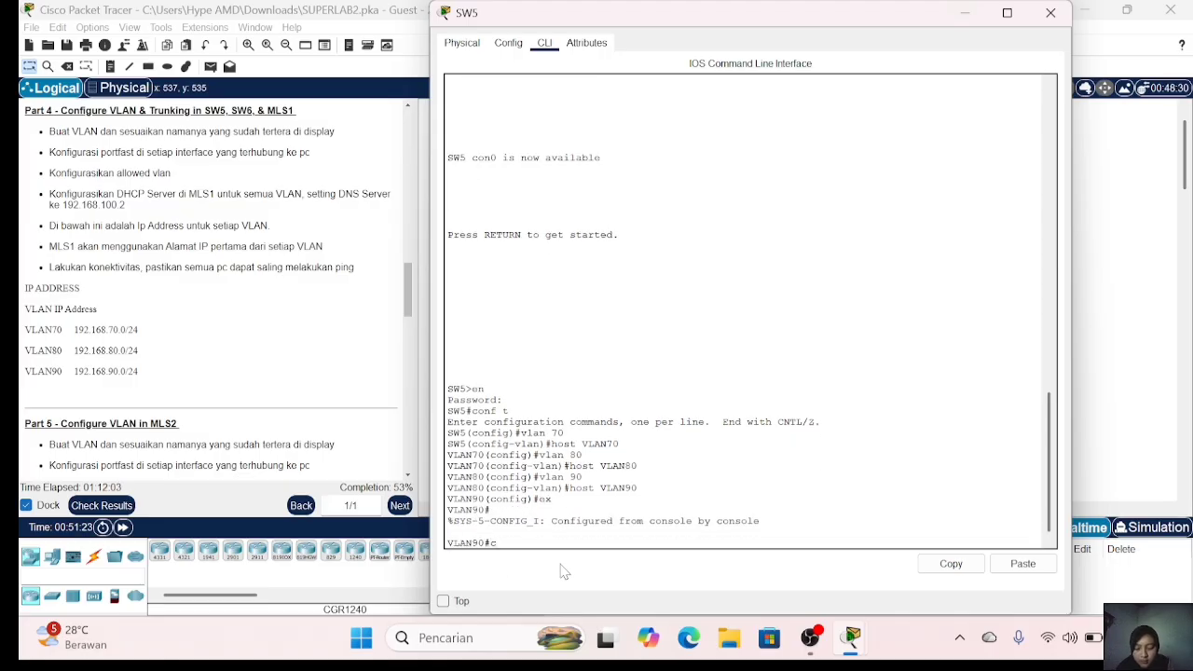
type("onf t")
key("Return")
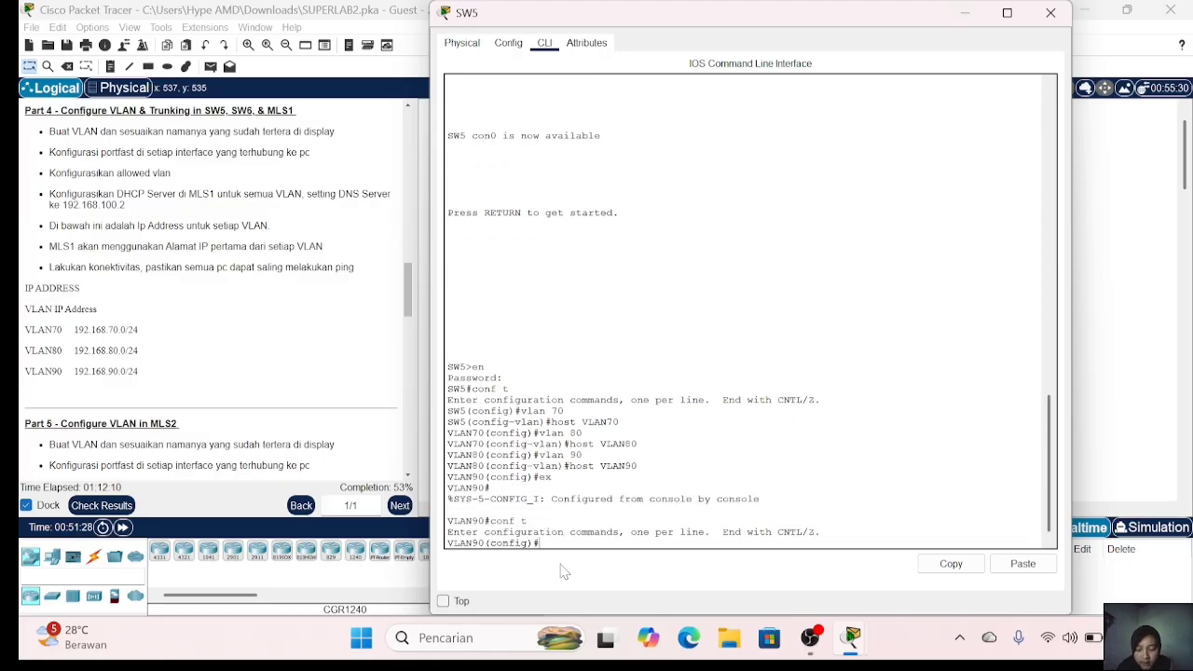
Step: On SW5, make fa0/2-3 access ports in VLAN 70 with PortFast enabled
type("int ra fa")
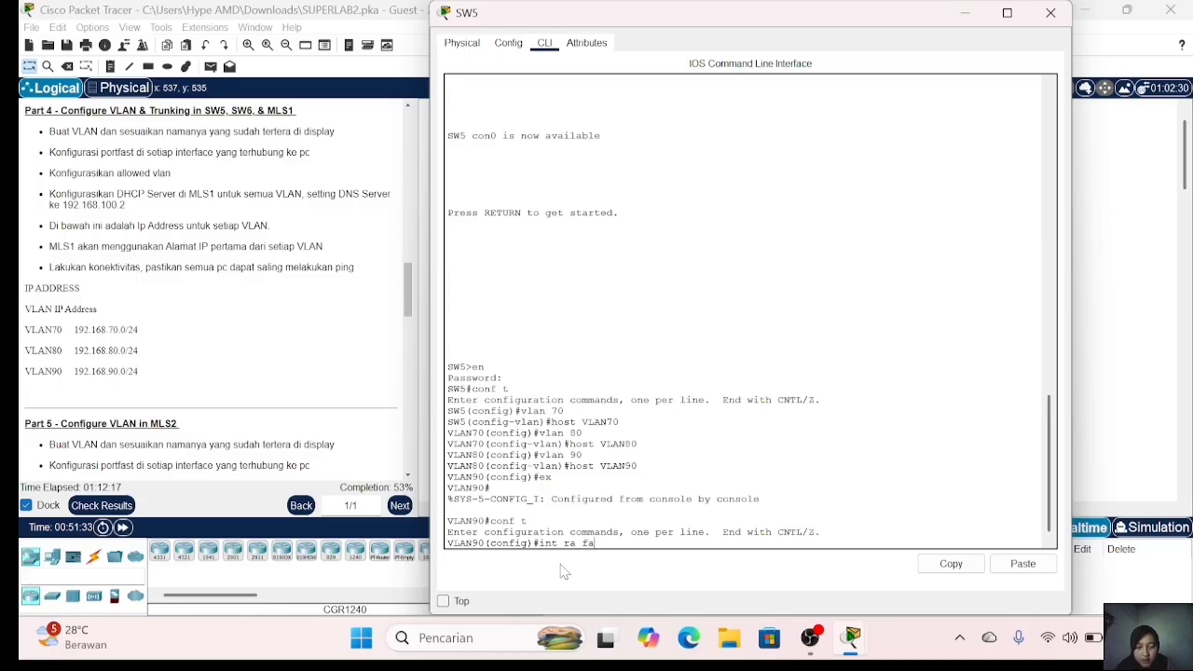
type("0/2-3")
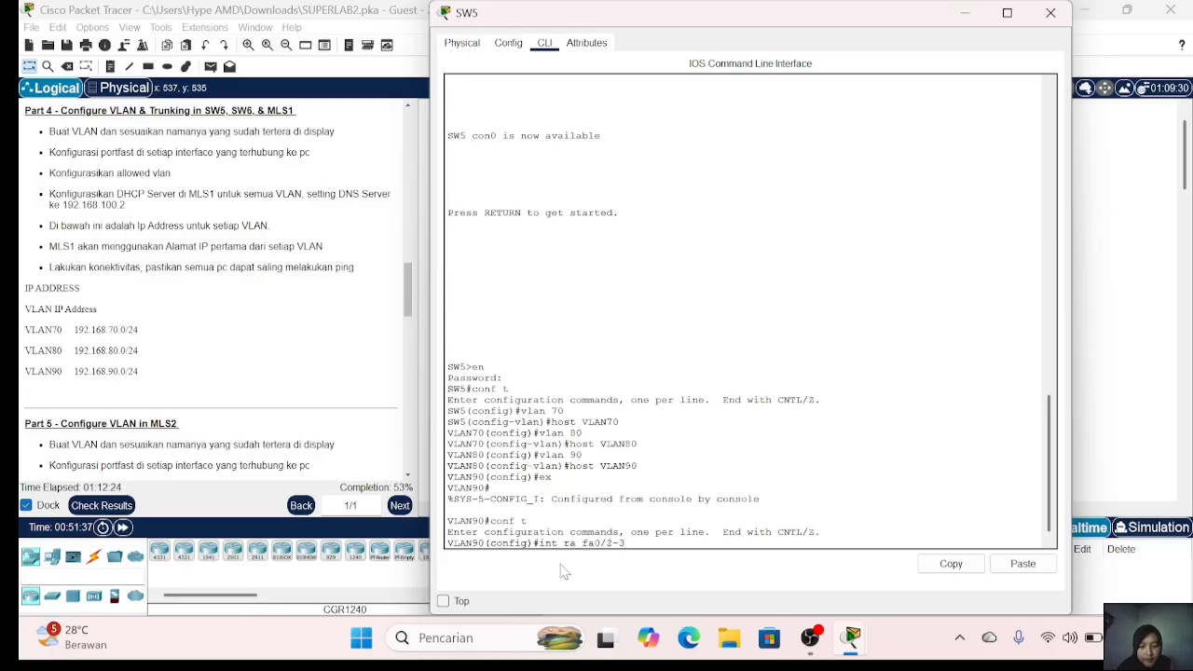
key("Return")
type("sw m a")
key("Return")
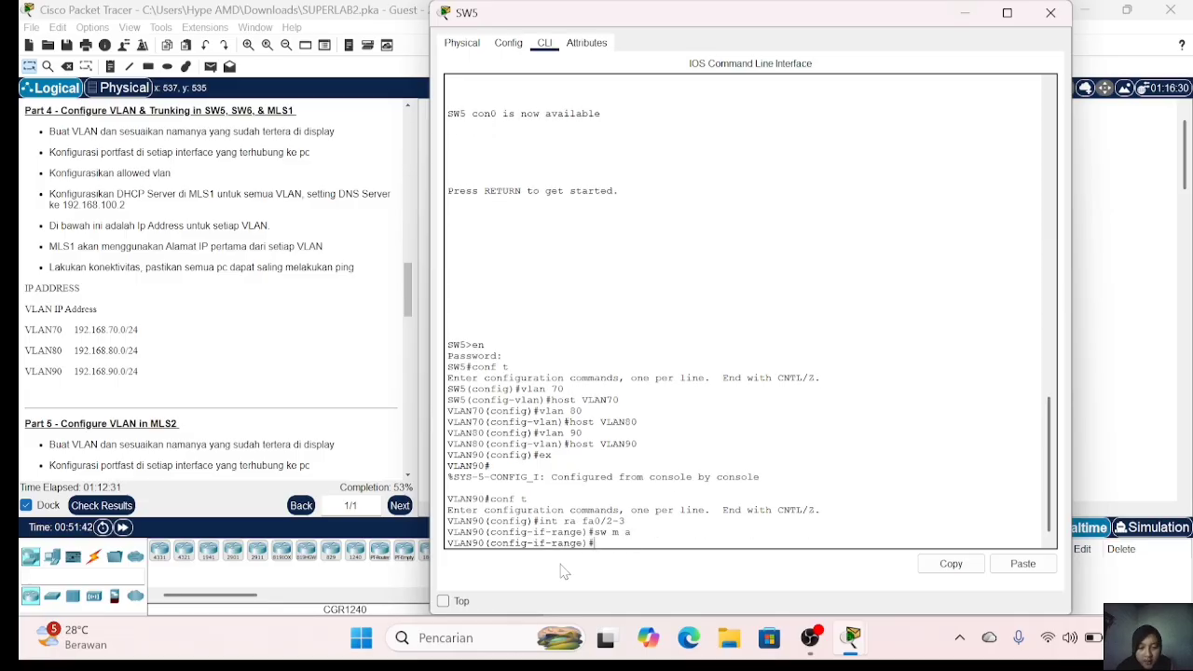
type("sw a vl 70")
key("Return")
key("Up")
key("Up")
key("Up")
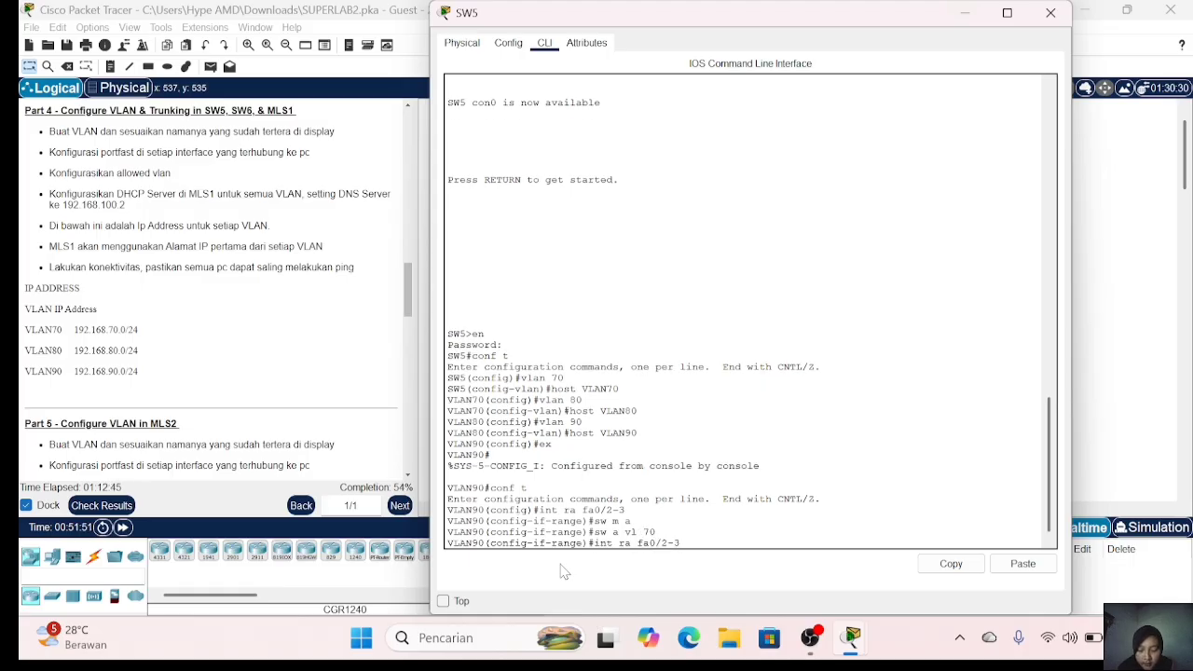
key("BackSpace")
key("BackSpace")
key("BackSpace")
key("BackSpace")
key("BackSpace")
key("BackSpace")
key("BackSpace")
key("BackSpace")
key("BackSpace")
key("BackSpace")
key("BackSpace")
key("BackSpace")
key("BackSpace")
key("BackSpace")
type("spa p")
type("or")
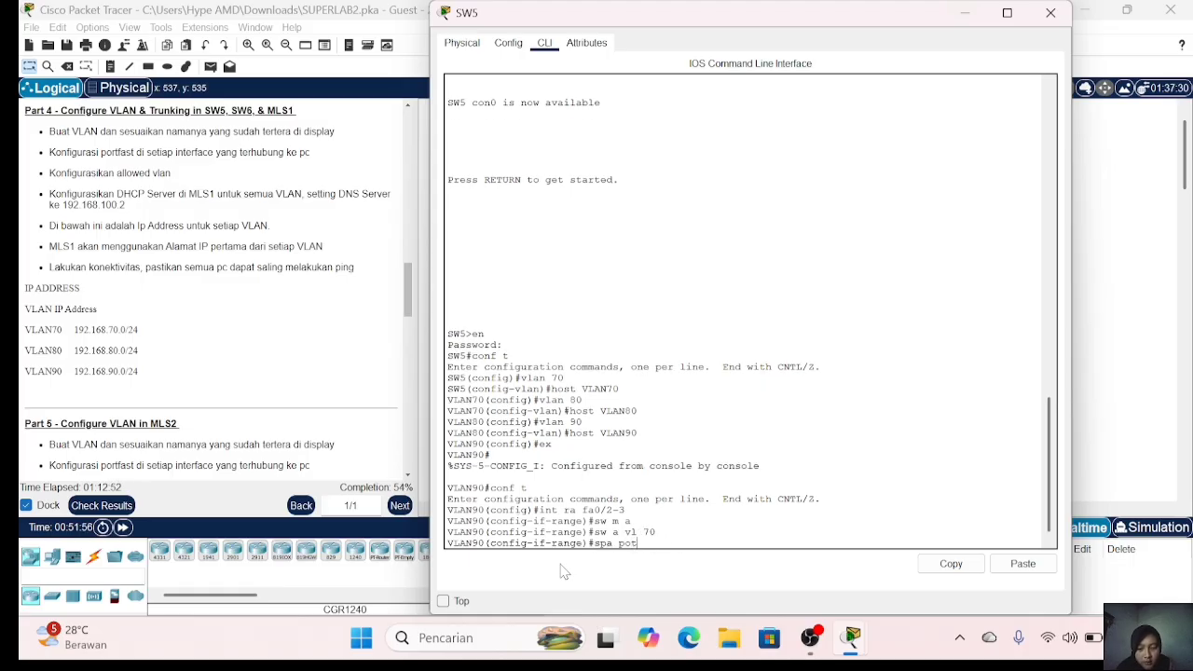
type("t")
key("Return")
type("ex")
key("Return")
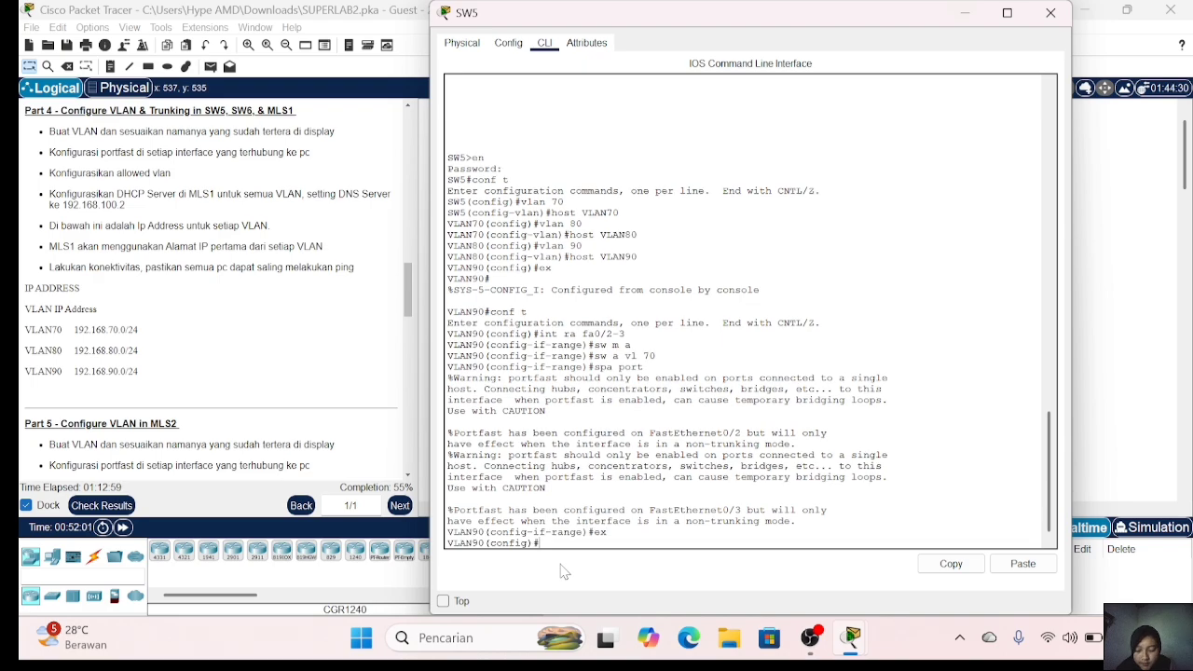
Step: Make fa0/4-5 access ports in VLAN 80 with PortFast, reusing recalled commands
key("Up")
key("Up")
key("Up")
key("Up")
key("Up")
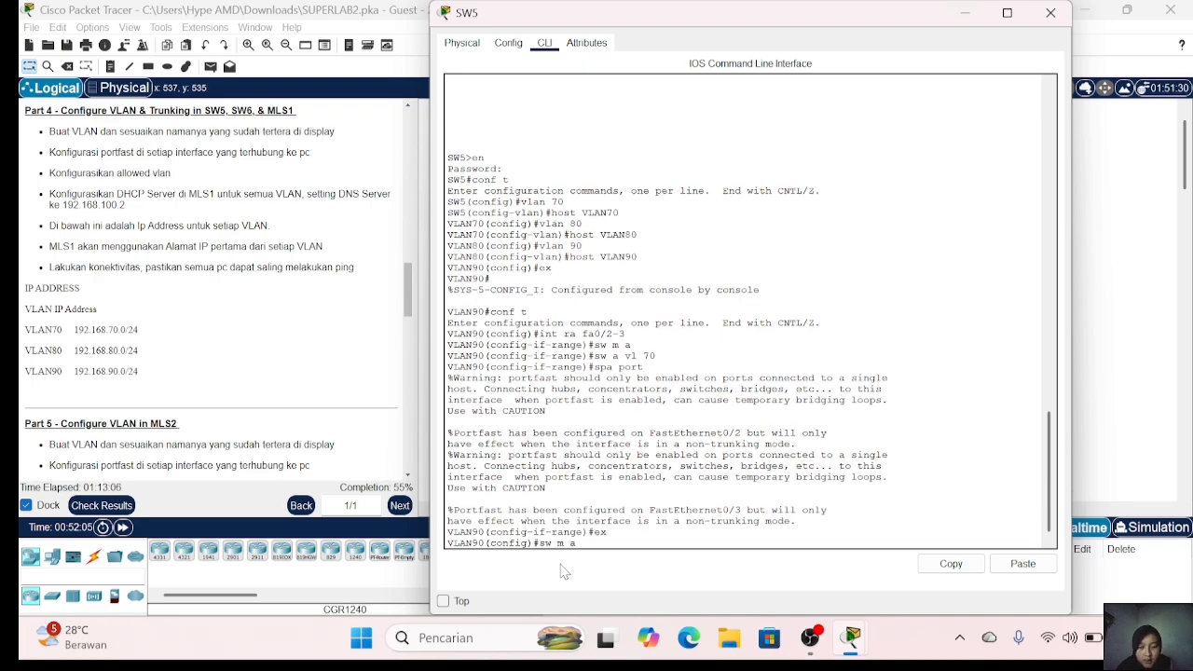
type("4")
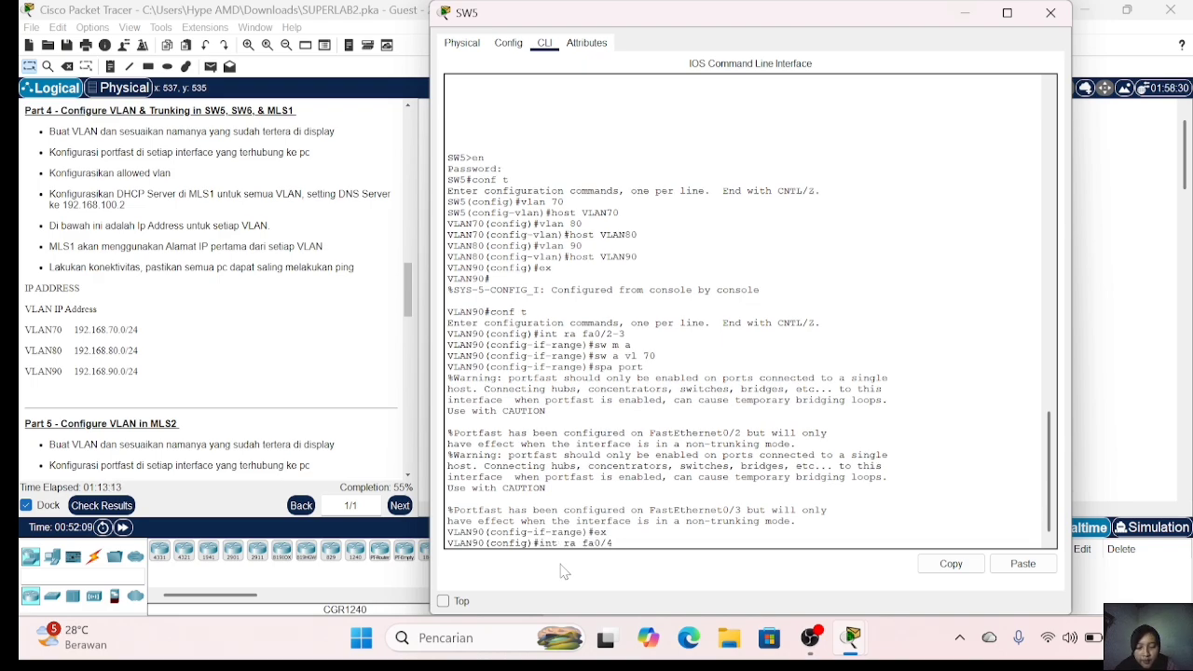
type("-5")
key("Return")
key("Up")
key("Up")
key("Up")
key("Up")
key("Up")
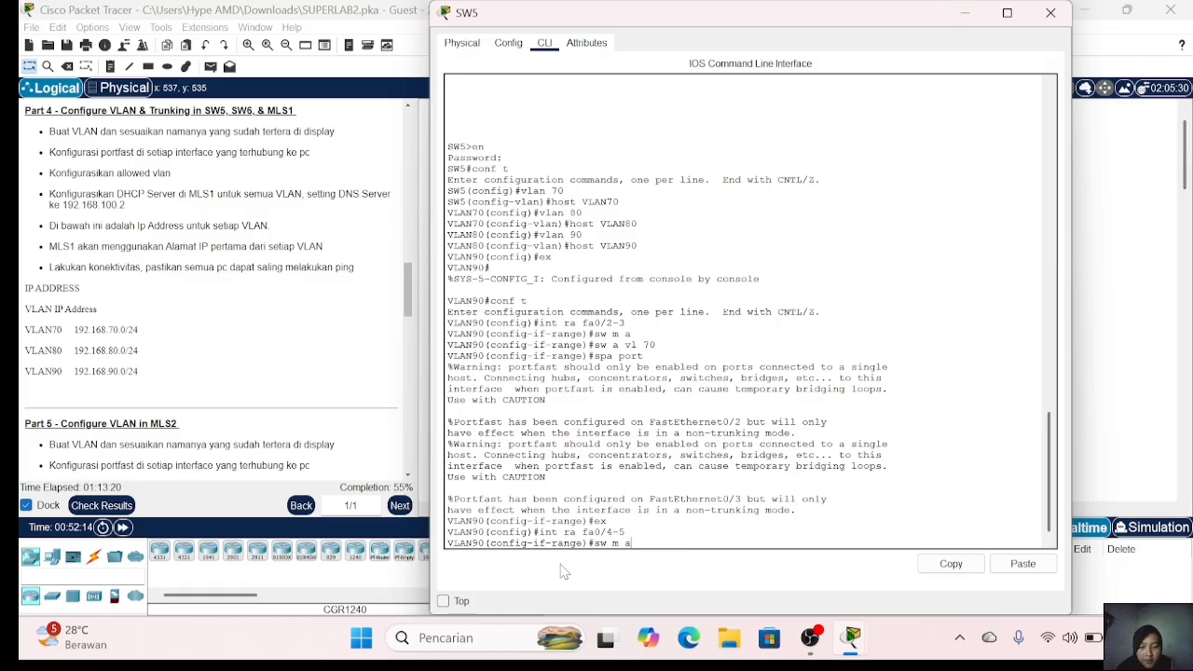
key("Return")
key("Up")
key("Up")
key("Up")
key("Up")
key("Up")
key("BackSpace")
key("BackSpace")
type("80")
key("Return")
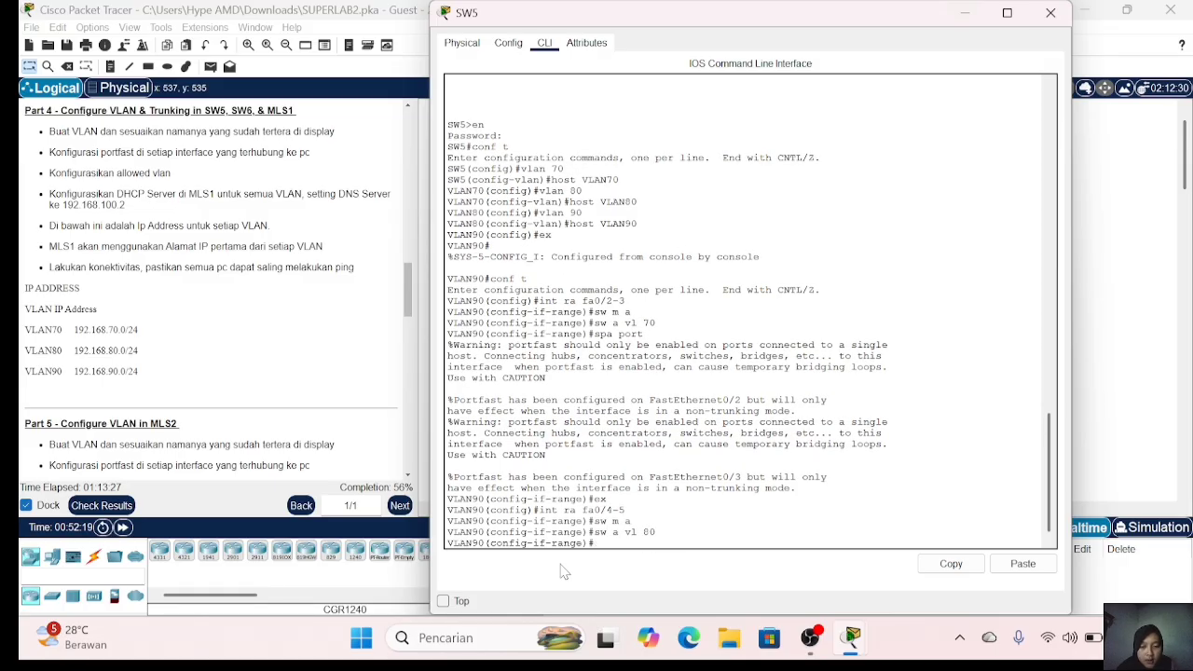
type("spa po")
key("Return")
type("ex")
key("Return")
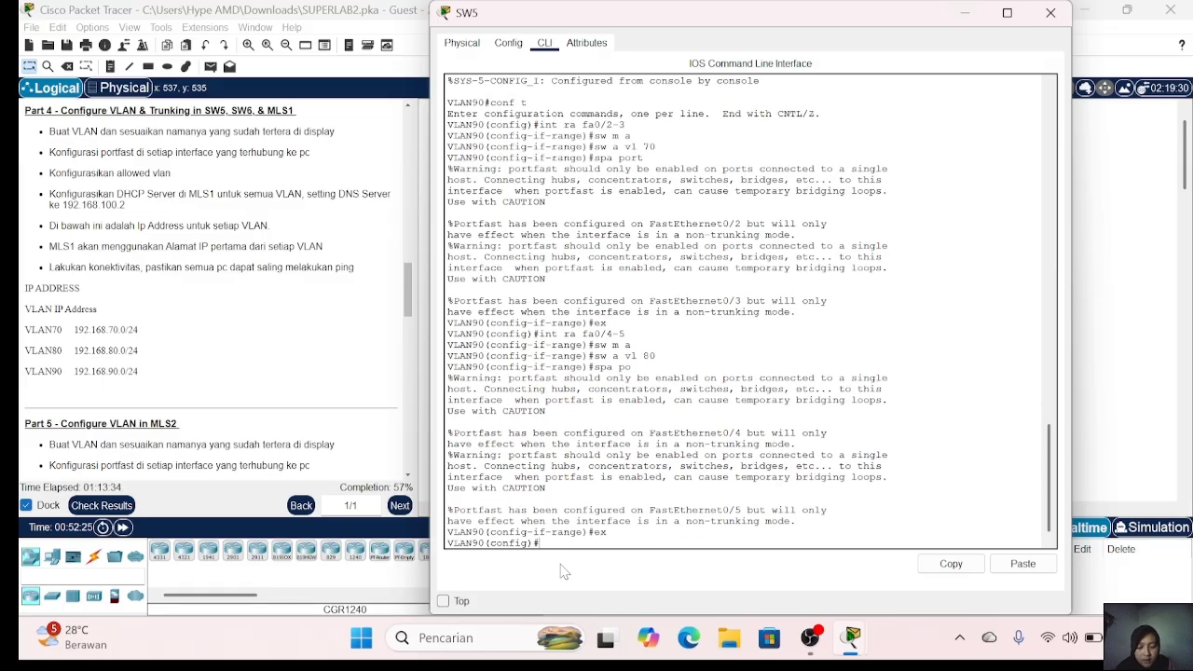
Step: Make fa0/6-7 access ports and assign them to VLAN 90 (typed as 'sw a vl 890')
type("int ra fa0/6-7")
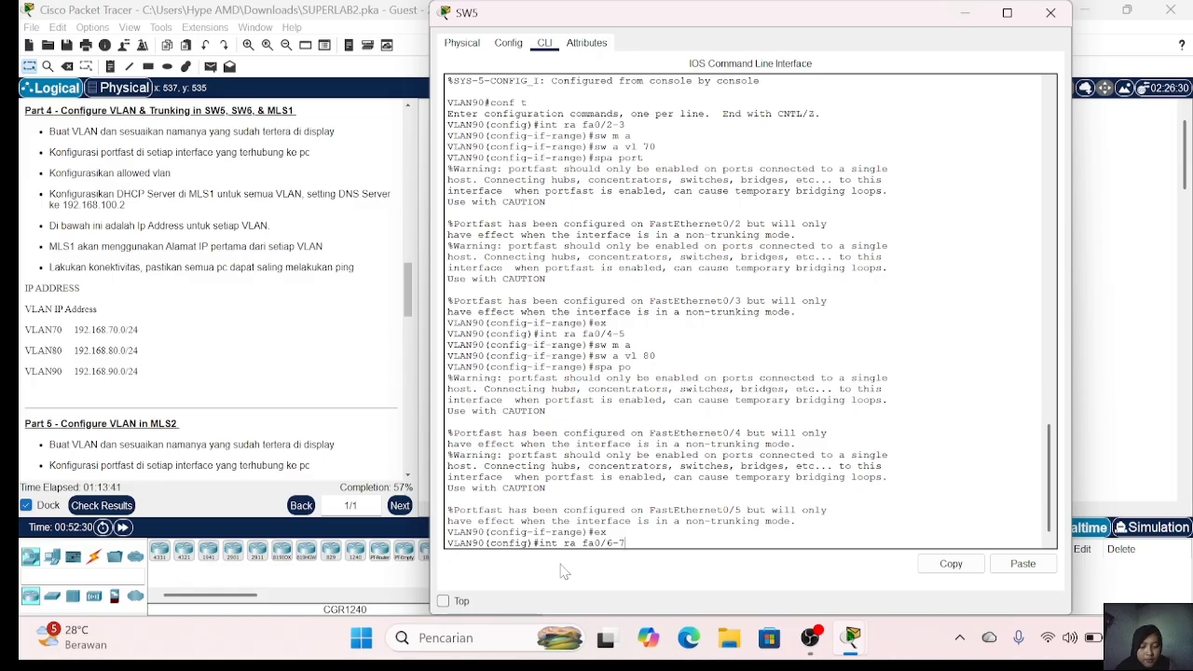
key("Return")
type("sw m a")
key("Return")
type("sw a")
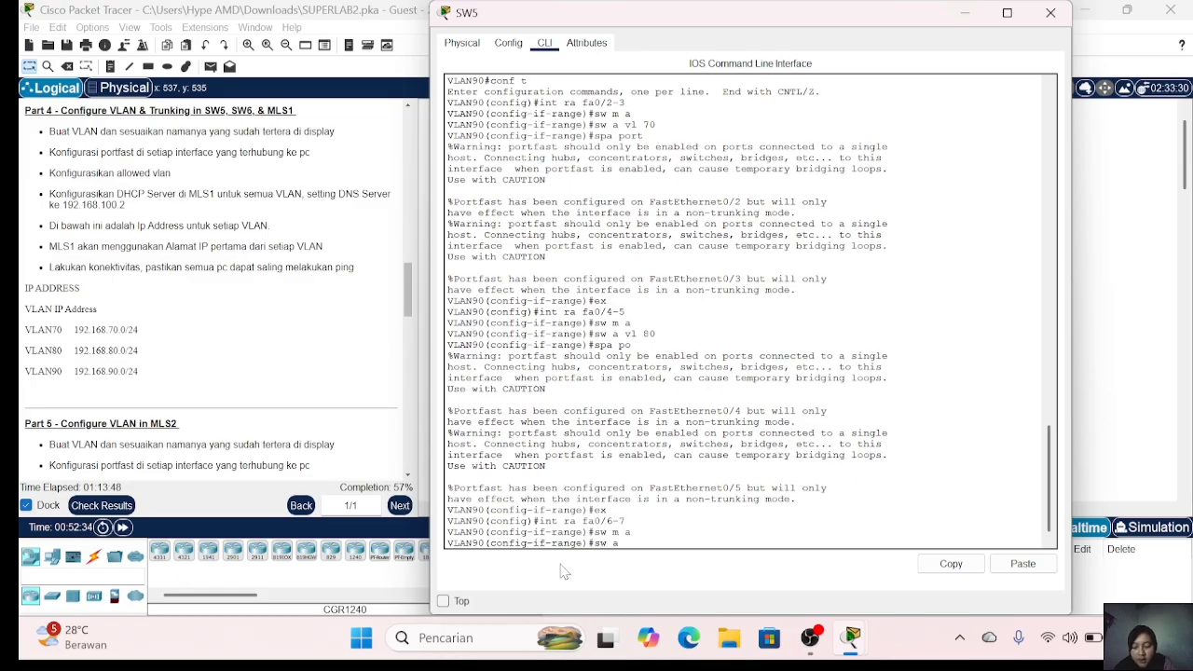
type(" vl 890")
key("Return")
Step: Enable PortFast on fa0/6-7, trunk fa0/1 allowing VLANs 70-90, then close SW5's window
type("spa po")
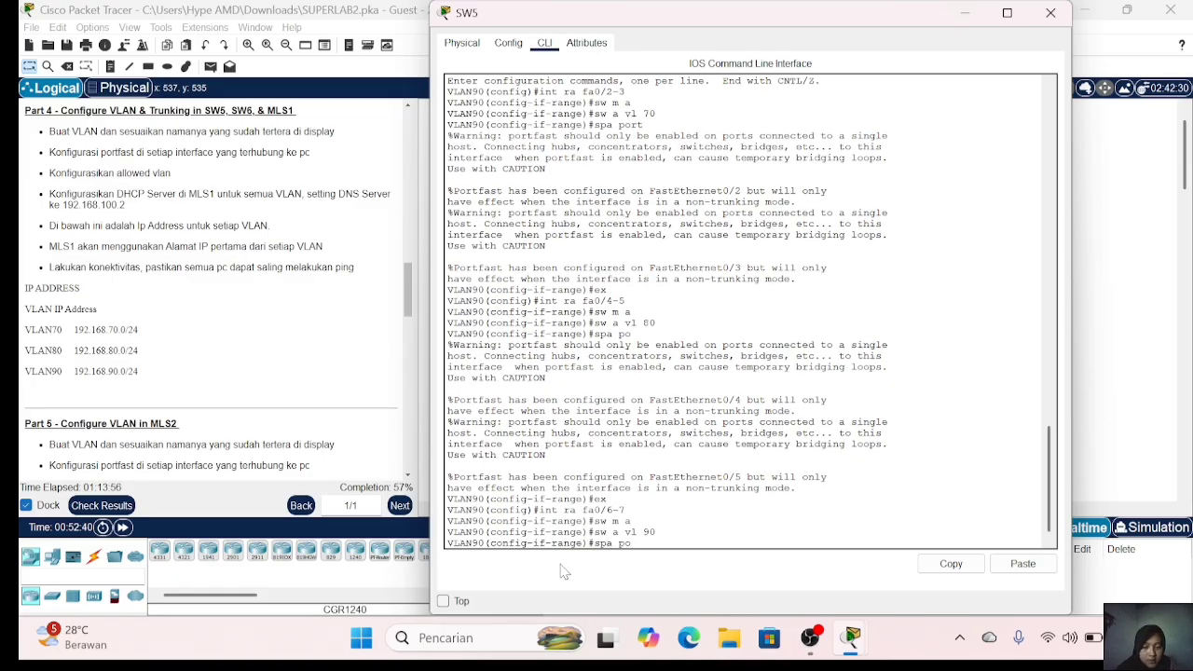
key("Return")
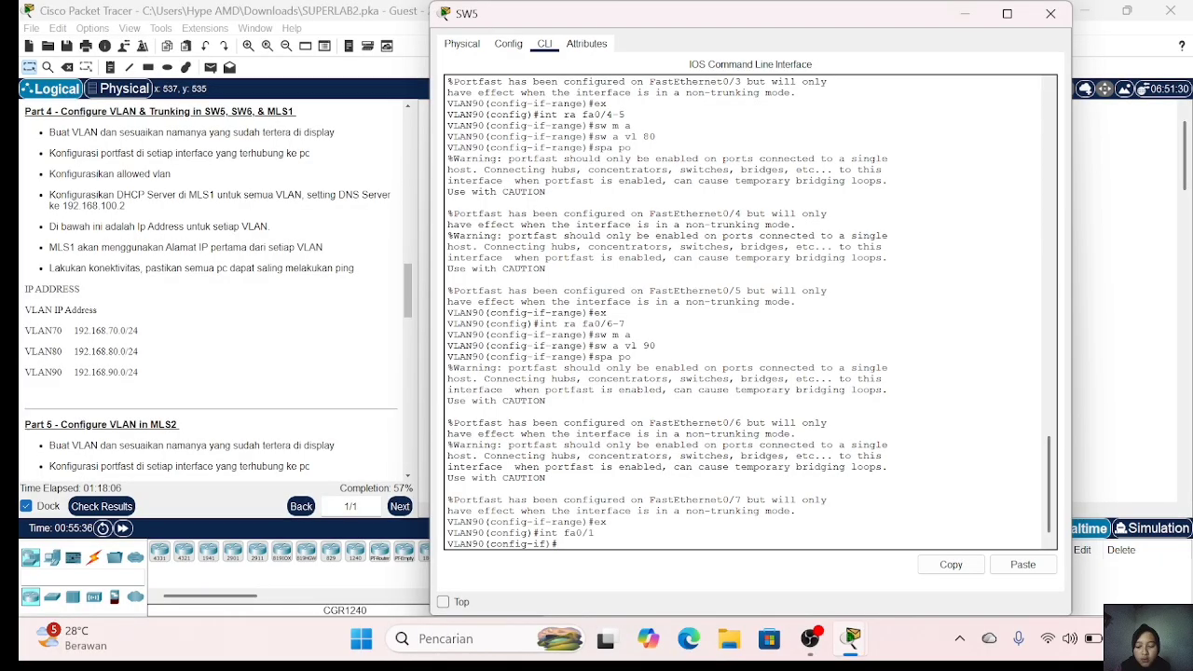
type("sw m t")
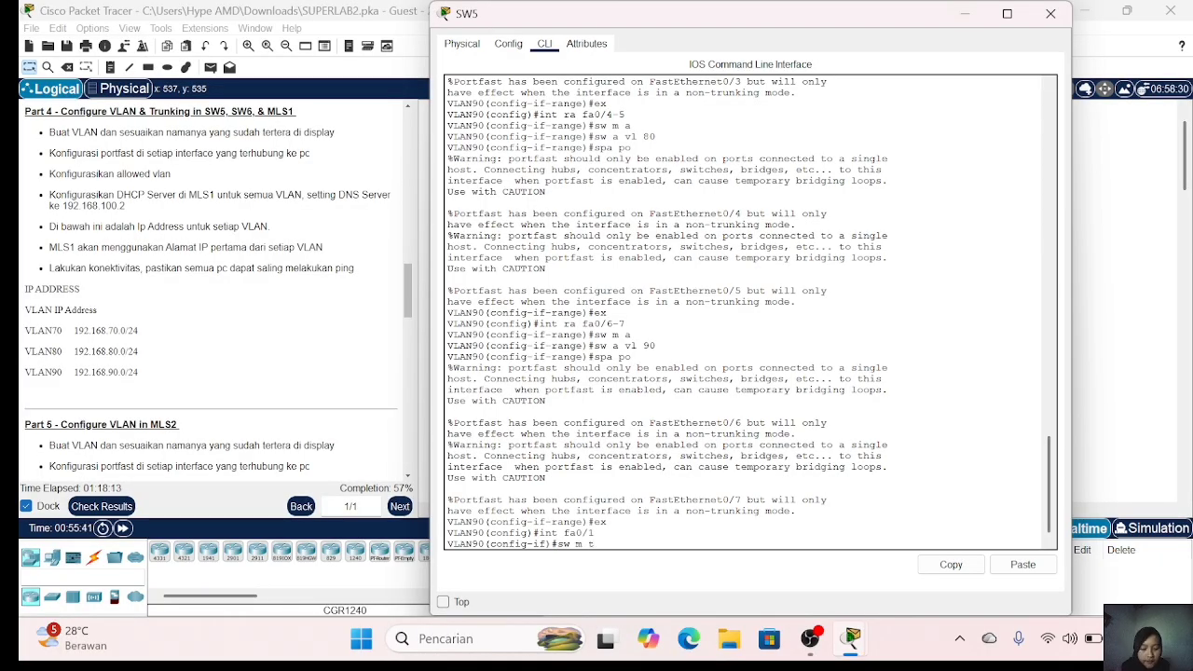
key("Return")
type("sw t al ")
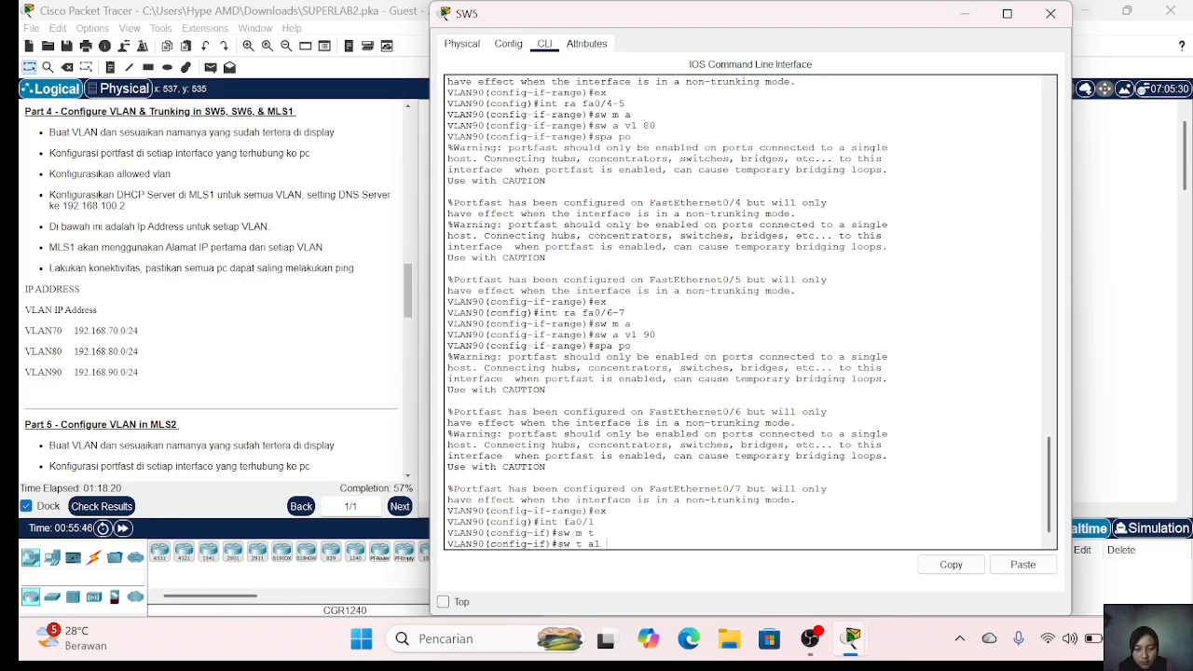
type("l vl")
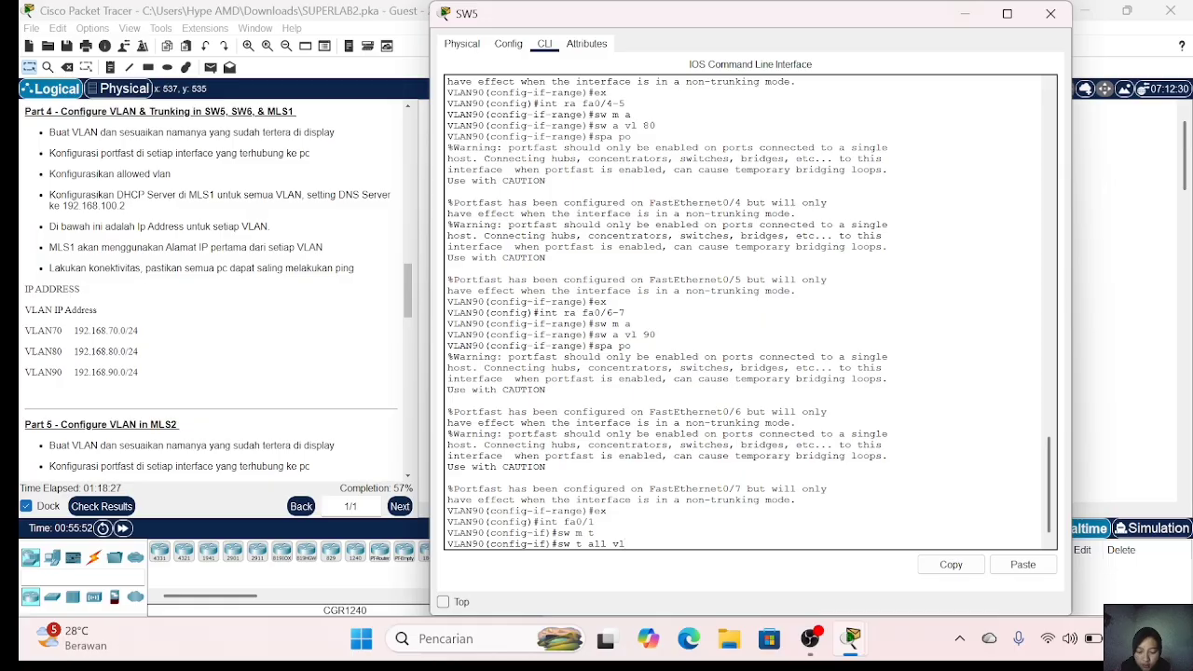
type("7")
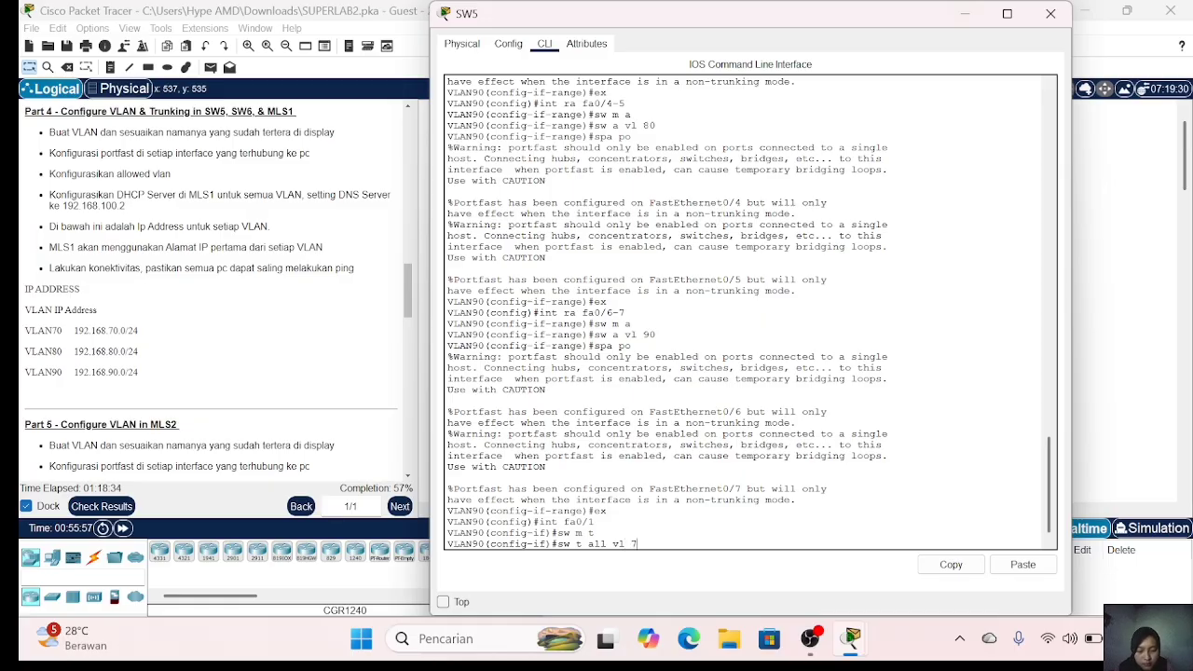
type("0-90")
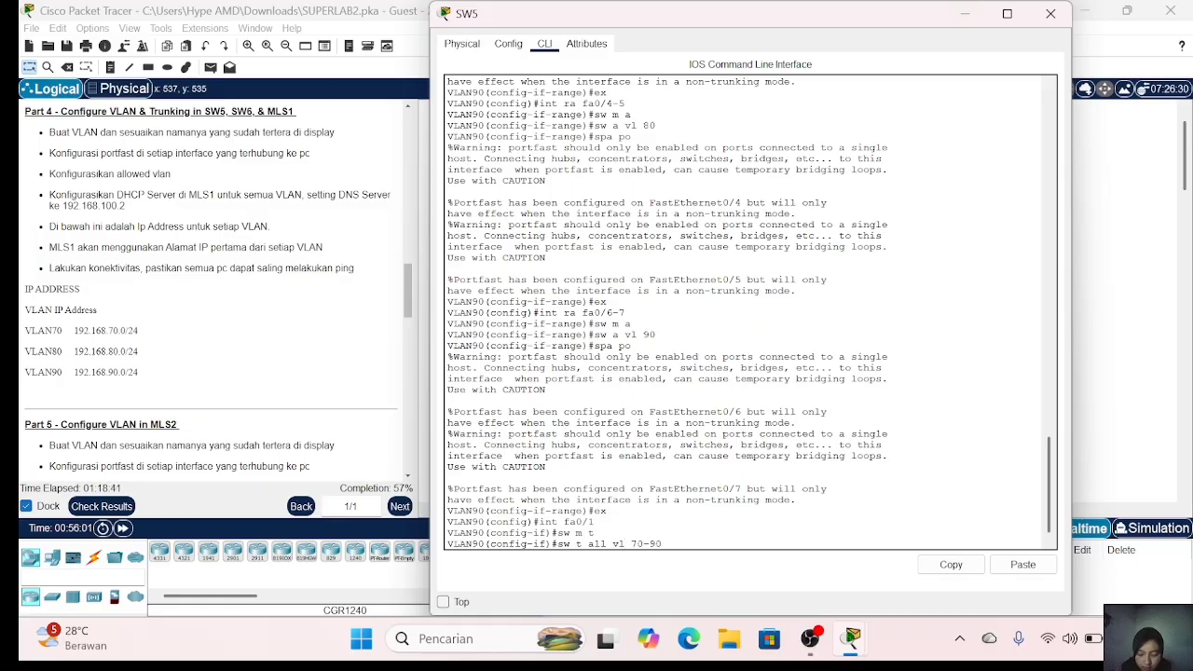
key("Return")
left_click(1050, 13)
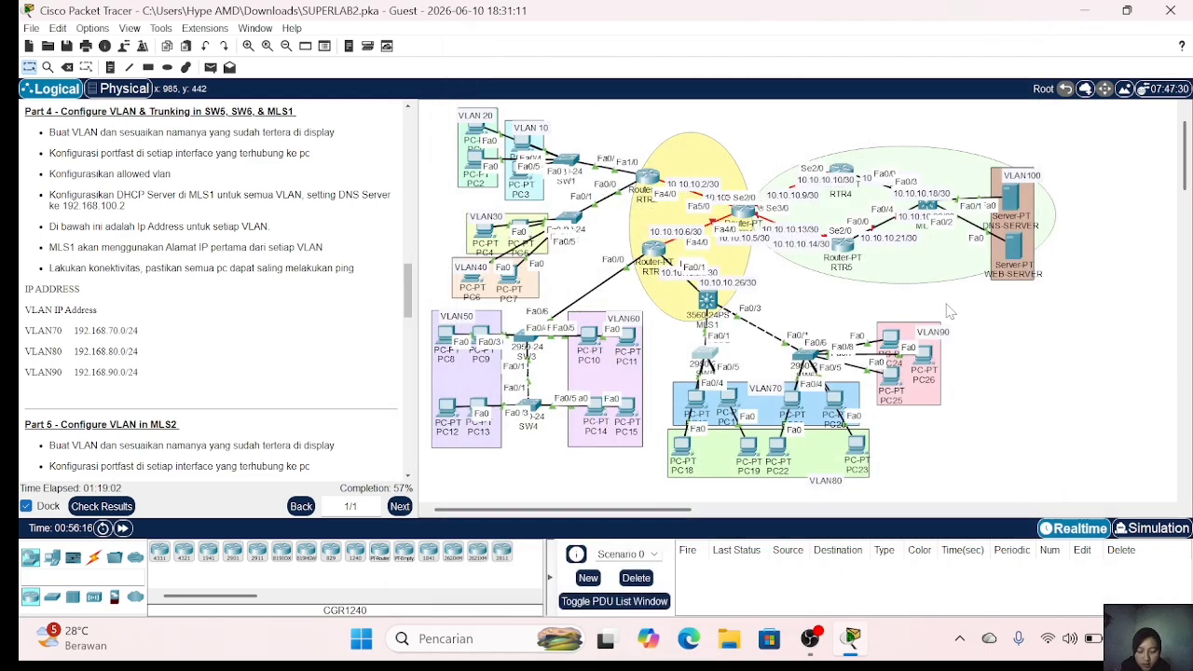
Step: Open SW6's CLI, enter privileged mode with the enable password, and enter global configuration
left_click(809, 358)
key("Return")
type("en")
key("Return")
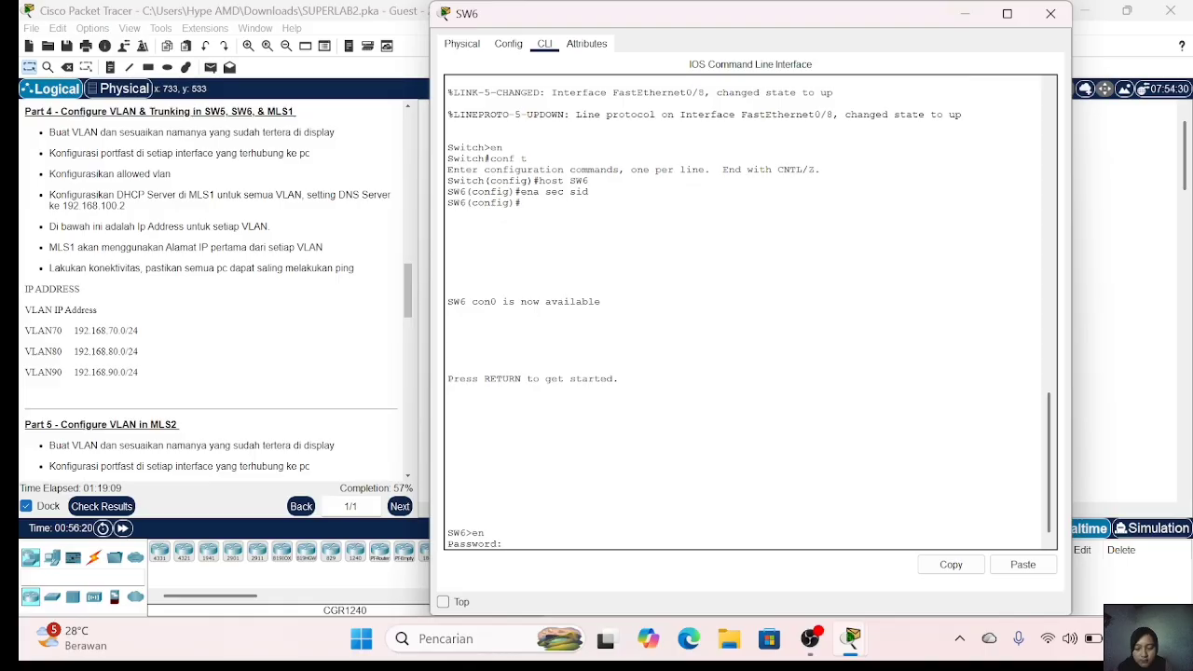
type("sid")
key("Return")
type("conf t")
key("Return")
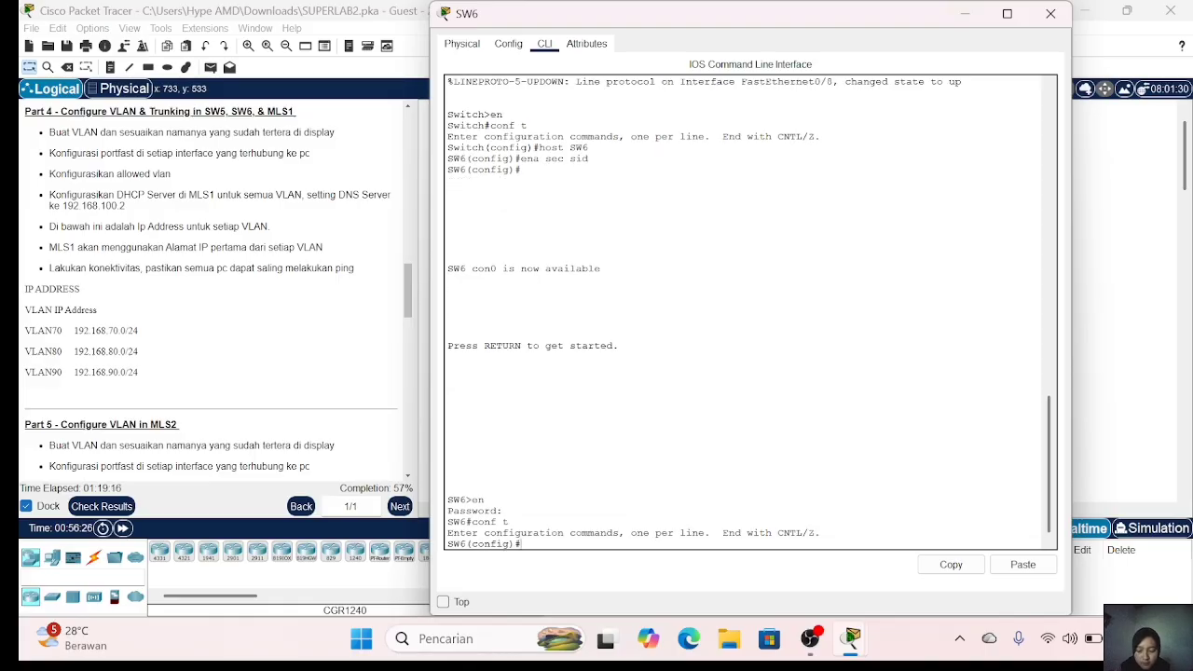
Step: Create VLANs 70, 80 and 90 with host VLAN70/80/90 commands, exit, and close SW6
type("vlan 70")
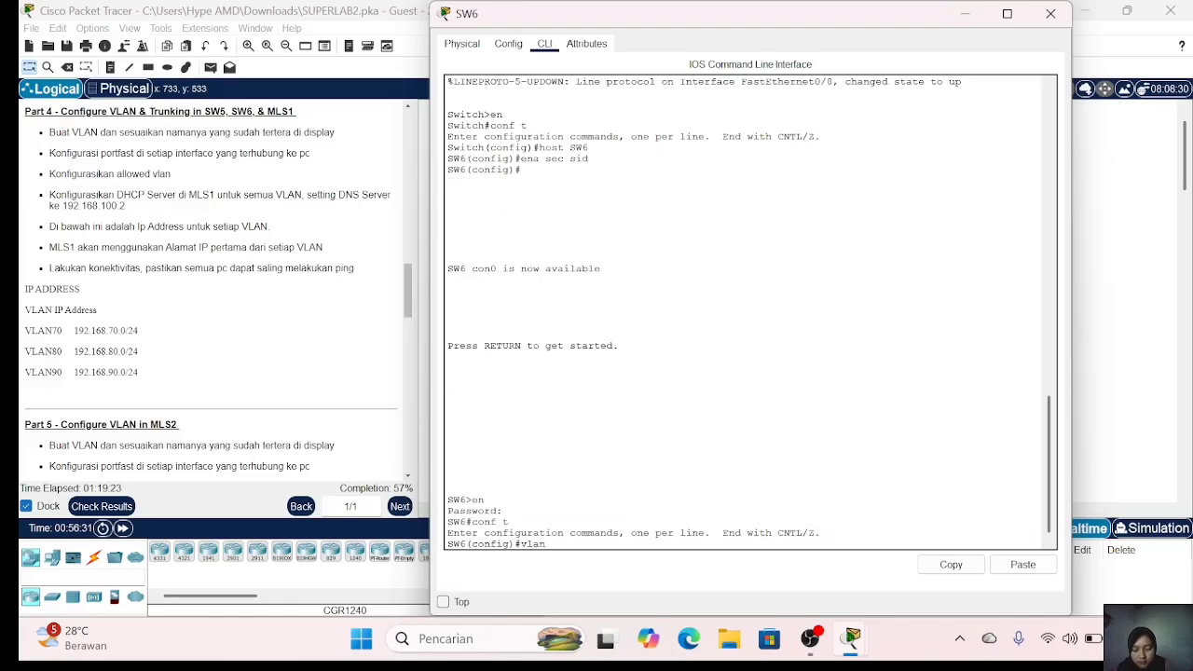
key("Return")
type("host VLAN70")
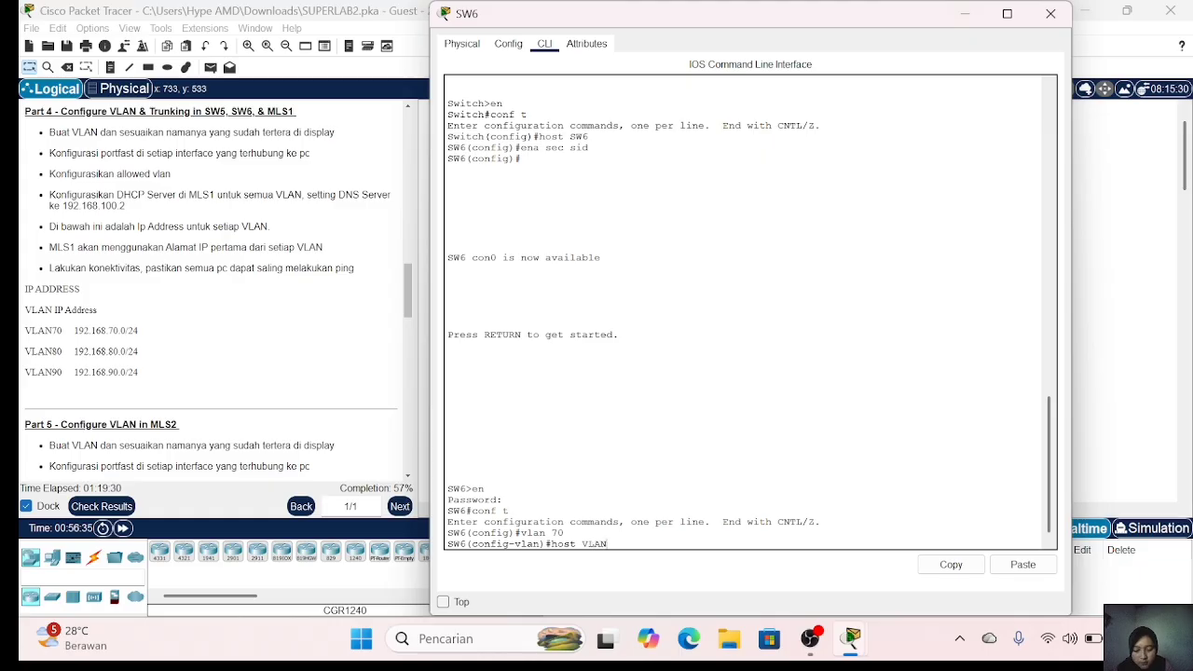
key("Return")
type("vlan 80")
key("Return")
type("host VLAN8")
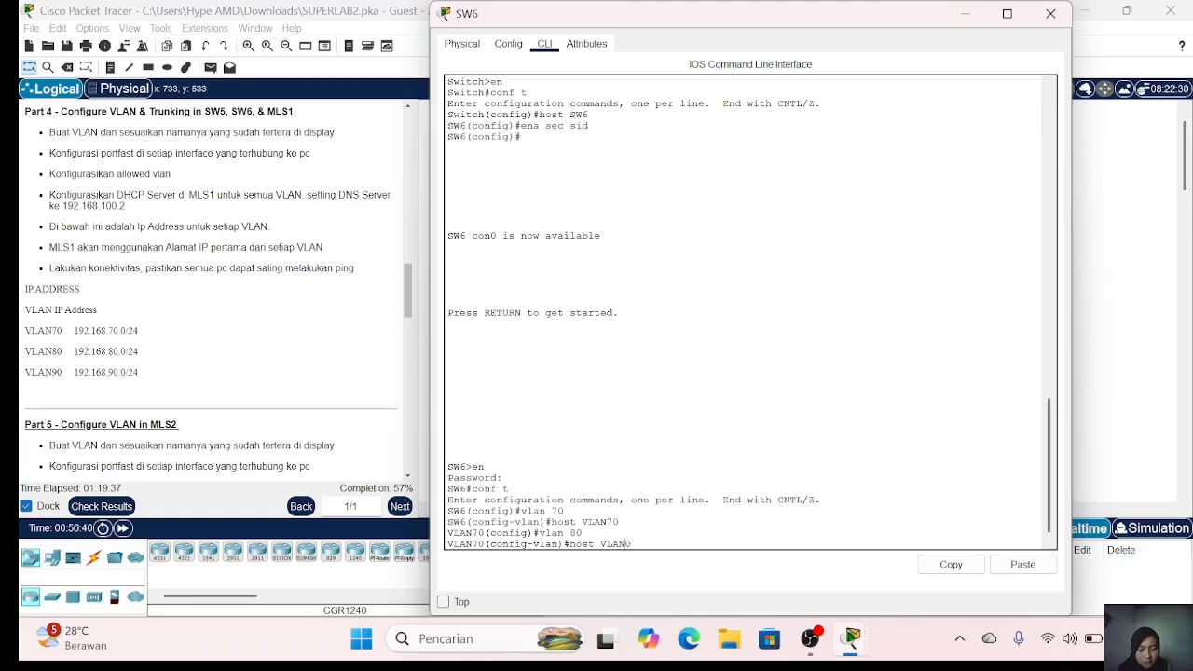
type("0")
key("Return")
type("vlan 90")
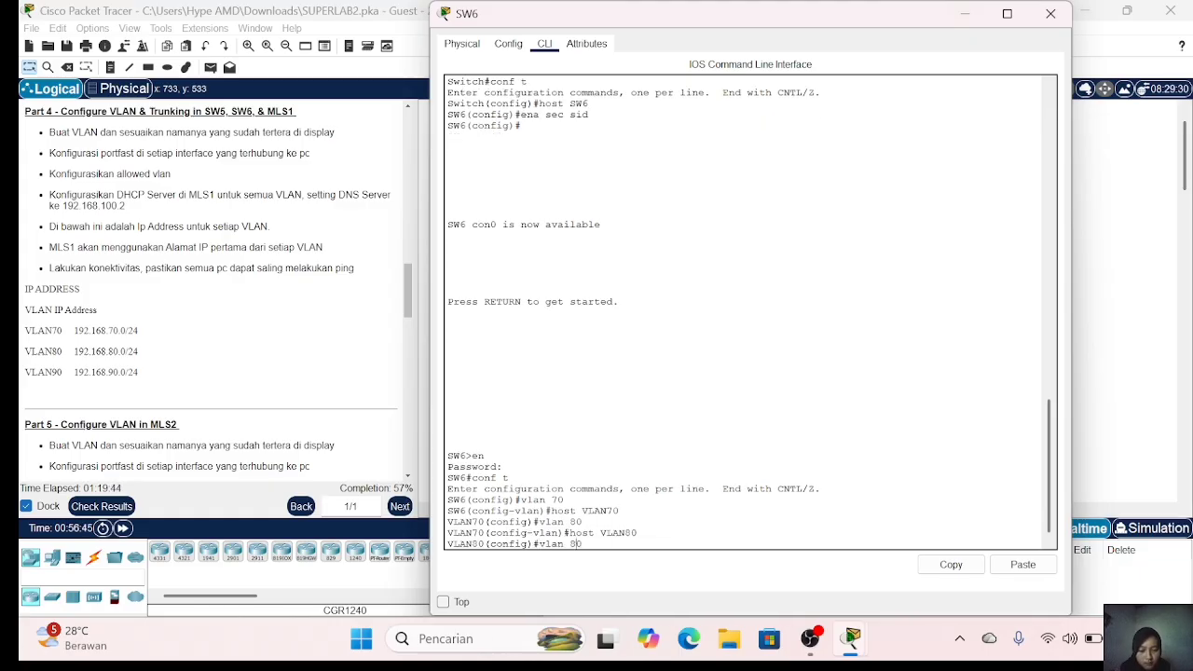
key("Return")
type("host VLAN90")
key("Return")
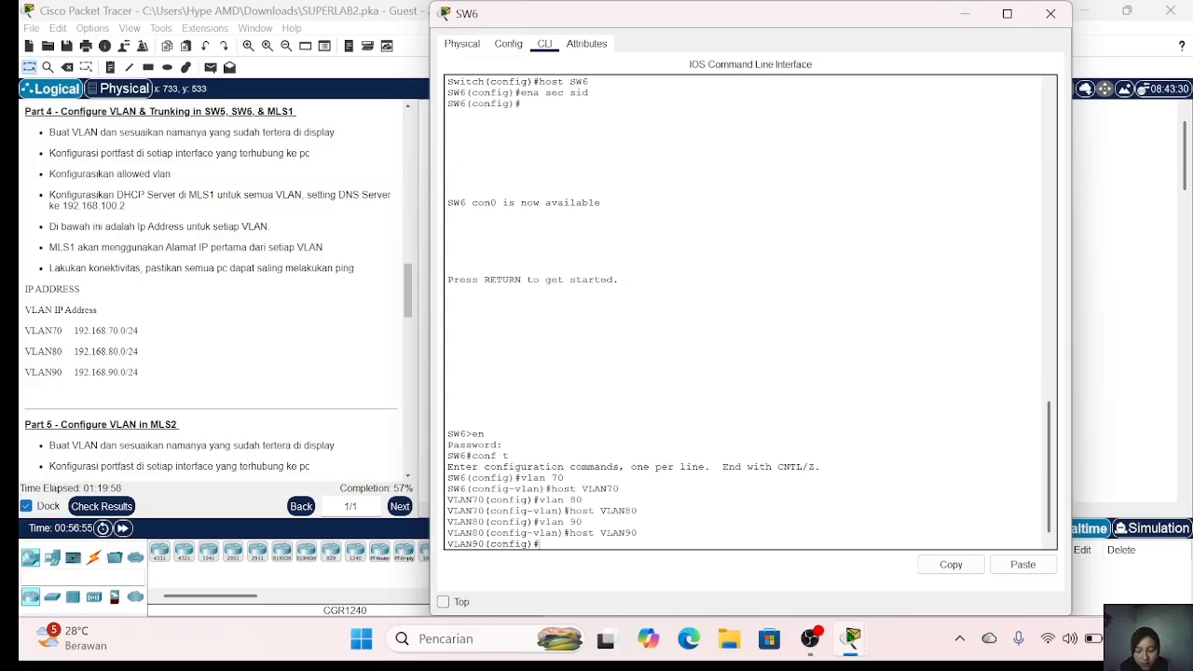
type("ex")
key("Return")
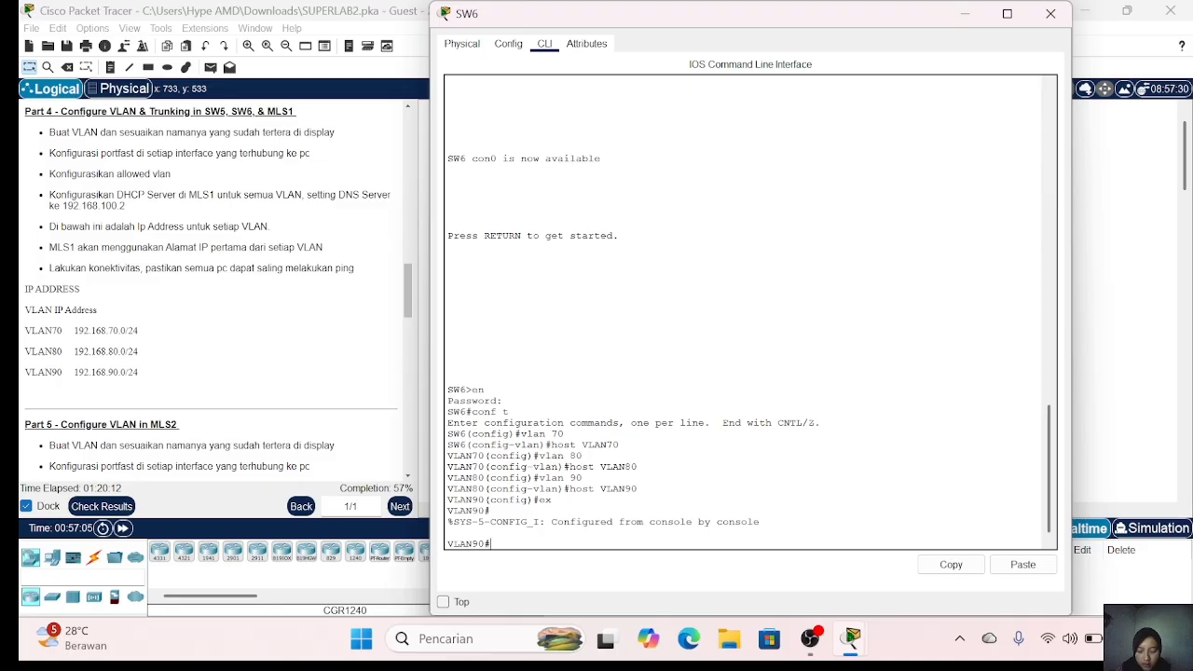
left_click(1049, 14)
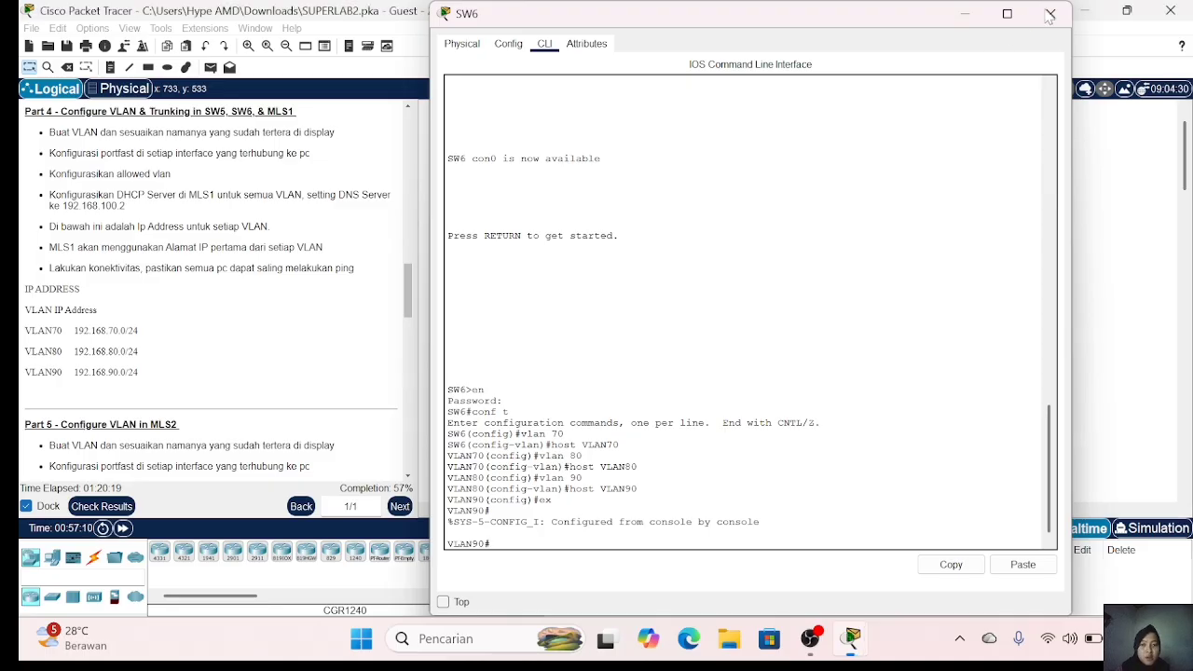
Step: In SW5's CLI, make fa0/2-3 access ports in VLAN 70
left_click(706, 355)
scroll(578, 527, "down", 1)
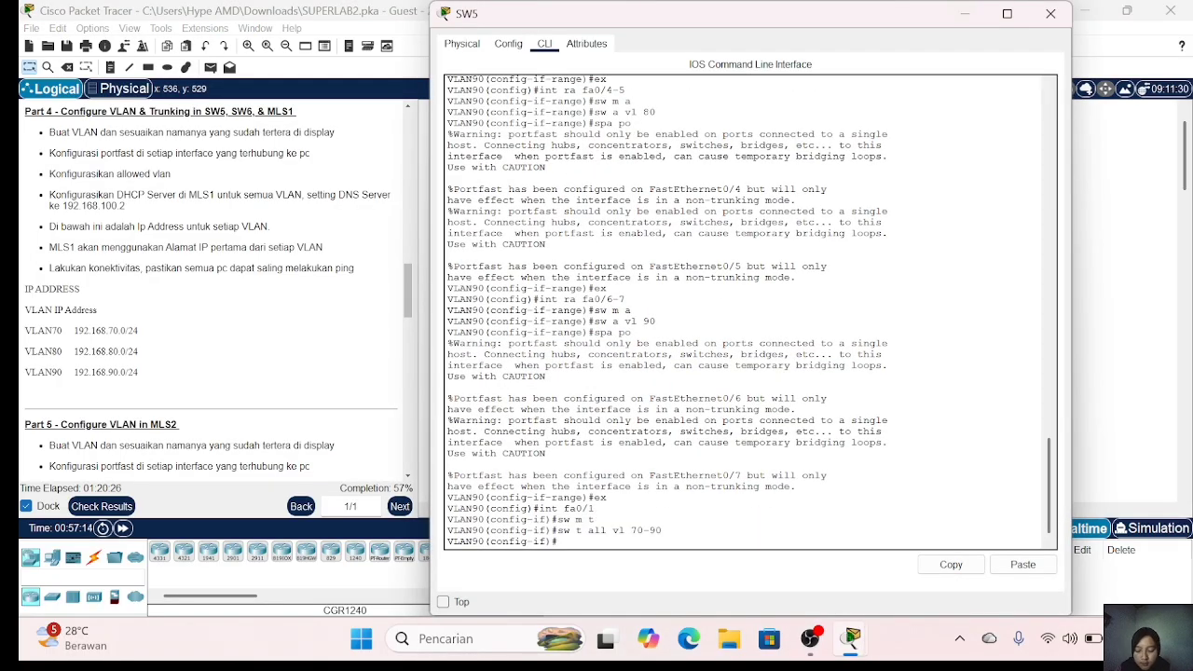
type("int")
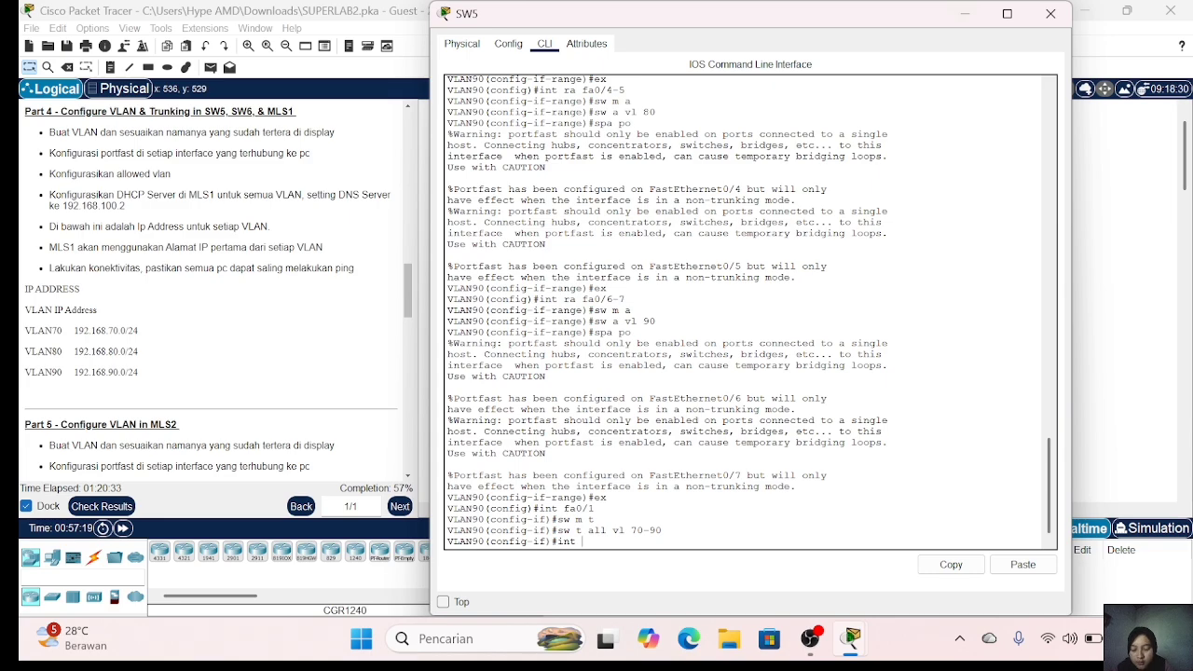
type(" ra fa0/")
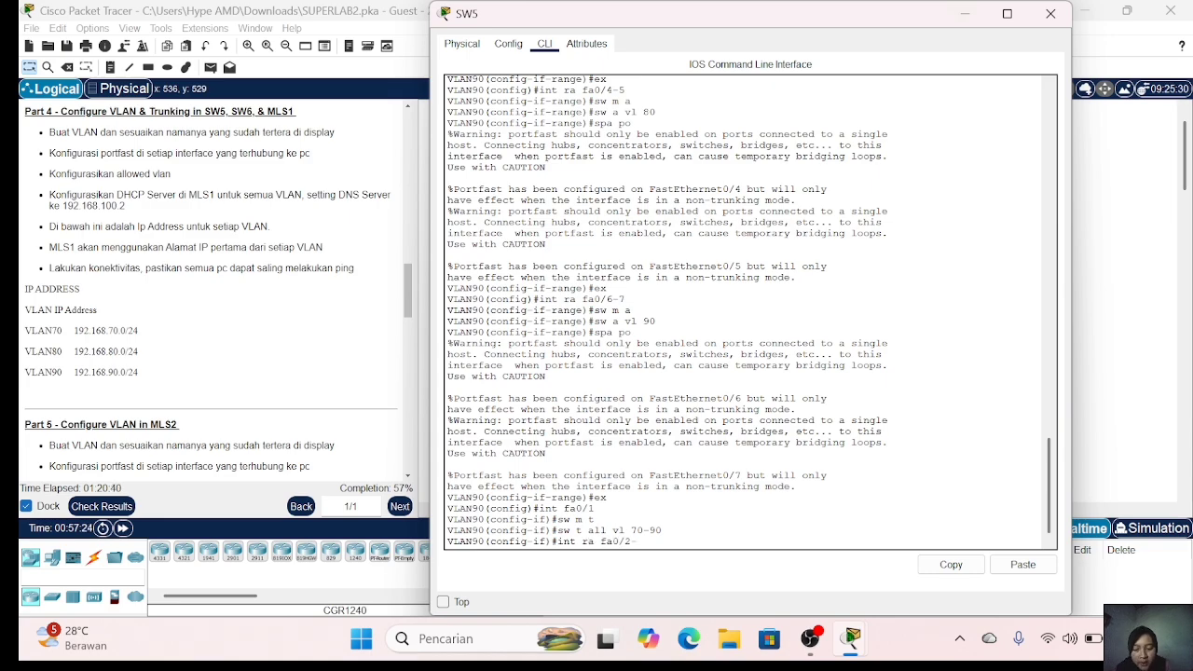
type("2-3")
key("Return")
type("sw m a")
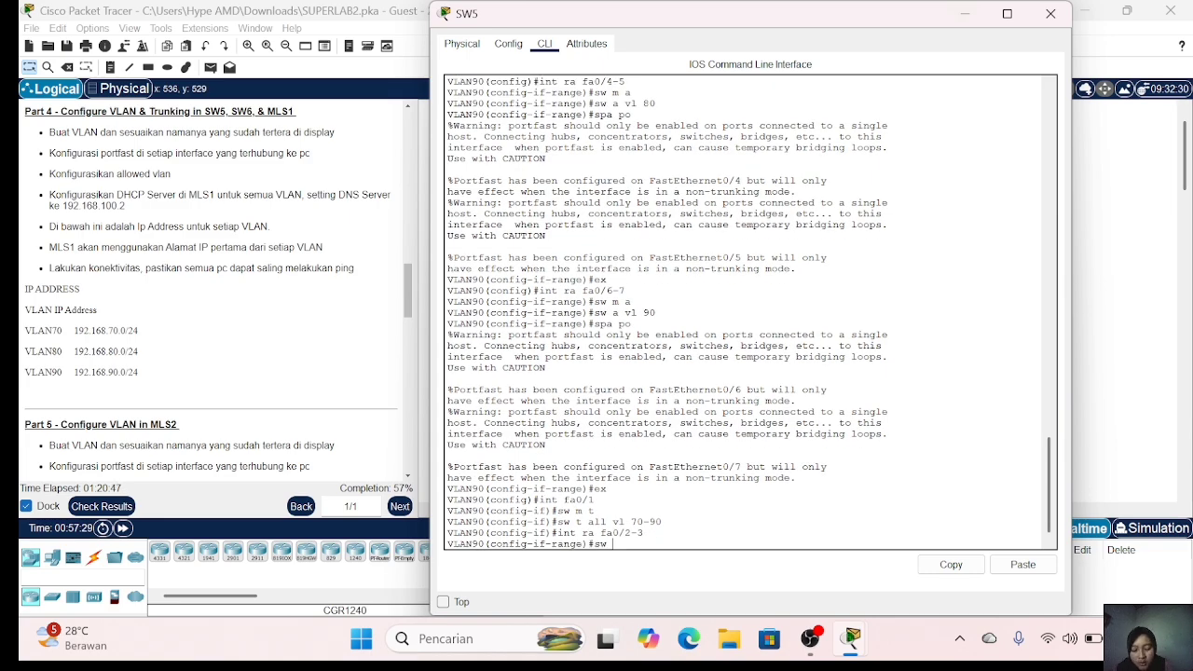
key("Return")
type("sw a")
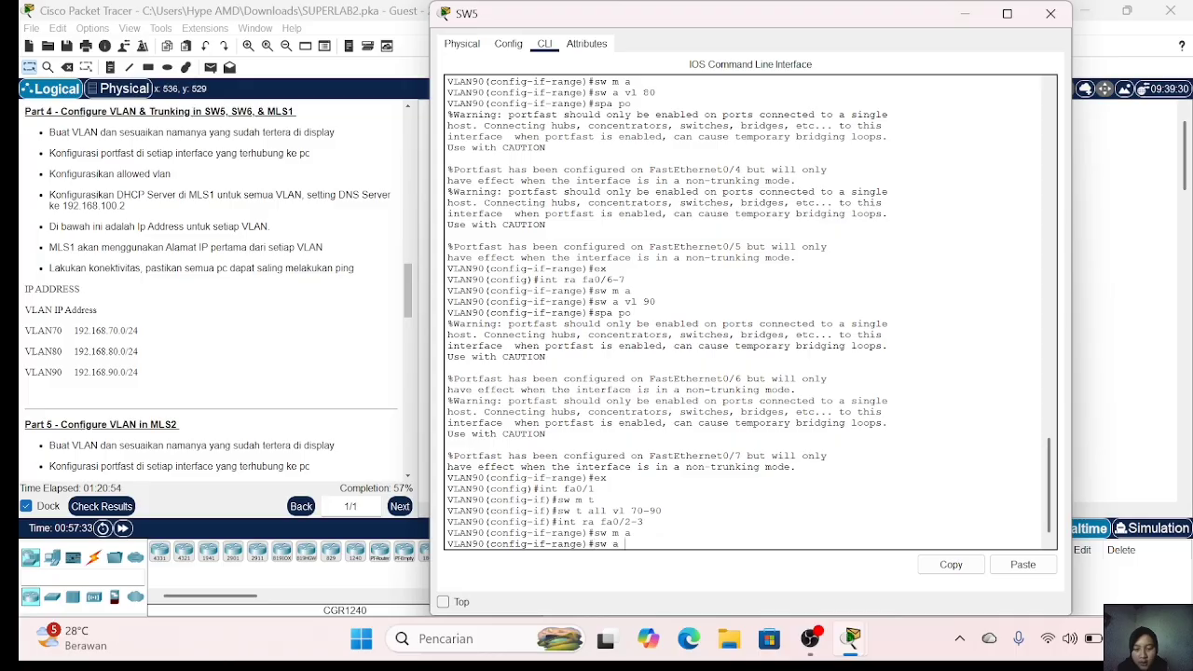
type(" vl 70")
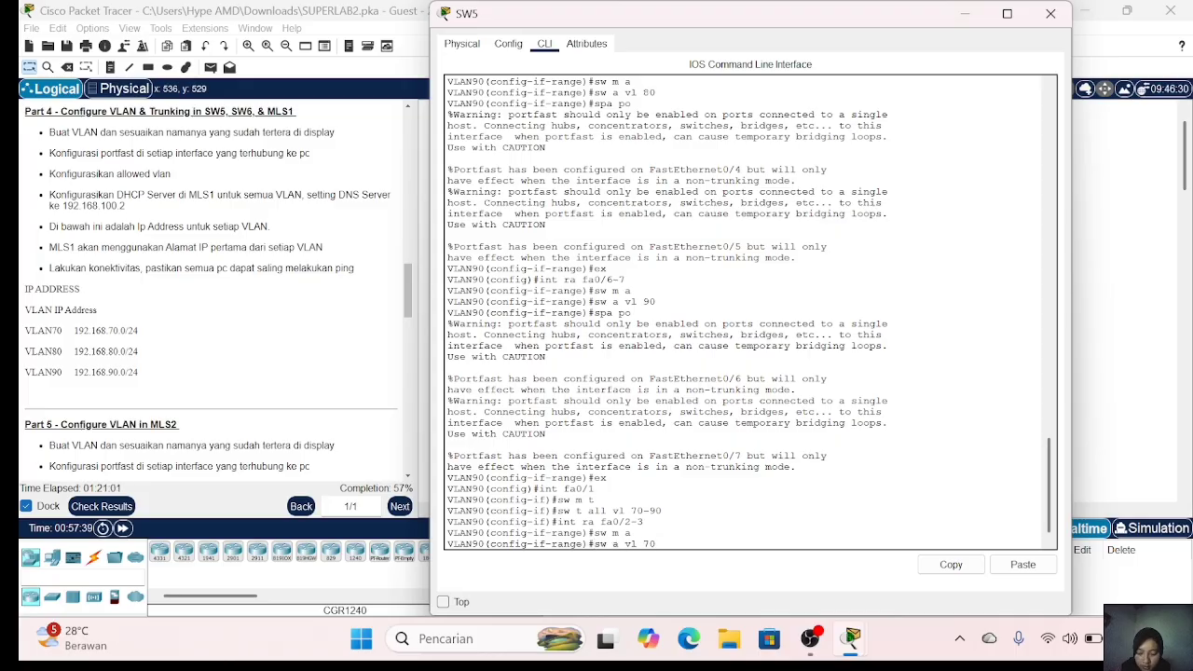
key("Return")
Step: Make fa0/4-5 access ports in VLAN 80
type("int ra fa0")
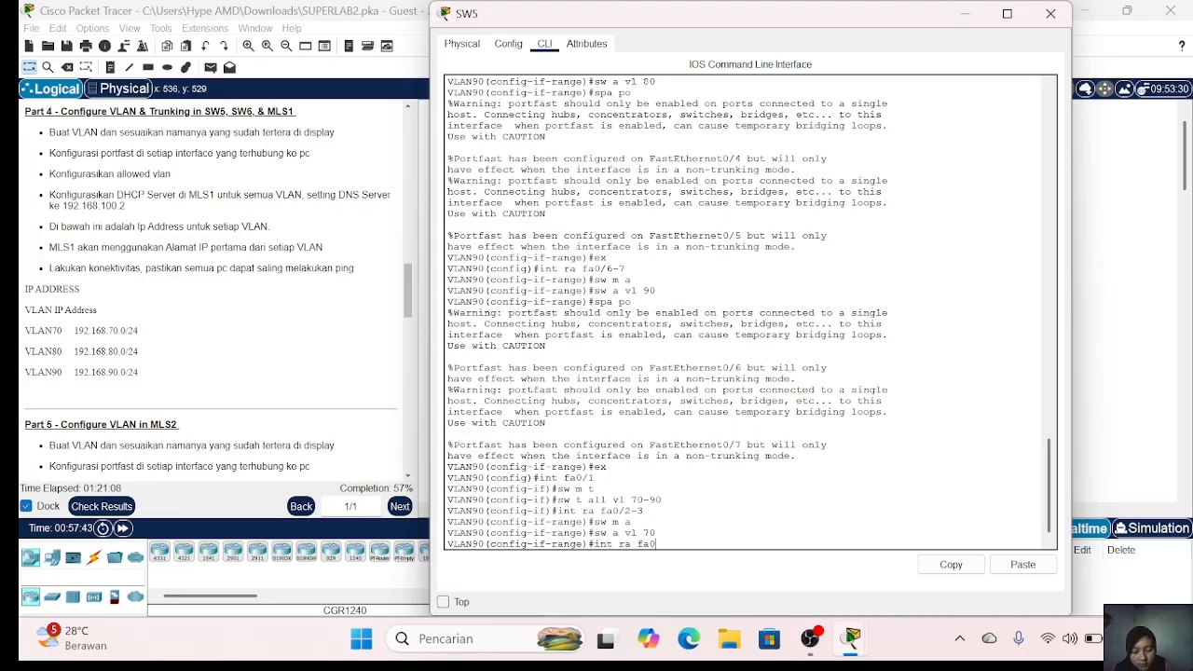
type("/4-5")
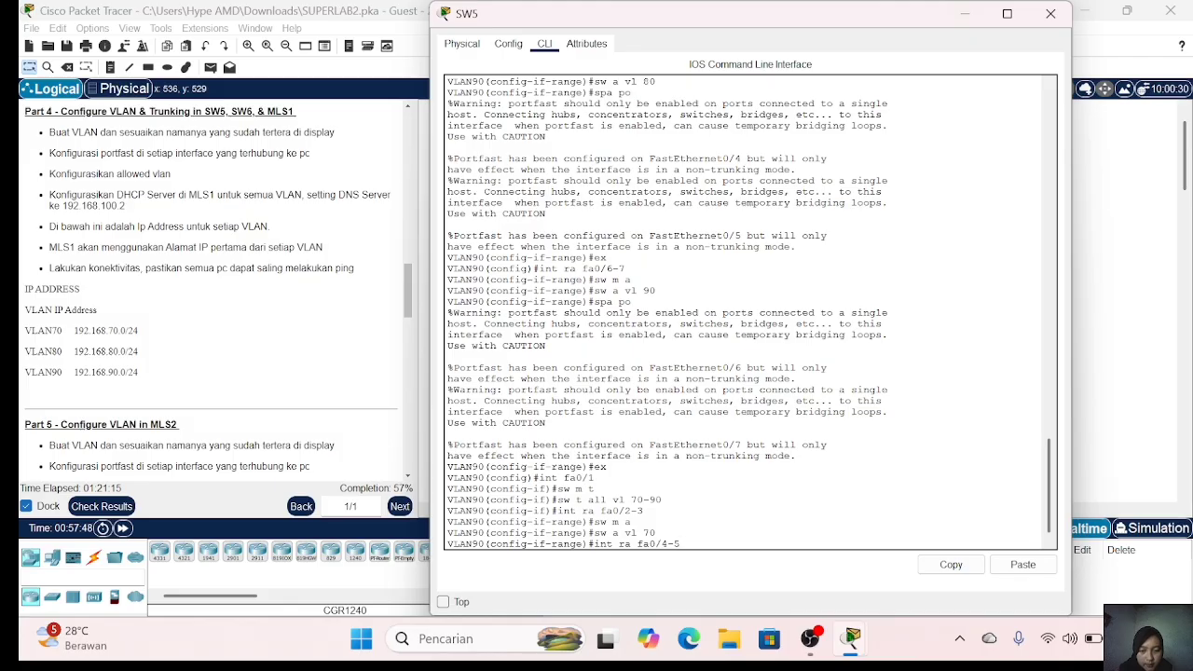
key("Return")
type("sw m a")
key("Return")
type("sw a vl 80")
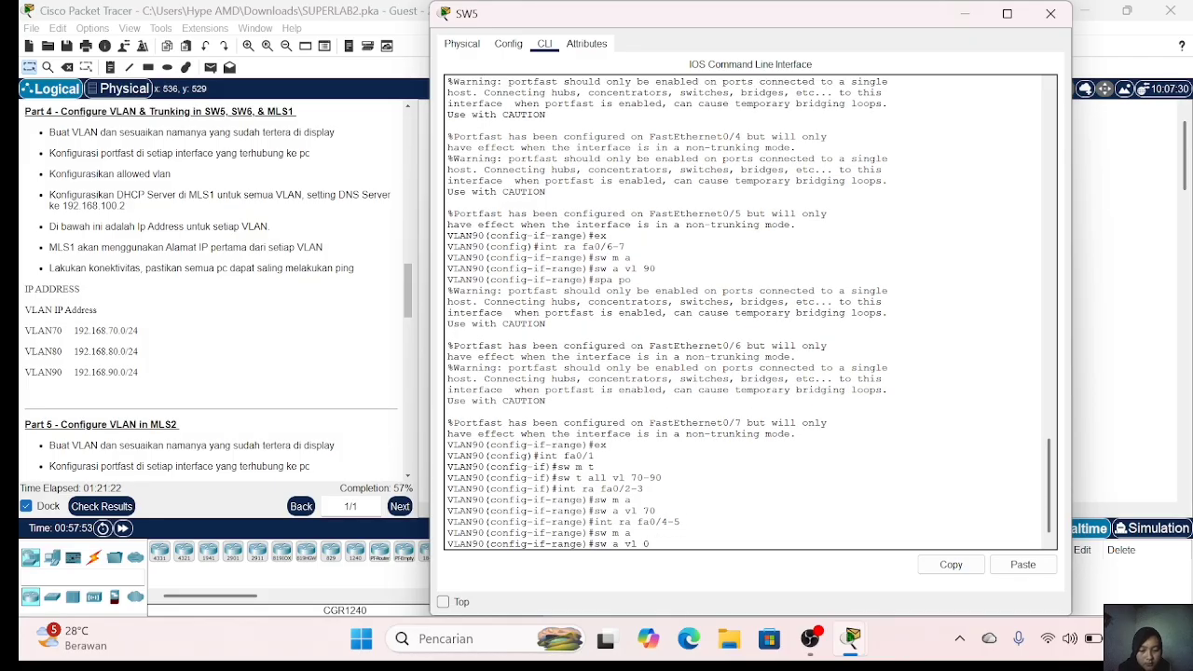
key("Return")
Step: Make fa0/6-7 access ports in VLAN 90, correcting the recalled command lines
key("Up")
key("Up")
key("Up")
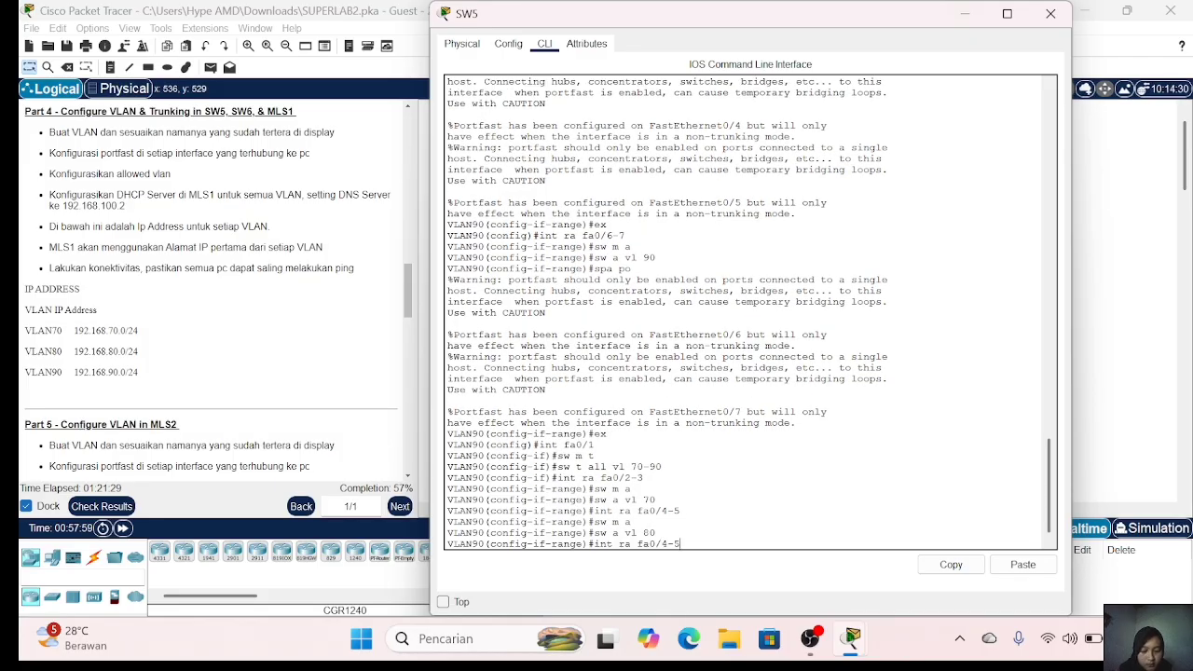
key("BackSpace")
type("6-7")
key("Return")
type("sw a vl 90")
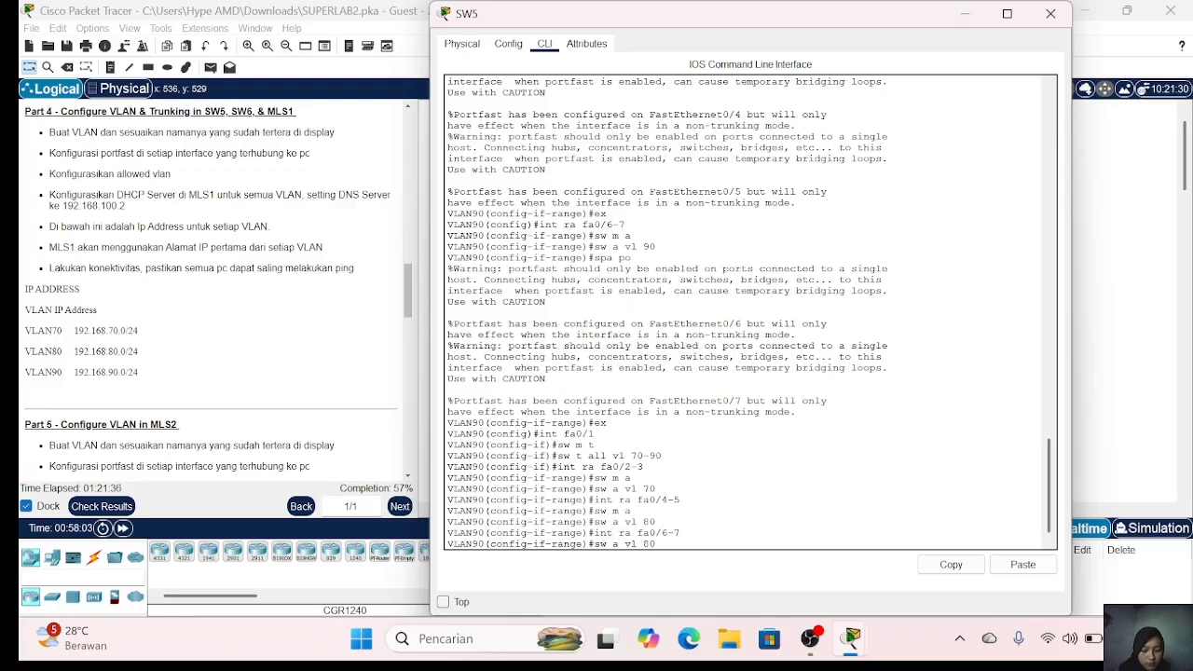
key("Return")
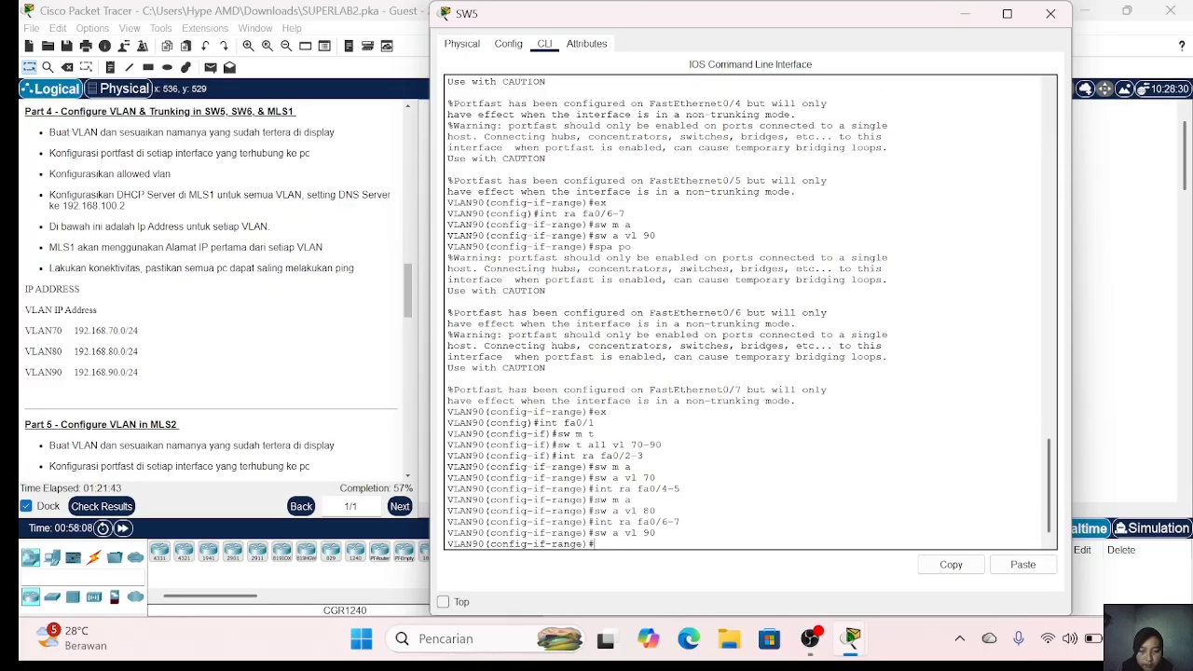
key("Up")
key("Up")
key("BackSpace")
key("BackSpace")
key("BackSpace")
key("BackSpace")
key("BackSpace")
key("BackSpace")
key("BackSpace")
type("m a")
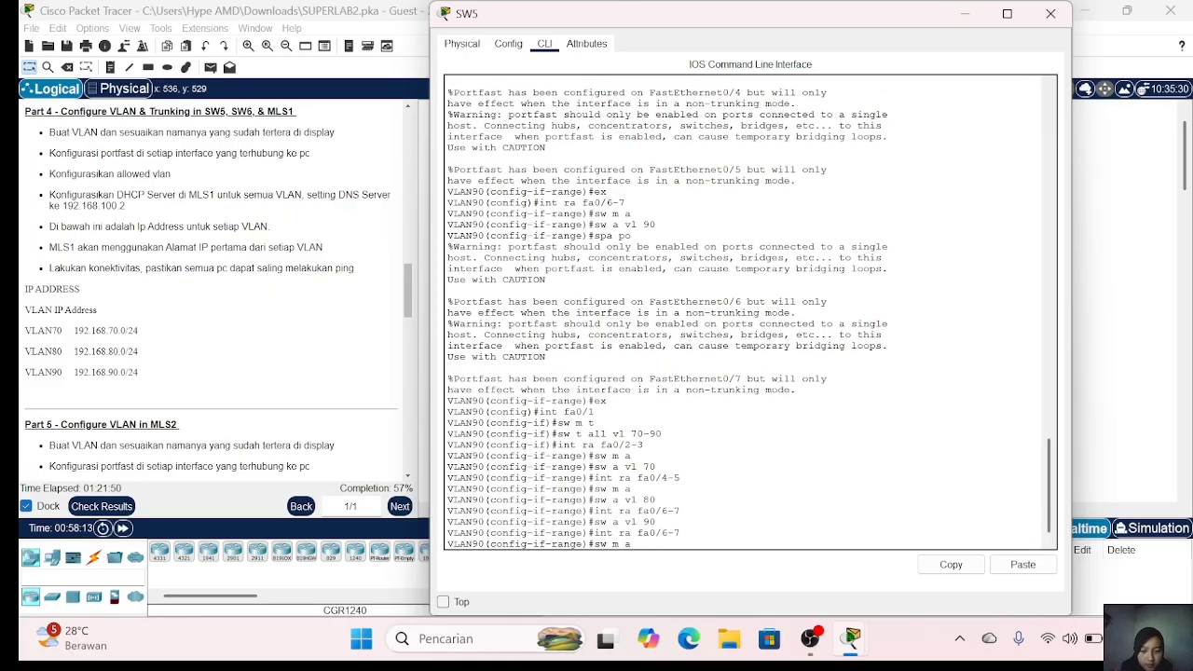
key("Return")
type("sw a vl 90")
key("Return")
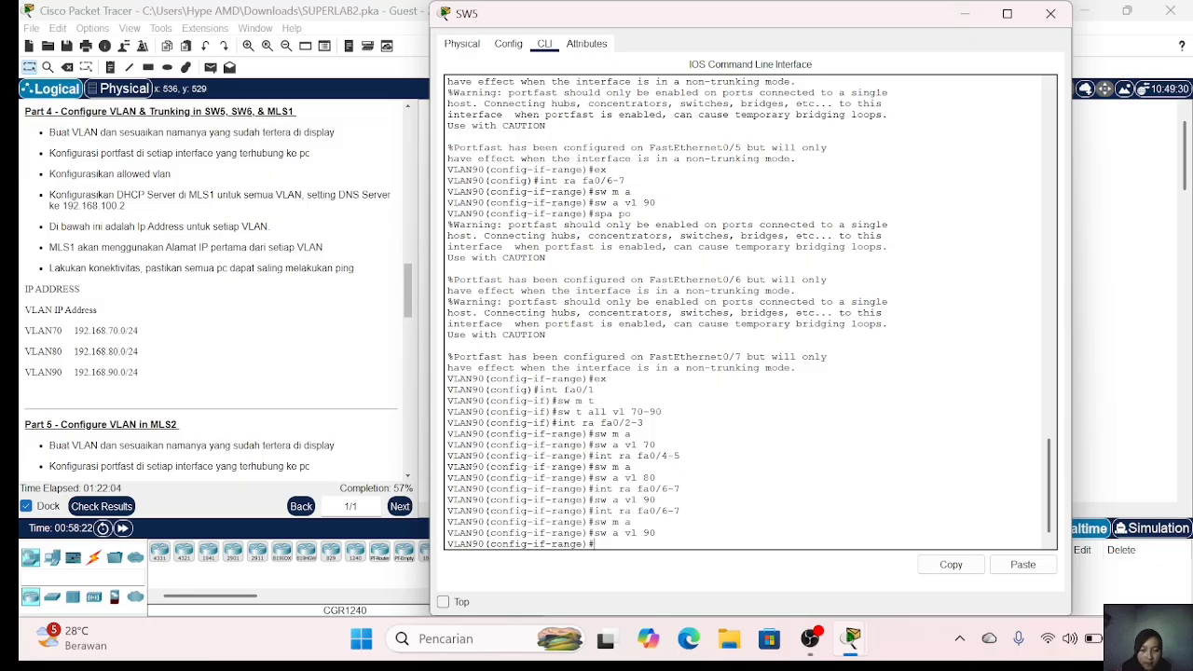
Step: Reconfigure fa0/2-3 as VLAN 70 access ports with PortFast enabled
type("int ra fa0/2-3")
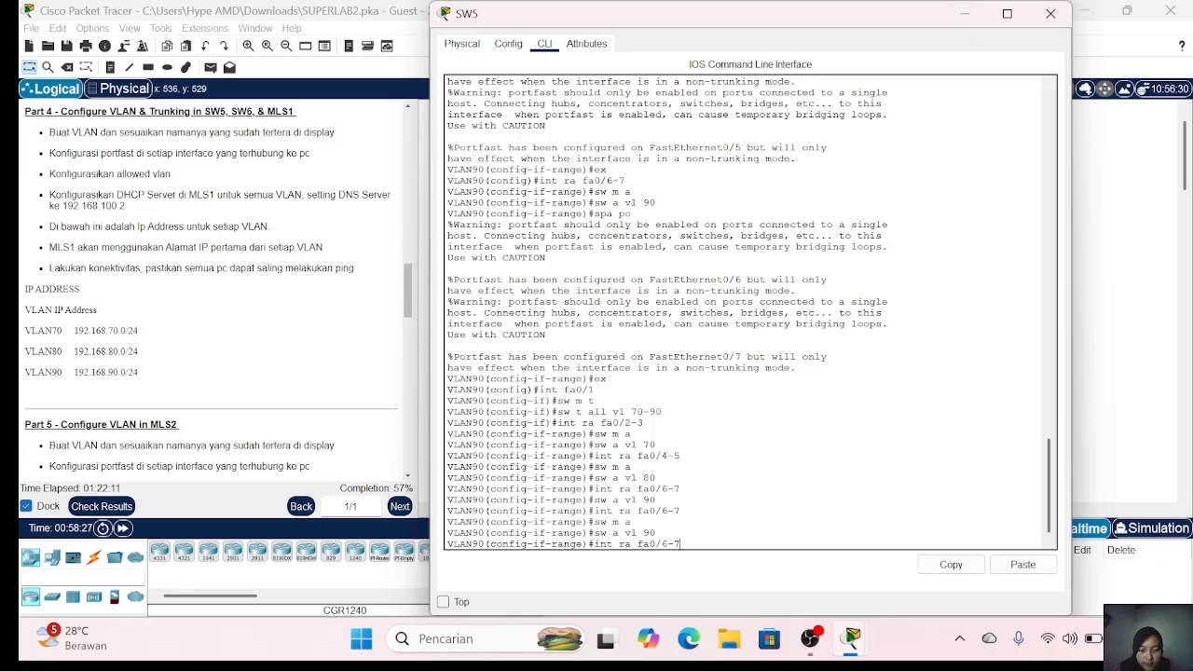
key("Return")
type("sw m a")
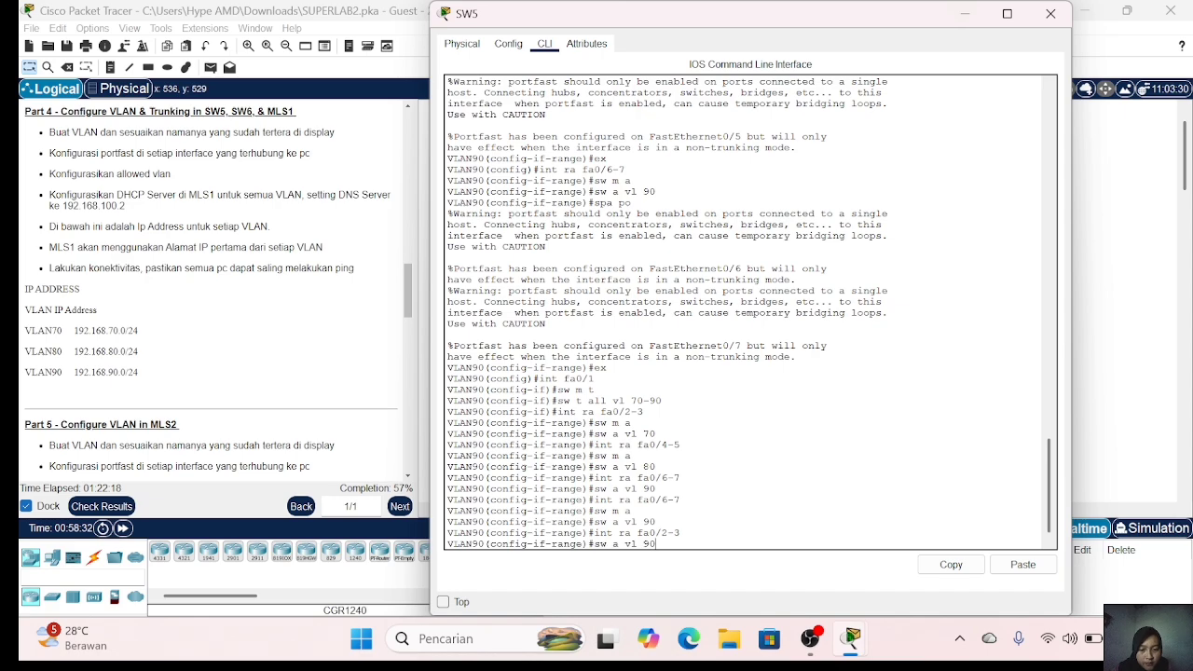
key("Return")
type("sw a vl 70")
key("Return")
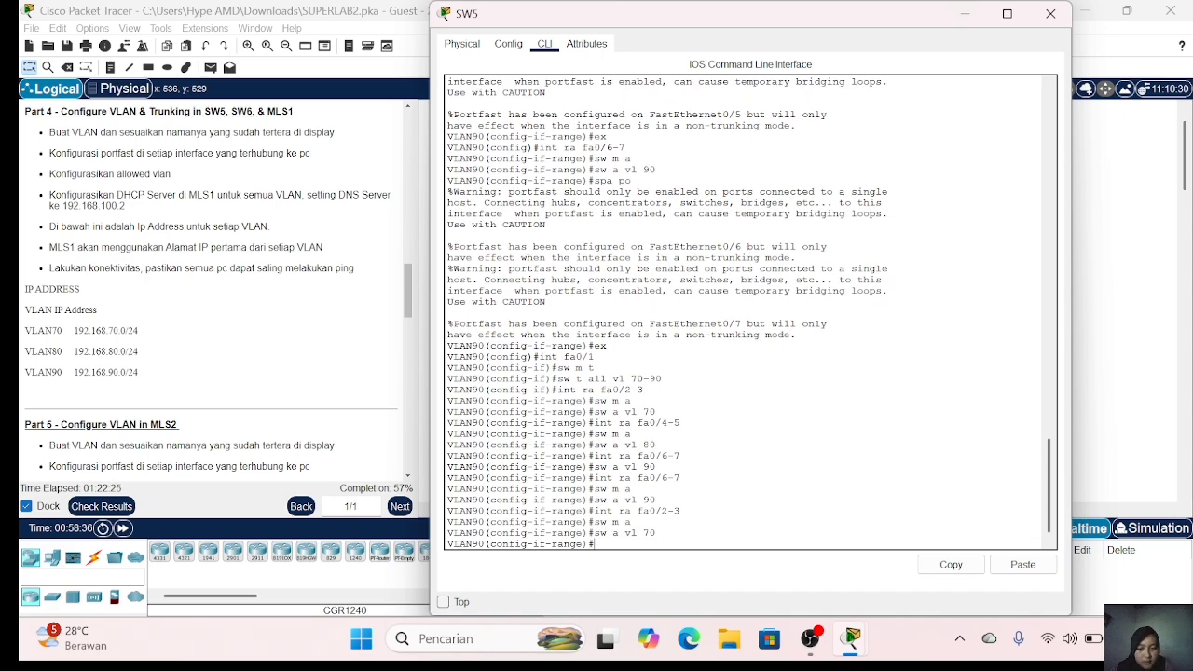
type("spa po")
key("Return")
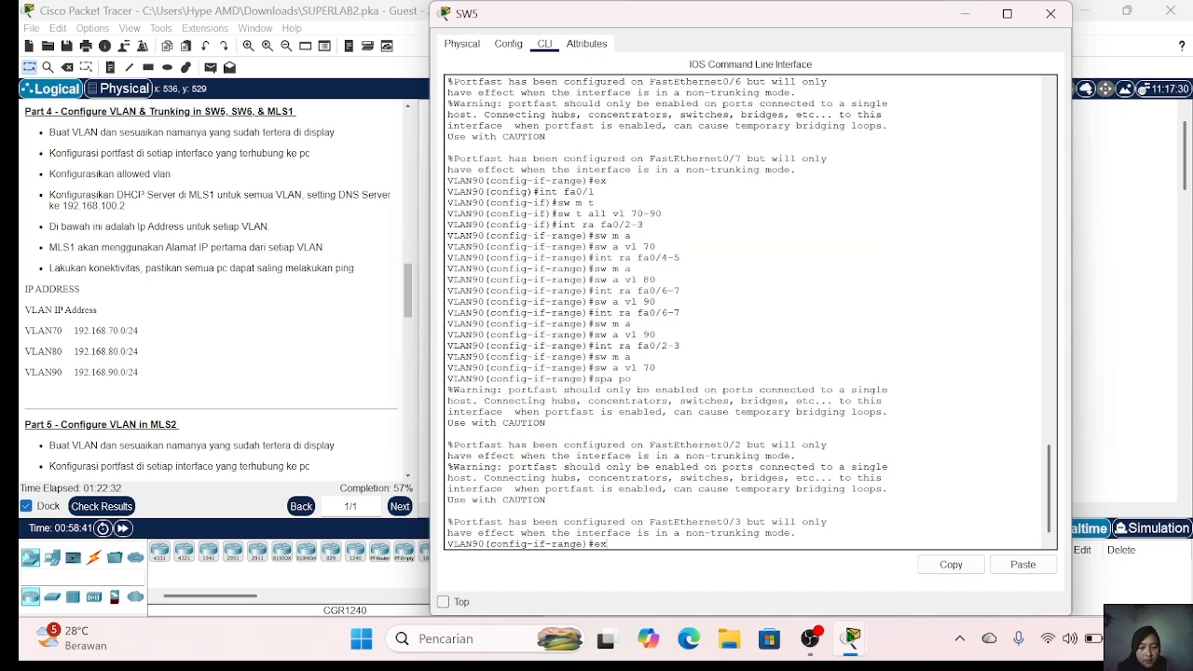
type("ex")
key("Return")
Step: Configure range fa0/2-5 (meant fa0/4-5) as VLAN 80 access ports with PortFast
type("int ra fa0/2")
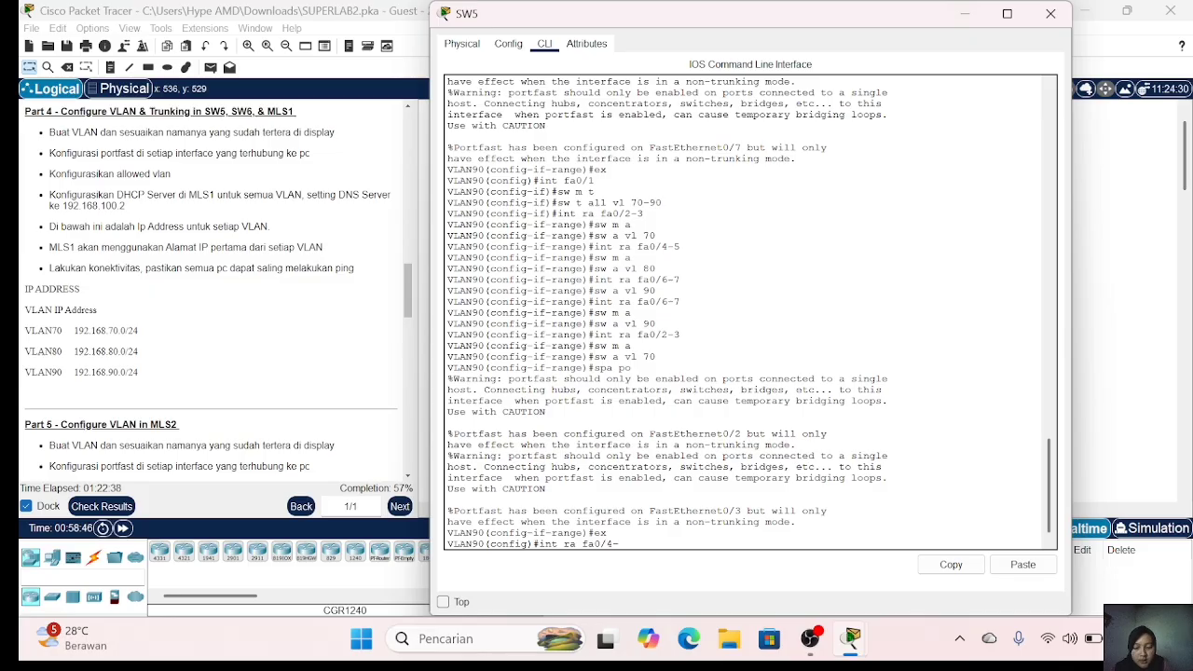
type("-5")
key("Return")
type("sw m a")
key("Return")
type("sw a vl 80")
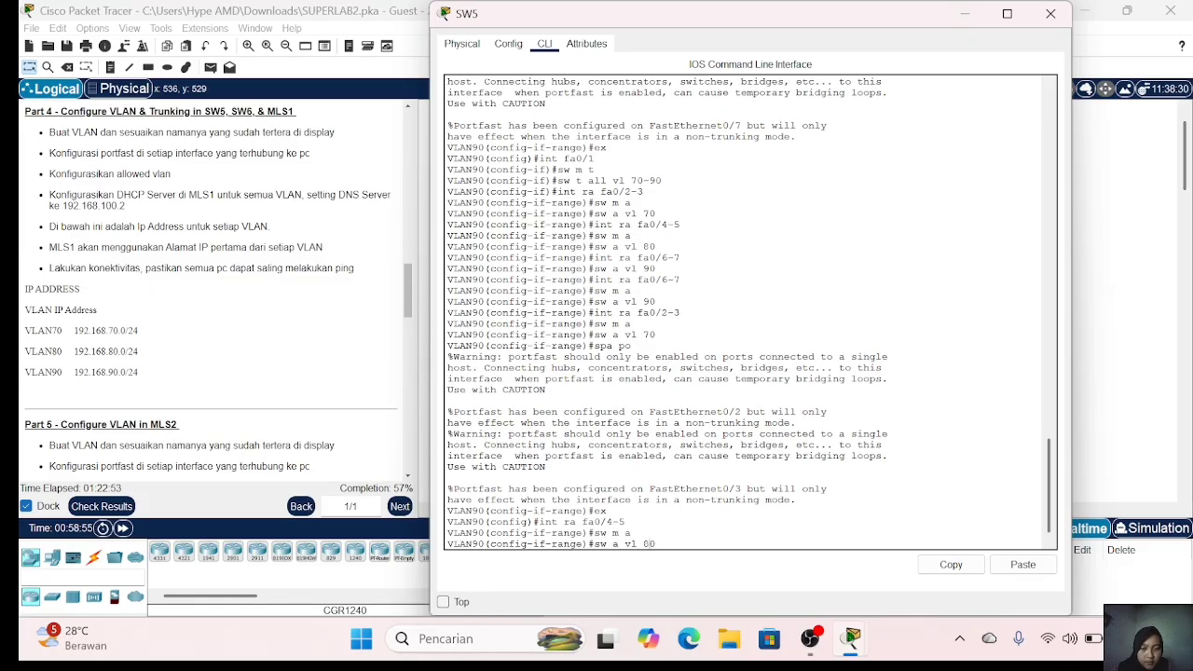
key("Return")
type("spa po")
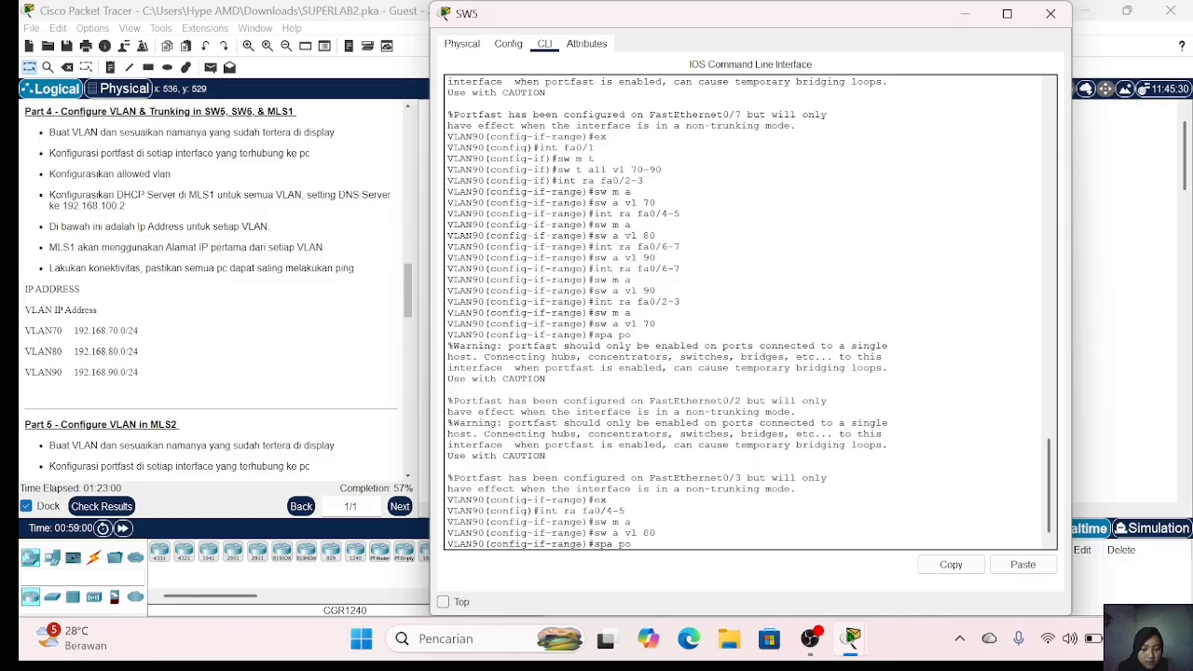
key("Return")
type("ex")
key("Return")
Step: Configure fa0/6-7 as VLAN 90 access ports with PortFast, then close SW5's console
type("int ra fa0/")
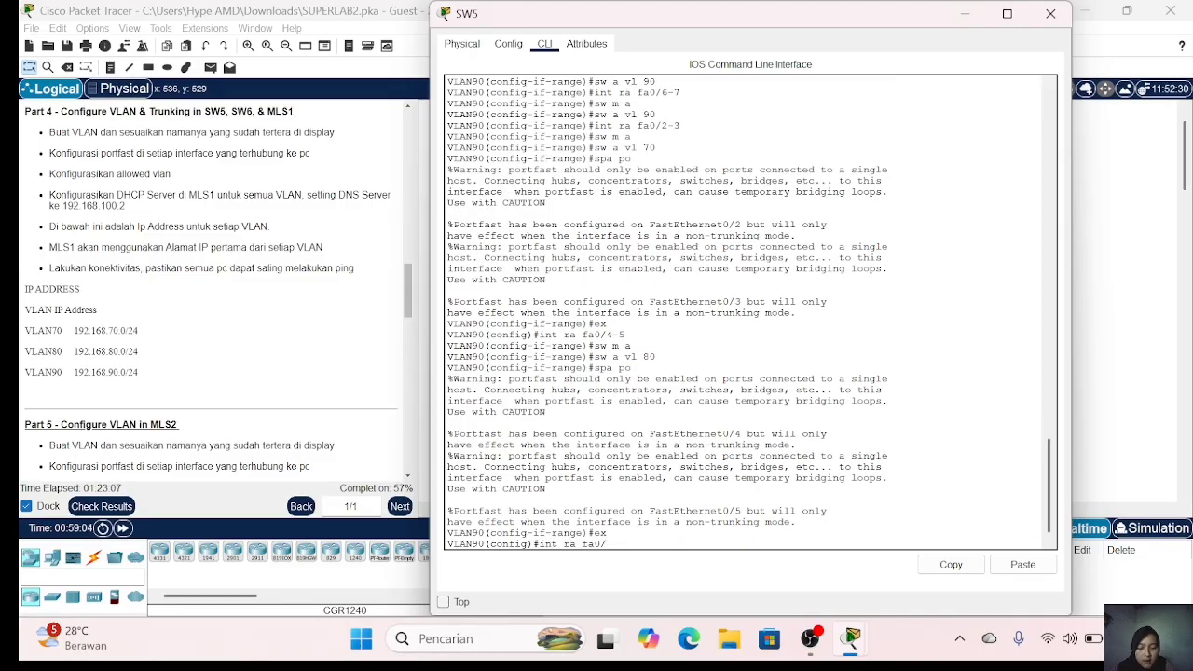
type("4-56-7")
key("Return")
type("sw m a")
key("Return")
key("Up")
key("Up")
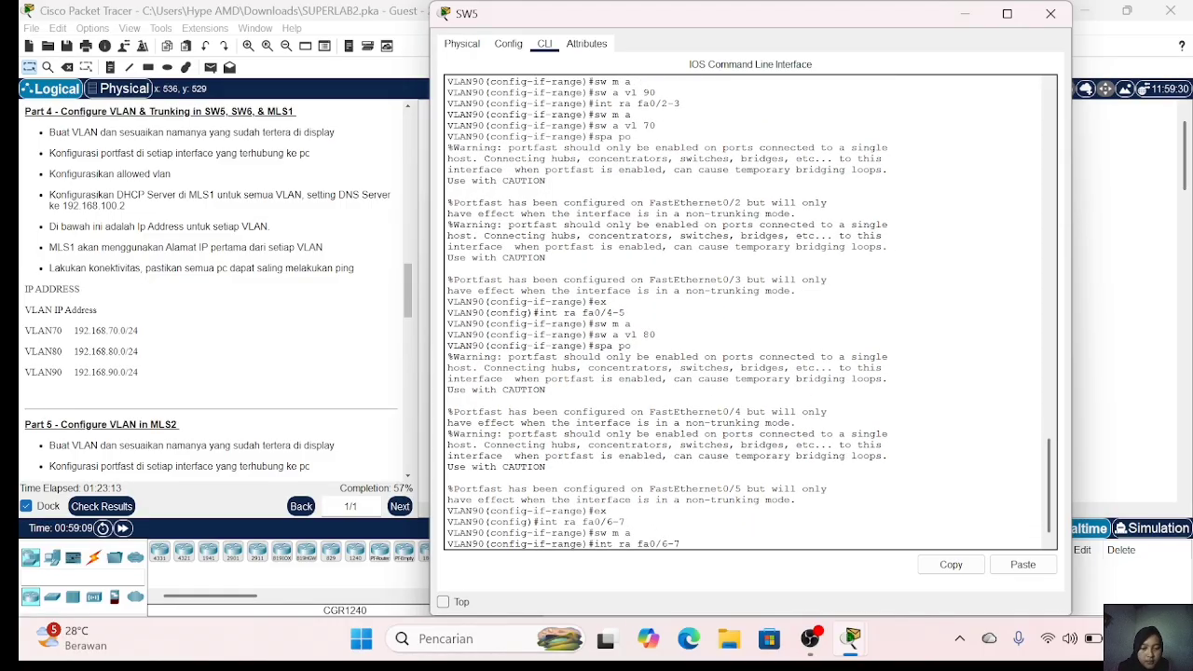
key("BackSpace")
key("BackSpace")
key("BackSpace")
key("BackSpace")
key("BackSpace")
key("BackSpace")
key("BackSpace")
key("BackSpace")
key("BackSpace")
key("BackSpace")
key("BackSpace")
key("BackSpace")
key("BackSpace")
key("BackSpace")
type("sw a vl 90")
key("Return")
type("spa po")
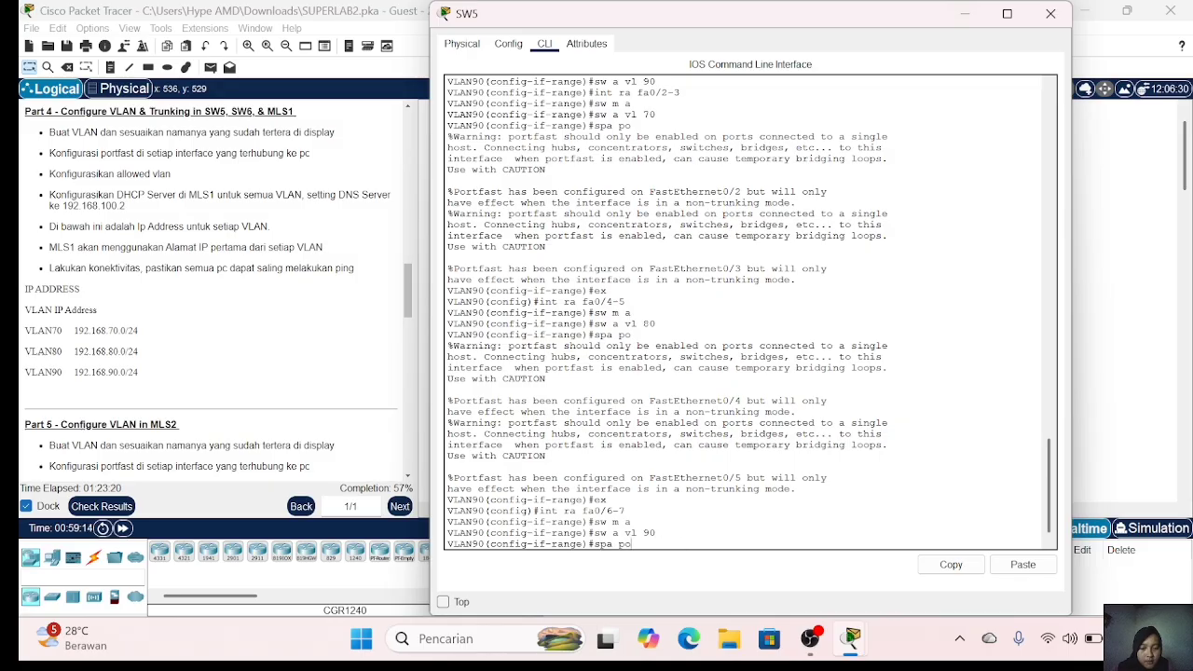
key("Return")
type("ex")
key("Return")
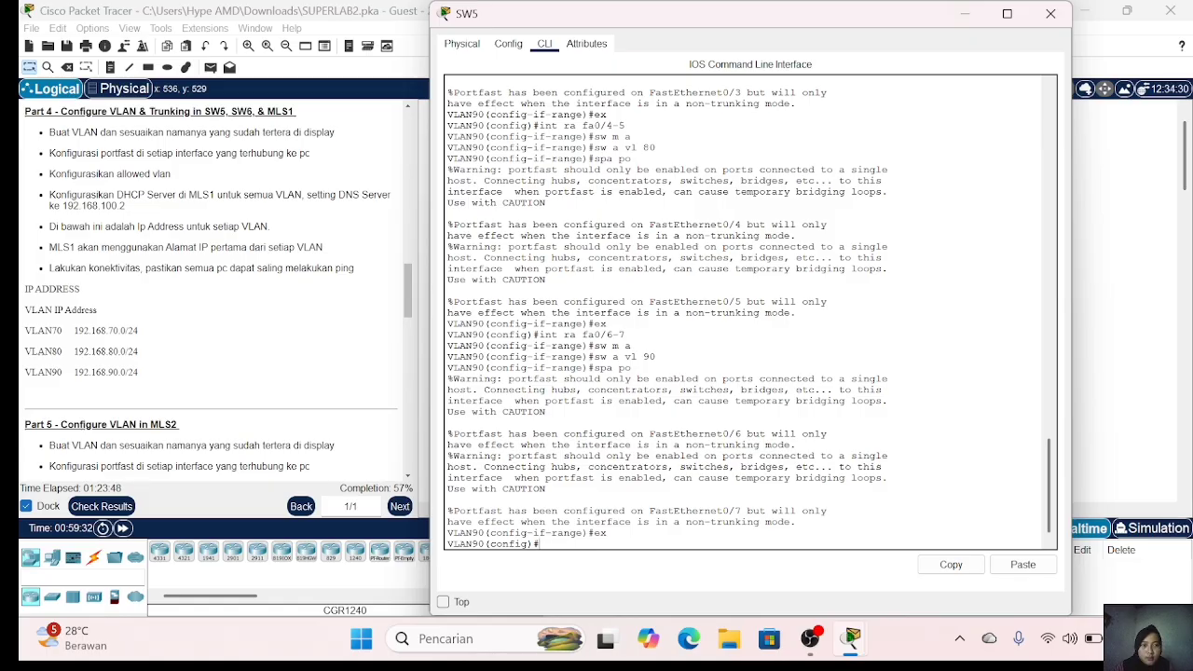
left_click(1050, 13)
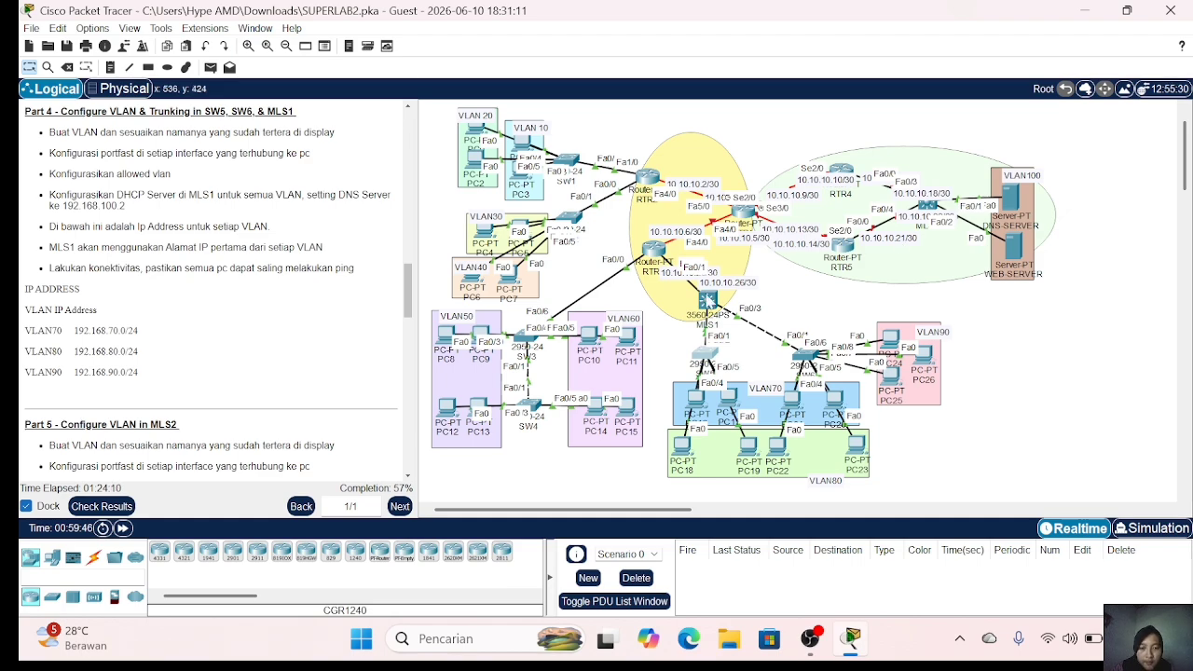
Step: On MLS1, enter privileged and global configuration mode, type int fa0/3, then close the console
left_click(708, 299)
key("Return")
type("en")
key("Return")
key("Return")
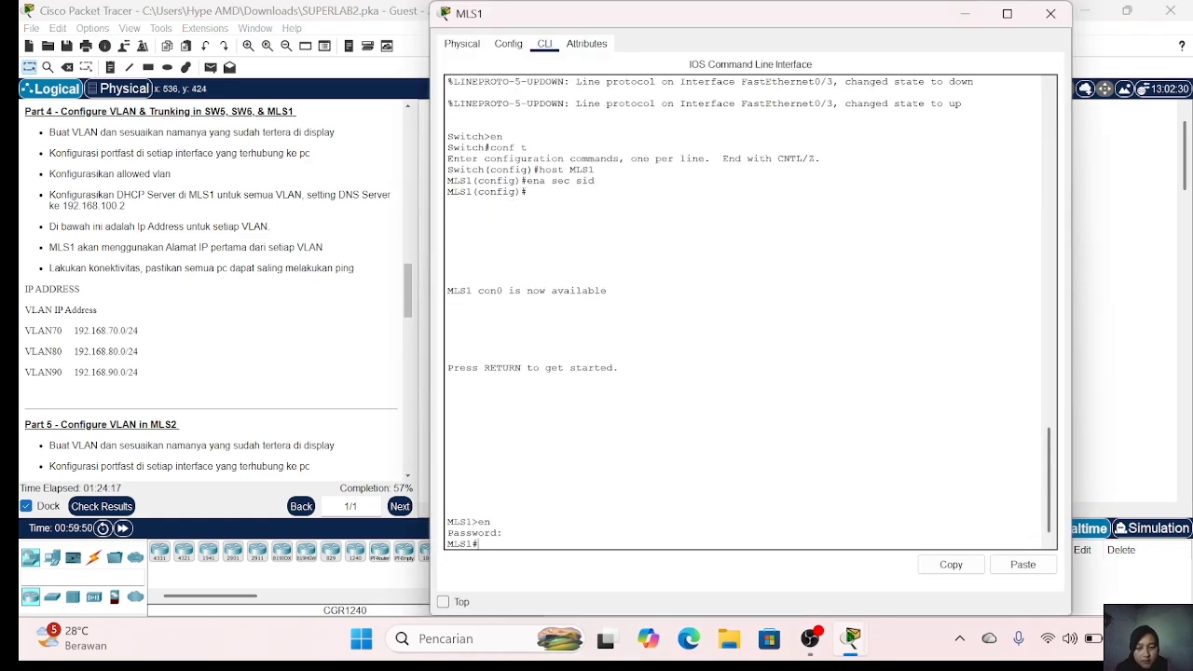
type("conf t")
key("Return")
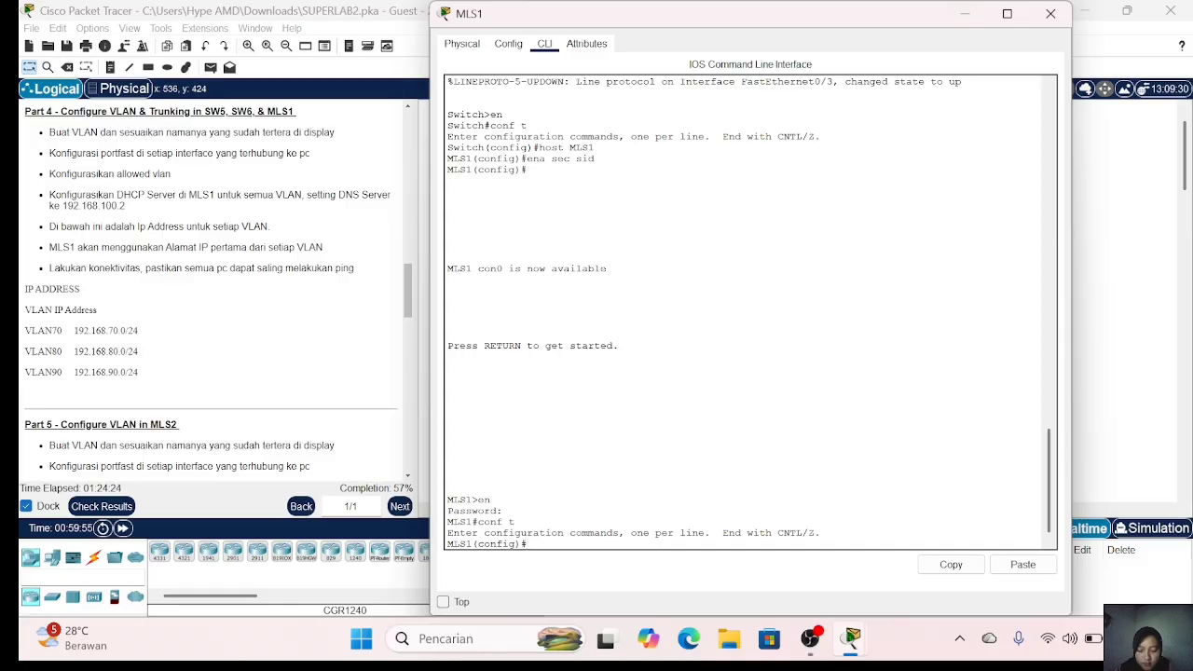
type("int fa0/3")
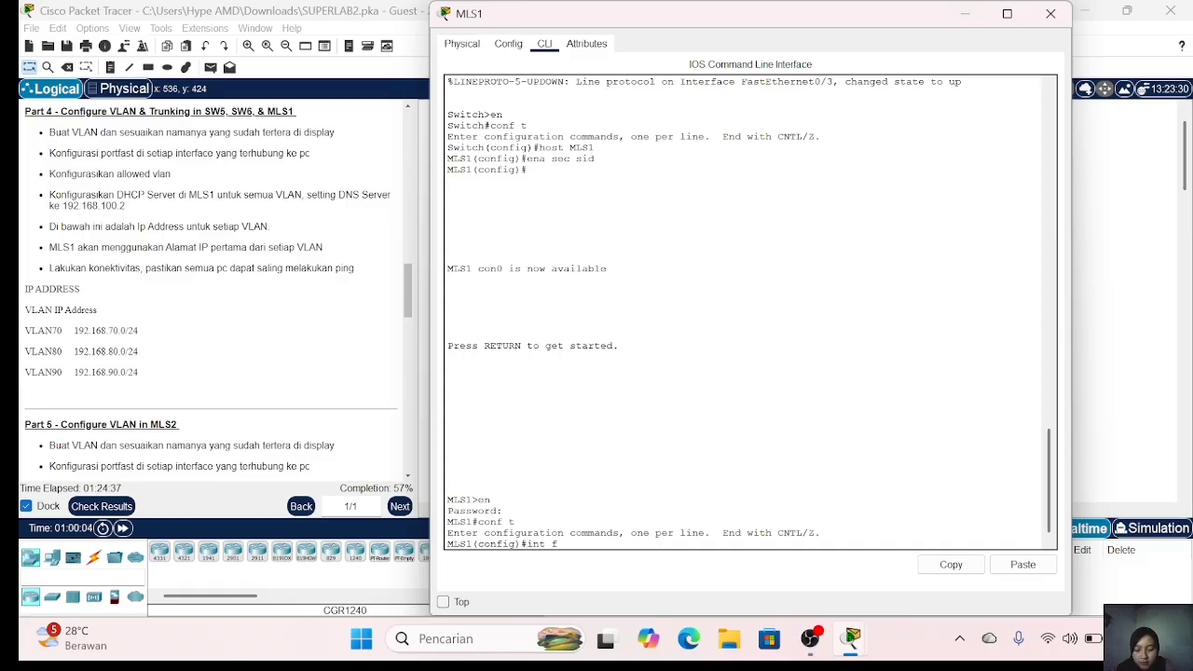
left_click(1050, 14)
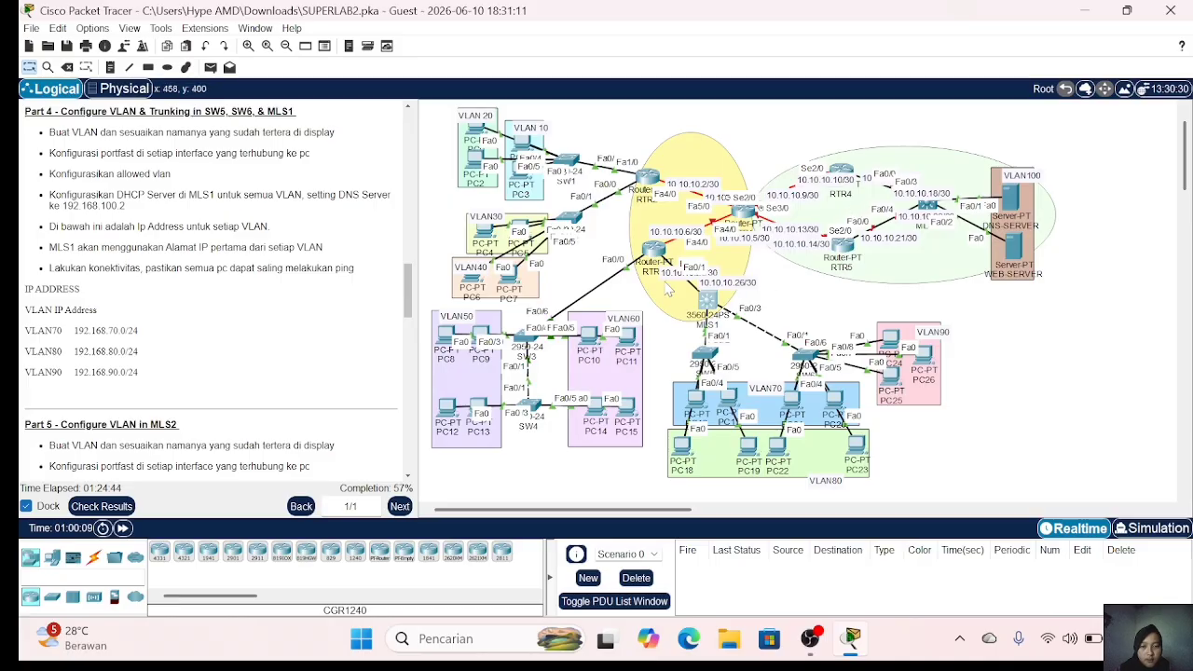
Step: On SW6, make fa0/1 a trunk allowing VLANs 70-90 and close its console
left_click(803, 369)
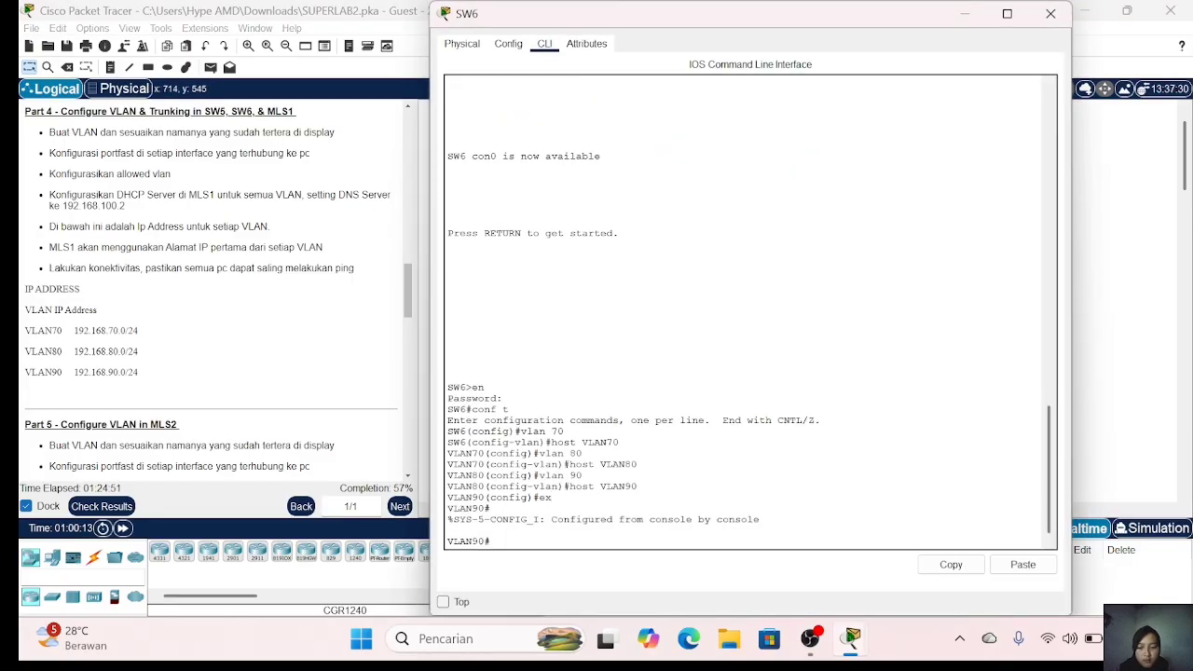
type("int fa0/3")
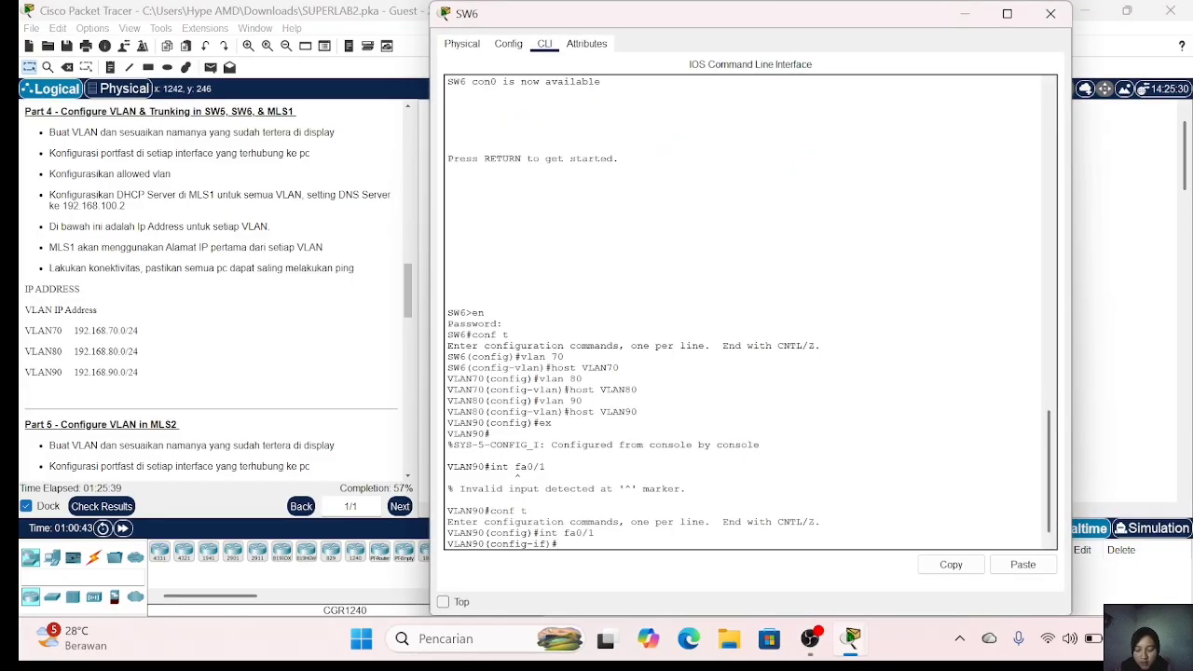
type("sw m t")
key("Return")
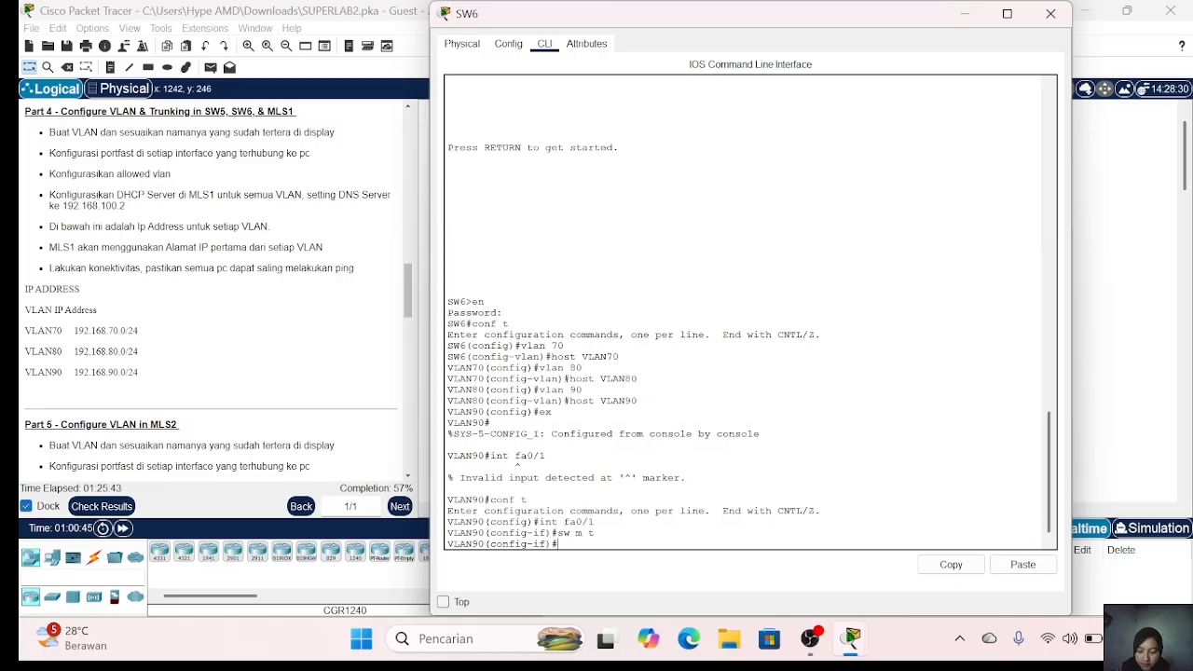
type("sw t all vl")
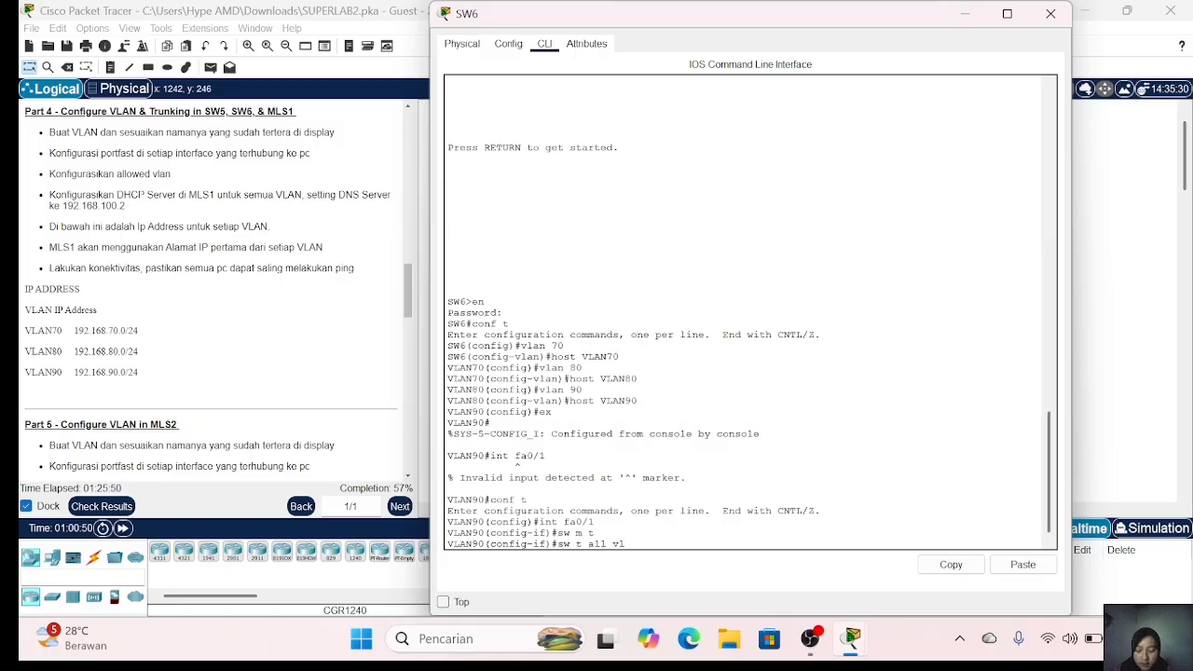
type(" 70-90")
key("Return")
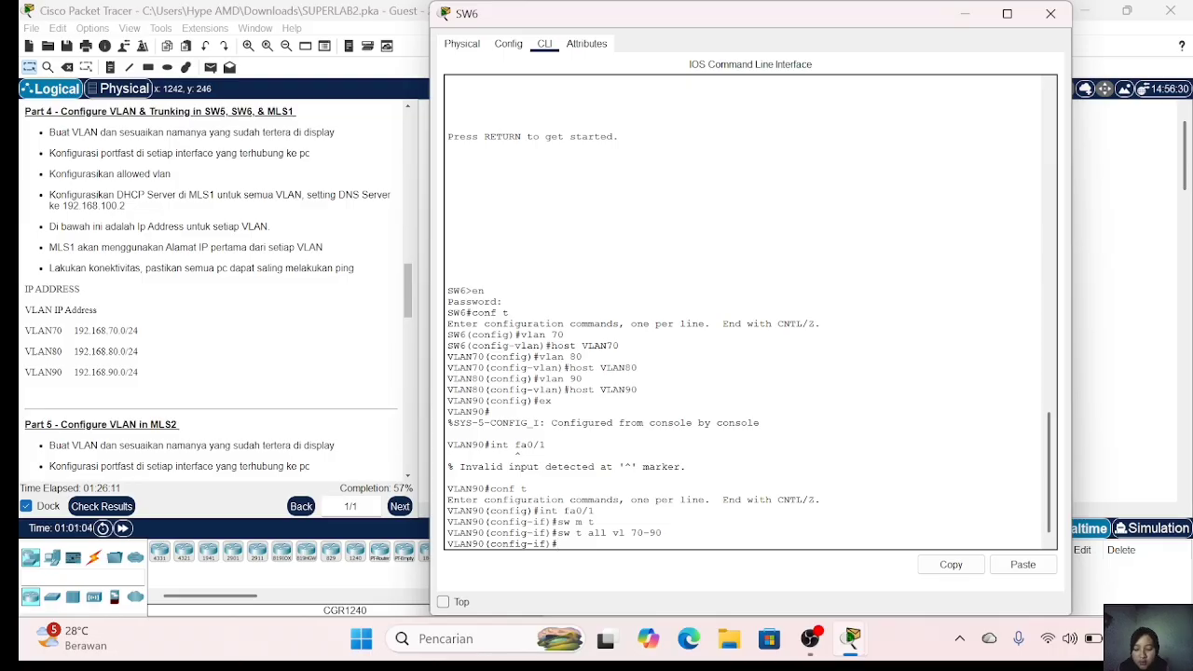
left_click(1050, 13)
Step: Create VLANs 70, 80 and 90 on MLS1, naming them VLAN70, VLAN80 and VLAN90
left_click(709, 304)
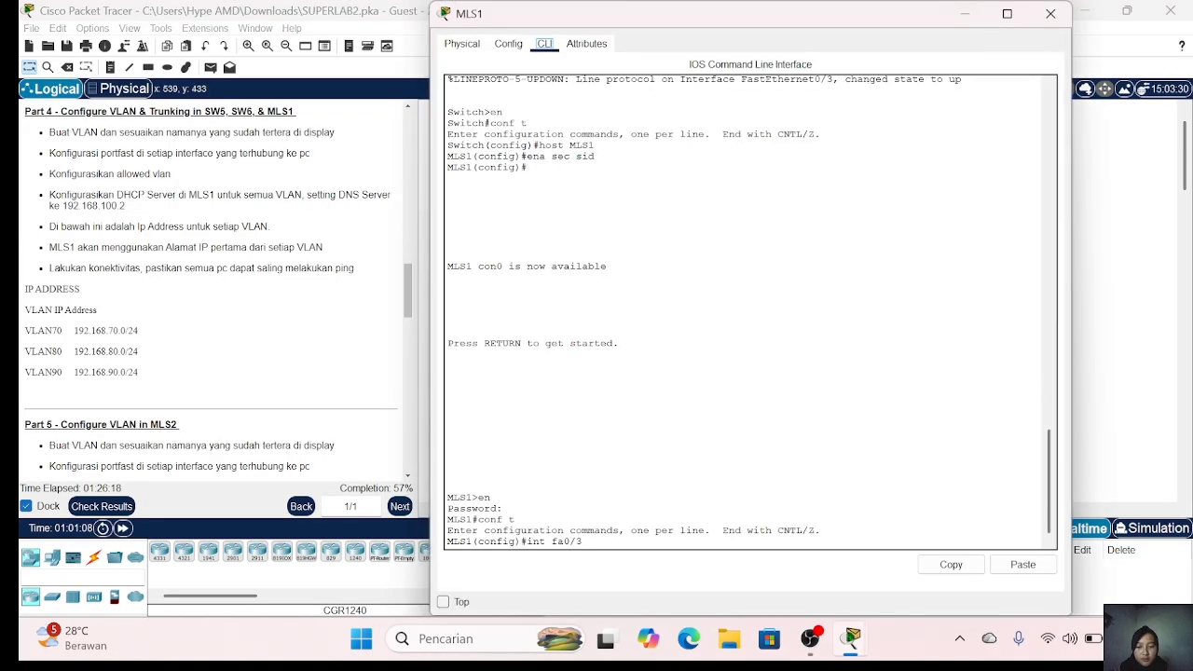
key("BackSpace")
key("BackSpace")
key("BackSpace")
key("BackSpace")
key("BackSpace")
key("BackSpace")
key("BackSpace")
key("BackSpace")
key("BackSpace")
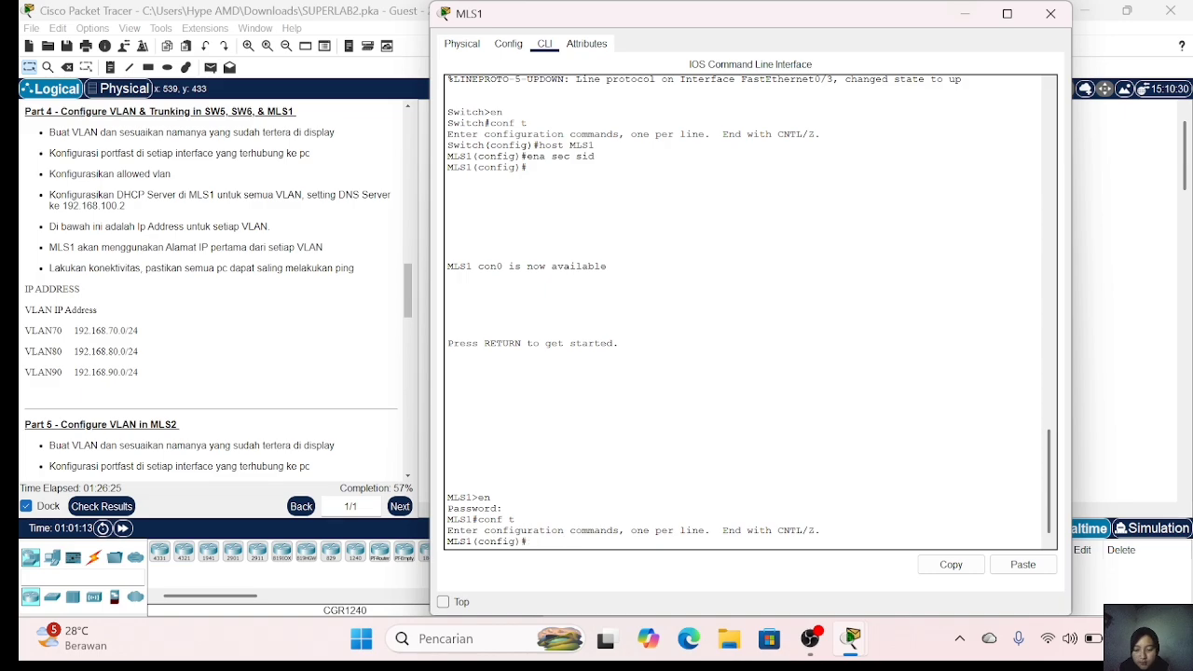
type("vlan 70")
key("Return")
type("ho")
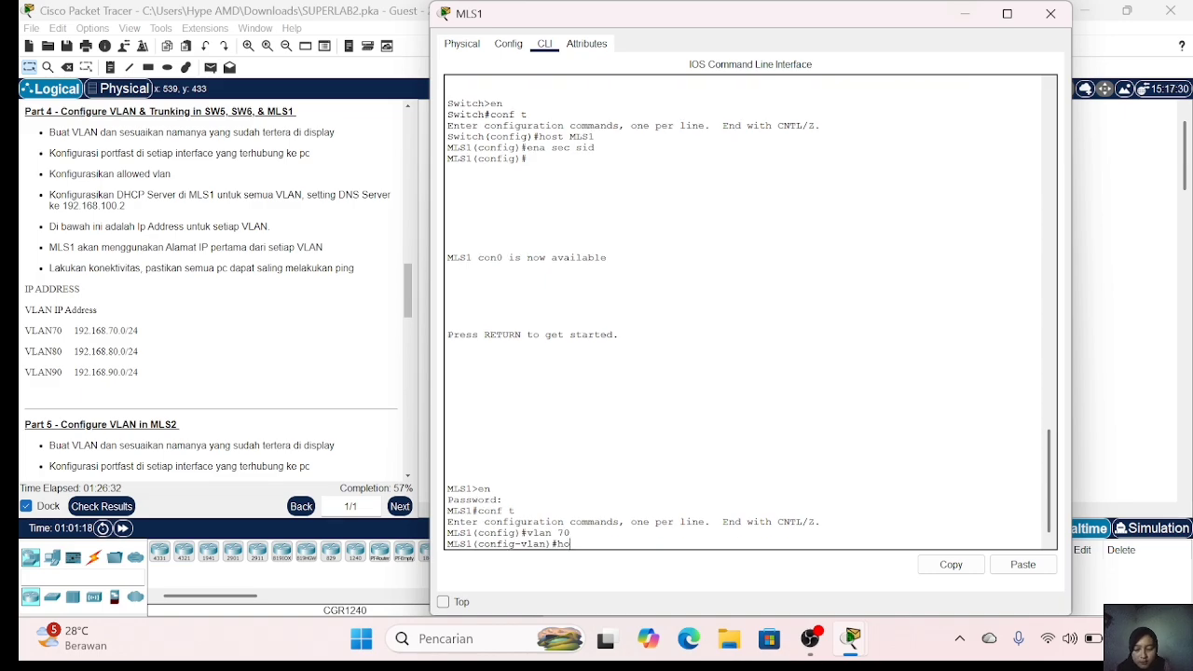
type("st VLAN70")
key("Return")
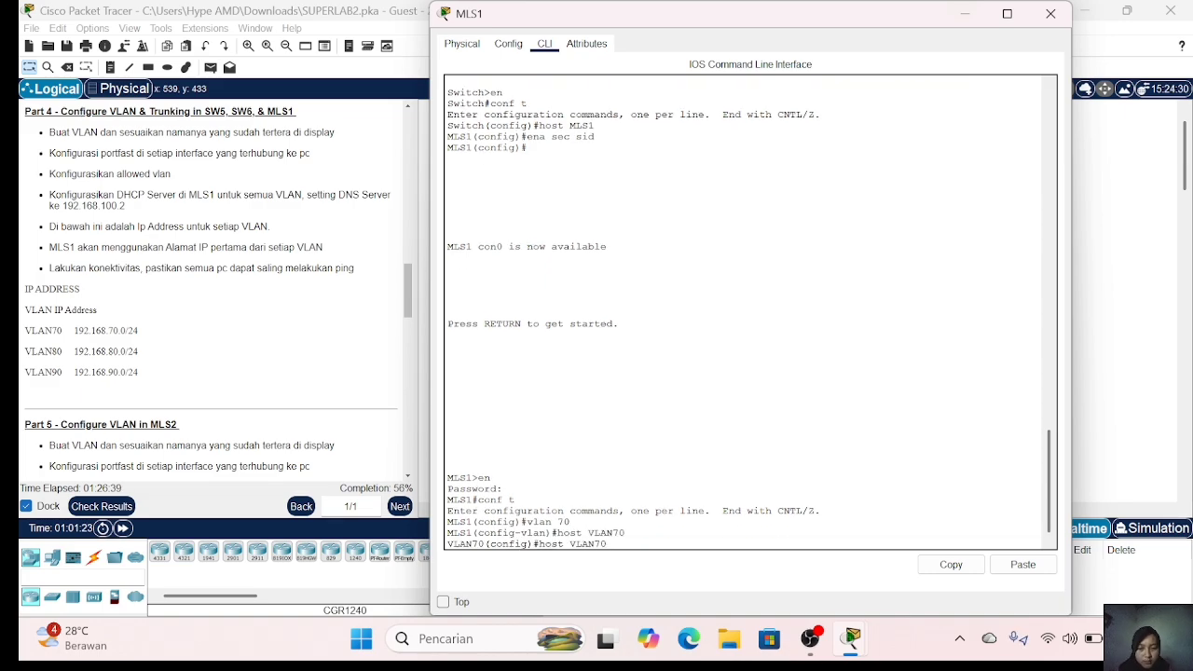
key("Up")
key("Up")
key("Return")
key("Up")
key("Up")
key("BackSpace")
key("BackSpace")
type("80")
key("Return")
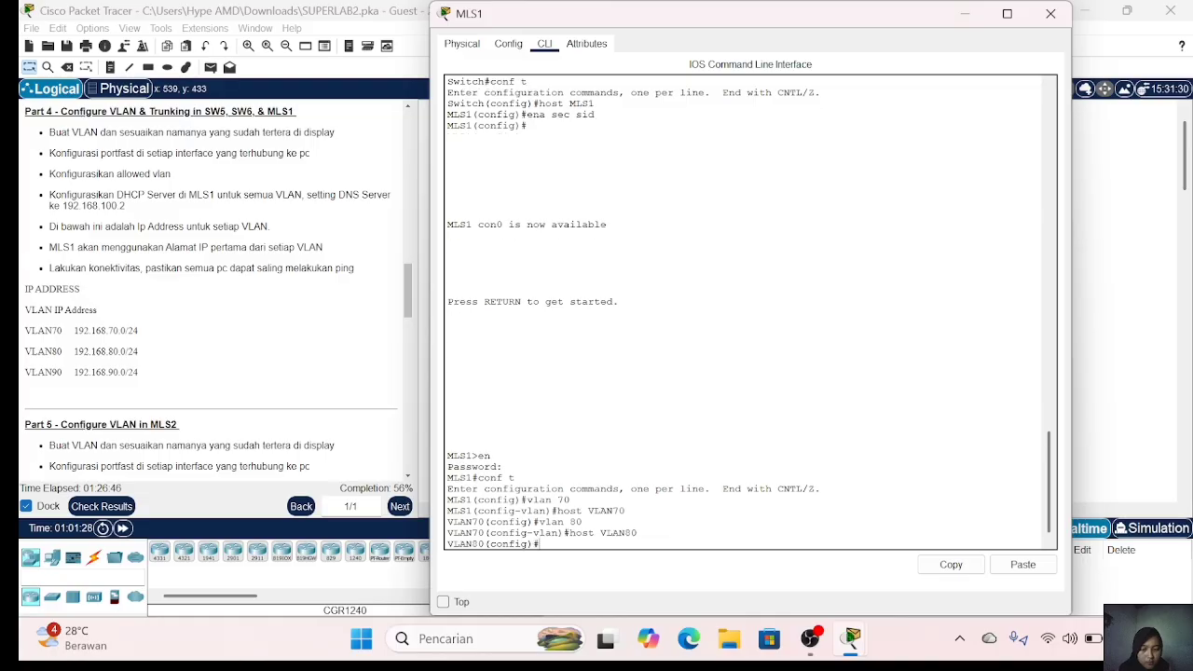
key("Up")
key("Up")
key("Return")
key("Up")
key("Up")
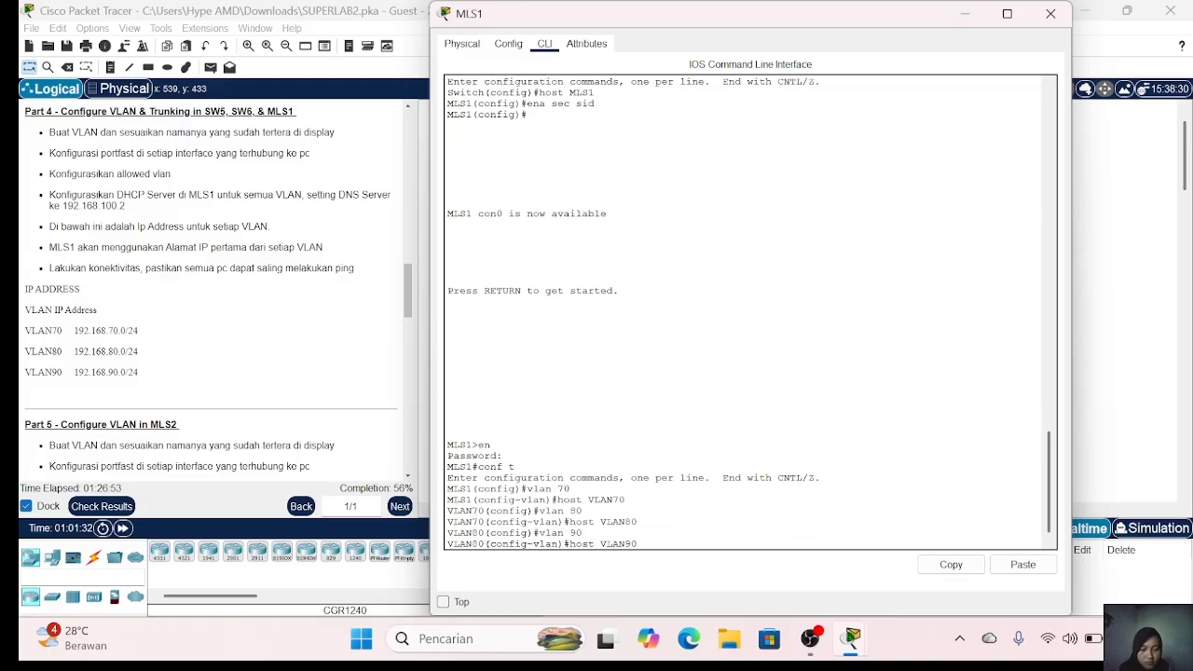
key("Return")
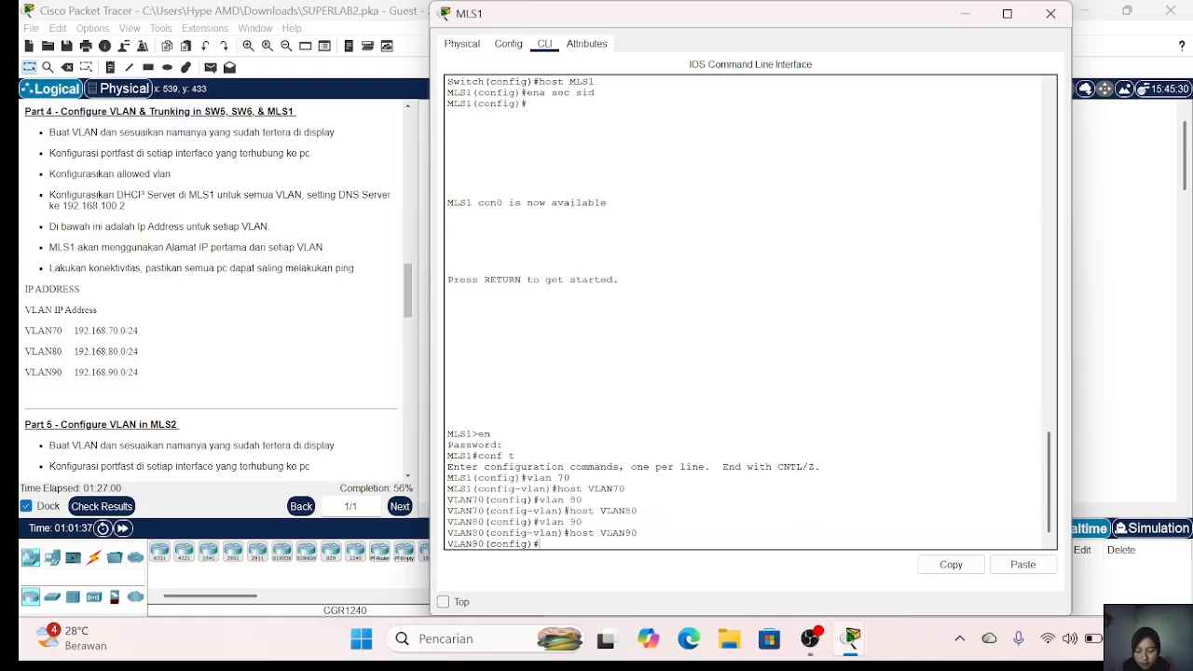
type("ex")
key("Return")
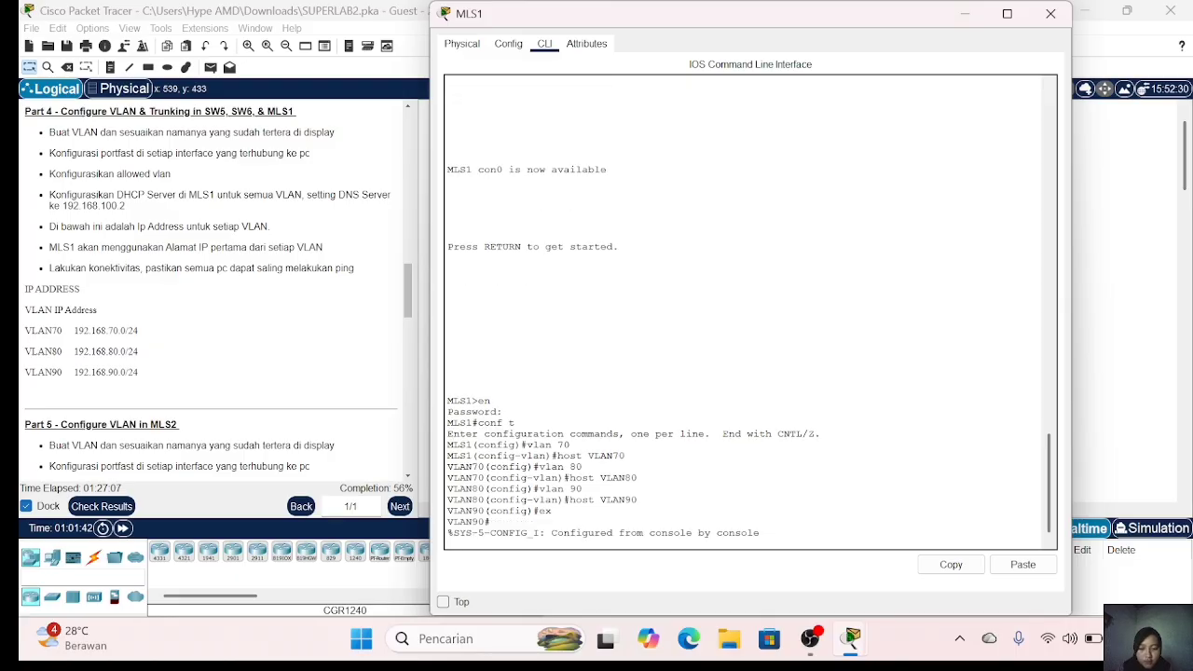
Step: Make MLS1 ports Fa0/2–3 trunk ports with dot1q encapsulation
type("int ra")
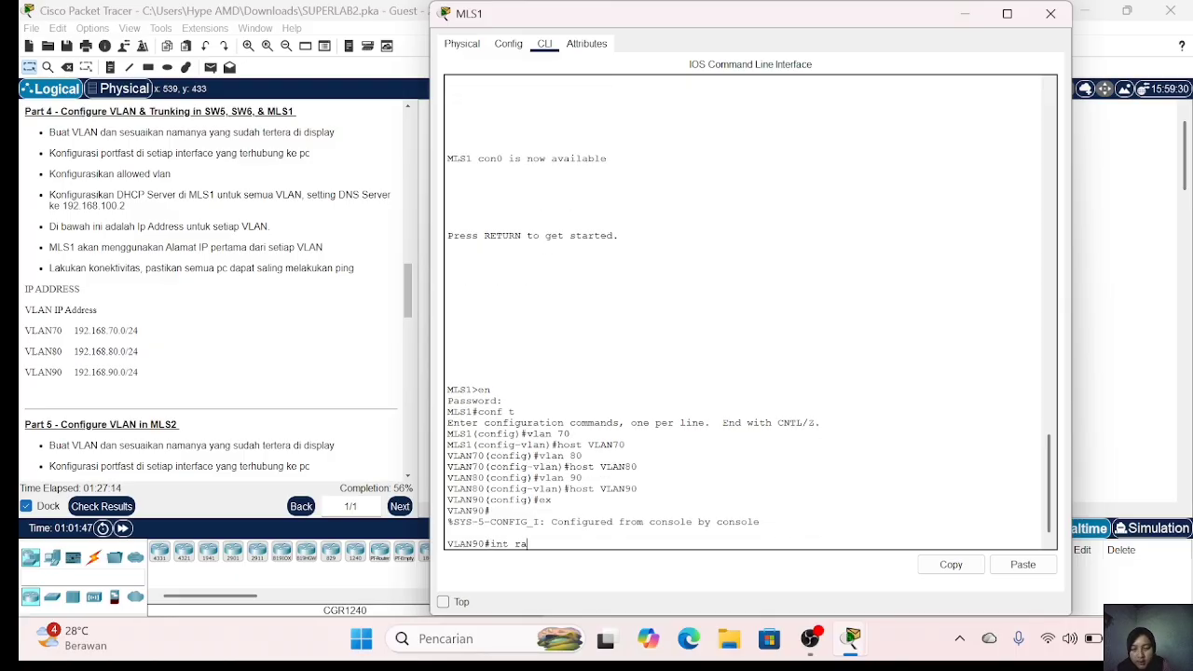
key("BackSpace")
key("BackSpace")
key("BackSpace")
key("BackSpace")
key("BackSpace")
key("BackSpace")
key("BackSpace")
type("conf t")
key("Return")
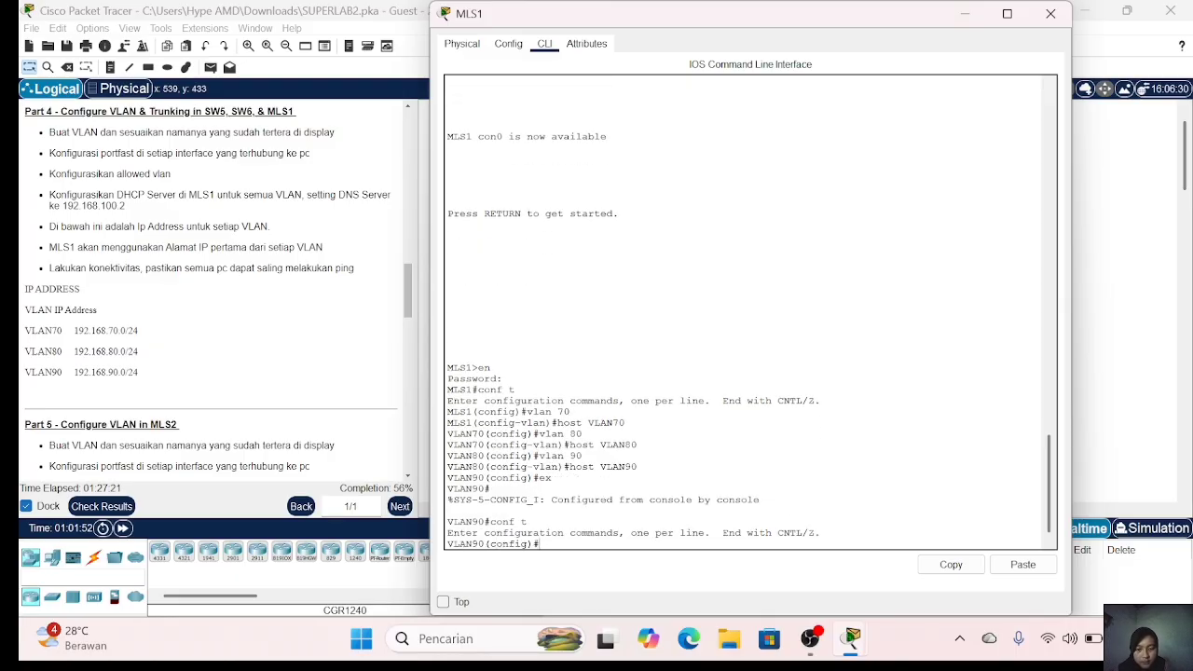
type("int ra fa0/3")
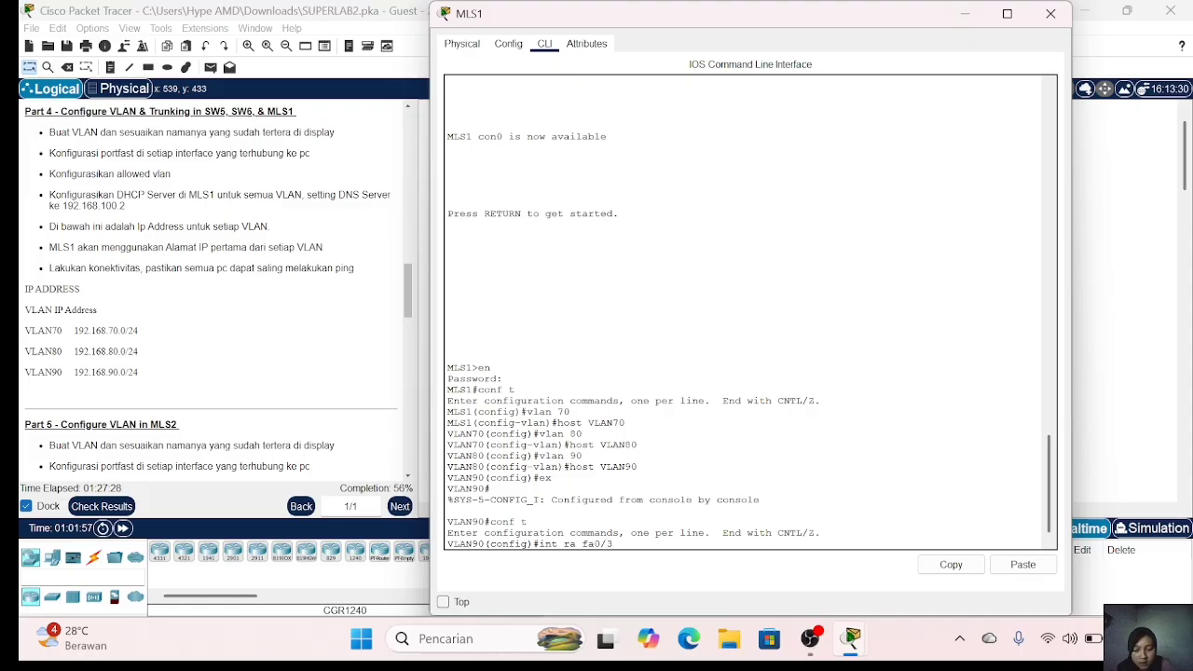
key("BackSpace")
type("2-3")
key("Return")
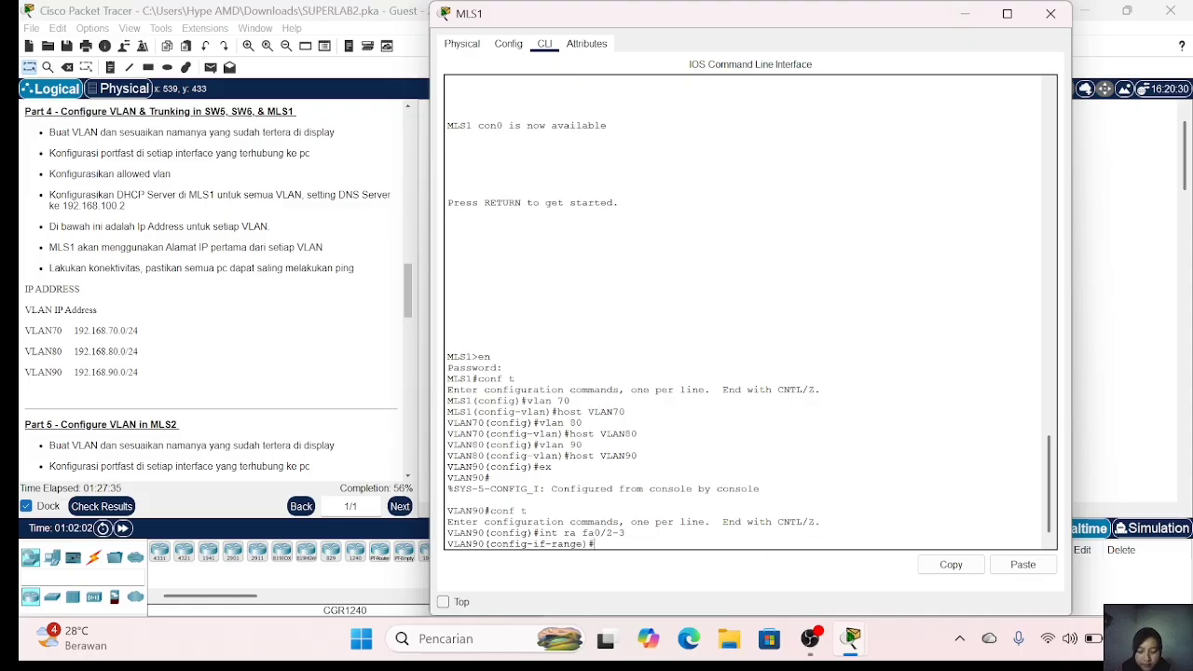
type("sw")
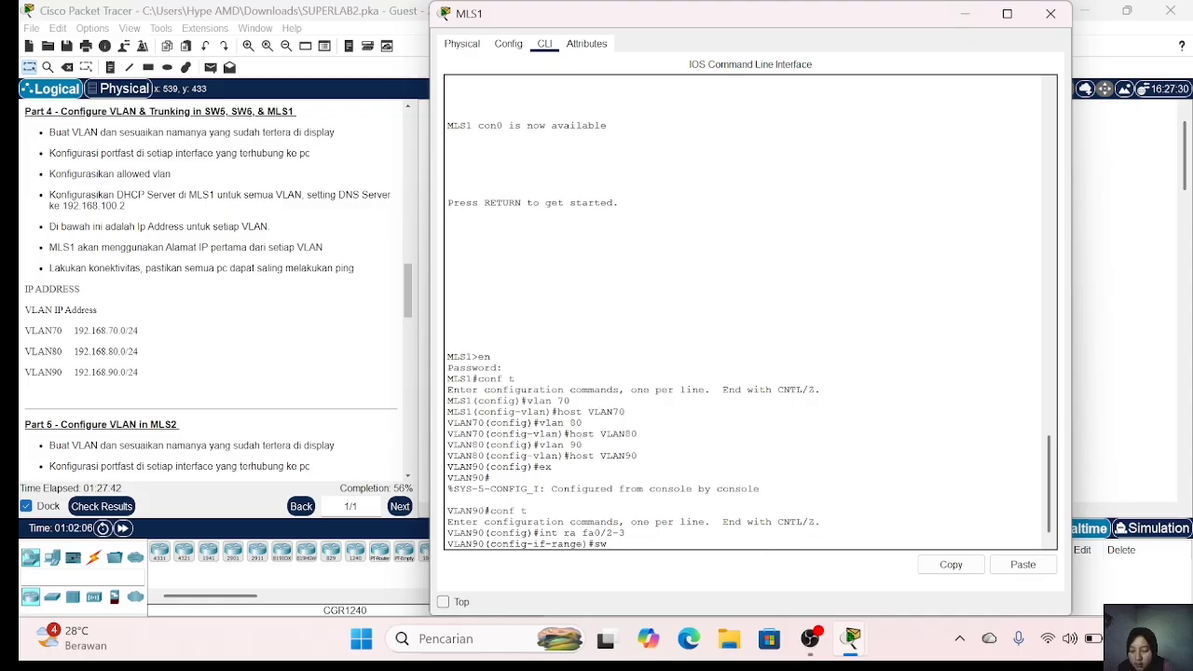
type(" t enc ")
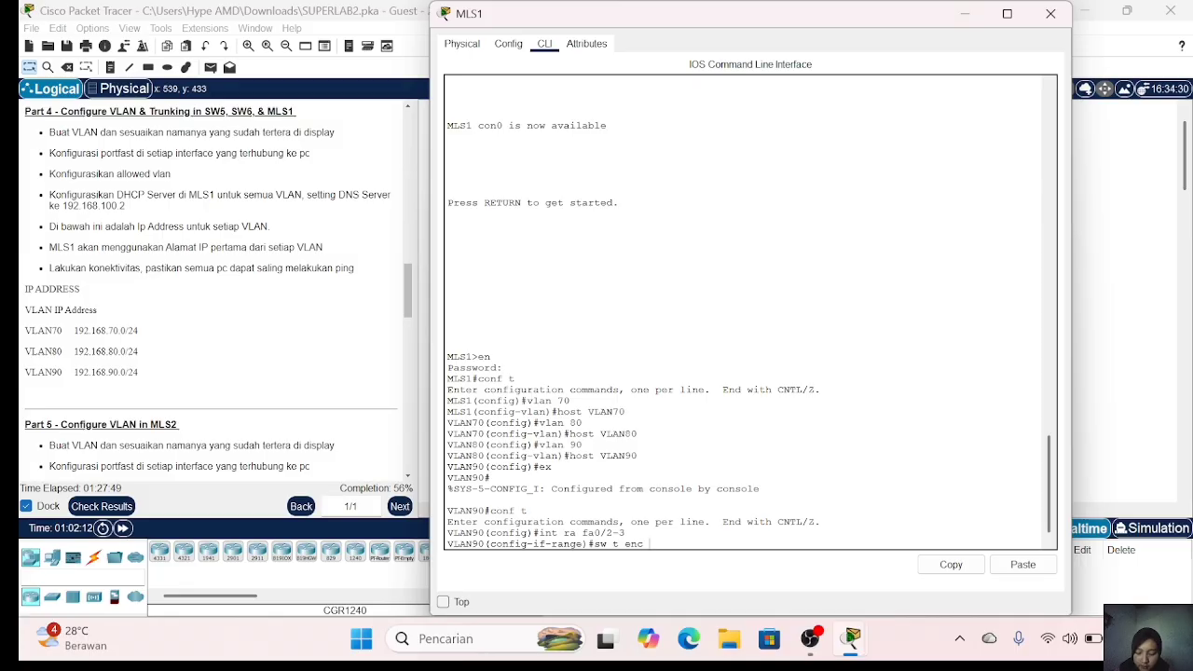
type("do")
key("Return")
type("sw")
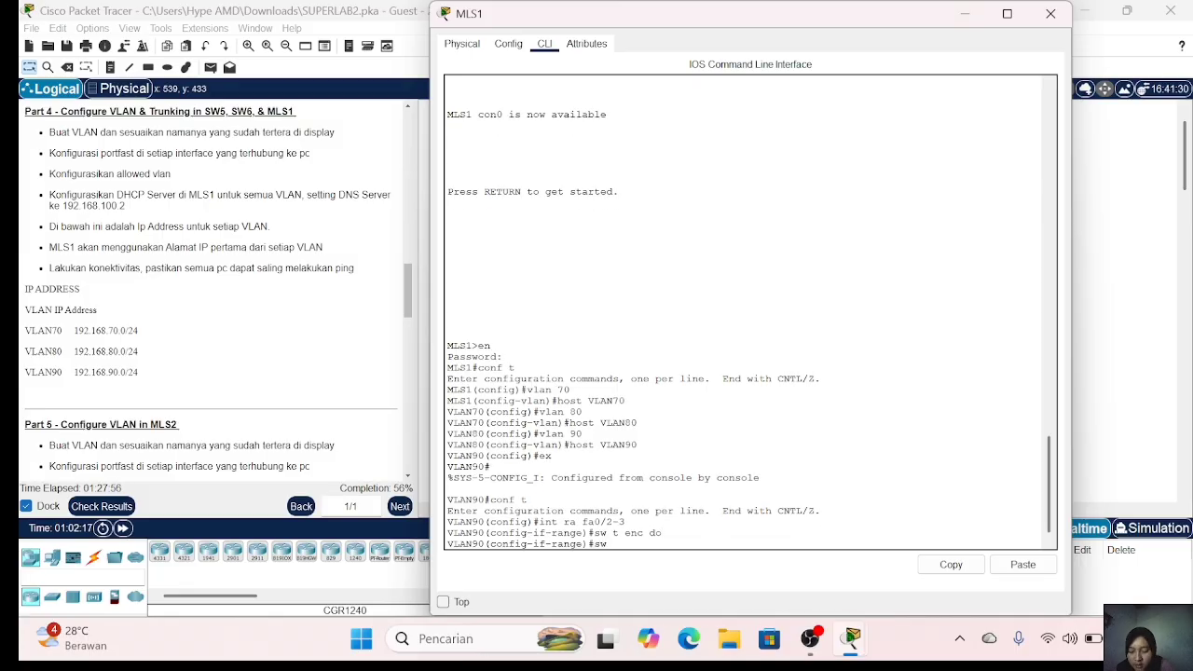
type(" m t")
key("Return")
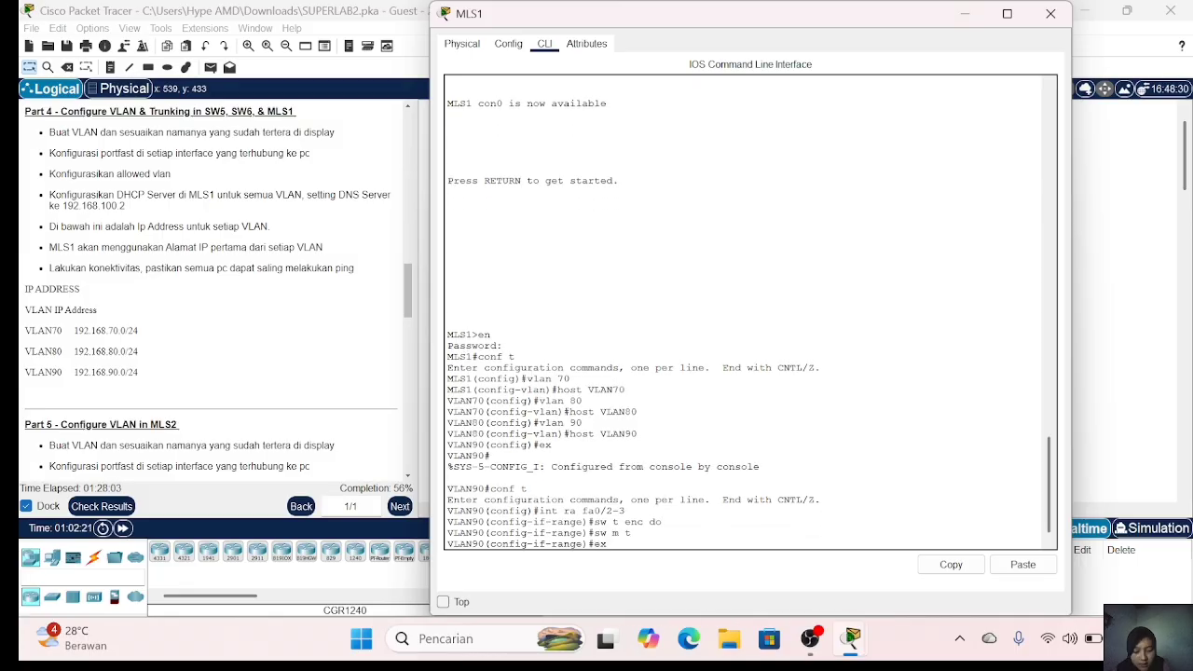
type("ex")
key("Return")
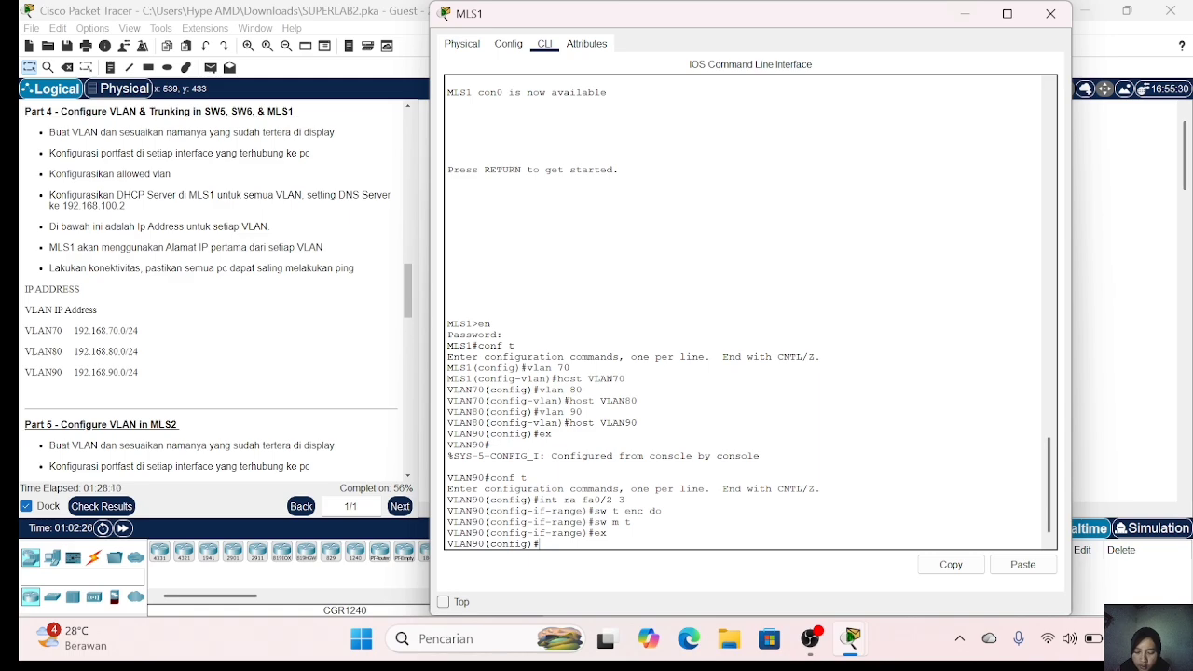
Step: Give MLS1's Vlan70 interface the gateway address 192.168.70.1
type("int vlan 70")
key("Return")
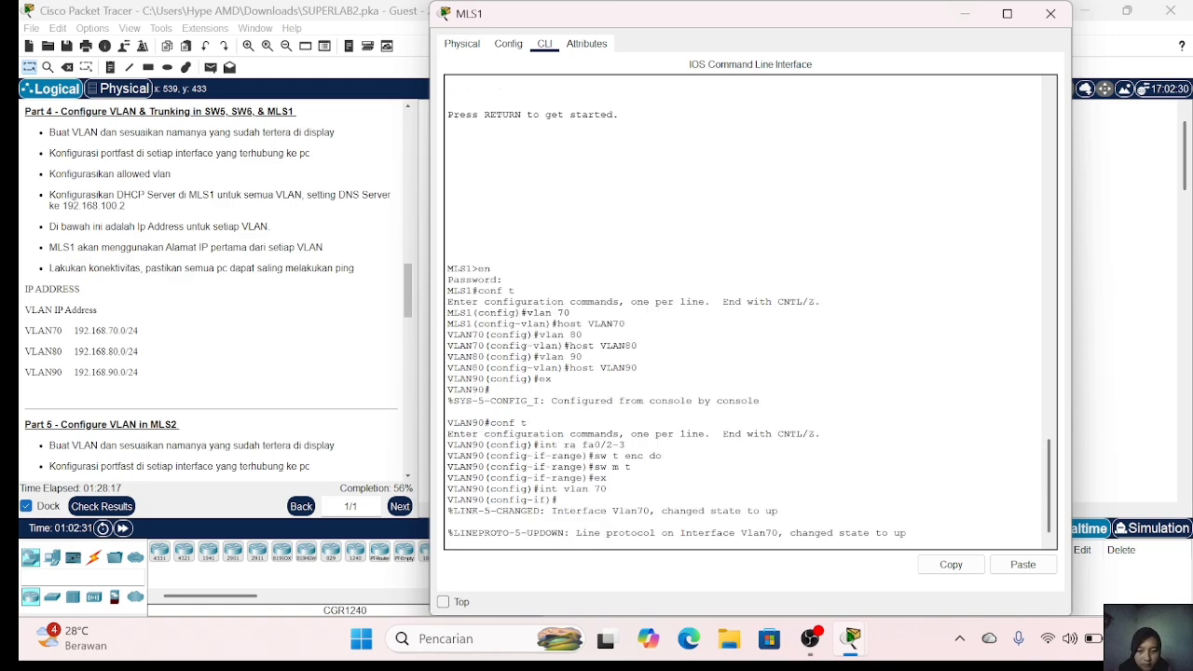
type("ip a")
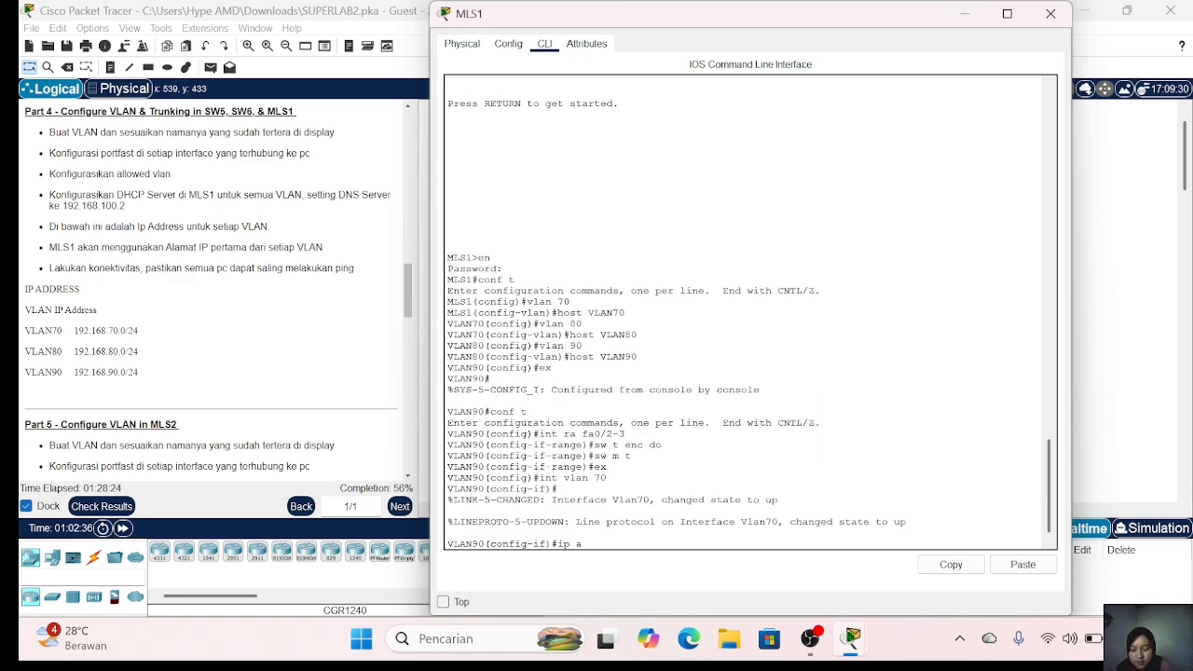
type("dd 192.16")
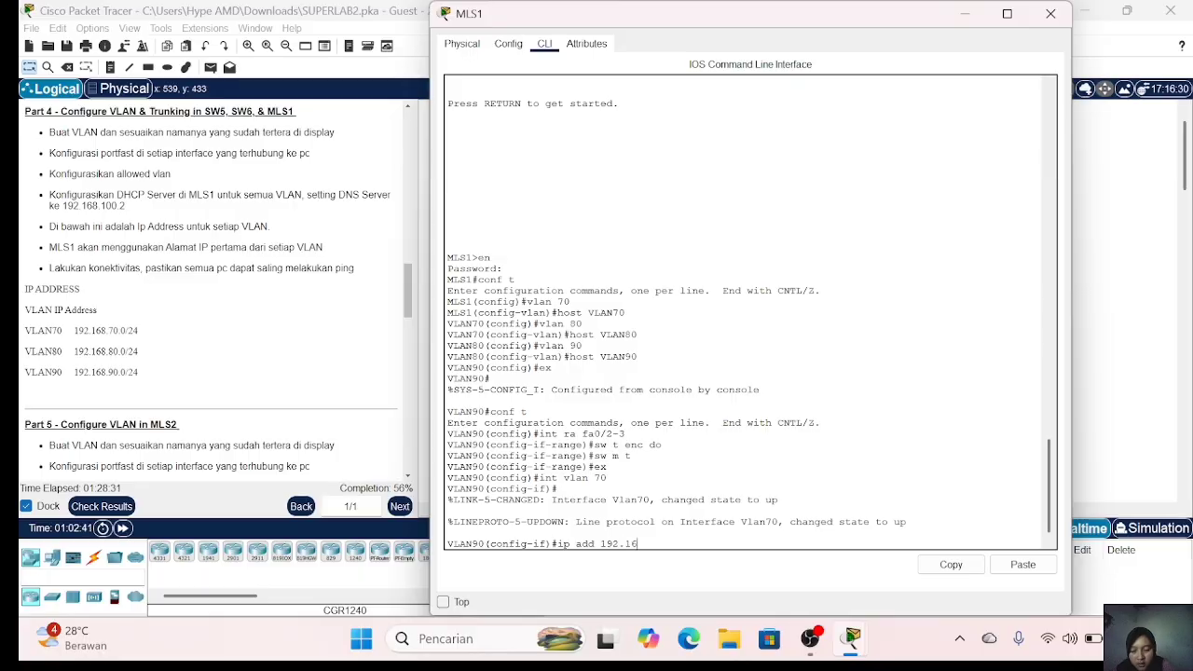
type("8.70.0.2")
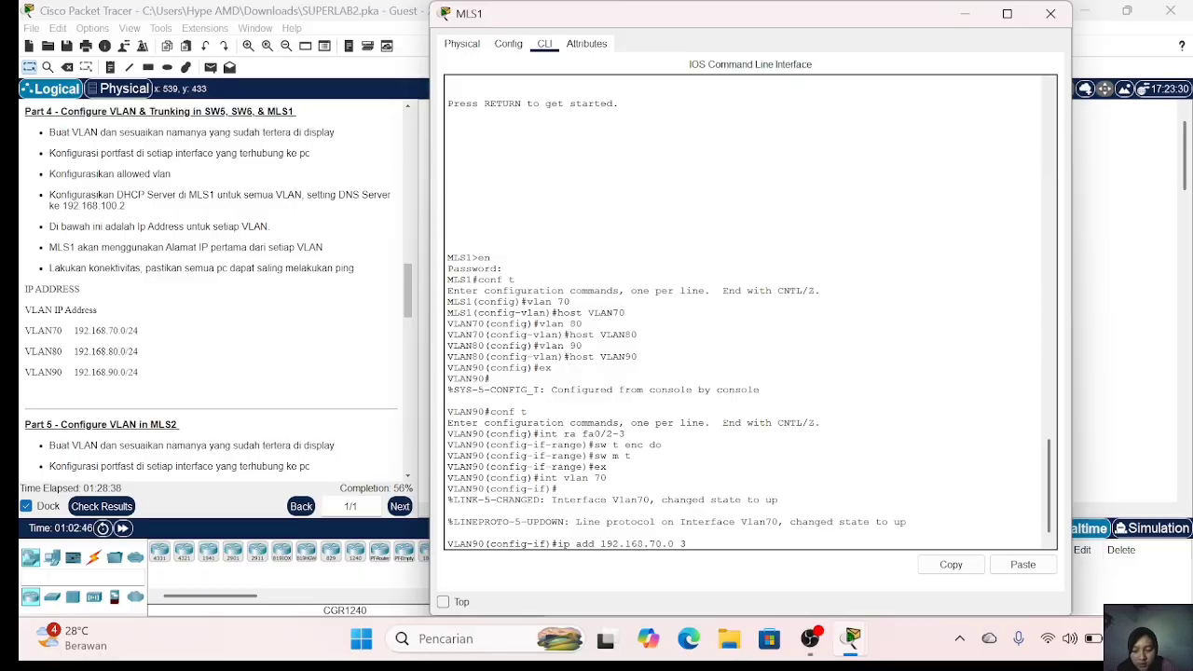
type("55.255.255.0")
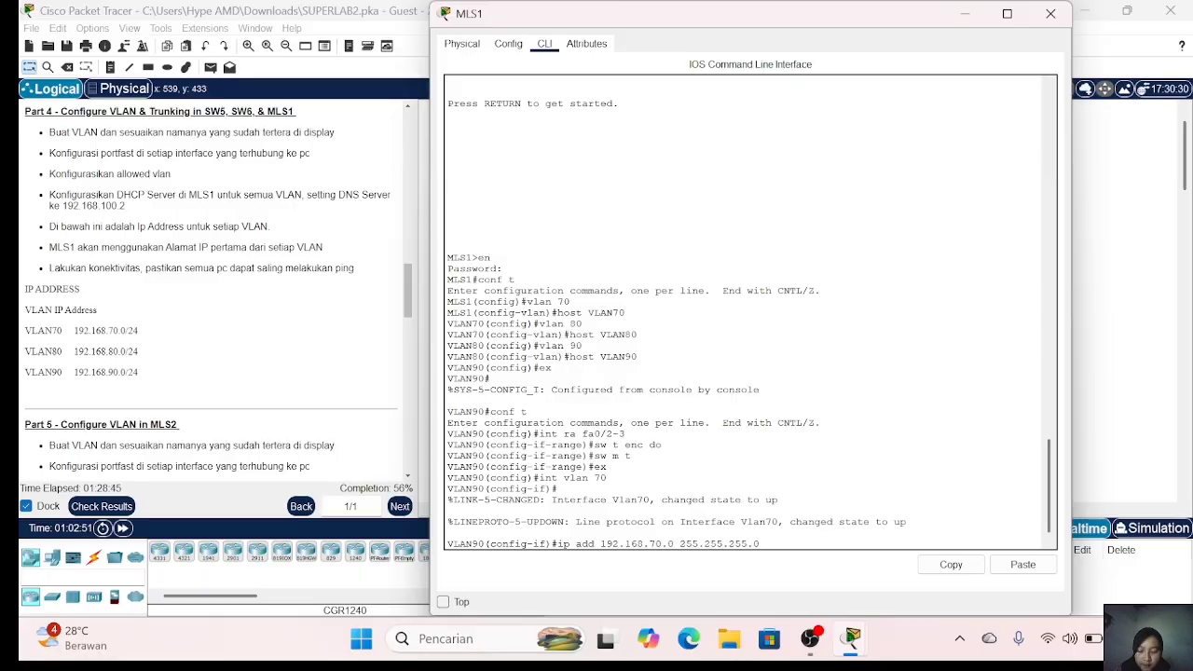
key("Left")
key("Left")
key("Left")
key("Left")
key("Left")
key("Left")
key("Left")
key("Left")
key("BackSpace")
type("1")
key("Return")
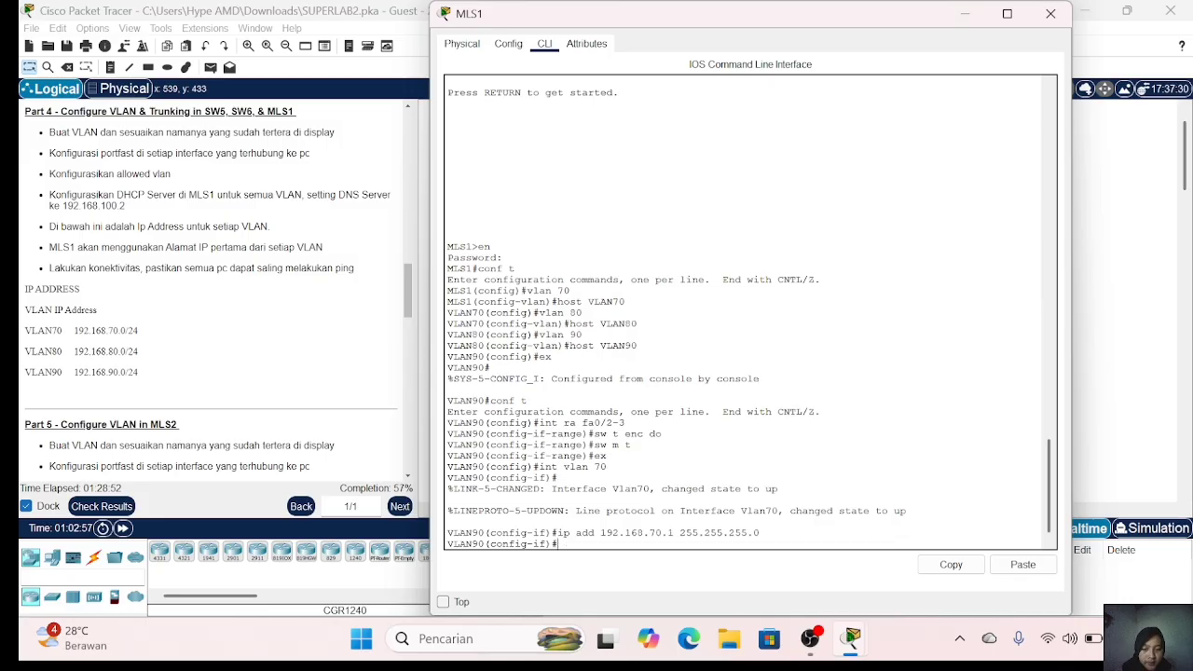
type("ex")
key("Return")
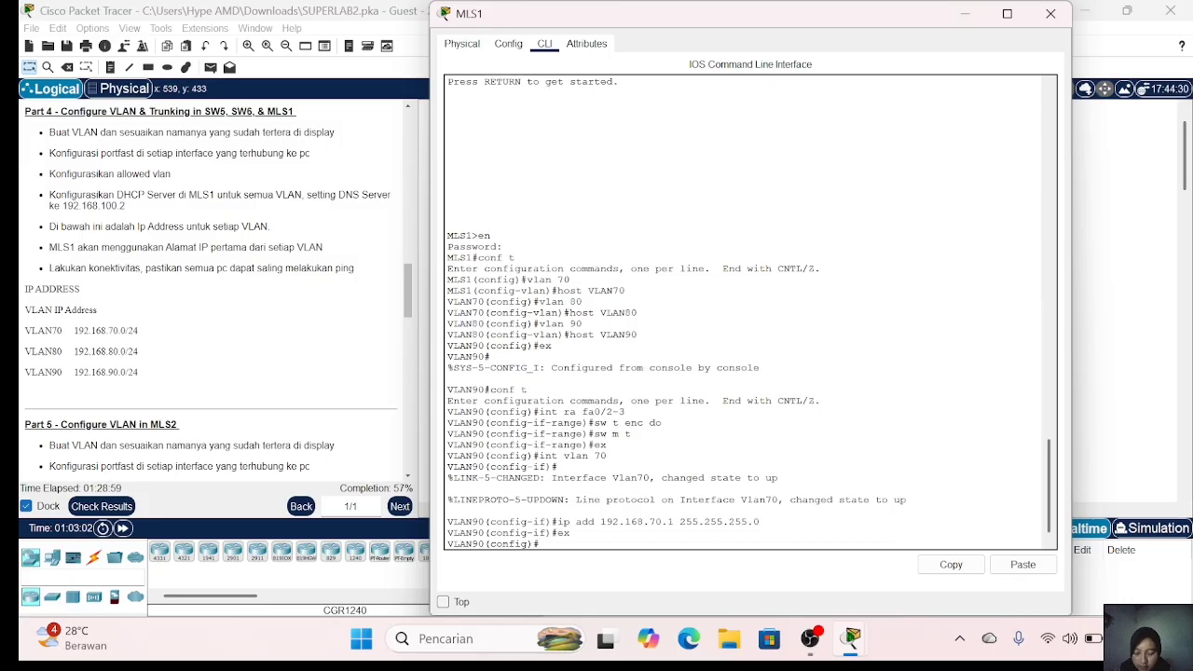
Step: Give the Vlan80 and Vlan90 interfaces addresses 192.168.80.1 and 192.168.90.1
type("int")
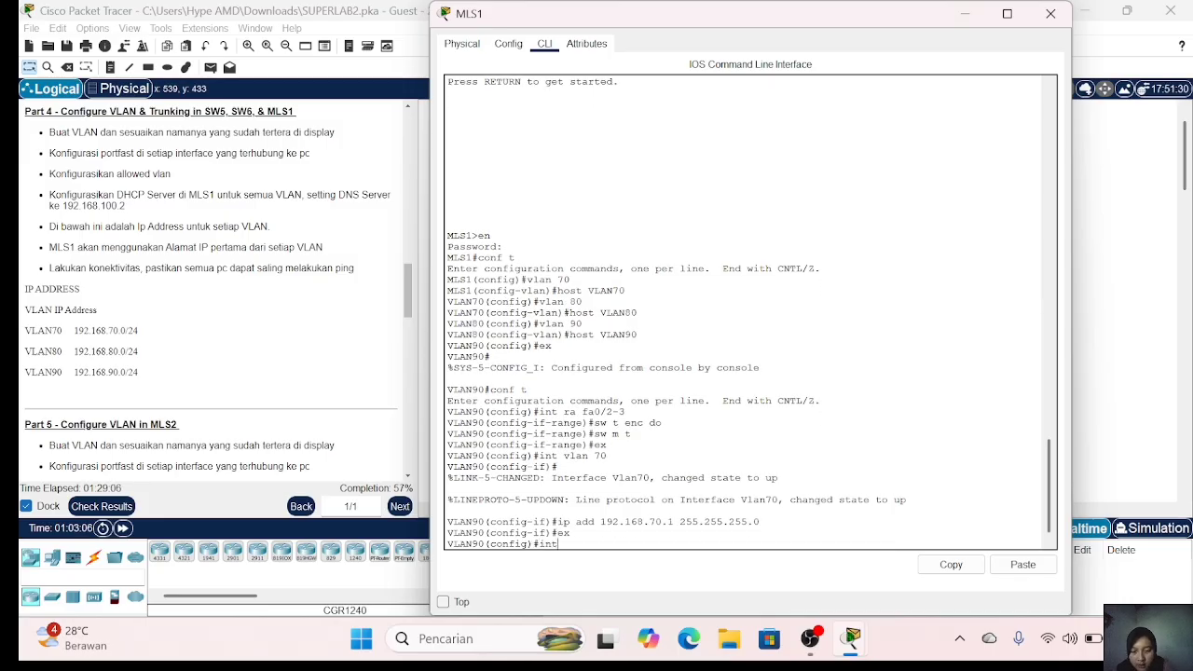
type(" vlan 80")
key("Return")
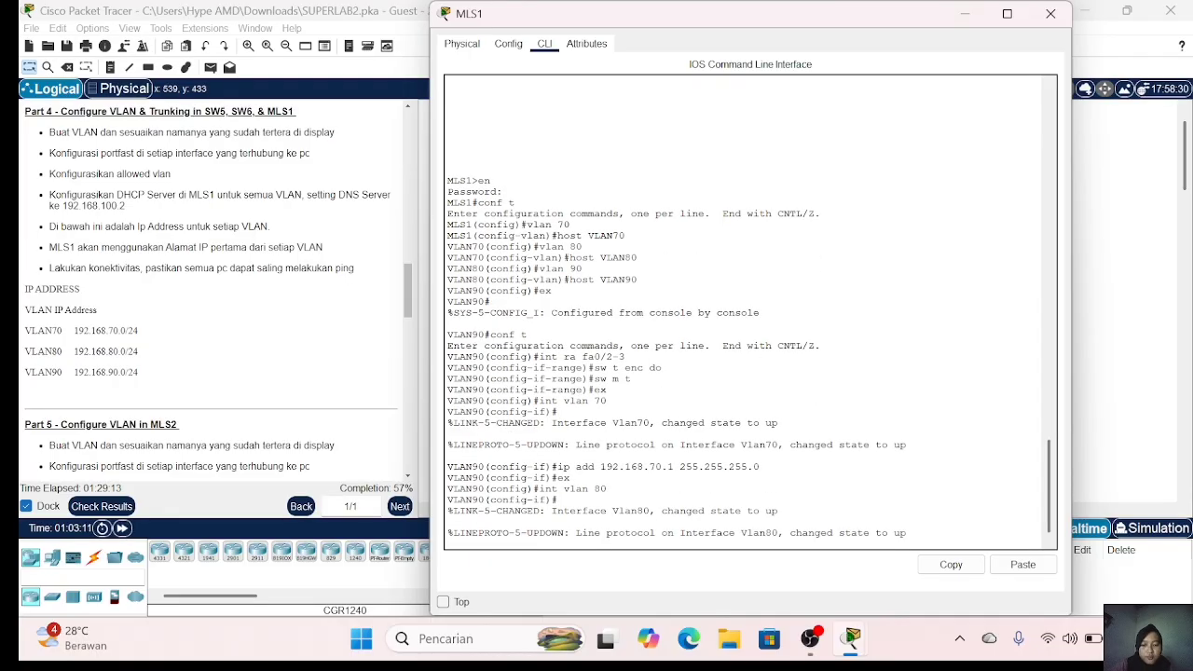
key("Up")
key("Up")
key("Up")
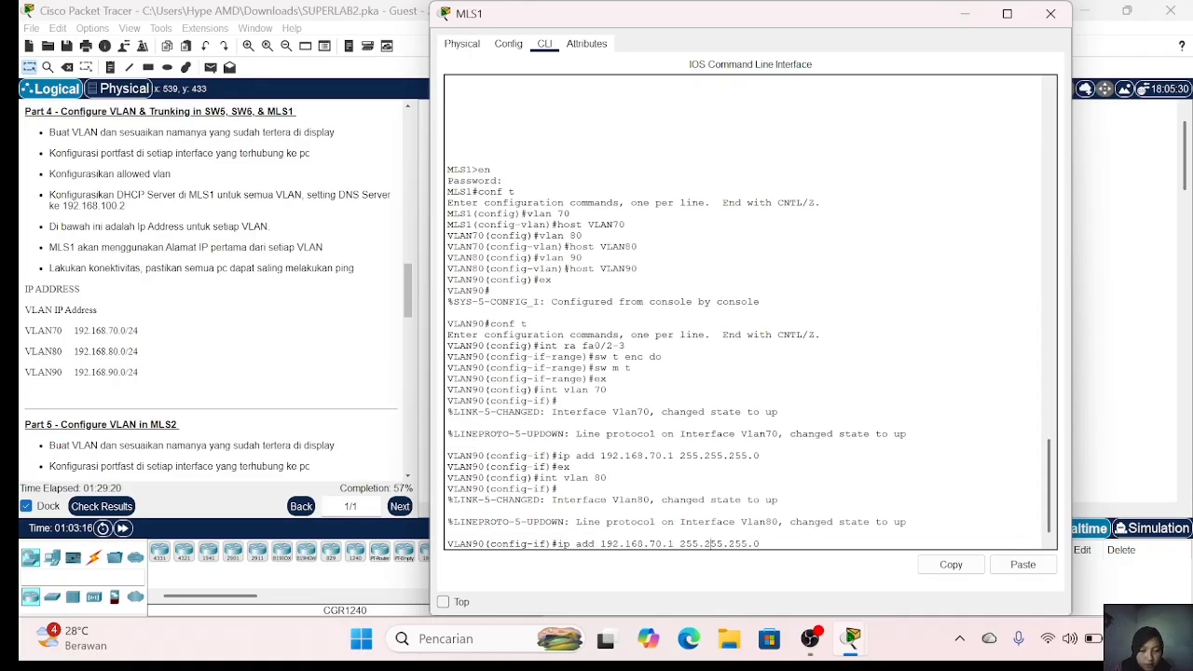
key("BackSpace")
type("8")
key("Return")
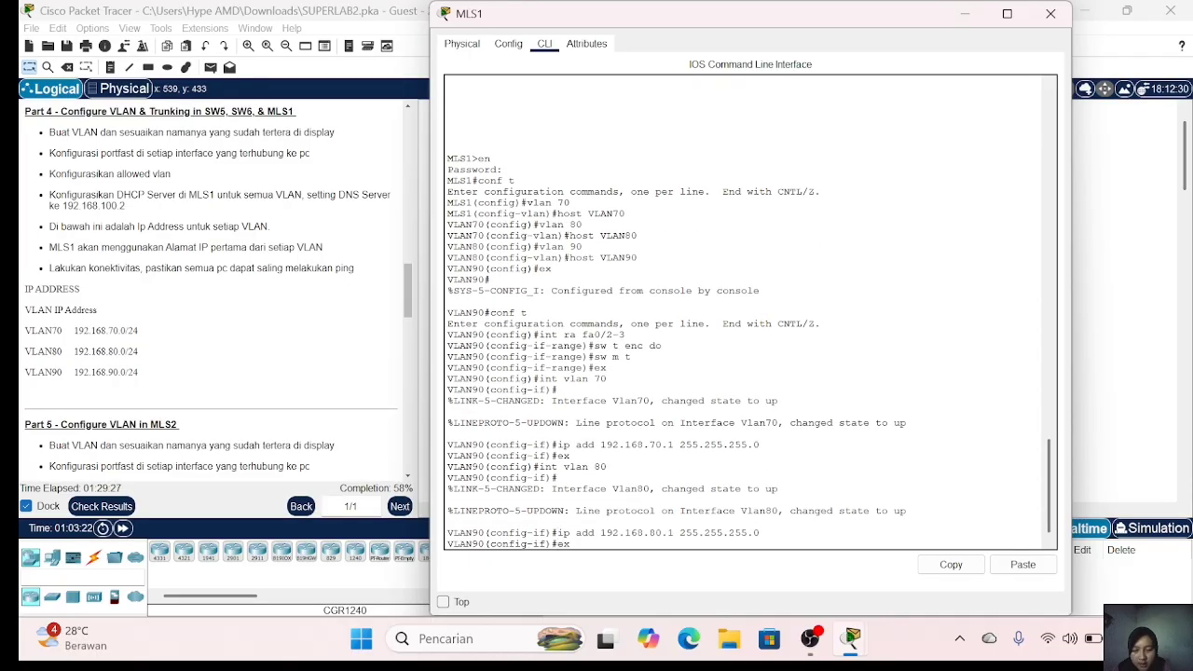
type("ex")
key("Return")
type("int vl")
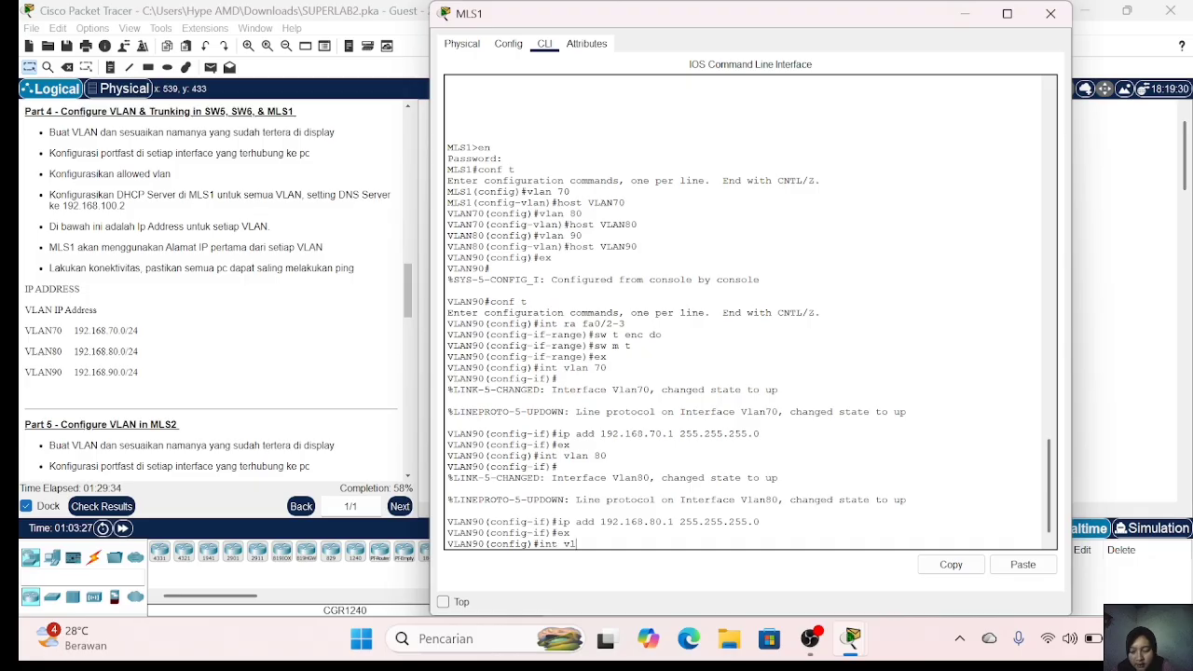
type("an 90")
key("Return")
key("Up")
key("Up")
key("Up")
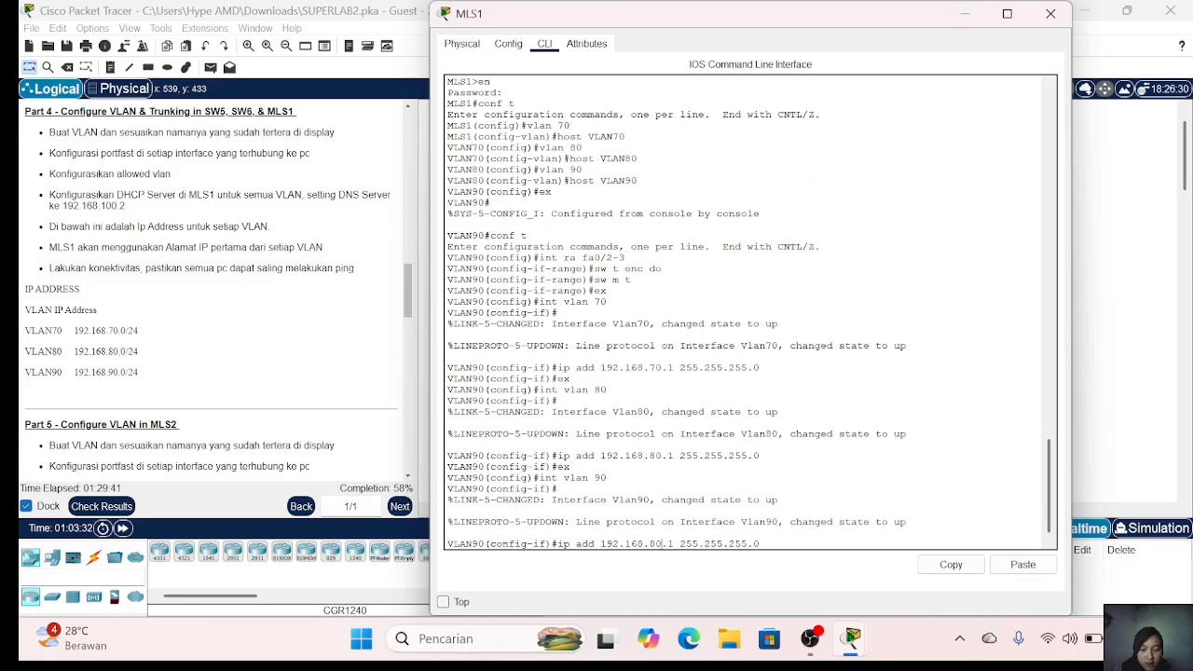
key("BackSpace")
type("9")
key("Return")
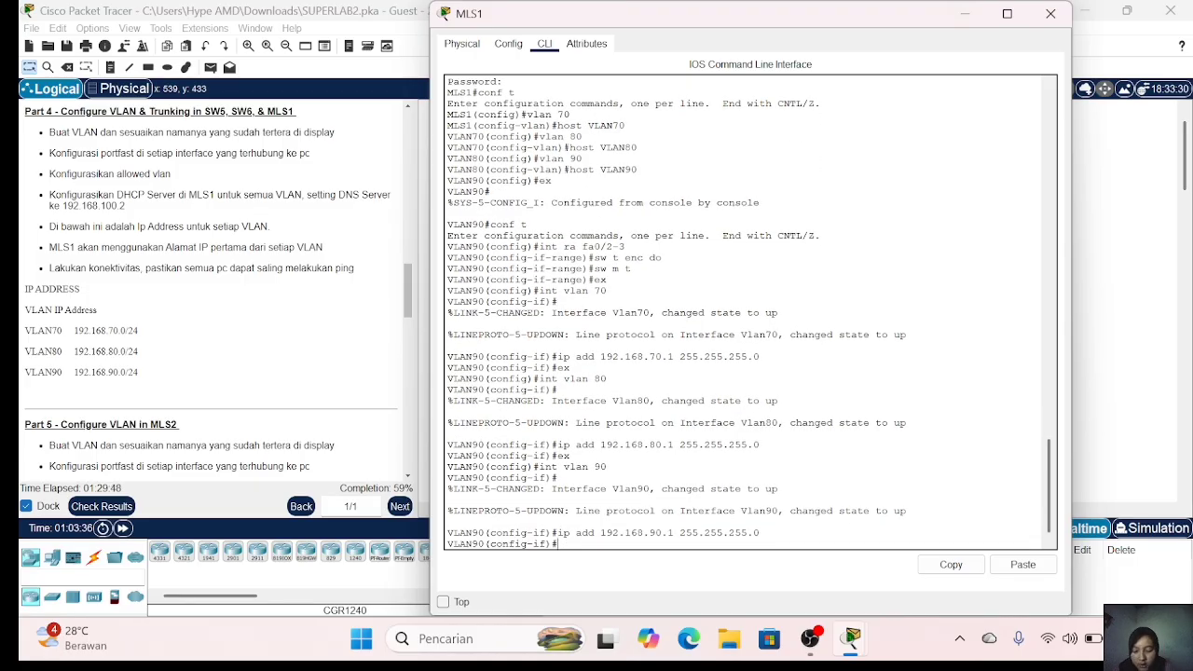
type("ex")
key("Return")
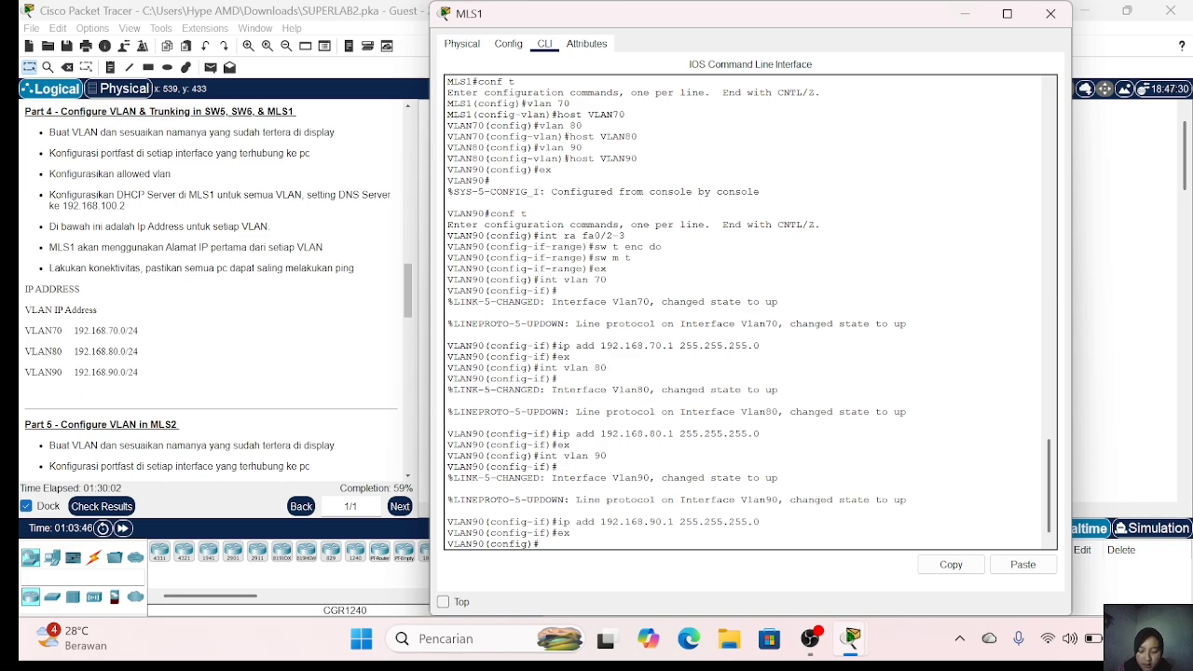
Step: Create DHCP pool VLAN70: network 192.168.70.0/24, gateway 192.168.70.1, DNS 192.168.100.2
type("ip dhcp pool")
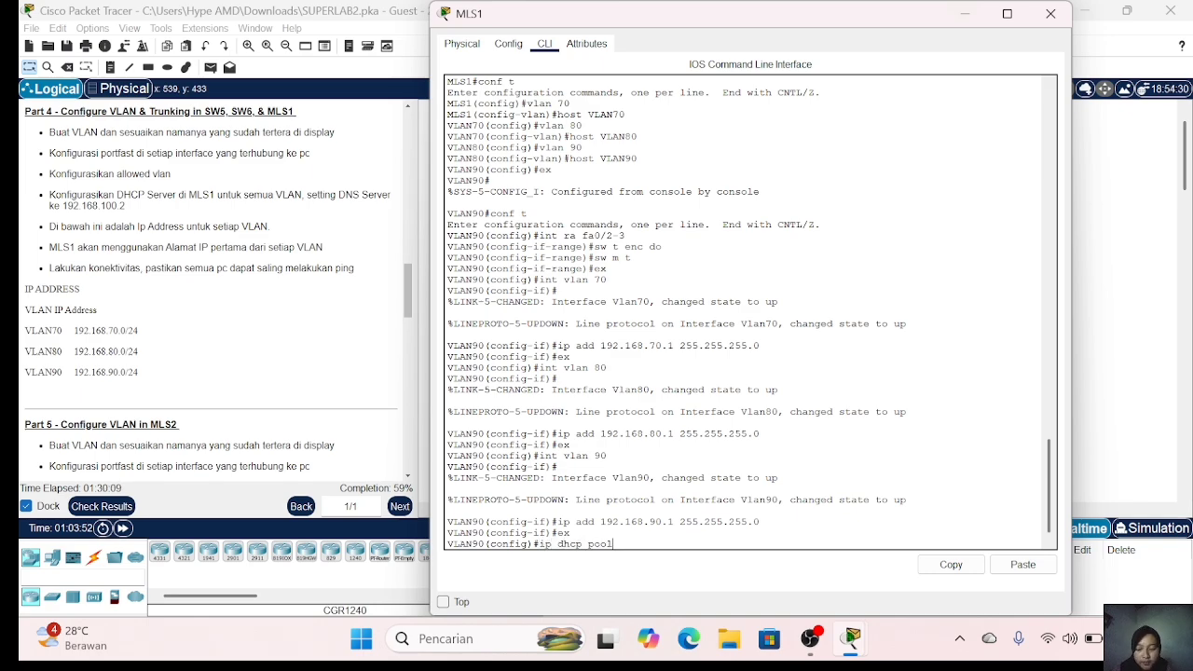
type(" VLAN")
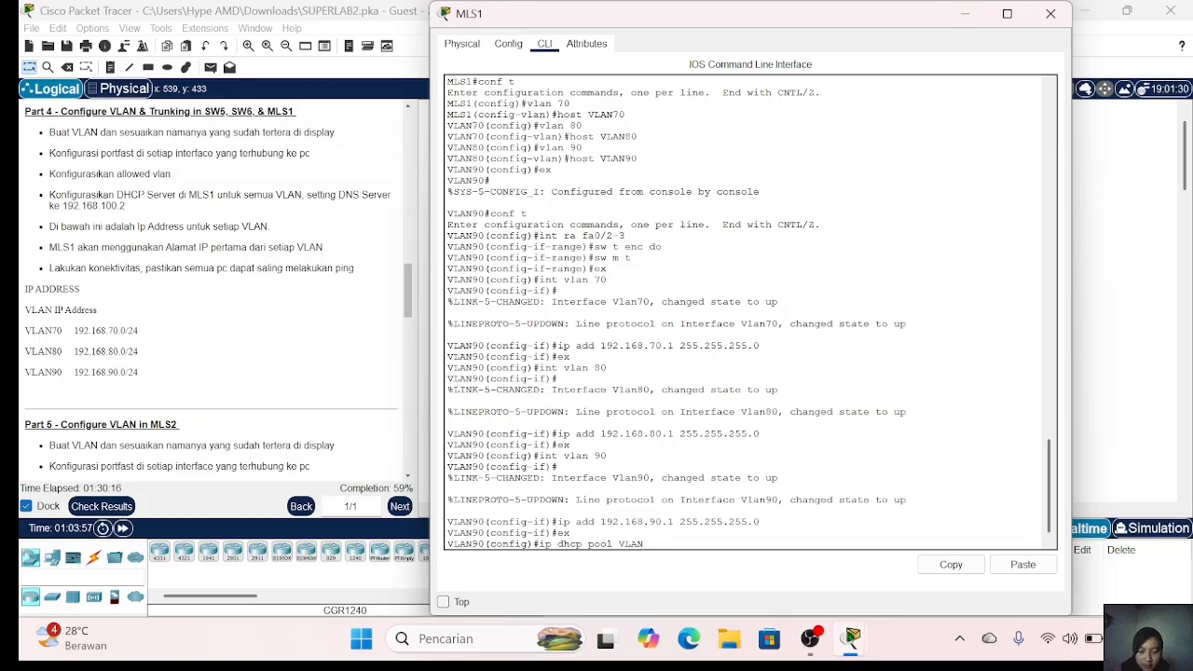
type("70")
key("Return")
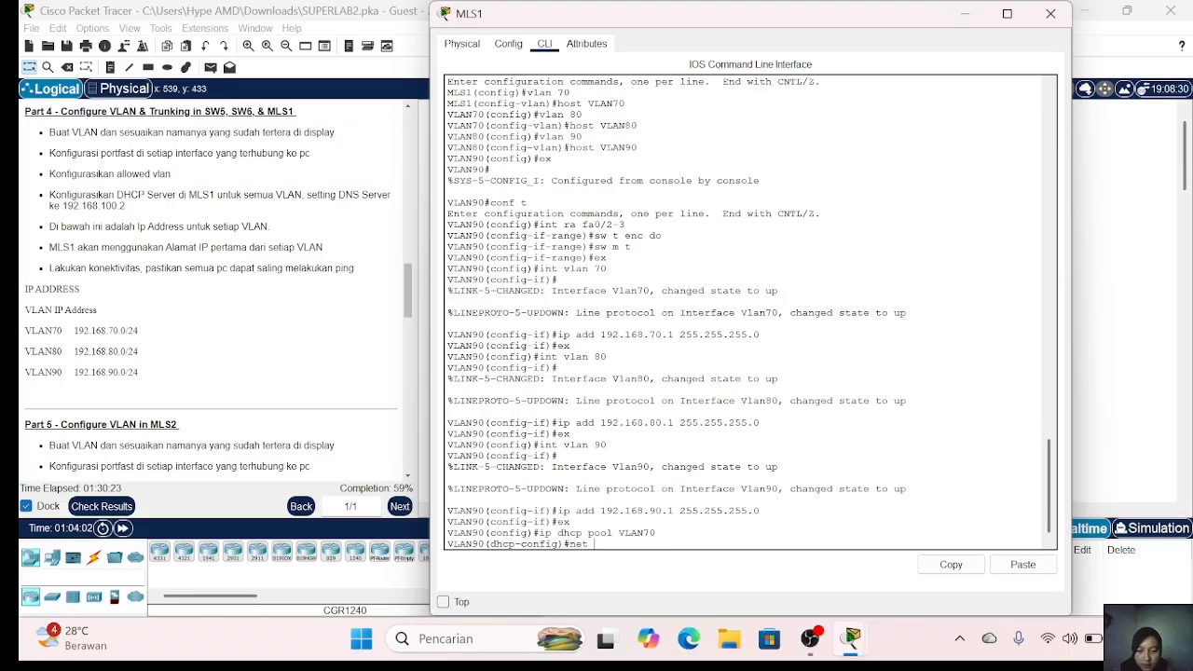
type("net 192.16")
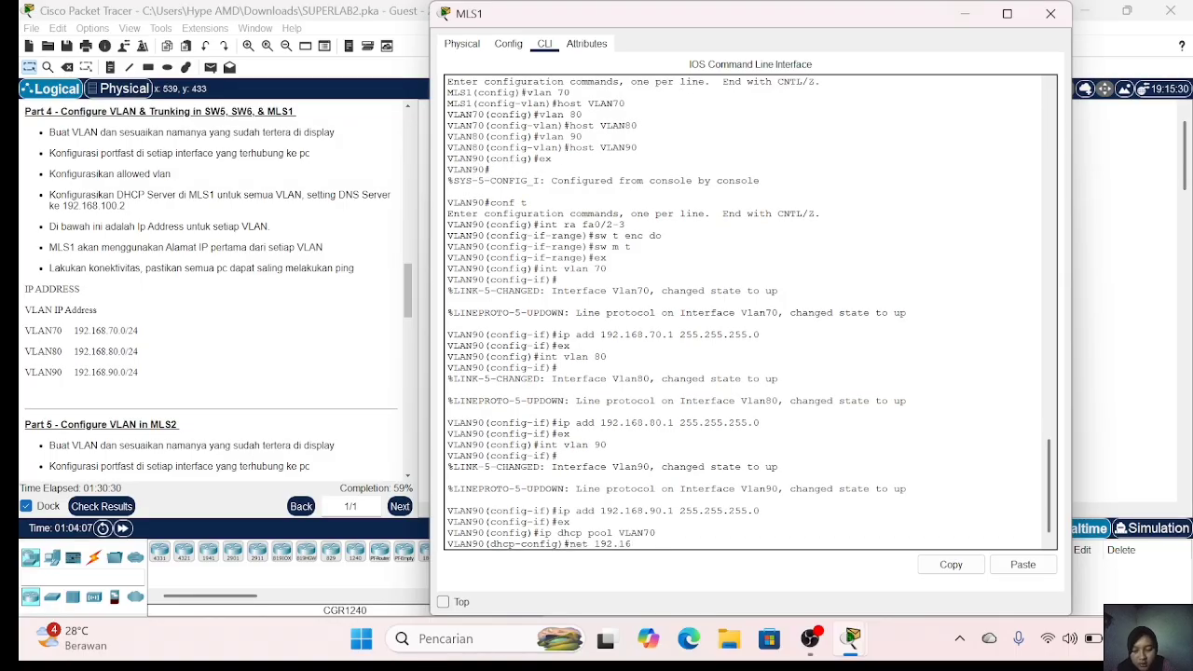
type("8.70.0 255.255.255.0")
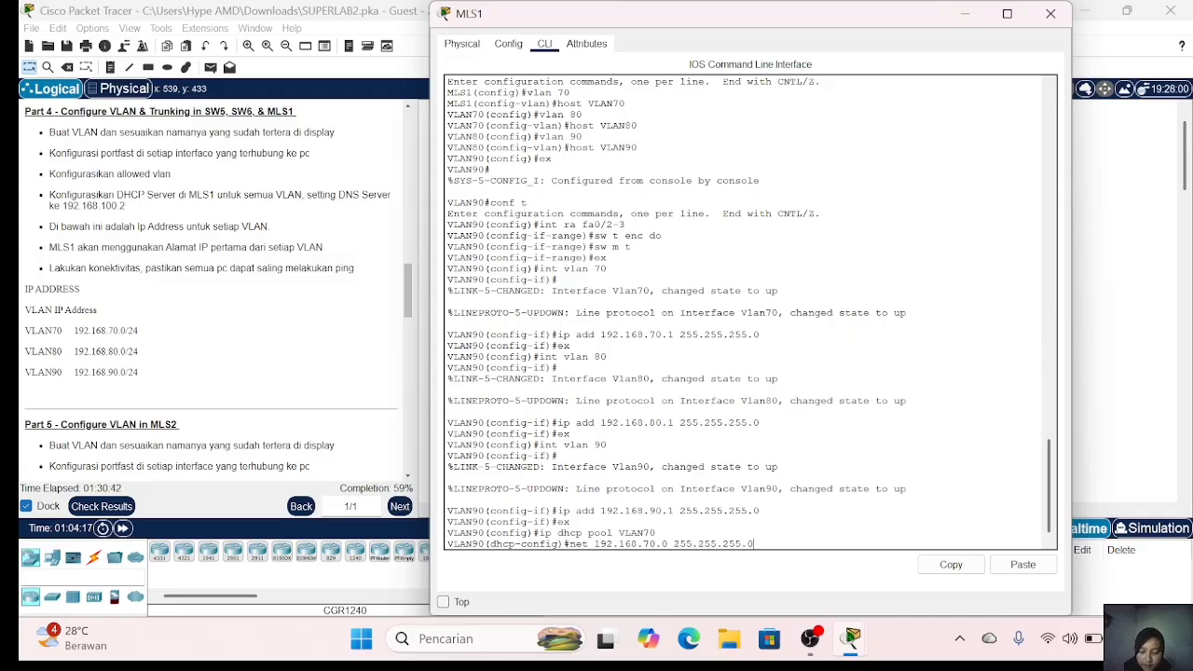
key("Return")
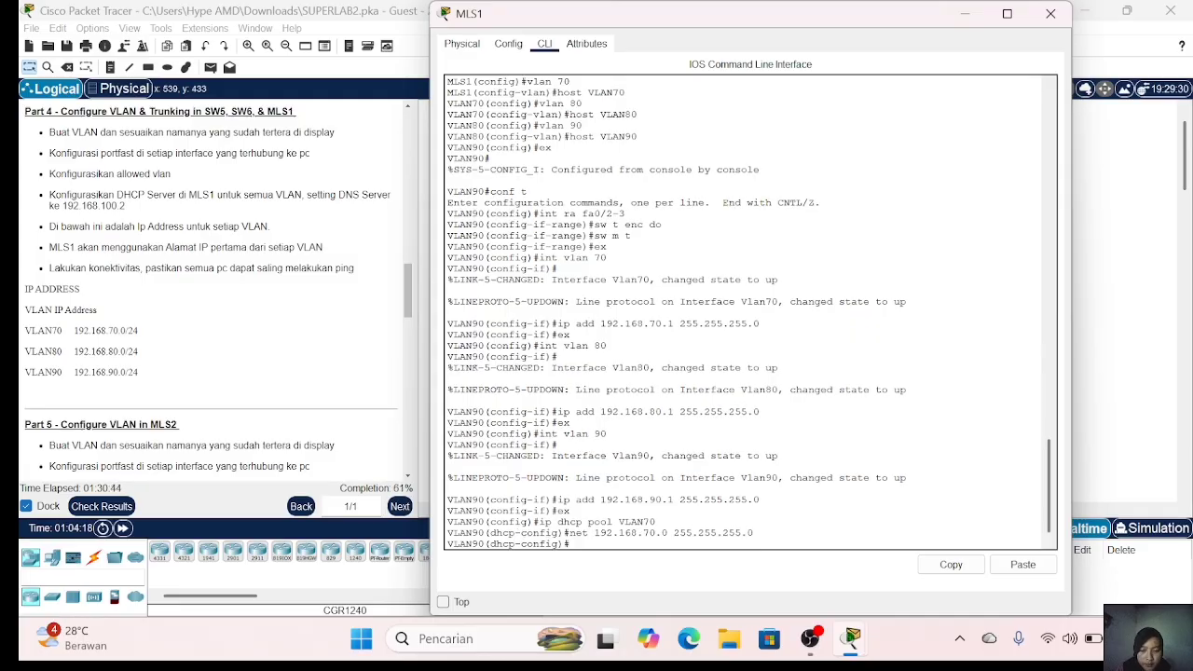
type("de 192.168.")
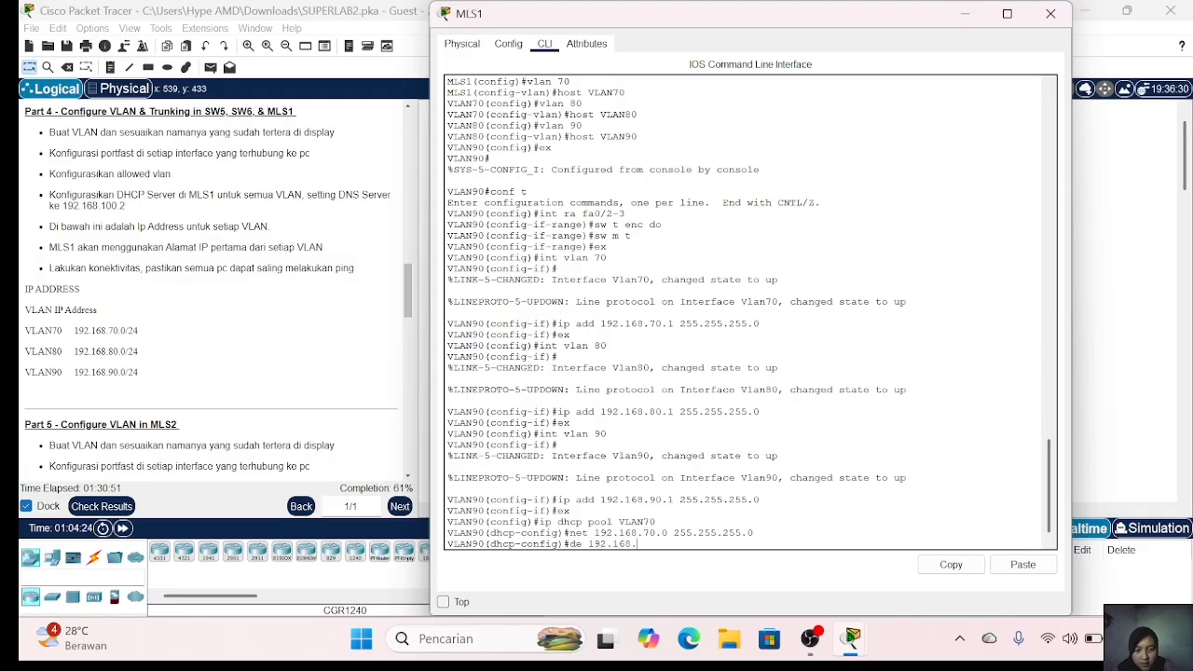
type("70.1")
key("Return")
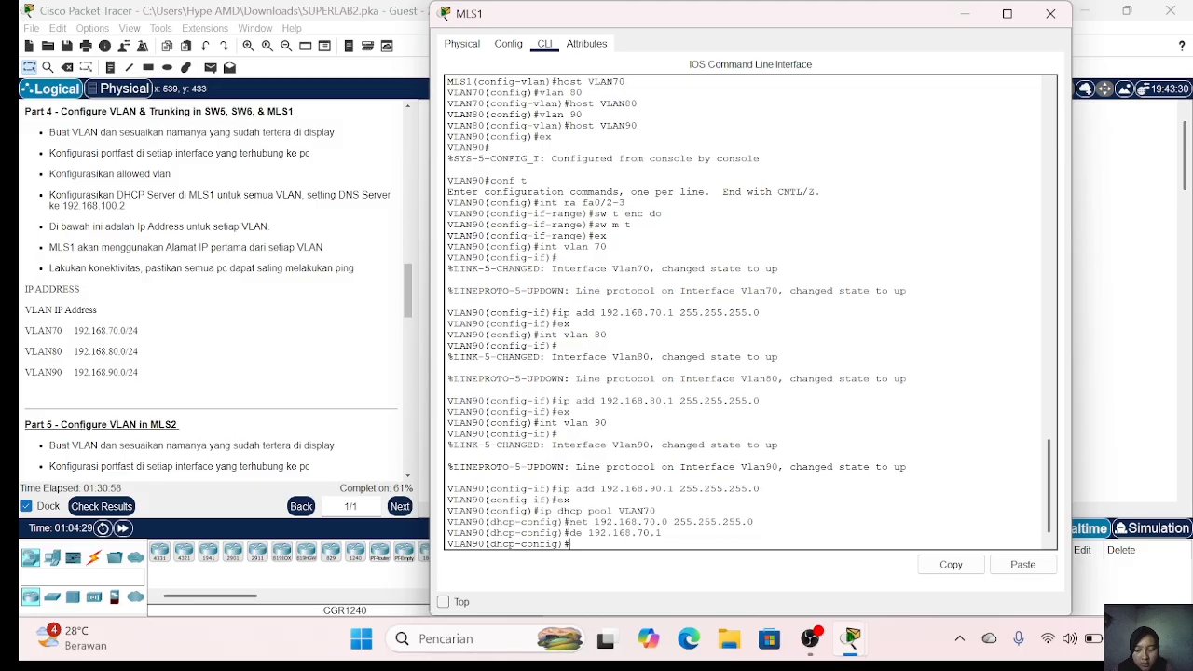
type("dn 192.168.100.2")
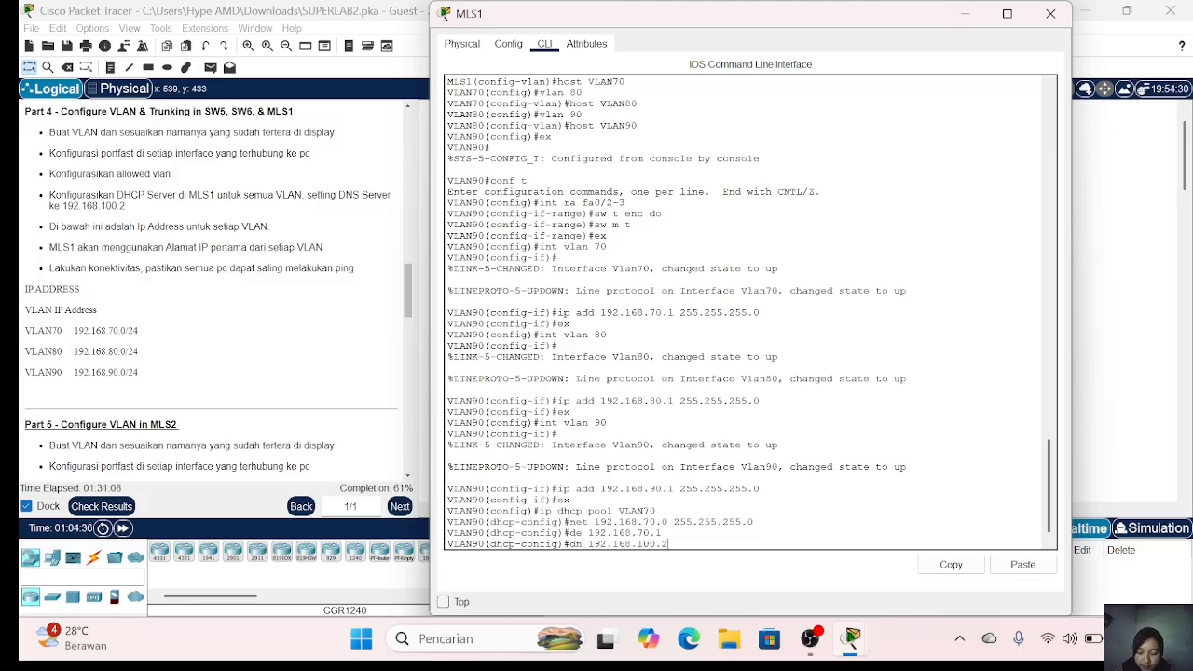
key("Return")
type("ex")
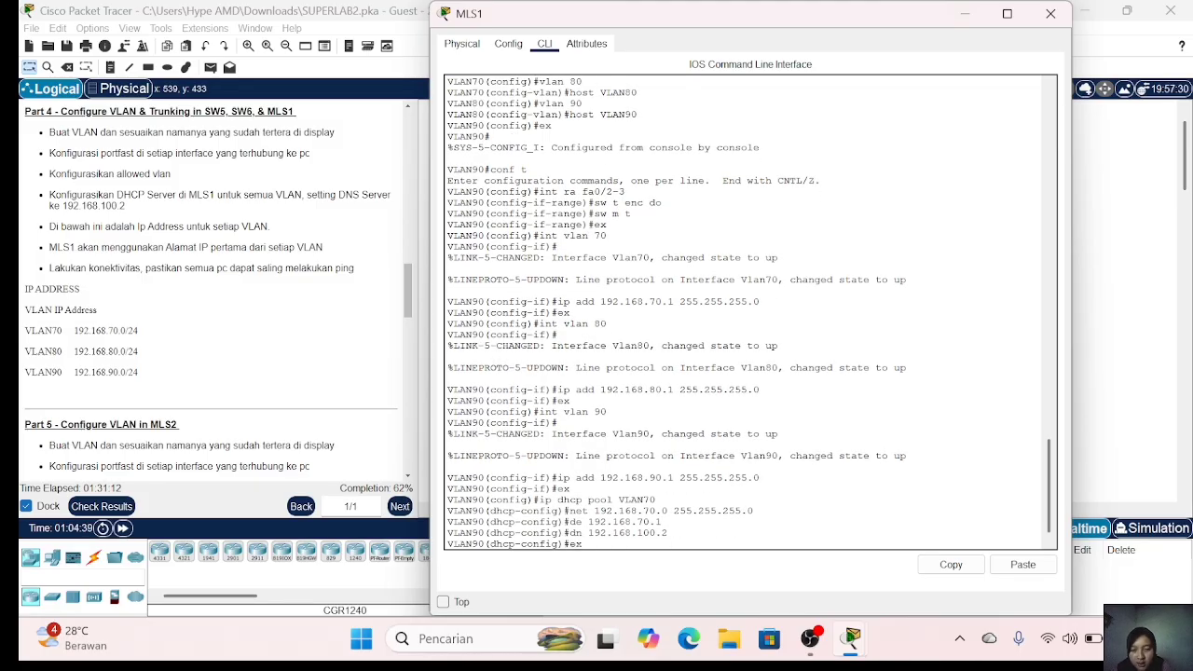
key("Return")
Step: Create DHCP pool VLAN80: network 192.168.80.0/24, gateway 192.168.80.1, DNS 192.168.100.2
key("Up")
key("Up")
key("Up")
key("Up")
key("Up")
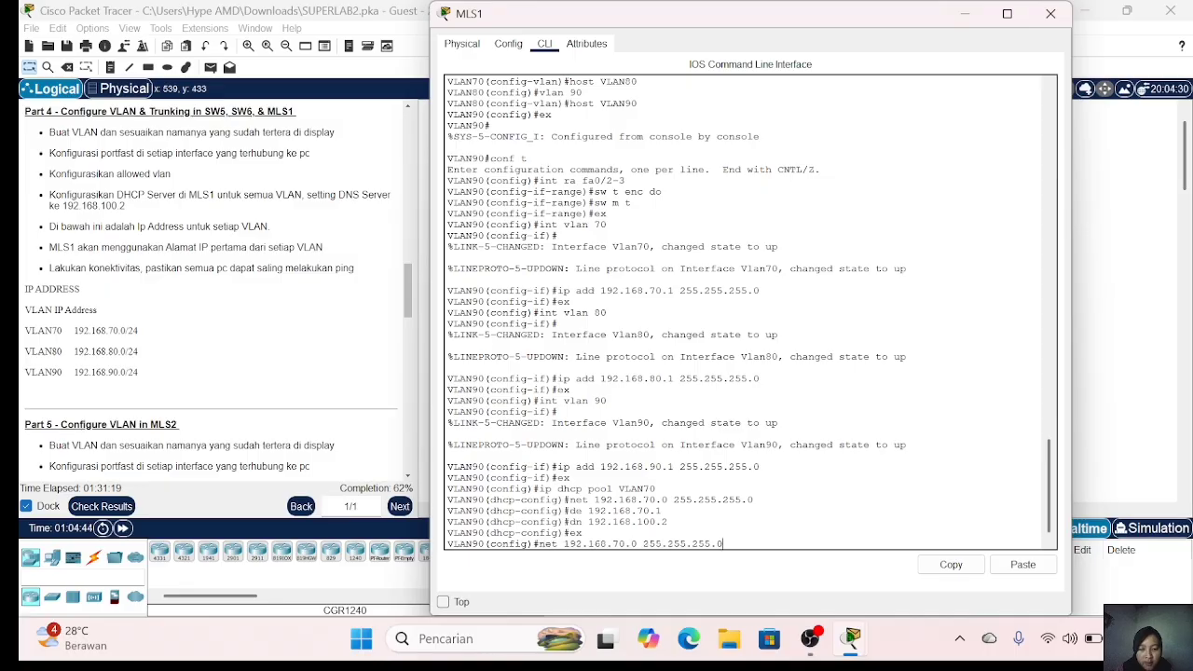
key("BackSpace")
key("BackSpace")
type("80")
key("Return")
key("Up")
key("Up")
key("Up")
key("Up")
key("Left")
key("Left")
key("Left")
key("Left")
key("Left")
key("Left")
key("Left")
key("Left")
key("Left")
key("Left")
key("Left")
key("Left")
key("Left")
key("Left")
key("Left")
key("Left")
key("Left")
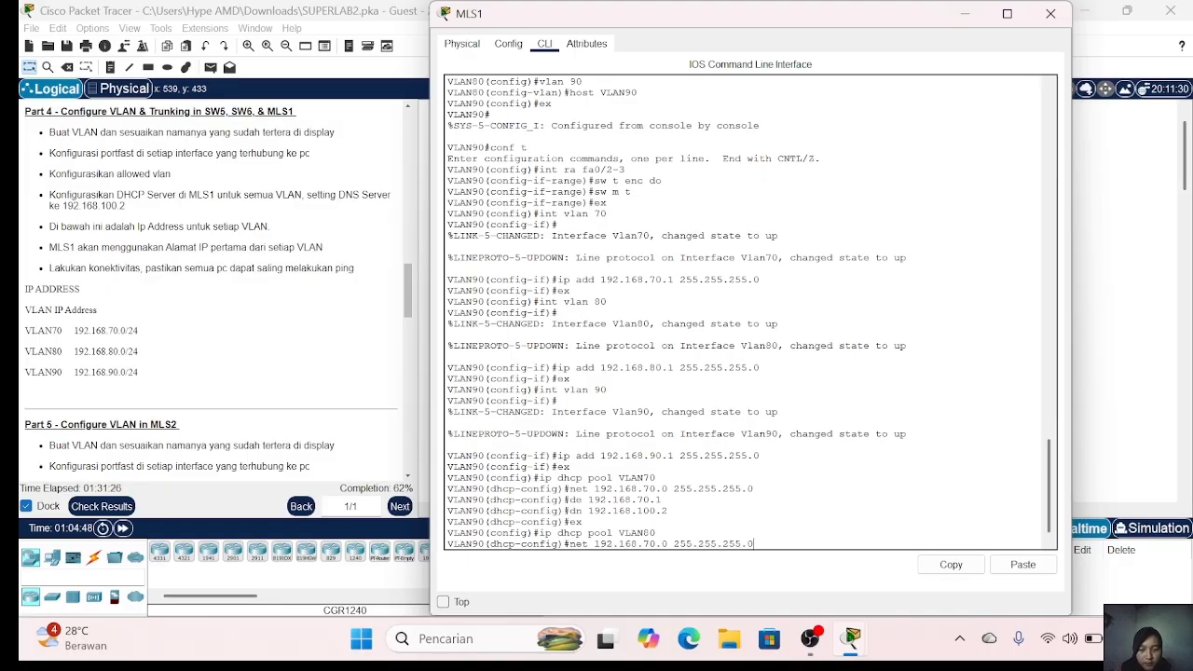
key("BackSpace")
type("8")
key("Return")
key("Up")
key("Up")
key("Up")
key("Up")
key("Up")
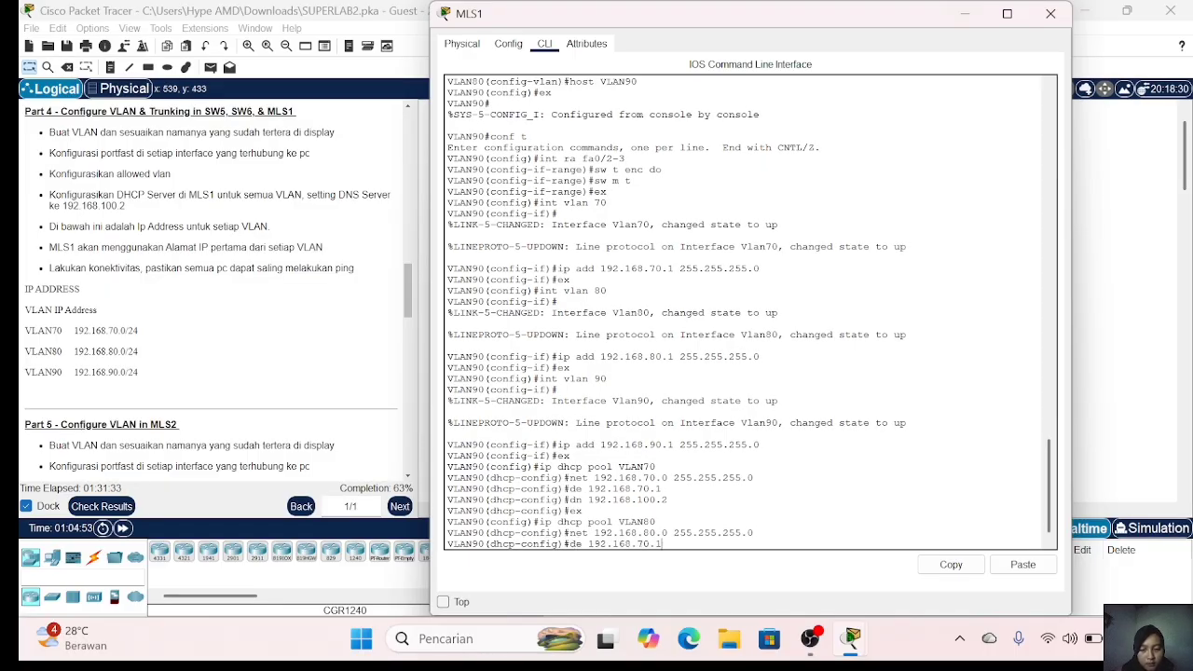
key("Left")
key("Left")
key("Left")
key("BackSpace")
type("8")
key("Return")
key("Up")
key("Up")
key("Up")
key("Up")
key("Up")
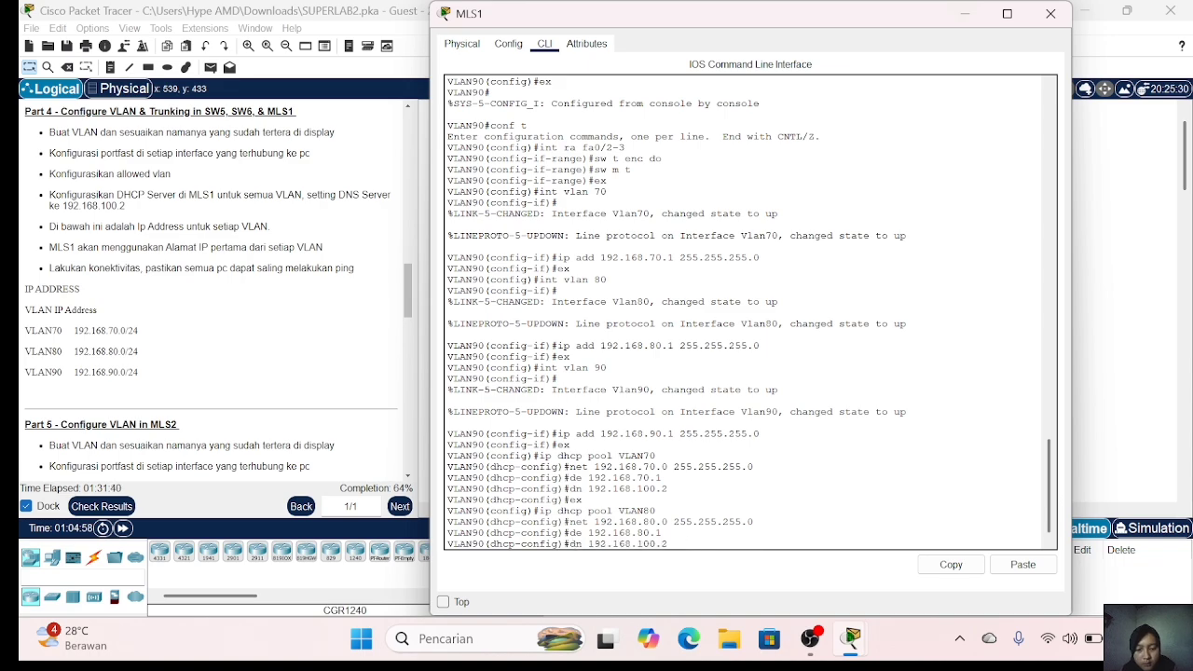
key("Return")
key("Up")
key("Up")
key("Up")
key("Up")
key("Up")
key("Return")
Step: Create DHCP pool VLAN90: network 192.168.90.0/24, gateway 192.168.90.1, DNS 192.168.100.2
key("Up")
key("Up")
key("Up")
key("Up")
key("Up")
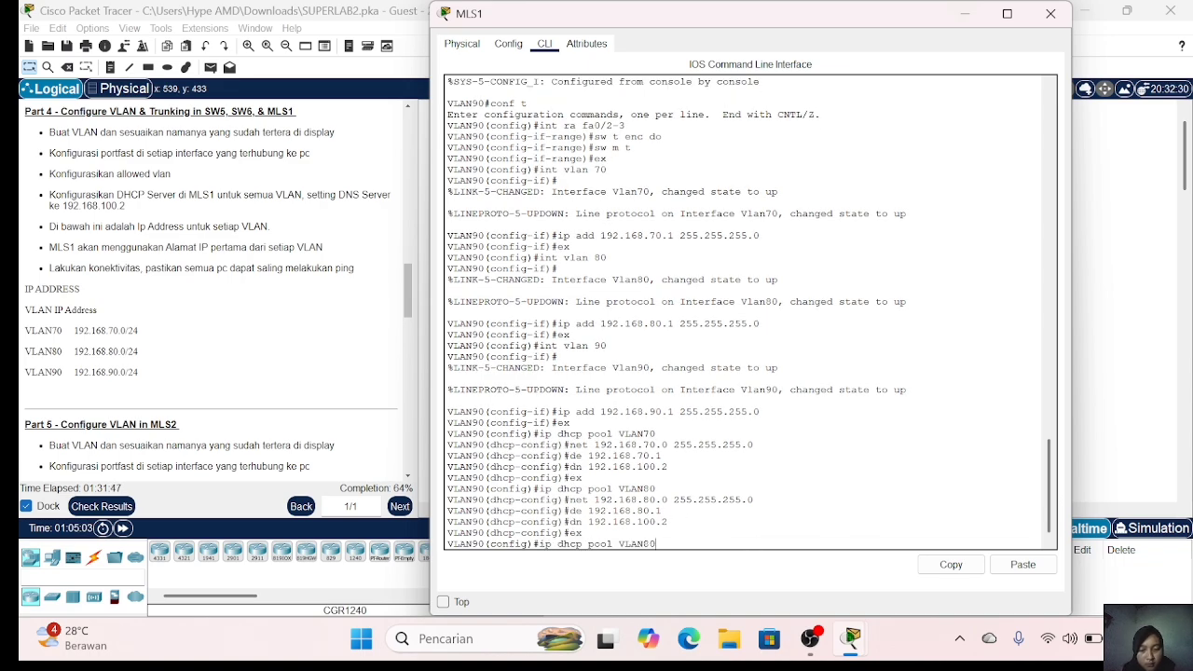
key("Left")
key("BackSpace")
type("9")
key("Return")
key("Up")
key("Up")
key("Up")
key("Up")
key("Up")
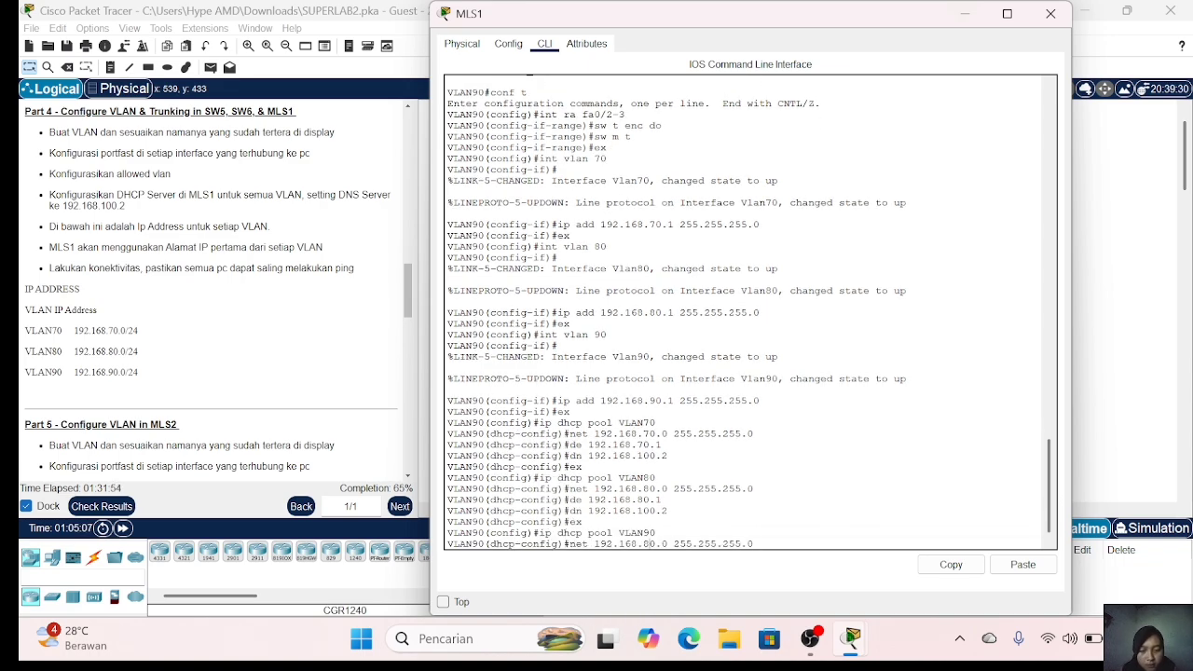
key("Left")
key("Left")
key("Left")
key("Left")
key("Left")
key("Left")
key("Left")
key("Left")
key("Left")
key("Left")
key("Left")
key("Left")
key("Left")
key("Left")
key("Left")
key("Left")
key("Left")
key("BackSpace")
type("9")
key("Return")
type("de 192.168.90.1")
key("Return")
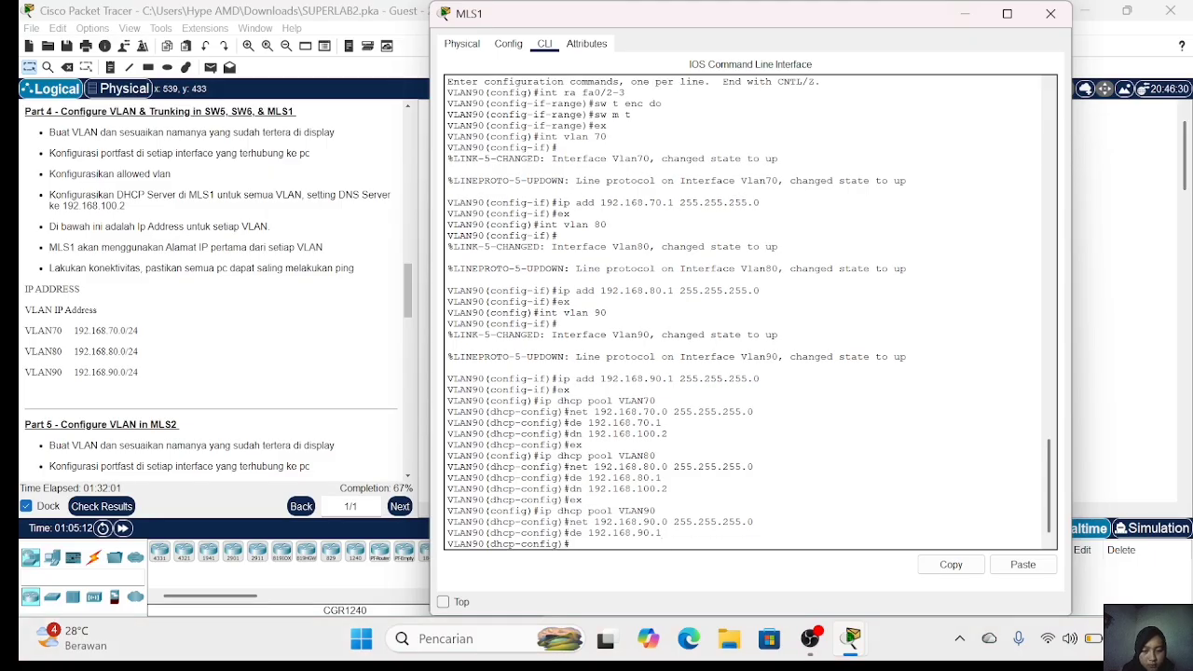
key("Up")
key("Up")
key("Up")
key("Up")
key("Up")
key("Return")
key("Up")
key("Up")
key("Up")
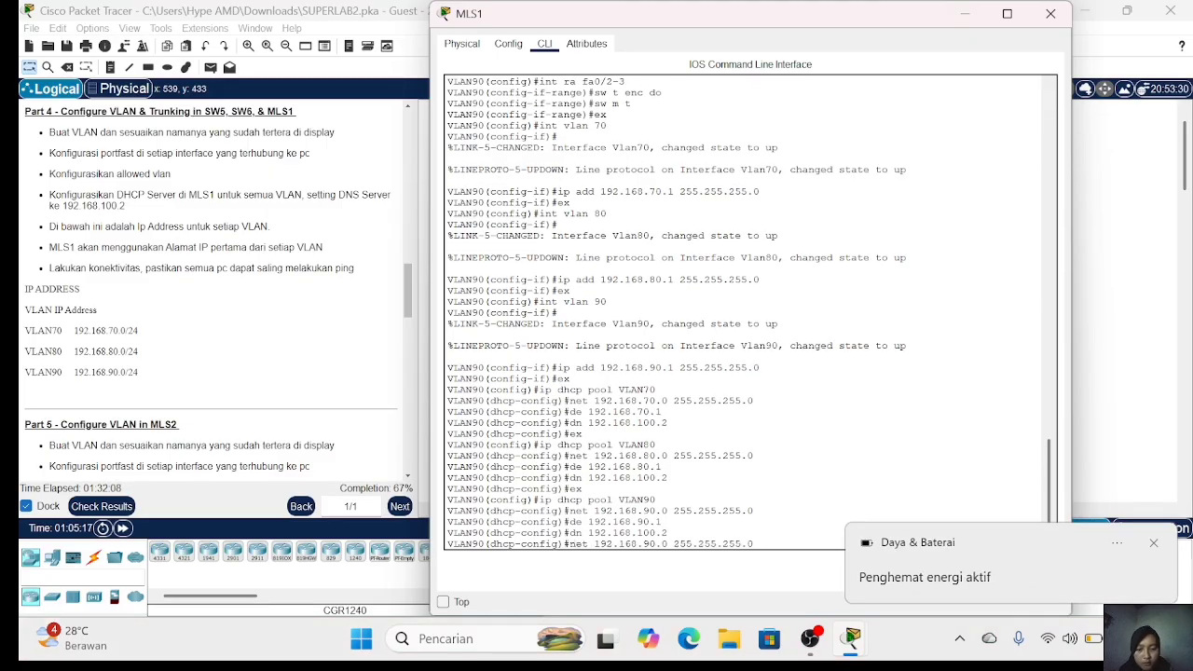
key("BackSpace")
key("BackSpace")
key("BackSpace")
key("BackSpace")
key("BackSpace")
key("BackSpace")
key("BackSpace")
key("BackSpace")
key("BackSpace")
key("BackSpace")
key("BackSpace")
key("BackSpace")
key("BackSpace")
key("BackSpace")
key("BackSpace")
key("BackSpace")
key("BackSpace")
key("BackSpace")
key("BackSpace")
key("BackSpace")
type("ex")
key("Return")
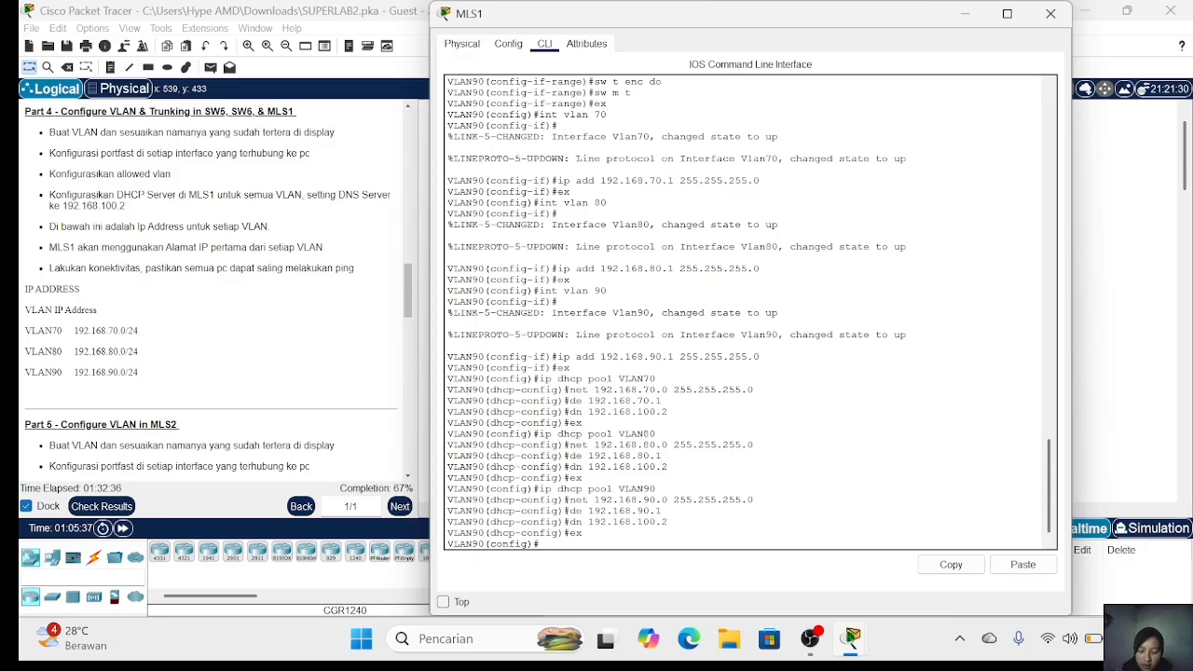
Step: Exclude 192.168.70.1, 192.168.80.1 and 192.168.90.1 from DHCP, then return to global configuration mode
type("ip dh")
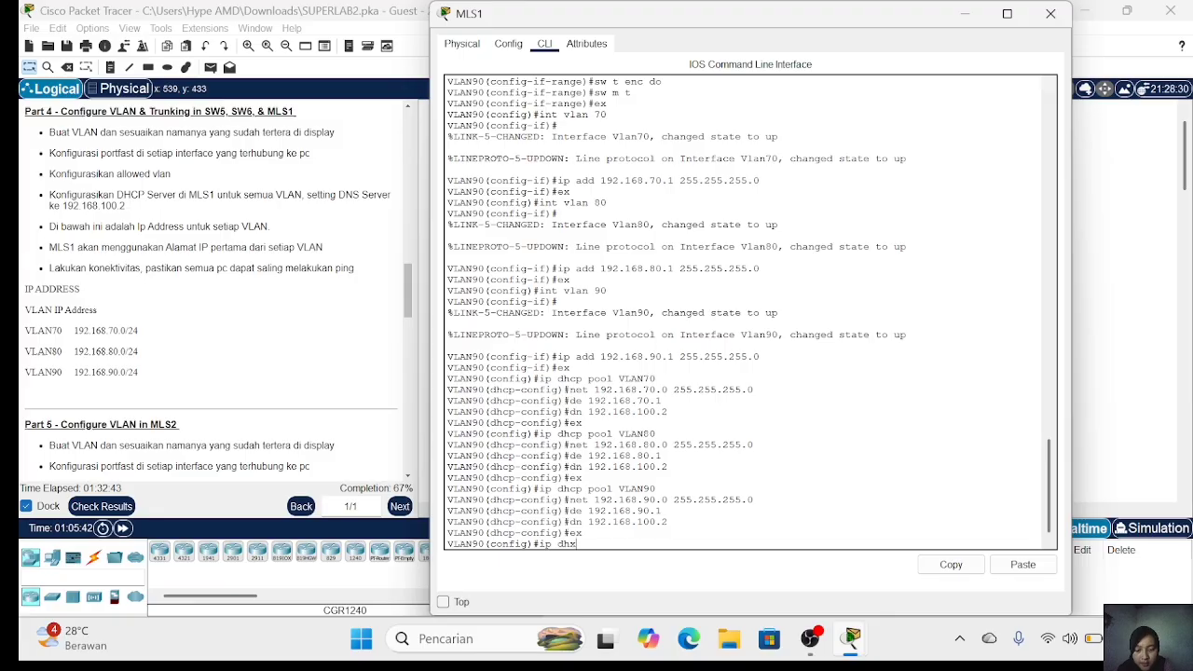
type("cp excluded")
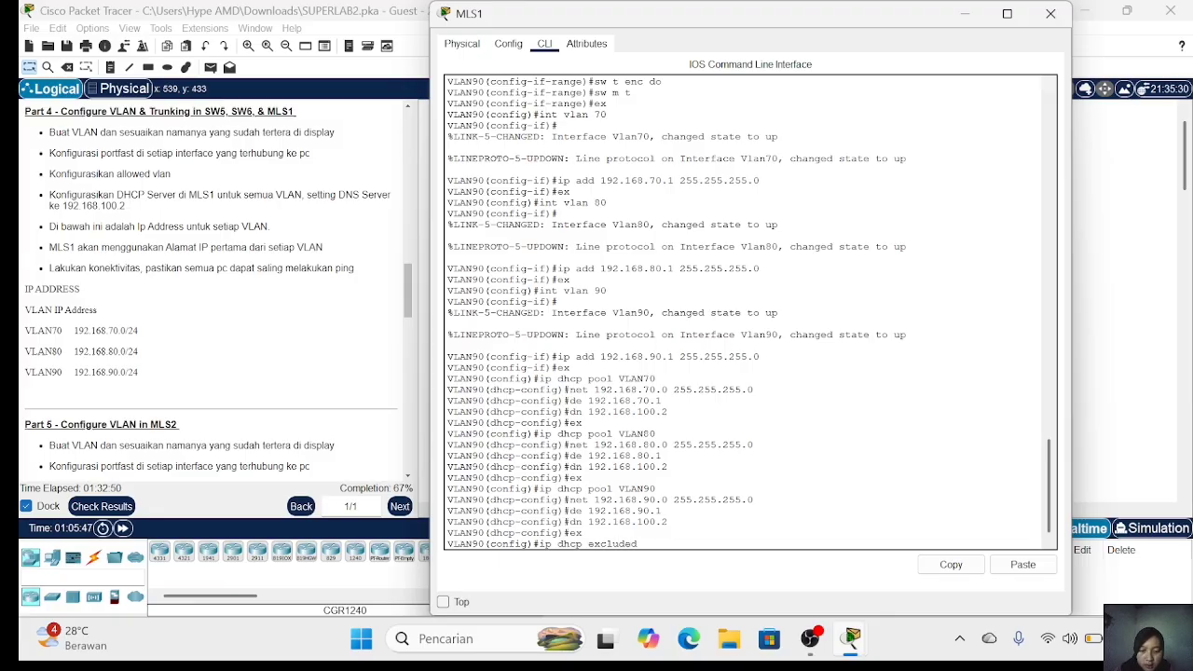
type(" 192.168.")
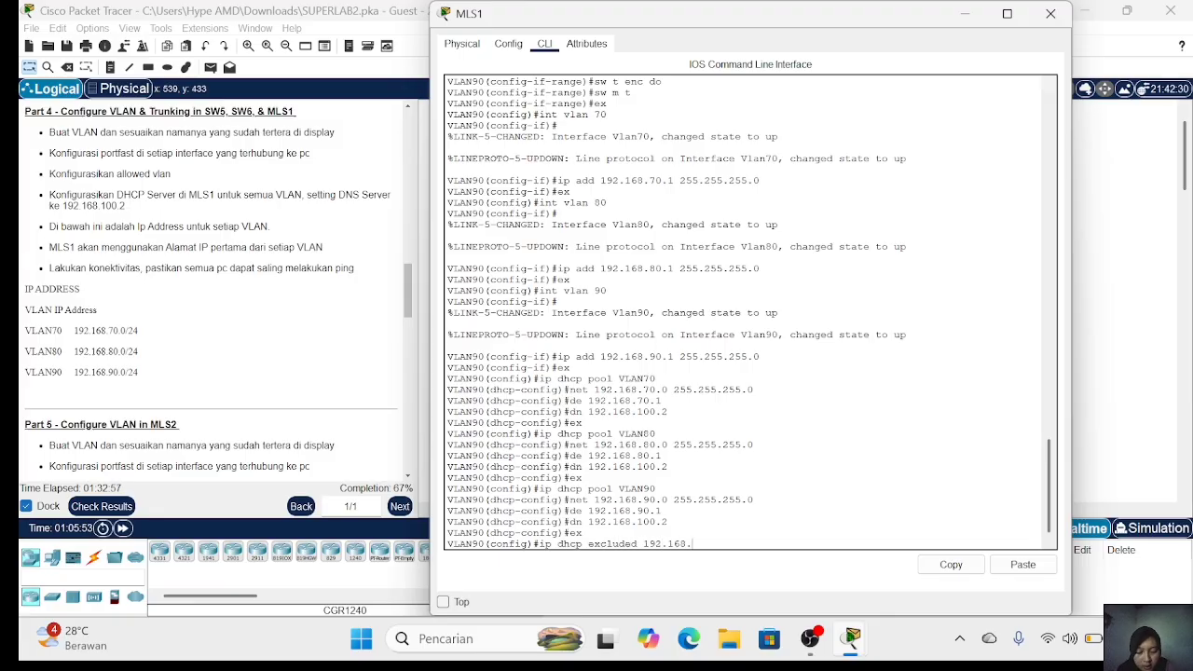
type("70.1")
key("Return")
key("Up")
key("Up")
key("Down")
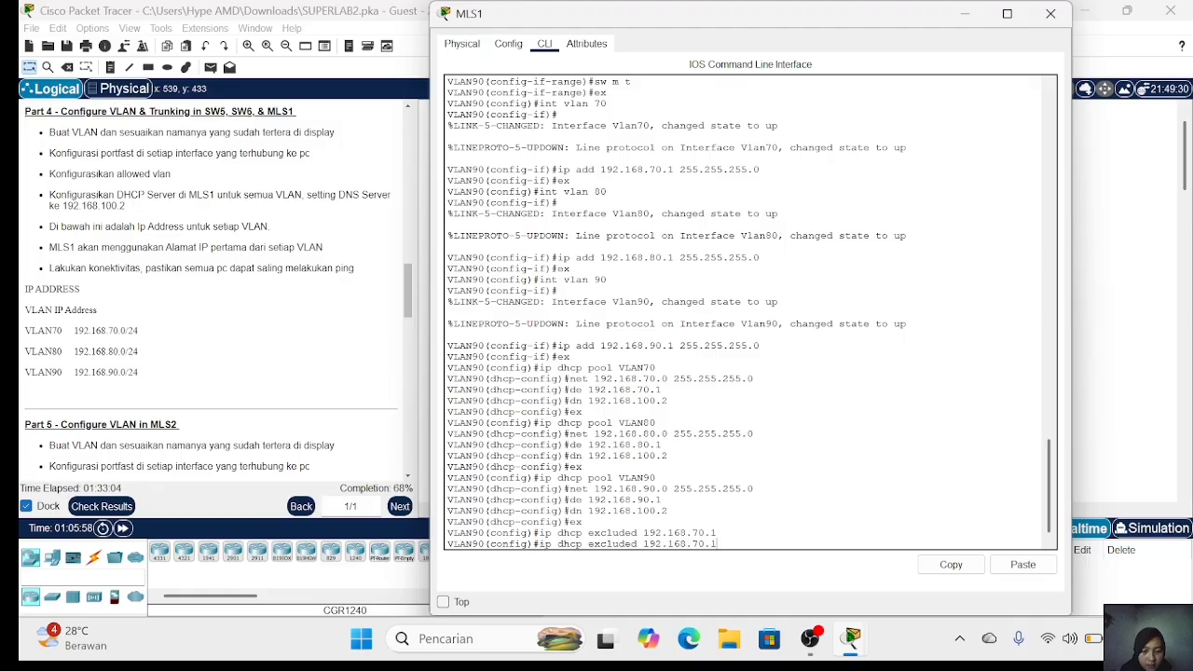
key("BackSpace")
key("BackSpace")
key("BackSpace")
key("BackSpace")
type("80.1")
key("Return")
key("Up")
key("BackSpace")
key("BackSpace")
key("BackSpace")
key("BackSpace")
type("90.1")
key("Return")
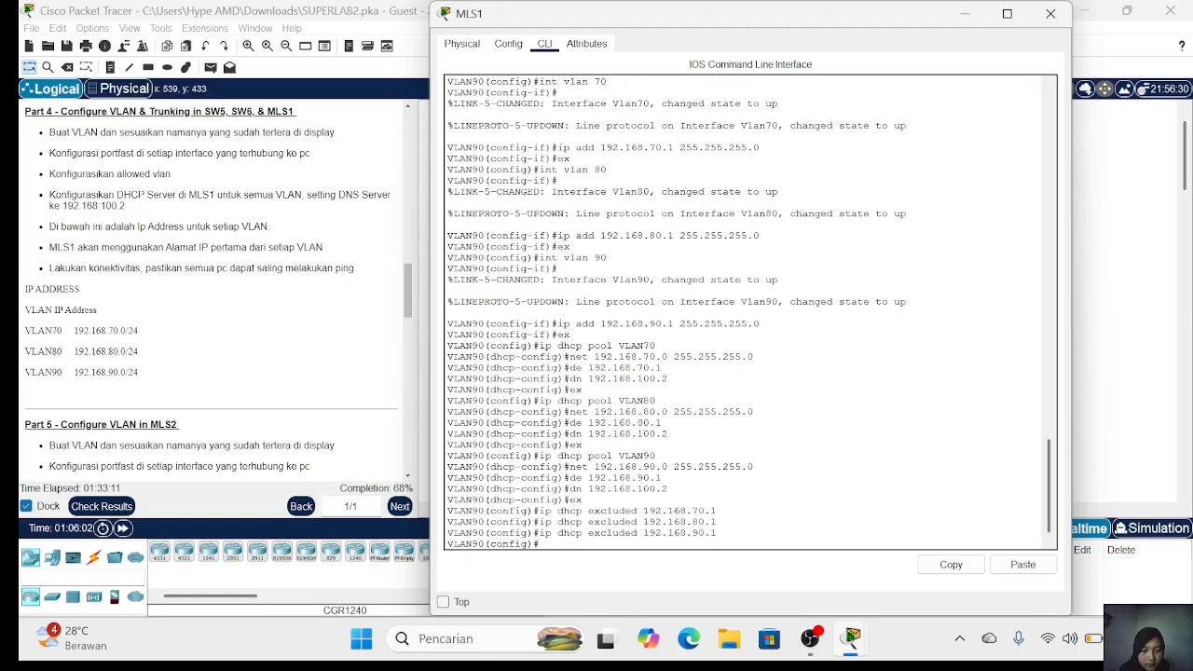
type("ex")
key("Return")
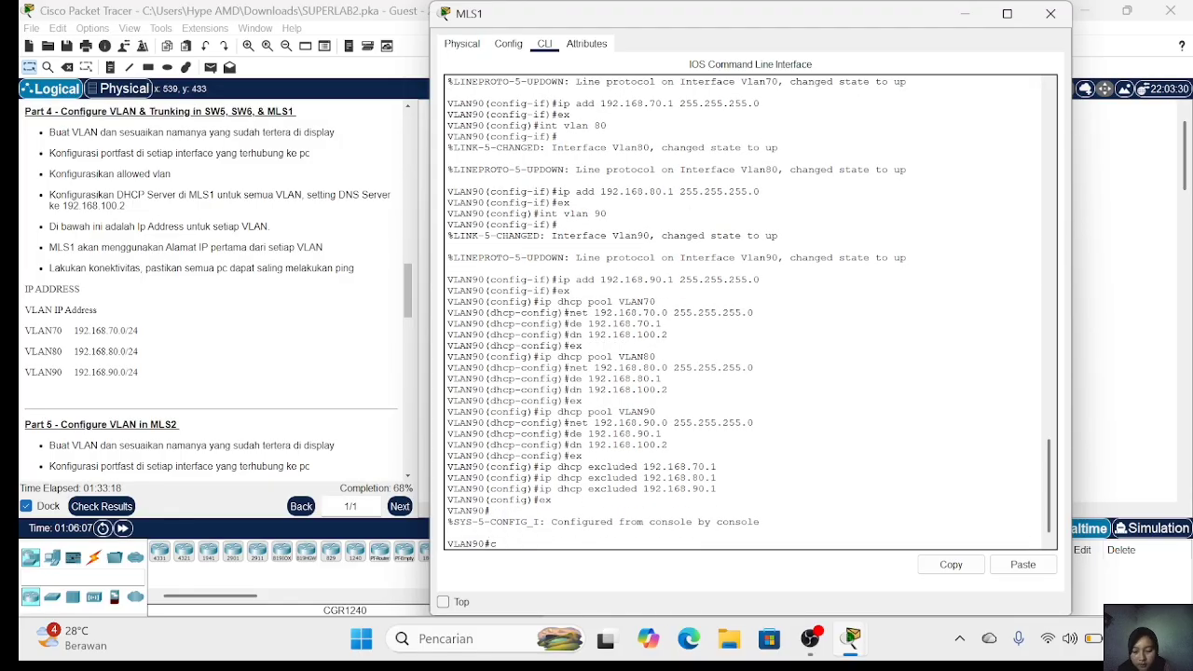
type("conf t")
key("Return")
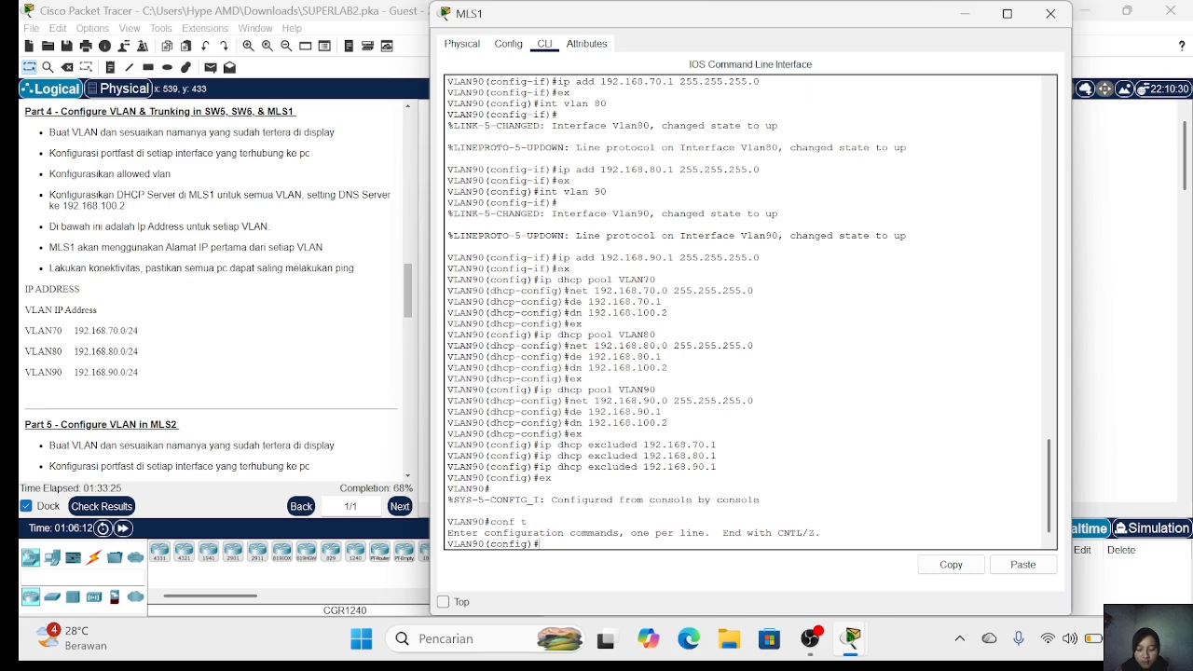
Step: Switch PC16's IP configuration to DHCP
left_click(1049, 15)
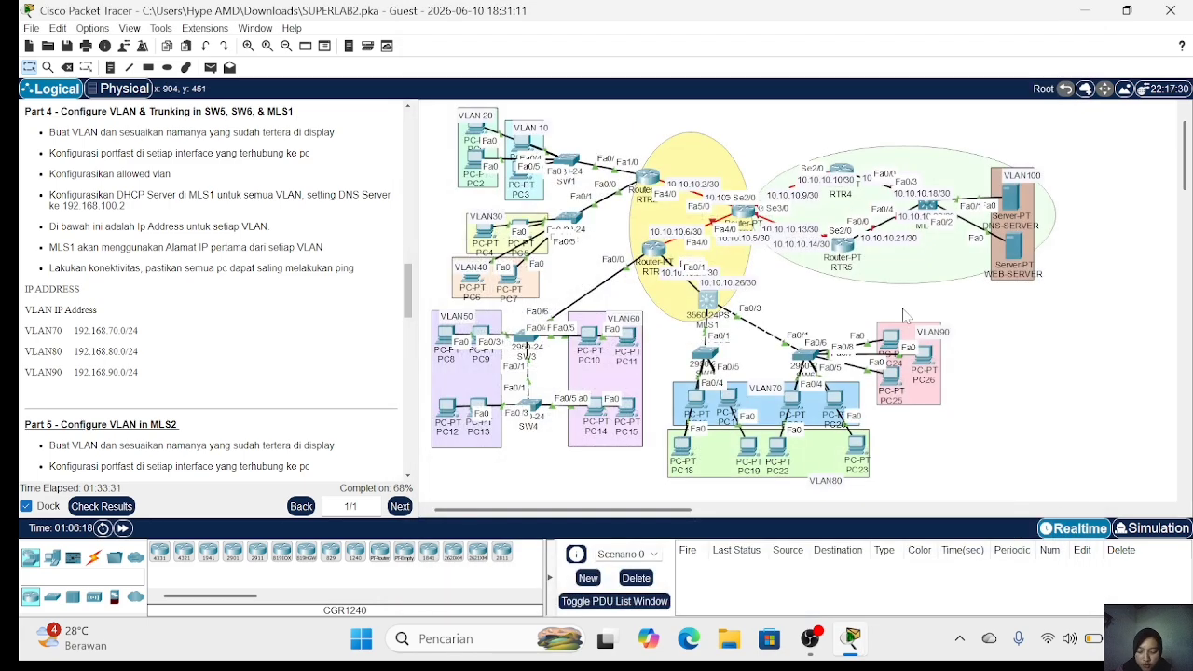
left_click(697, 401)
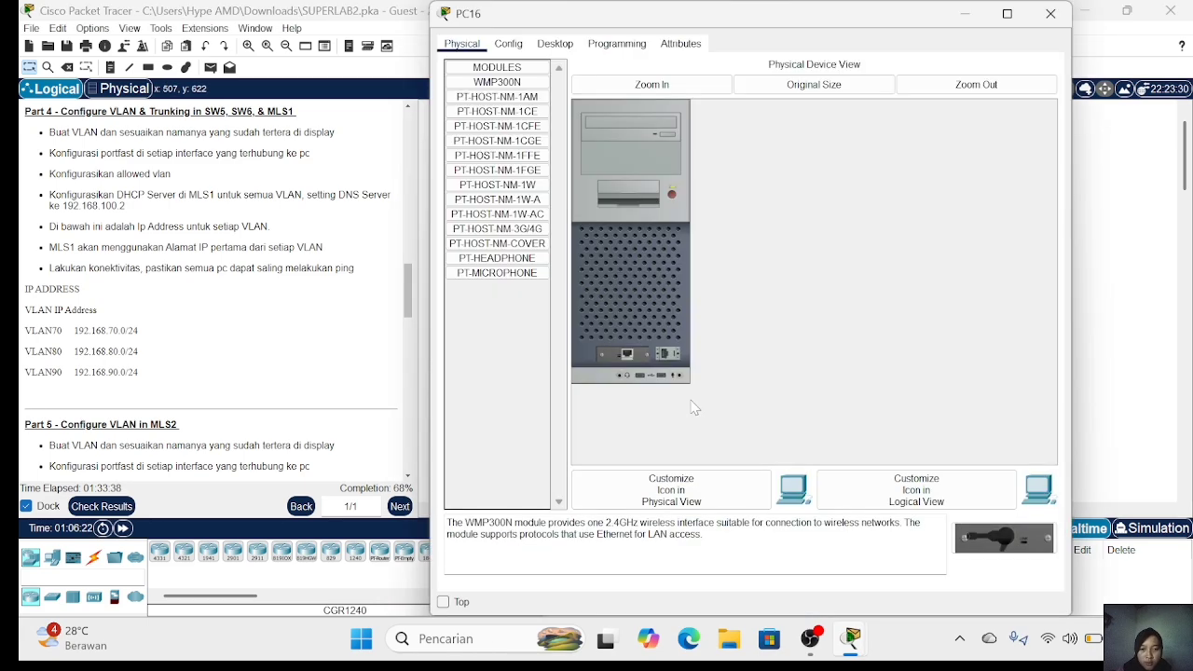
left_click(552, 46)
left_click(503, 93)
left_click(458, 119)
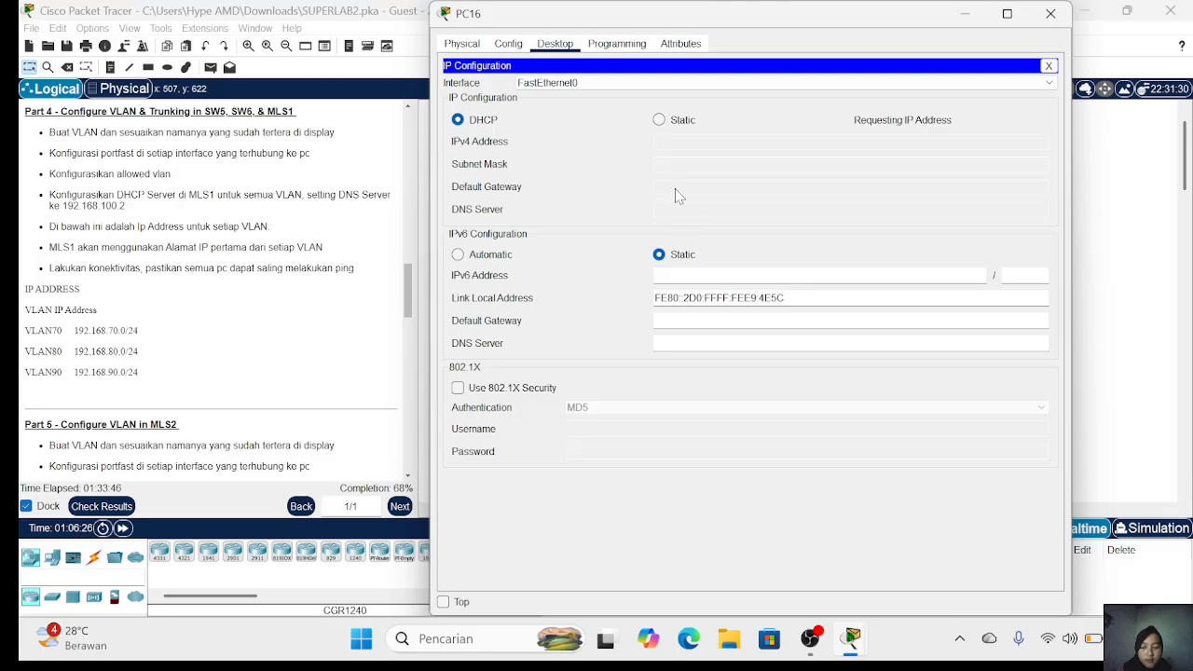
left_click(1050, 13)
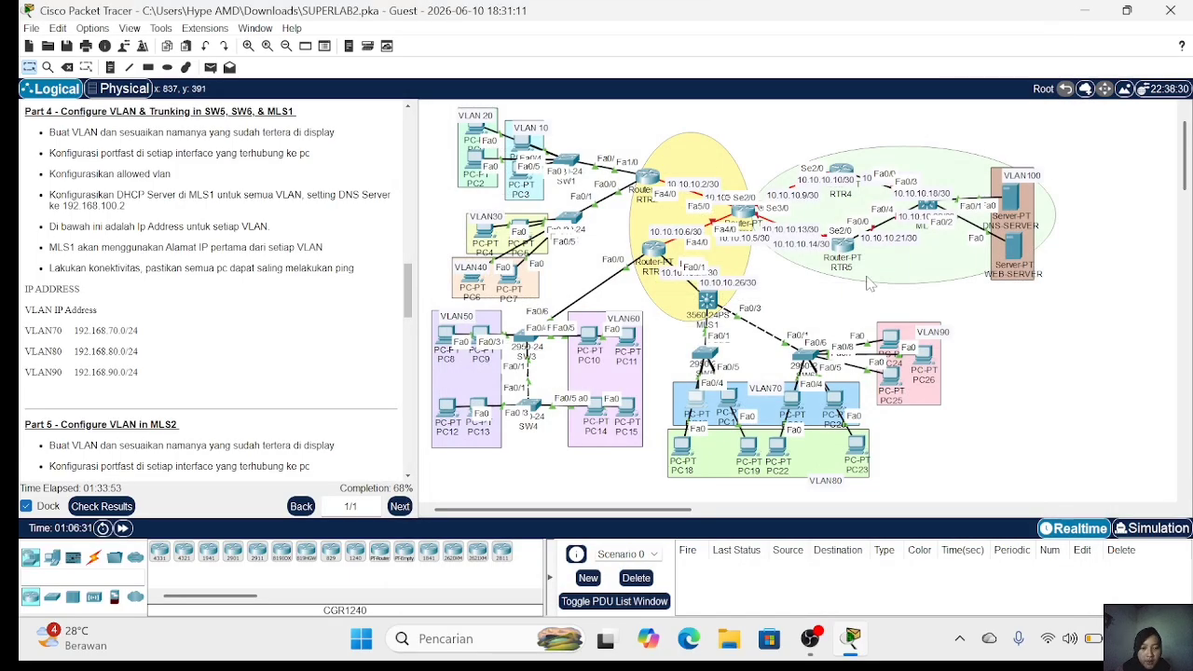
Step: Confirm PC18 leases 192.168.80.2 by DHCP, then scroll the instructions toward Part 5
left_click(683, 449)
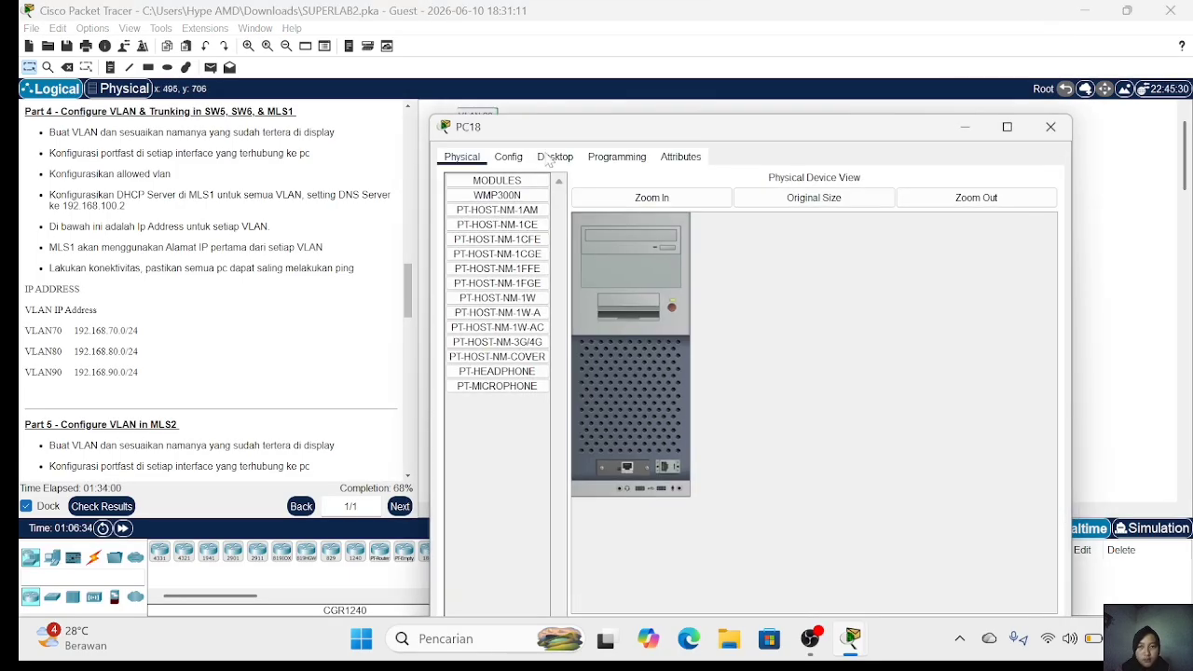
left_click(555, 157)
left_click(500, 214)
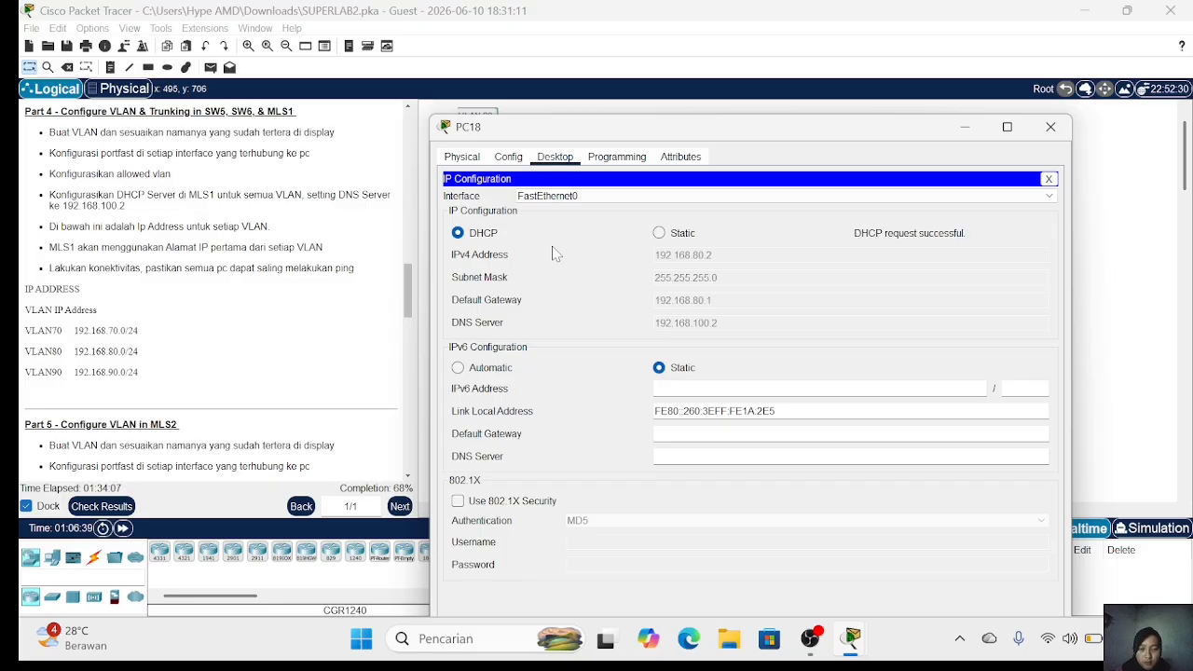
left_click(1050, 127)
scroll(368, 254, "down", 5)
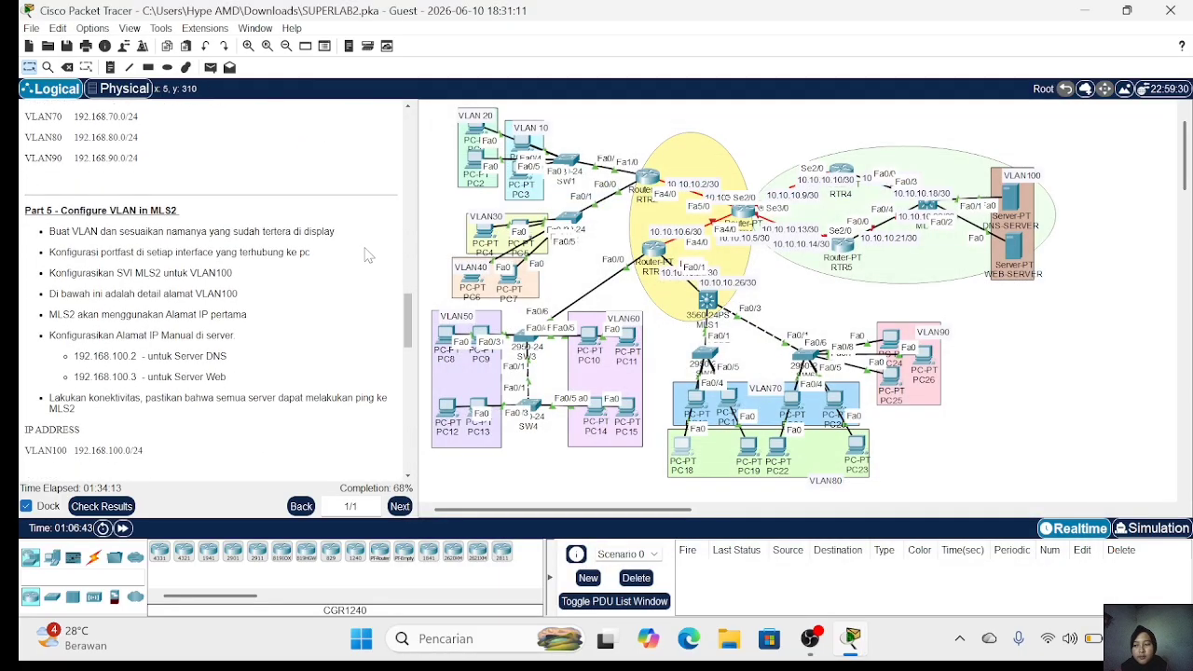
scroll(368, 255, "down", 1)
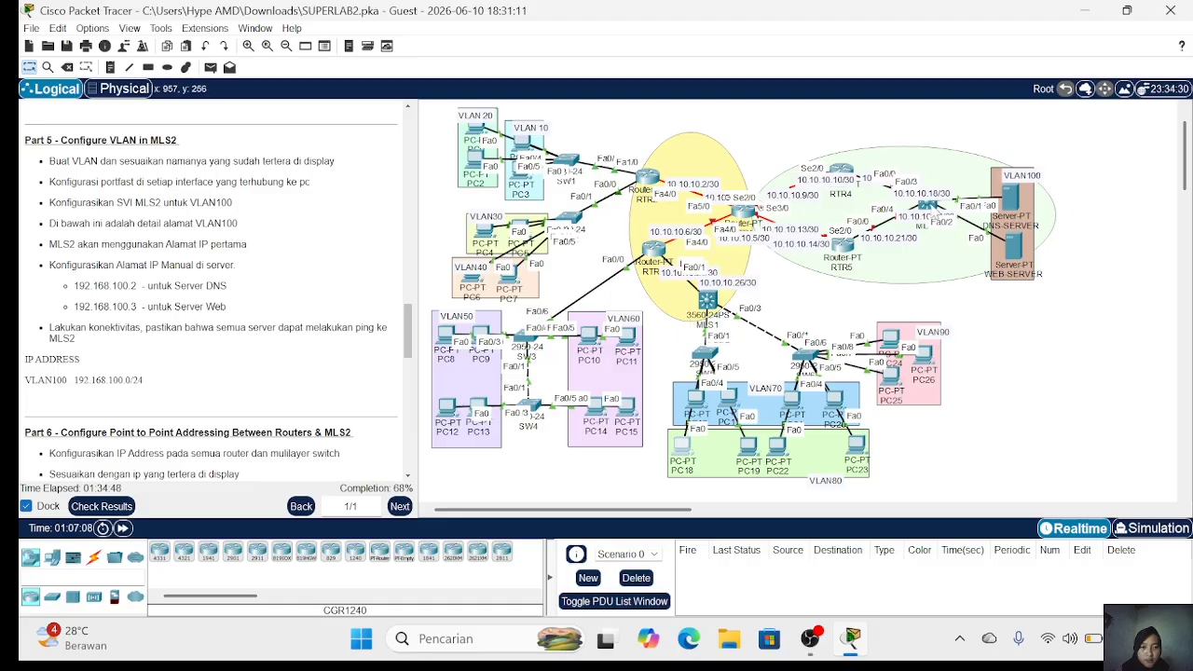
Step: On MLS2's command line, enter privileged mode with the enable password and global configuration mode
left_click(928, 205)
key("Return")
type("en")
key("Return")
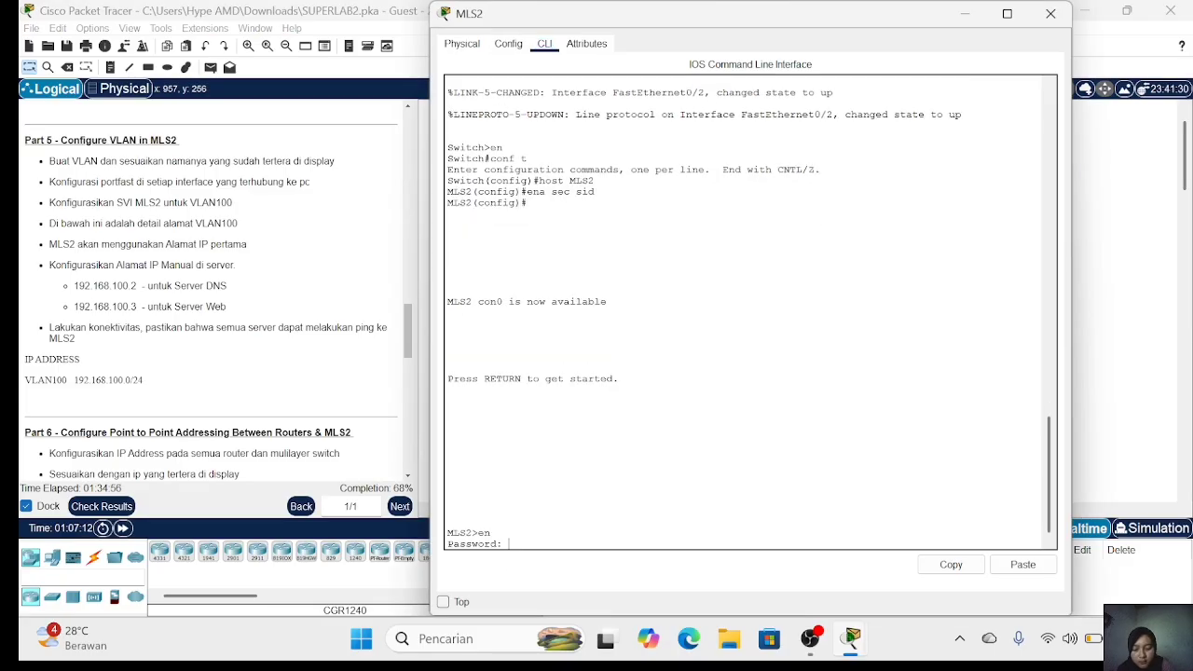
type("sid")
key("Return")
type("conf t")
key("Return")
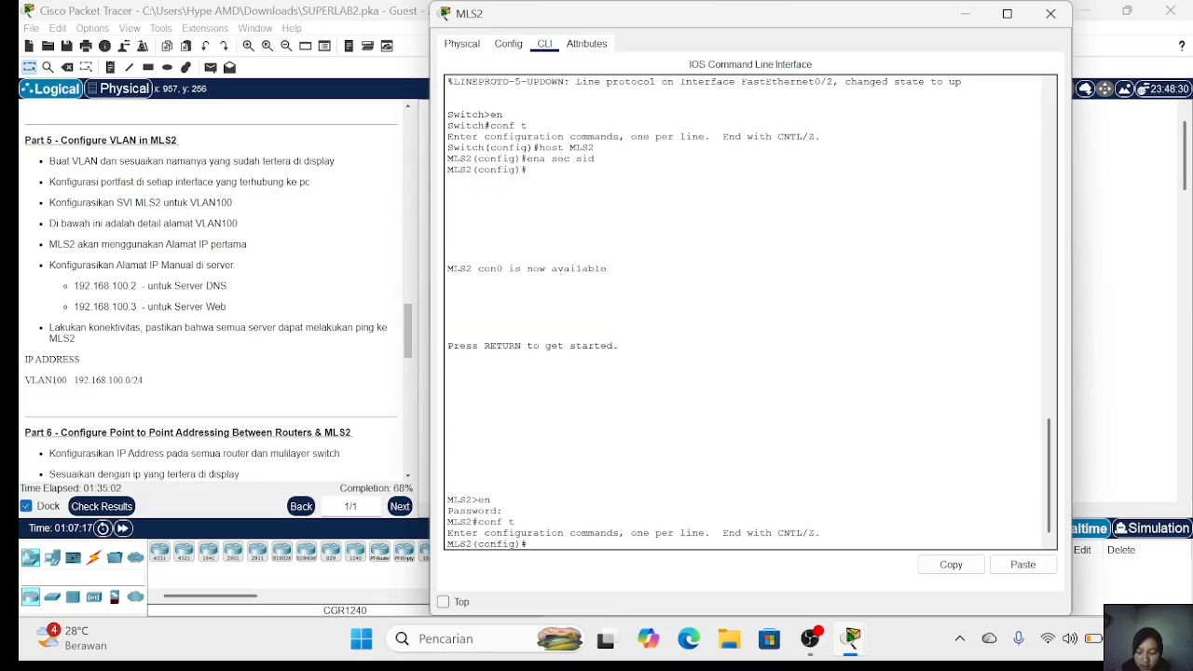
Step: Create VLAN 100, set hostname VLAN100, and start entering IP 192.168.100.1 255.255.255.0
type("vlan 100")
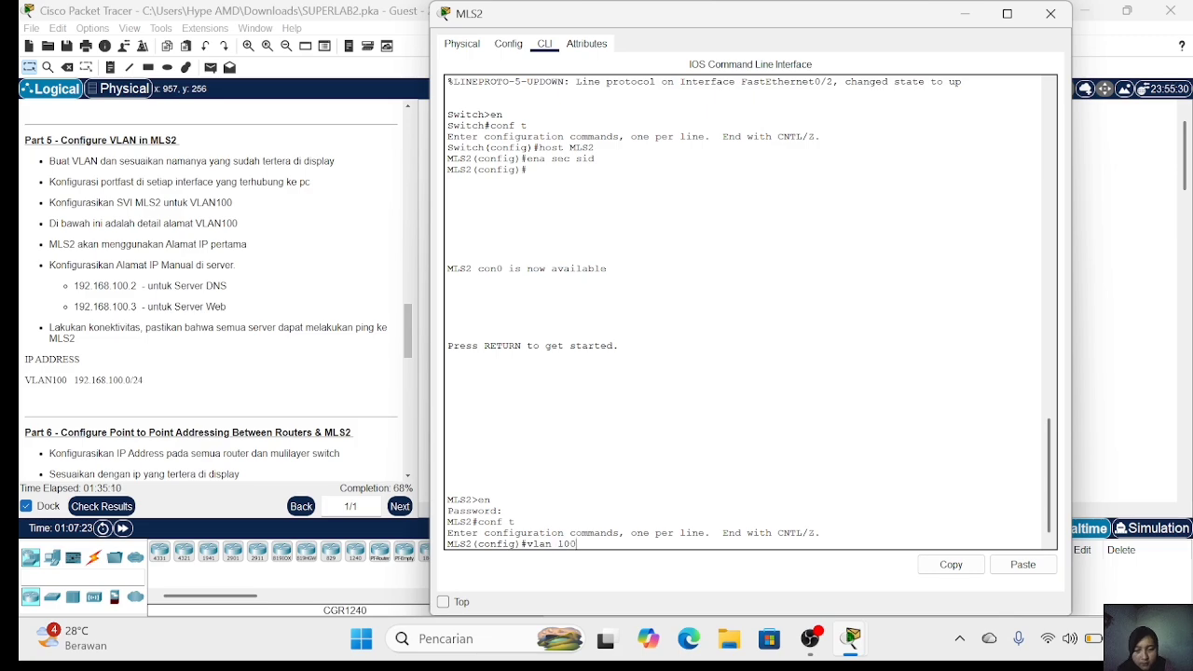
key("Return")
type("jhost")
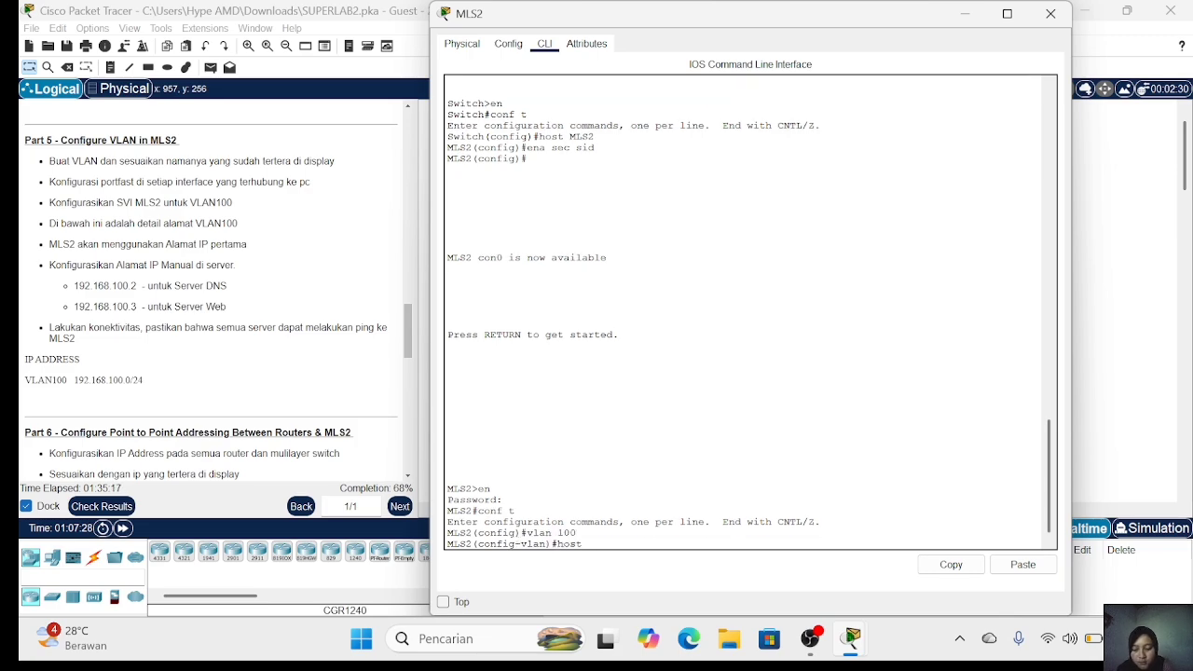
type(" VLAN100")
key("Return")
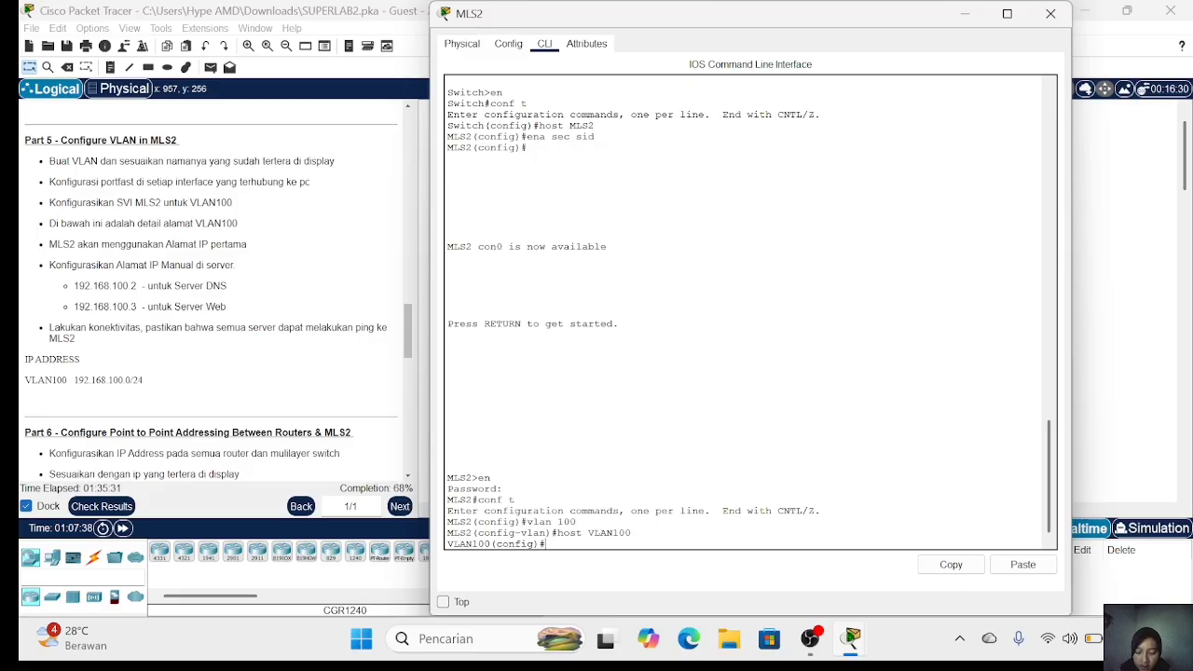
type("ip add")
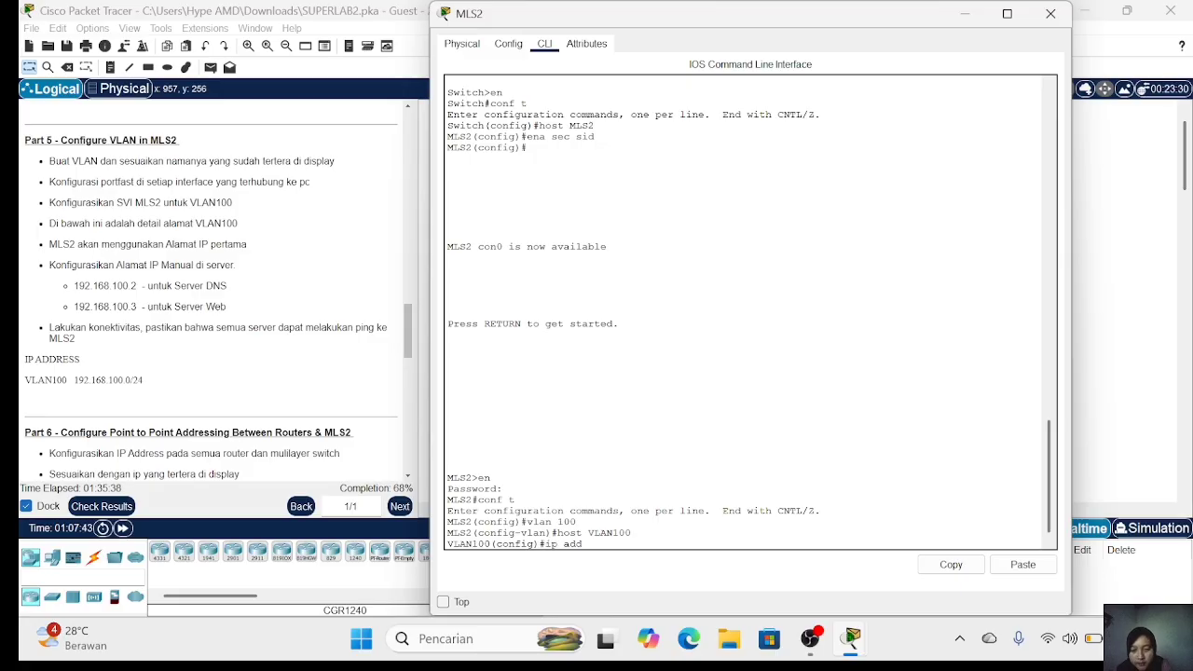
type(" 192.168.")
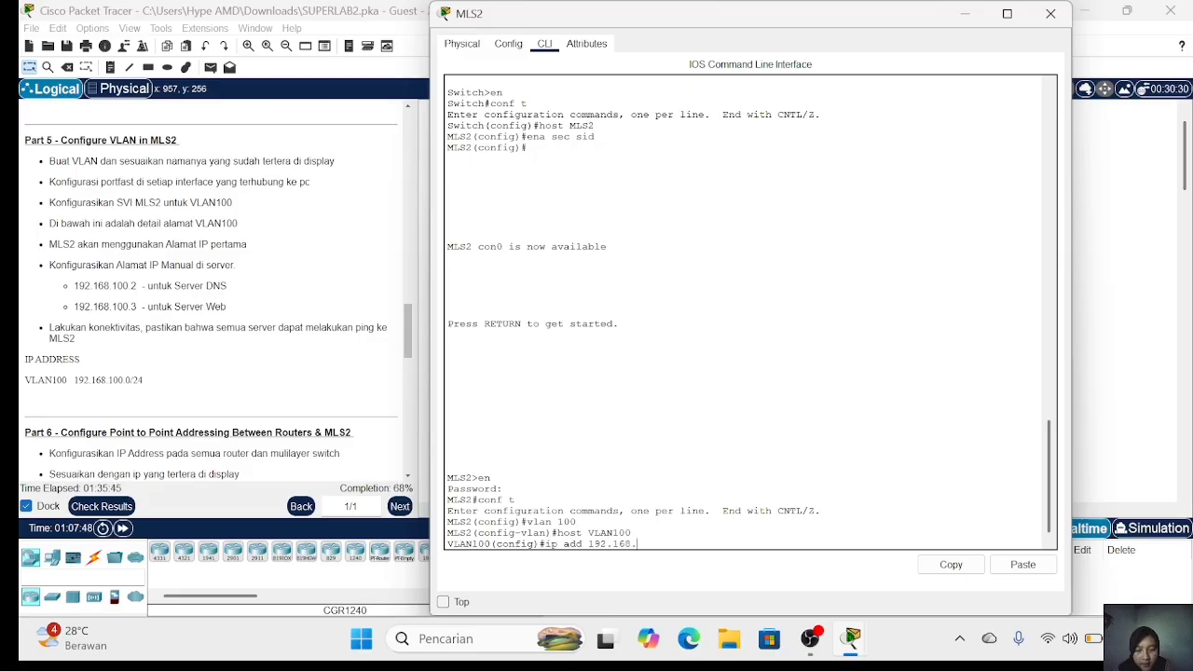
type("100.1 255")
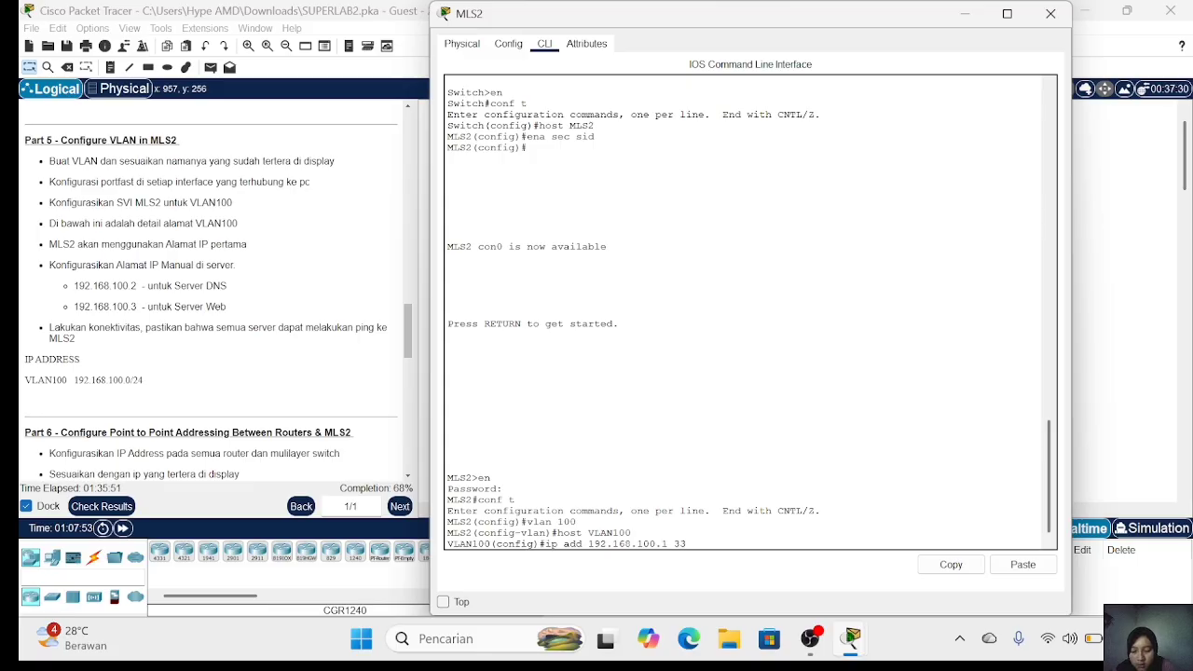
type(".255.255.0")
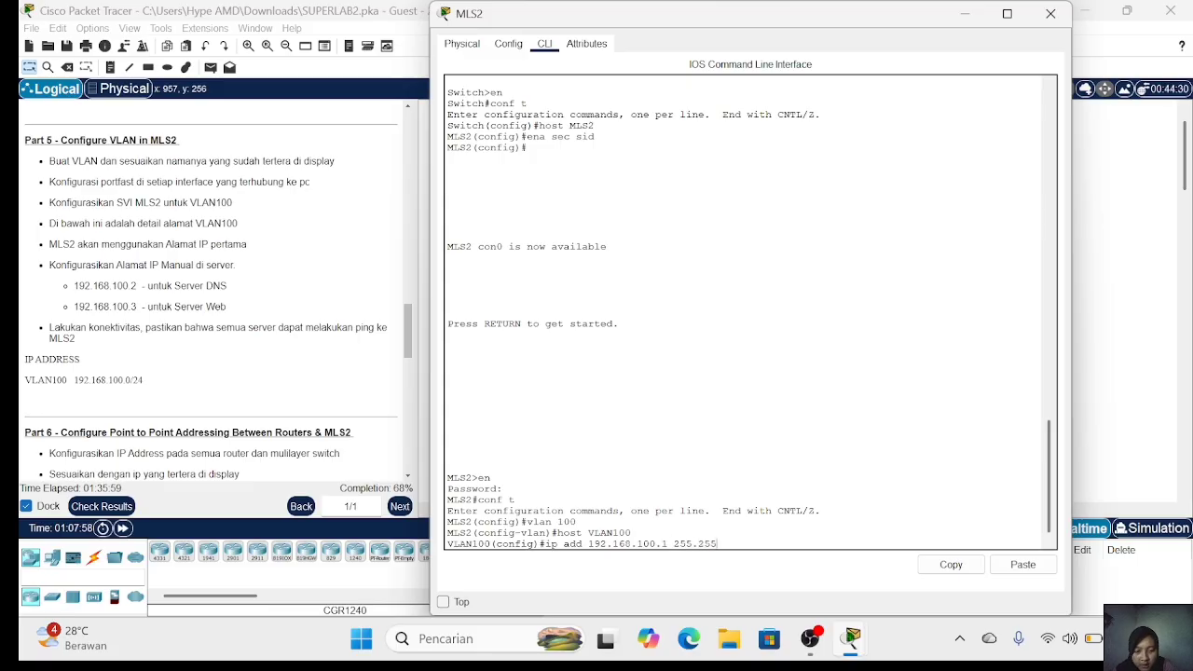
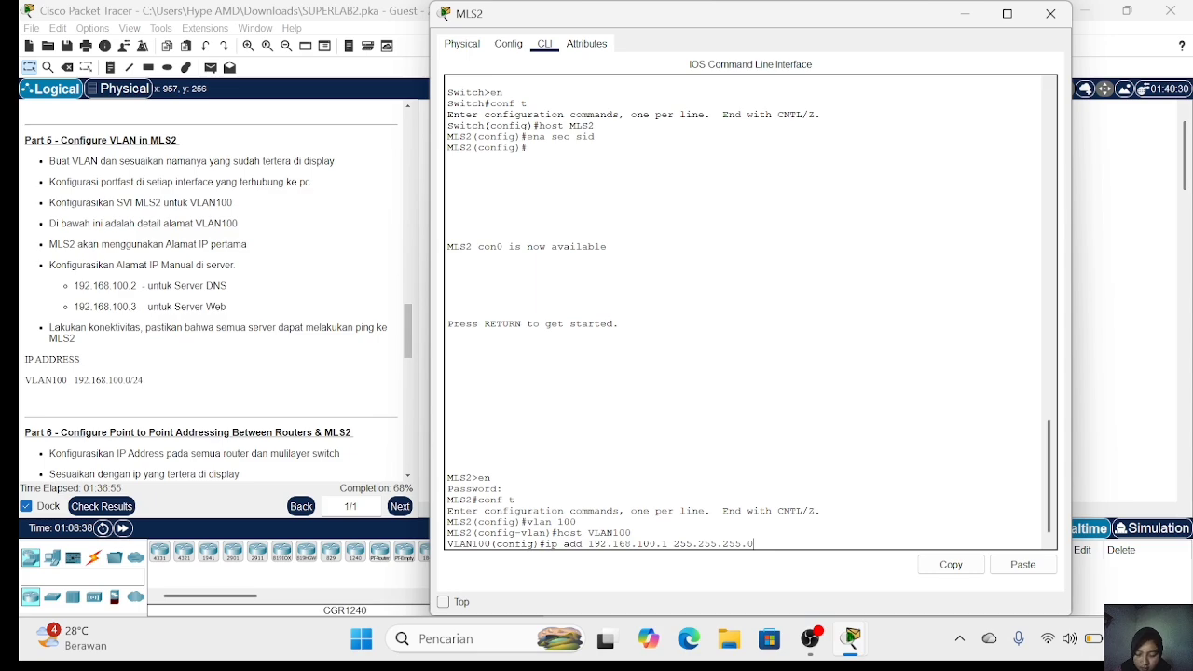
Step: Re-enter the 192.168.100.1 255.255.255.0 address command on MLS2, correcting the malformed mask
key("Return")
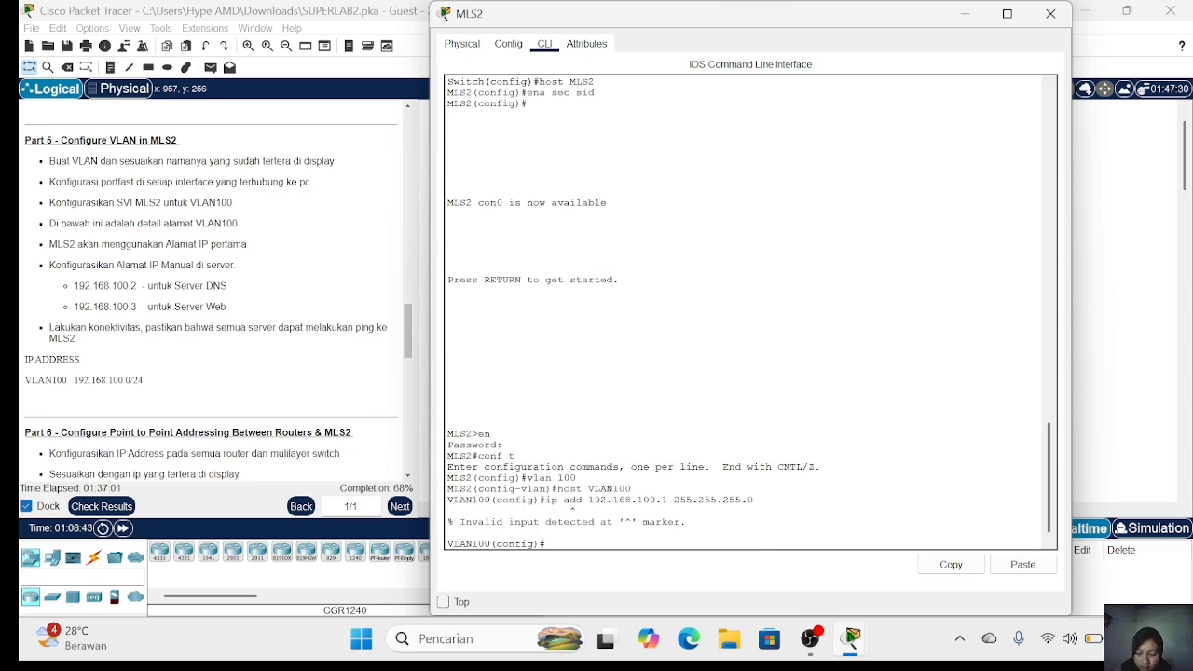
type("ex")
key("Return")
type("conf t")
key("Return")
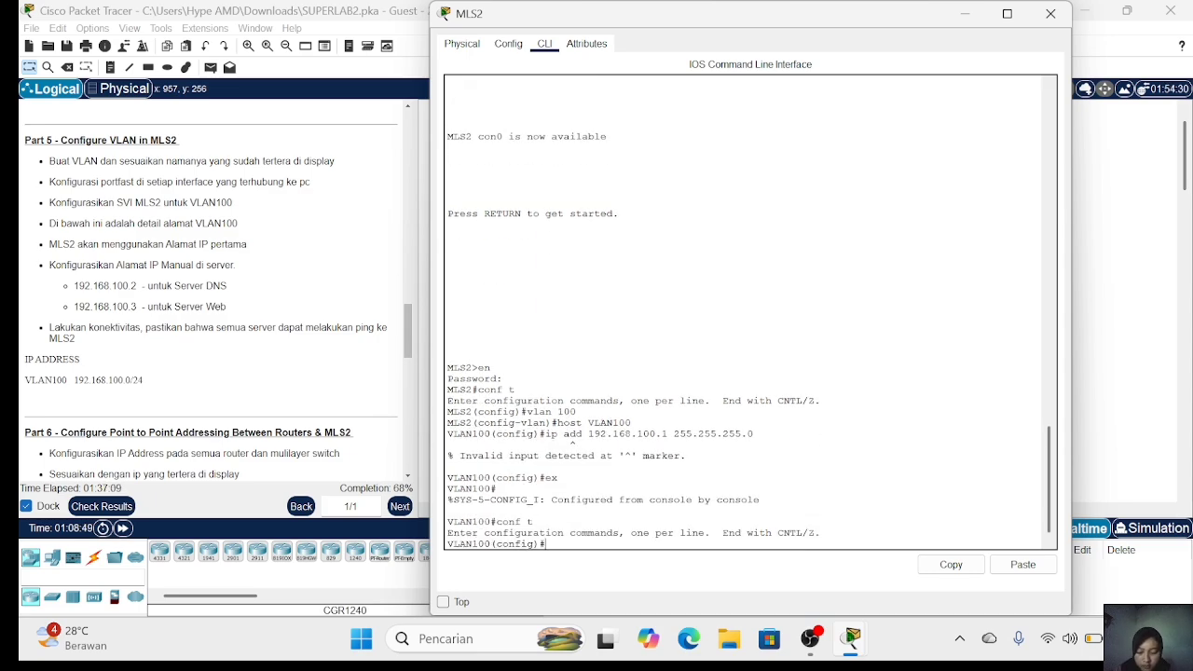
type("ip")
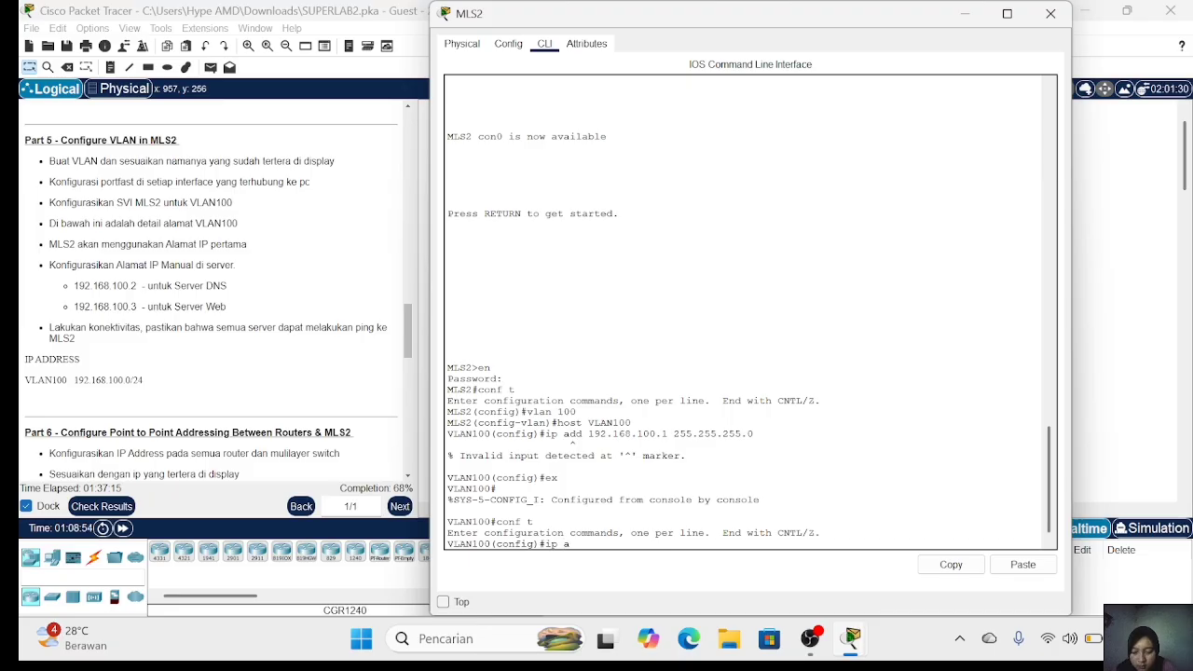
type(" add 192.168.")
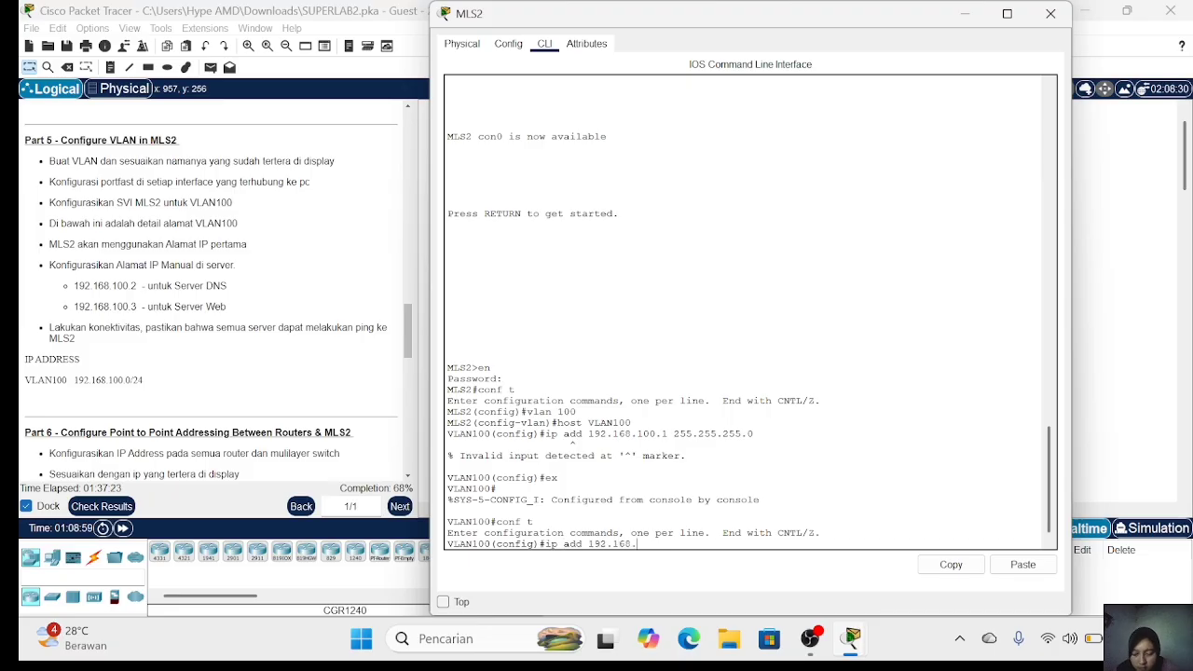
type("100.1 255.255255")
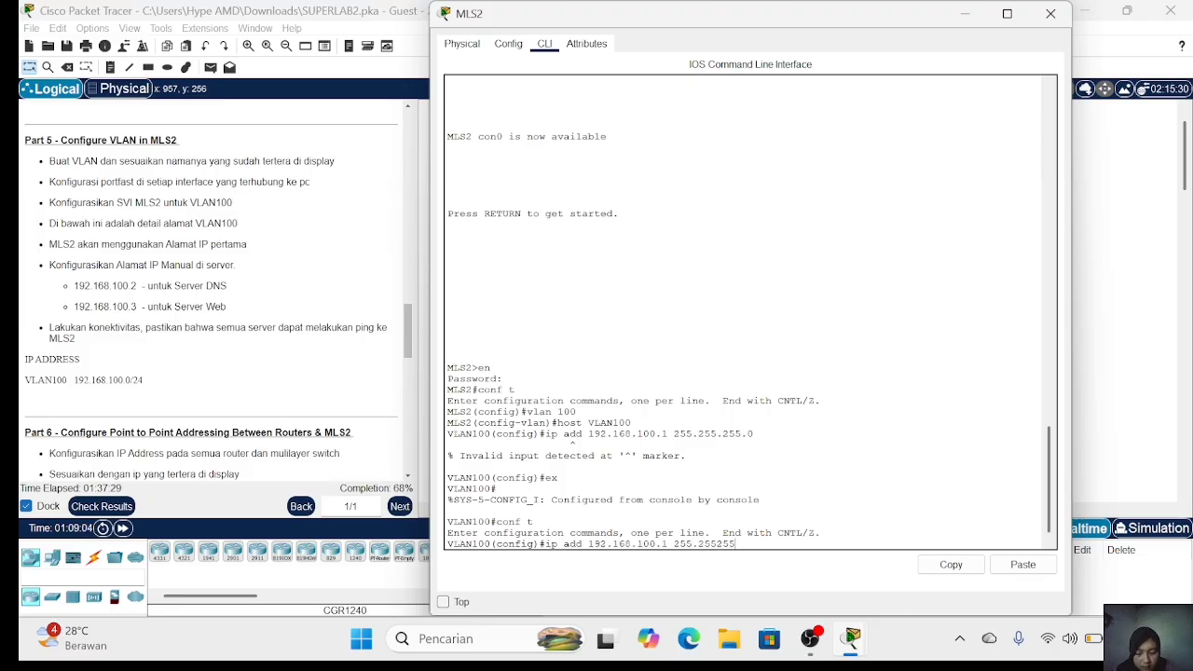
key("Left")
key("Left")
key("Left")
type(".")
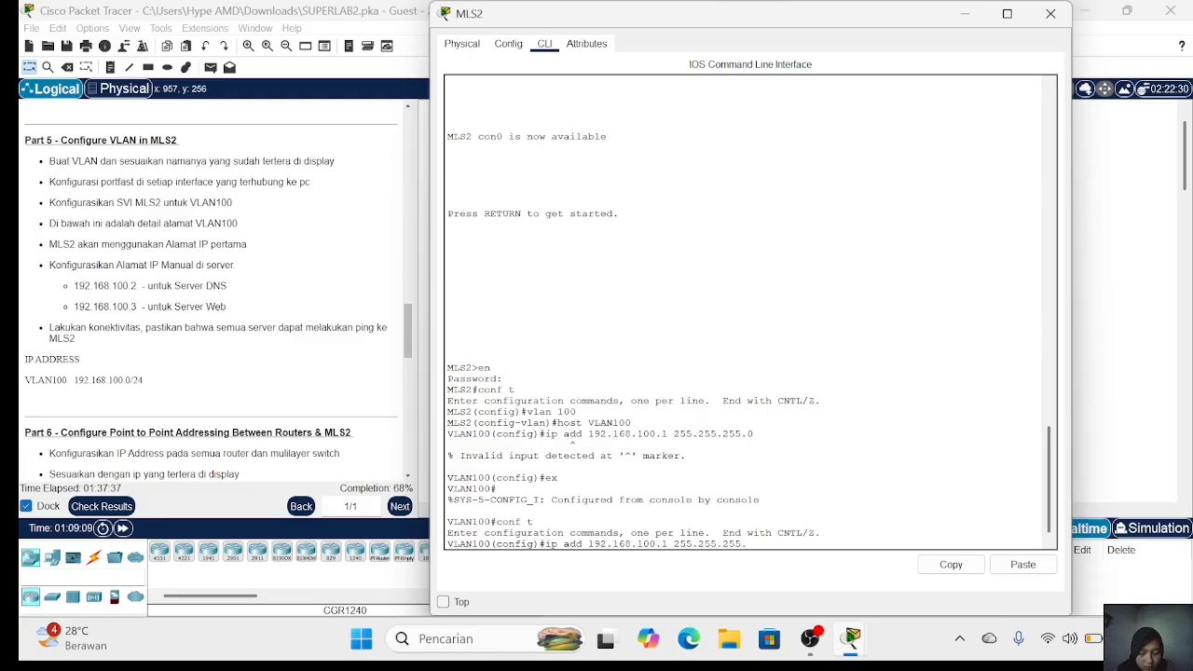
type("0")
key("Return")
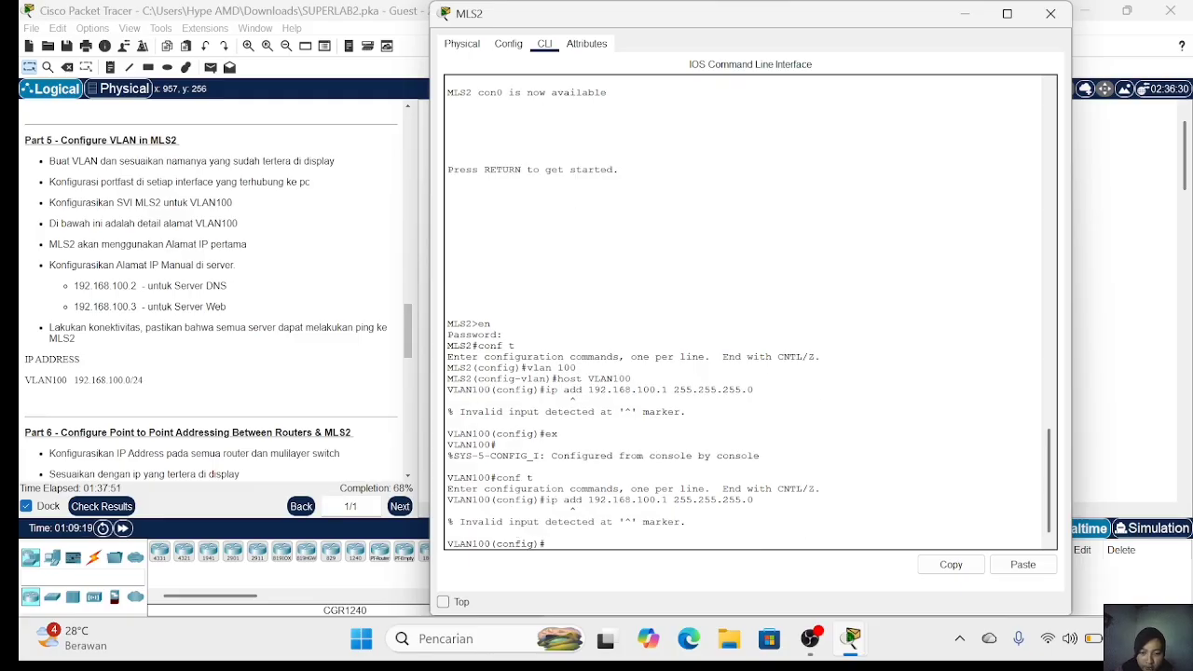
Step: Apply 192.168.100.1/24 to MLS2's VLAN 100 interface
type("ex")
key("Return")
type("conf t")
key("Return")
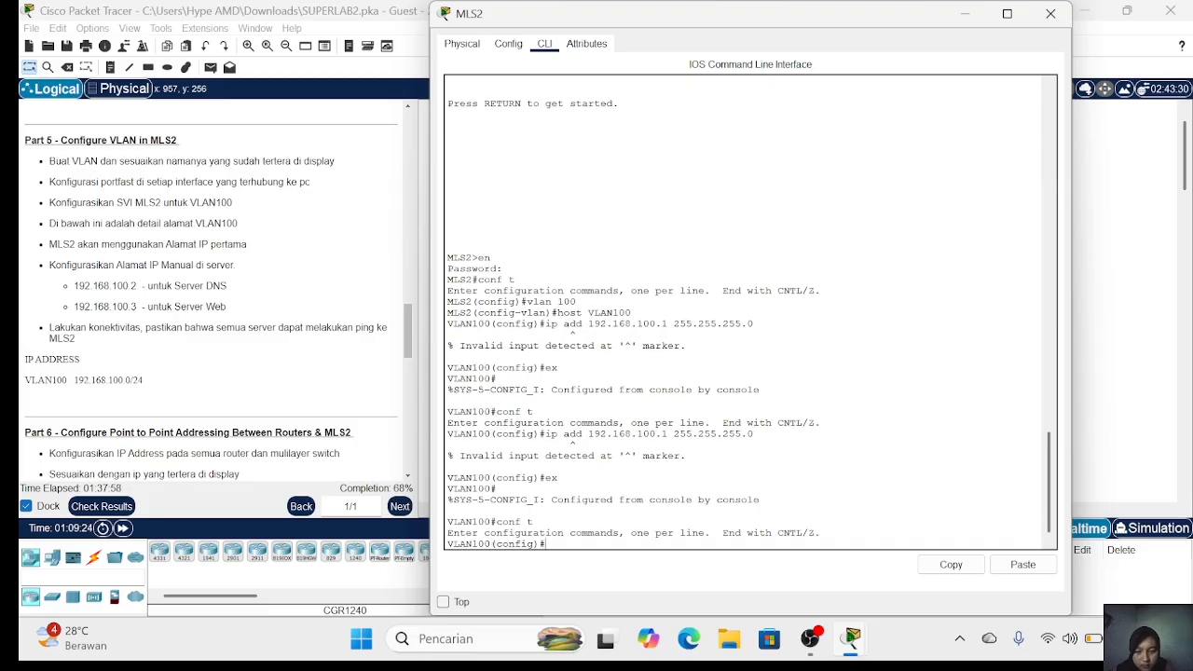
type("int vla")
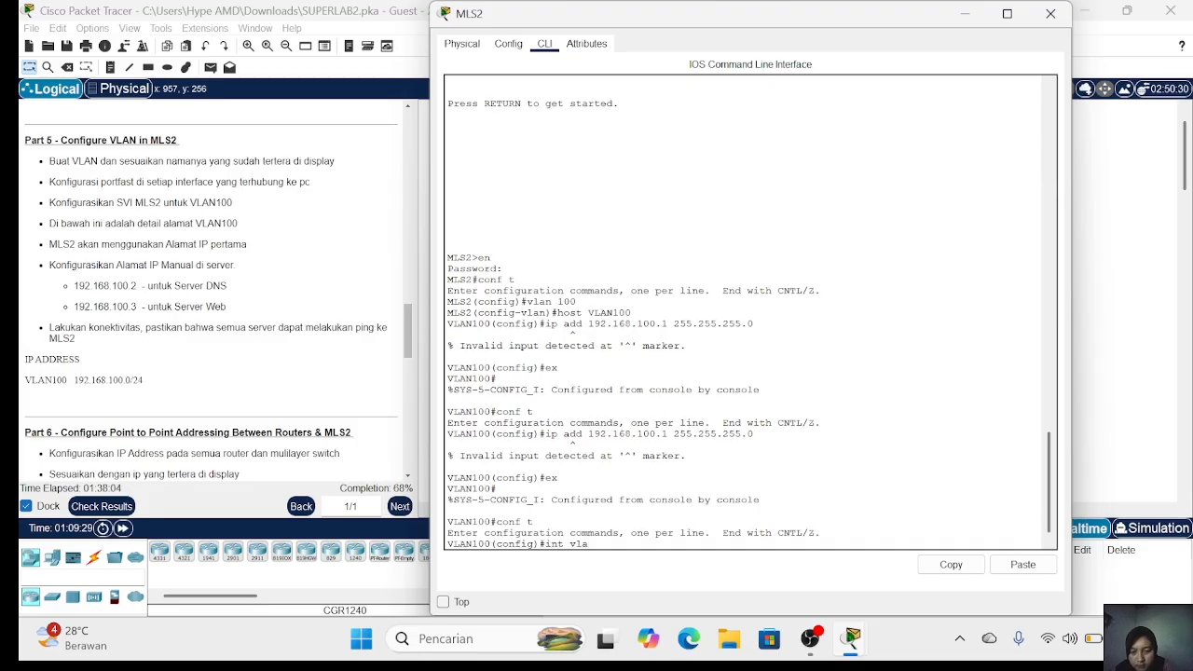
type("n 100")
key("Return")
type("ip add 192.168.100.1 255.255.255.0")
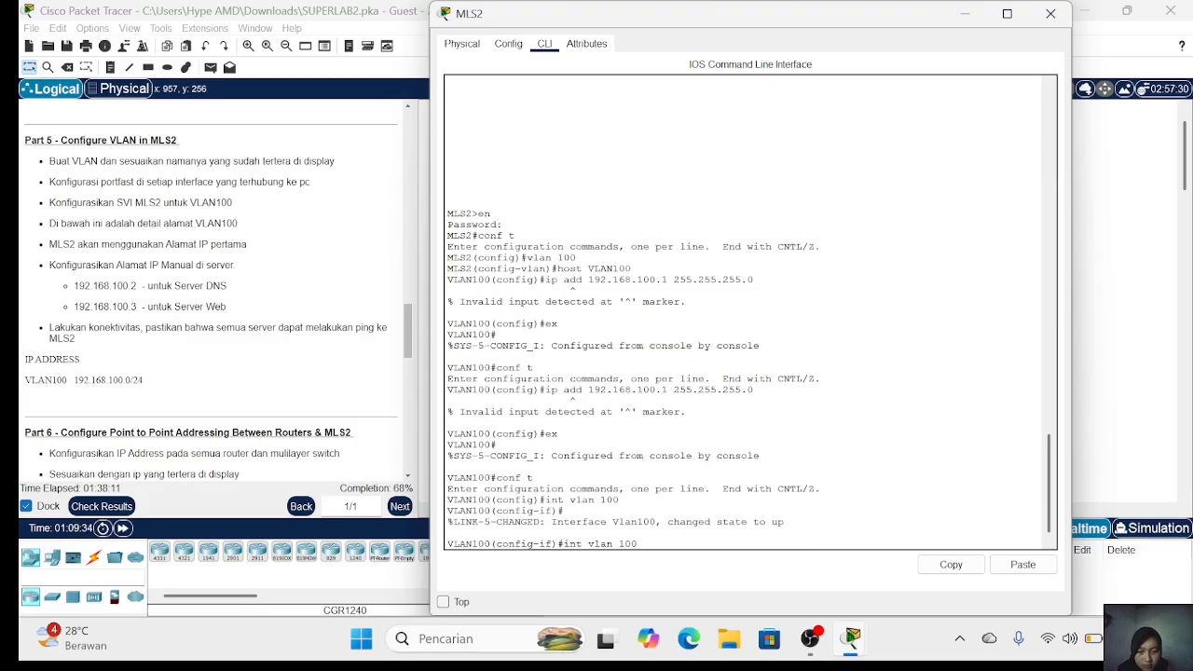
key("Return")
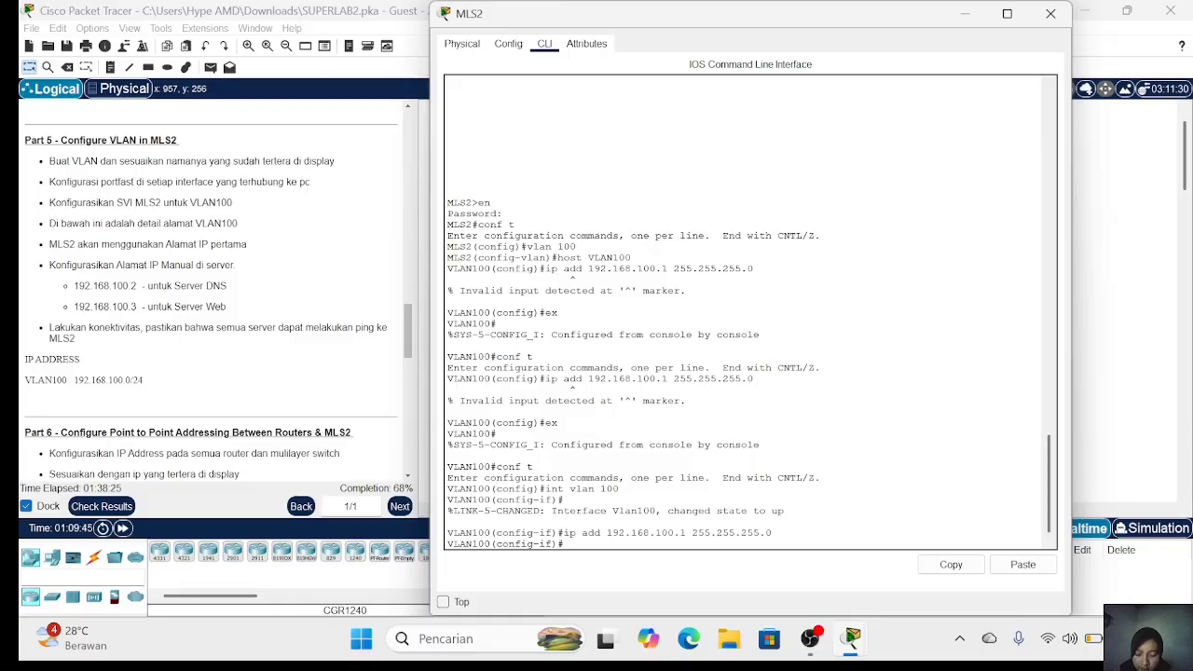
Step: Make ports Fa0/1–2 access ports in VLAN 100
type("int ra fa0/")
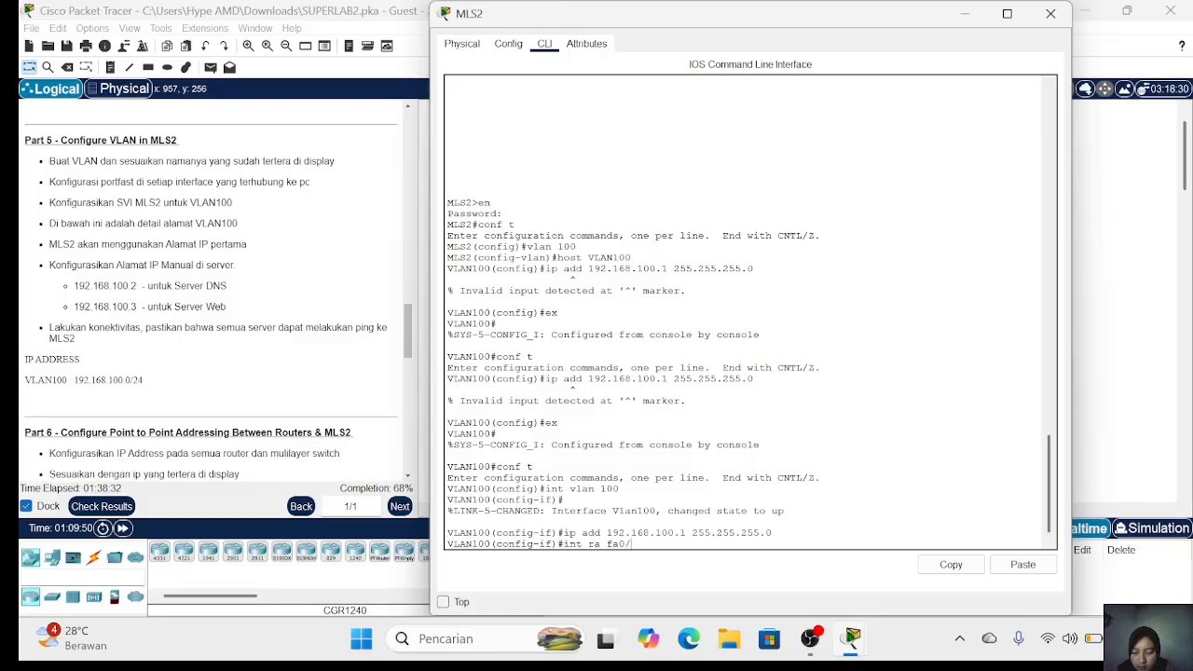
type("1-2")
key("Return")
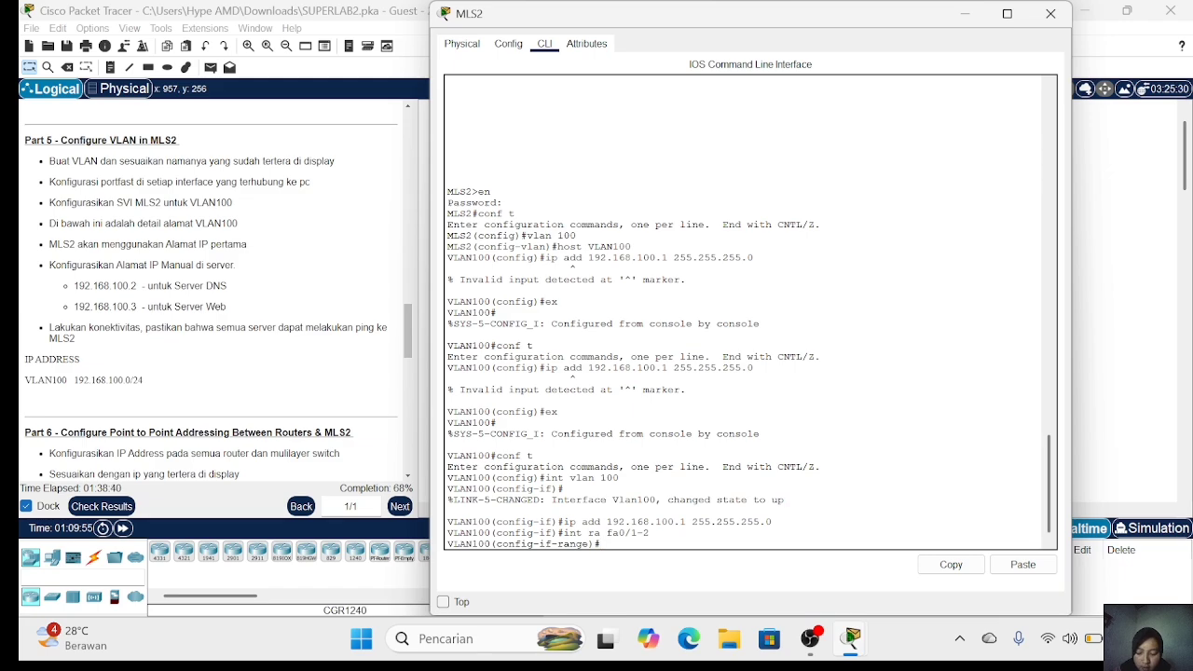
type("sw m a")
key("Return")
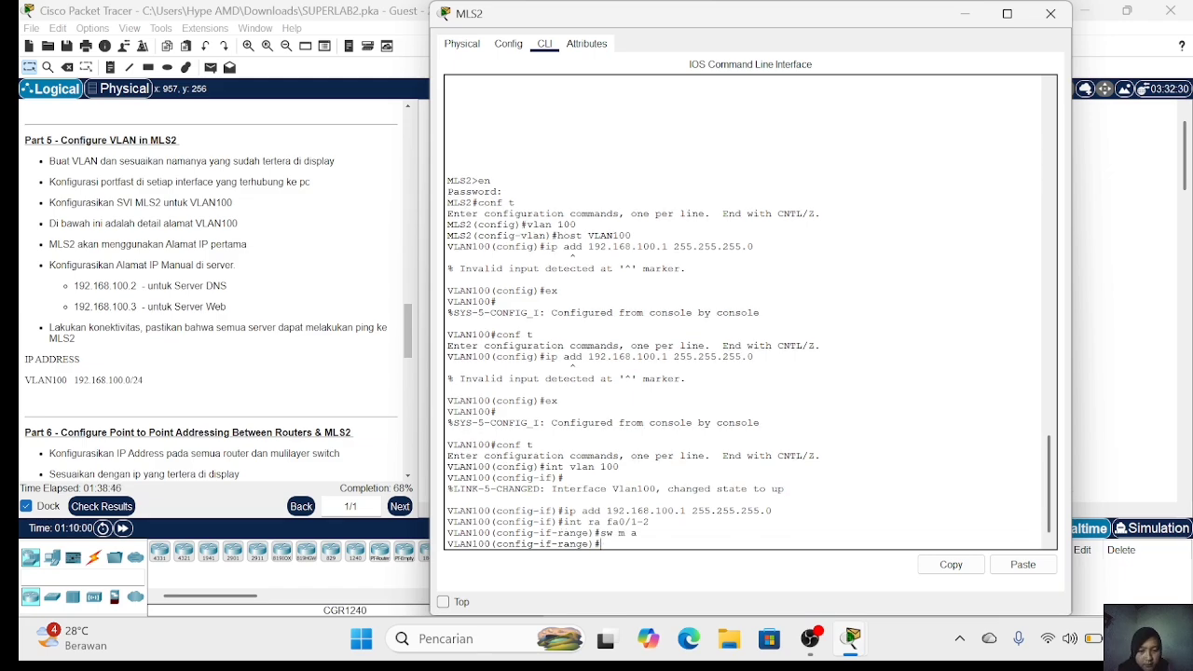
type("sw a ")
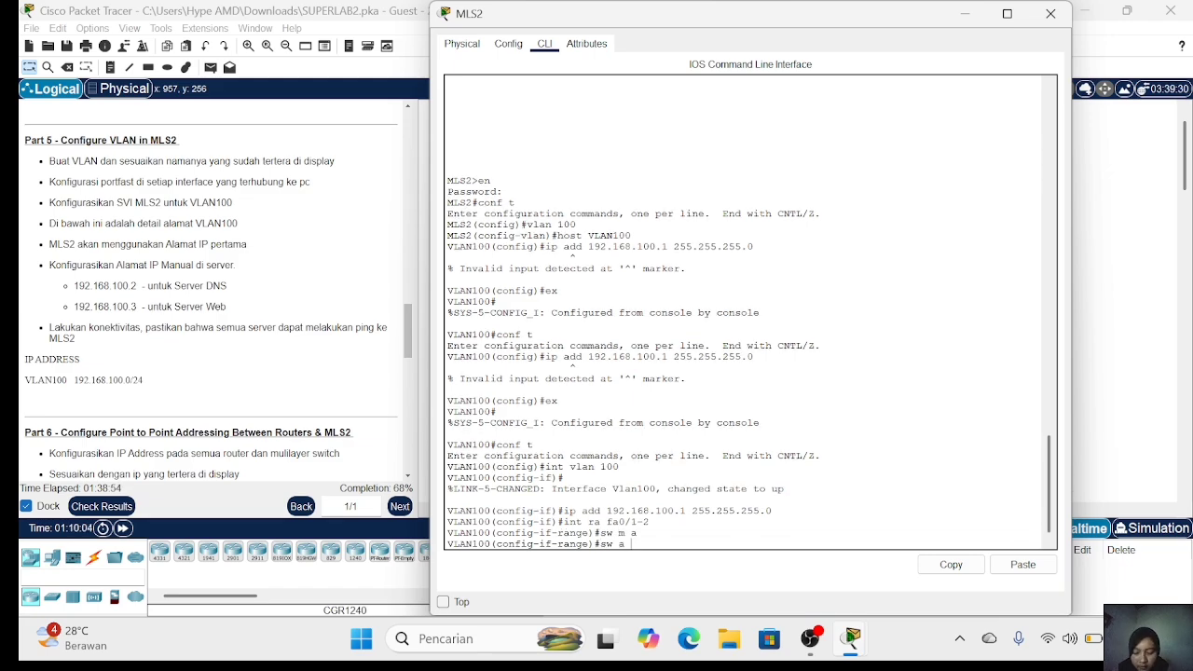
type("vl 100")
key("Return")
type("e)#e")
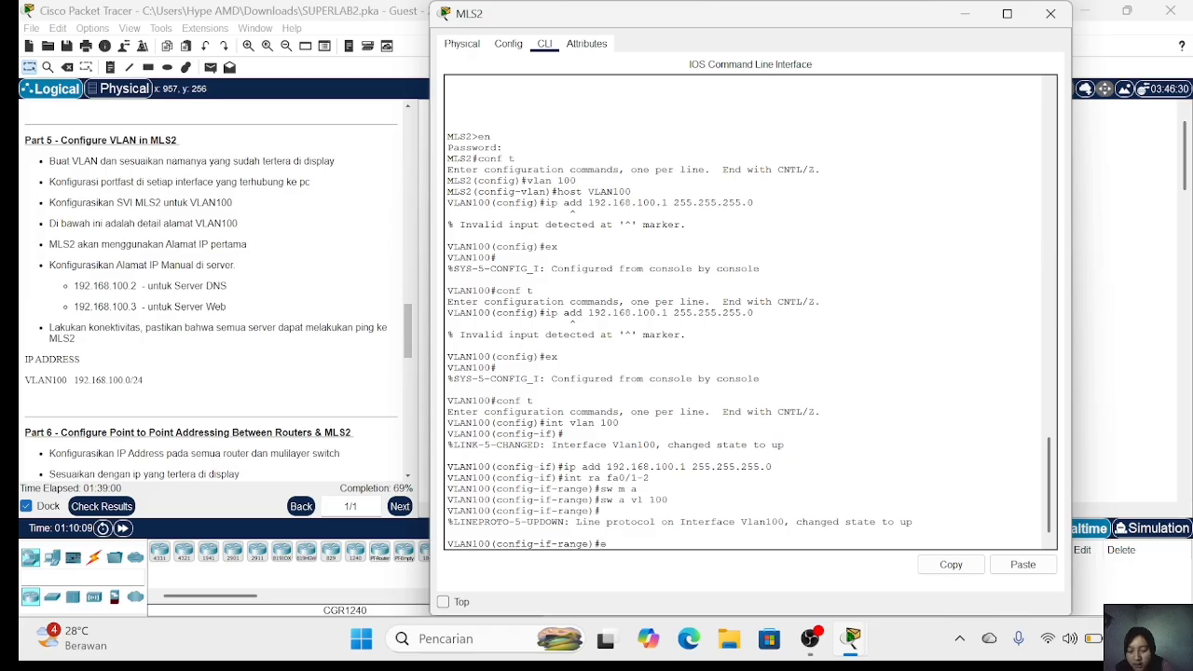
type("x")
key("Return")
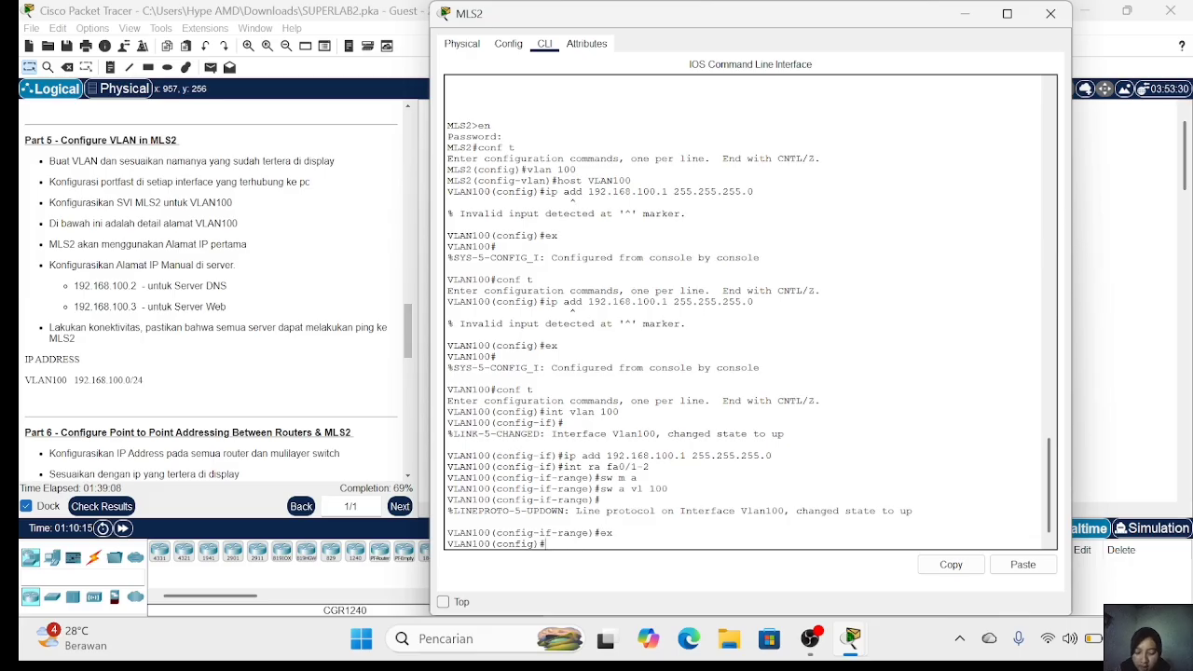
Step: Reapply access mode and VLAN 100 to Fa0/1–2, enable PortFast, and close MLS2
type("int ra fa0/1-2")
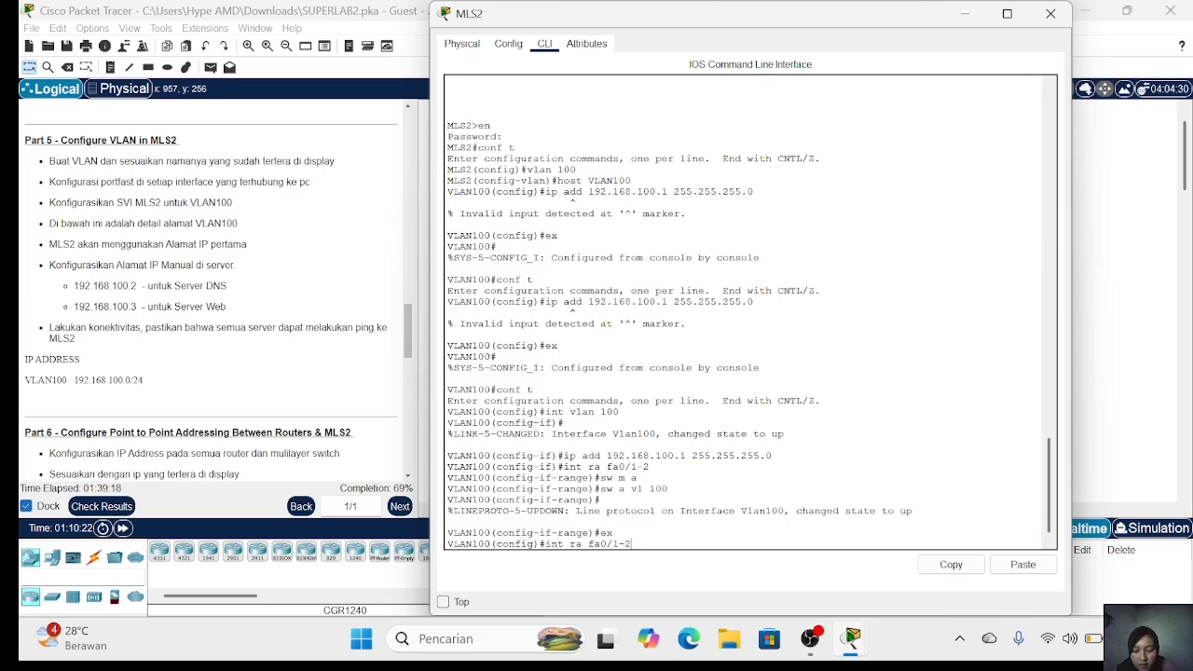
key("Return")
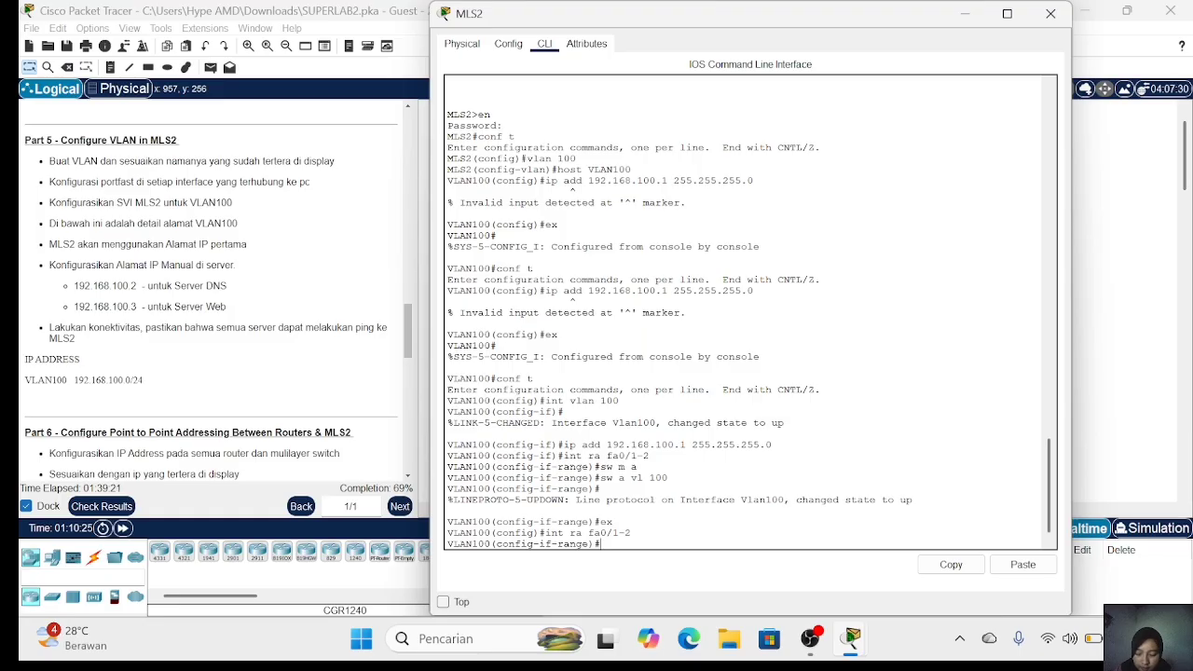
type("sw m a")
key("Return")
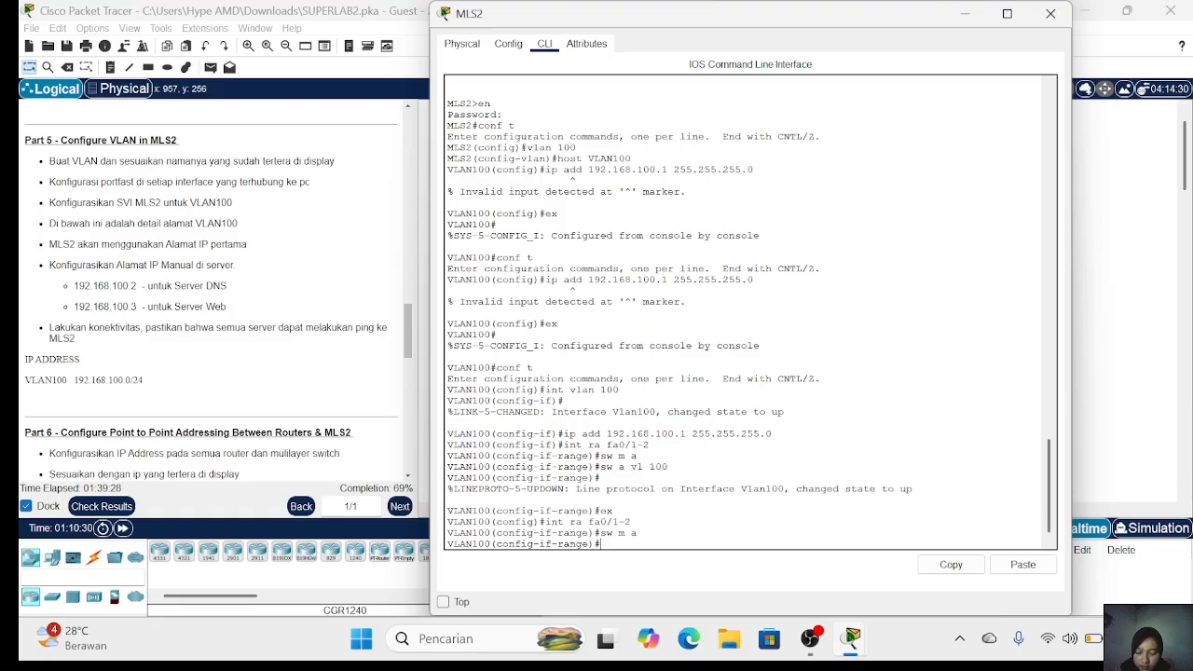
type("sw a v")
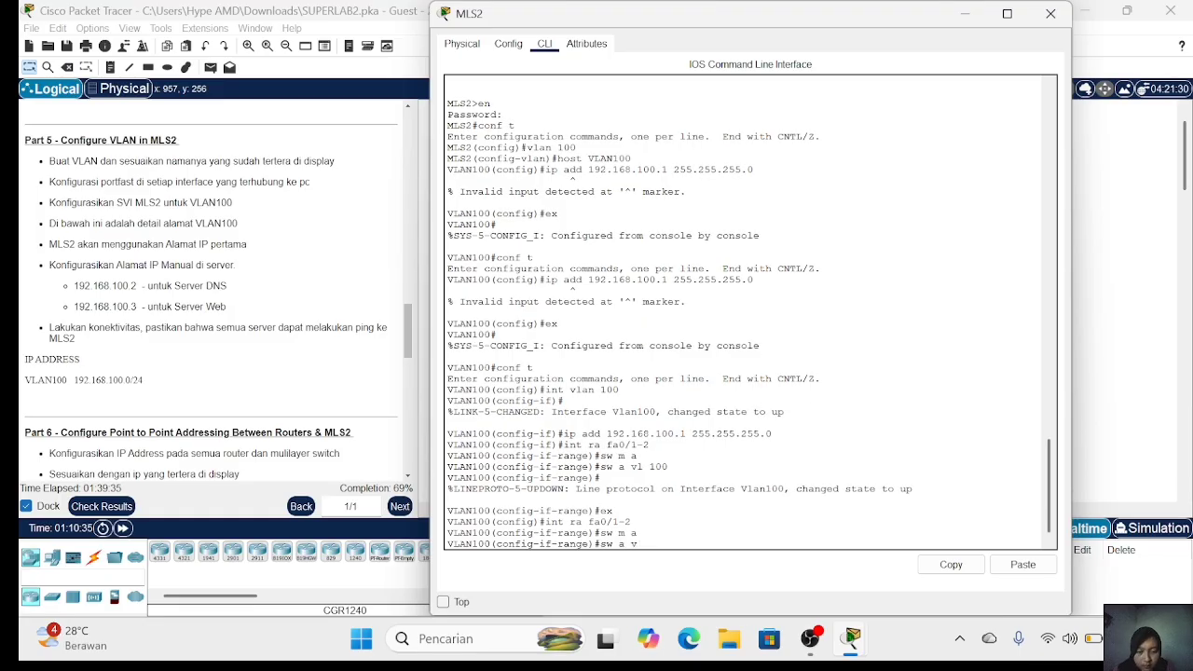
type("lan 100")
key("Return")
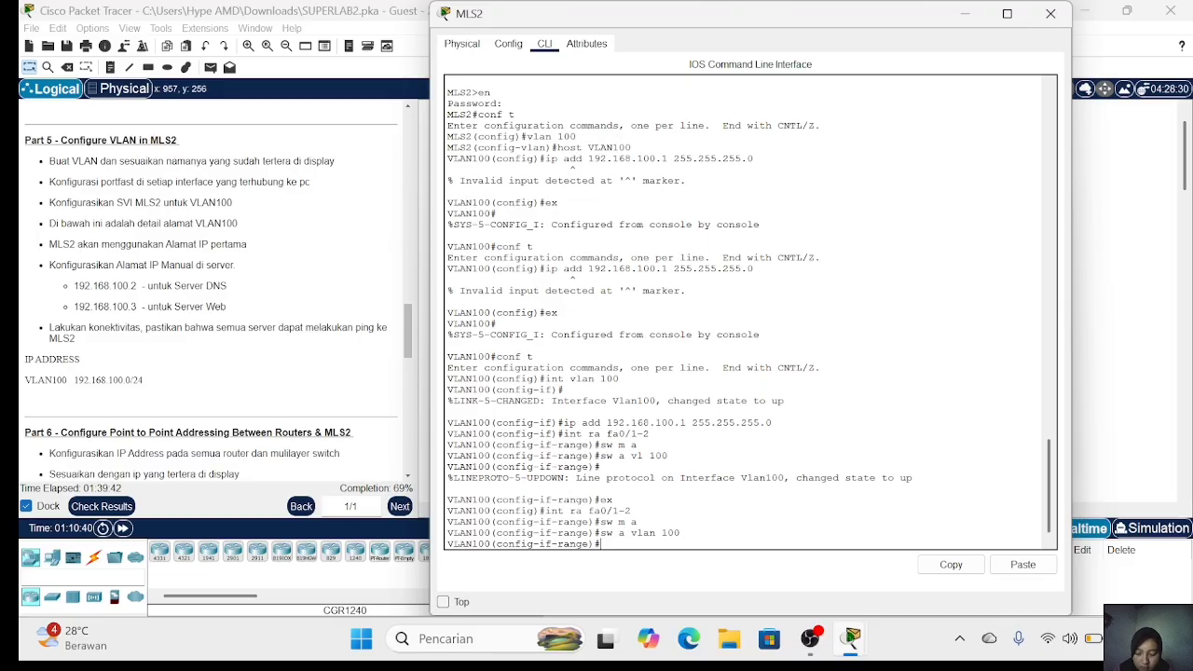
type("spa po")
key("Return")
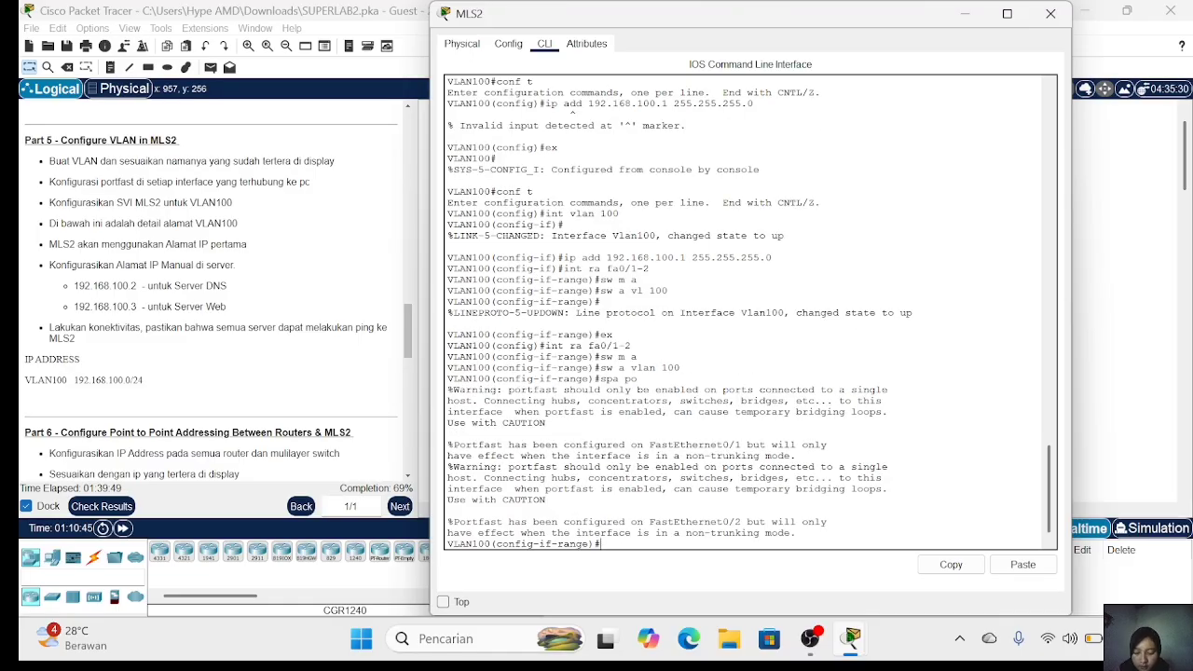
type("ex")
key("Return")
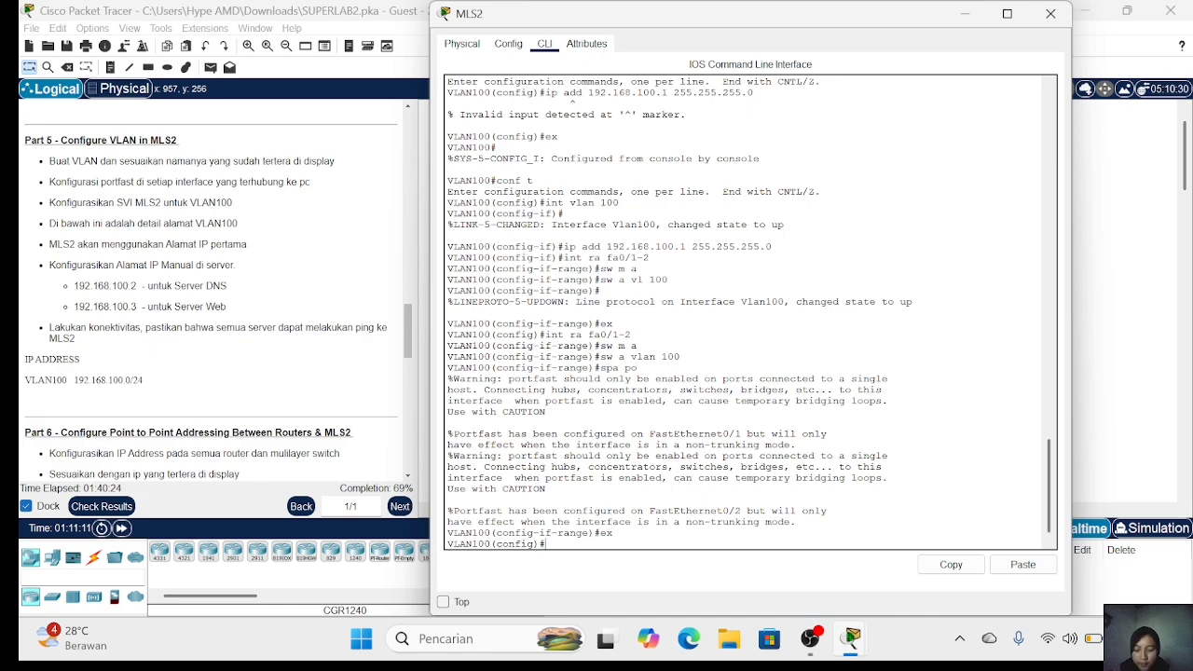
left_click(1051, 13)
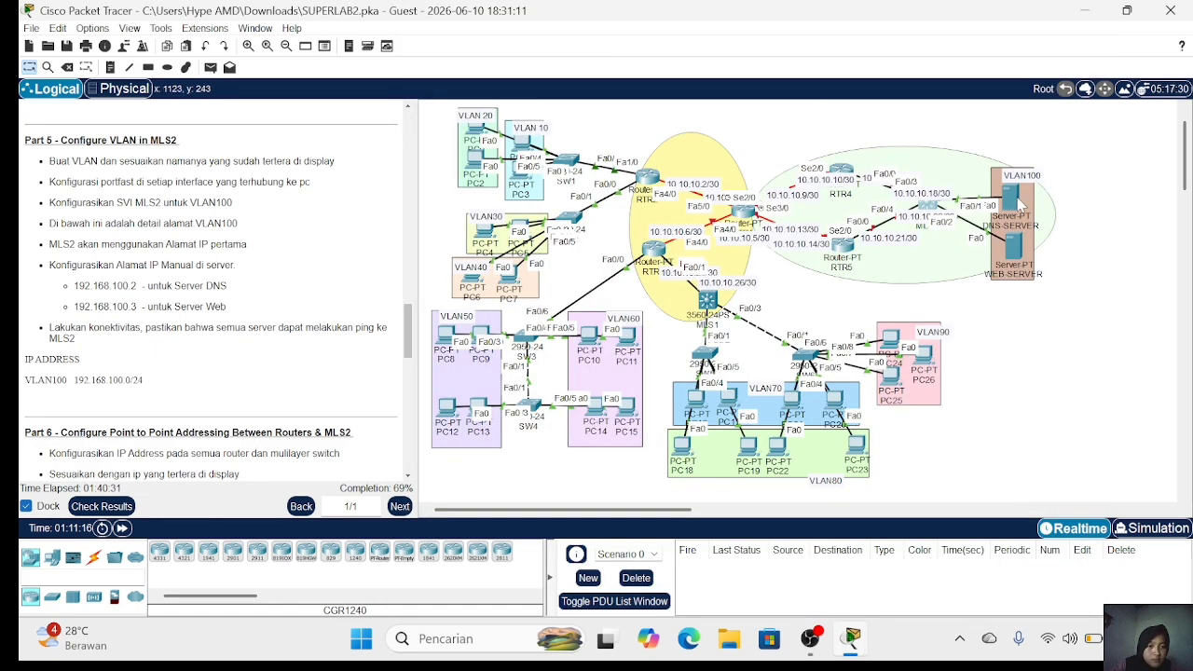
Step: Give DNS-SERVER static IP 192.168.100.2 with the auto-filled 255.255.255.0 mask
left_click(1016, 196)
left_click(604, 46)
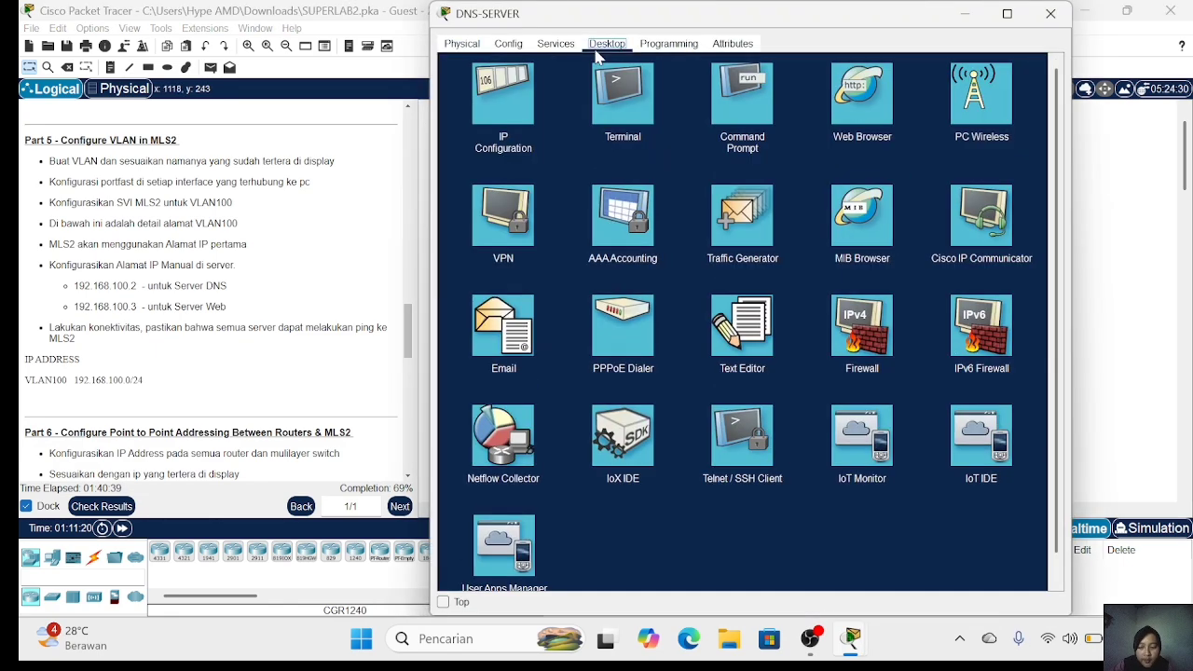
left_click(504, 93)
type("192")
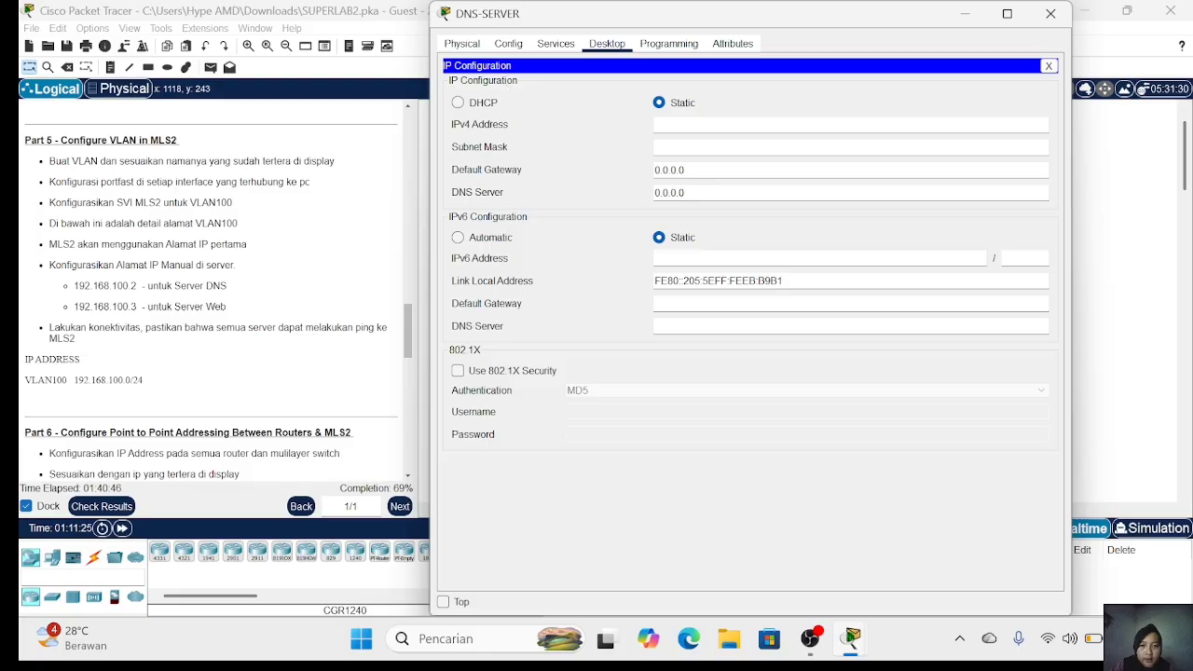
type(".168.")
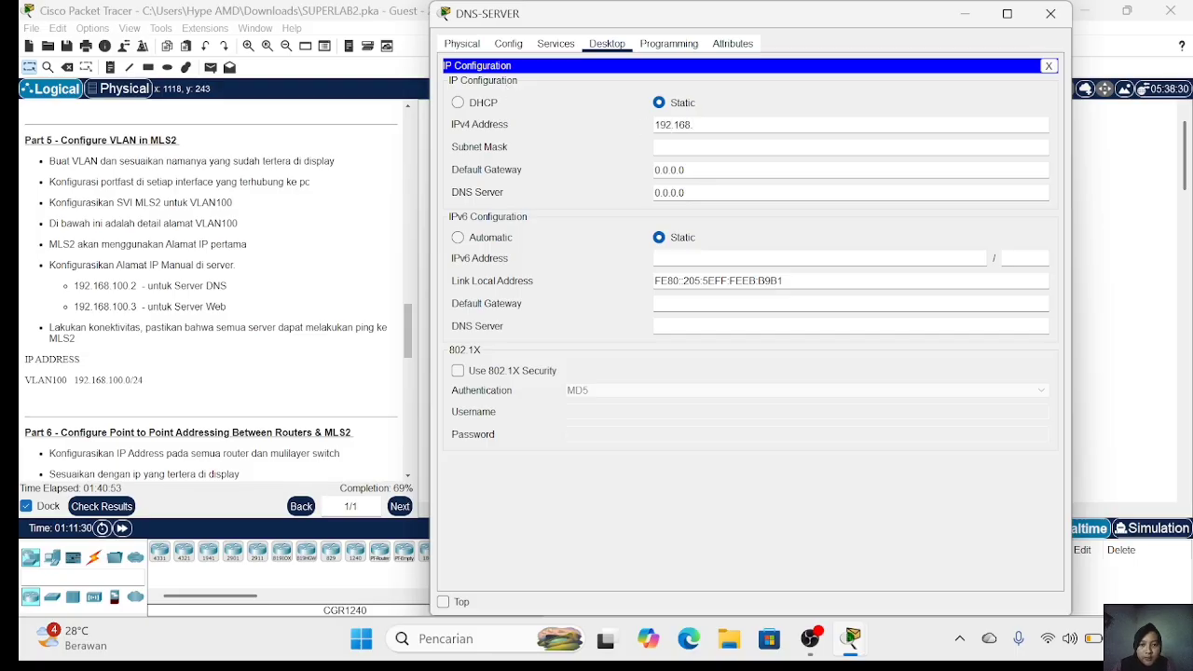
type("100.2")
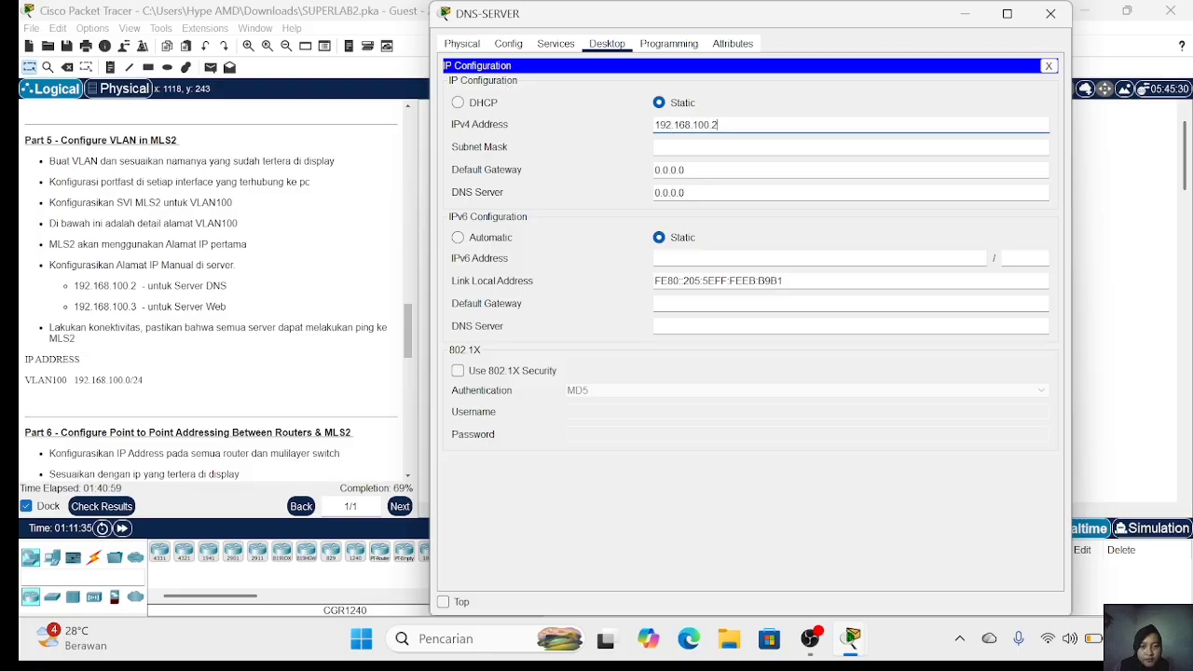
key("Tab")
Step: Set DNS-SERVER's gateway 192.168.100.1 and DNS 192.168.100.2, then open WEB-SERVER
key("BackSpace")
key("BackSpace")
key("BackSpace")
key("BackSpace")
key("BackSpace")
key("BackSpace")
key("BackSpace")
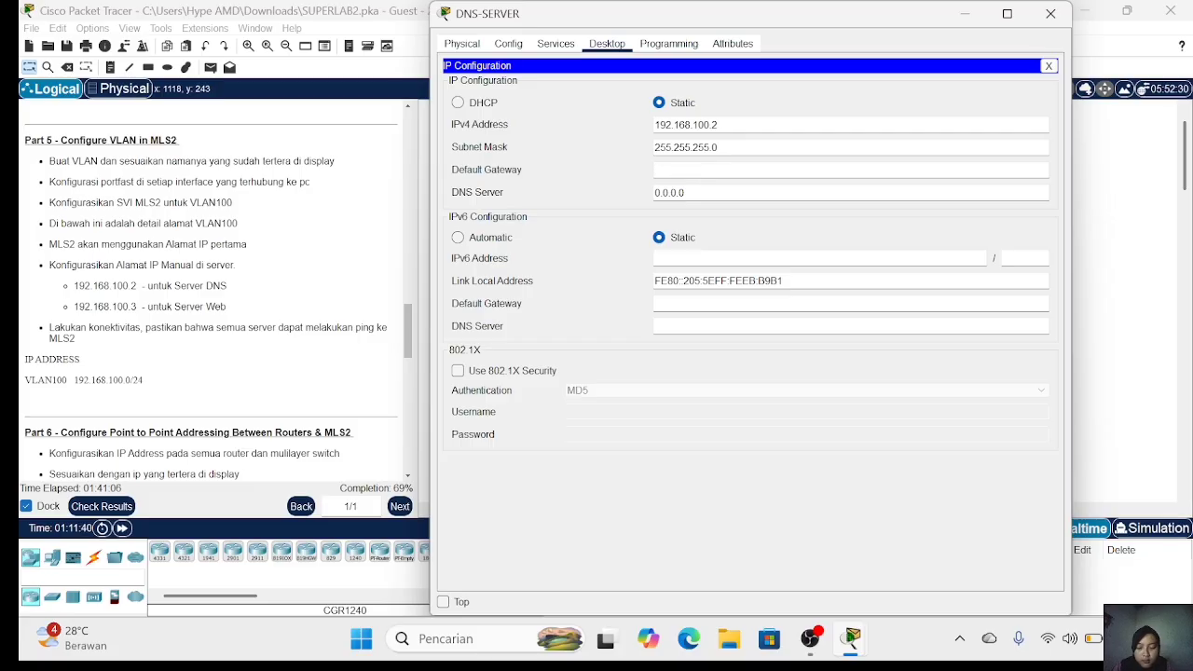
type("192.168.")
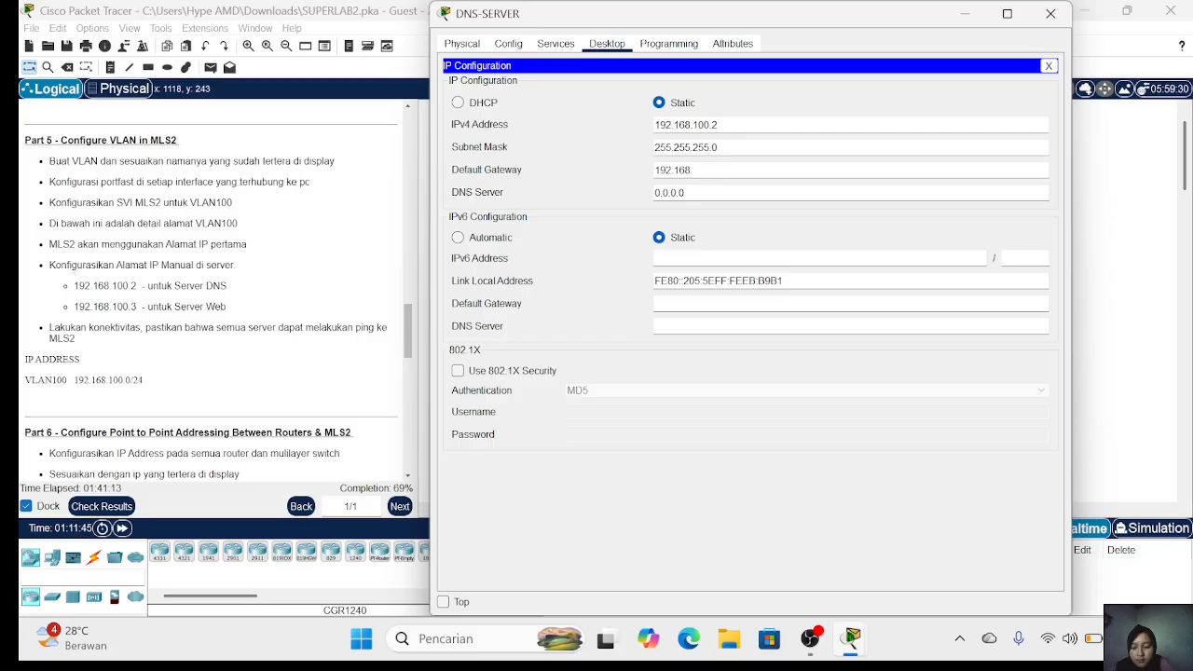
type("100.1")
left_click(718, 170)
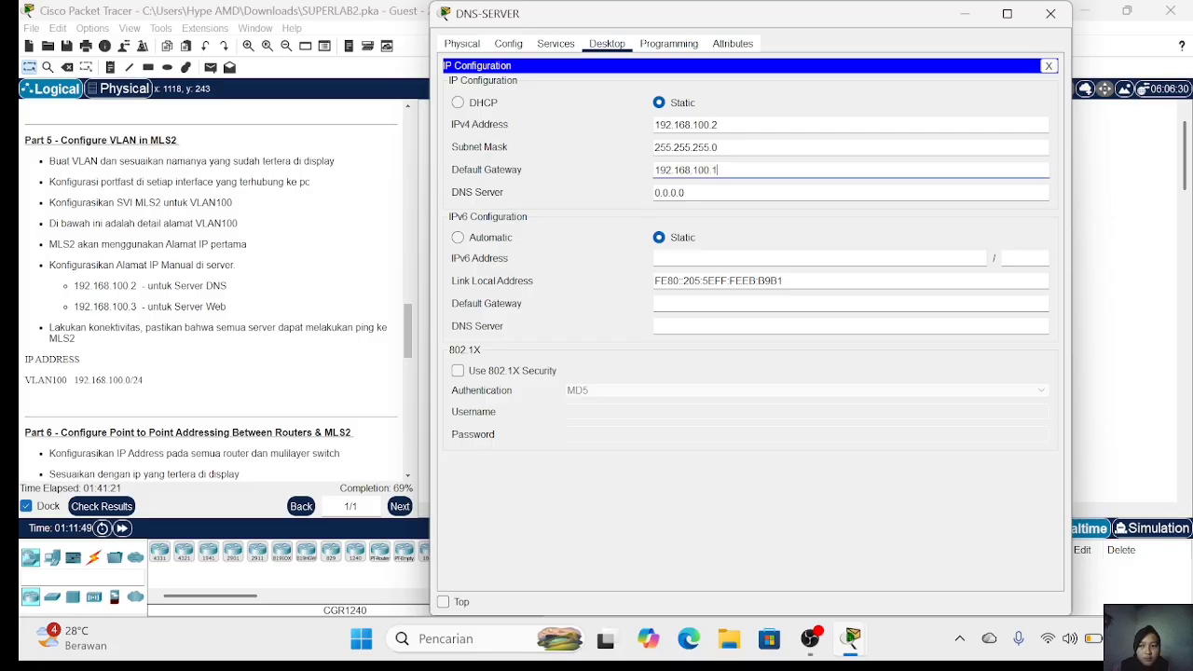
key("Tab")
key("ctrl+a")
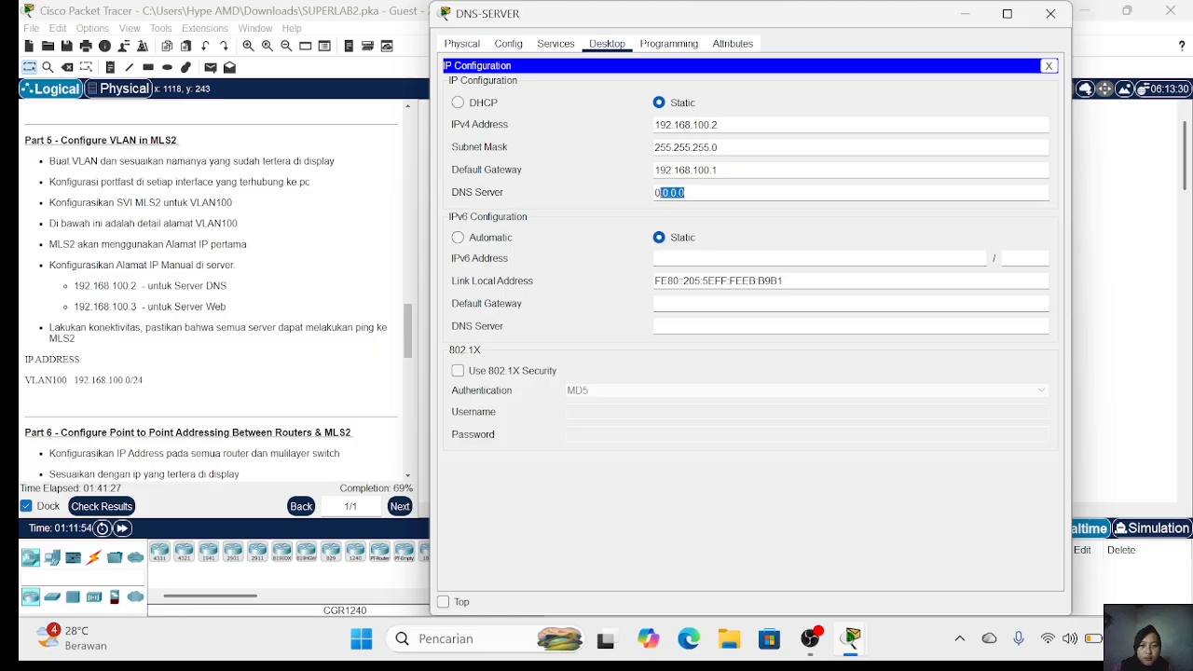
key("BackSpace")
type("192.168")
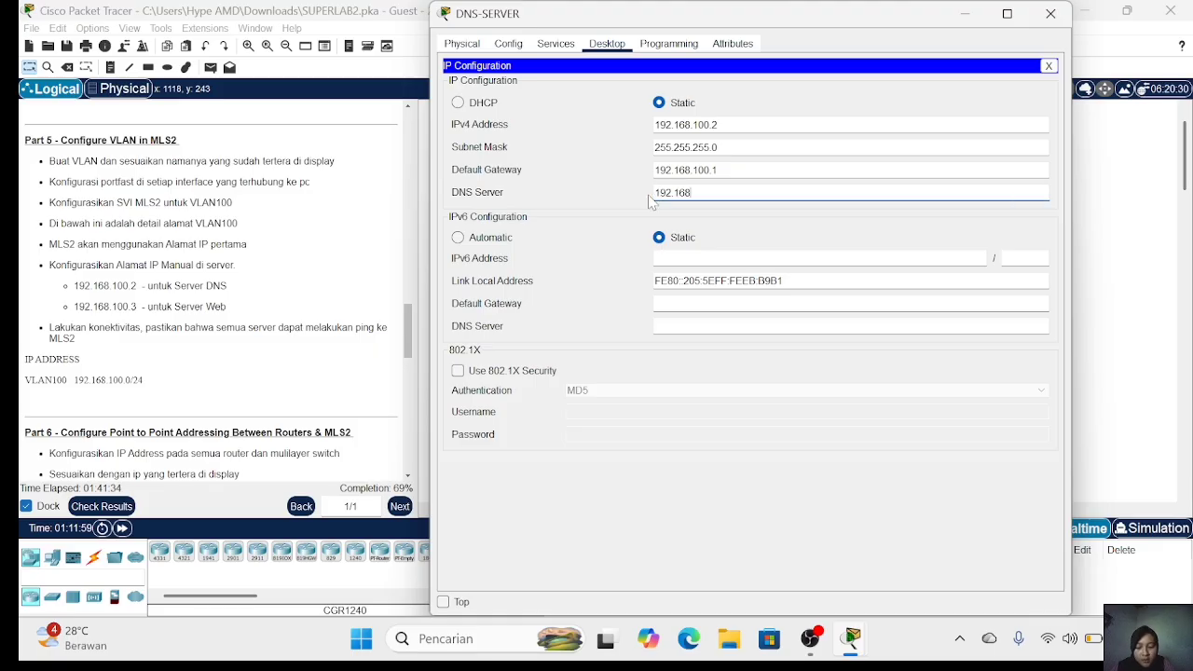
type(".100.2")
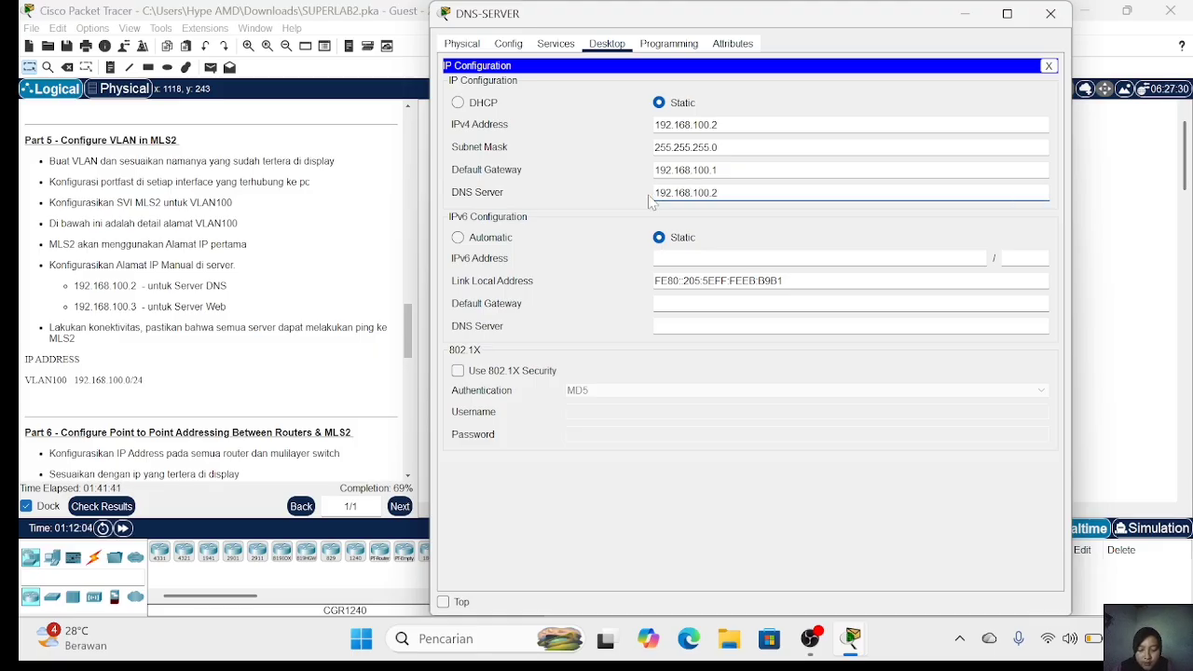
left_click(1051, 13)
left_click(1004, 275)
Step: Set WEB-SERVER to 192.168.100.3/24, gateway 192.168.100.1, DNS 192.168.100.2, and close it
left_click(555, 156)
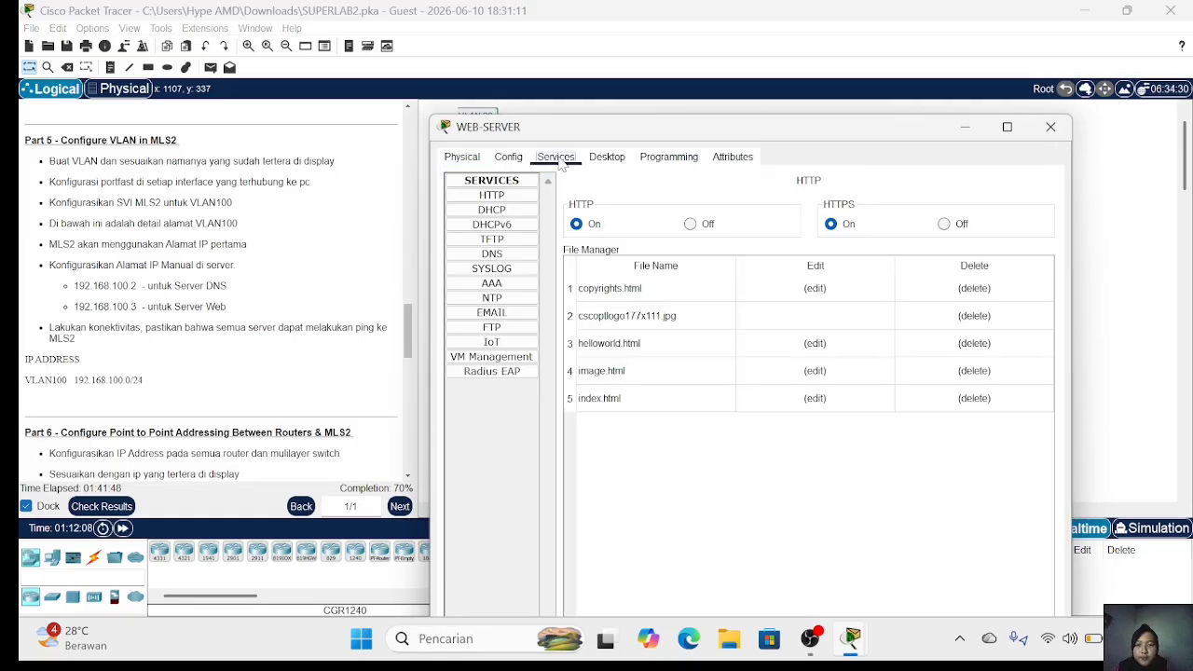
left_click(606, 157)
left_click(493, 207)
left_click(745, 238)
type("192.168")
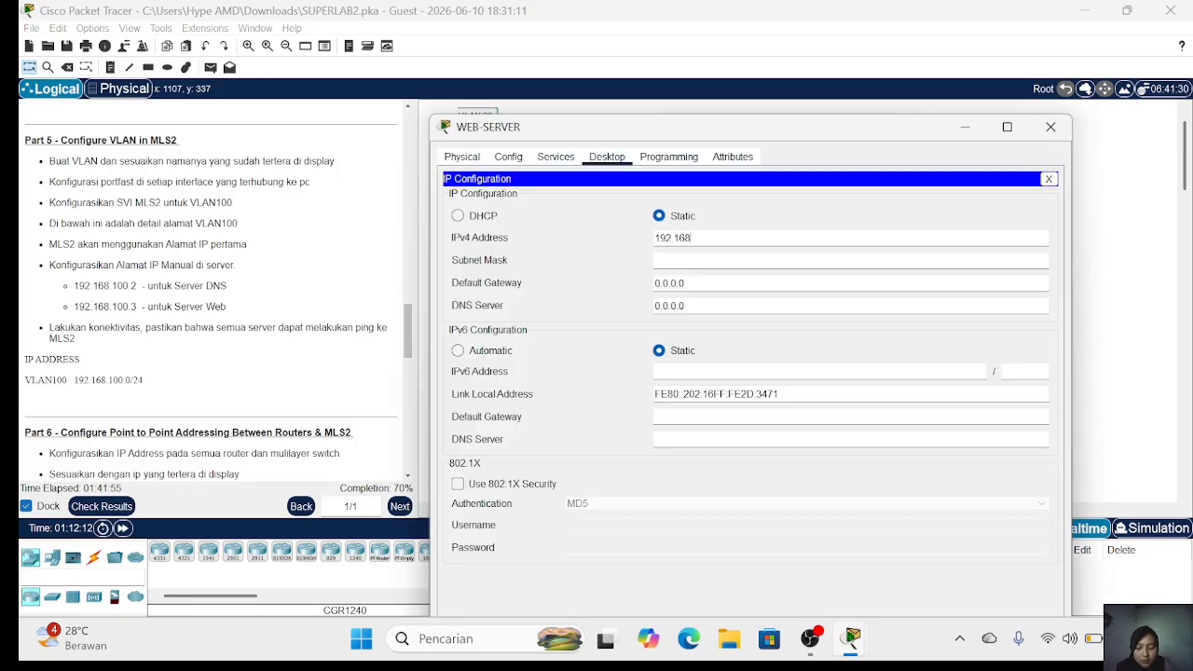
type(".100.3")
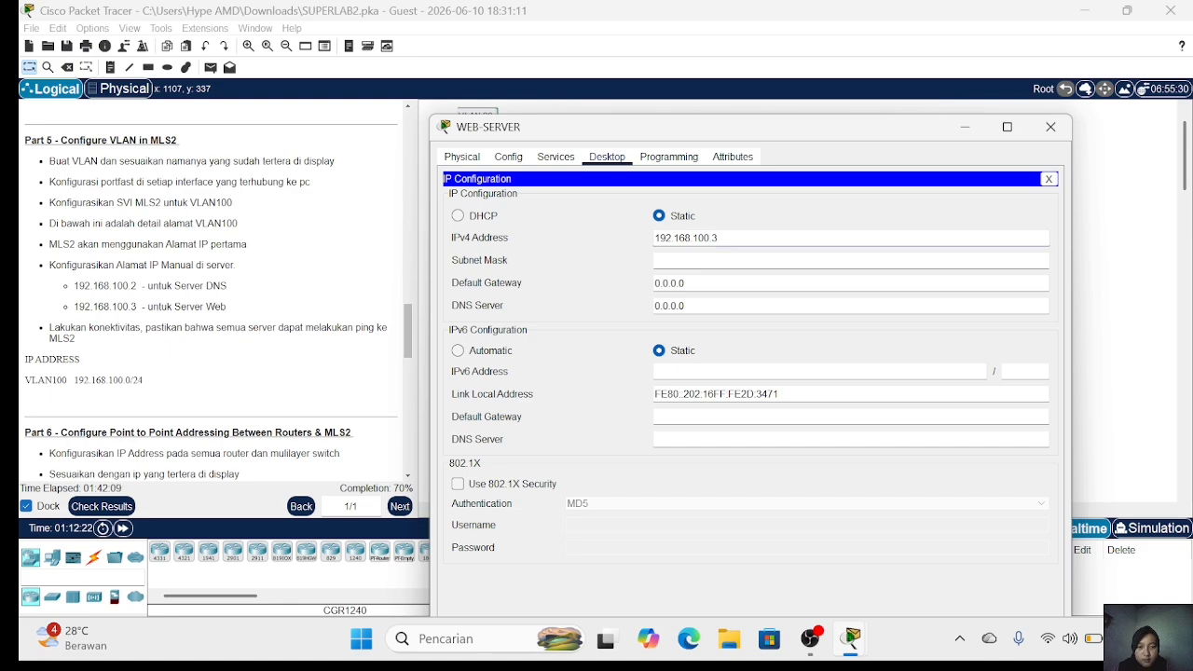
key("Tab")
key("Tab")
type("192.168.100.")
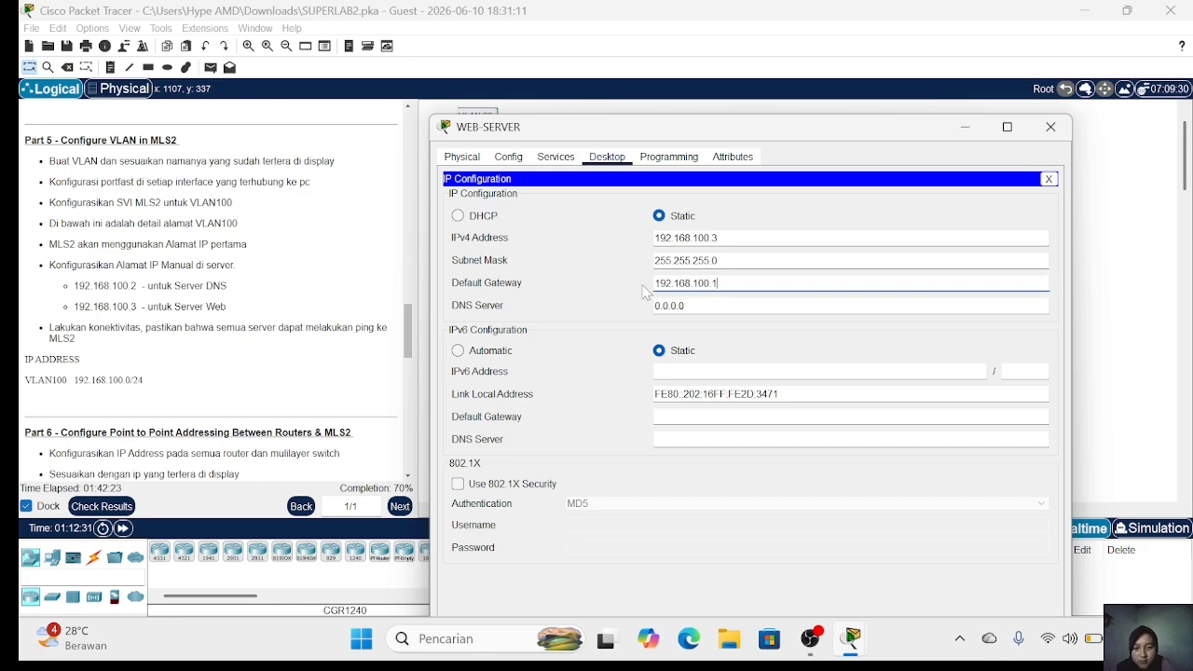
type("1")
key("Tab")
key("BackSpace")
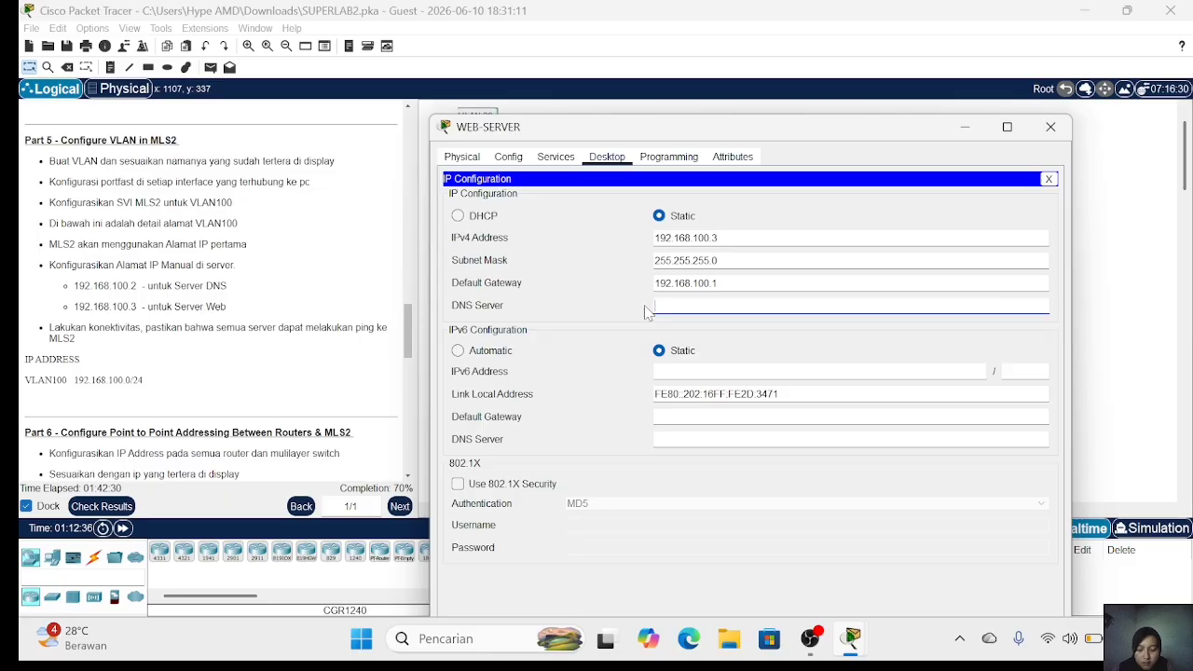
type("192.168.")
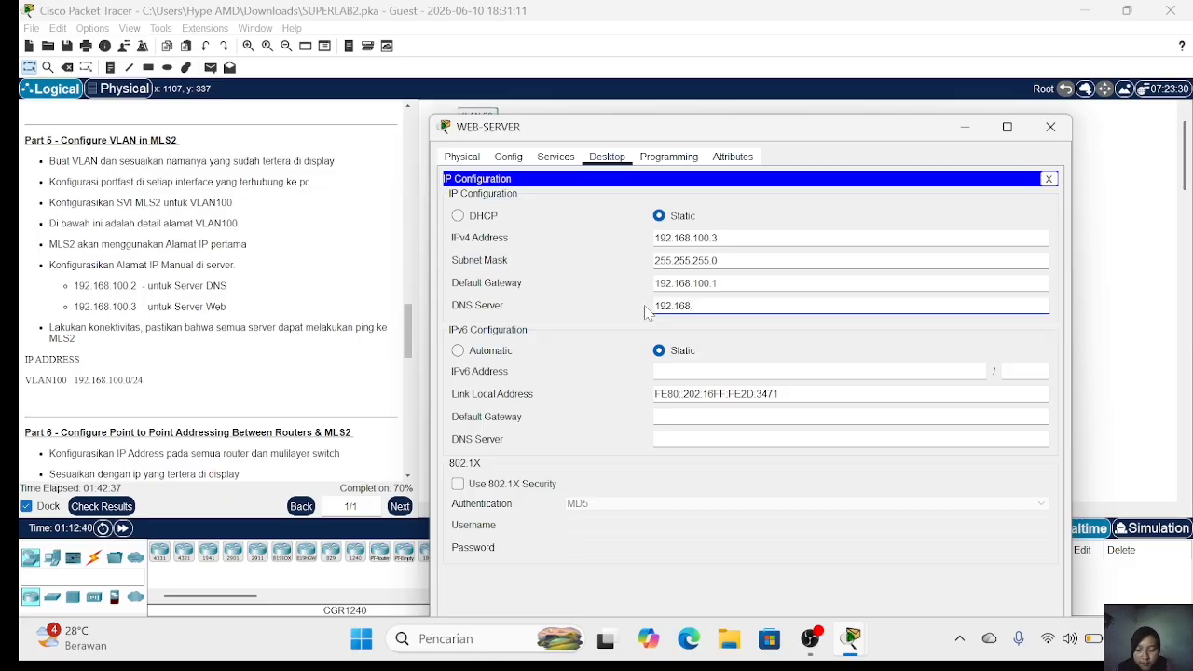
type("100.2")
left_click(1050, 126)
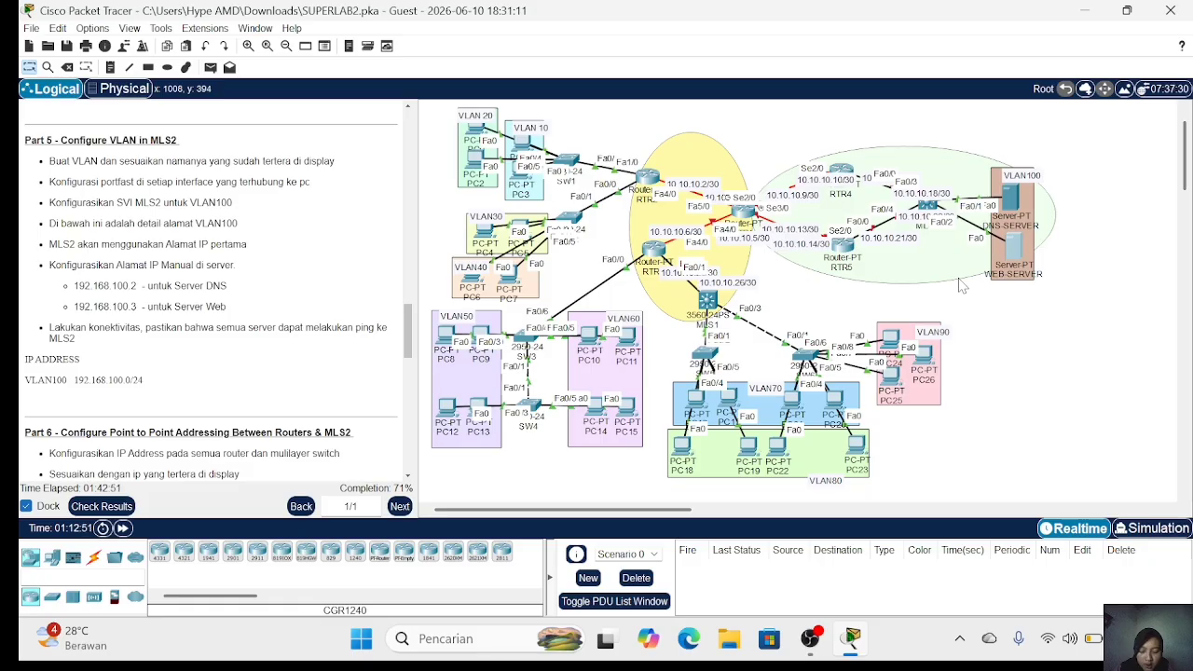
Step: Ping gateway 192.168.100.1 from WEB-SERVER's command prompt
left_click(1013, 249)
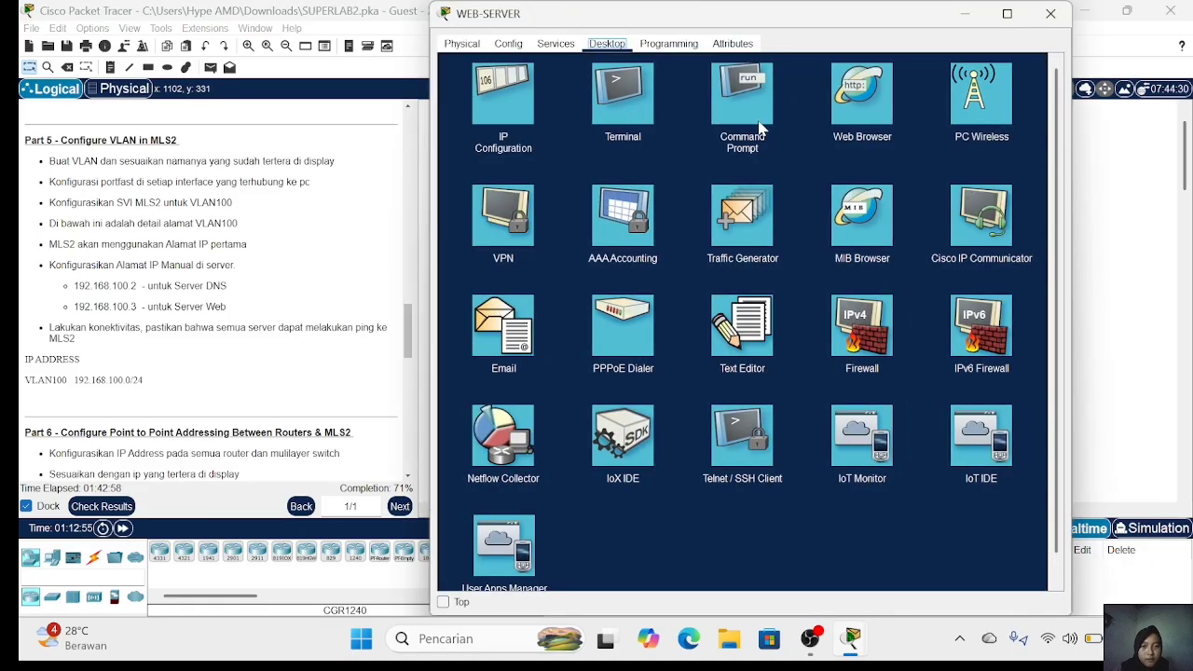
left_click(753, 112)
type("ping 192.168.")
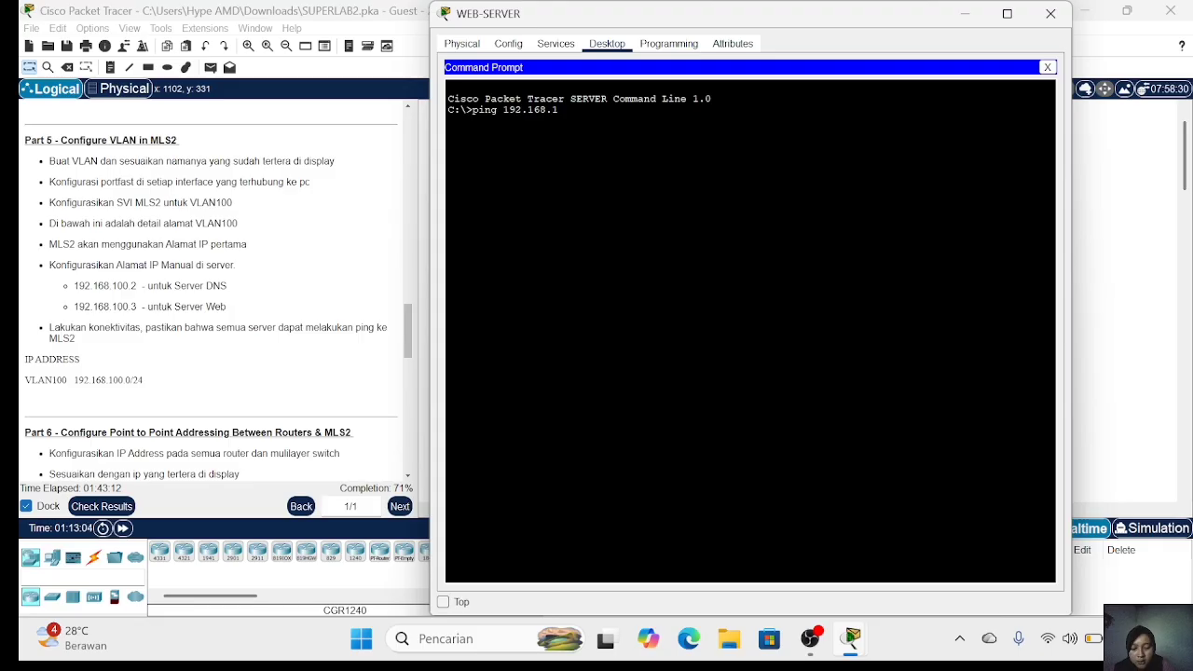
type("100.1")
key("Return")
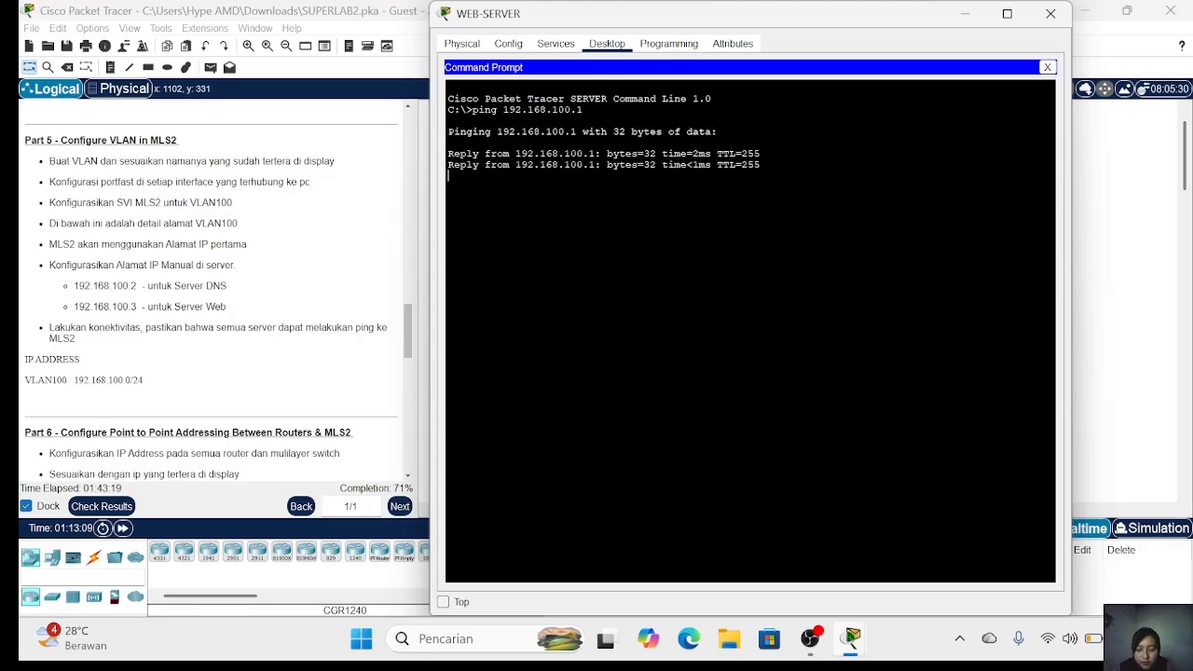
left_click(1050, 13)
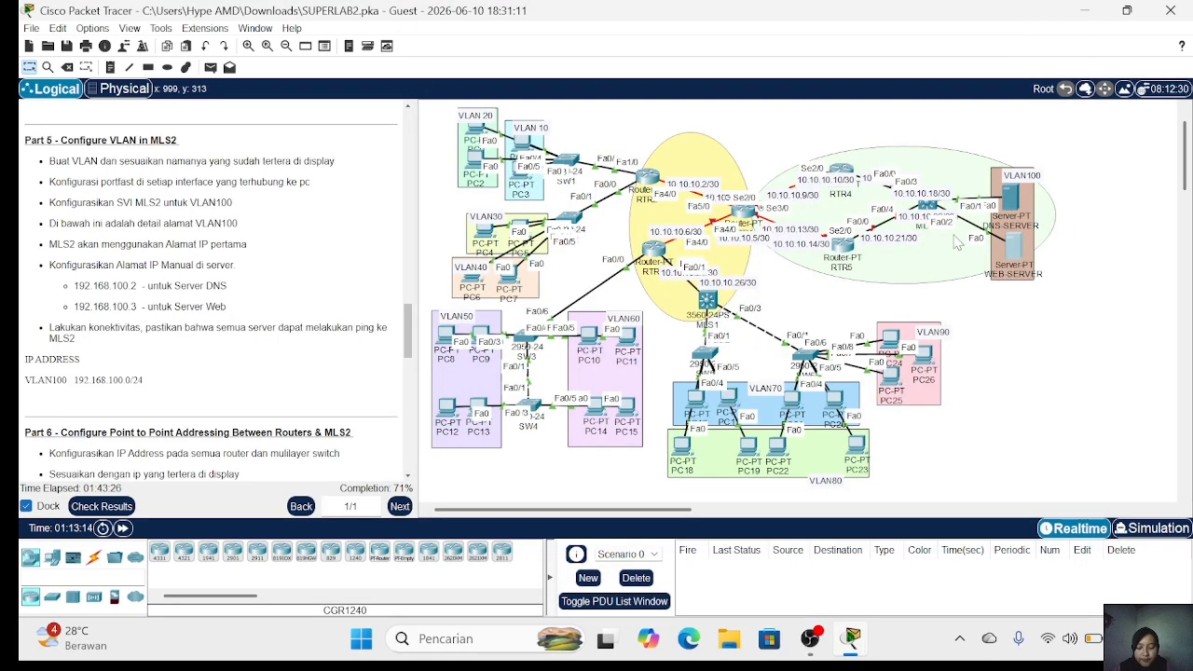
Step: Ping 192.168.100.1 from DNS-SERVER's command prompt
left_click(1014, 198)
left_click(751, 186)
type("pi")
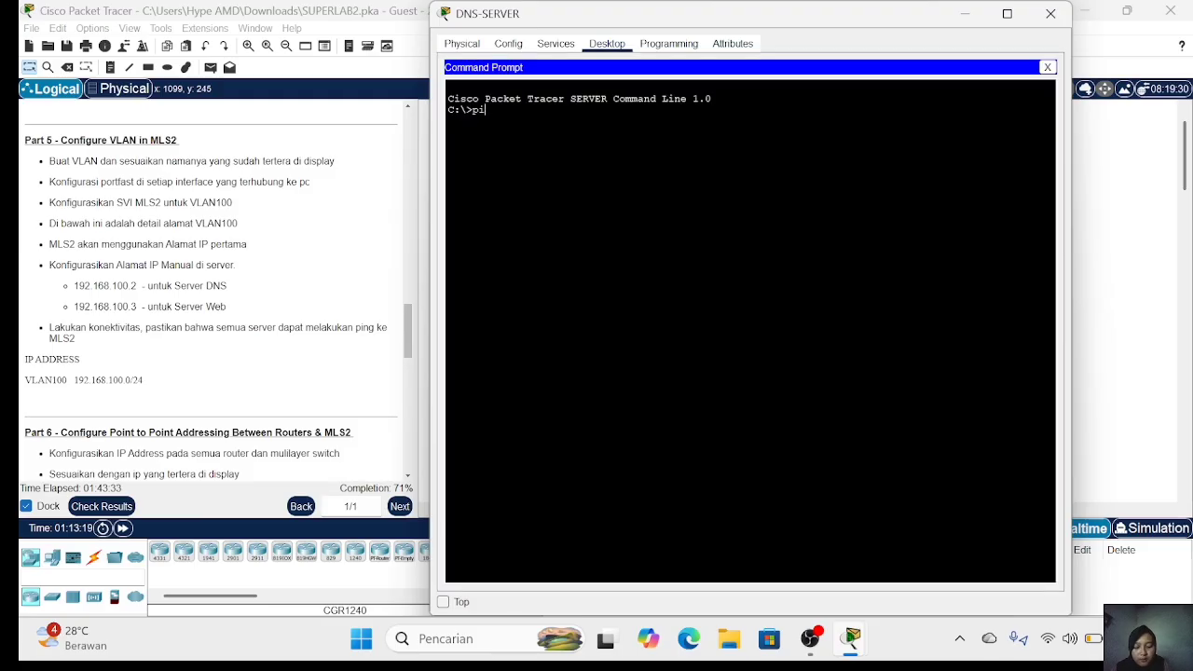
type("ng 1")
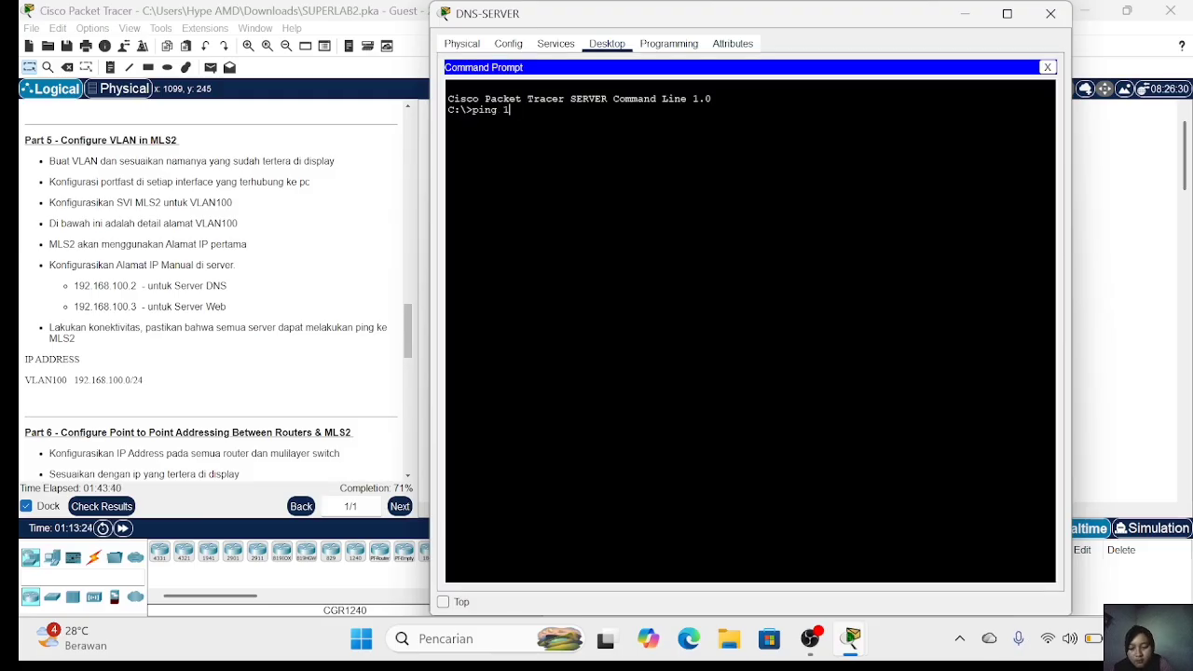
type("92.168.100.")
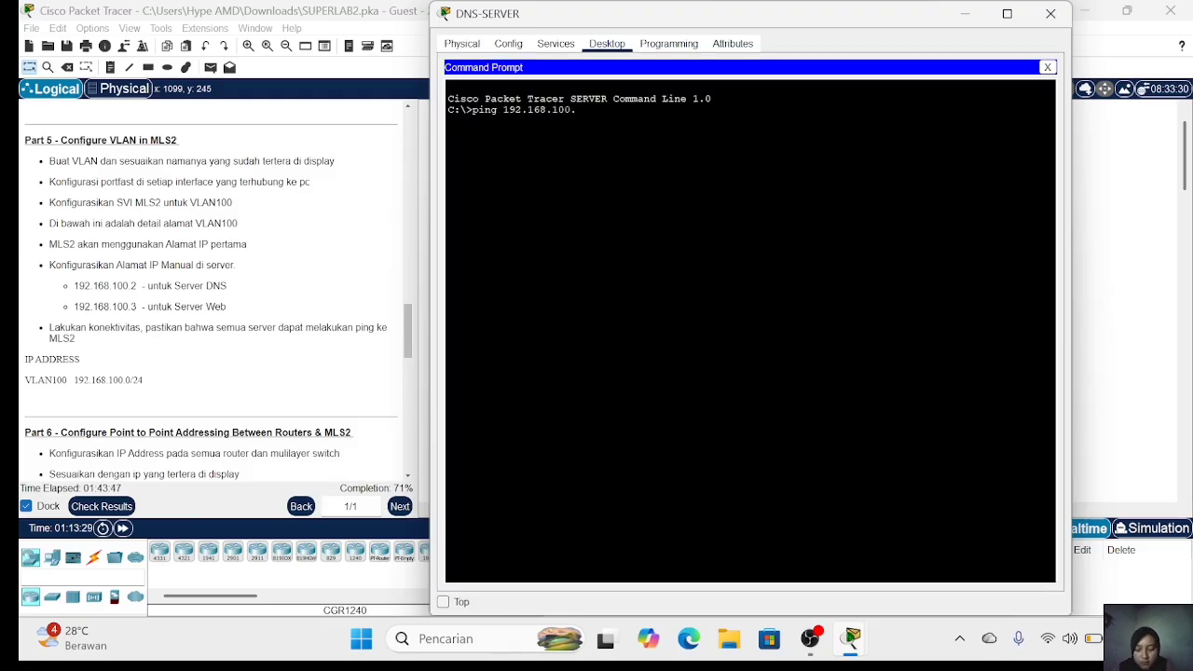
type("1")
key("Return")
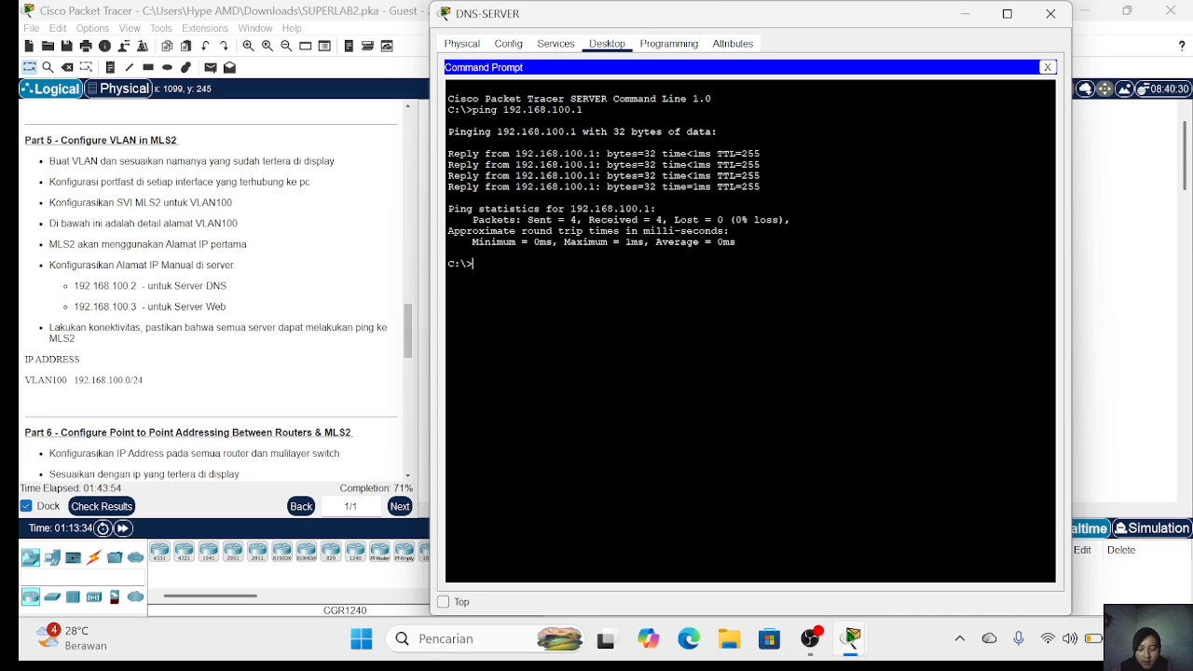
Step: Close the DNS server window and scroll the instructions down toward Part 7
left_click(1050, 13)
scroll(229, 238, "down", 5)
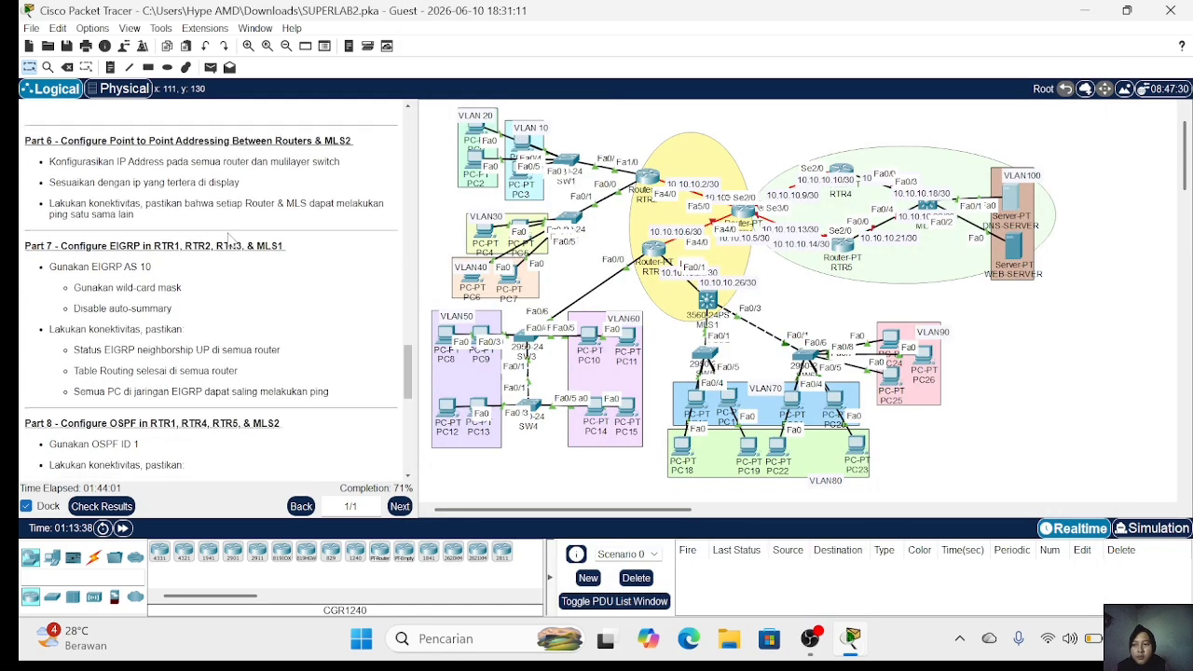
scroll(230, 239, "down", 1)
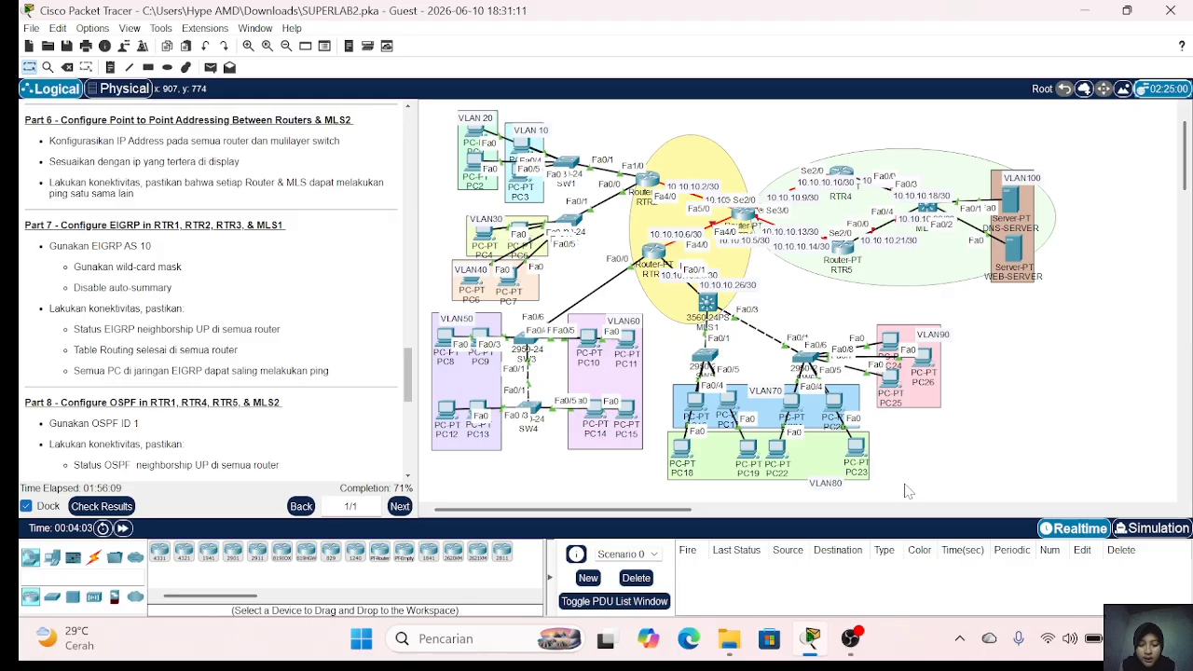
Step: On MLS2's command line, enter privileged and global configuration mode
left_click(927, 207)
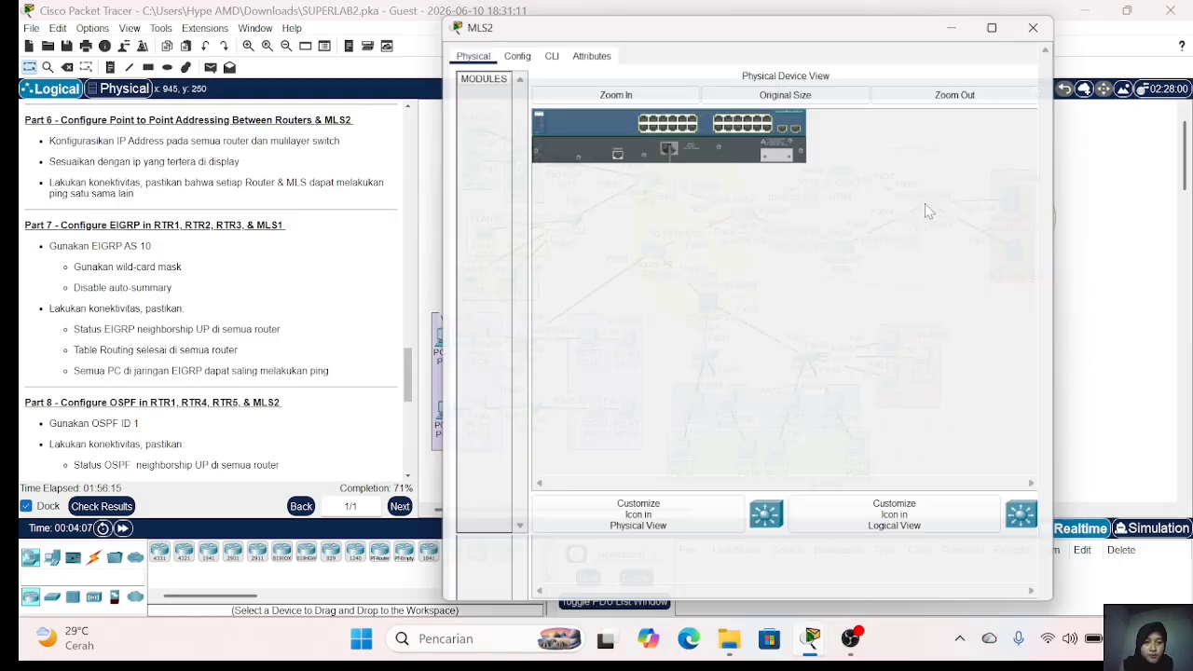
left_click(545, 44)
key("Return")
type("en")
key("Return")
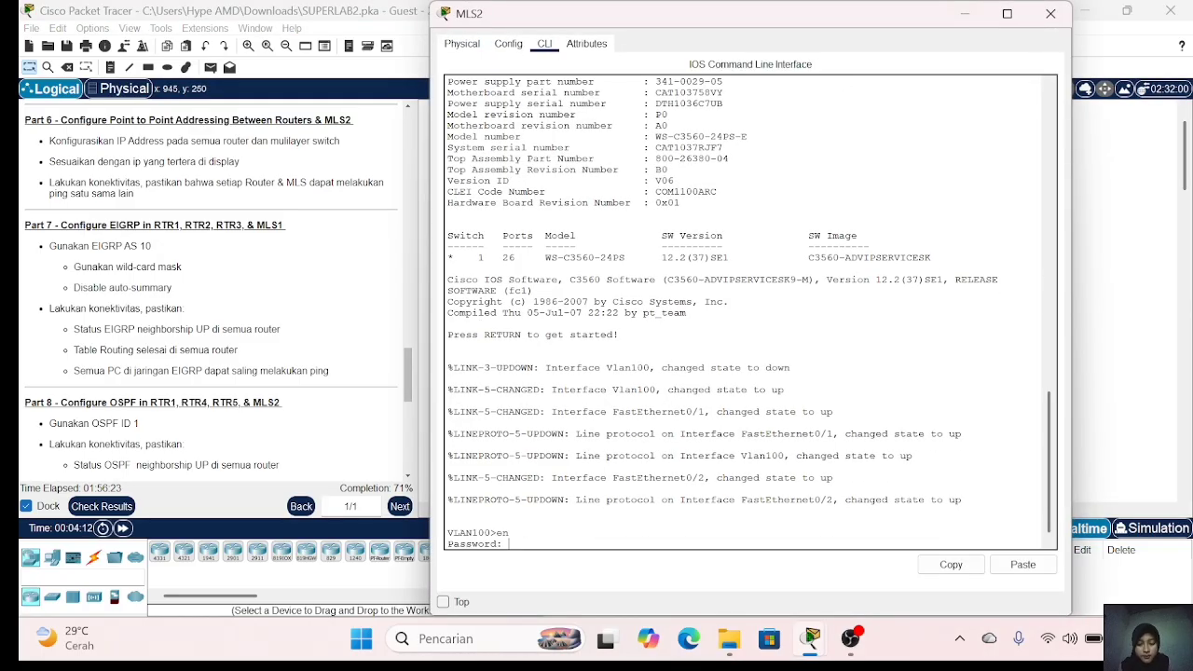
key("Return")
type("conf t")
key("Return")
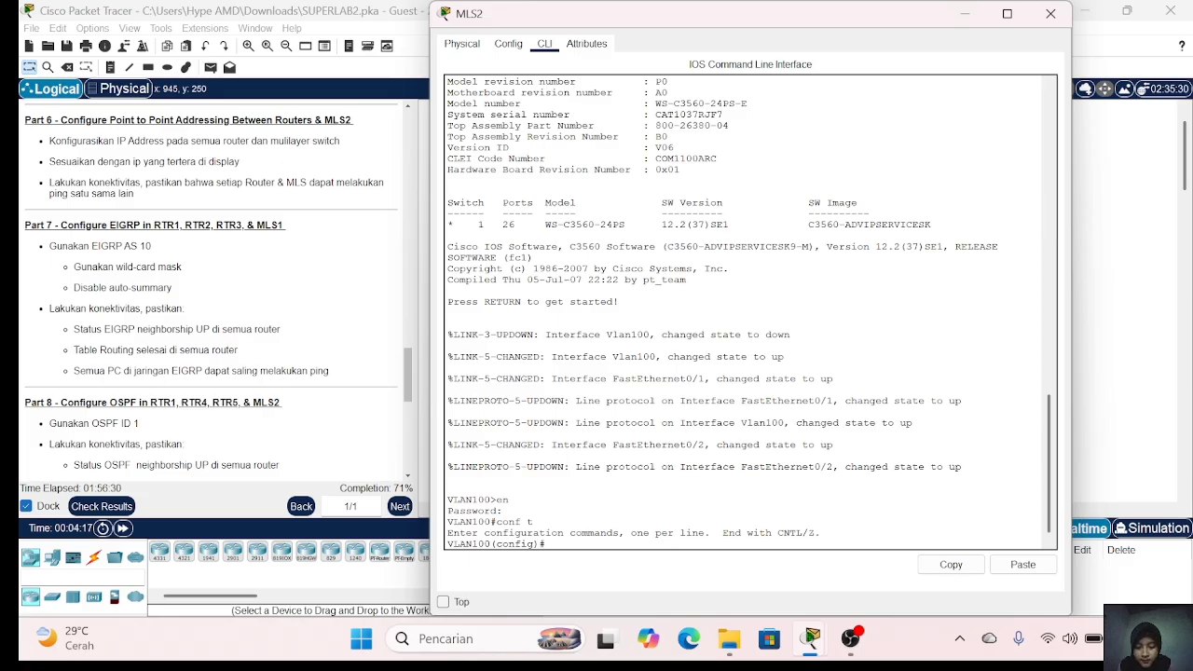
Step: Make Fa0/3 an enabled routed port with 10.10.10.10 255.255.255.252
type("int fa0/3")
key("Return")
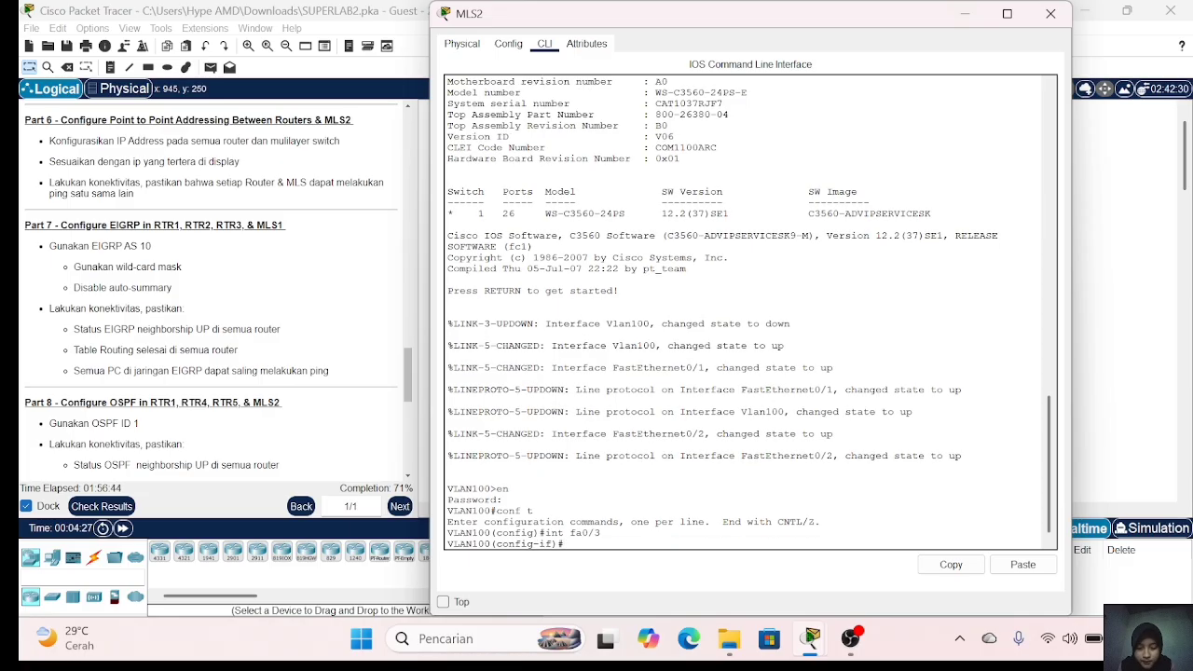
type("no sw")
key("Return")
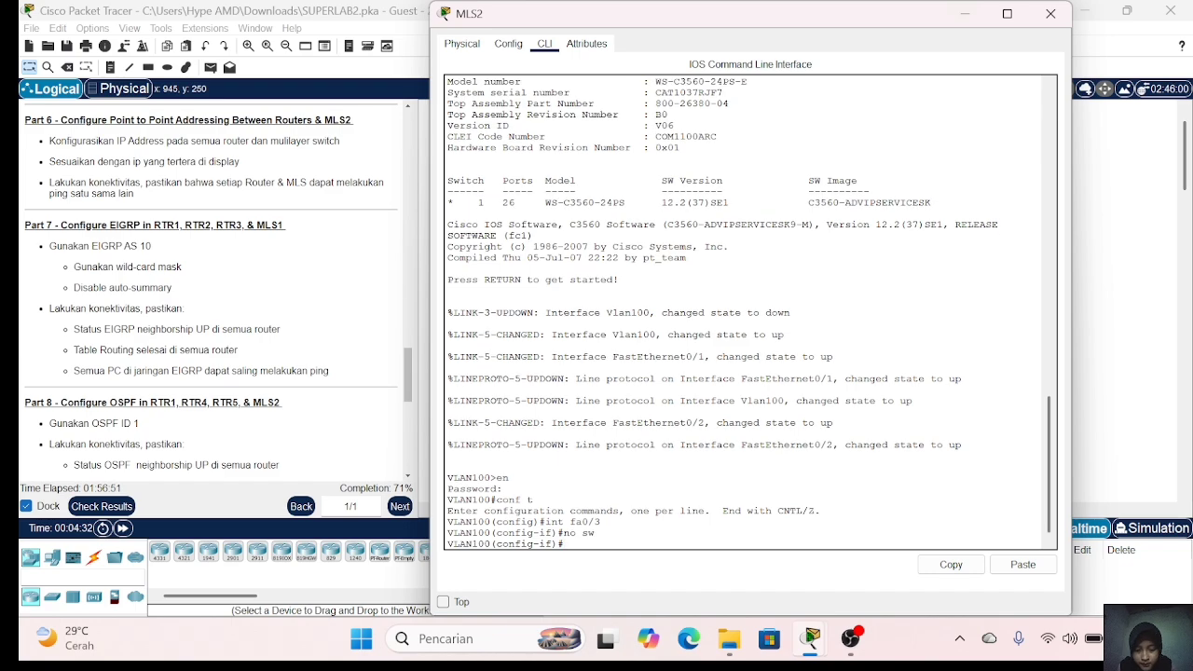
type("d 10.10.10.")
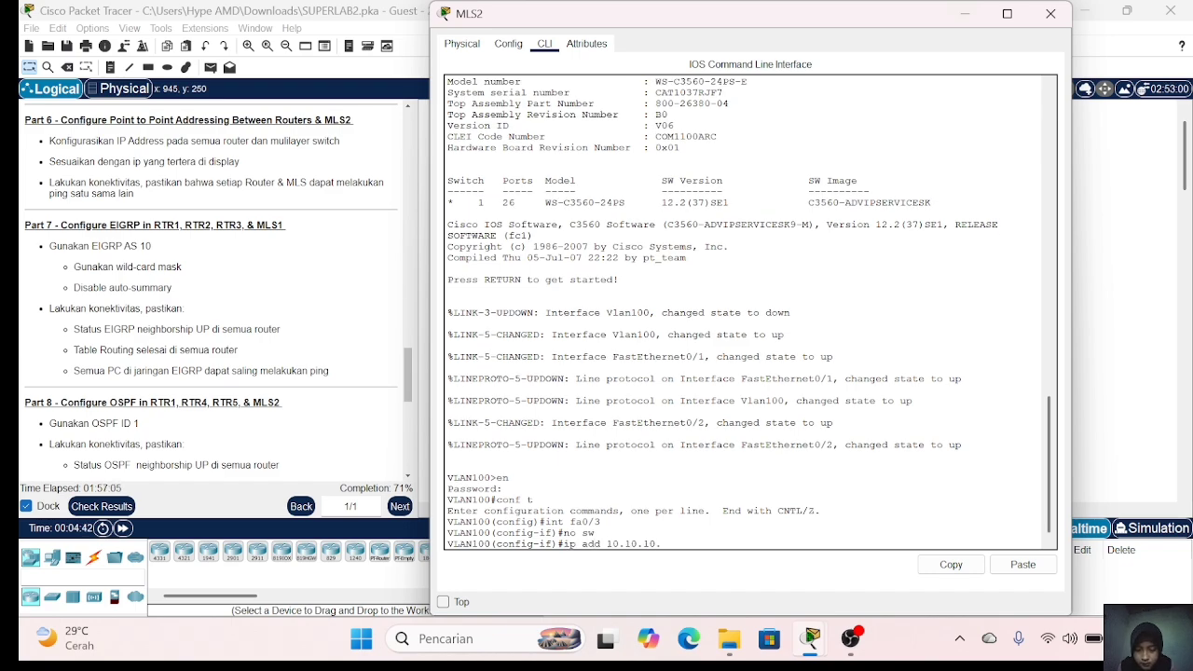
type("10 2")
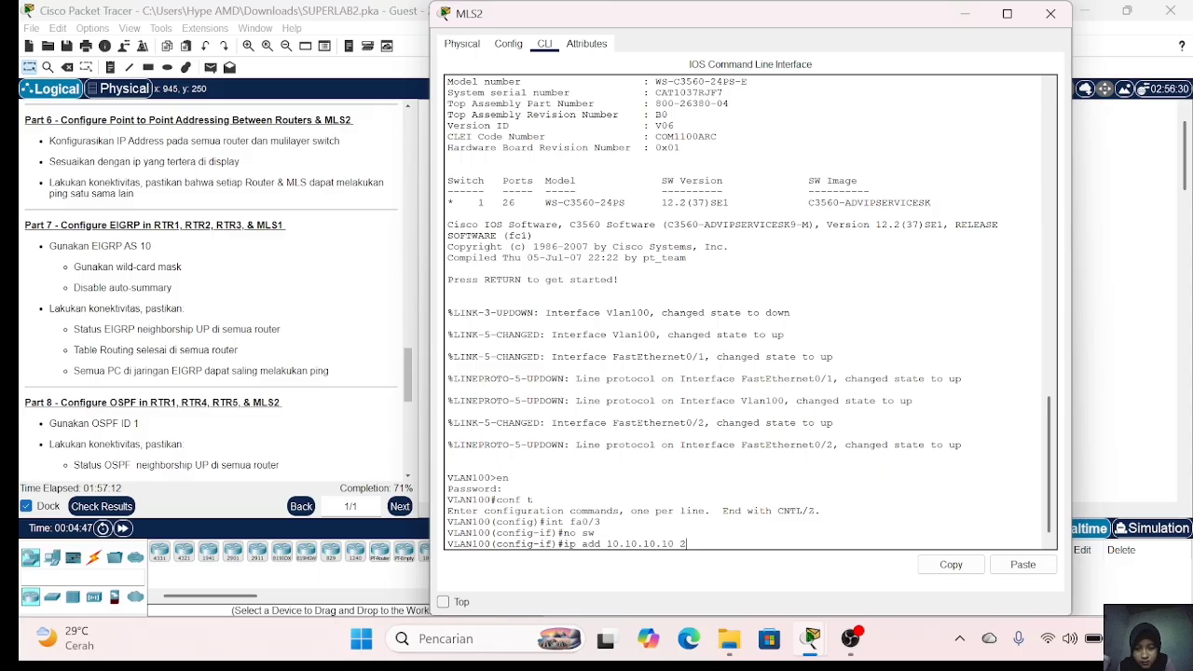
type("55.255.255.0")
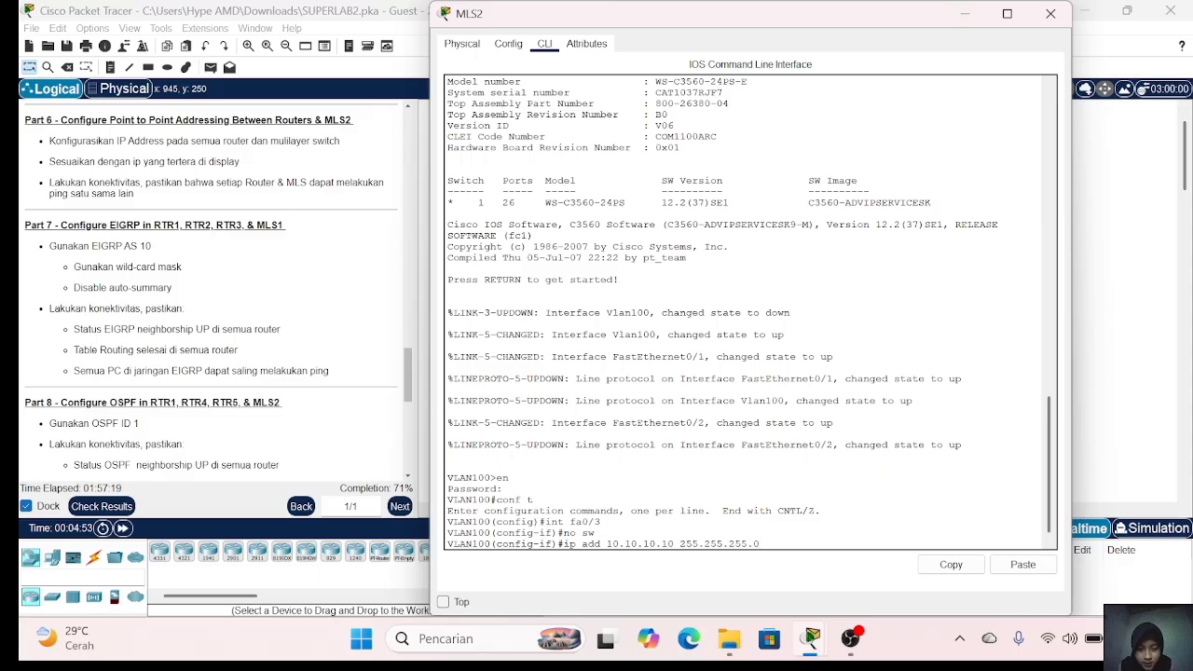
key("BackSpace")
type("252")
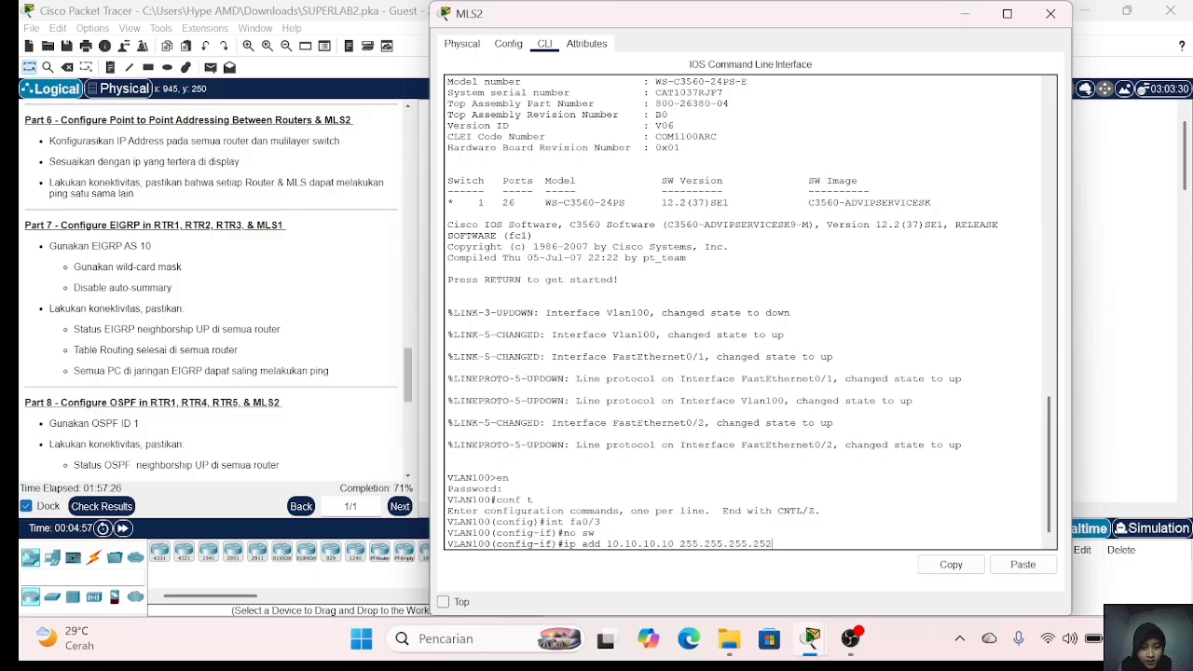
key("Return")
type("no sh")
key("Return")
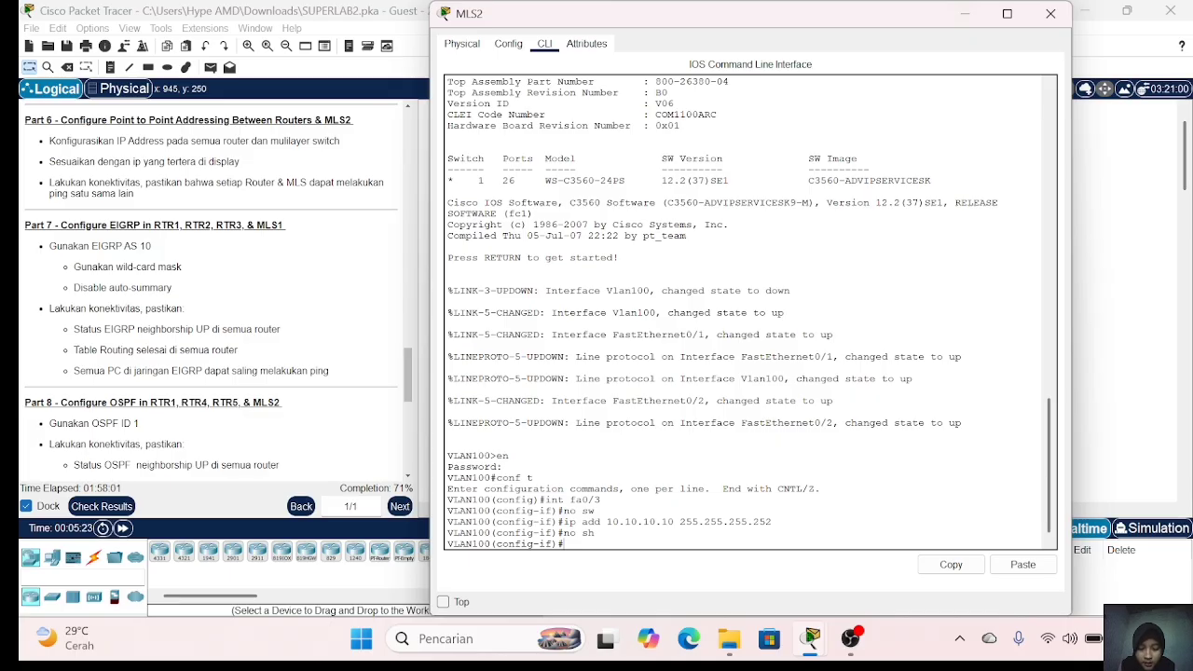
type("ex")
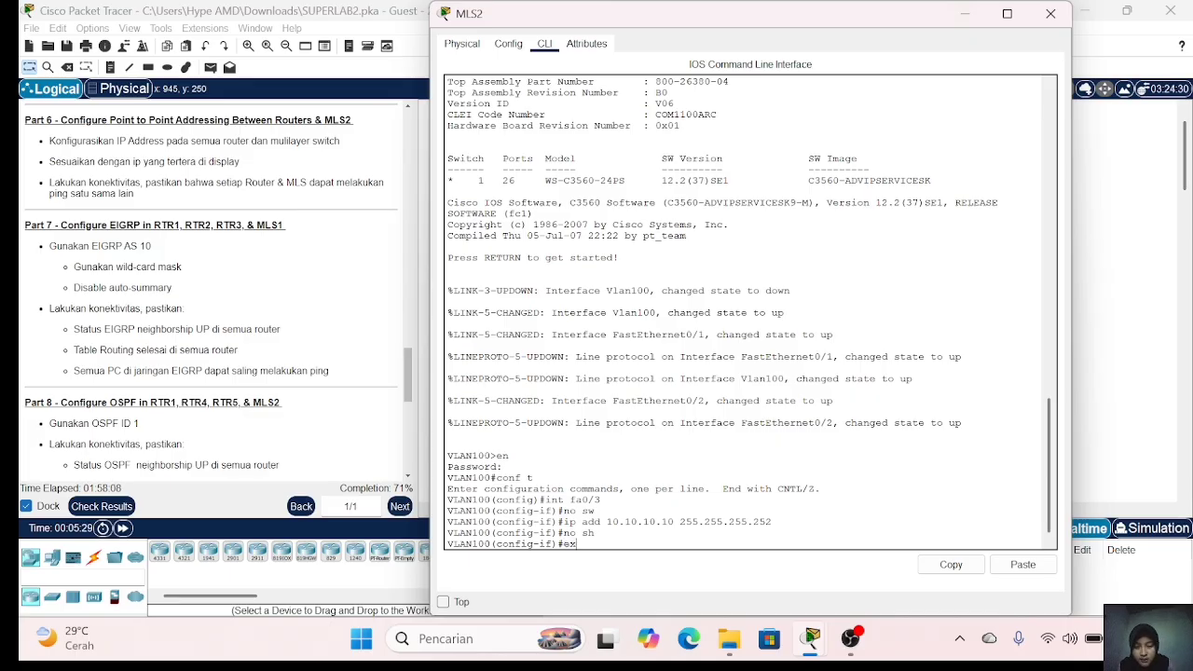
key("Return")
Step: Make Fa0/4 an enabled routed port with 10.10.10.1/30, then close MLS2
type("int fa0/4")
key("Return")
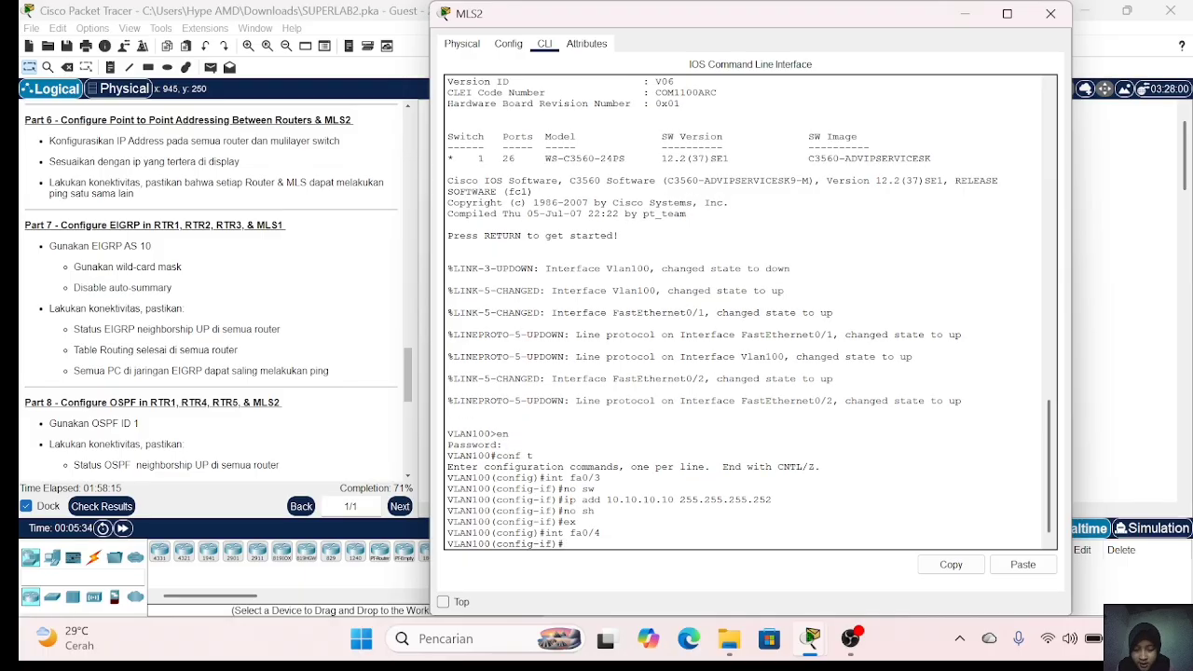
type("no sw")
key("Return")
type("ip add ")
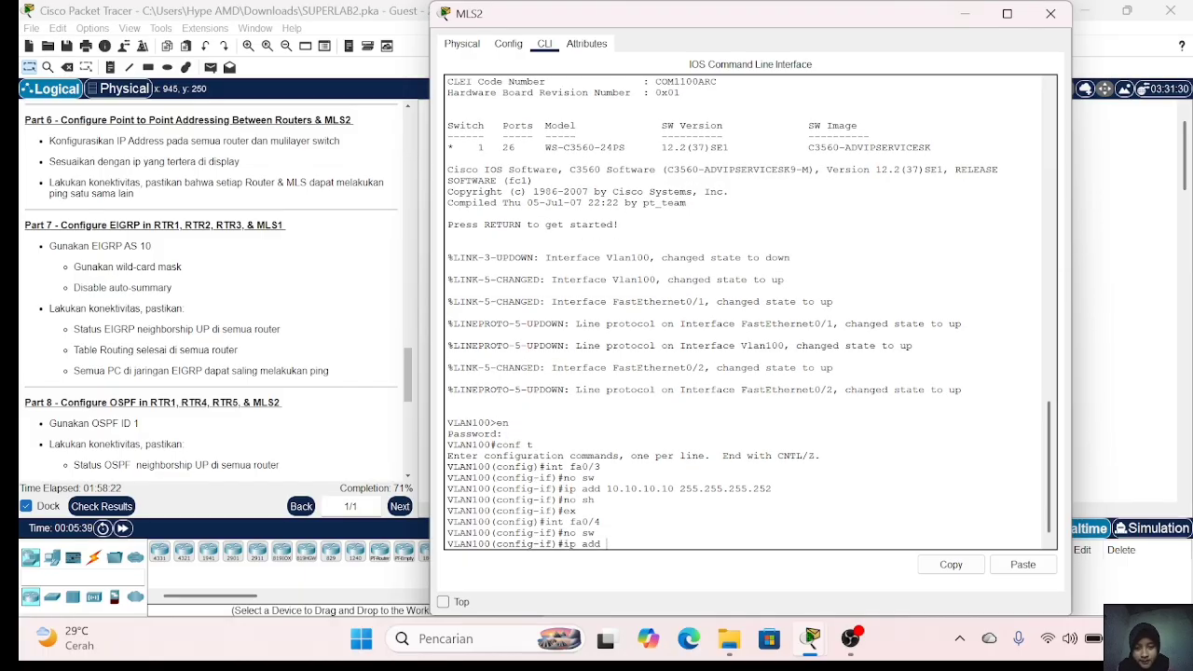
type("10.10.10.1")
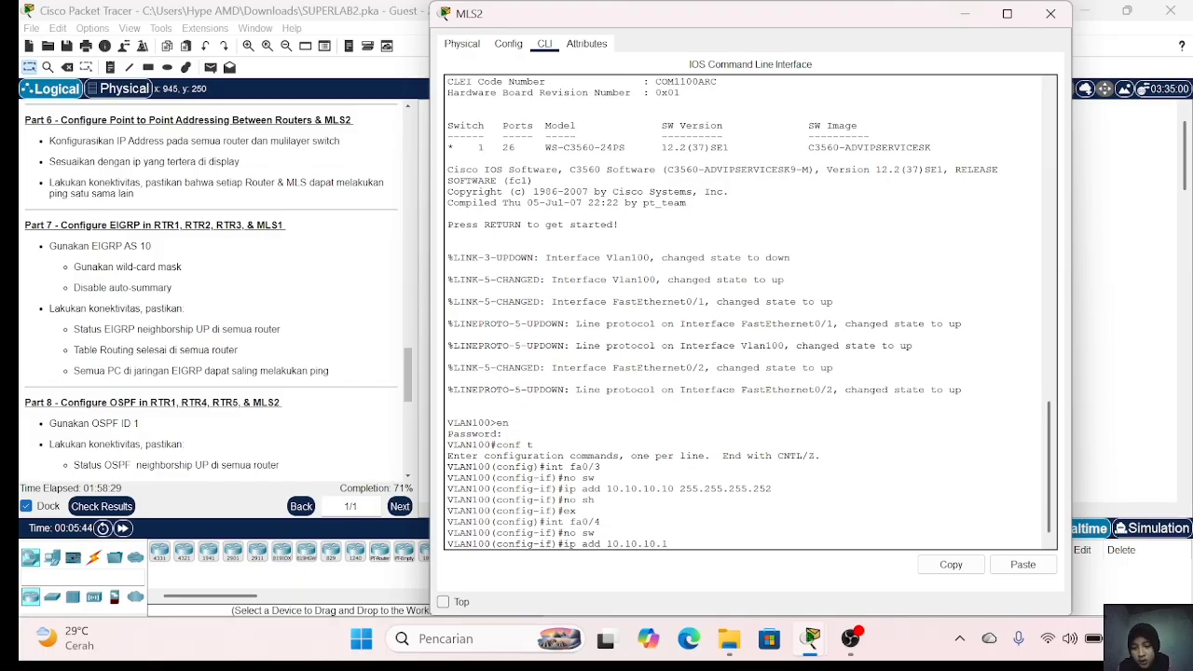
type(" 255.255.255.252")
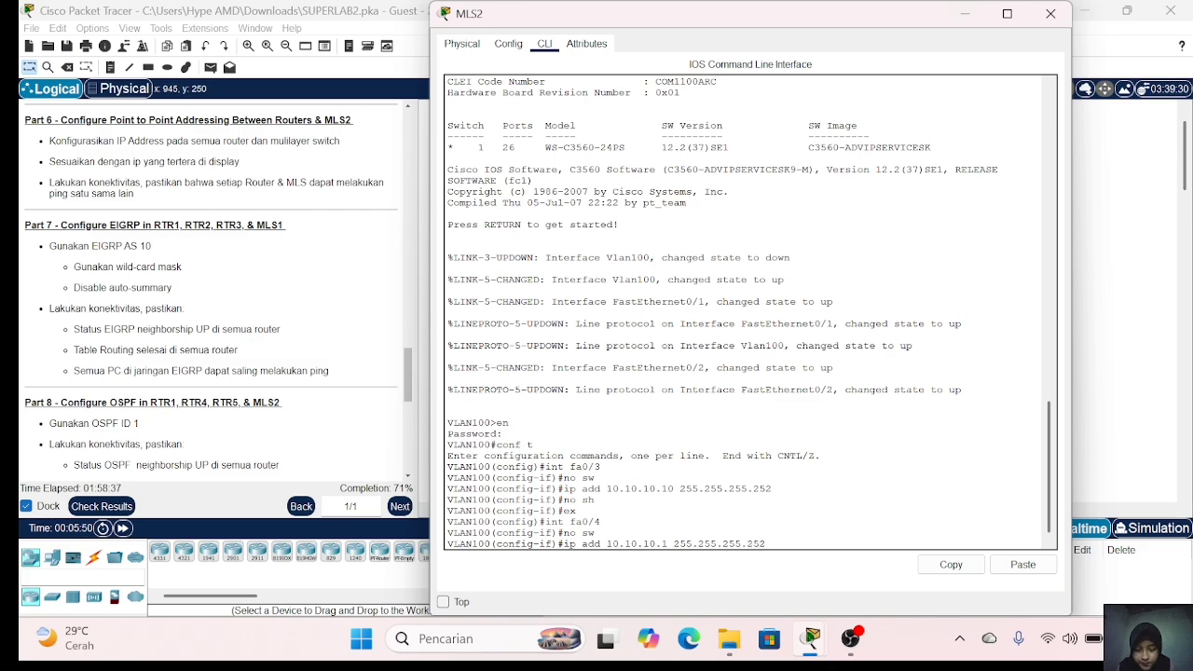
key("Return")
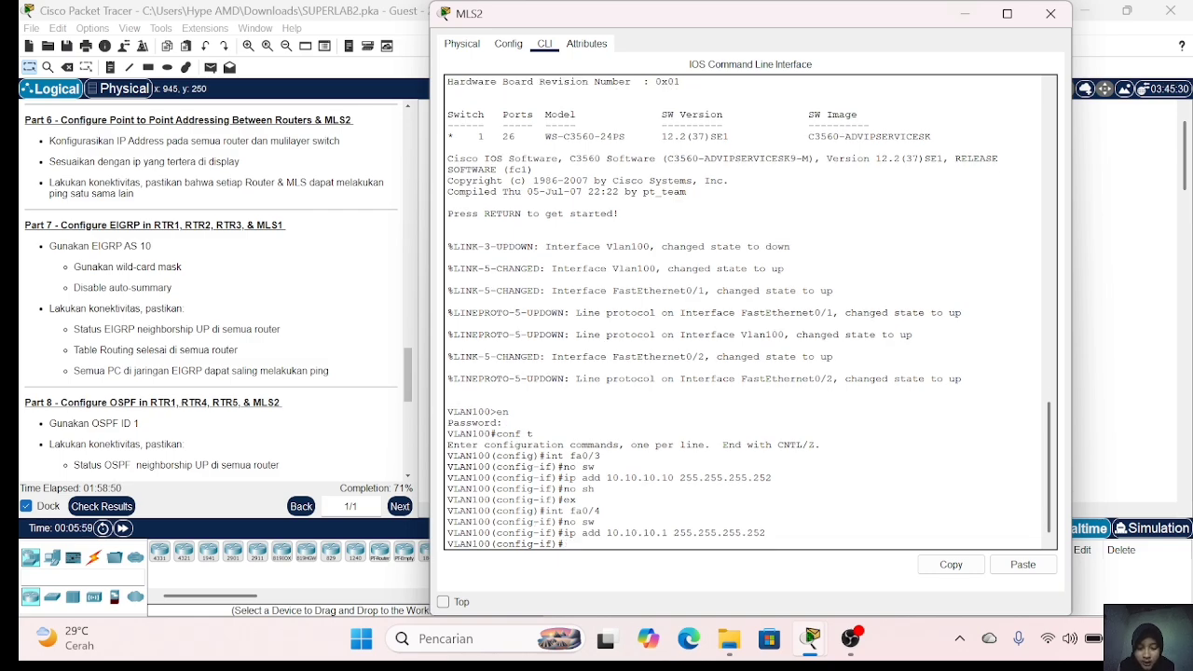
type("no sh")
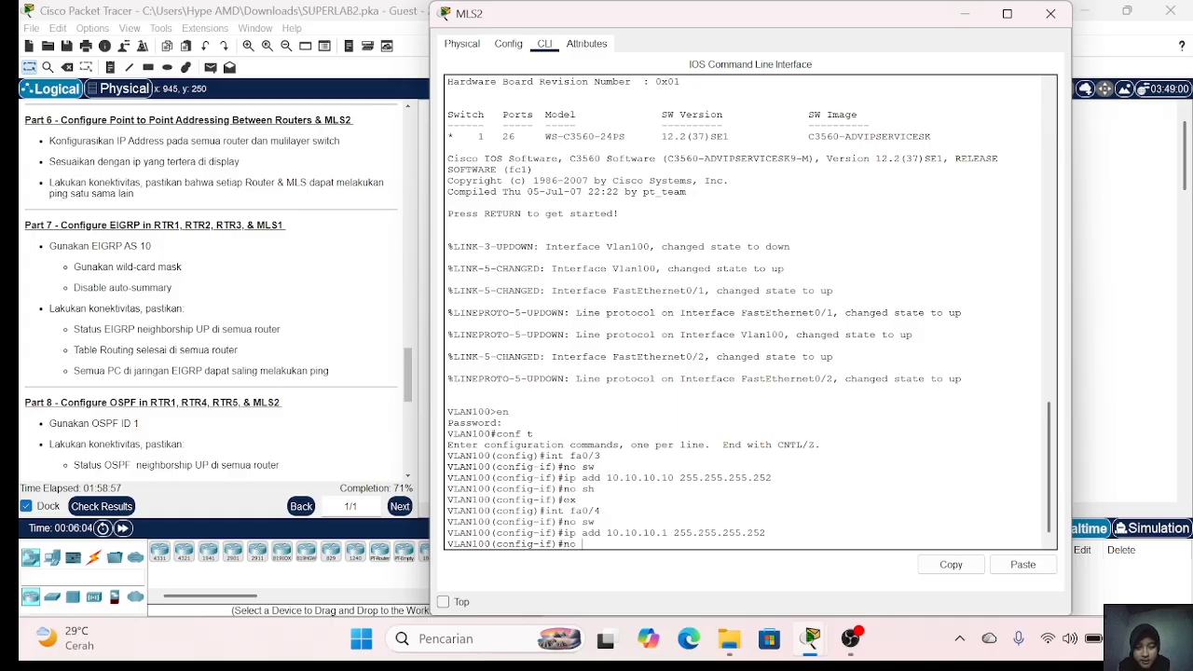
key("Return")
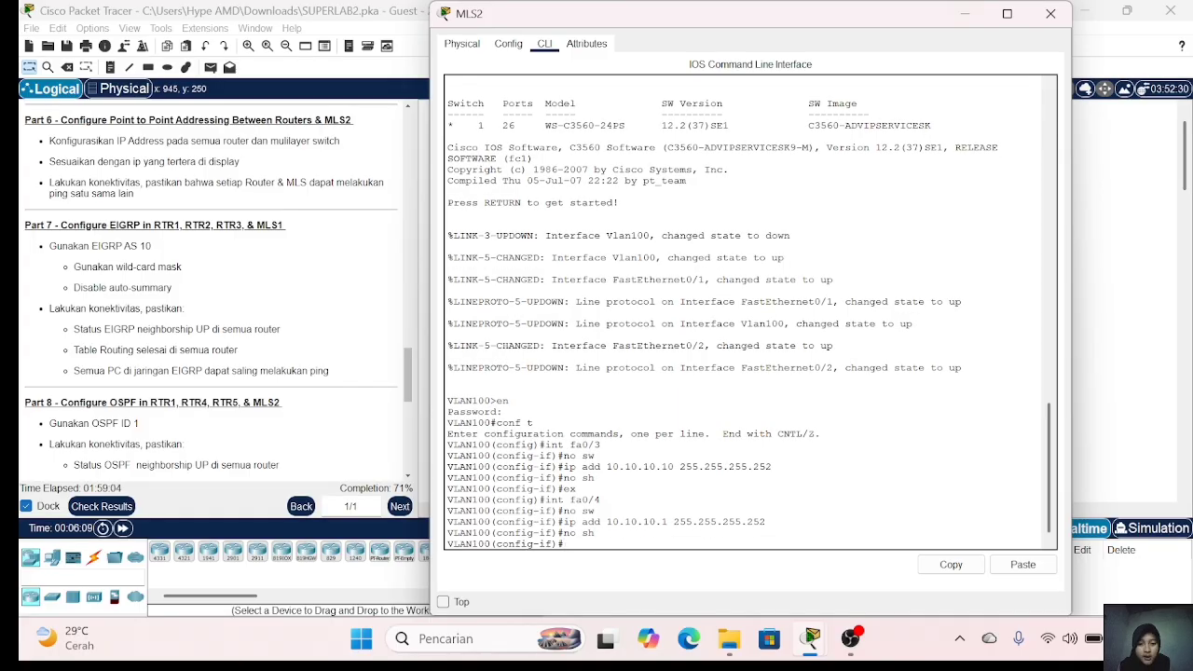
left_click(1050, 13)
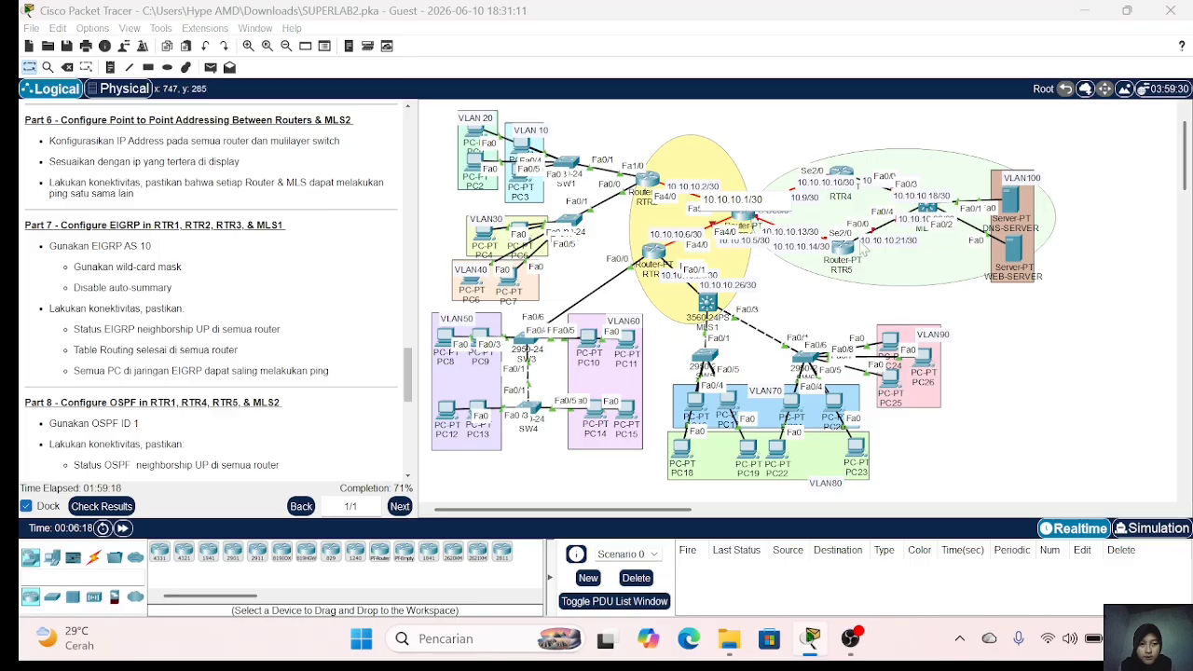
Step: On RTR4's command line, enter privileged and global configuration mode
left_click(841, 177)
left_click(544, 44)
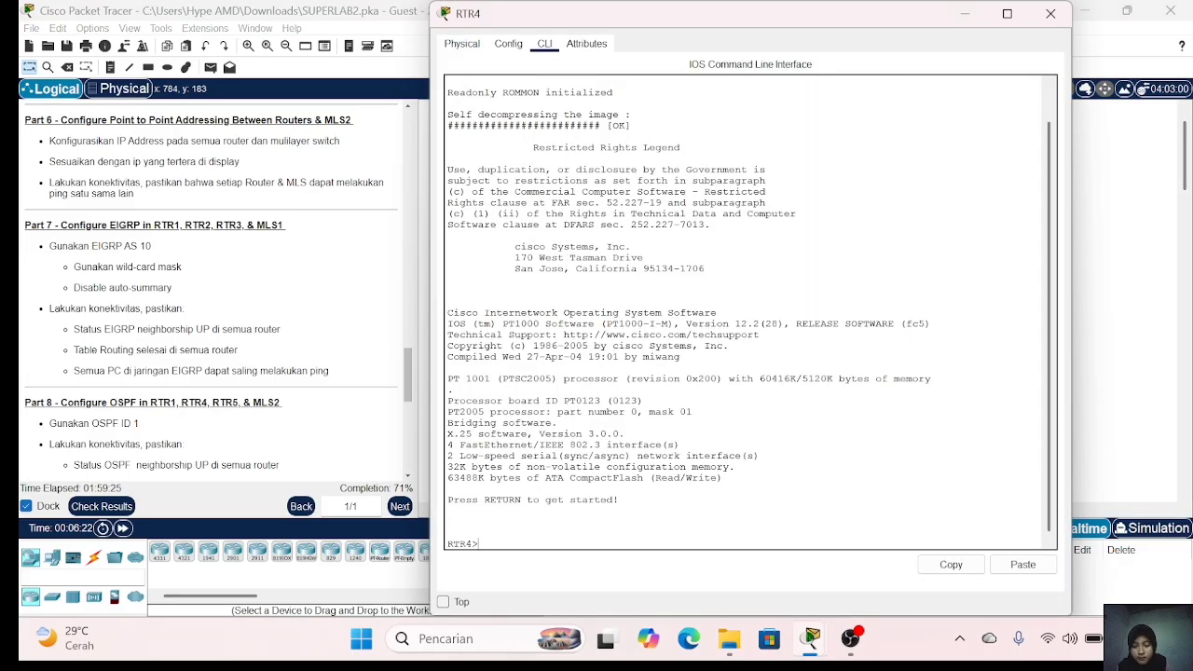
type("en")
key("Return")
key("Return")
type("conf t")
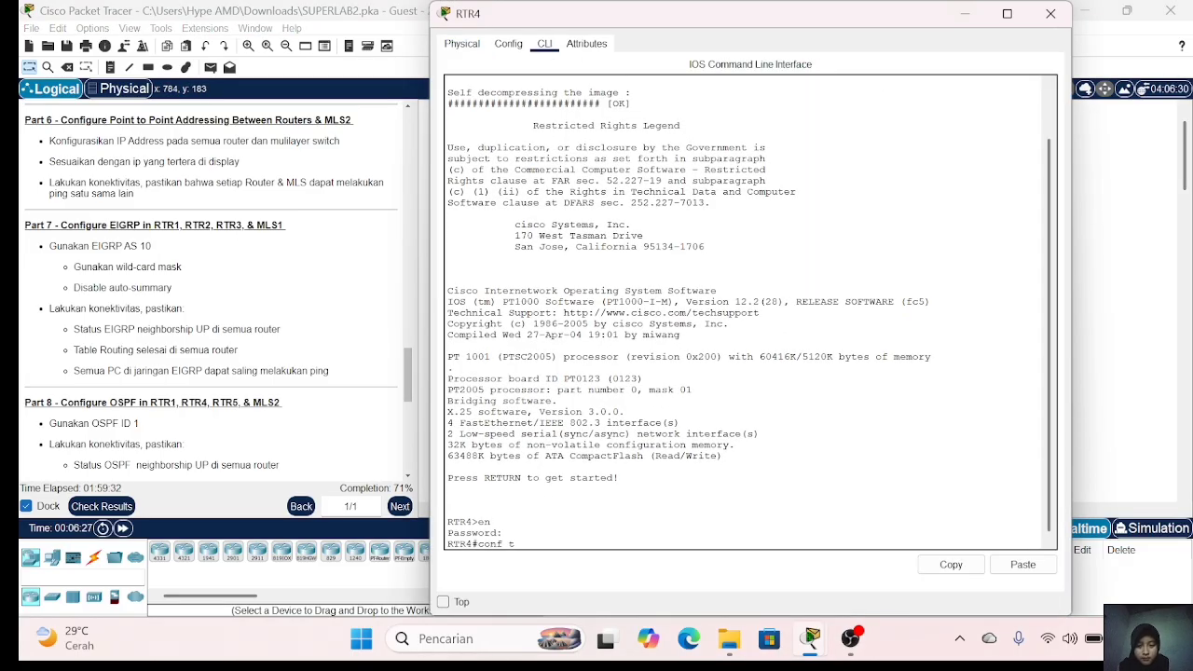
key("Return")
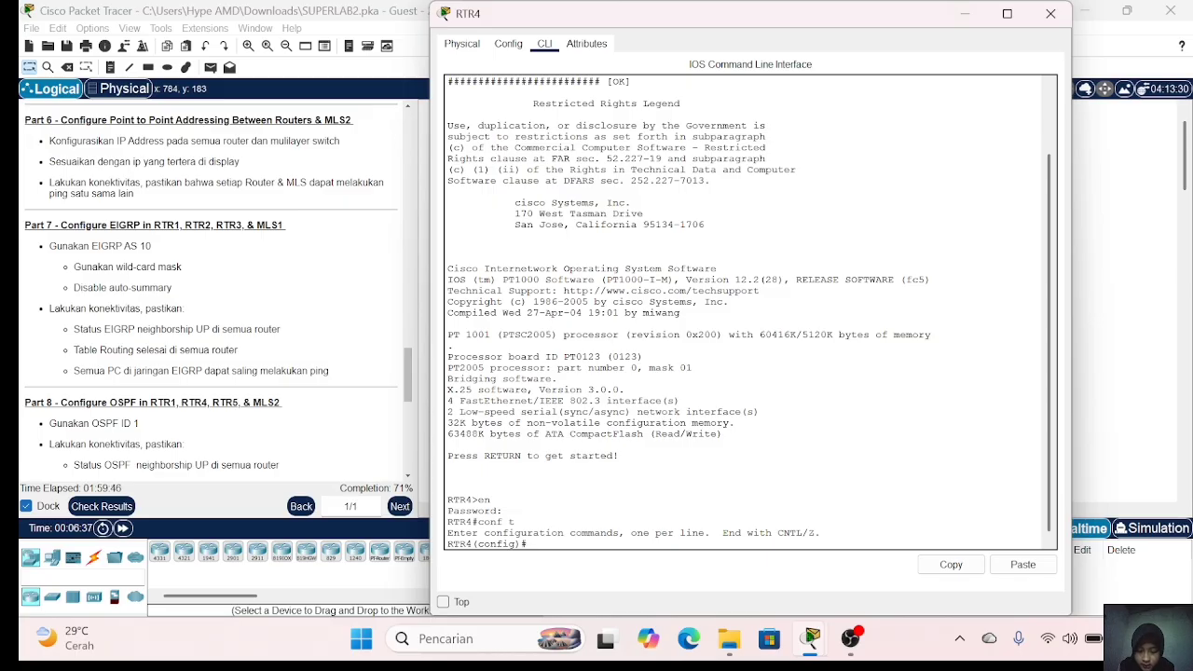
Step: Give RTR4's Fa0/0 10.10.10.17/30 and bring it out of shutdown
type("int fa0/0")
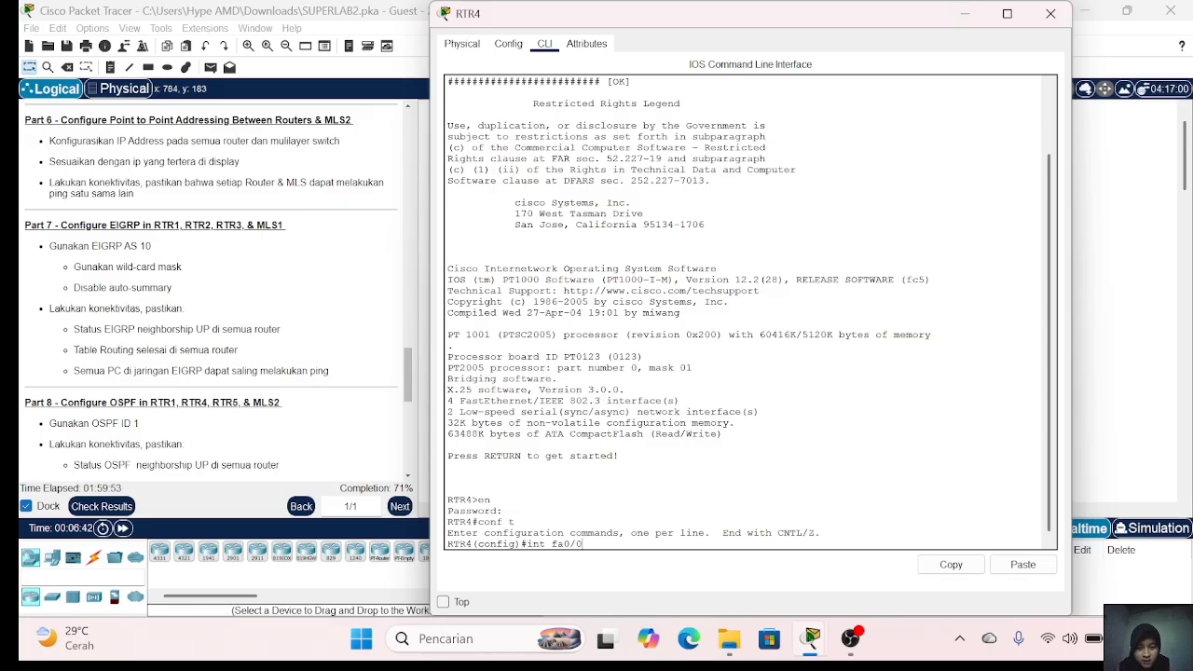
key("Return")
type("ip add 10.1")
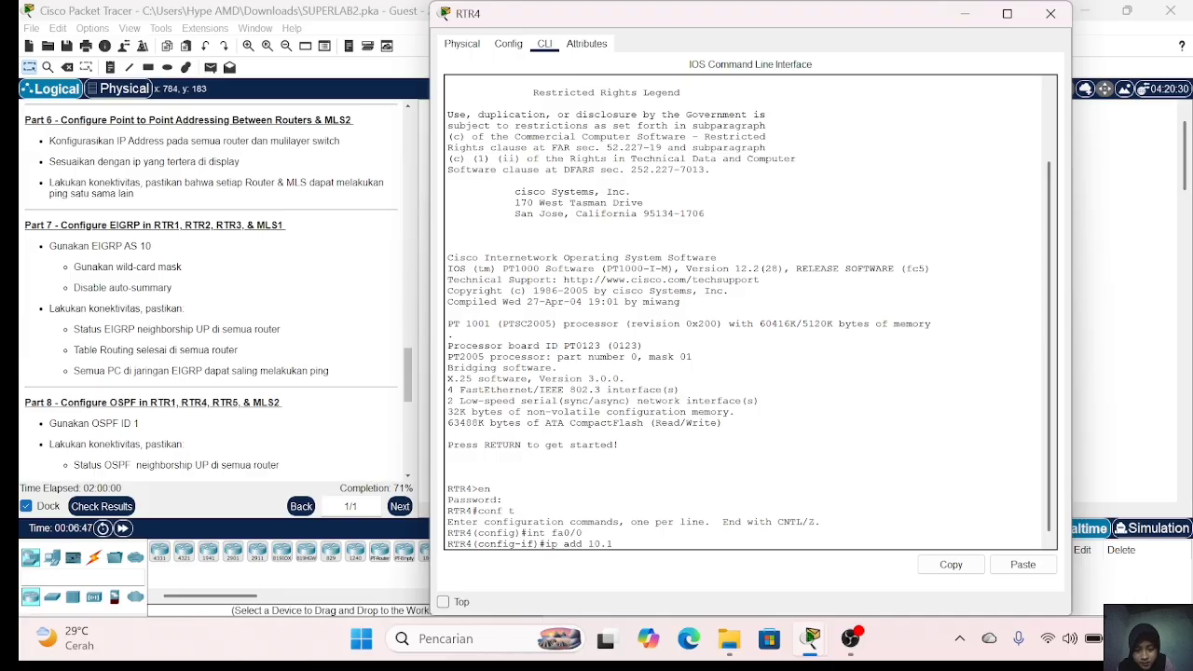
type("0.10.17")
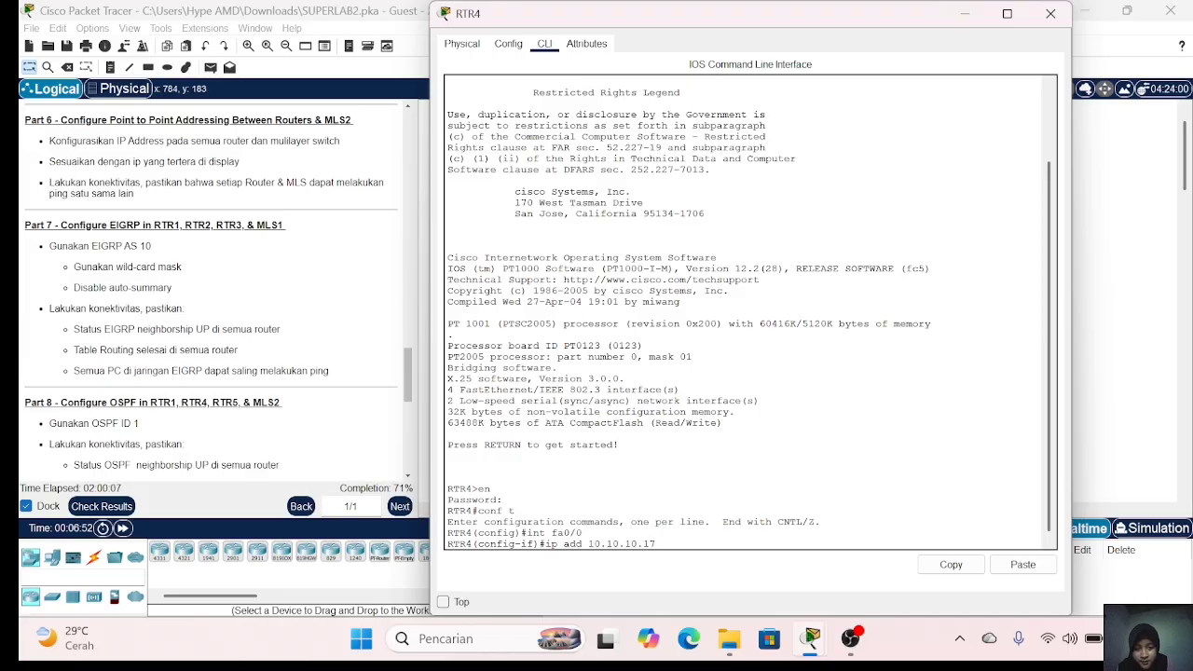
type(" 255.255.255.252")
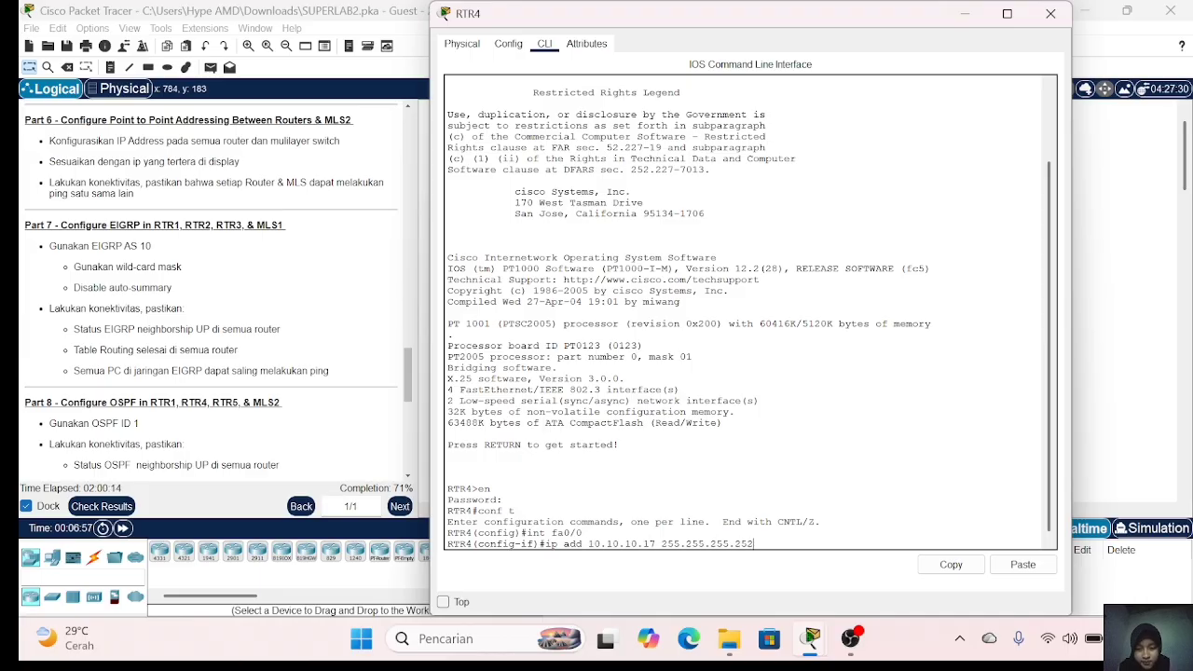
key("Return")
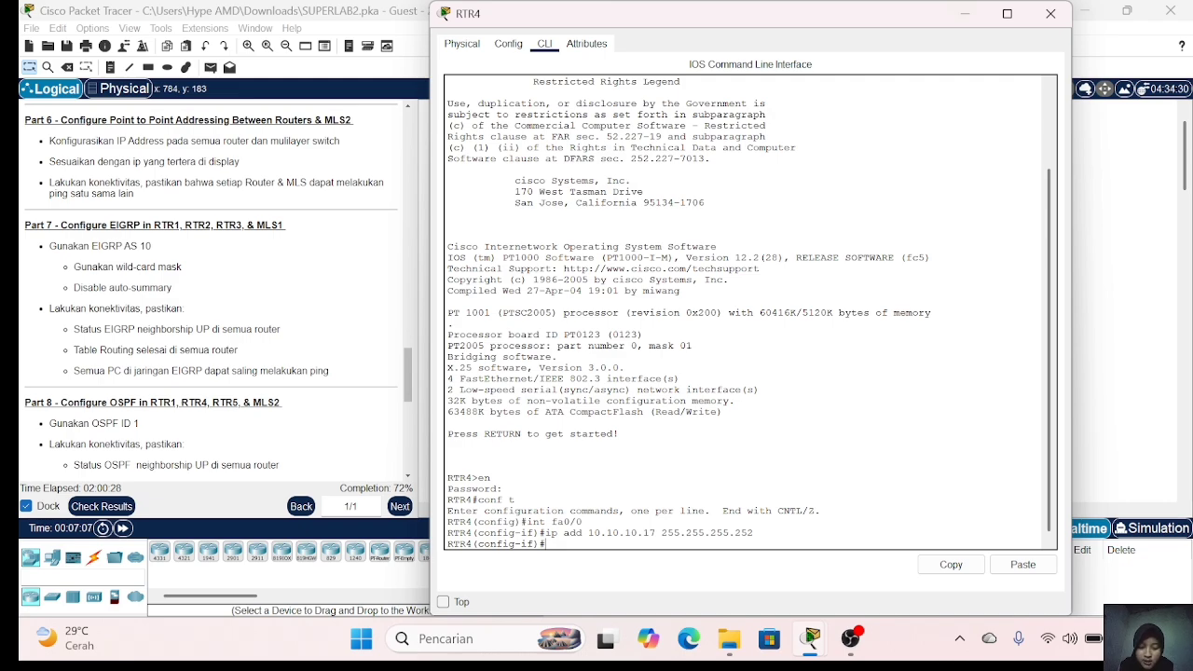
type("no sh")
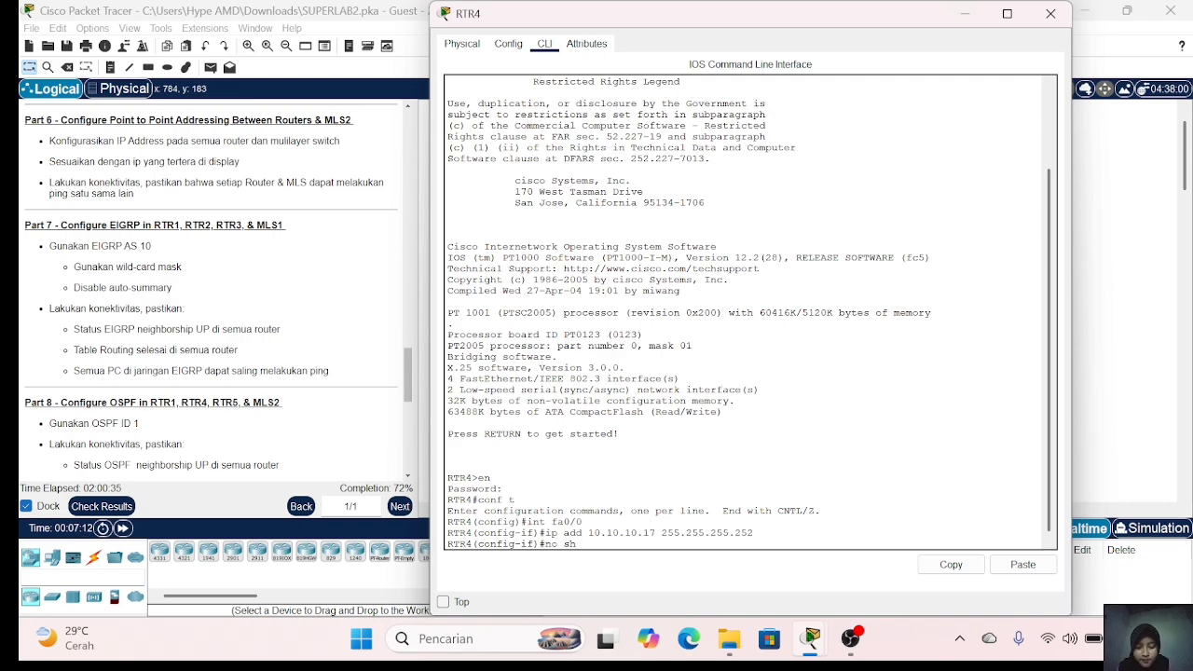
key("Return")
key("Return")
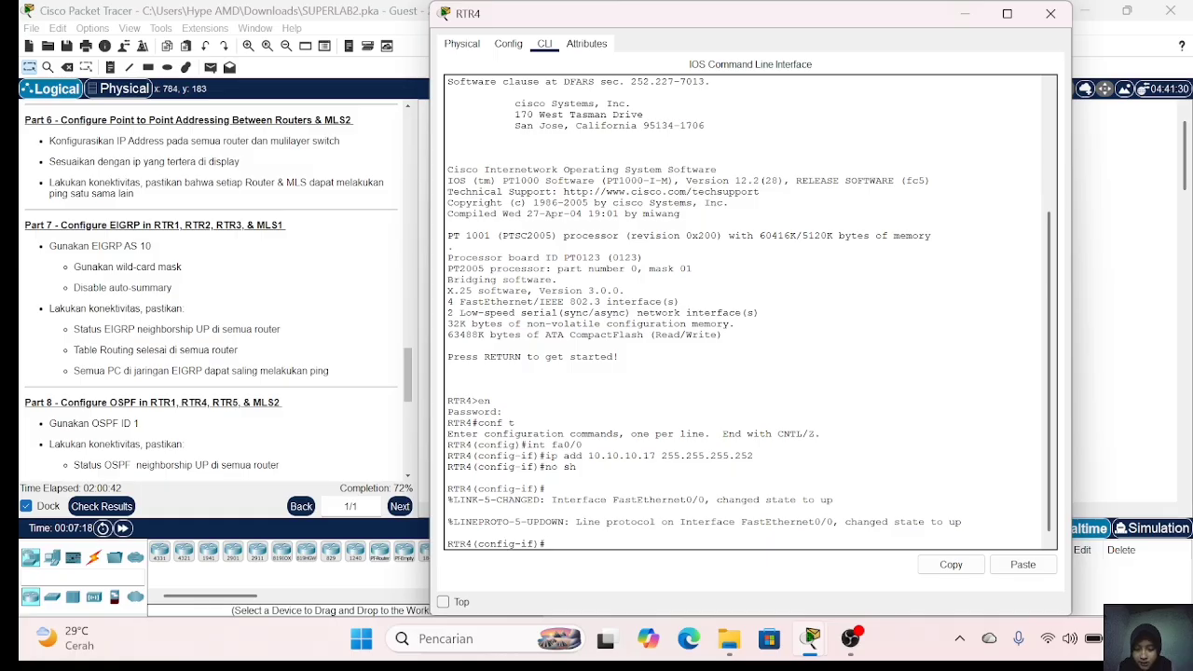
type("ex")
key("Return")
Step: Assign 10.10.10.10 255.255.255.252 to Serial2/0 and bring it out of shutdown
type("int fa0/")
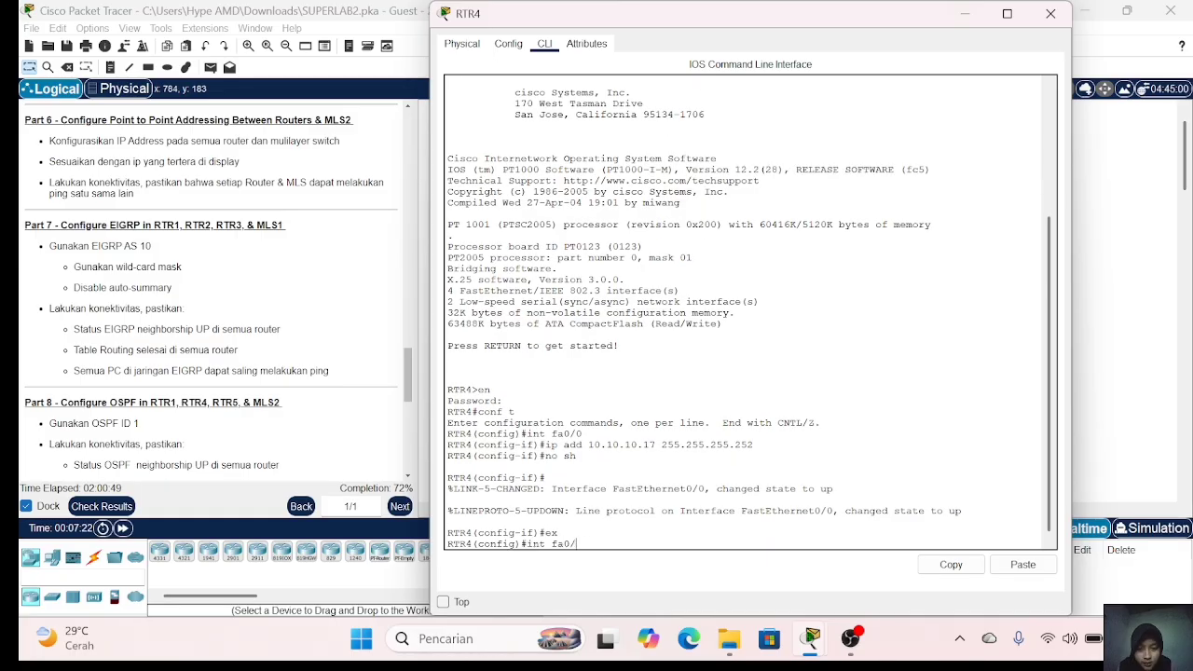
key("BackSpace")
key("BackSpace")
type("2/0")
key("Return")
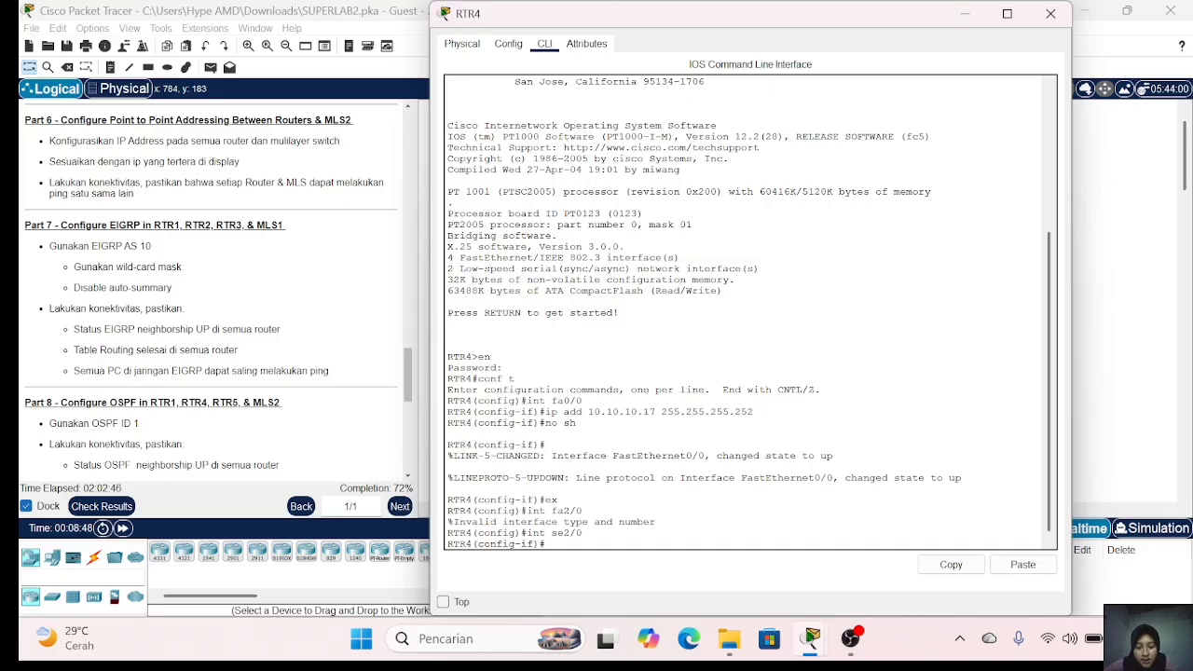
type("ip add")
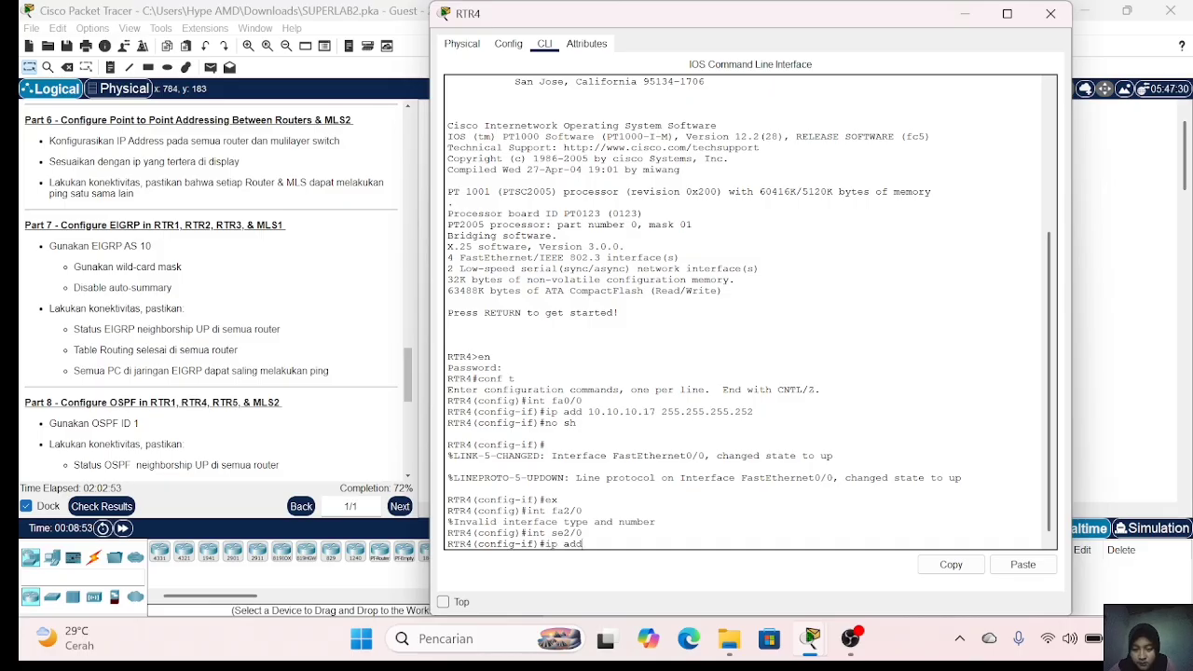
type(" 10.10.10.")
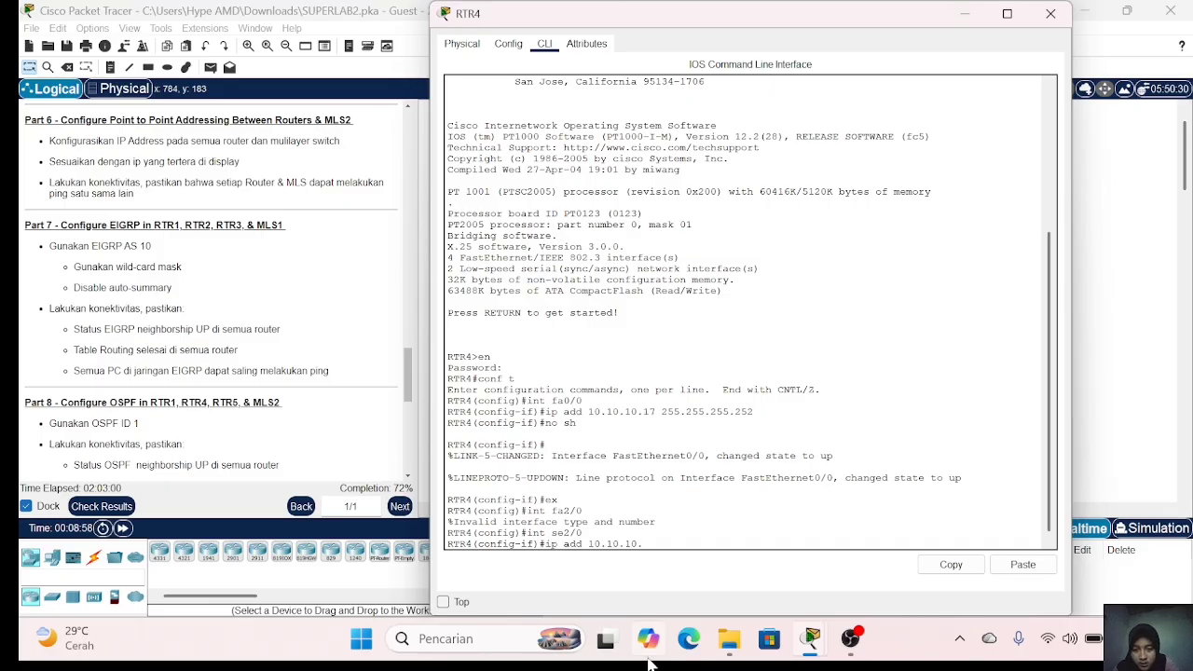
type("10 255.255.2")
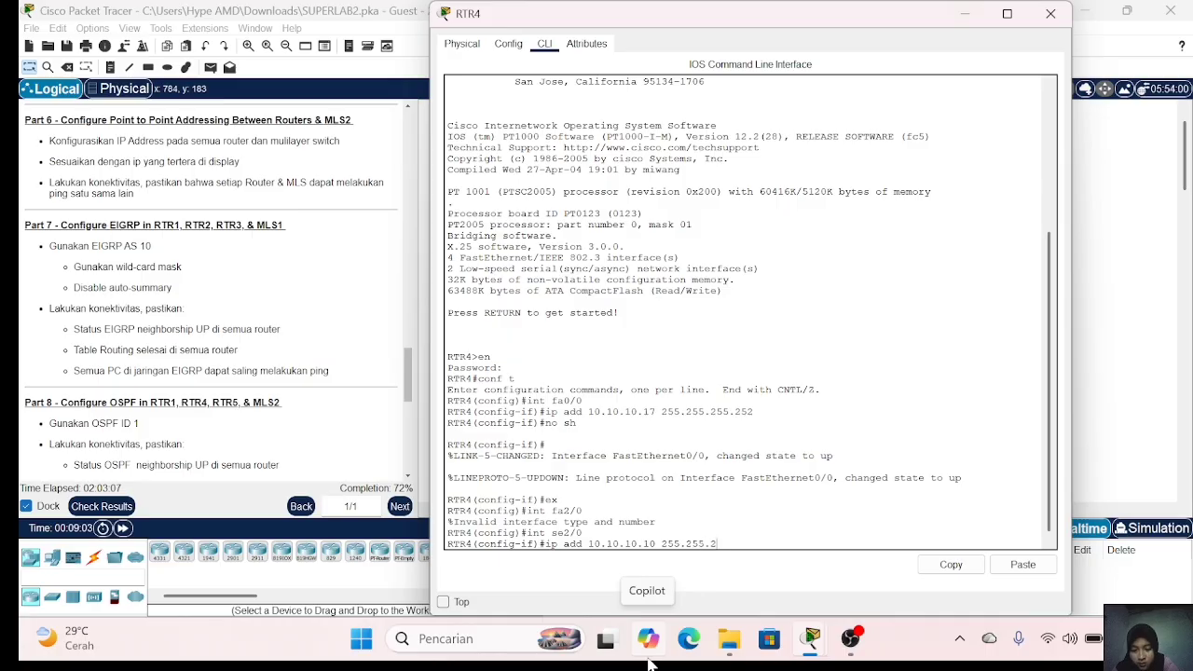
type("55.252")
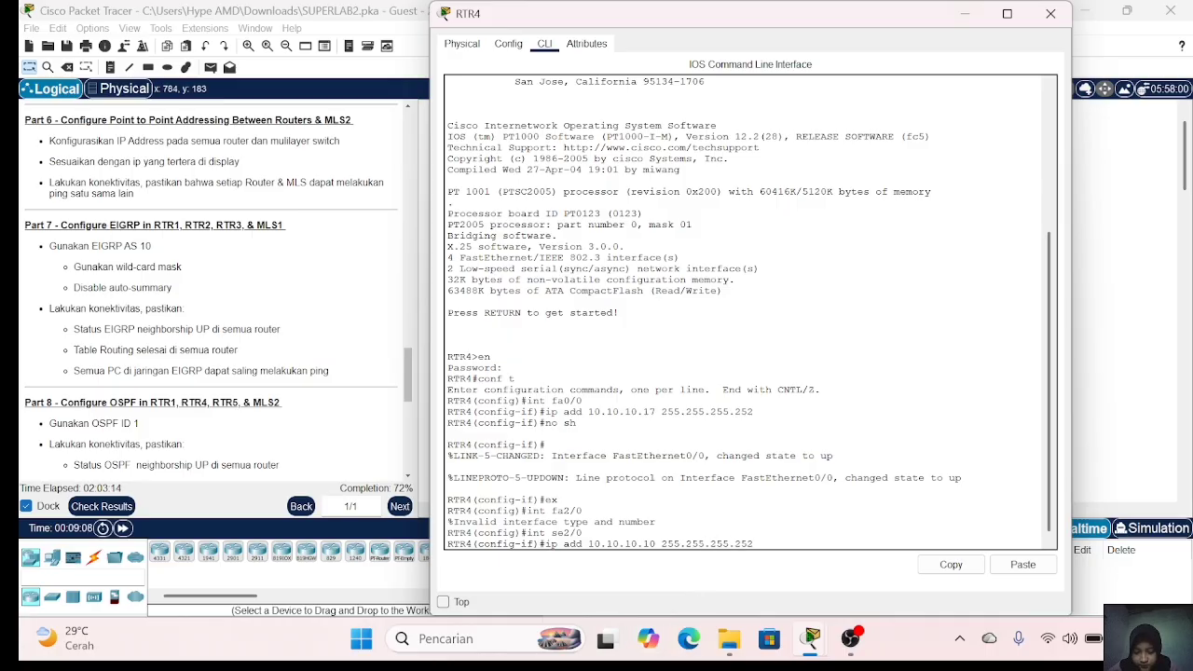
key("Return")
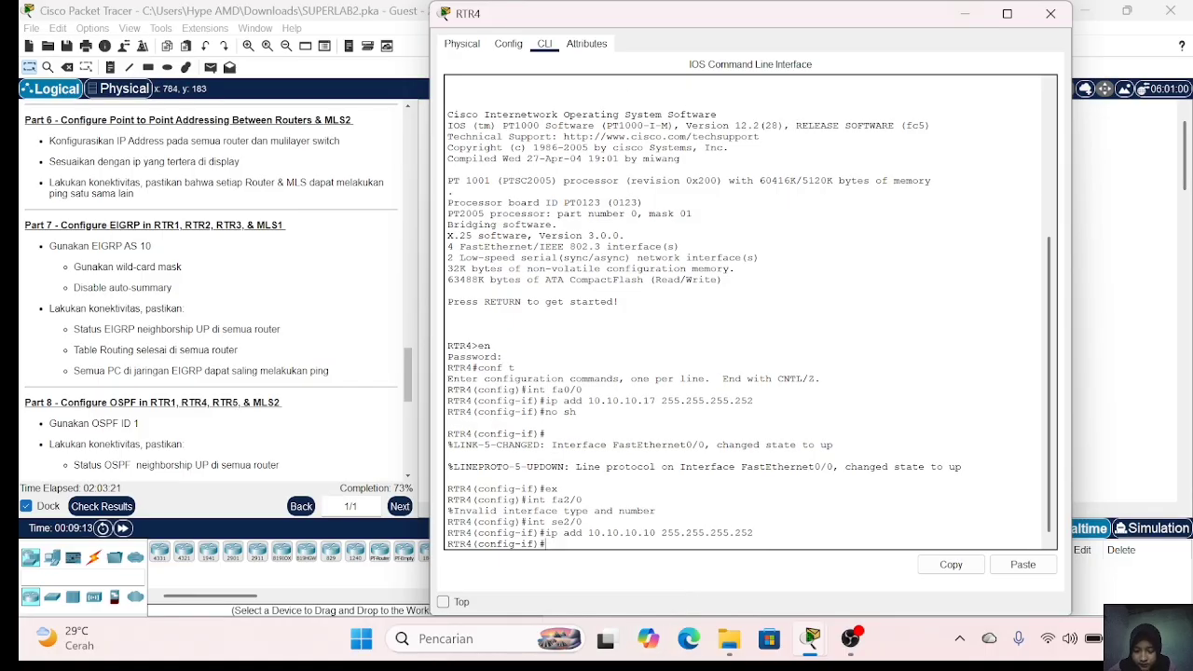
type("no sh")
key("Return")
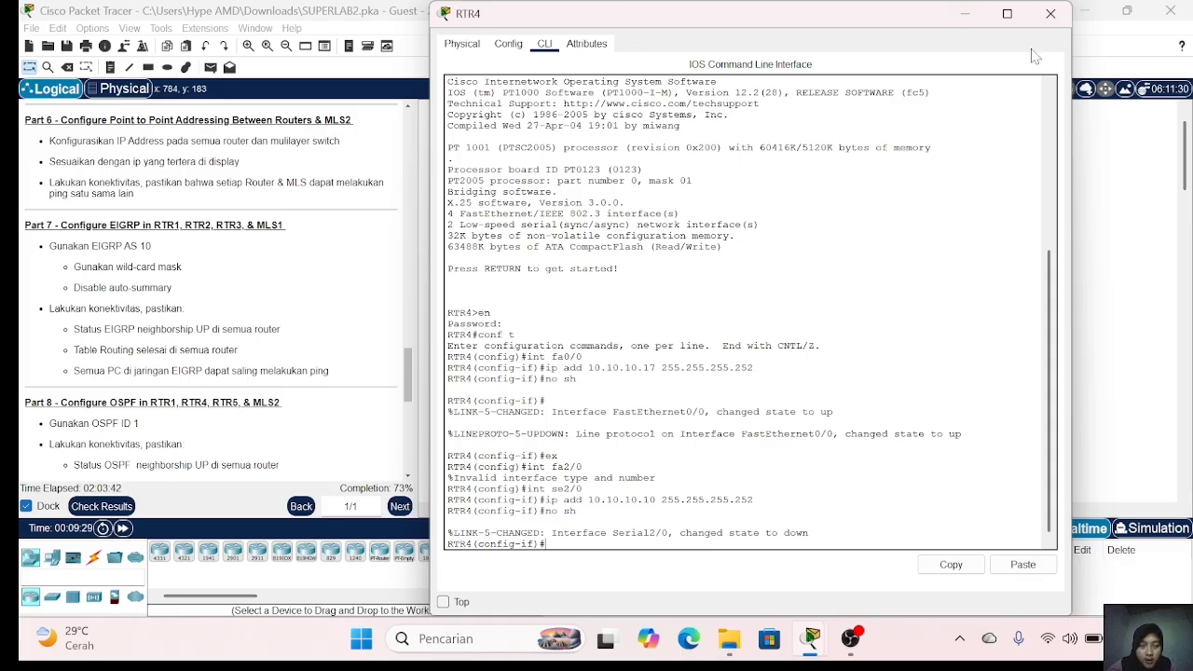
Step: Close RTR4, then open RTR5's CLI and enter global configuration mode (en, conf t)
left_click(1050, 13)
left_click(845, 248)
left_click(544, 44)
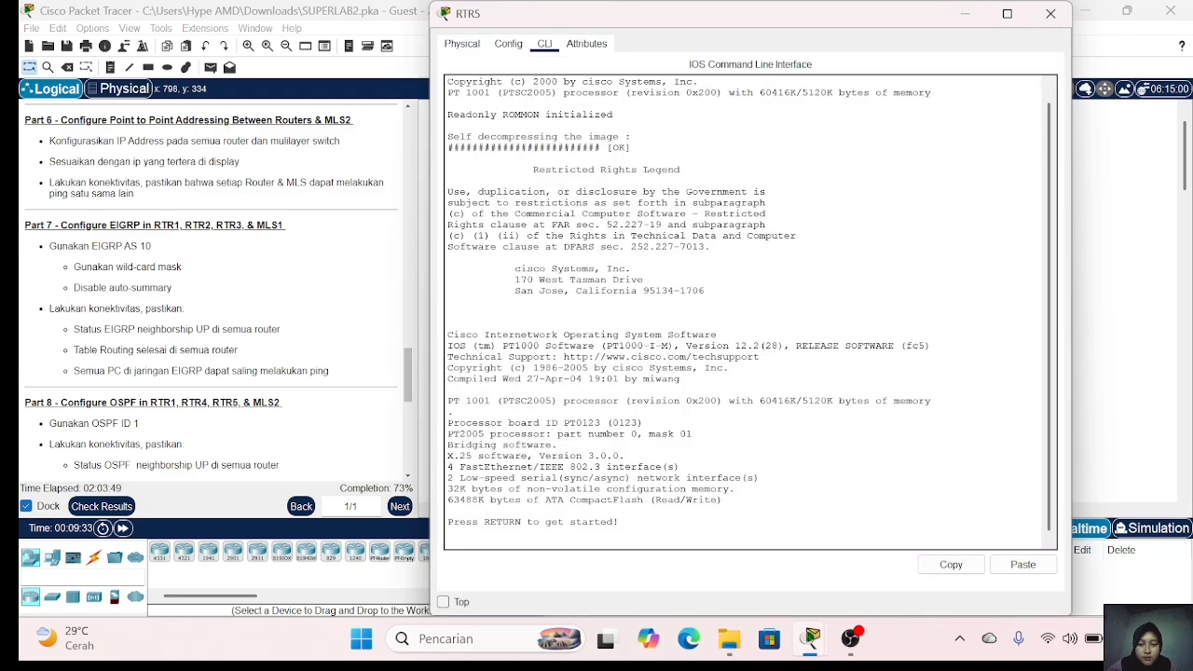
key("Return")
type("en")
key("Return")
key("Return")
type("conf t")
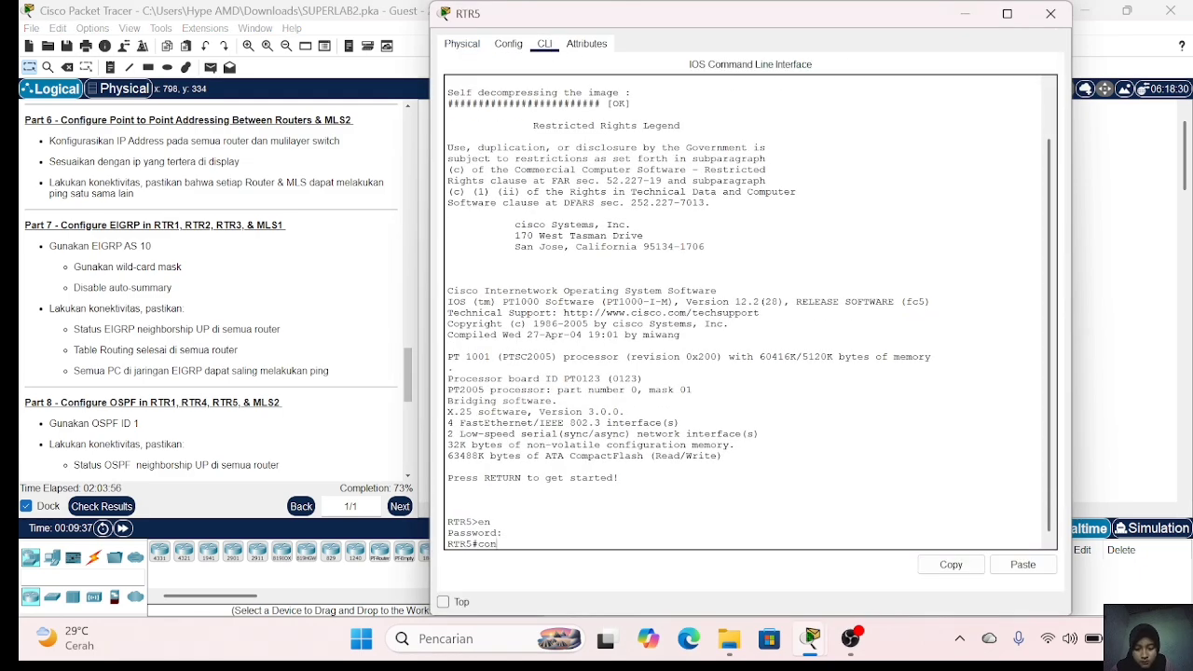
key("Return")
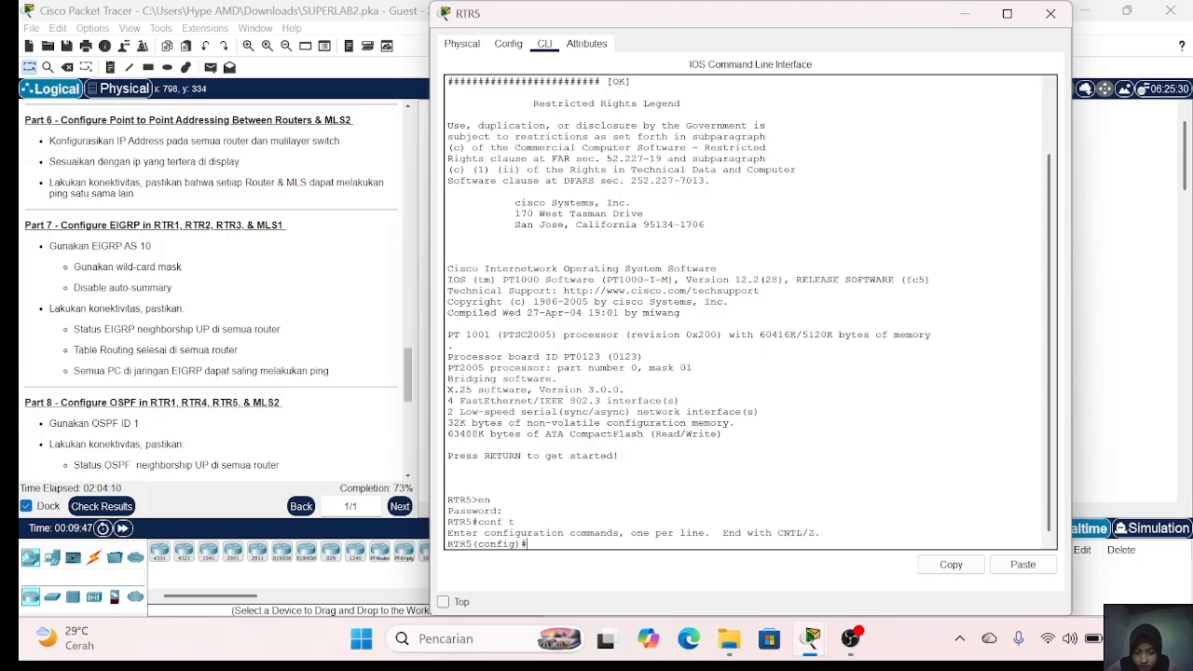
Step: Give RTR5's FastEthernet0/0 the address 10.10.10.21 255.255.255.252 and enable it
type("int fa0/0")
key("Return")
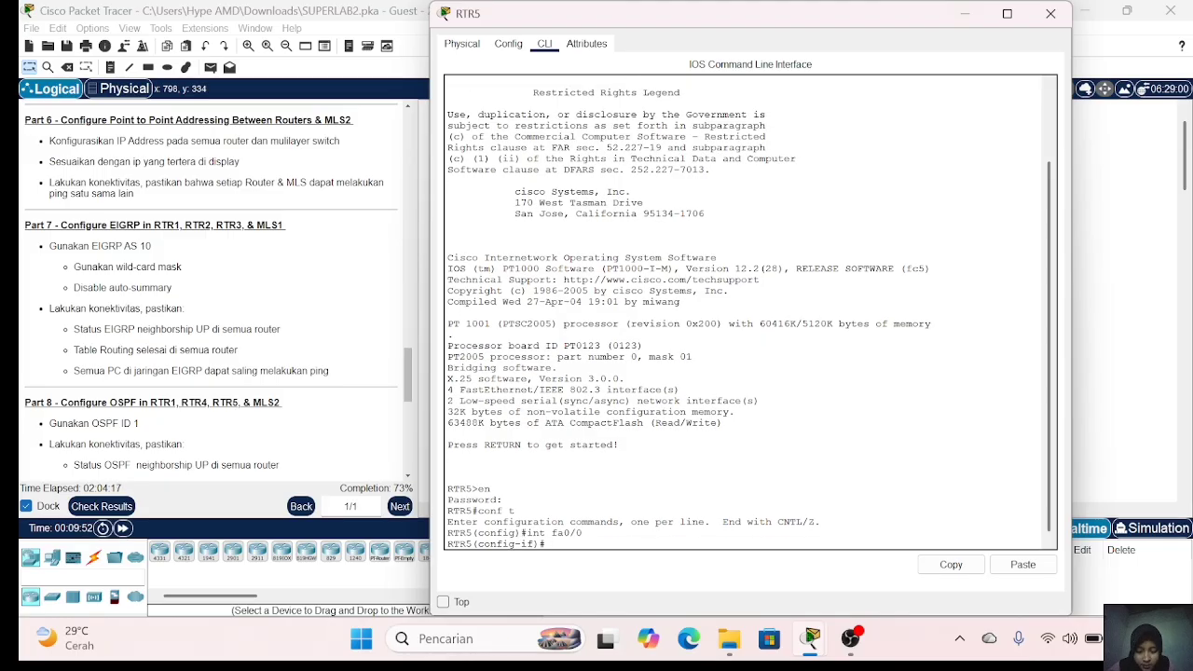
type("ip add 10.10.10.")
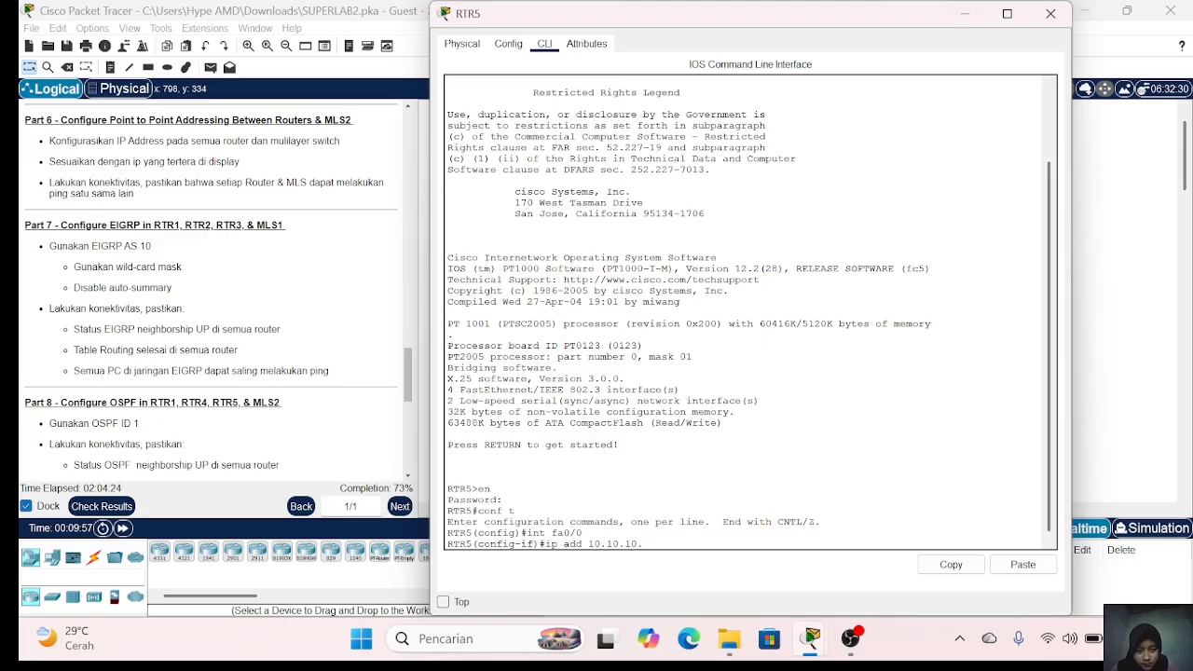
type("21 255.255.255.252")
key("Return")
type("no sh")
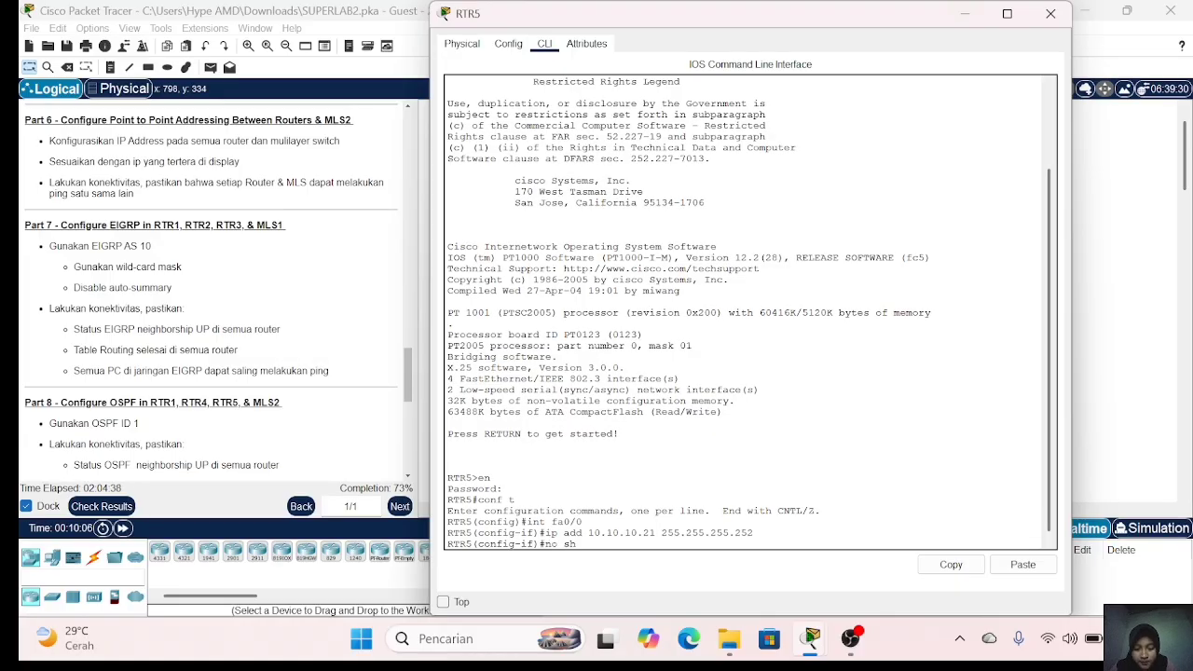
key("Return")
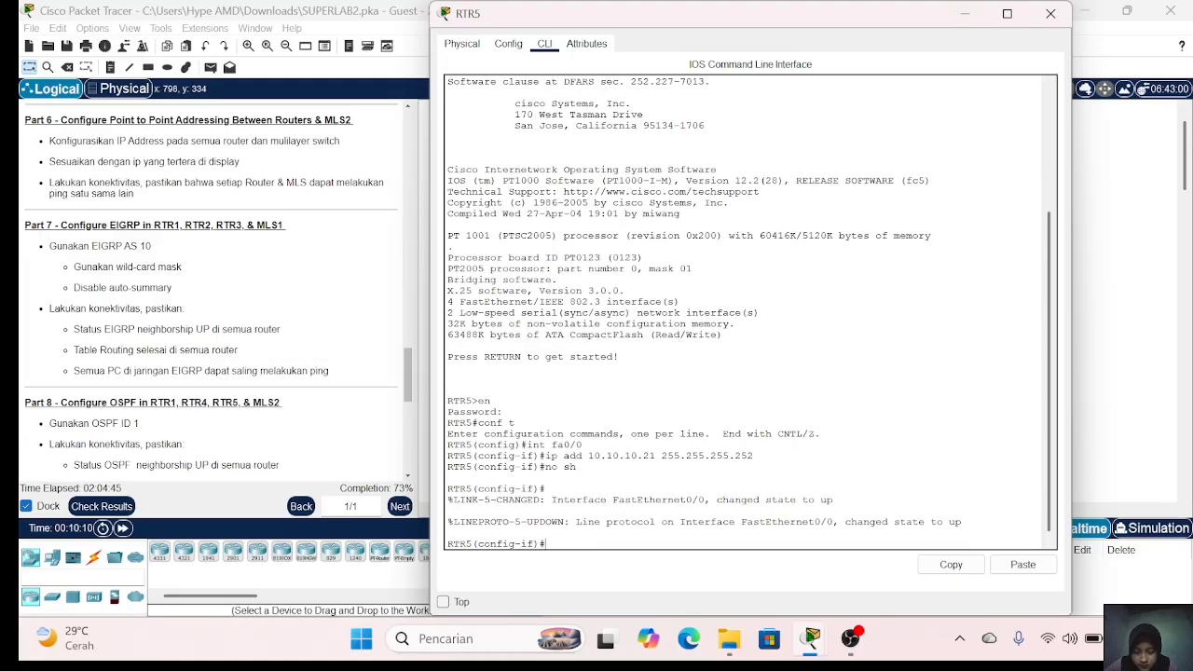
type("ex")
key("Return")
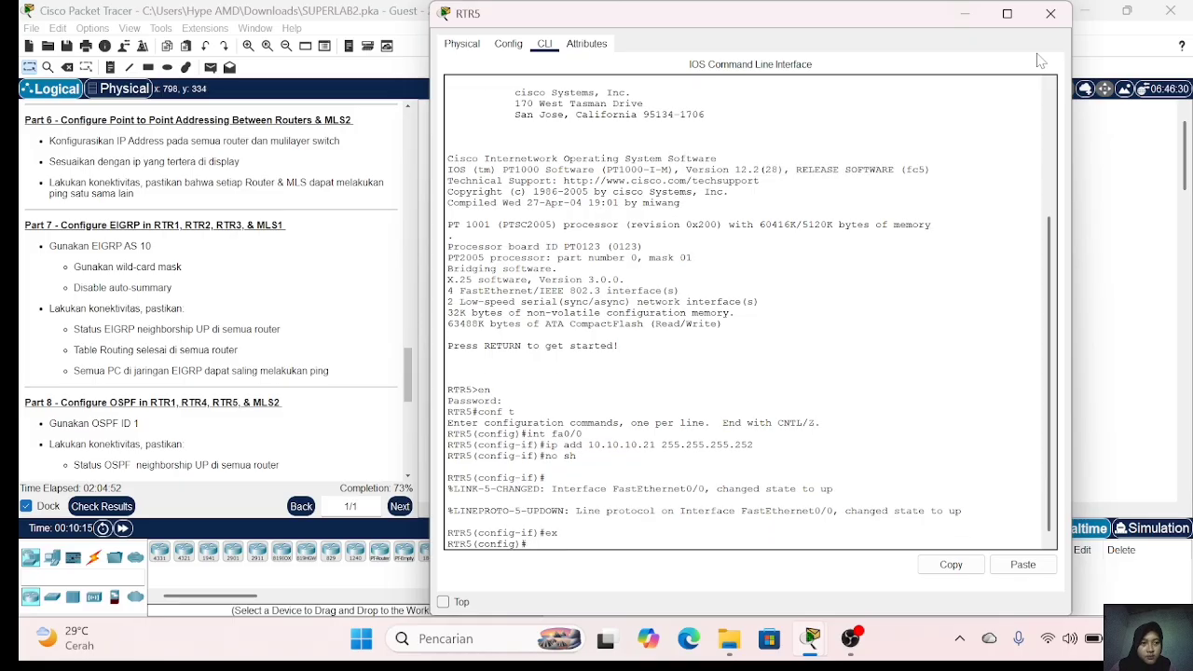
Step: Give RTR5's Serial2/0 the address 10.10.10.14 255.255.255.252, enable it, and close the window
left_click(1050, 13)
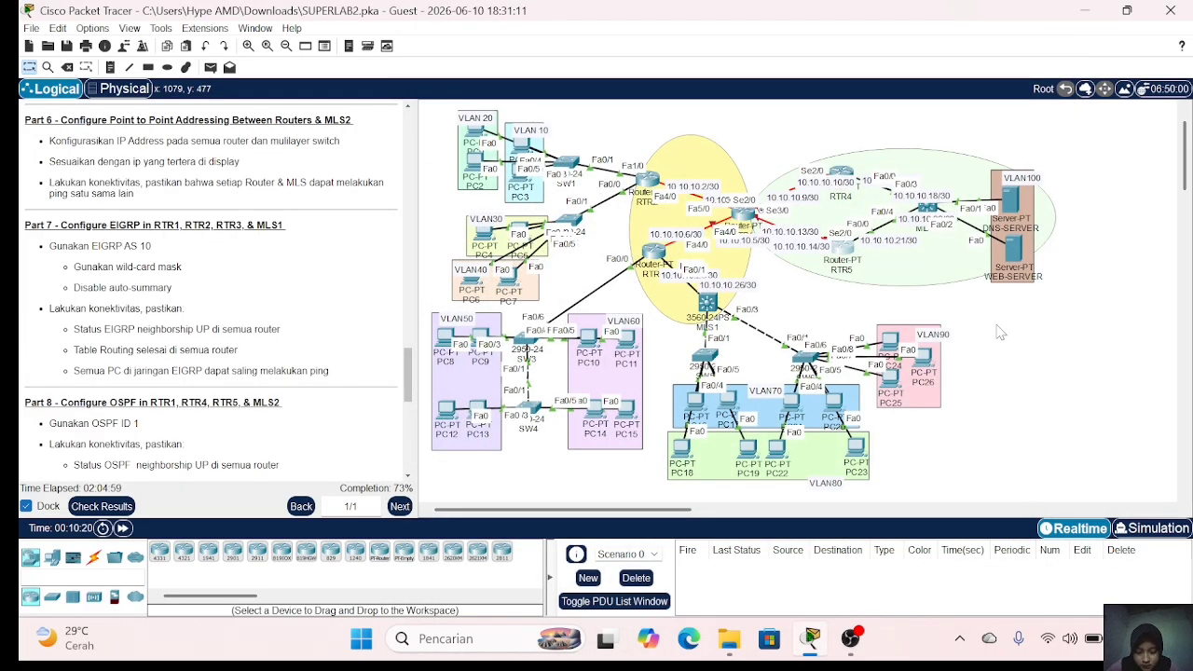
left_click(842, 255)
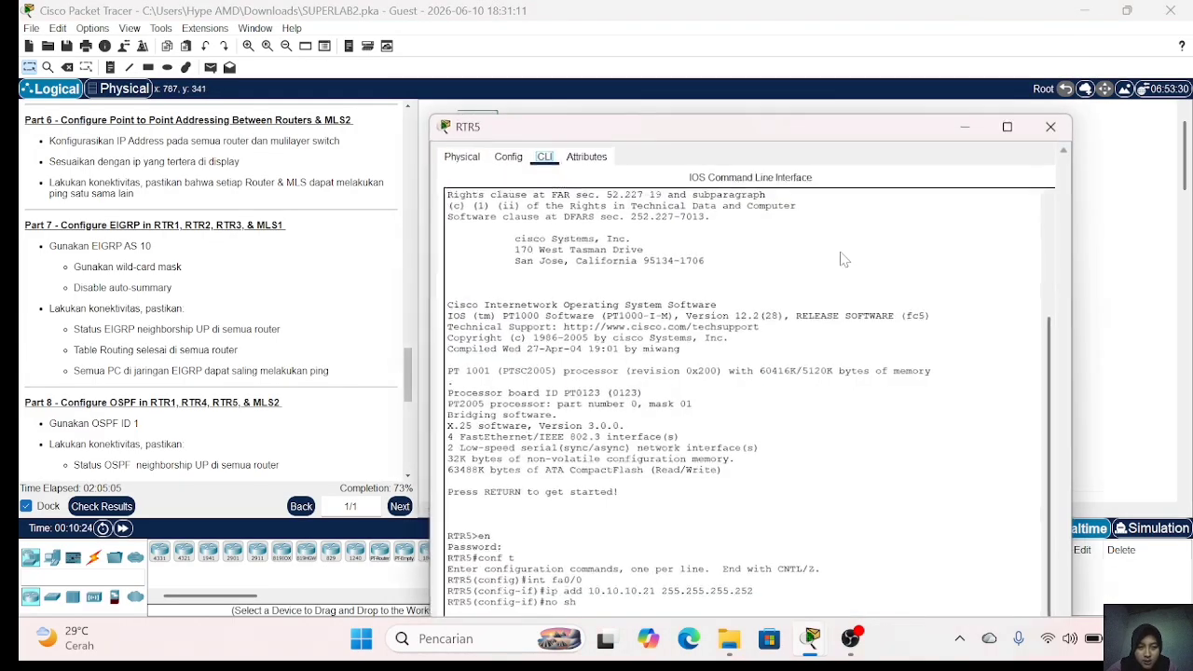
type("int se2/0")
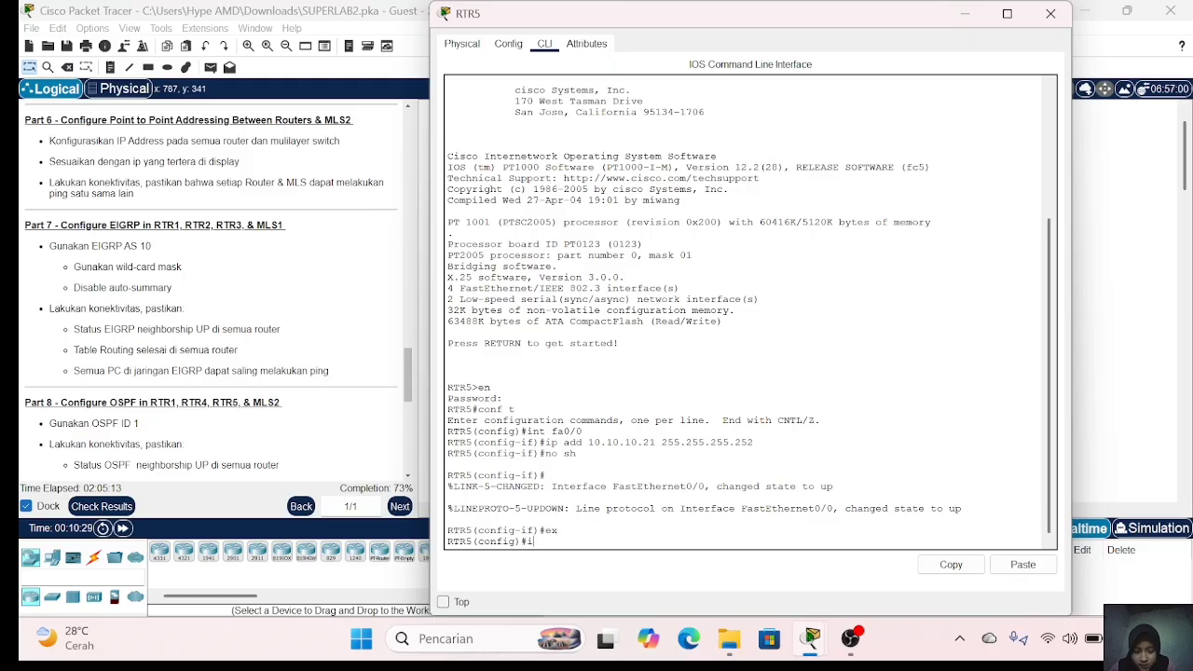
key("Return")
type("ip add ")
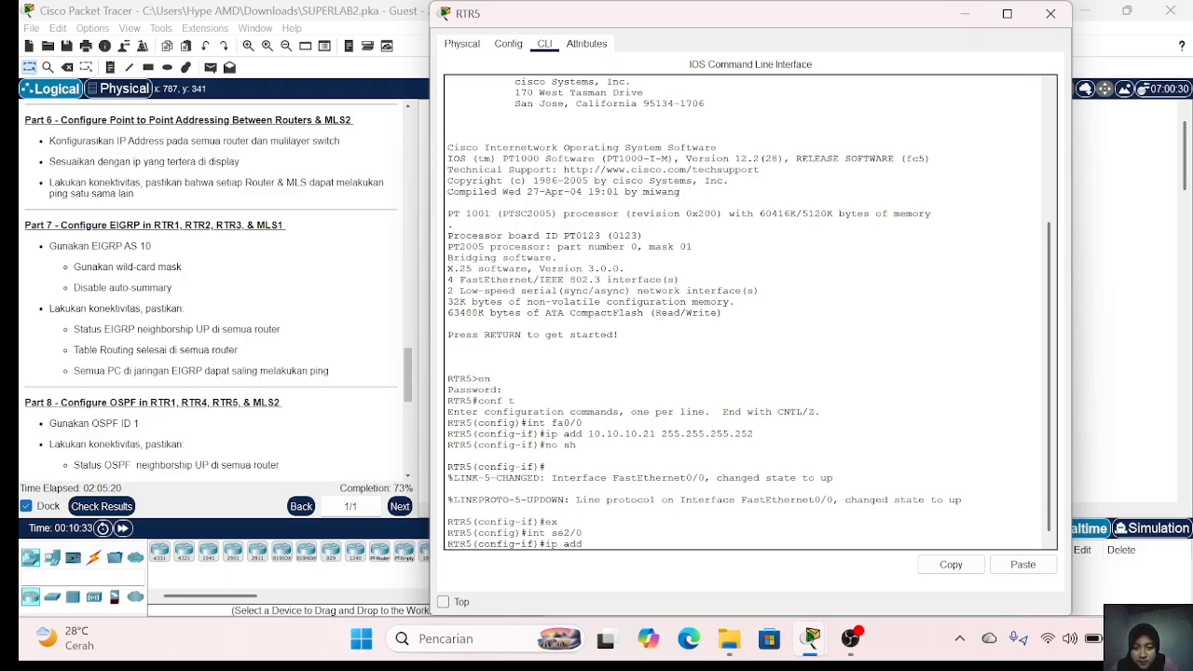
type("10.10.10.")
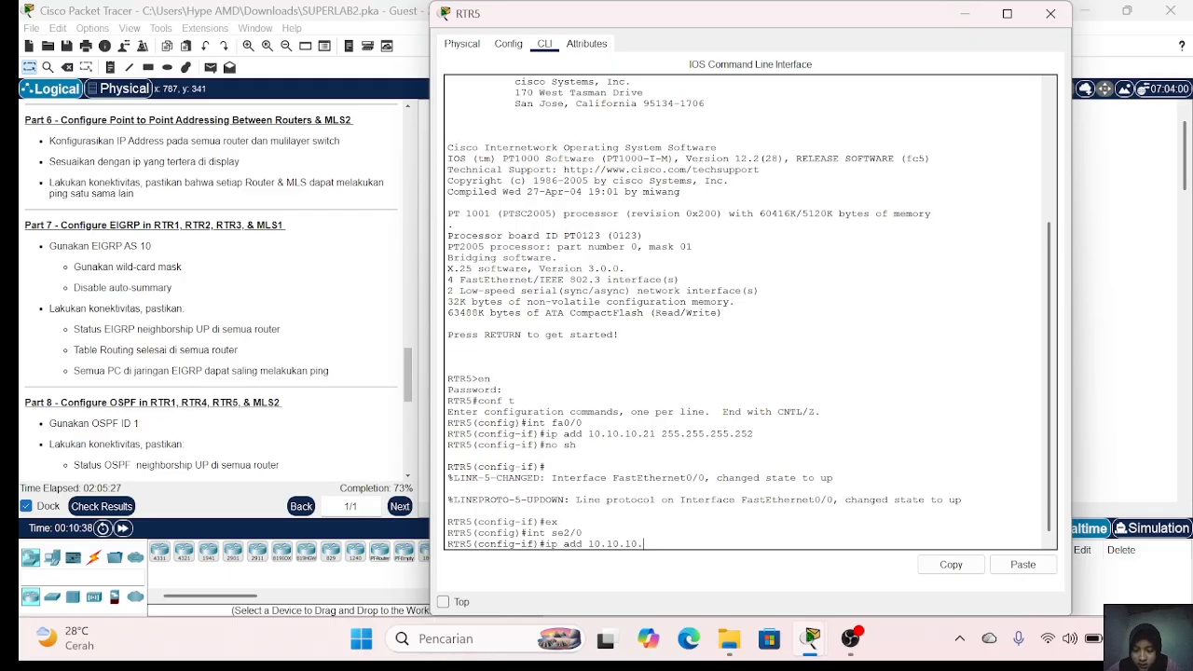
type("14 255.255.255.252")
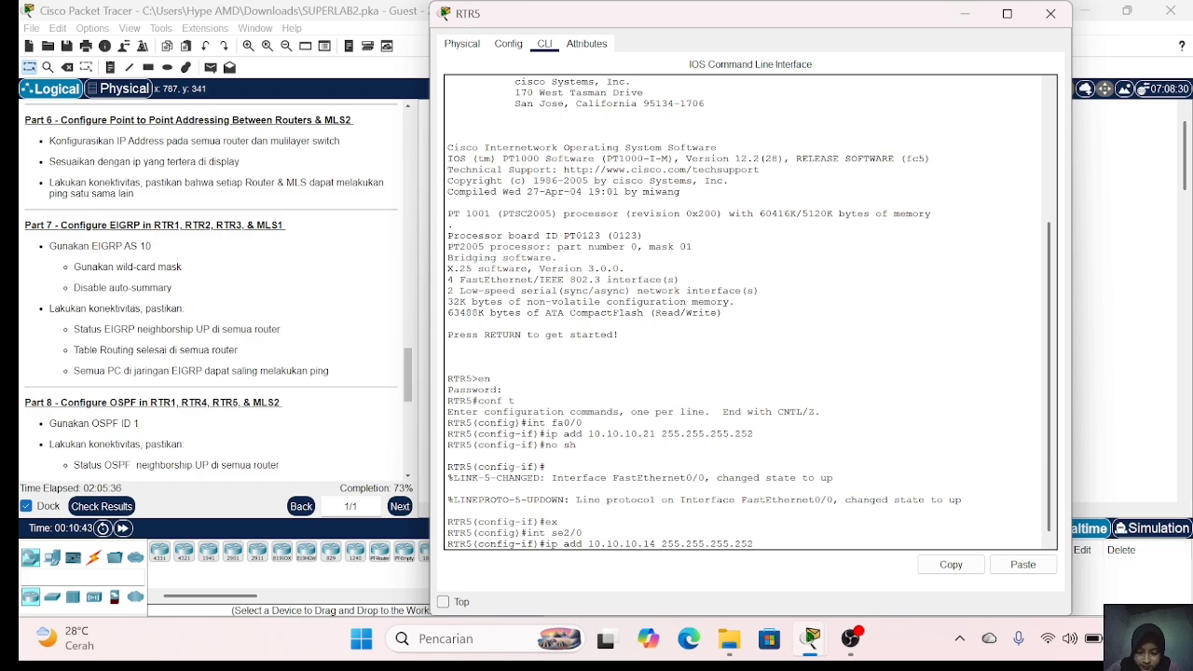
key("Return")
type("no sh")
key("Return")
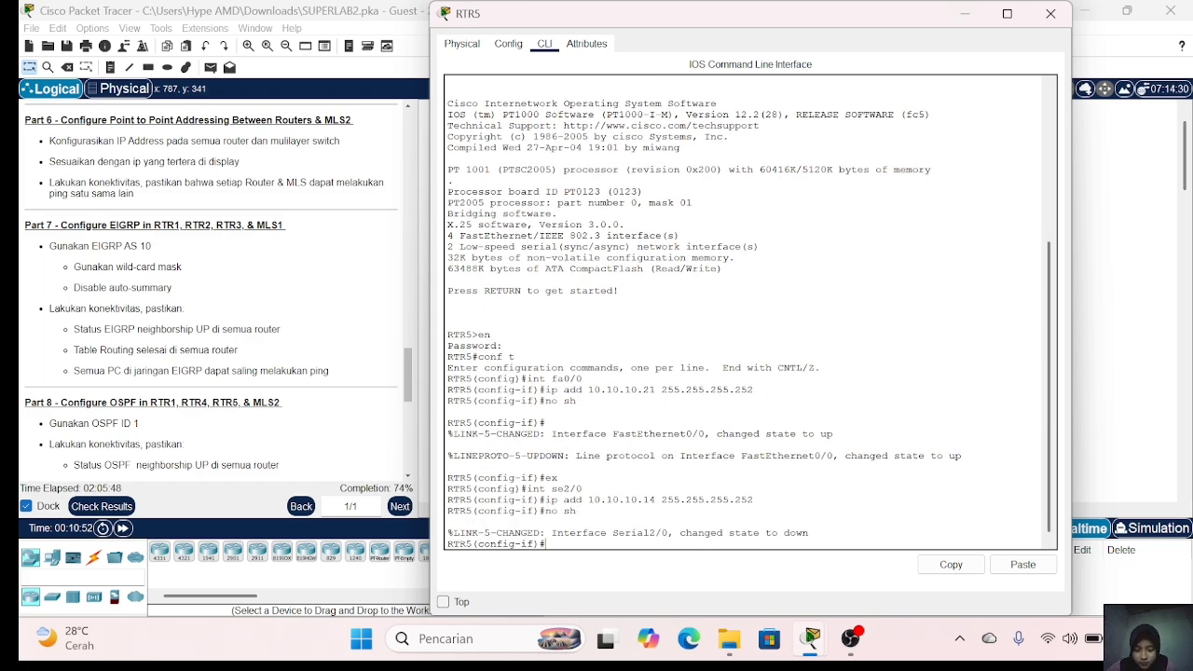
left_click(1050, 13)
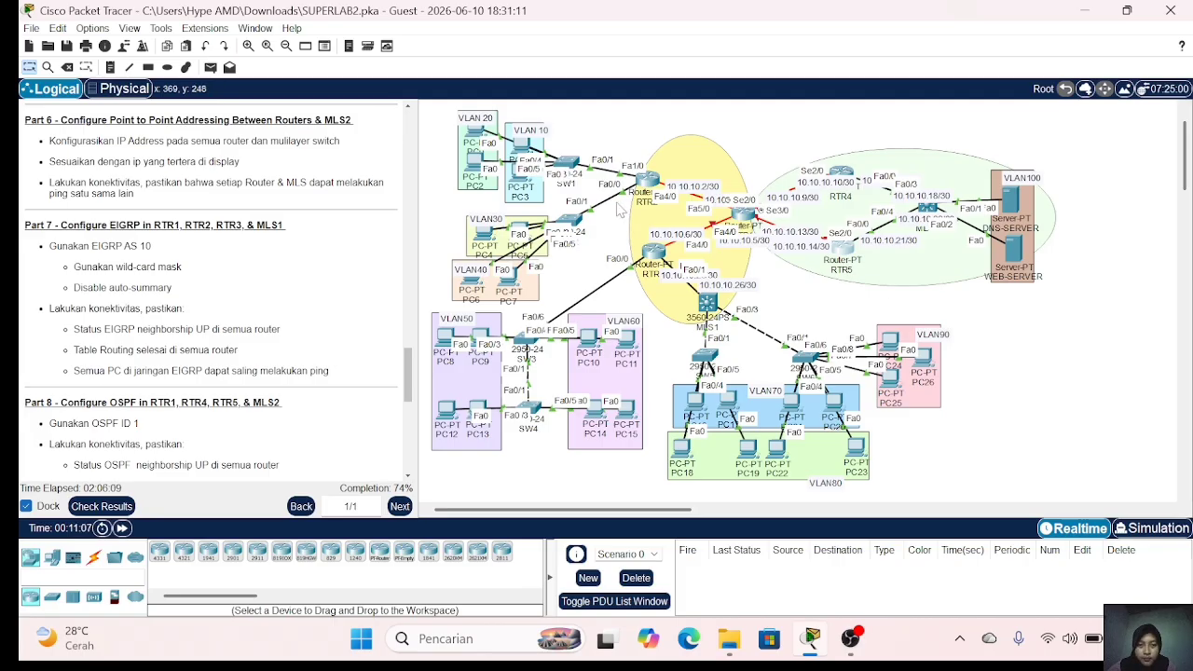
Step: Open RTR1's CLI and enter global configuration mode
left_click(652, 252)
left_click(1050, 13)
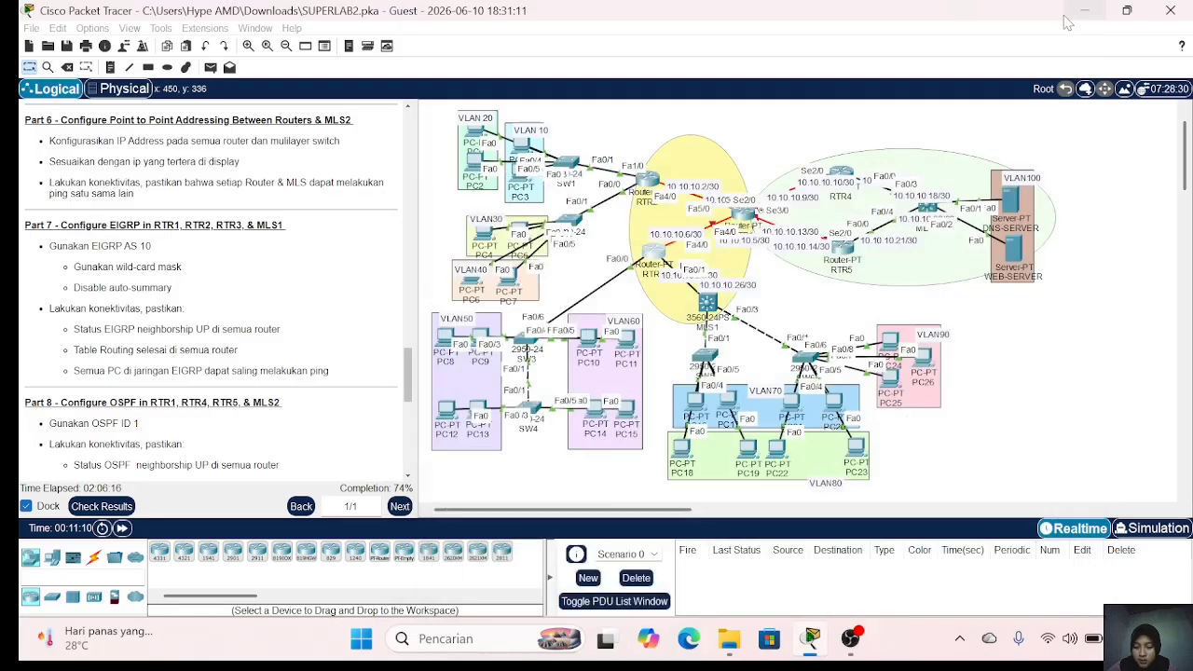
left_click(745, 220)
left_click(544, 44)
key("Return")
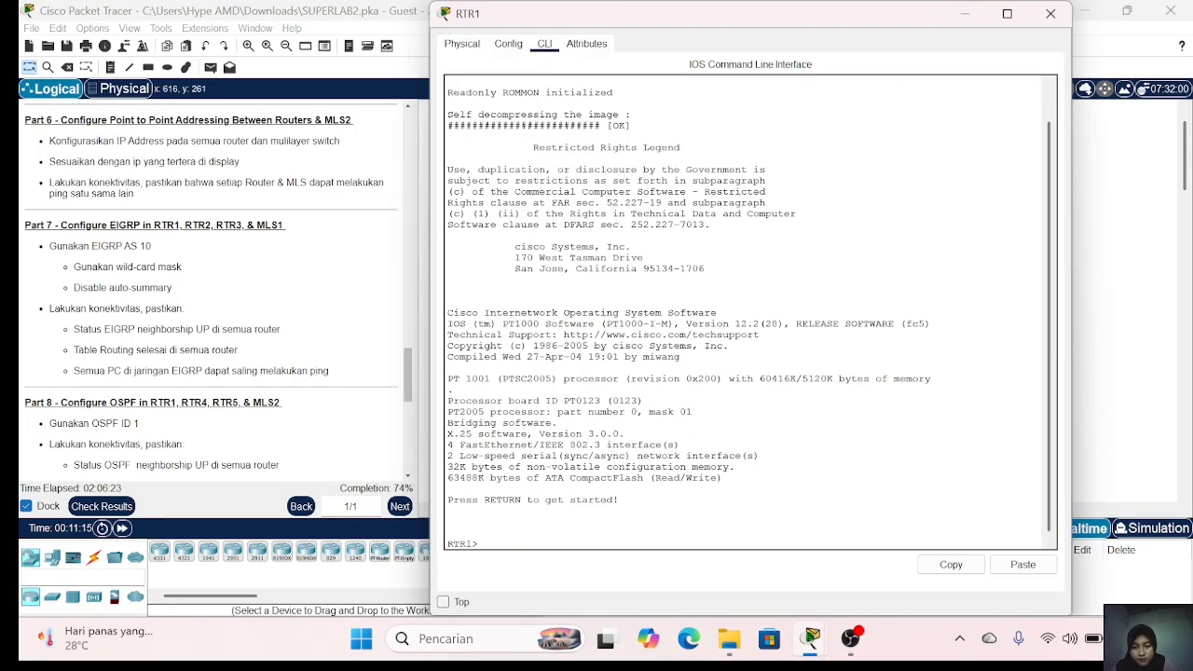
type("en")
key("Return")
key("Return")
type("conf t")
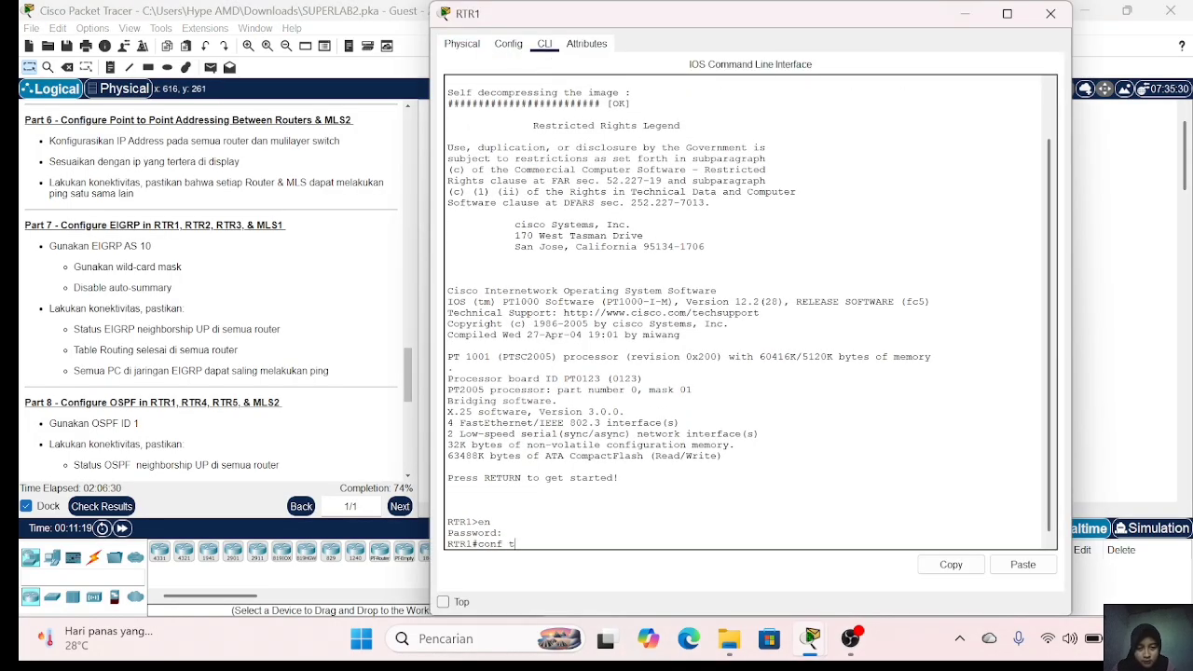
key("Return")
Step: Assign RTR1's Serial2/0 the address 10.10.10.9 255.255.255.252 and enable it
type("int se2/0")
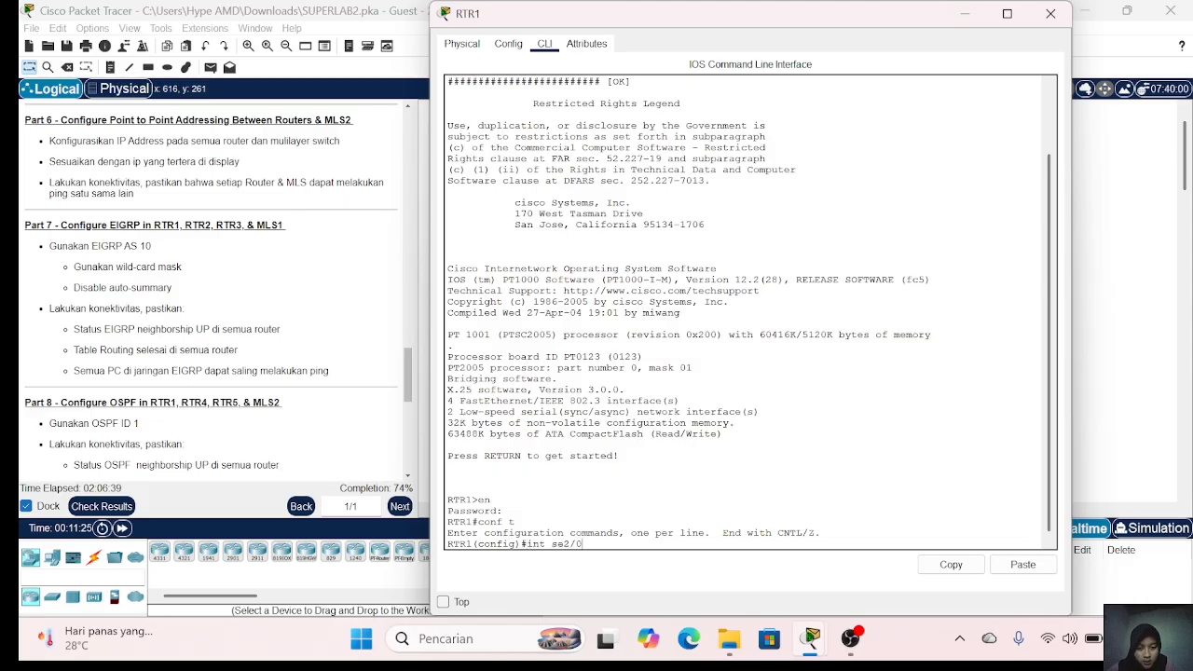
key("Return")
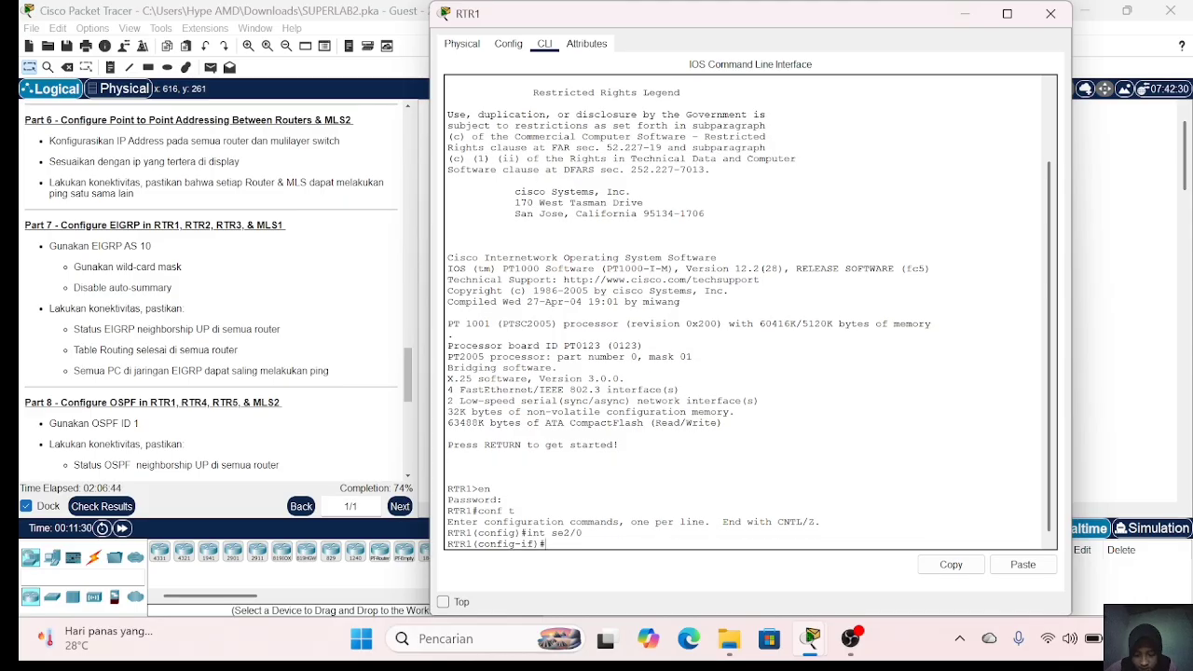
type("ip add 10.10.")
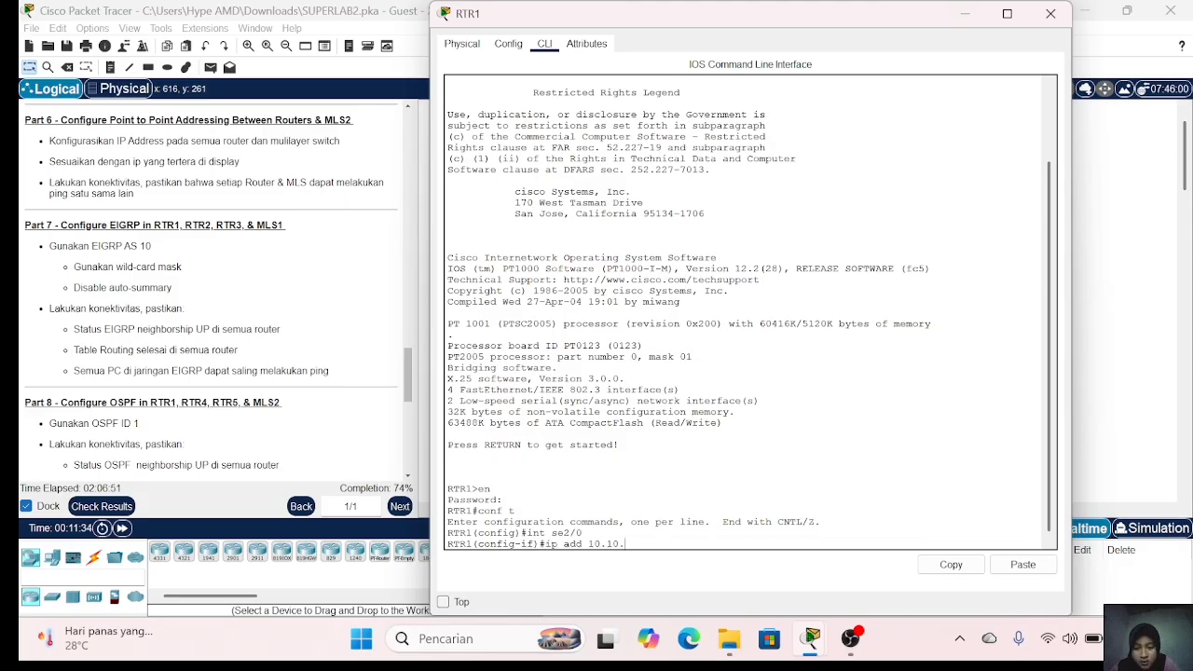
type("10.9 255.255.255.252")
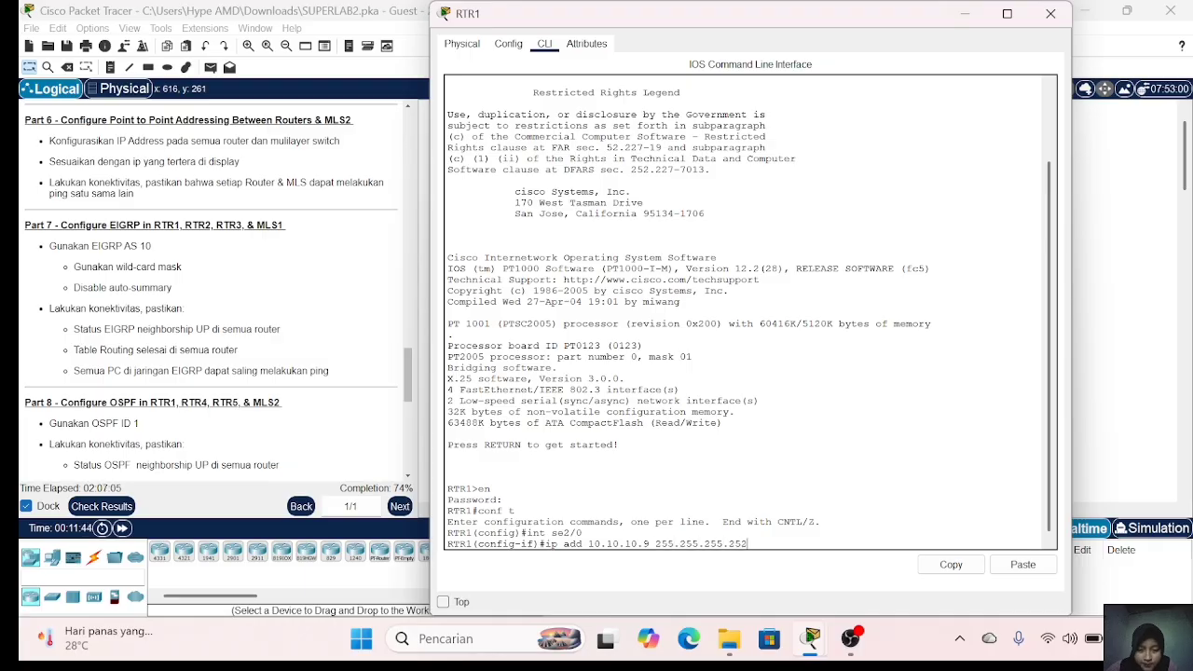
key("Return")
type("no sh")
key("Return")
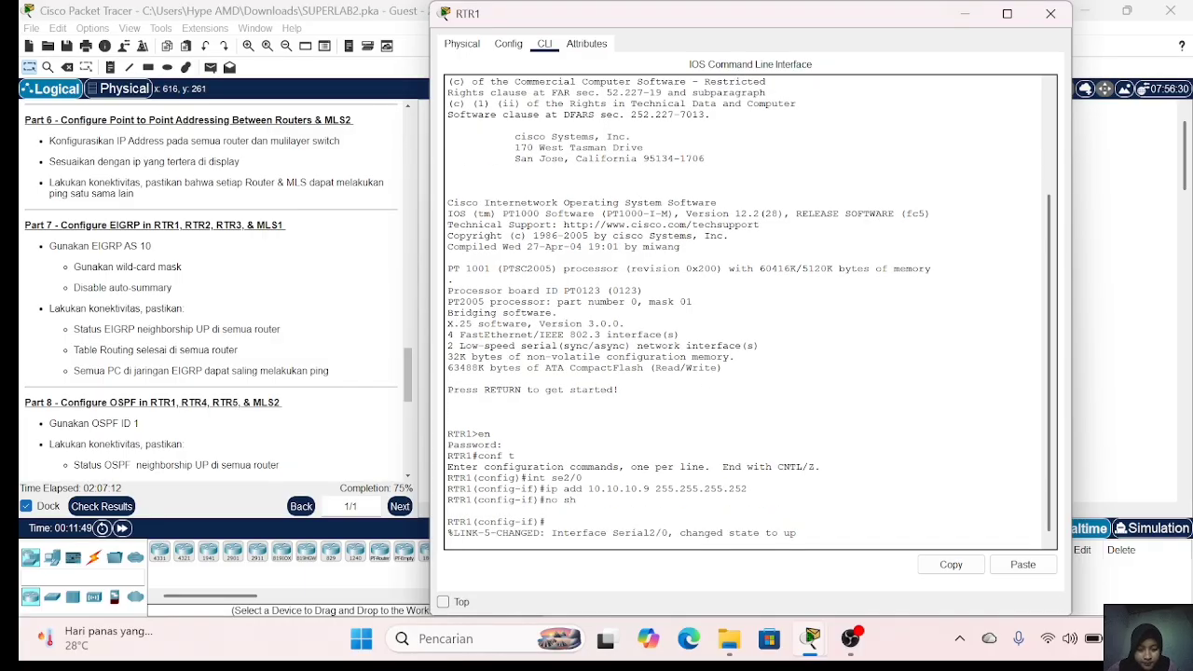
key("Return")
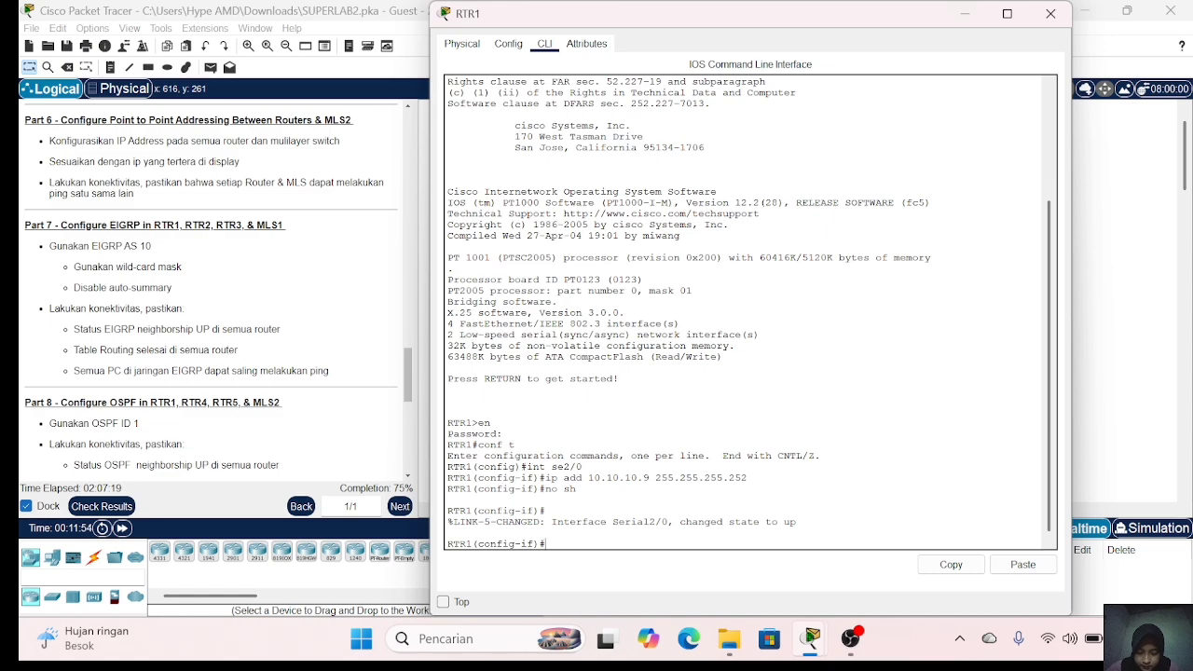
key("Return")
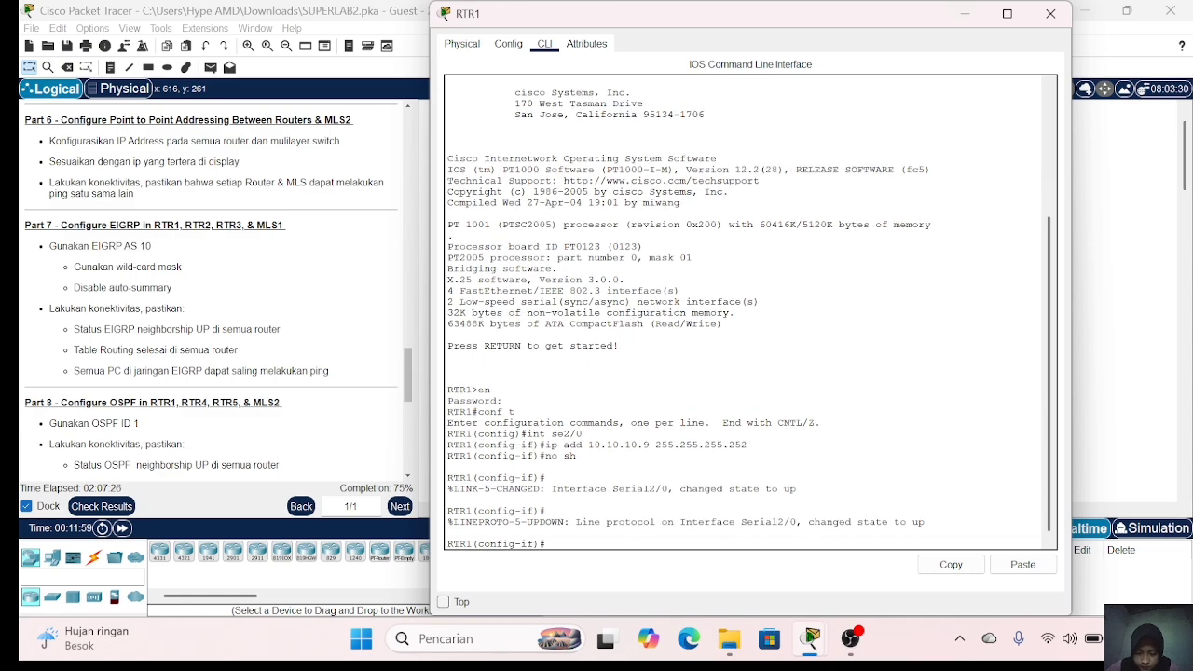
type("ex")
key("Return")
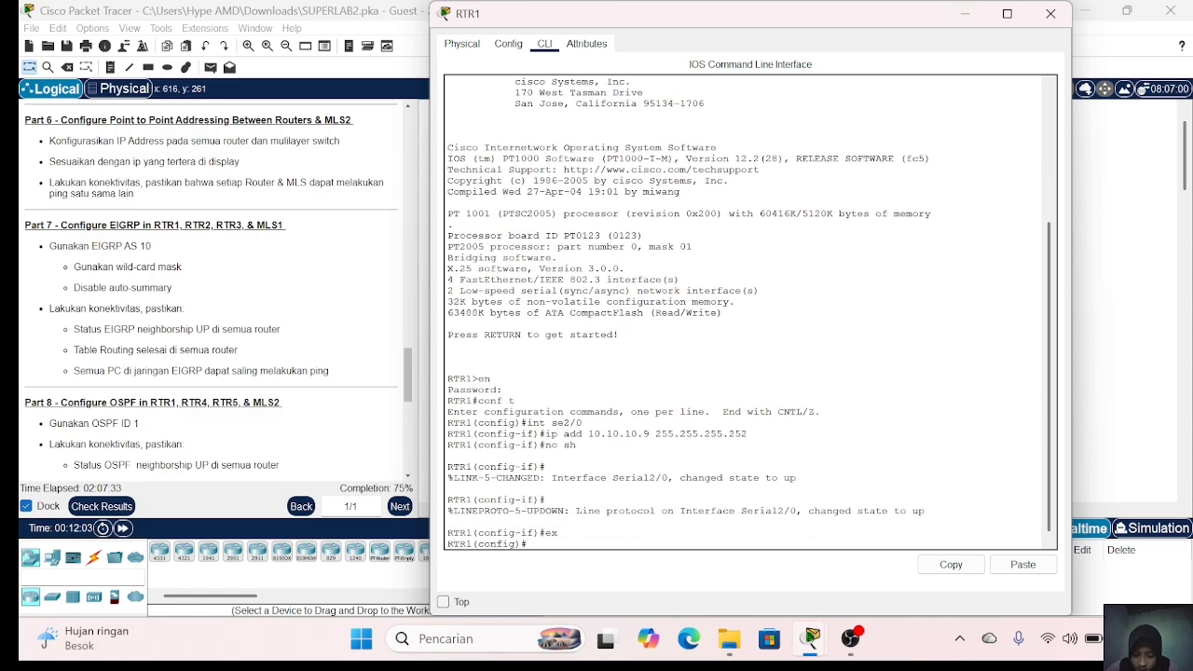
Step: Assign Serial3/0 10.10.10.13 255.255.255.252, enable it, and exit to the privileged prompt
type("int se3/0")
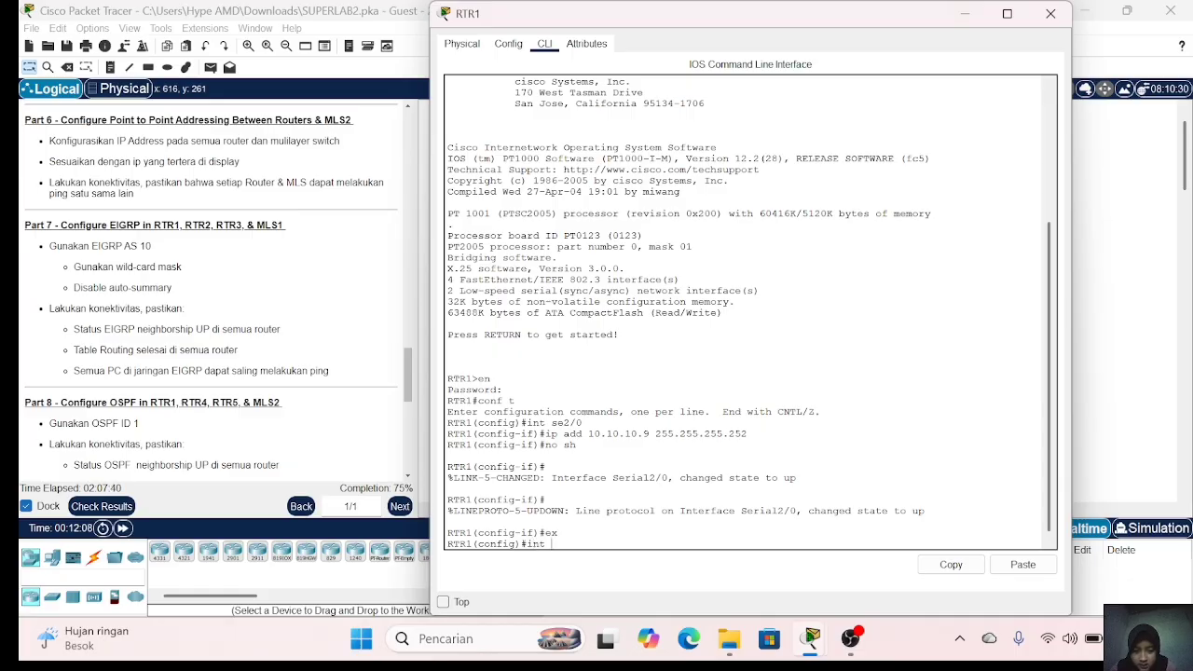
key("Return")
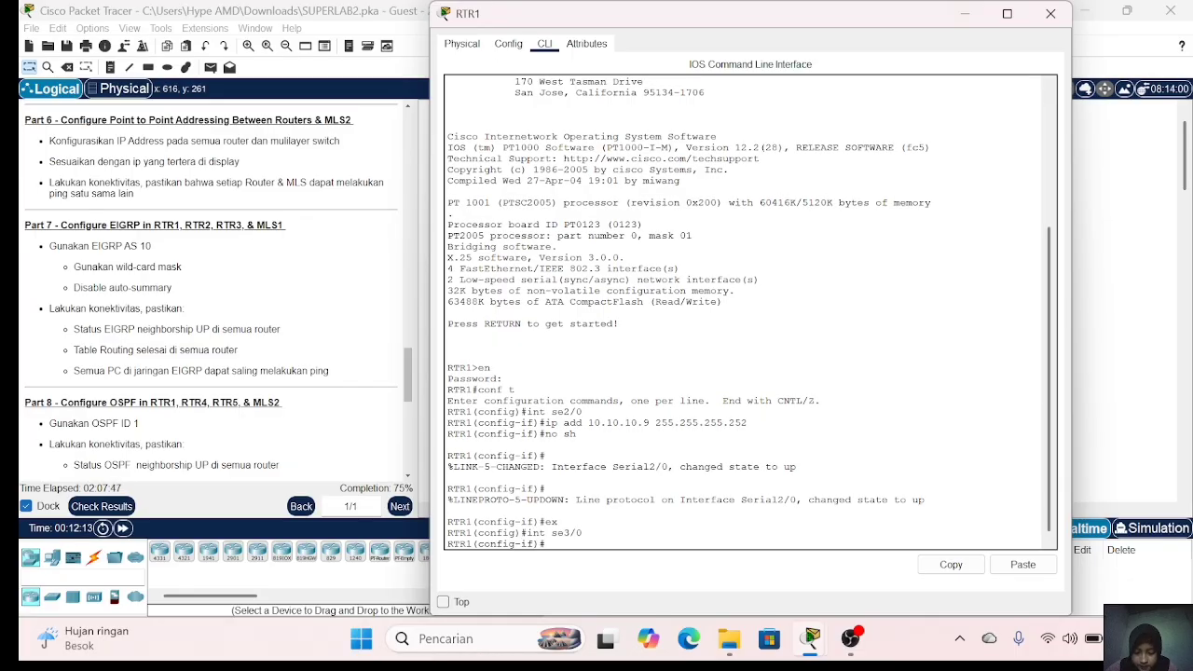
type("ip add 1")
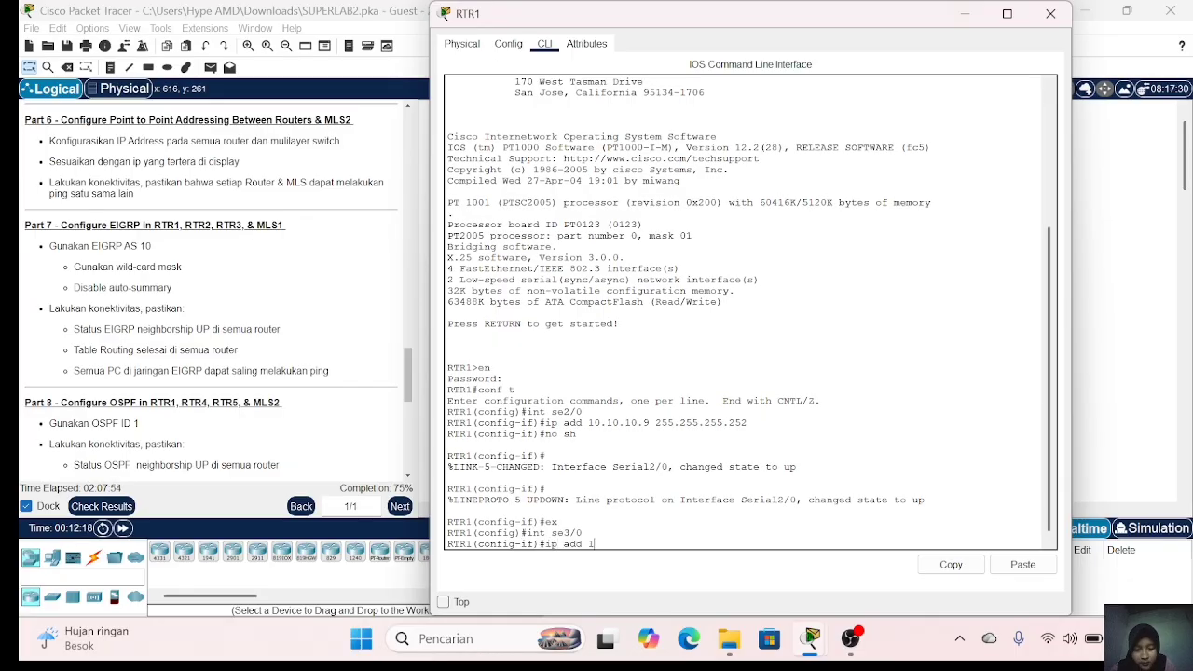
type("0.10.10.13 255.255.255.25")
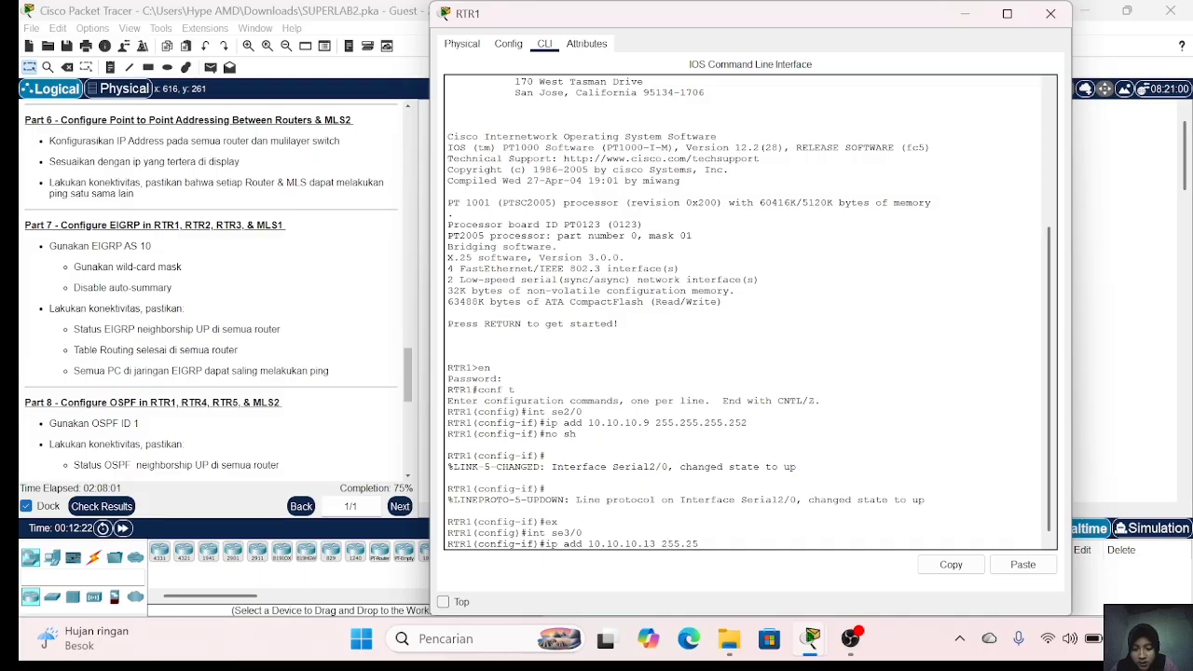
type("2")
key("Return")
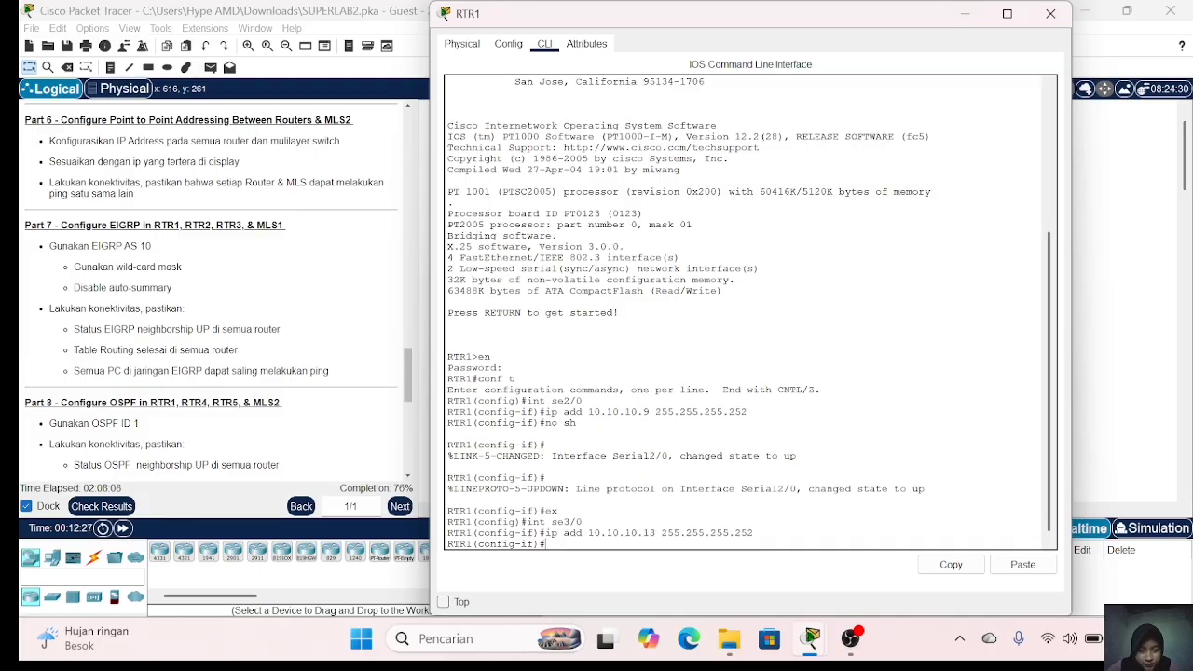
type("no sh")
key("Return")
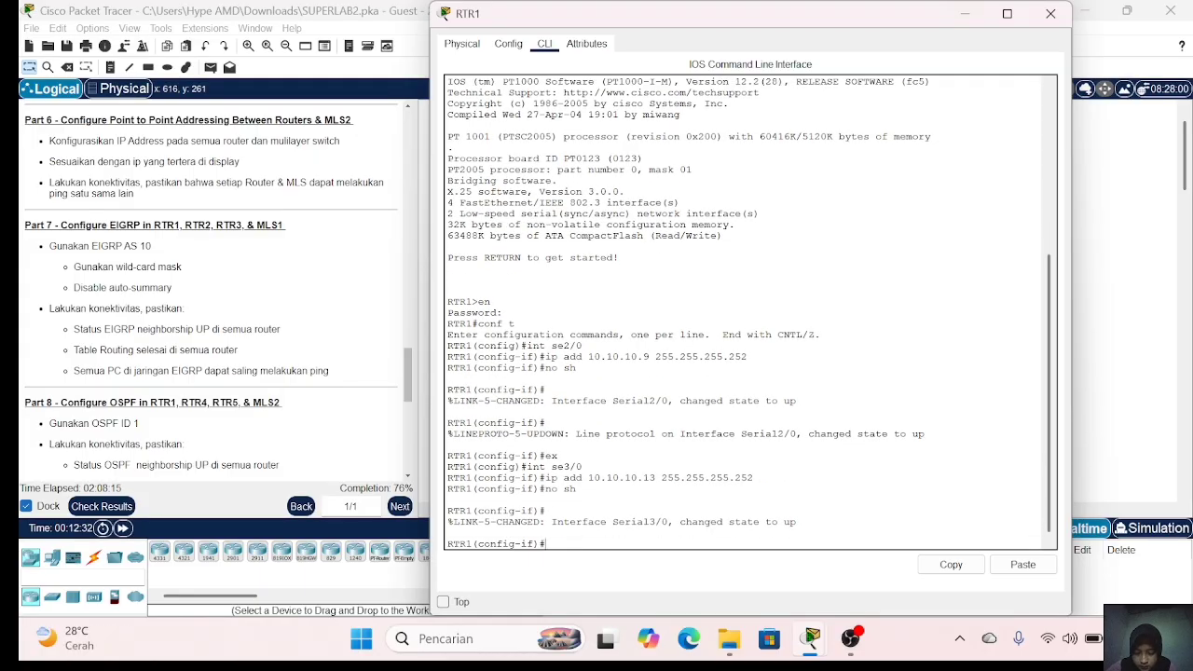
type("ex")
key("Return")
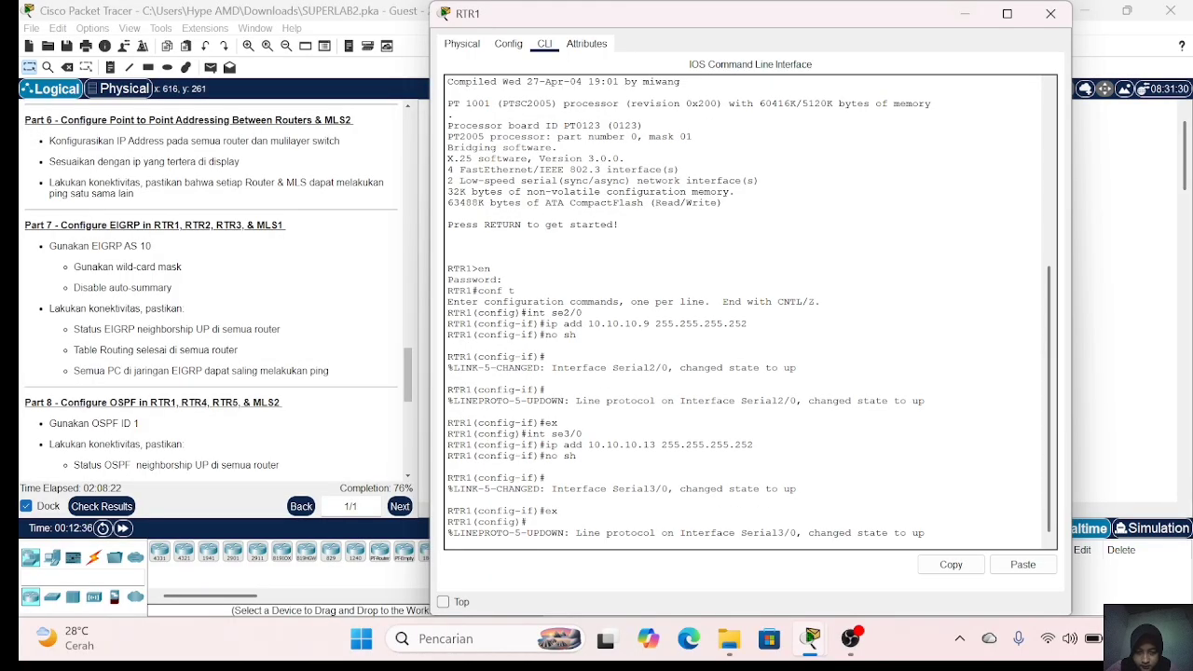
type("ex")
key("Return")
Step: Give RTR1's FastEthernet4/0 the address 10.10.10.5 255.255.255.252 and enable it
key("Return")
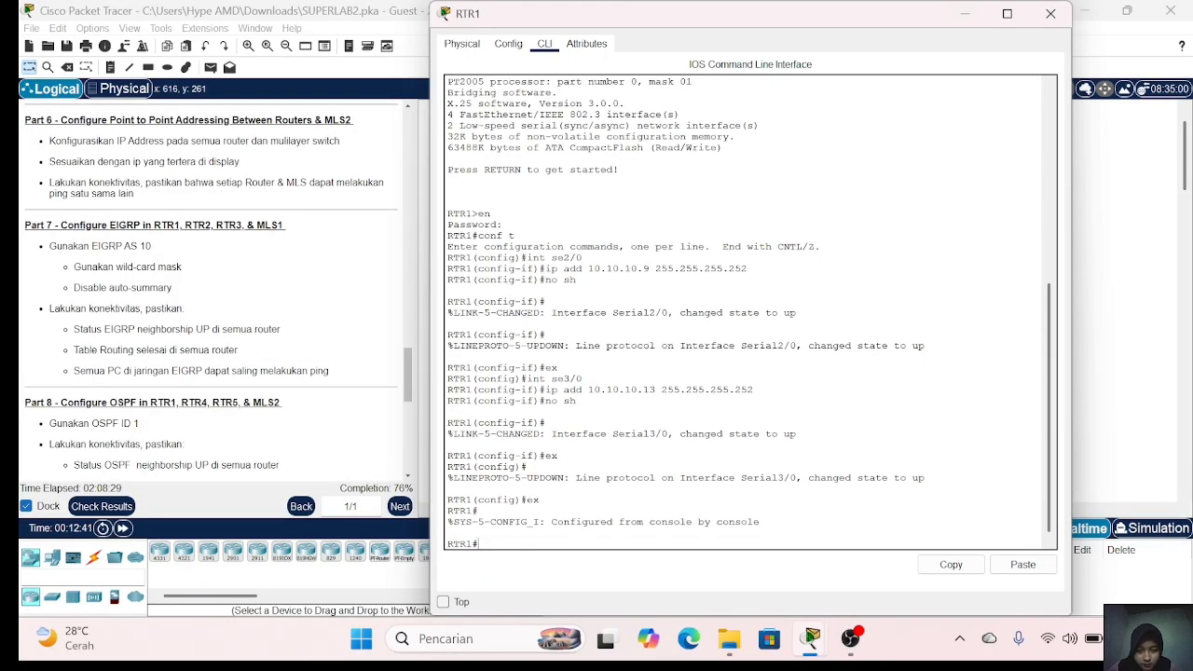
type("conf t")
key("Return")
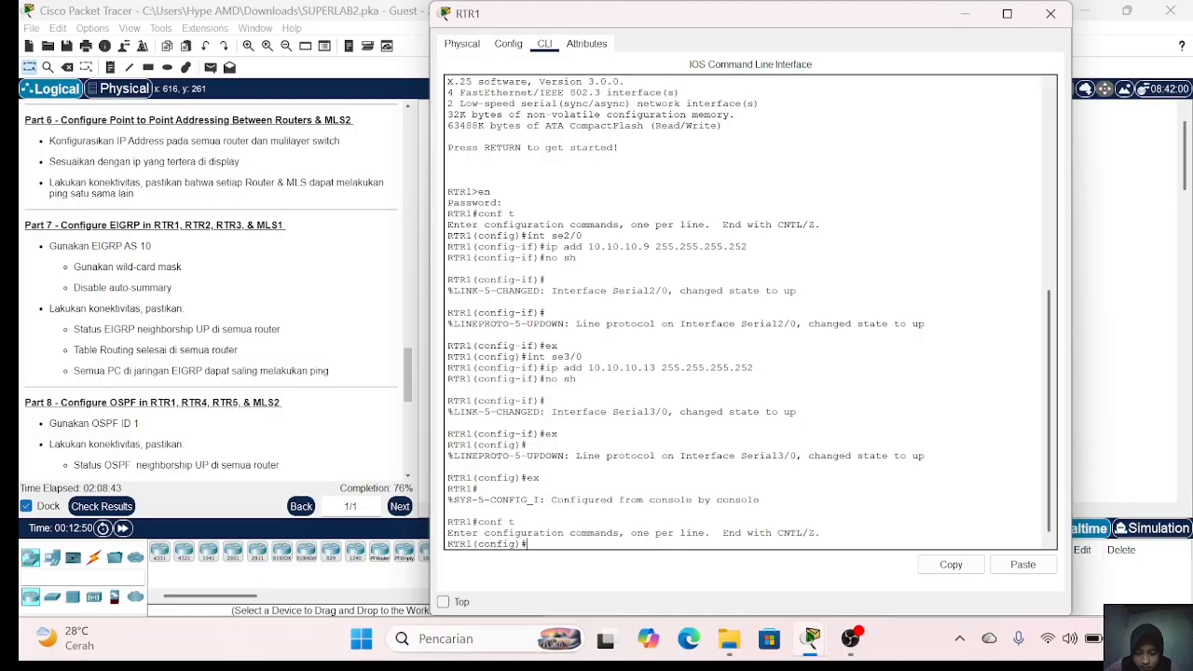
type("int fa4/0")
key("Return")
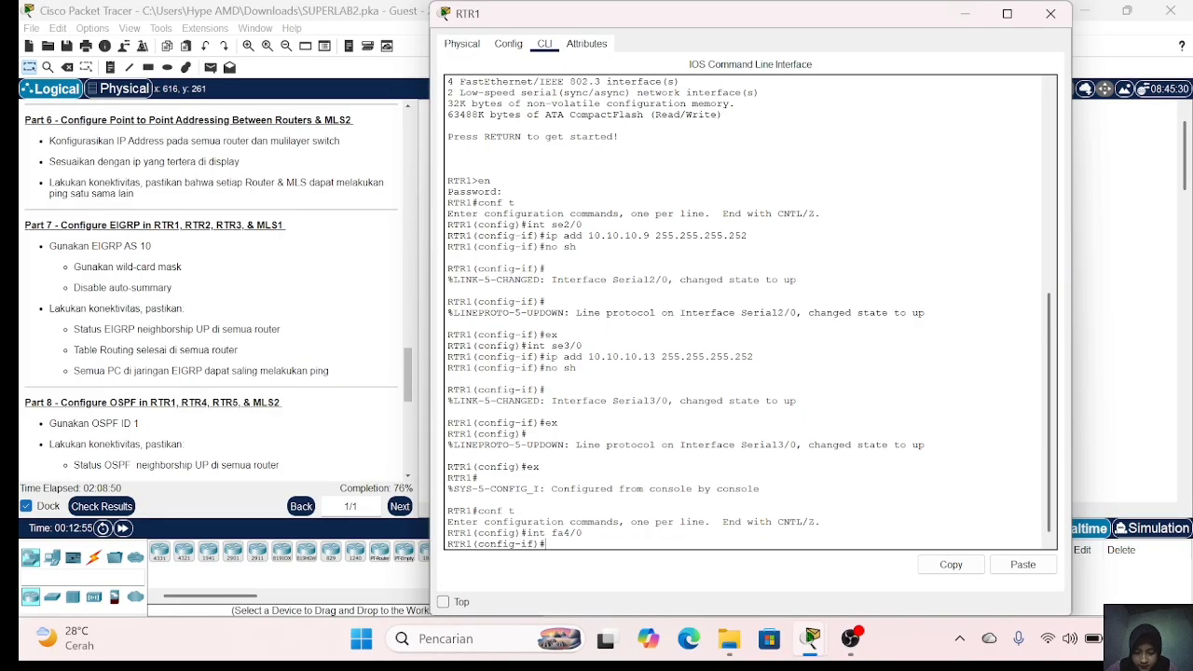
type("ip add 10.10.1")
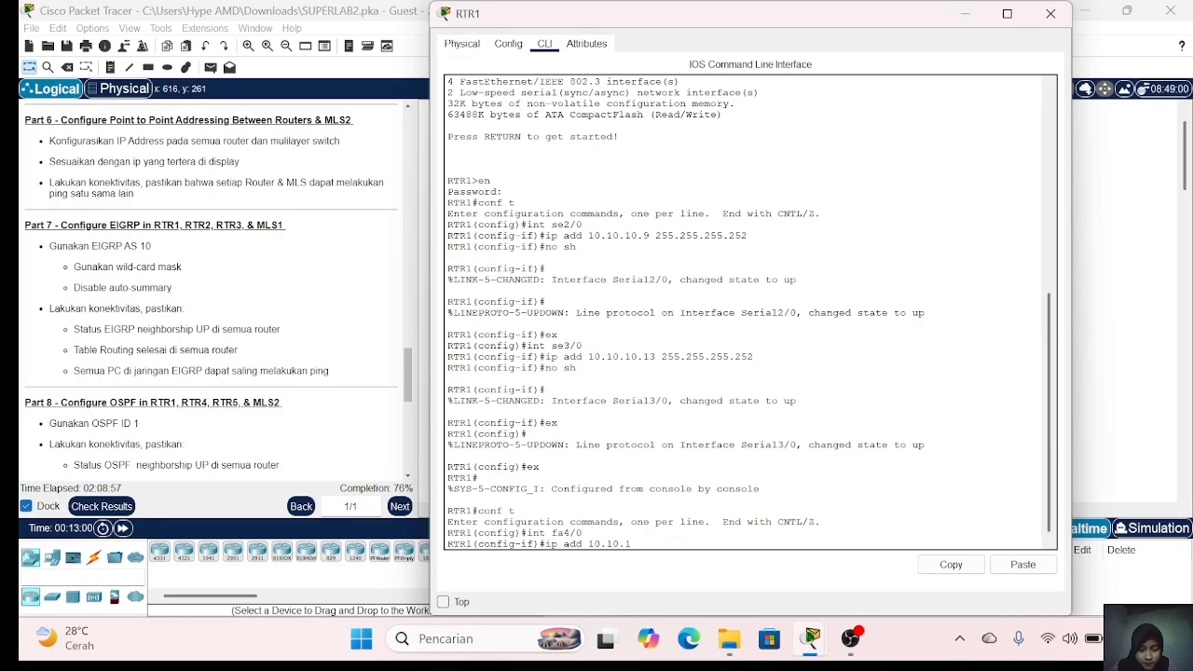
type("0.")
type("5")
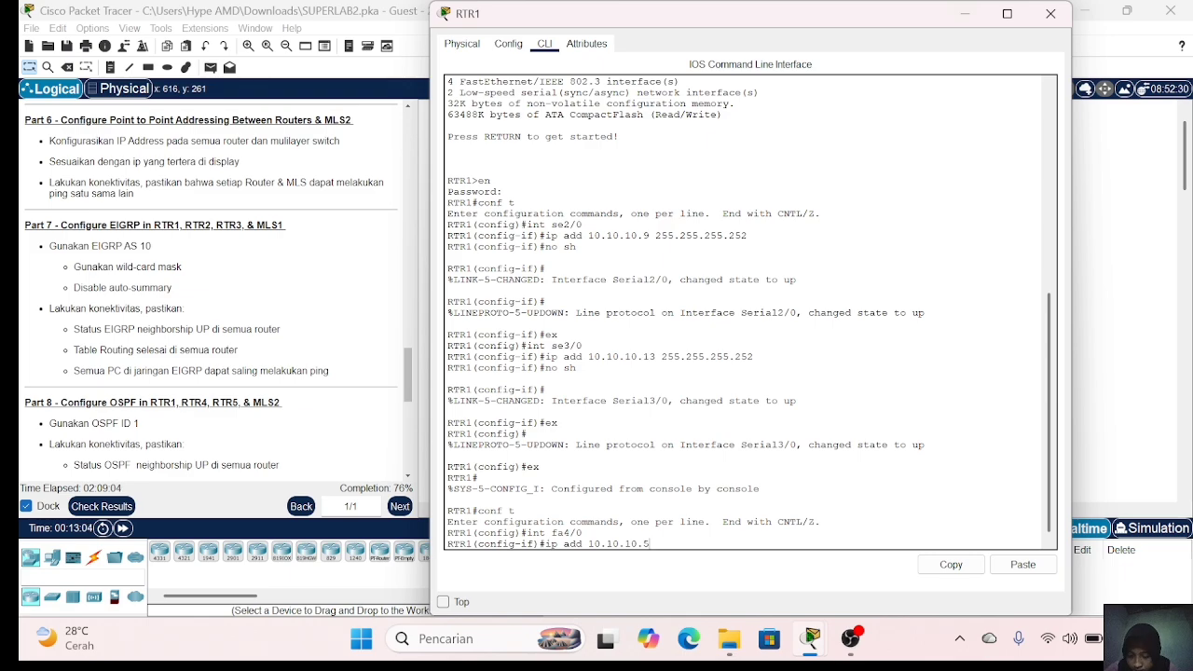
type(" 255.255.255.252")
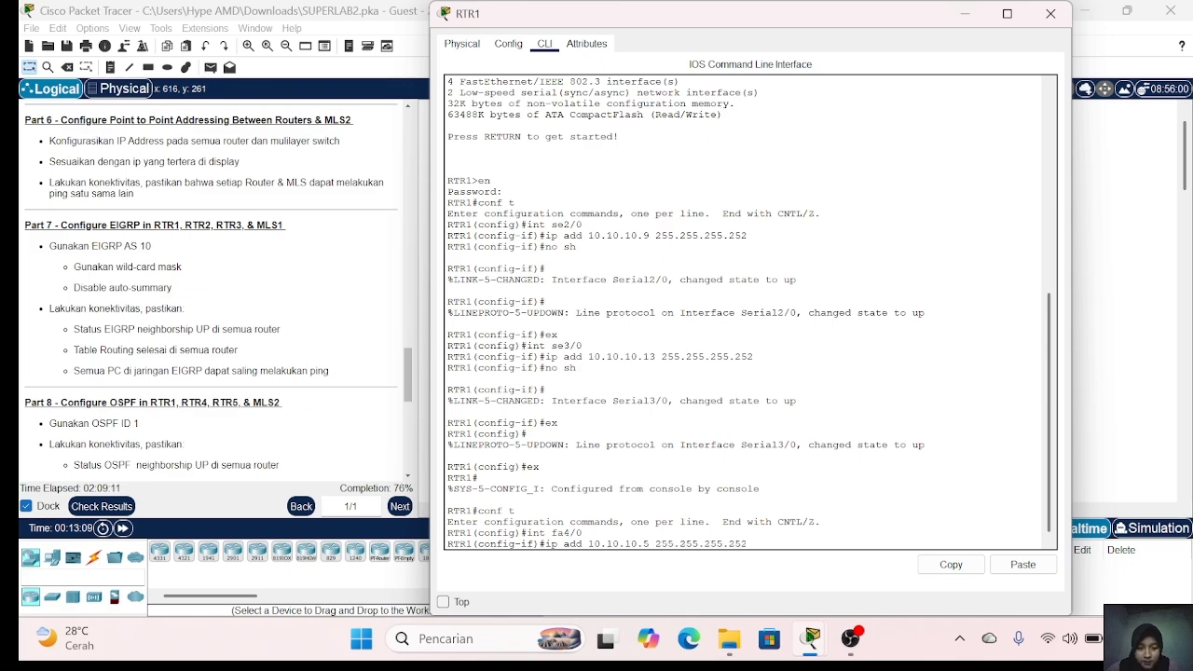
key("Return")
type("no sh")
key("Return")
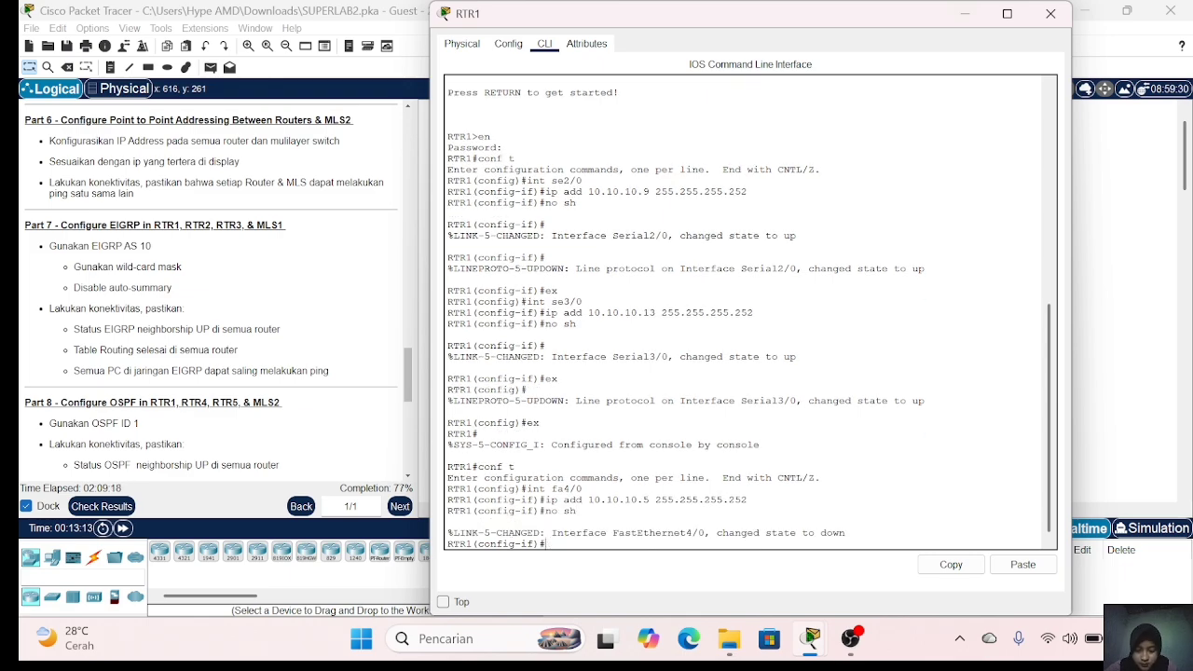
key("Return")
type("ex")
key("Return")
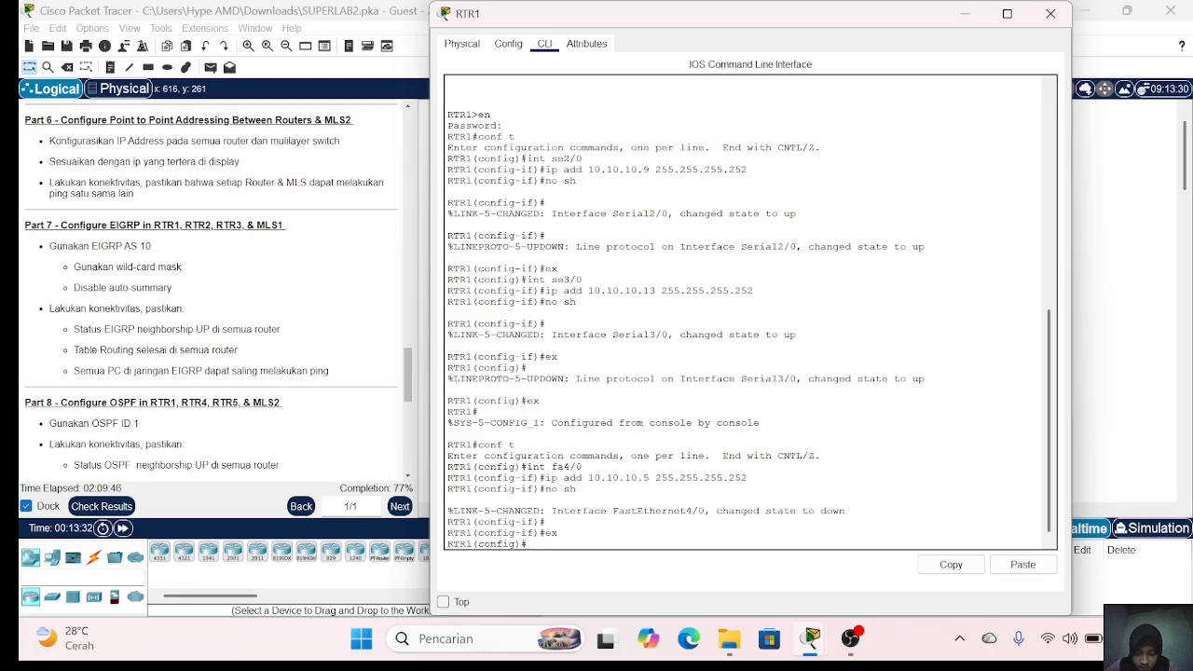
Step: Give FastEthernet5/0 the address 10.10.10.1 255.255.255.252, enable it, and close RTR1
type("int fa5/0")
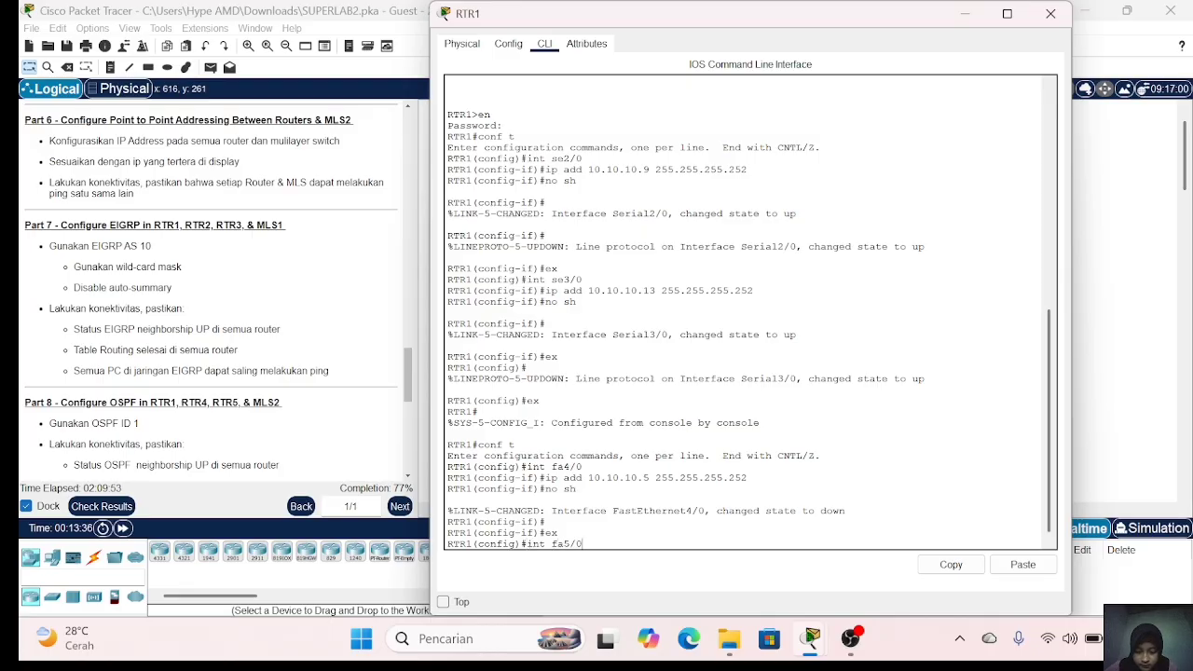
key("Return")
type("ip add 10.10.10.11")
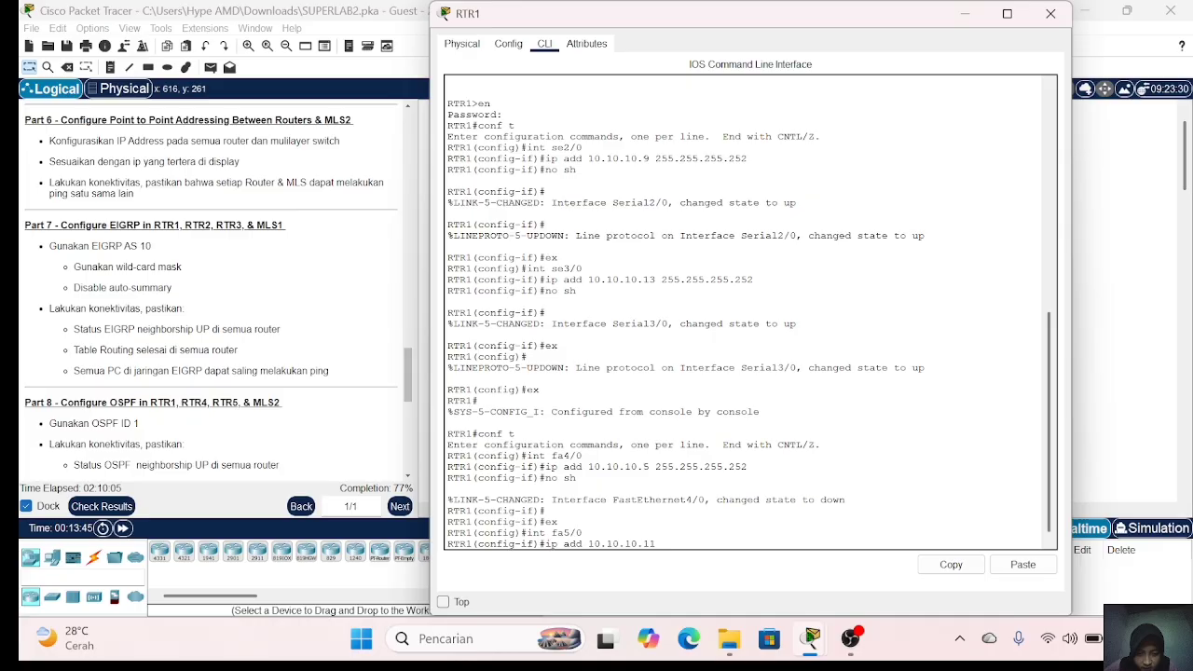
key("BackSpace")
type("25")
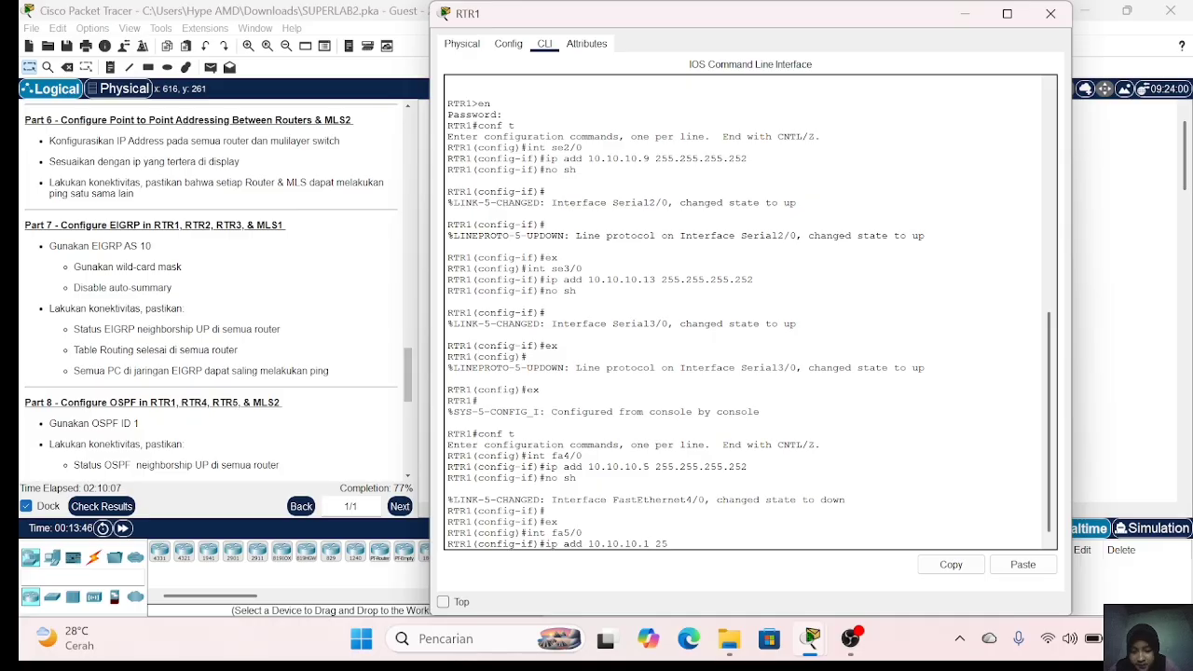
type("5.255.255.252")
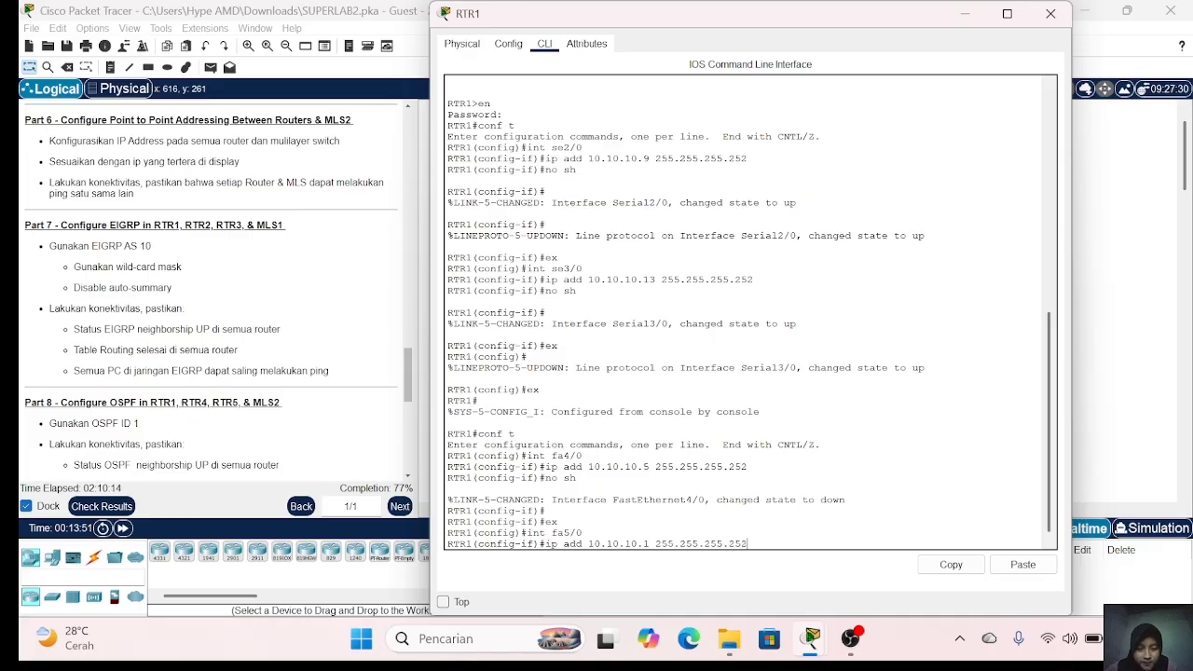
key("Return")
type("no sh")
key("Return")
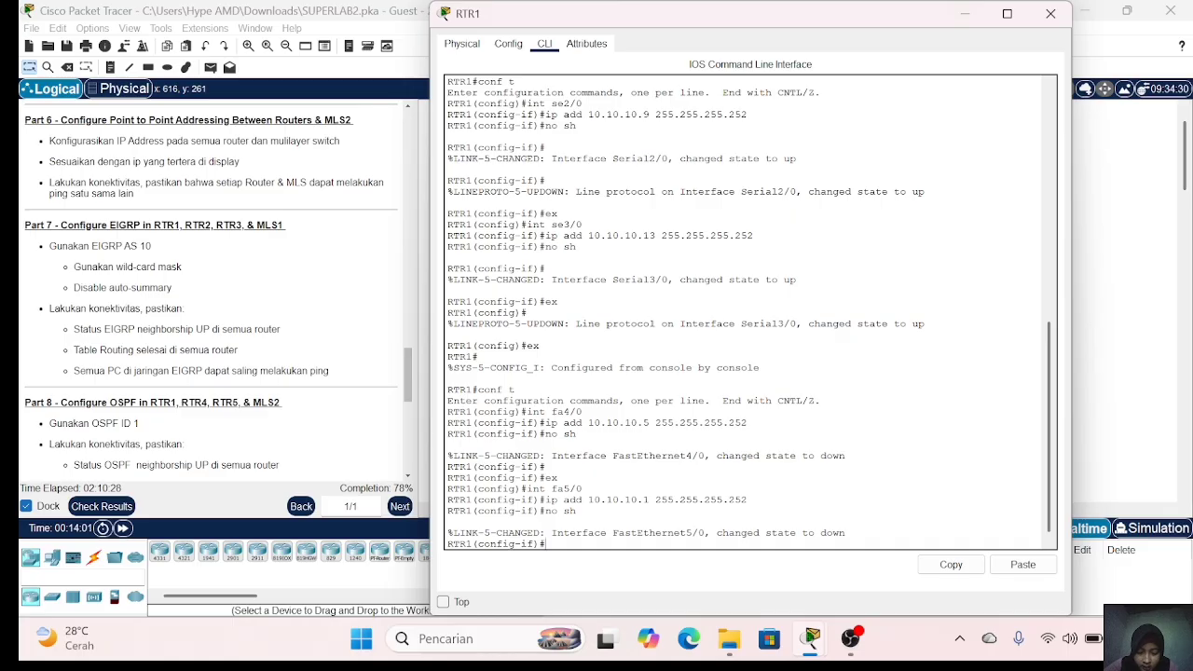
left_click(1050, 13)
Step: Open RTR2's CLI and enter global configuration mode
left_click(639, 178)
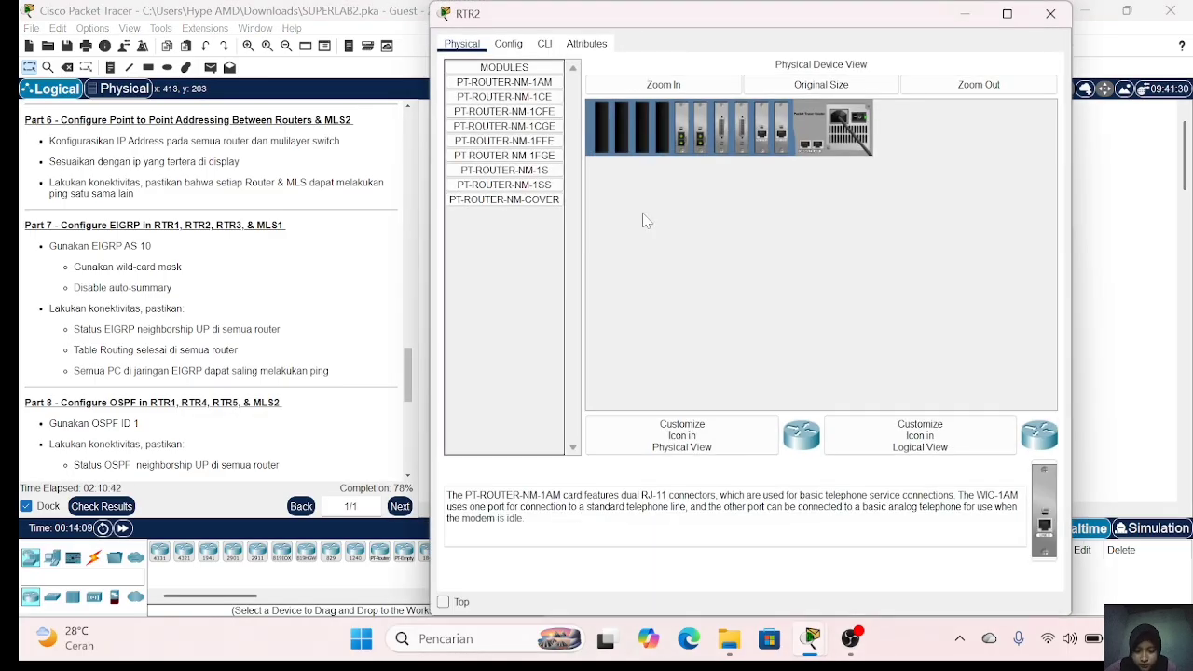
left_click(545, 43)
key("Return")
type("en")
key("Return")
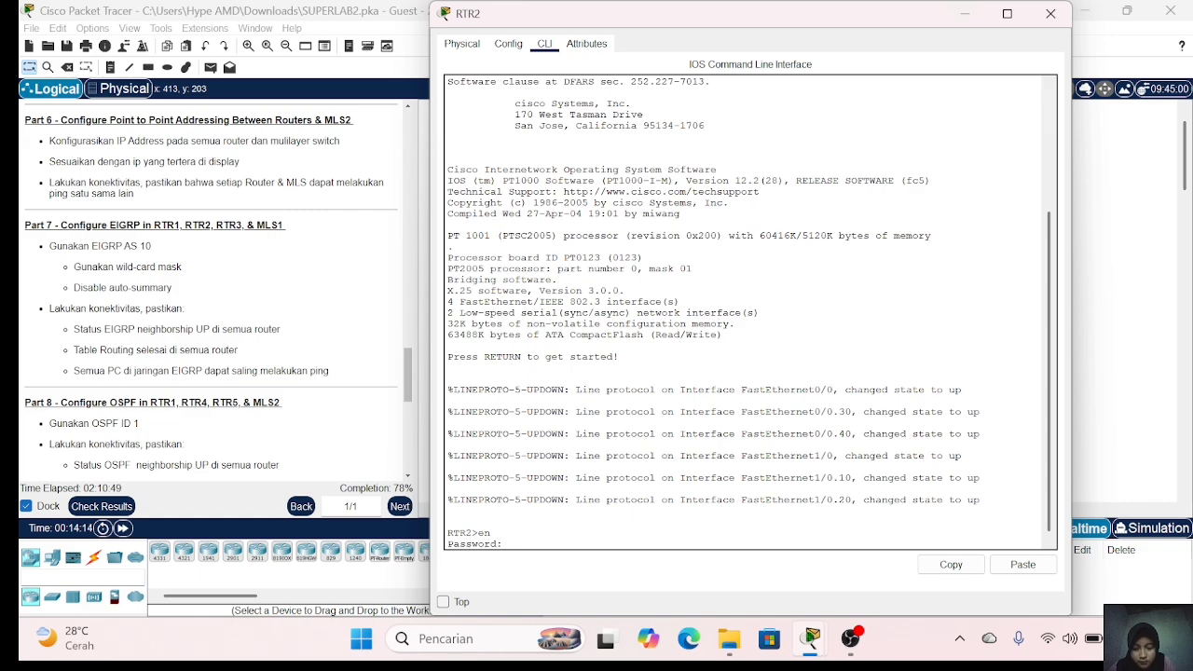
key("Return")
type("conf t")
key("Return")
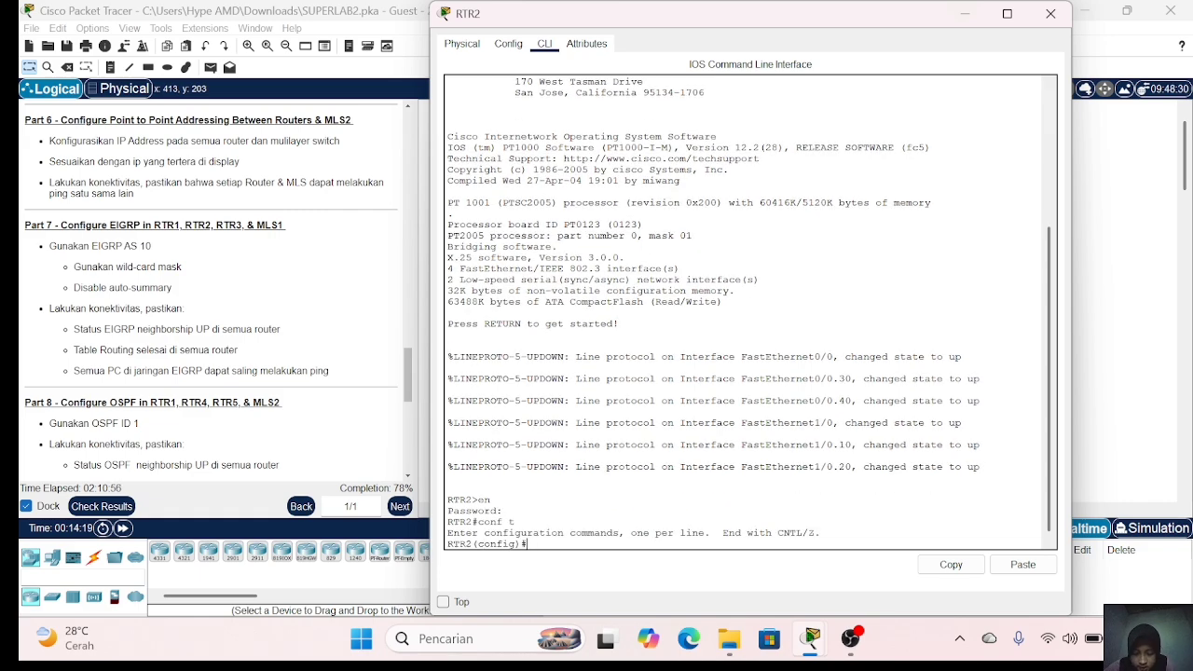
Step: Set RTR2's FastEthernet4/0 to 10.10.10.2 255.255.255.252, enable it, and close the window
type("int fa4/0")
key("Return")
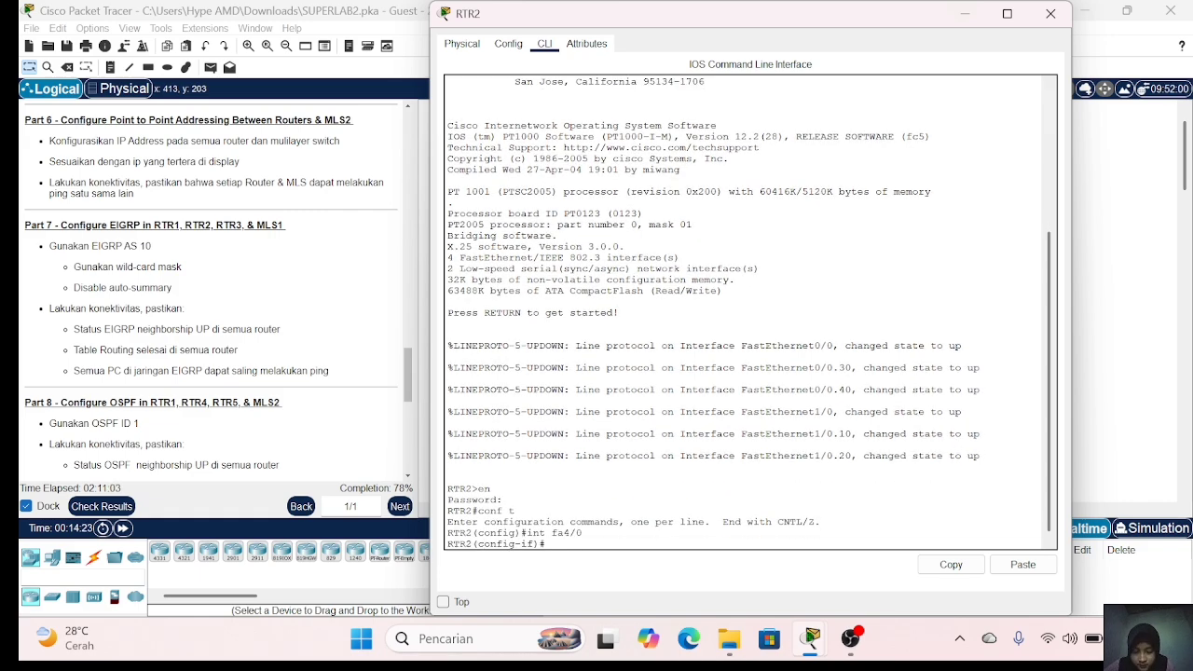
type("ip add")
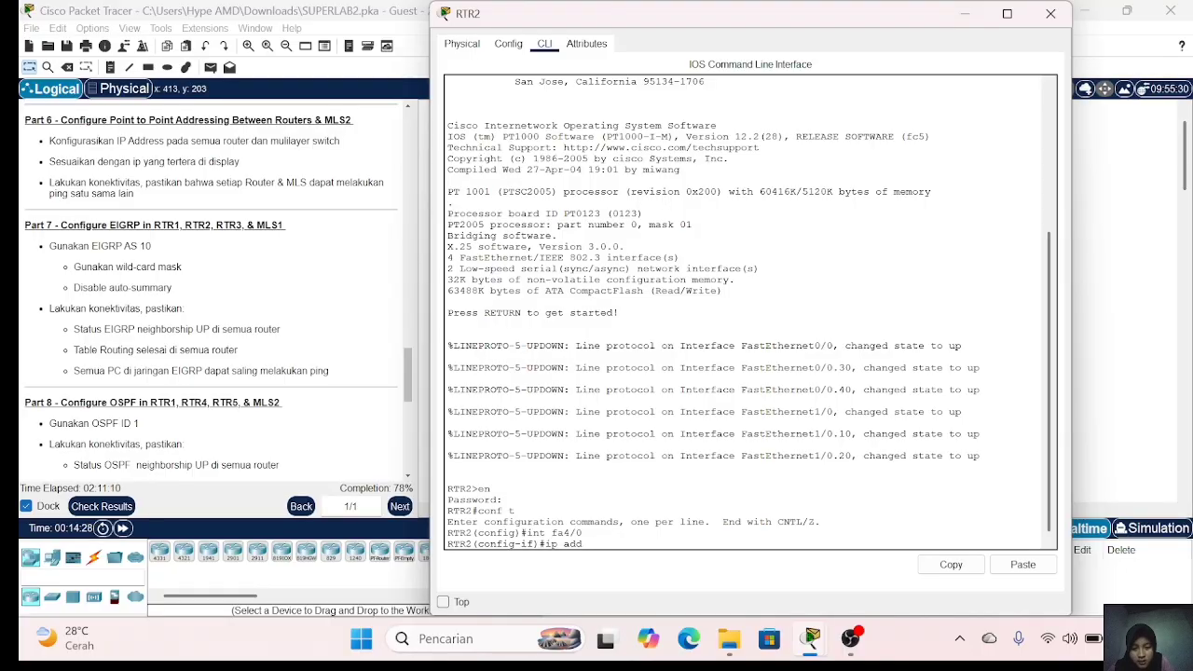
type(" 10.10.10.")
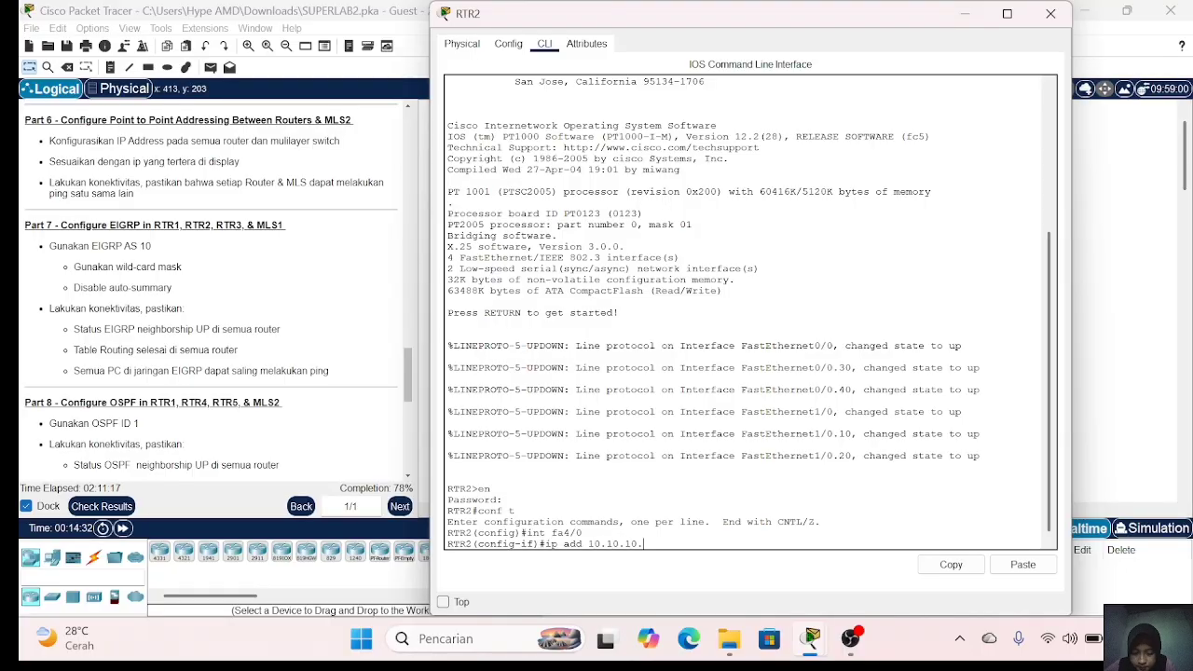
type("2 255.255")
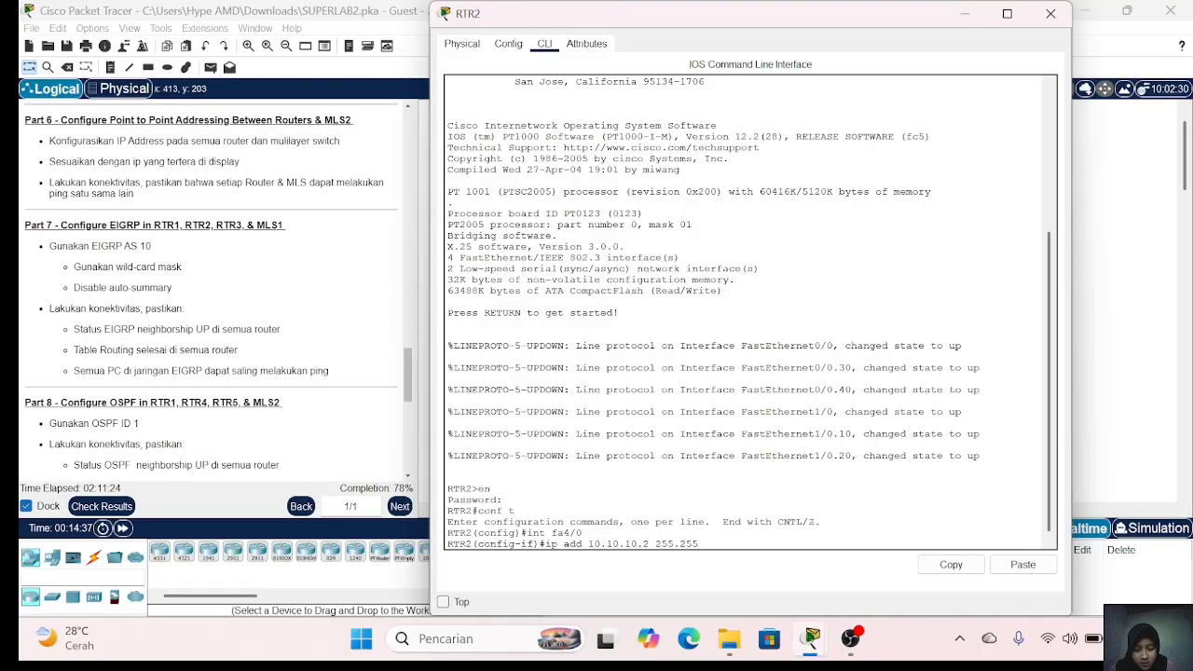
type(".255.252")
key("Return")
type("no")
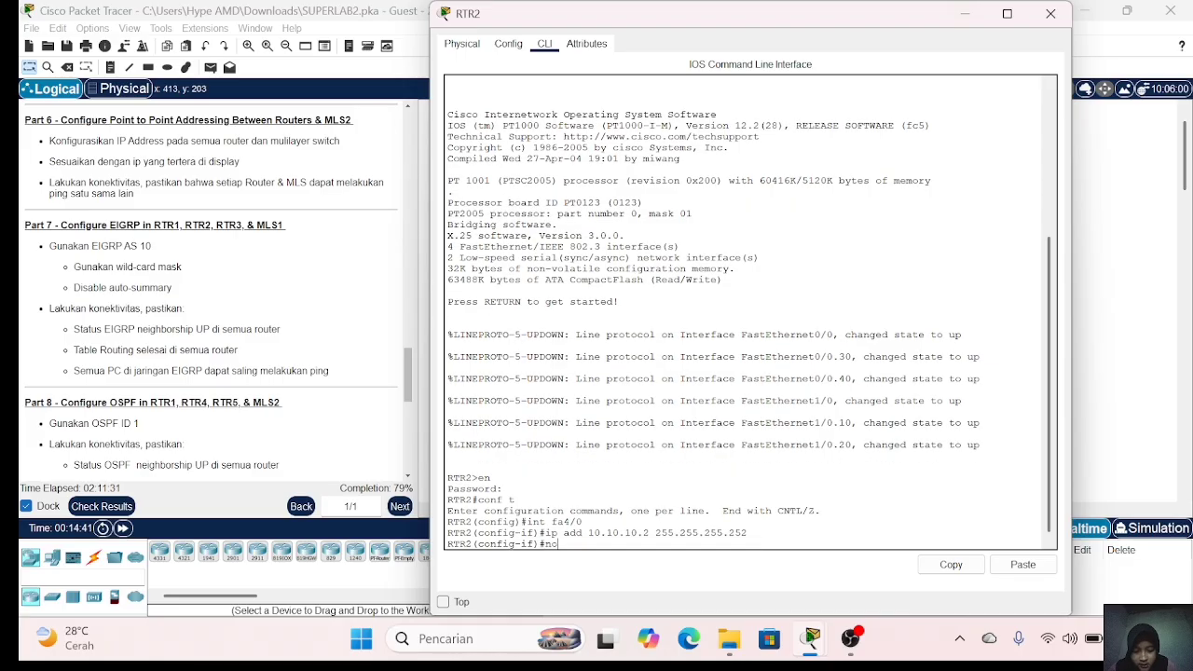
type(" sh")
key("Return")
key("Return")
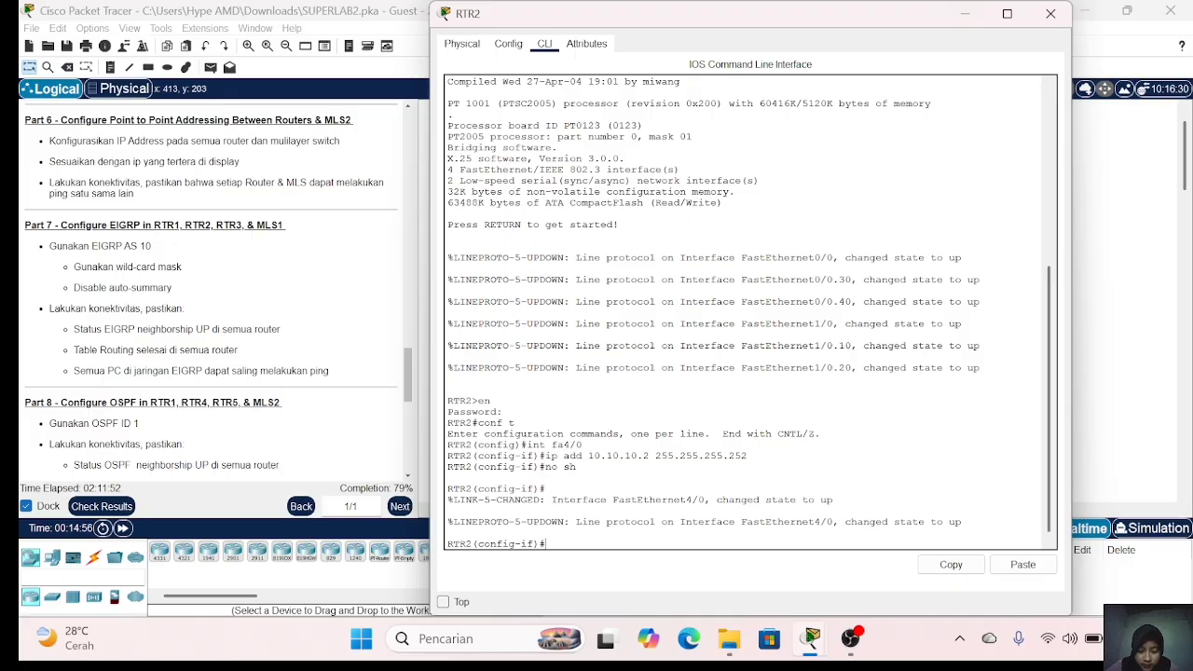
left_click(1050, 13)
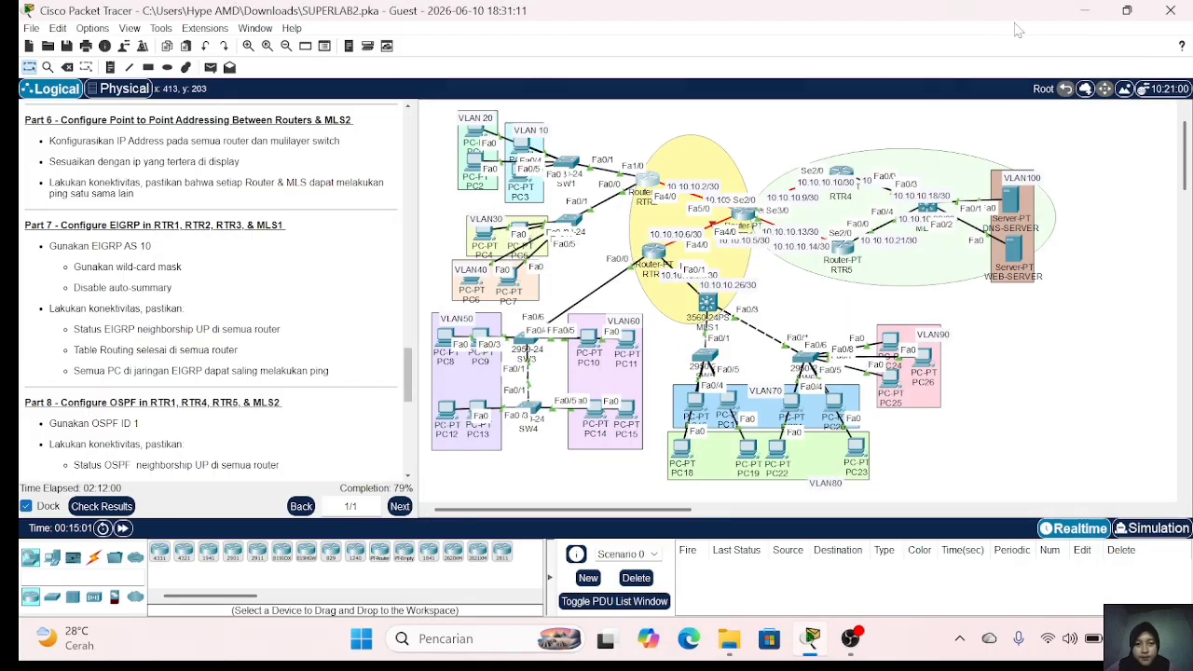
Step: Open RTR3's CLI and enter global configuration mode
left_click(655, 251)
left_click(544, 43)
type("en")
key("Return")
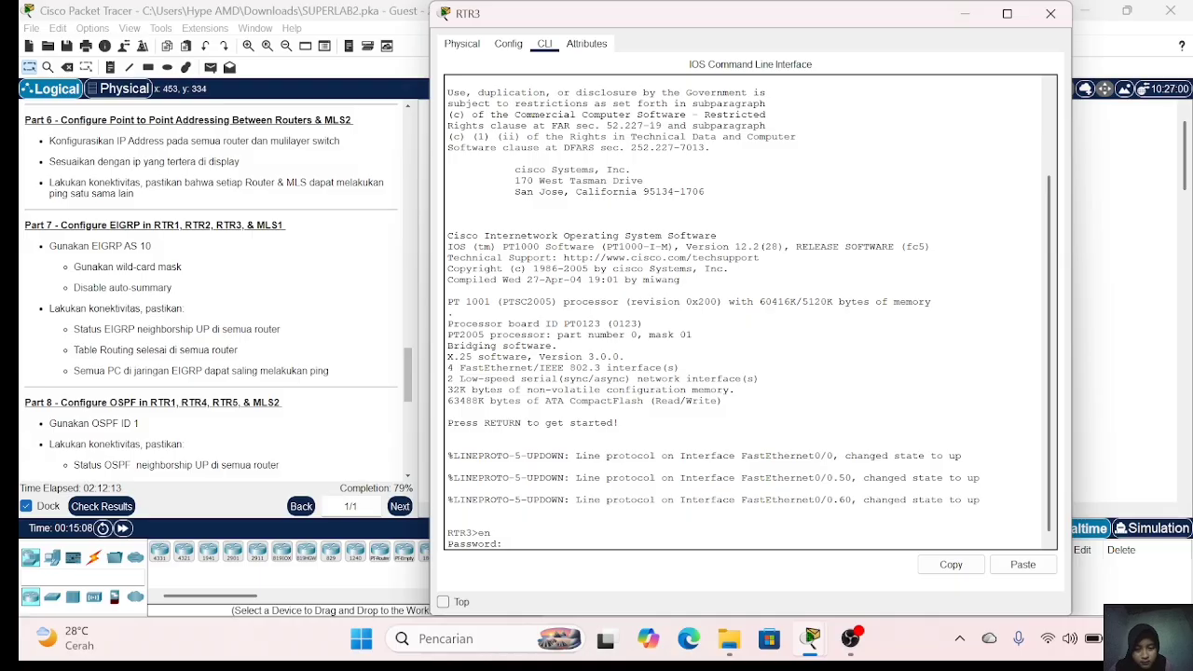
key("Return")
type("conf t")
key("Return")
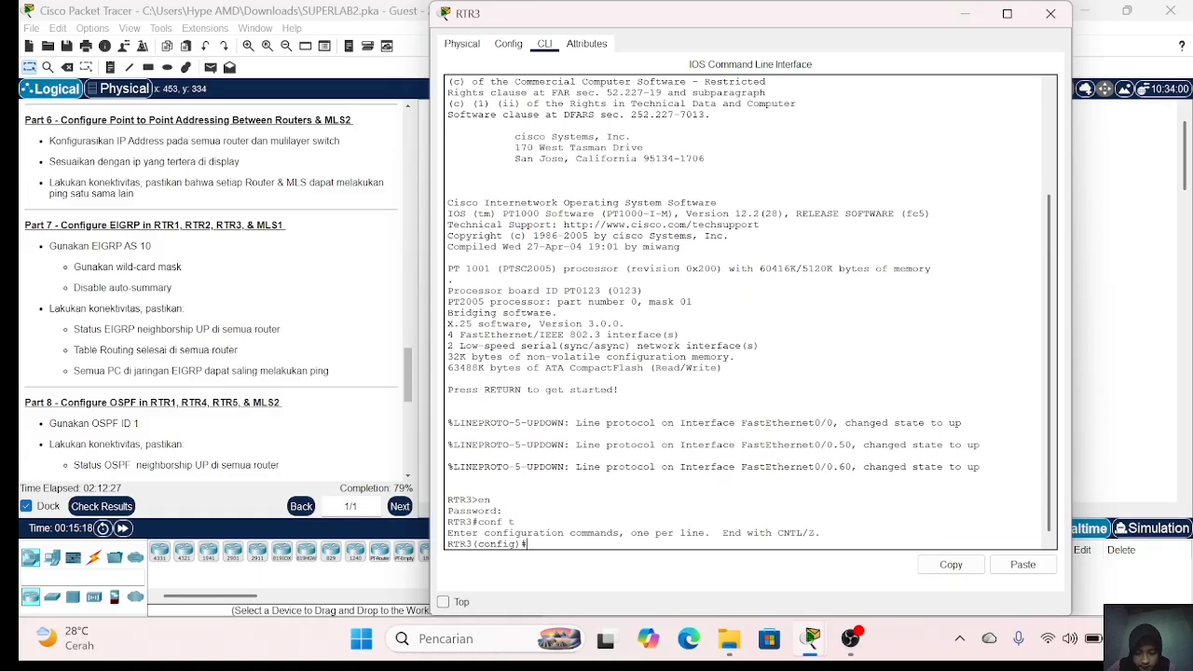
Step: Give RTR3's FastEthernet4/0 the address 10.10.10.6 255.255.255.252 and enable it
type("int fa4/0")
key("Return")
type("ip add")
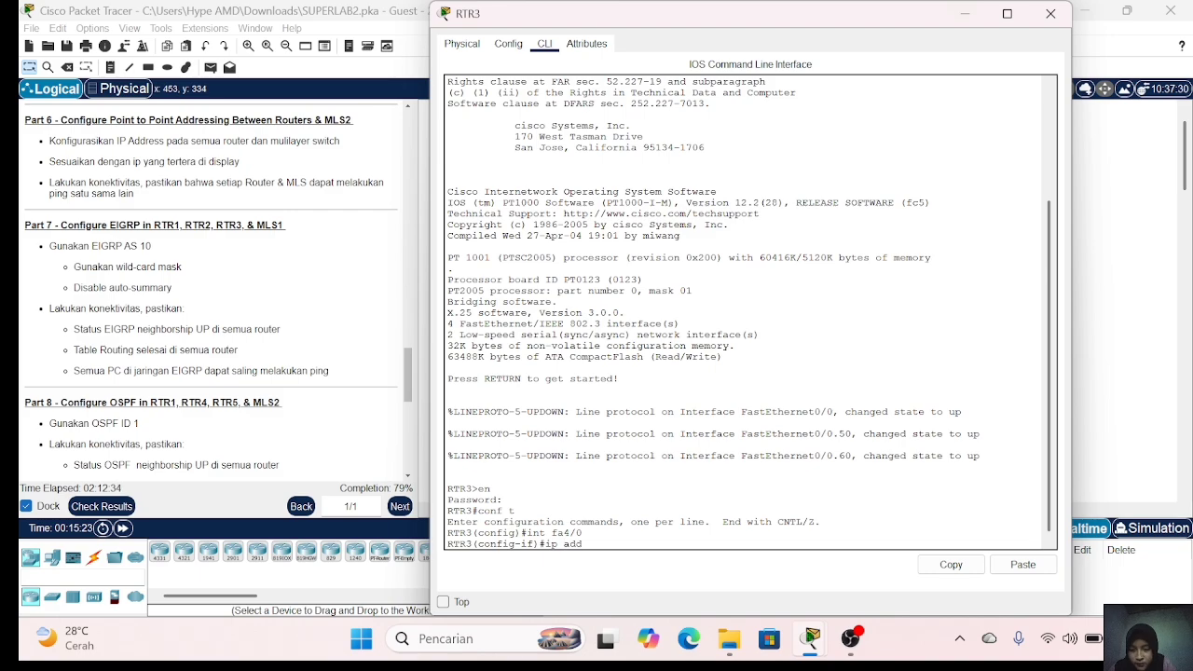
type(" 10.10.10.")
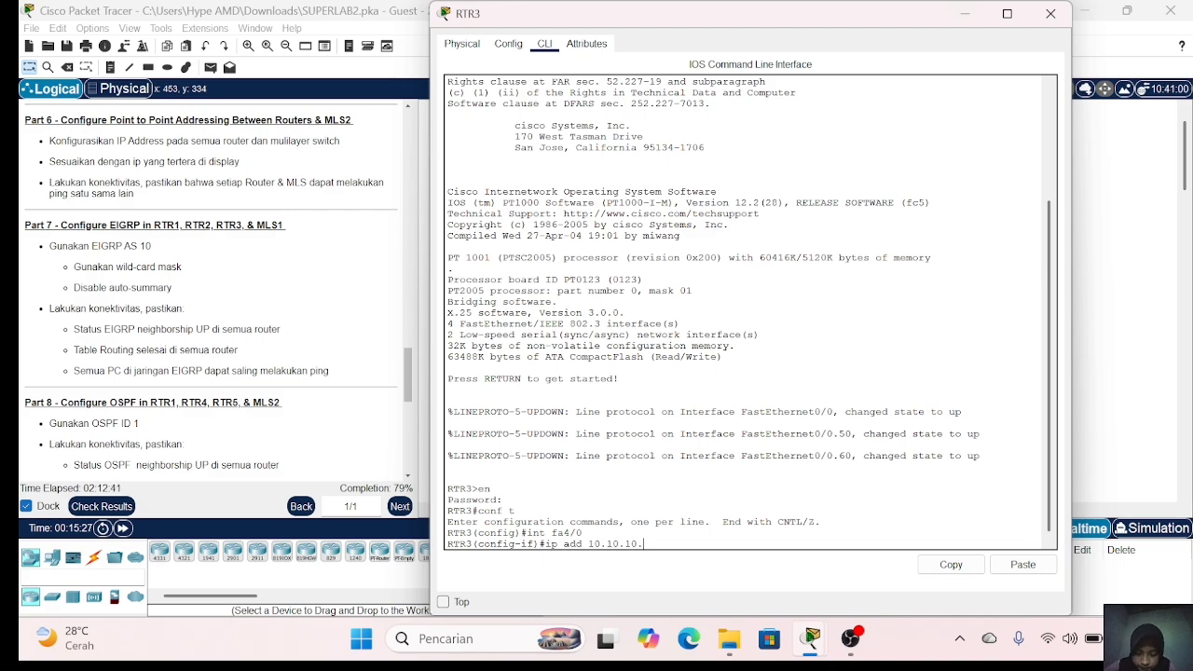
type("6 255.255.255.2")
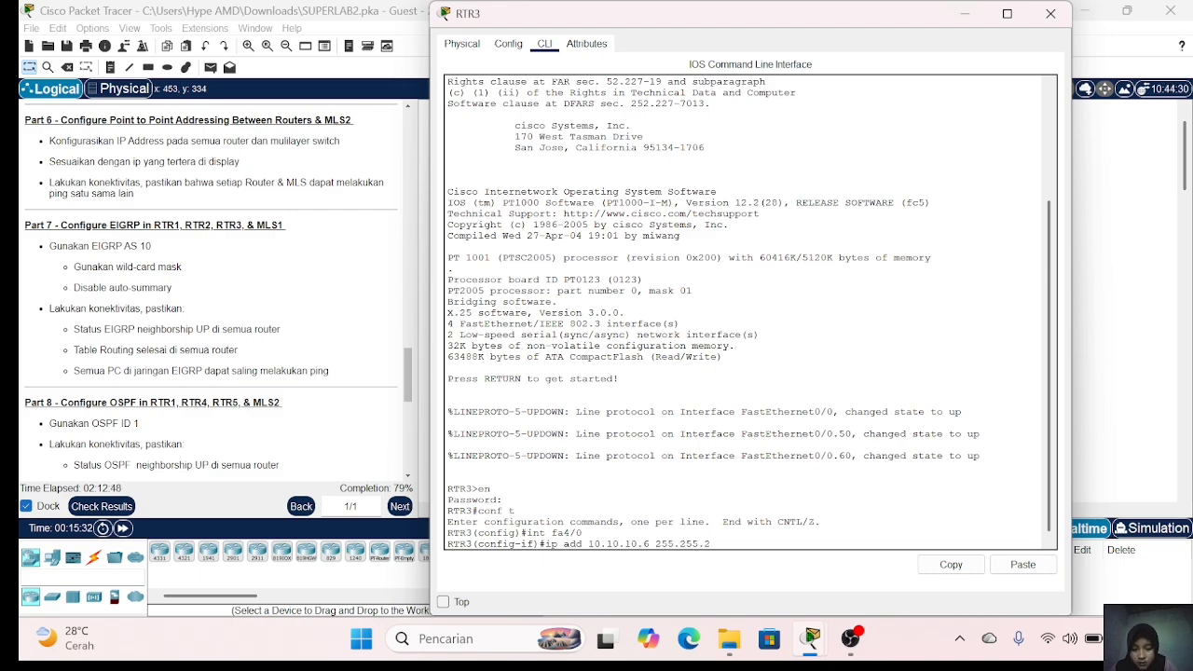
type("52")
key("Return")
type("no sh")
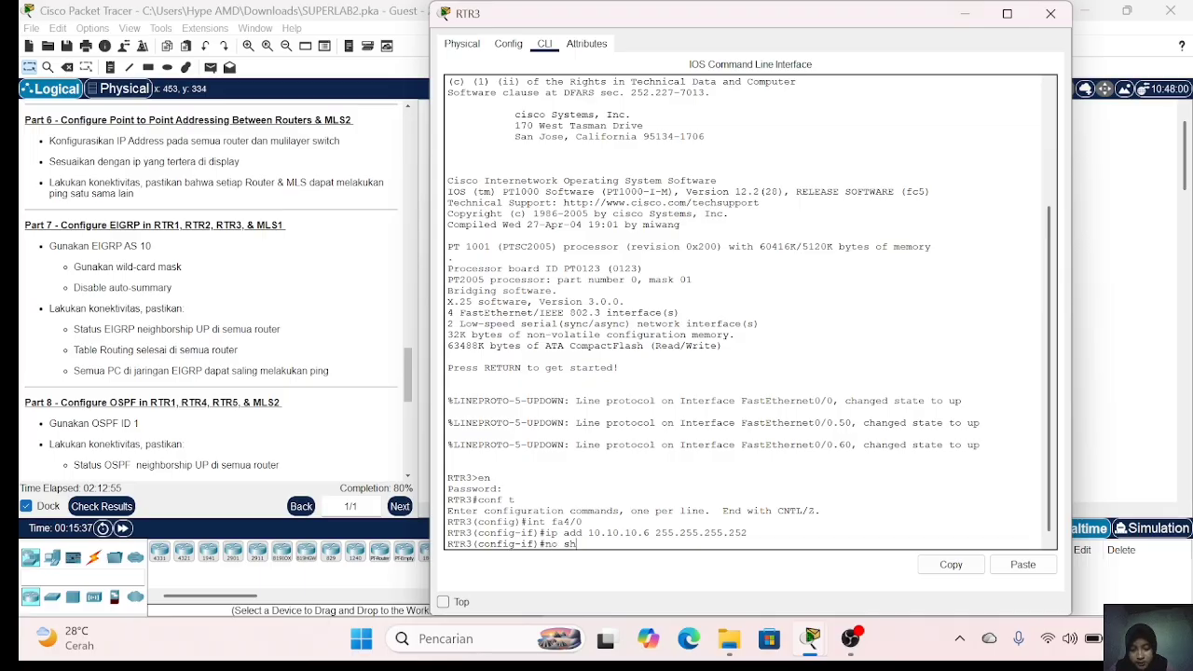
key("Return")
key("Return")
type("ex")
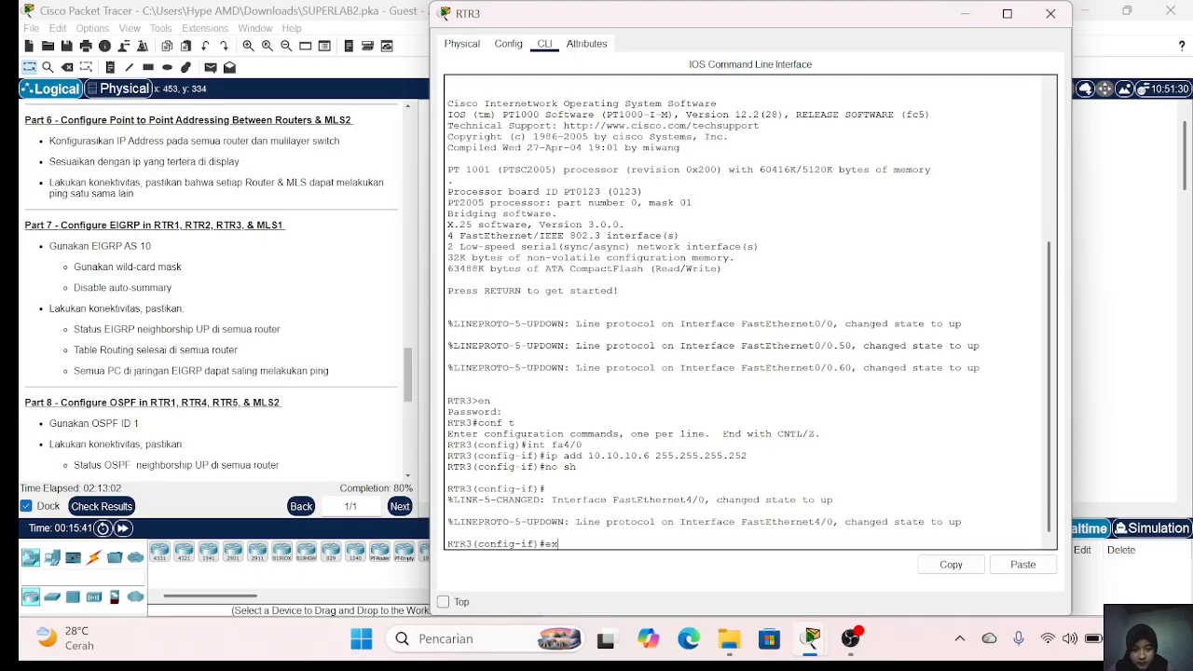
key("Return")
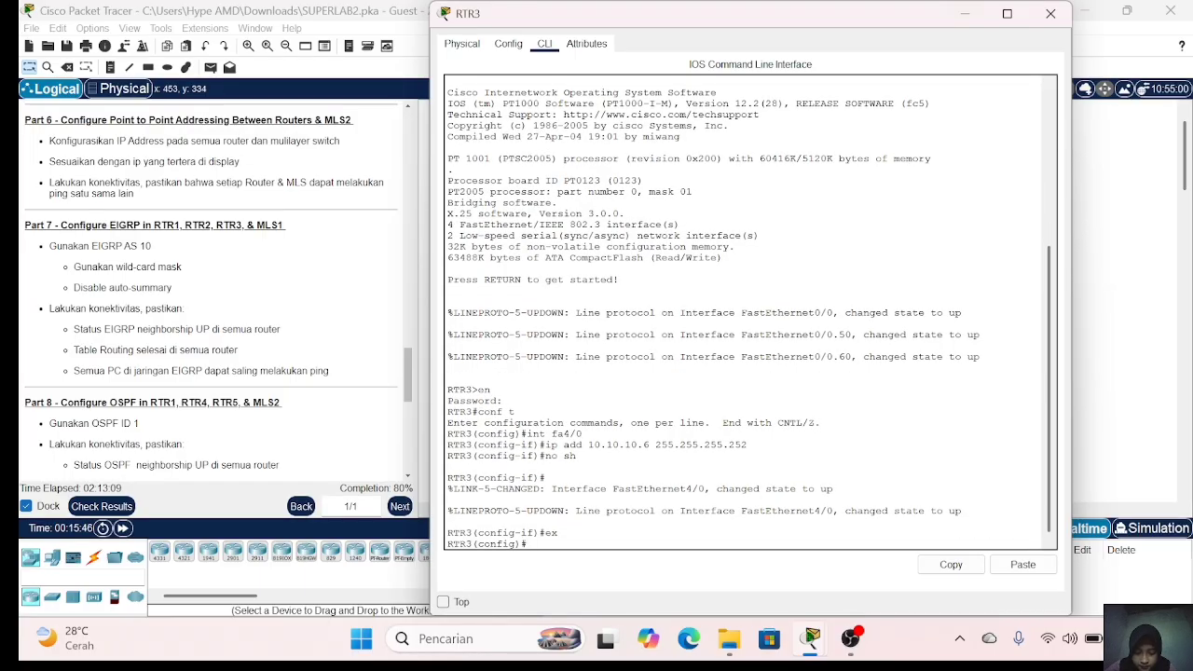
Step: Give FastEthernet1/0 10.10.10.25 255.255.255.252, enable it, and close RTR3
type("int fa1/0")
key("Return")
type("ip add")
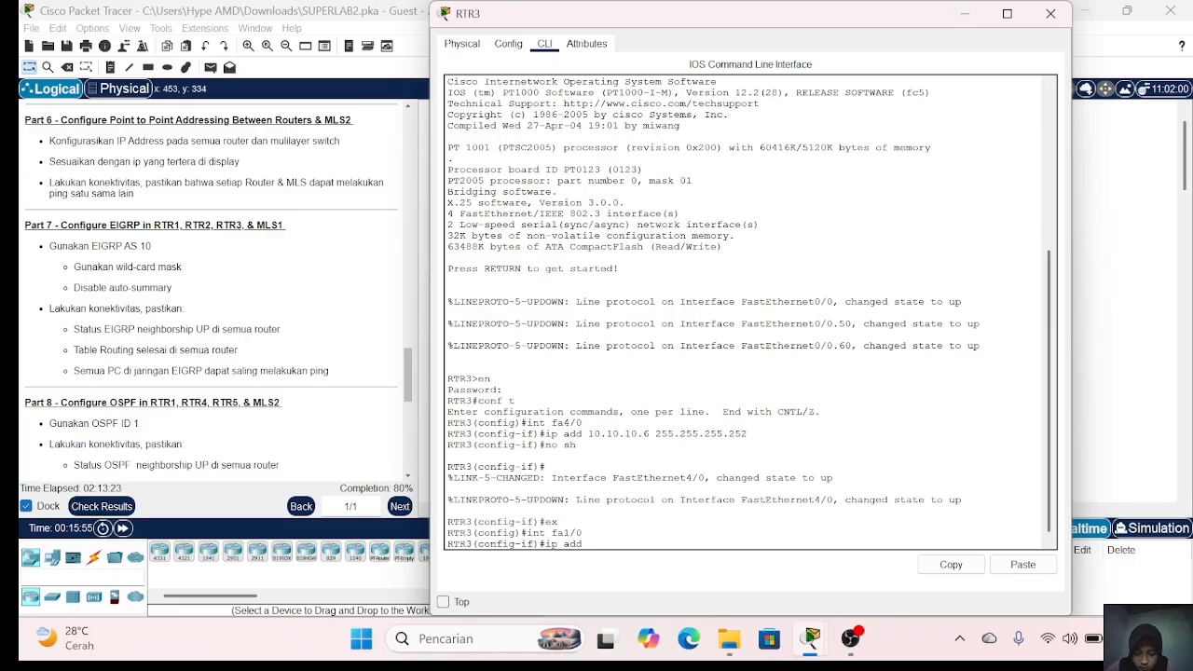
type(" 10.10.10.25 255")
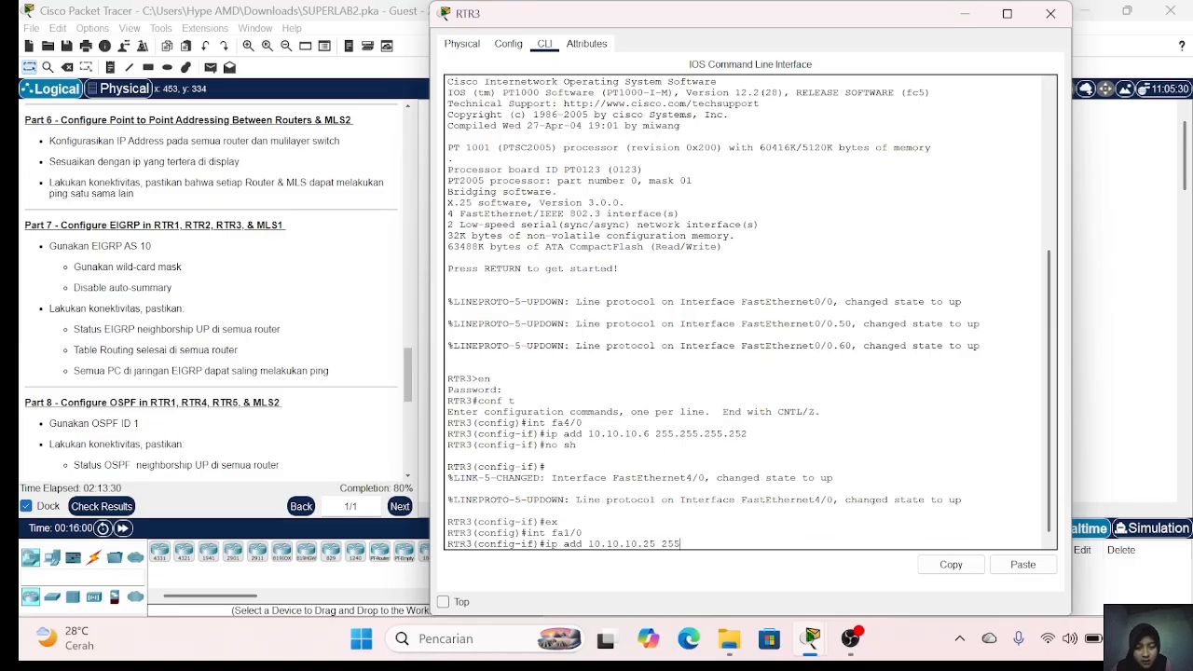
type(".255.255.252")
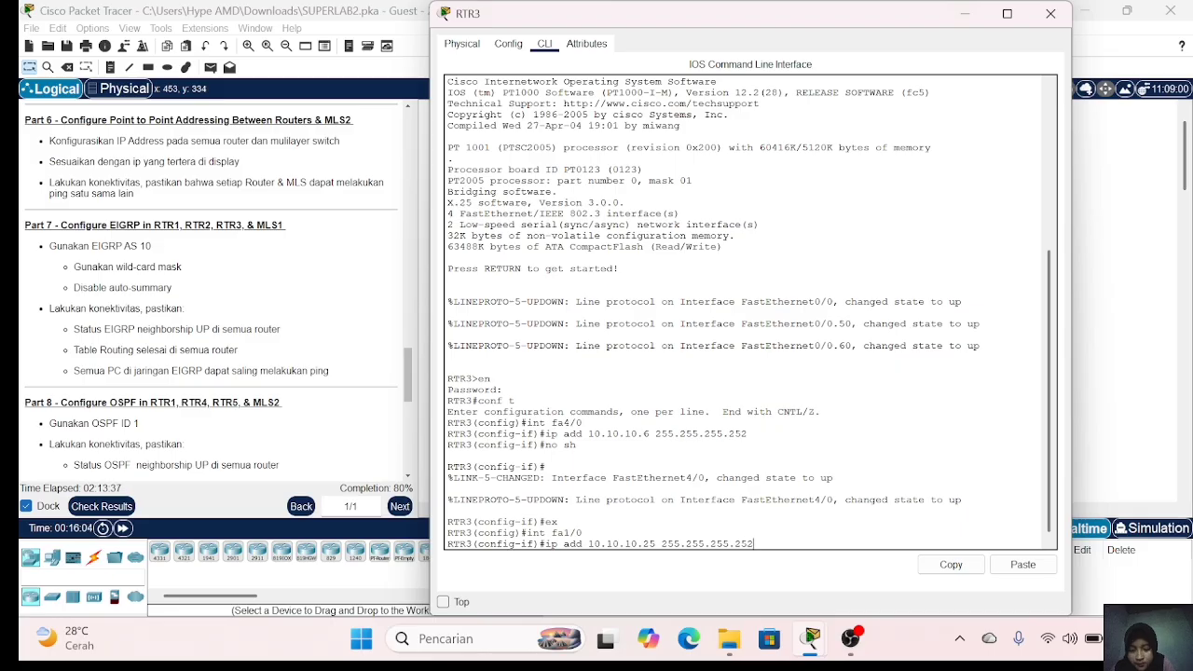
key("Return")
type("no")
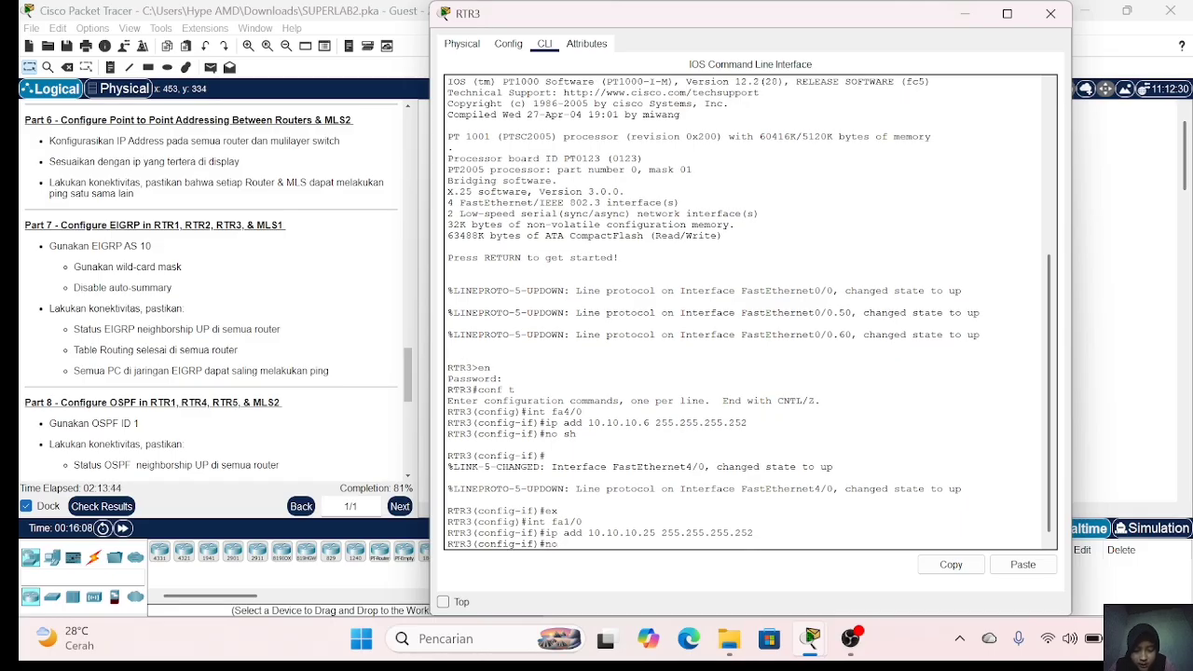
type(" sh")
key("Return")
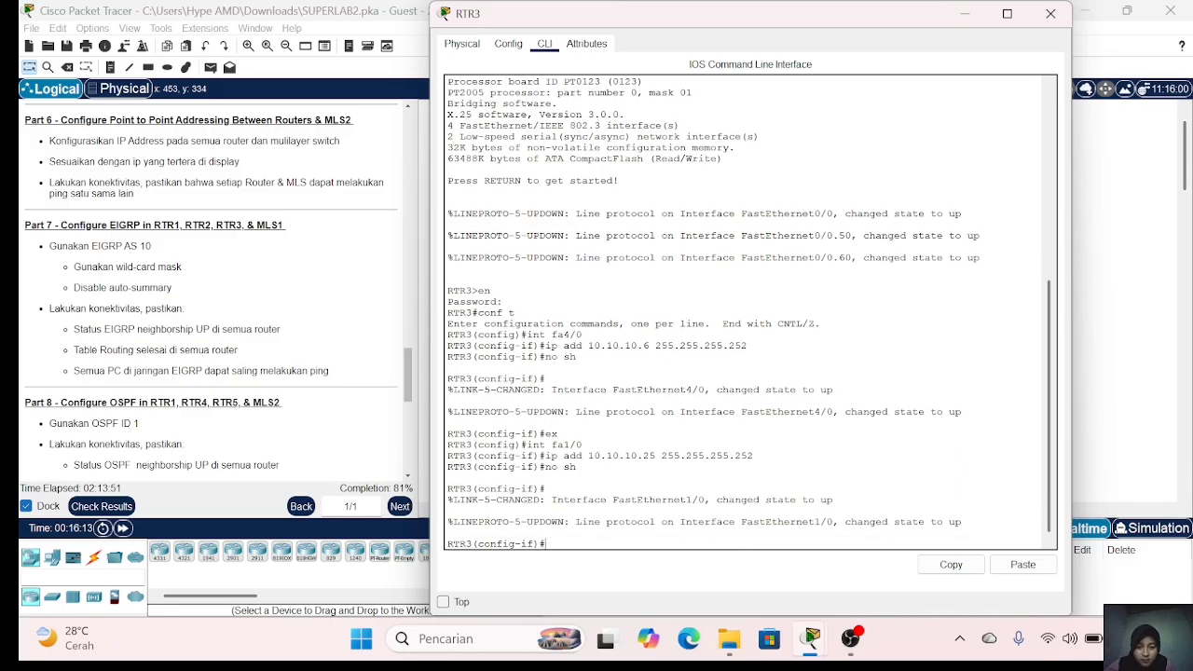
left_click(1050, 13)
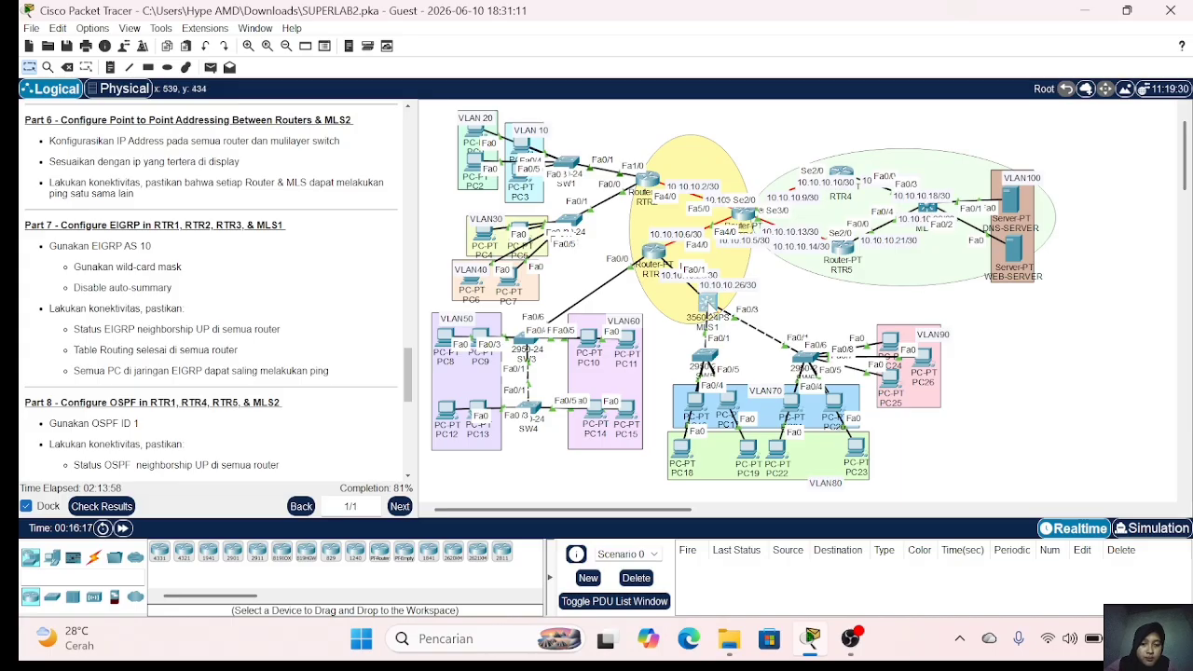
Step: Open MLS1's CLI and enter global configuration mode
left_click(654, 250)
left_click(544, 44)
type("en")
key("Return")
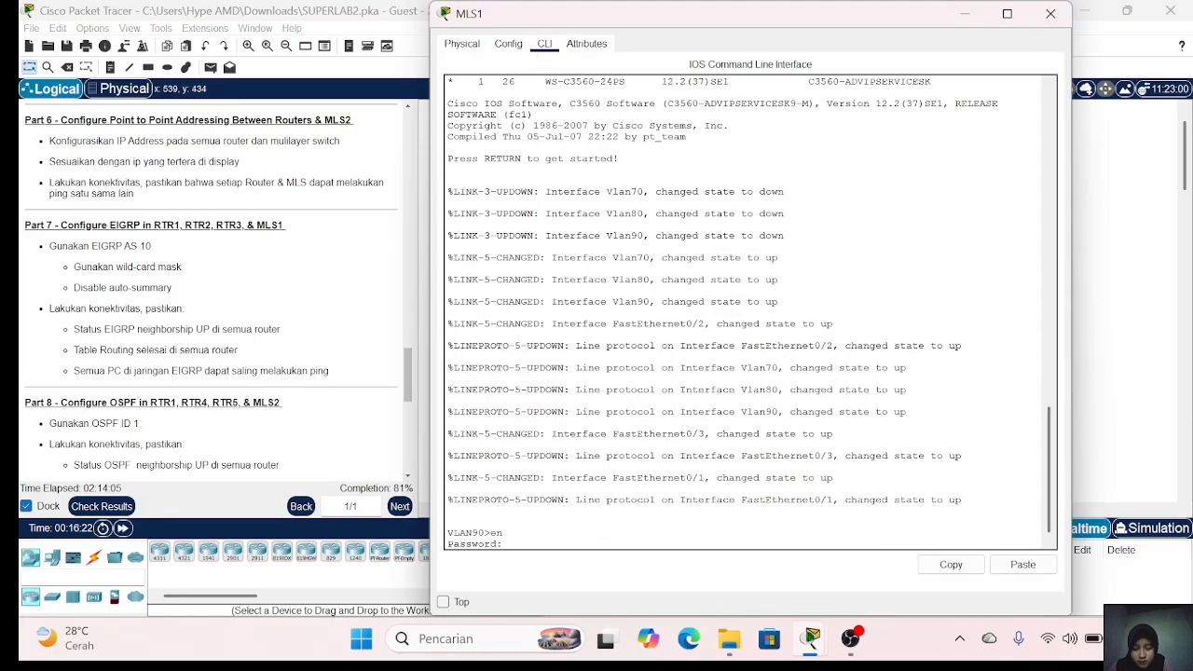
key("Return")
type("conf t")
key("Return")
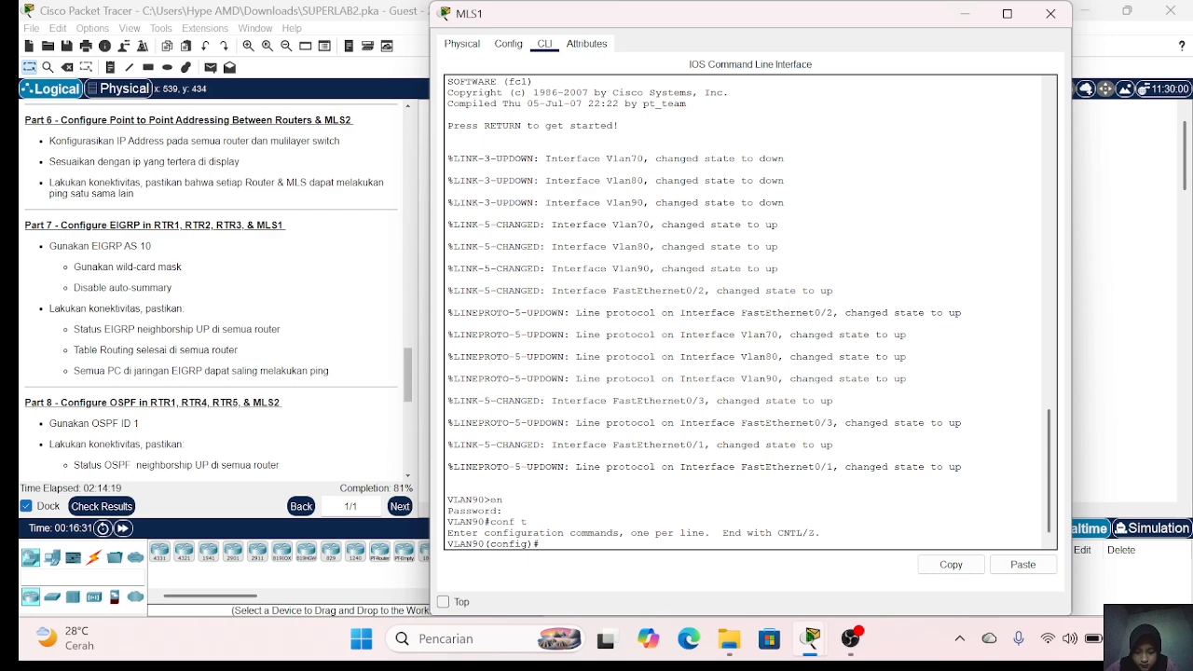
Step: Make MLS1's FastEthernet0/1 a routed port with 10.10.10.26 255.255.255.252, enabled, then close MLS1
type("int fa0/1")
key("Return")
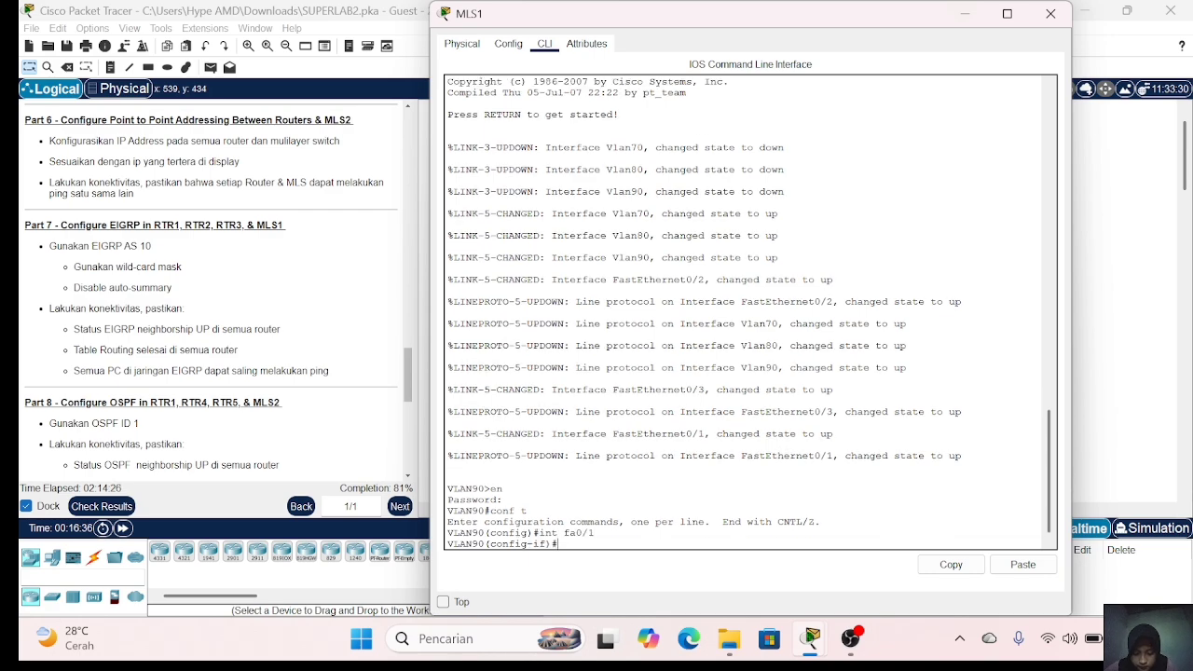
type("no sw")
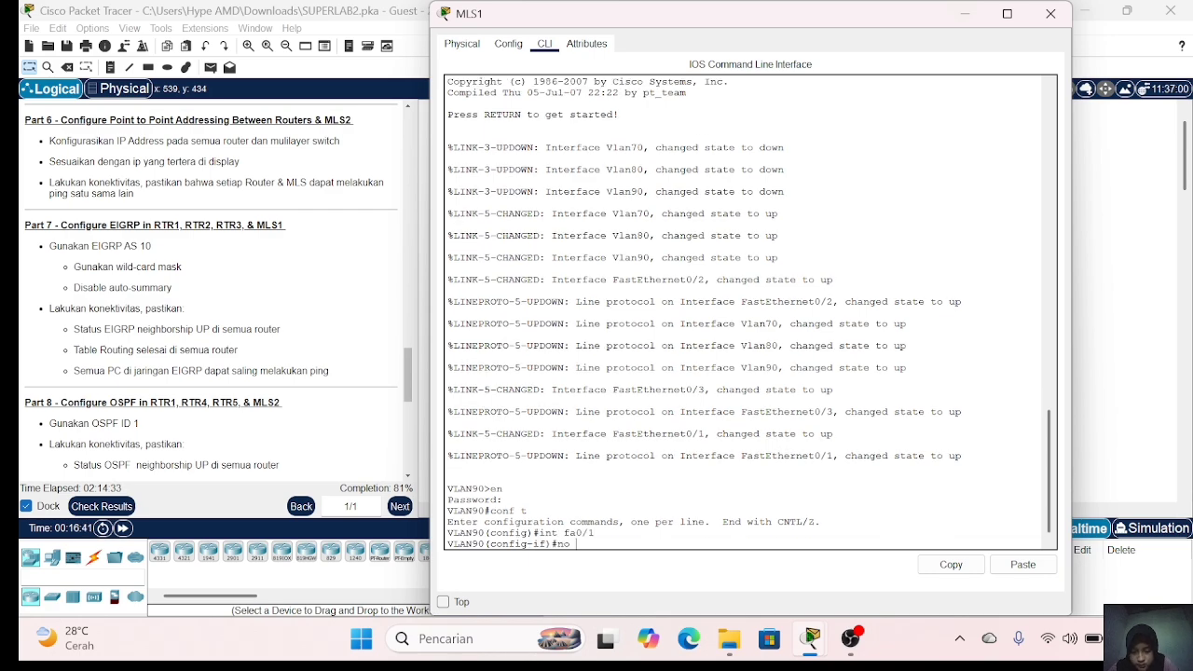
key("Return")
type("ip add")
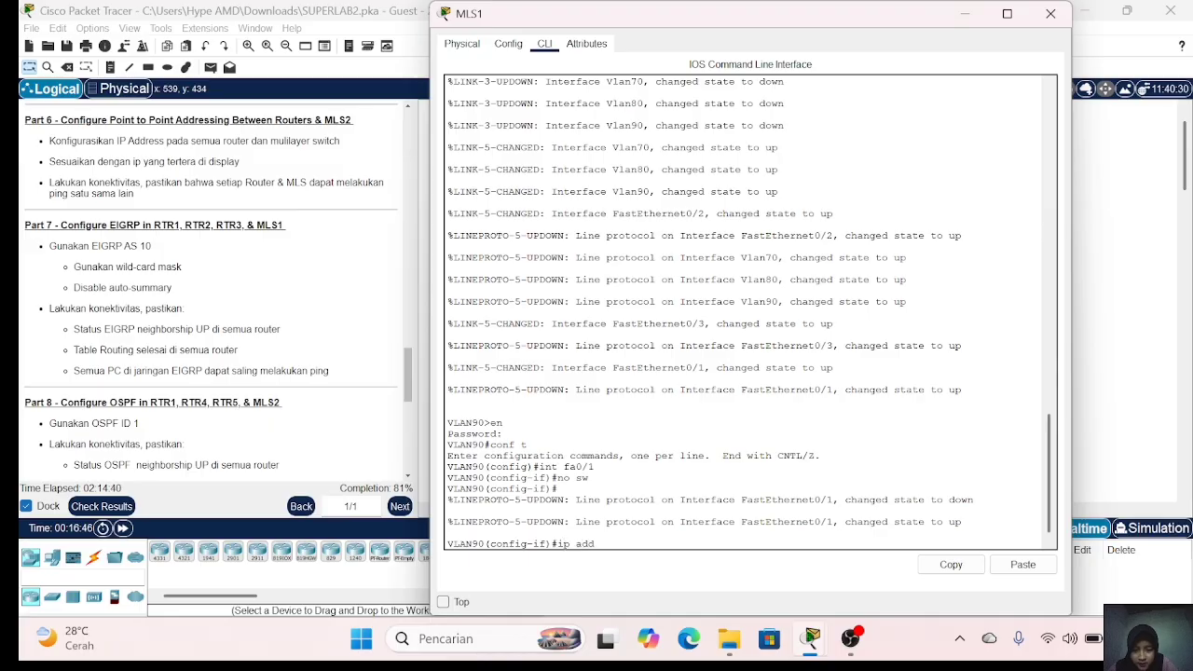
type(" 10.10.10.2")
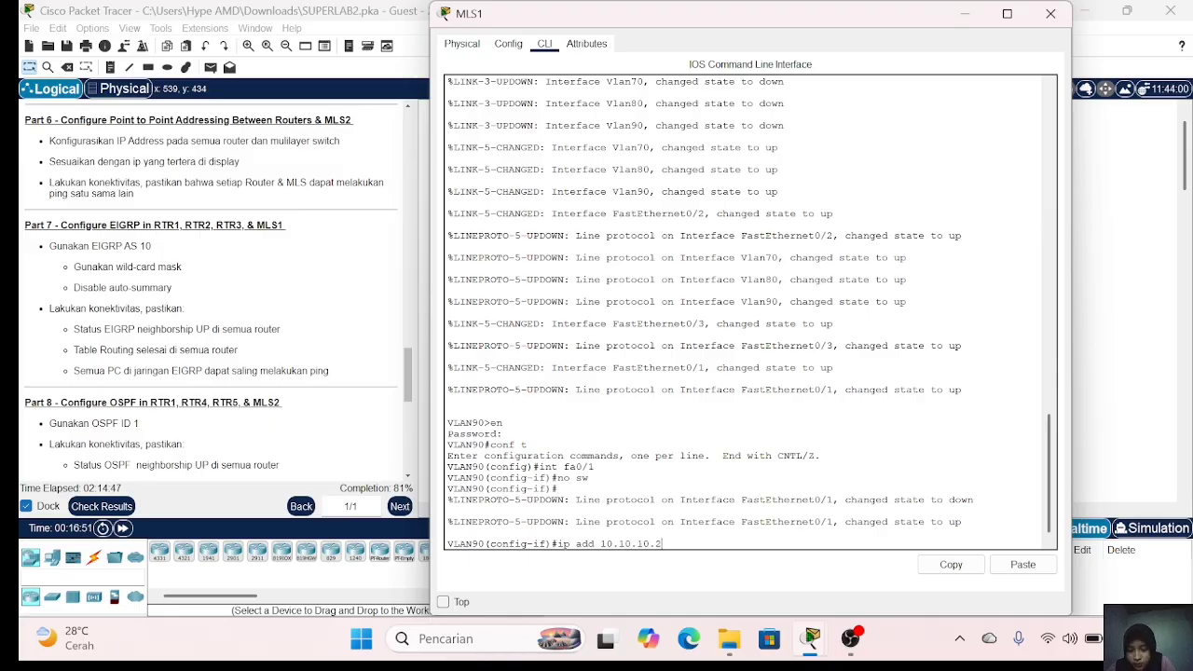
type("6 255.255.255.252")
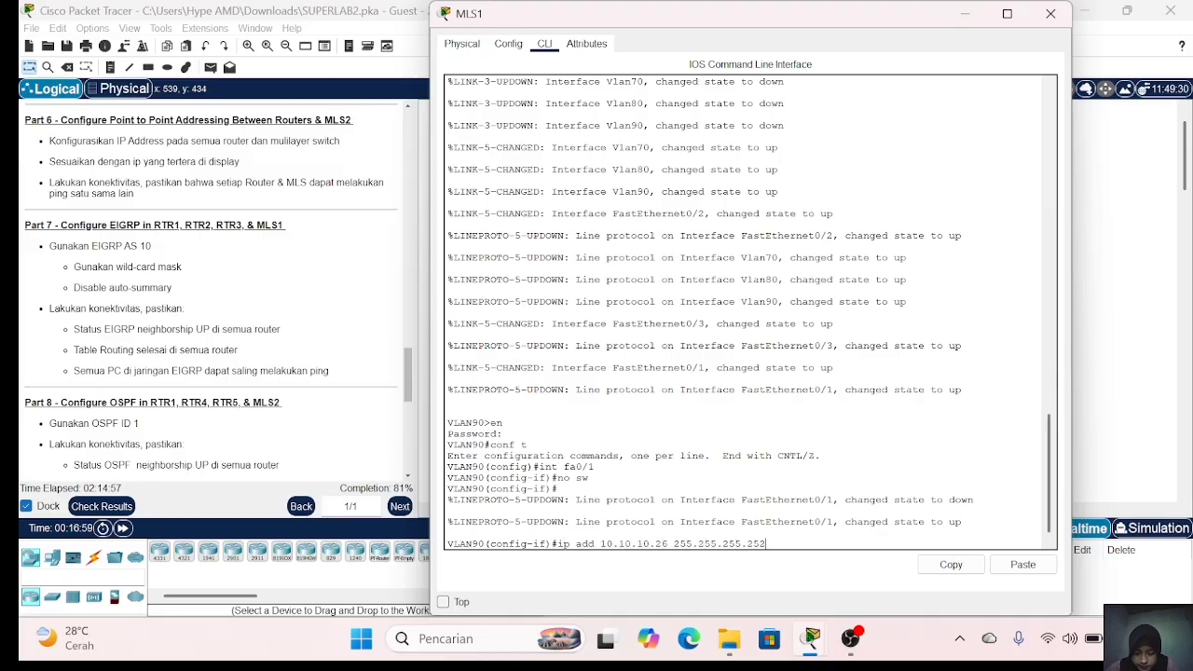
key("Return")
type("no sh")
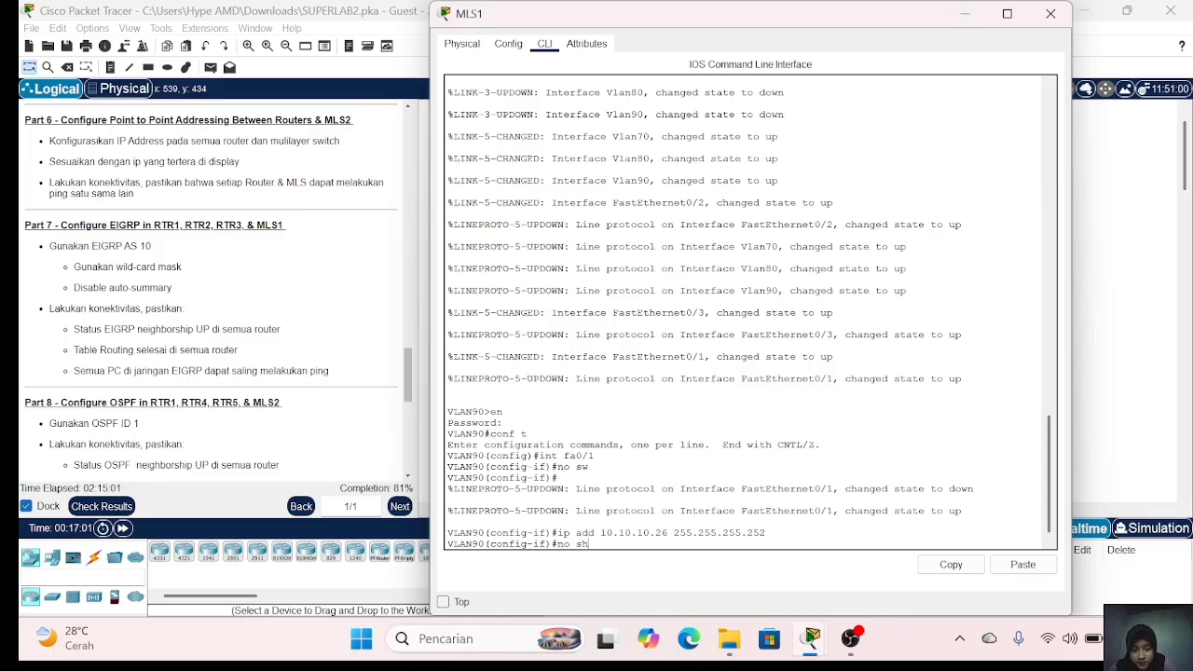
key("Return")
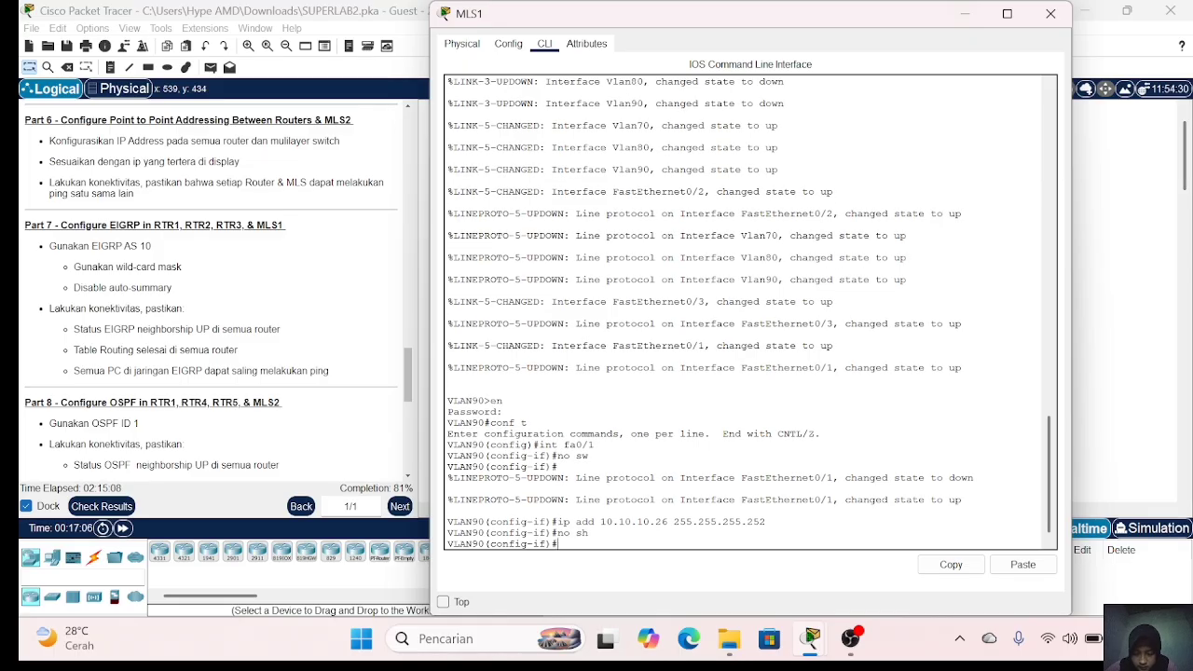
left_click(1050, 13)
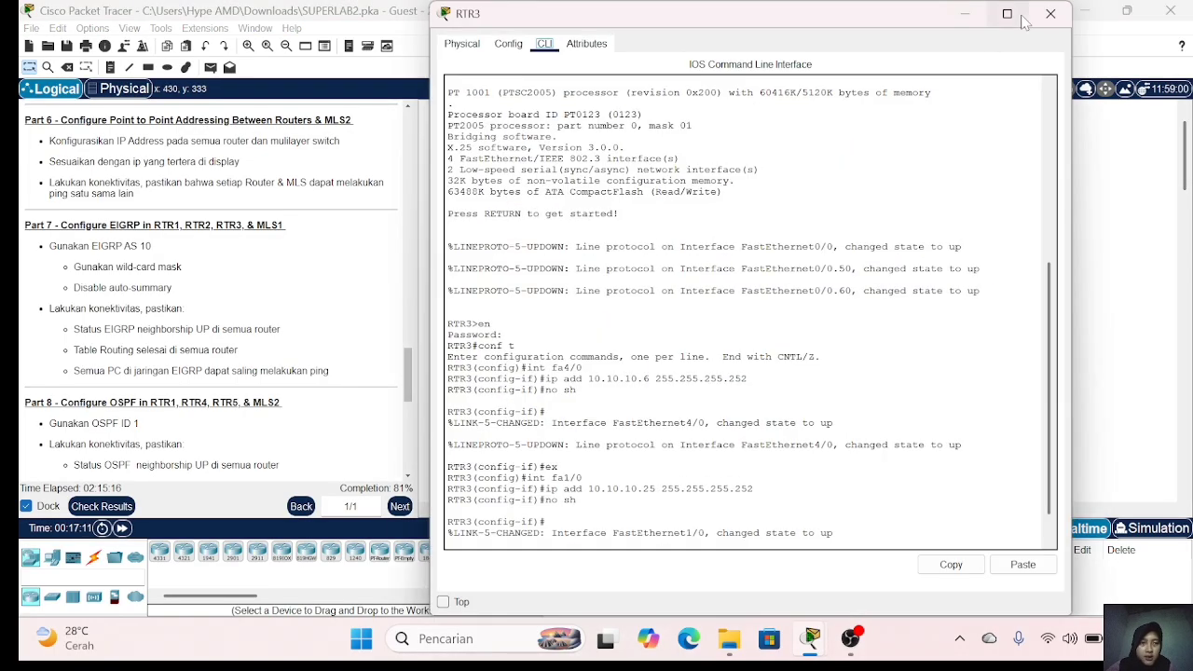
Step: Run 'do ping 10.10.10.1' from RTR2 (4 of 5 replies), then close RTR2's window
left_click(1050, 13)
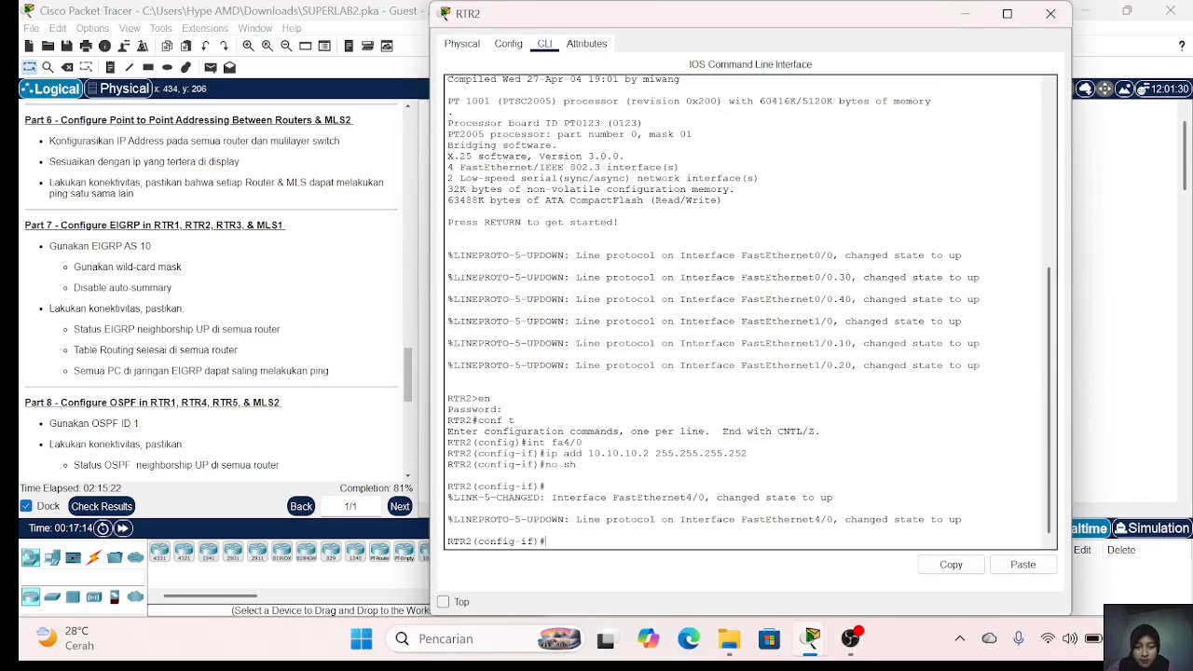
type("ex")
key("Return")
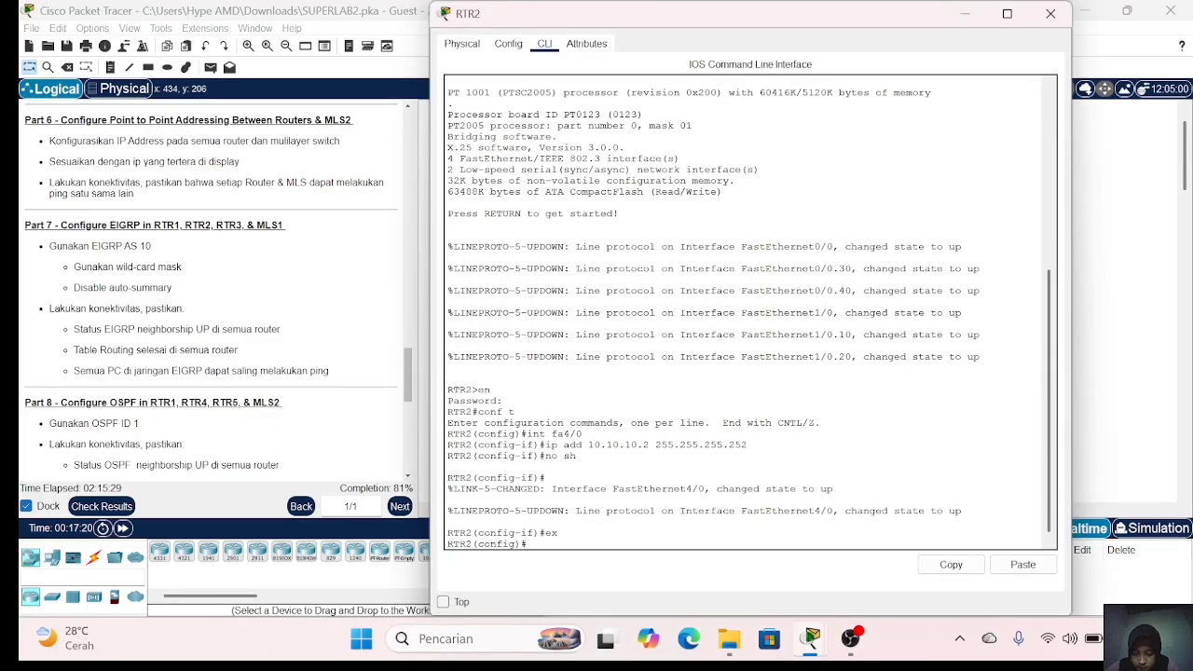
type("do ping 10.10")
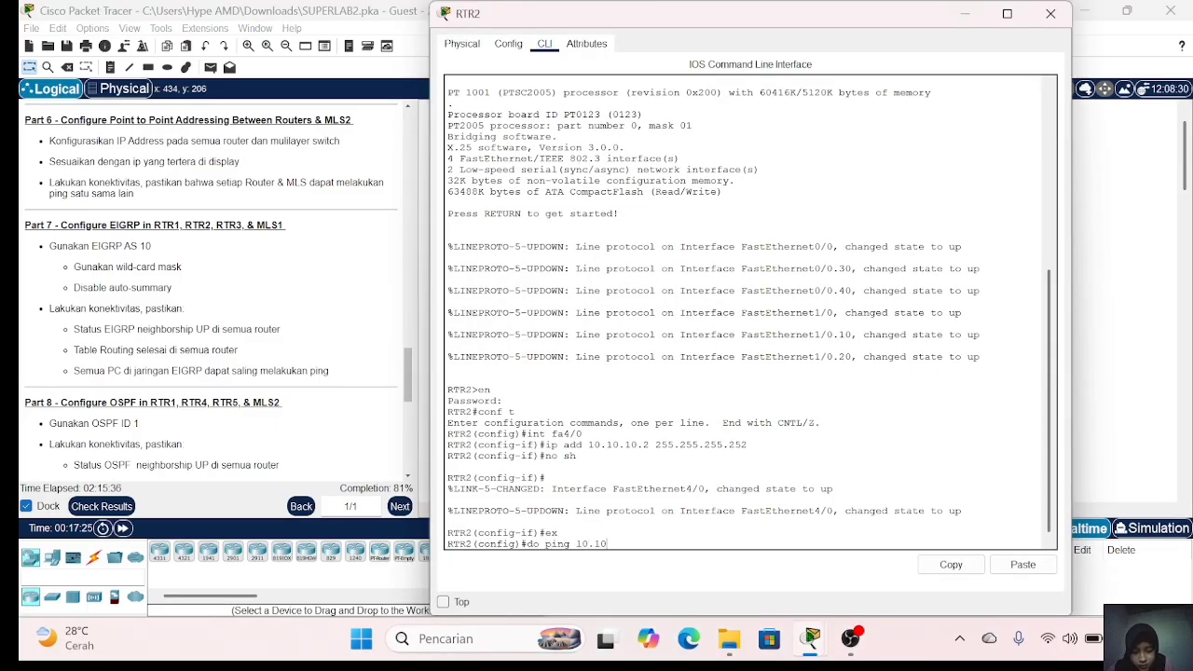
type(".10.1")
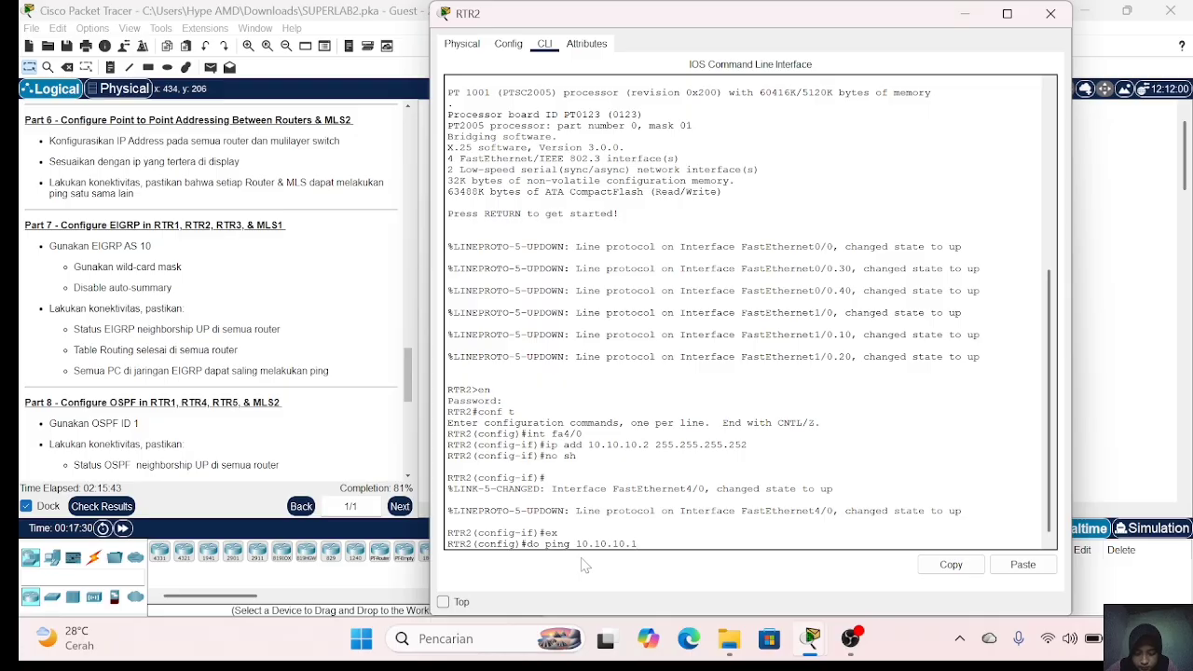
key("Return")
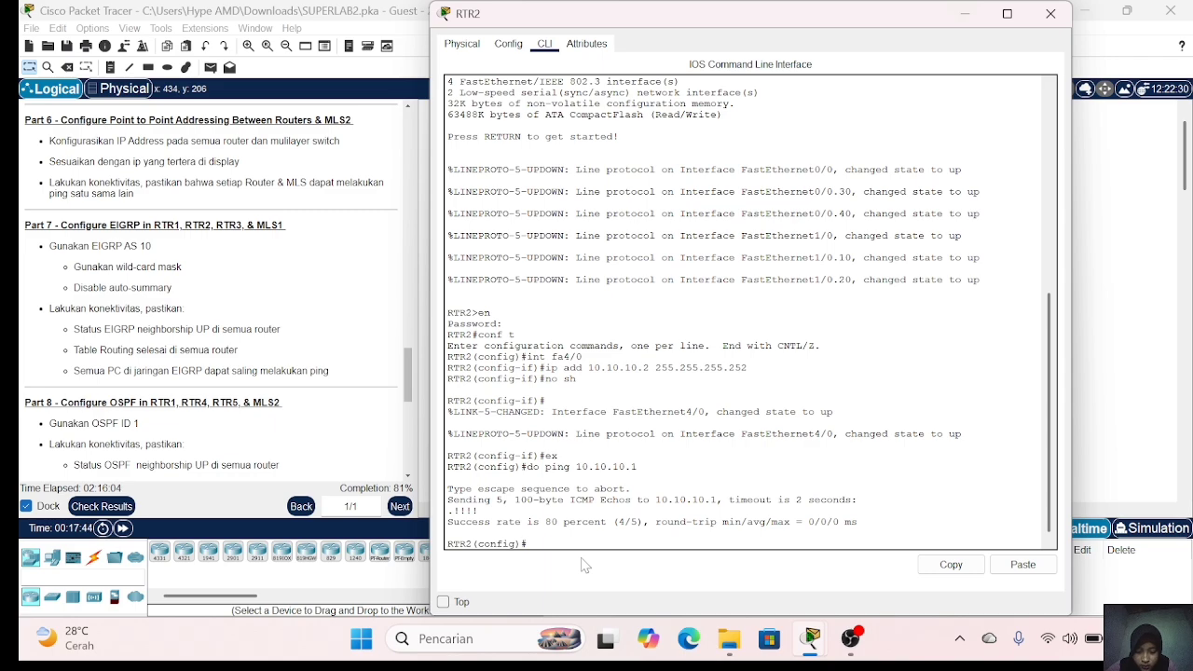
left_click(1050, 13)
scroll(293, 350, "down", 3)
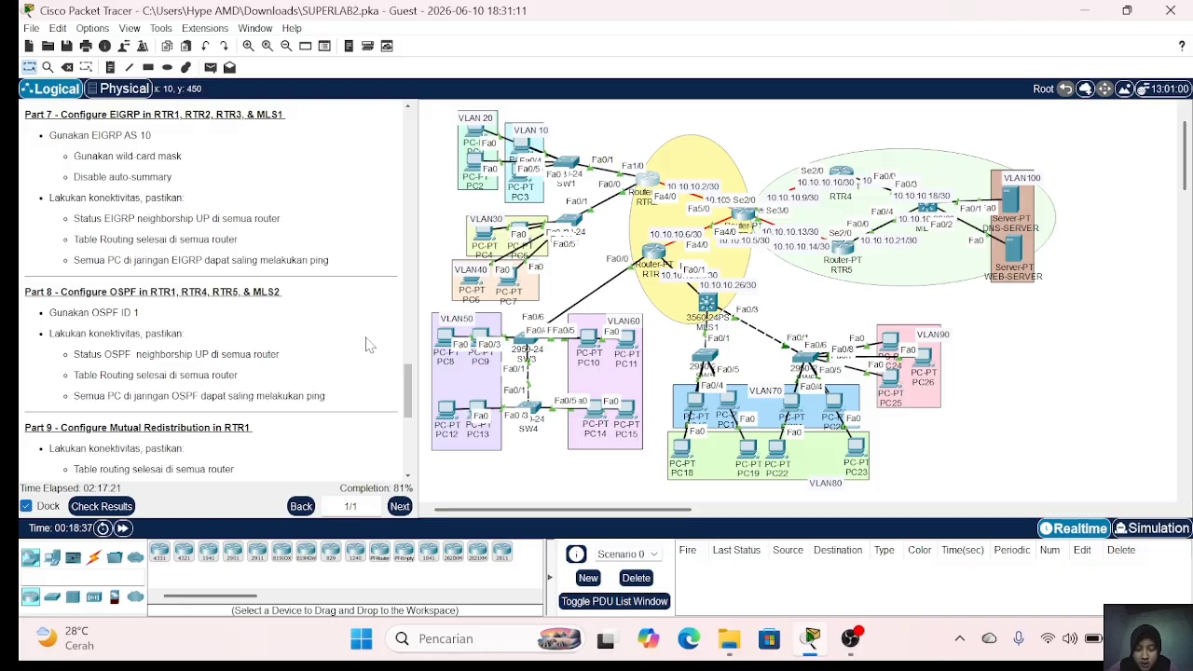
Step: On RTR1, exit interface mode and start EIGRP AS 10 with auto-summary disabled
left_click(745, 217)
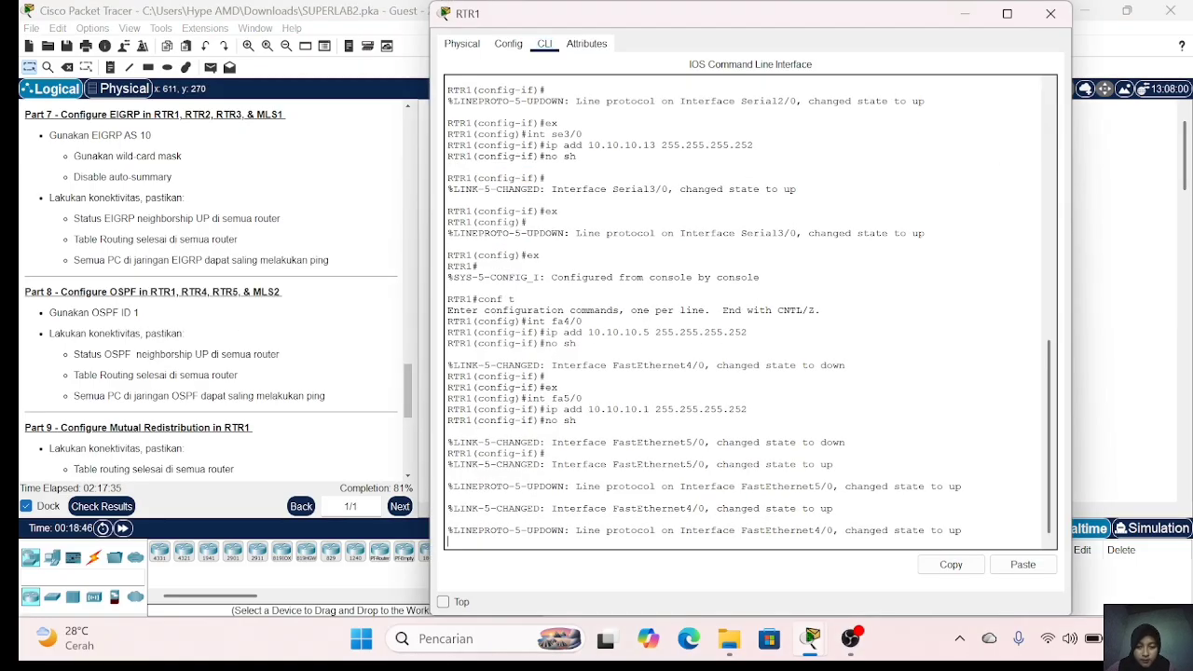
type("ex")
key("Return")
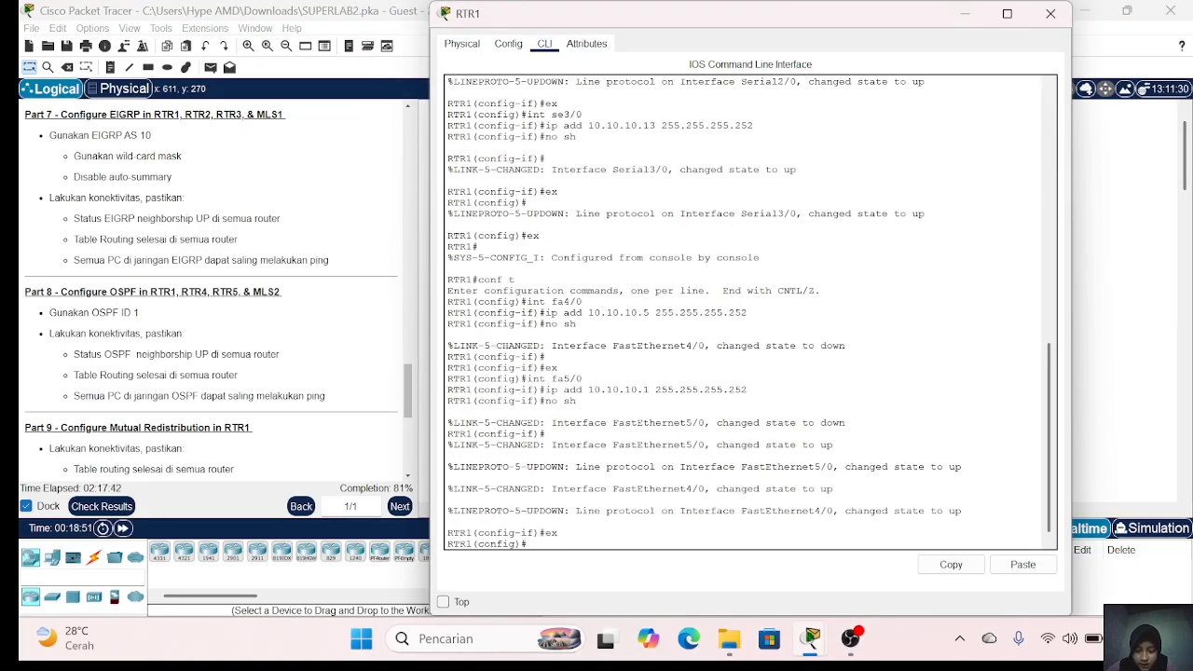
type("router e")
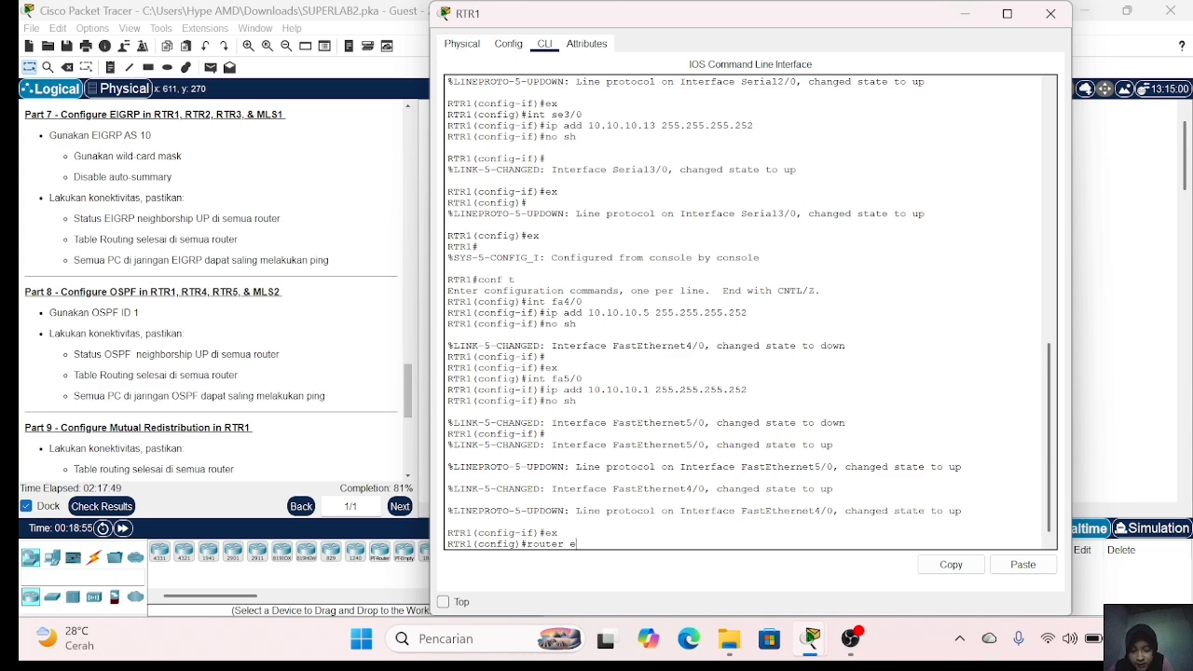
type("igrp 1")
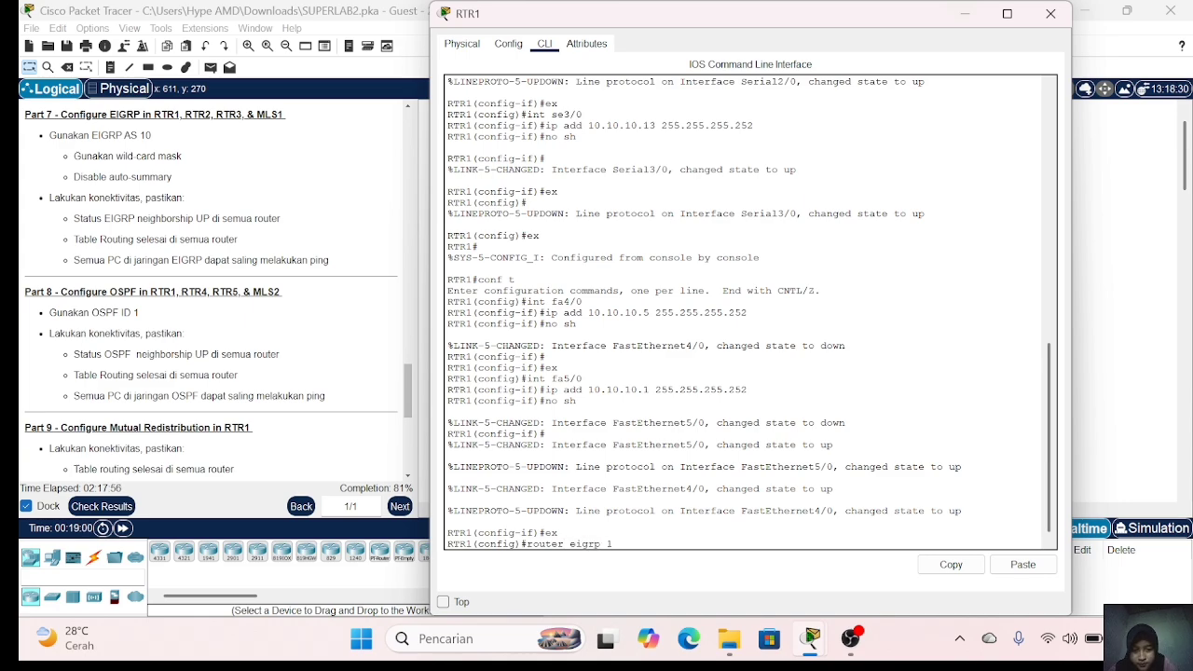
type("0")
key("Return")
type("no")
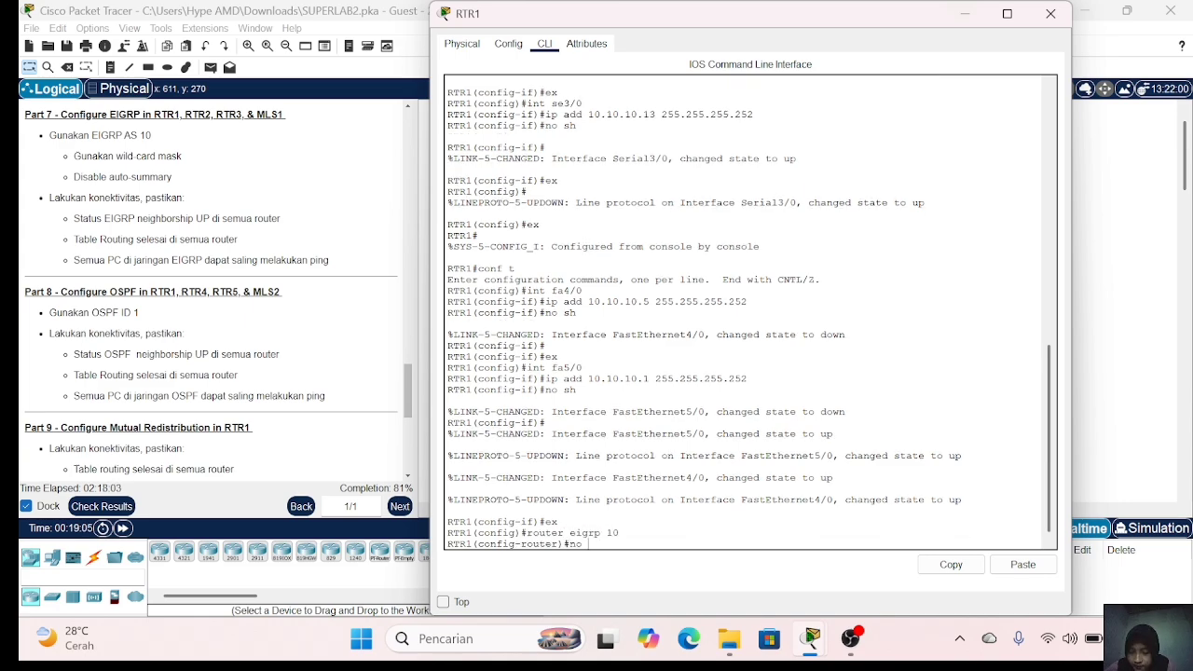
type(" auto-s")
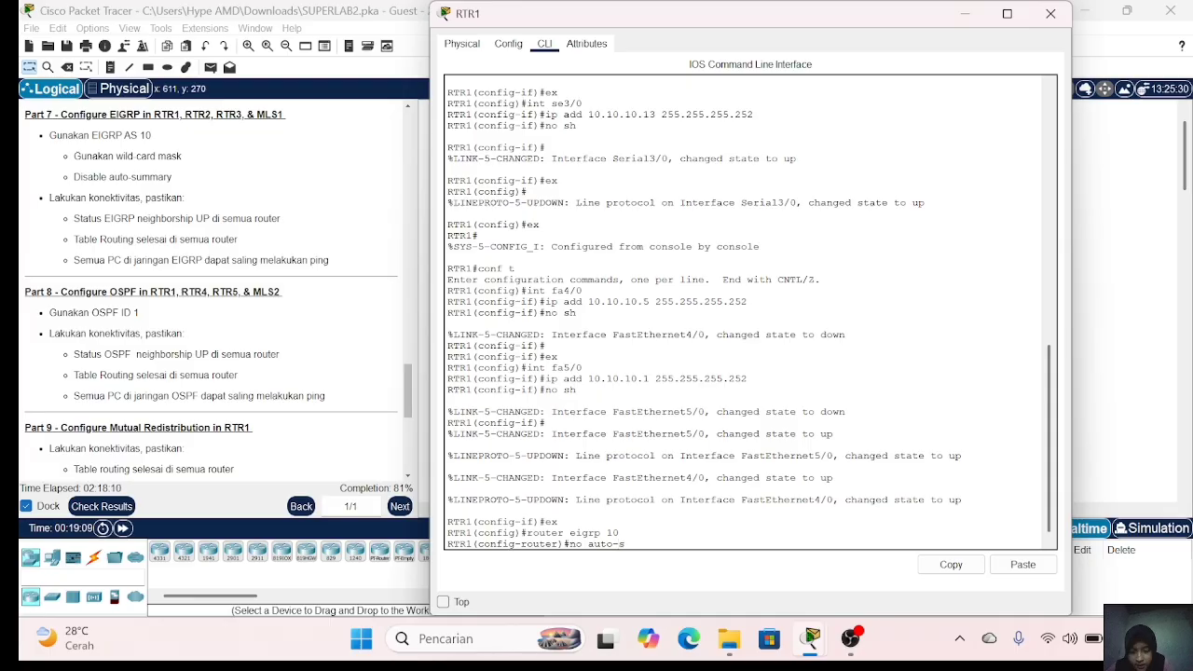
type("ummary")
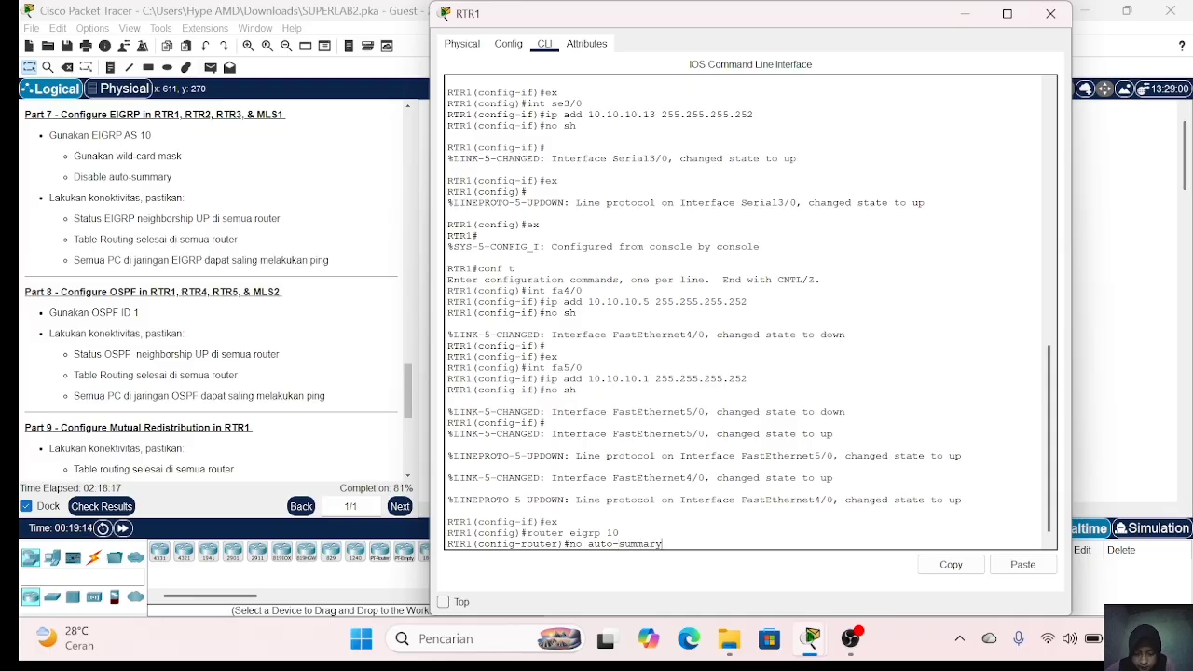
key("Return")
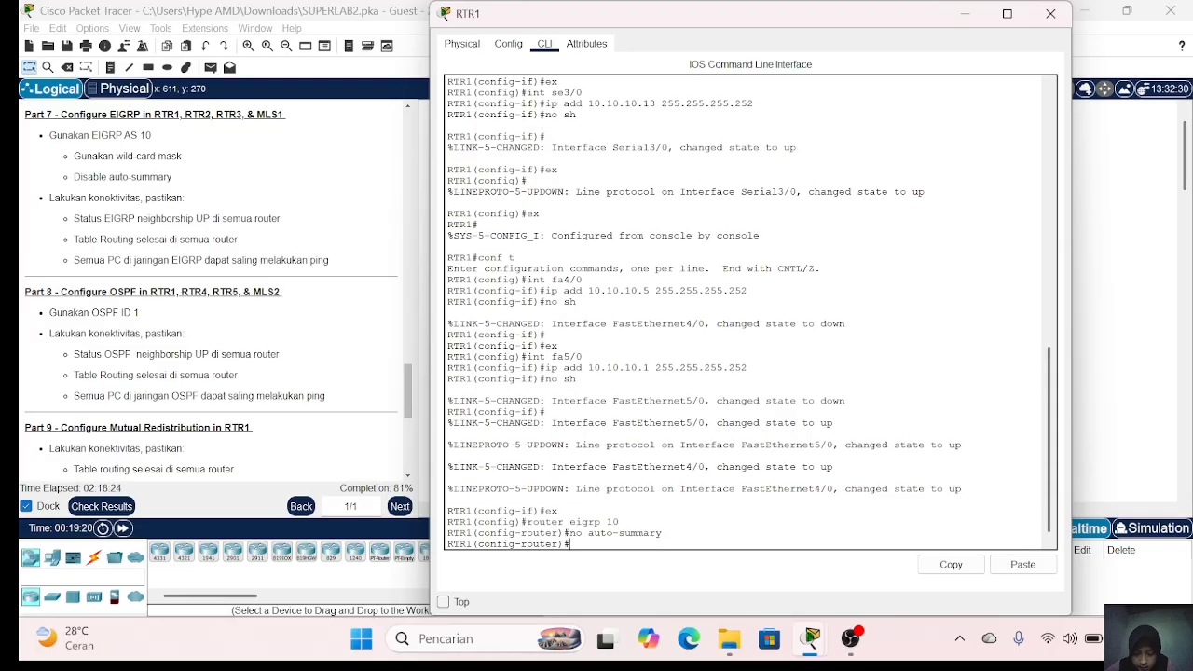
Step: Advertise 10.10.10.0 and 10.10.10.4 with wildcard 0.0.0.3 in RTR1's EIGRP, then close its console
type("net ")
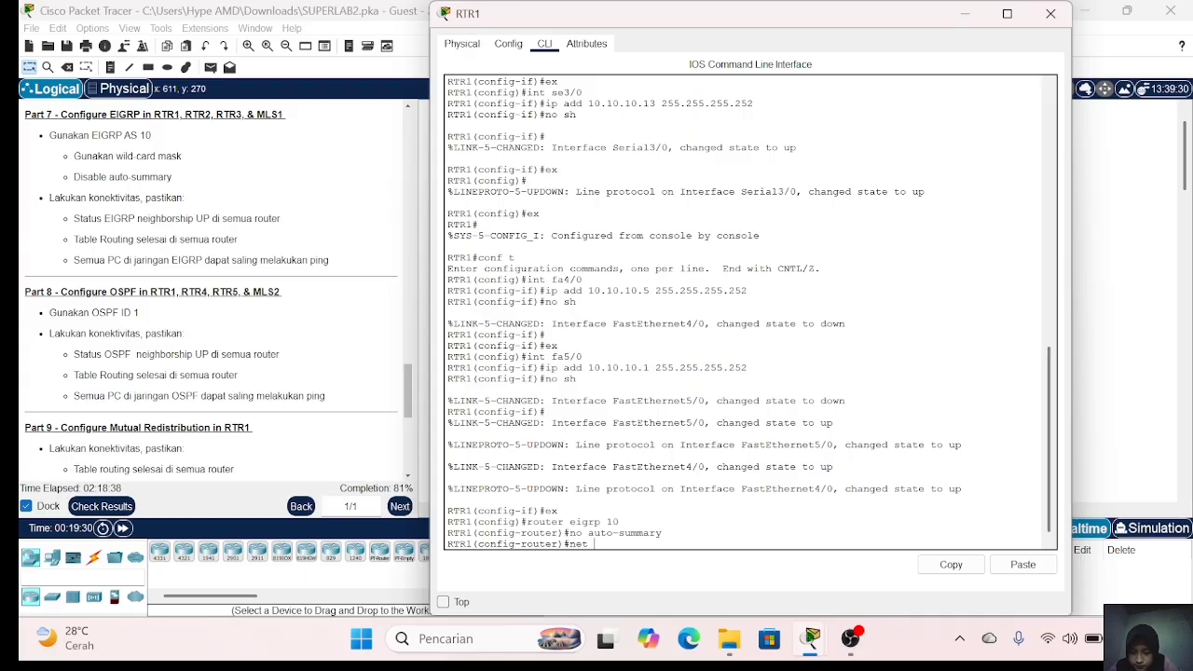
type("10.10.10.2")
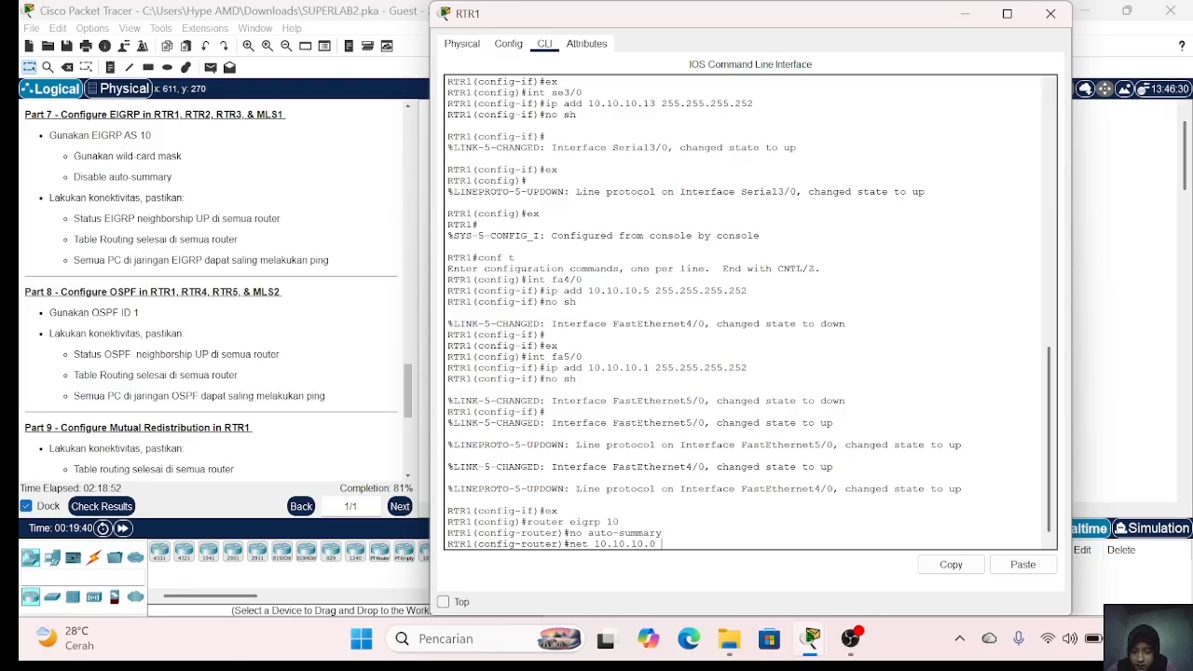
type(" 0.0.3")
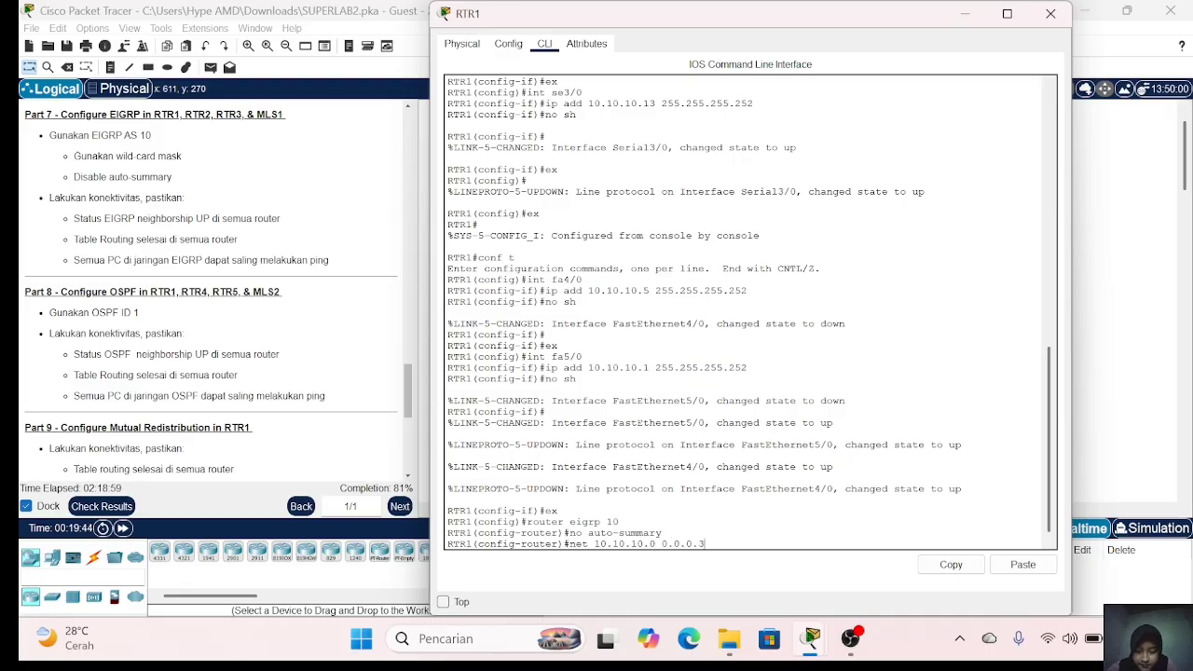
key("Return")
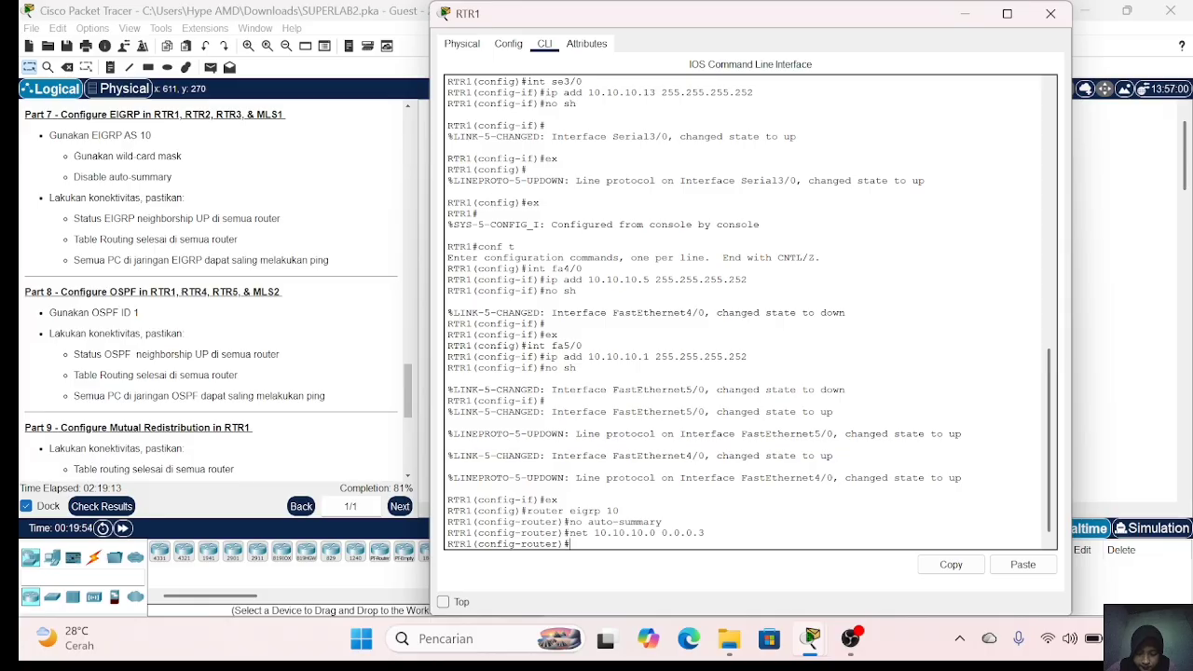
key("Up")
key("Left")
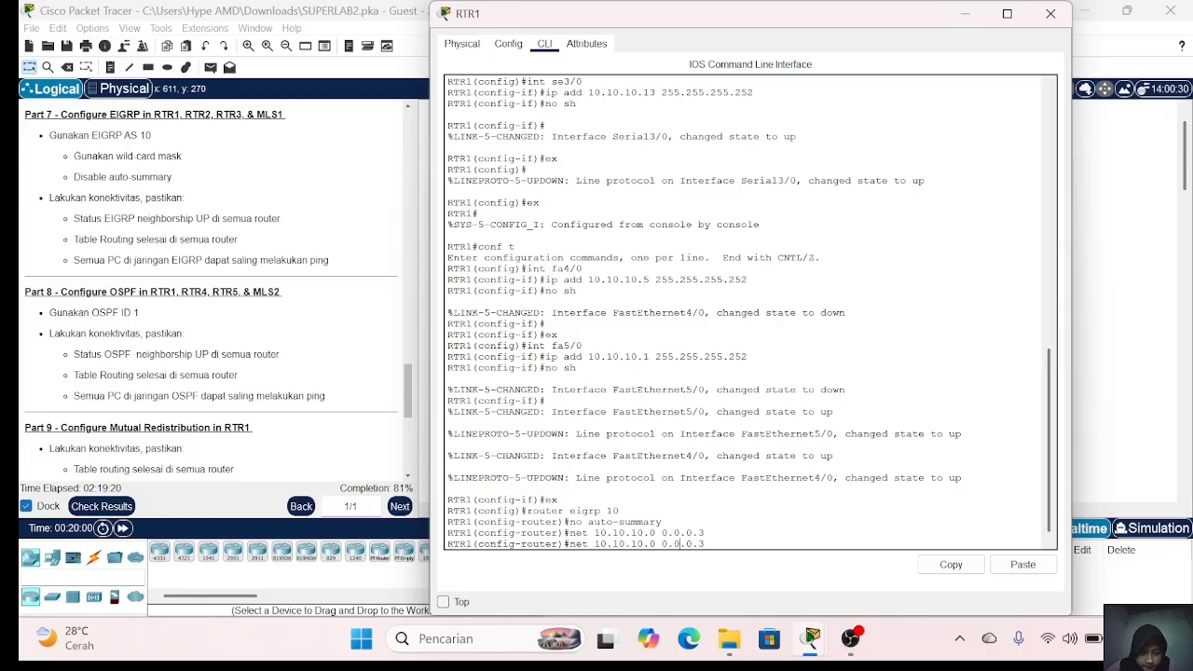
key("Left")
key("Left")
key("Left")
key("Left")
key("Left")
key("Left")
key("Left")
key("BackSpace")
type("4")
key("Return")
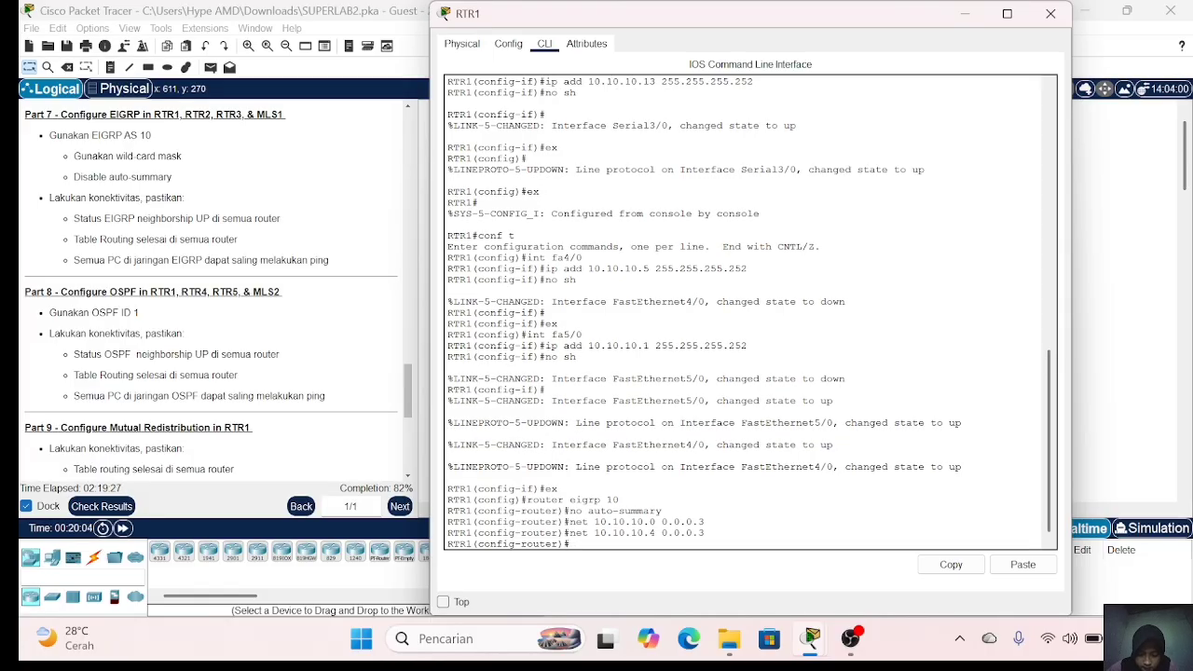
left_click(1049, 15)
Step: On RTR2, start EIGRP 10 without auto-summary and advertise 10.10.10.0 0.0.0.3
left_click(645, 173)
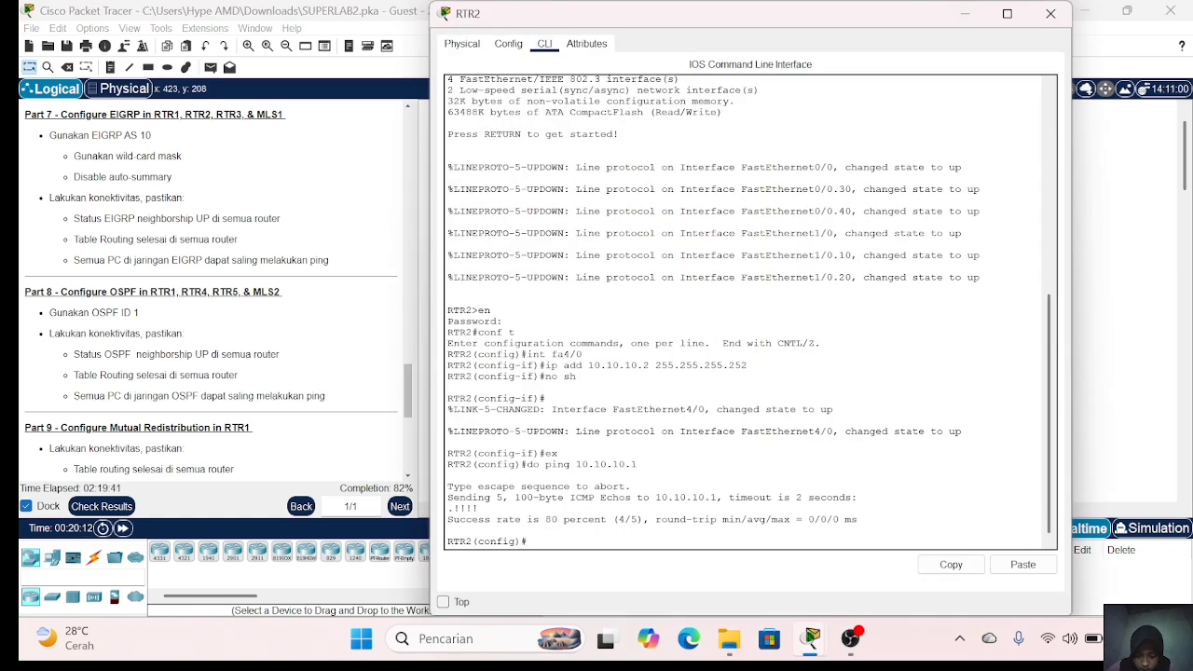
type("eout")
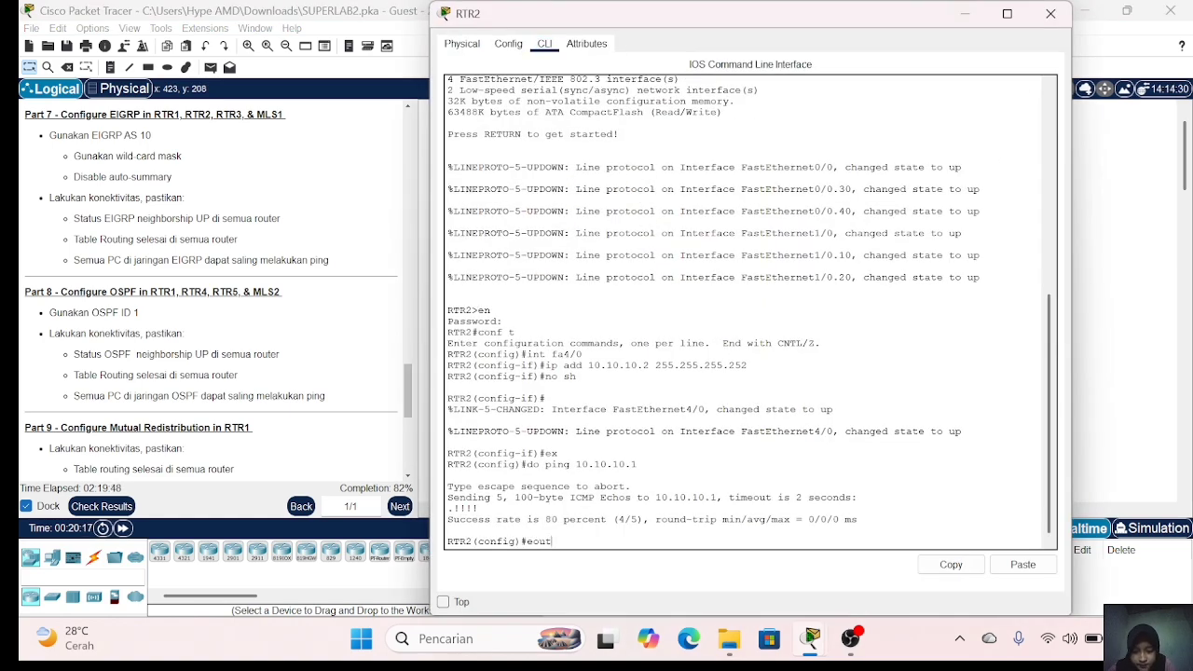
type("er eigrp 10")
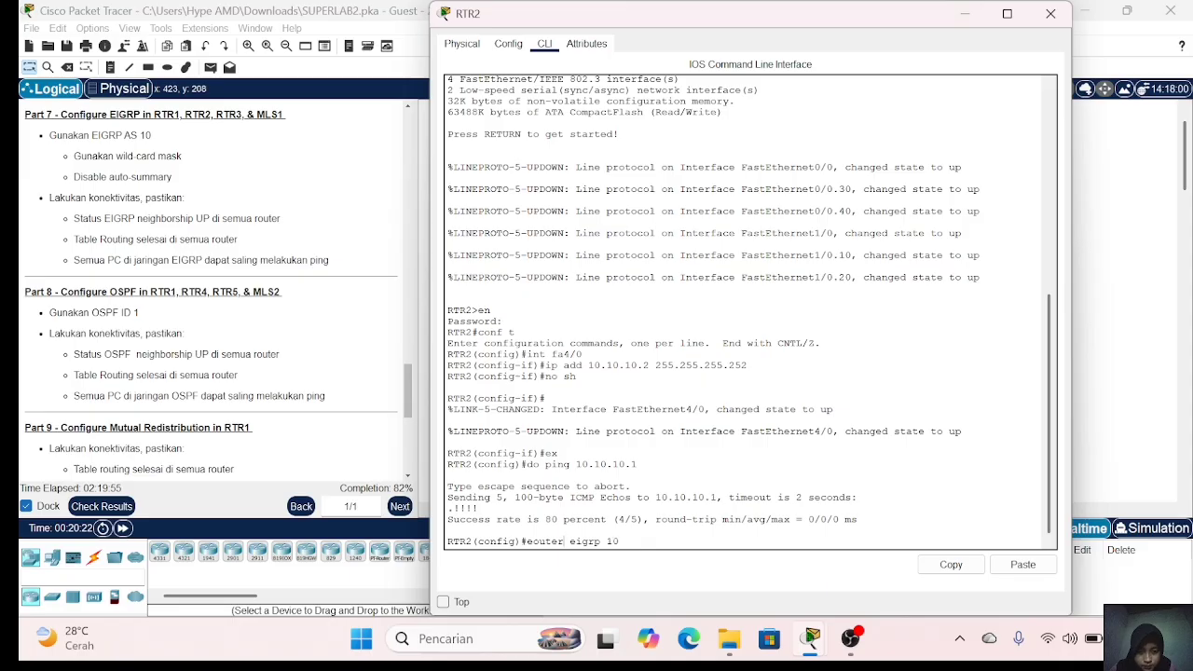
key("ctrl+a")
key("Delete")
type("r")
key("Return")
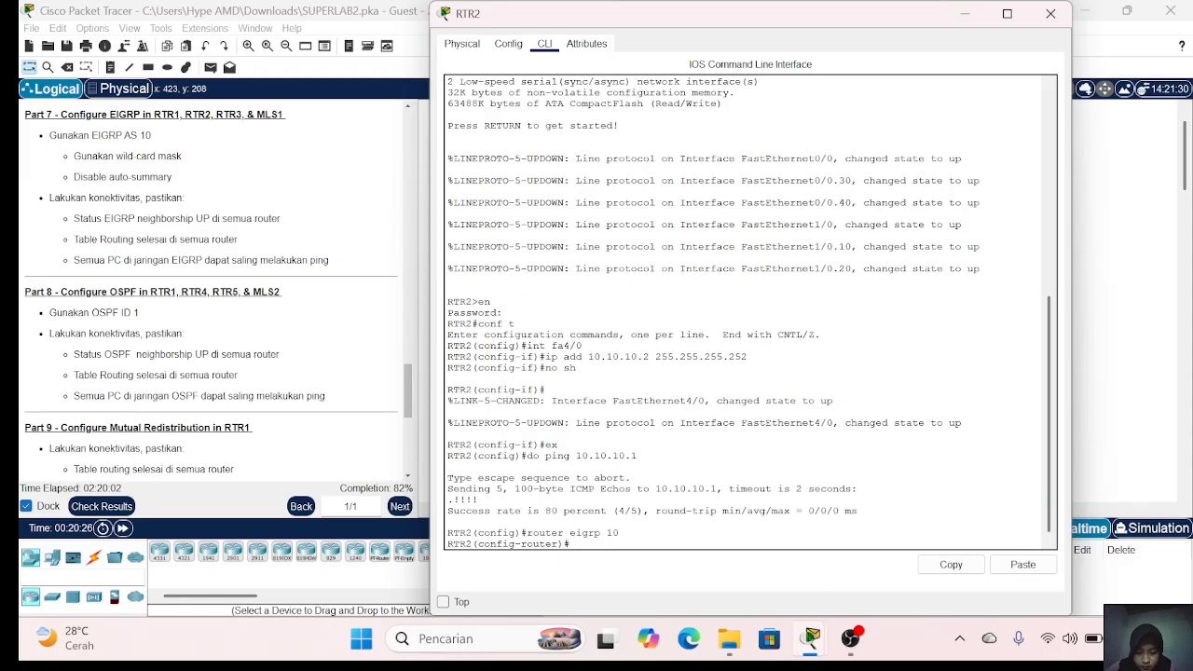
type("no auto-summary")
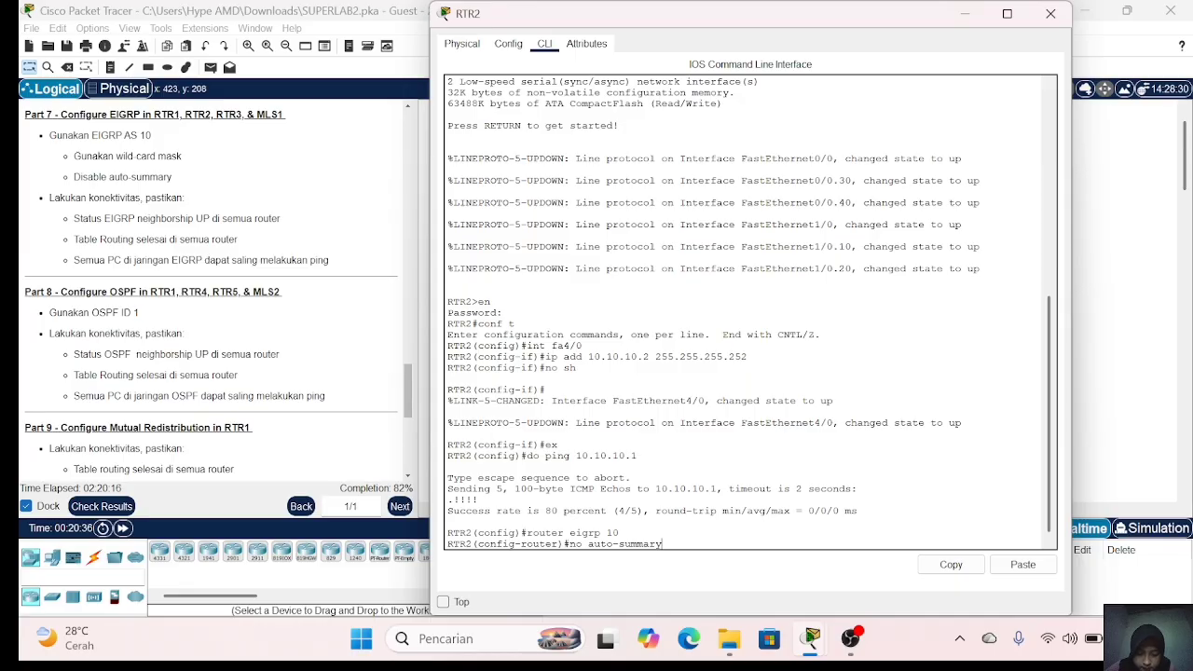
key("Return")
type("net ")
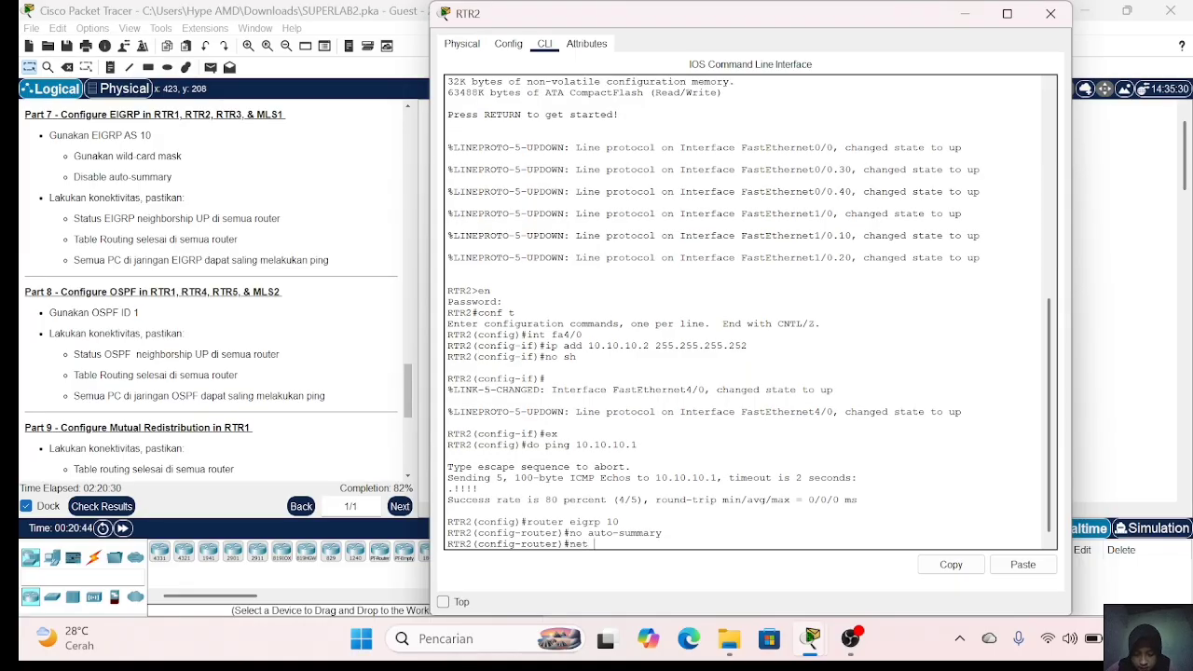
type("10.10.10.0 0.0.0.3")
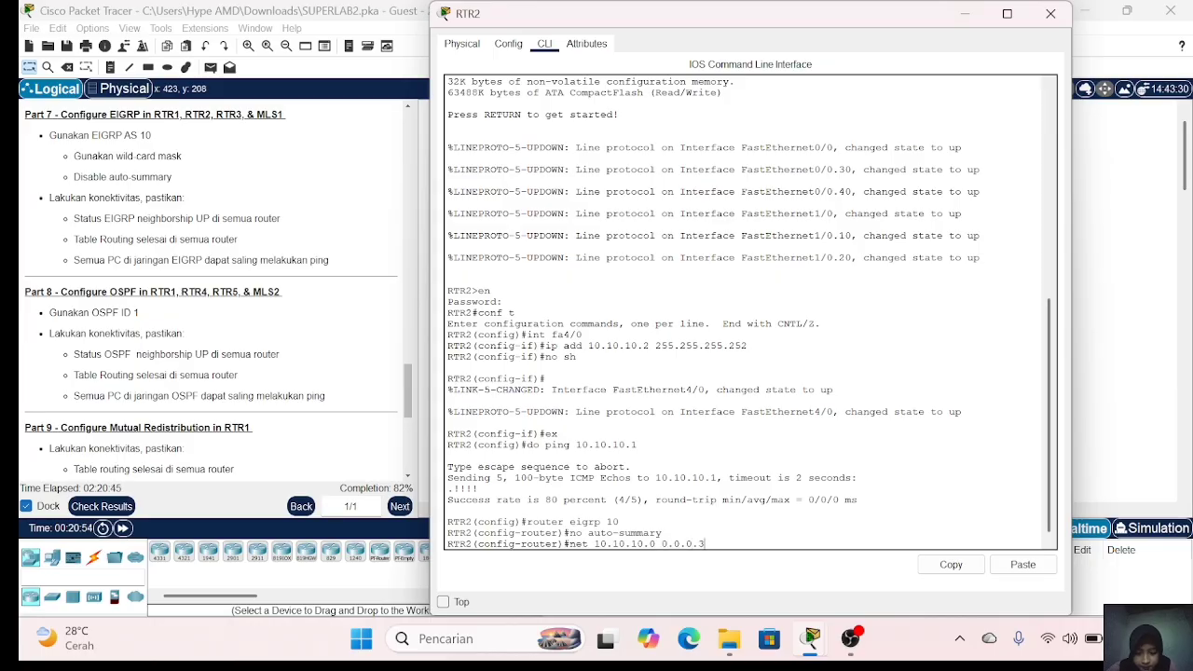
key("Return")
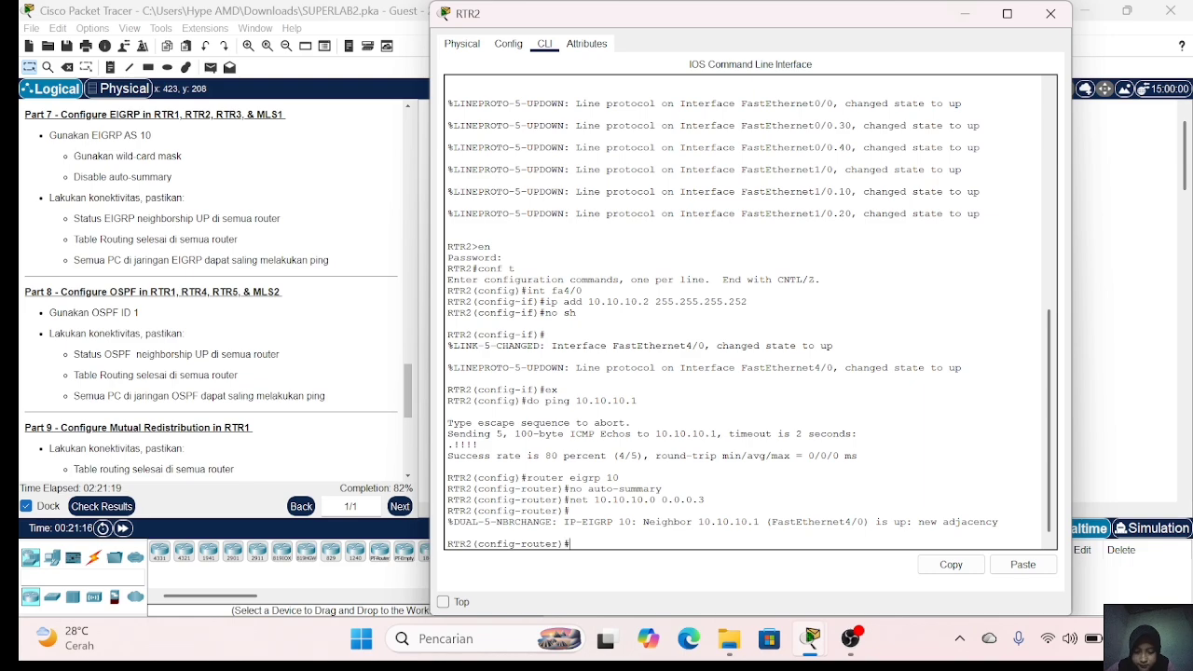
Step: Advertise 192.168.10.0 and 192.168.20.0 with wildcard 0.0.0.255 in RTR2's EIGRP
key("Up")
key("BackSpace")
key("BackSpace")
key("BackSpace")
key("BackSpace")
key("BackSpace")
key("BackSpace")
key("BackSpace")
key("BackSpace")
key("BackSpace")
key("BackSpace")
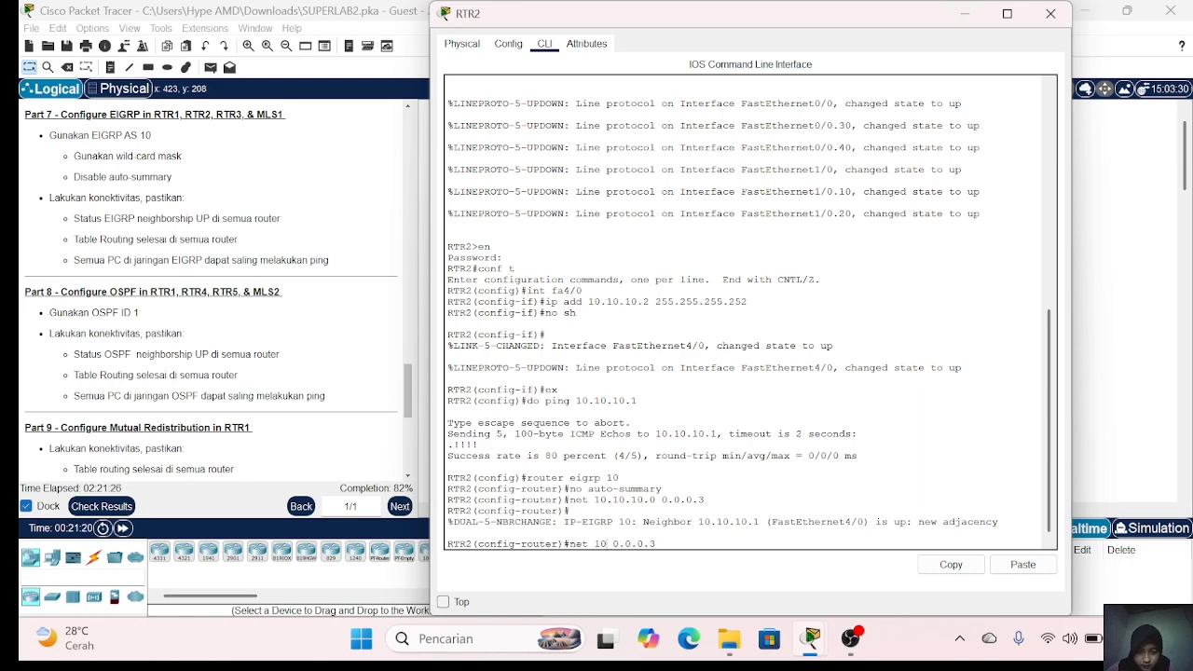
type("192.168.10.0")
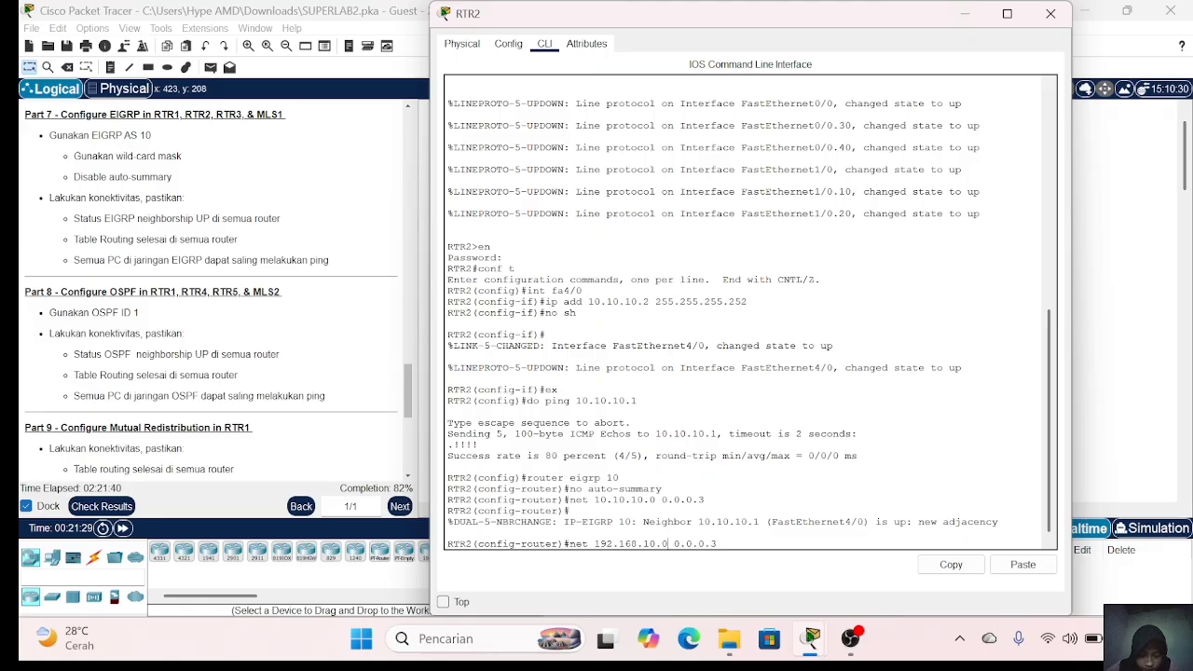
key("End")
key("BackSpace")
type("255")
key("Return")
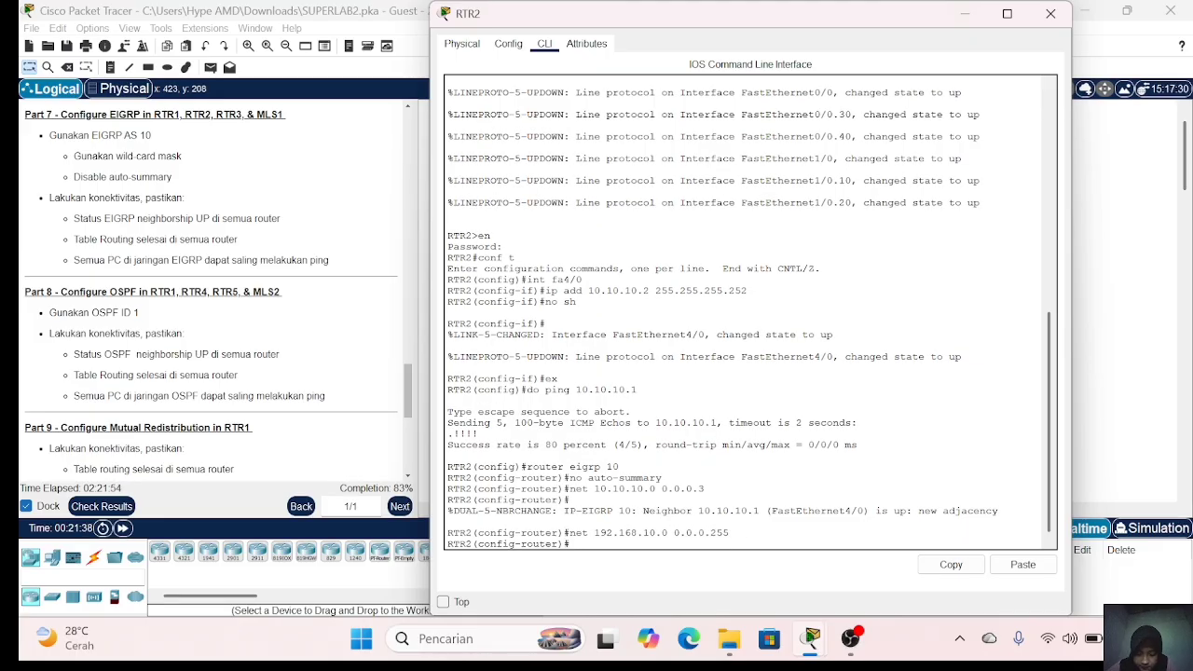
key("BackSpace")
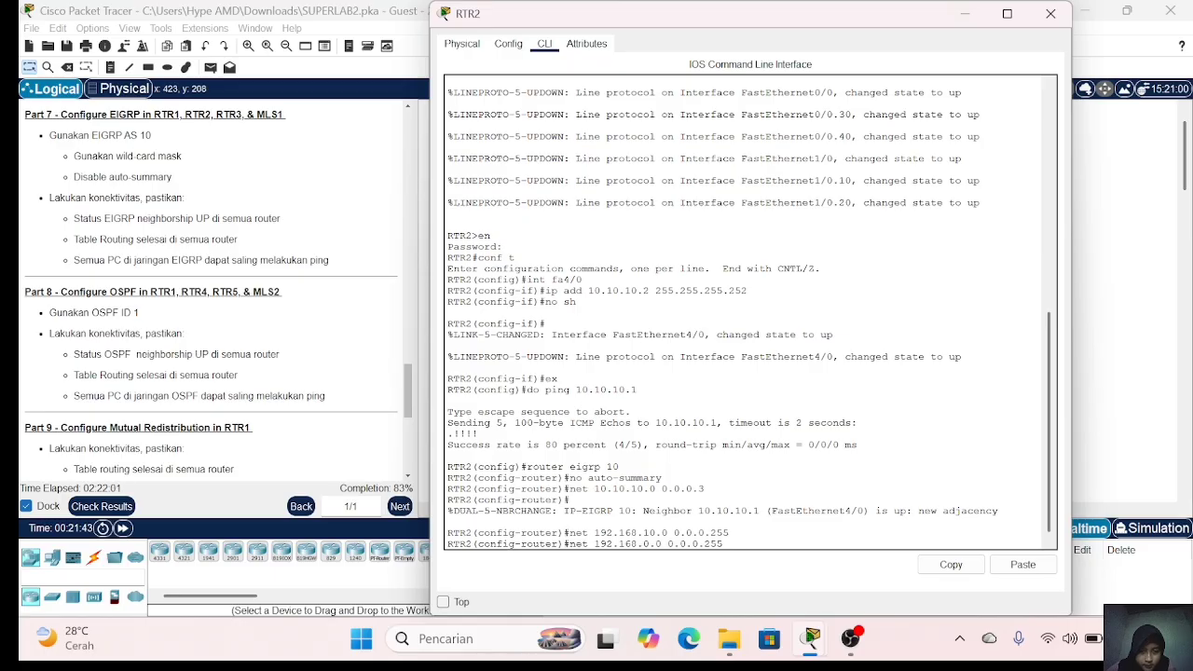
type("2")
key("Return")
Step: Add 192.168.30.0 and 192.168.40.0 0.0.0.255 network statements, then close RTR2's console
key("Up")
key("Left")
key("Left")
key("Left")
key("Left")
key("Left")
key("Left")
key("Left")
key("Left")
key("Left")
key("Left")
key("Left")
key("Left")
key("Left")
key("BackSpace")
type("3")
key("Return")
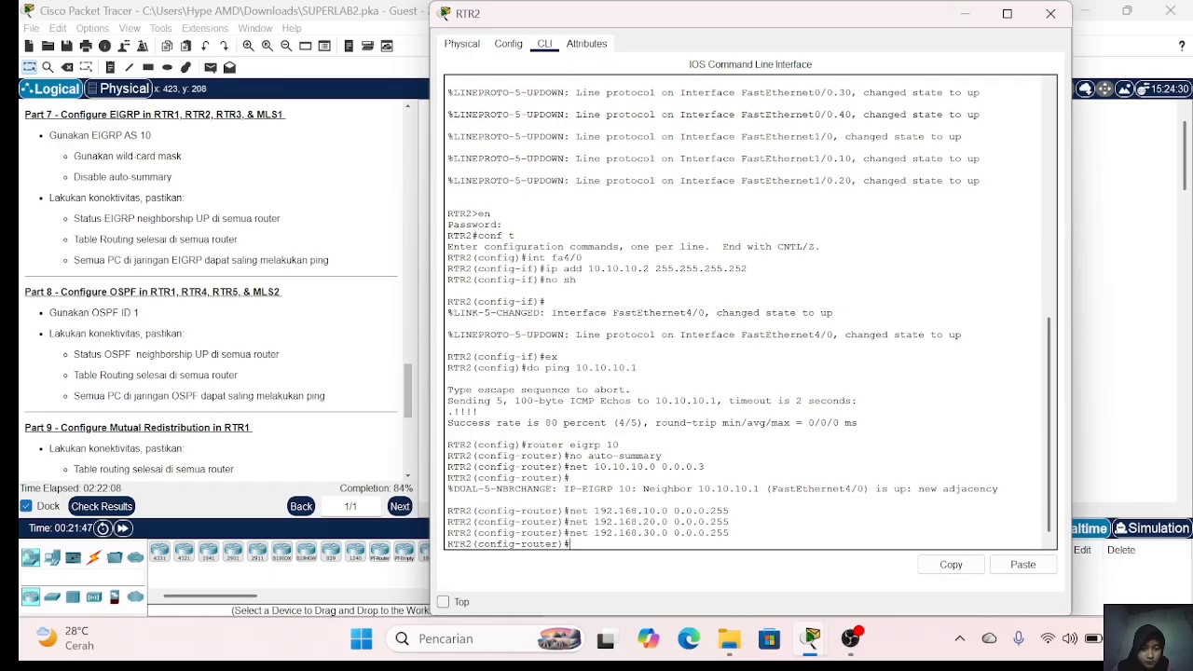
key("Up")
key("Left")
key("Left")
key("Left")
key("Left")
key("Left")
key("Left")
key("Left")
key("Left")
key("Left")
key("Left")
key("Left")
key("Left")
key("Left")
key("BackSpace")
type("4")
key("Return")
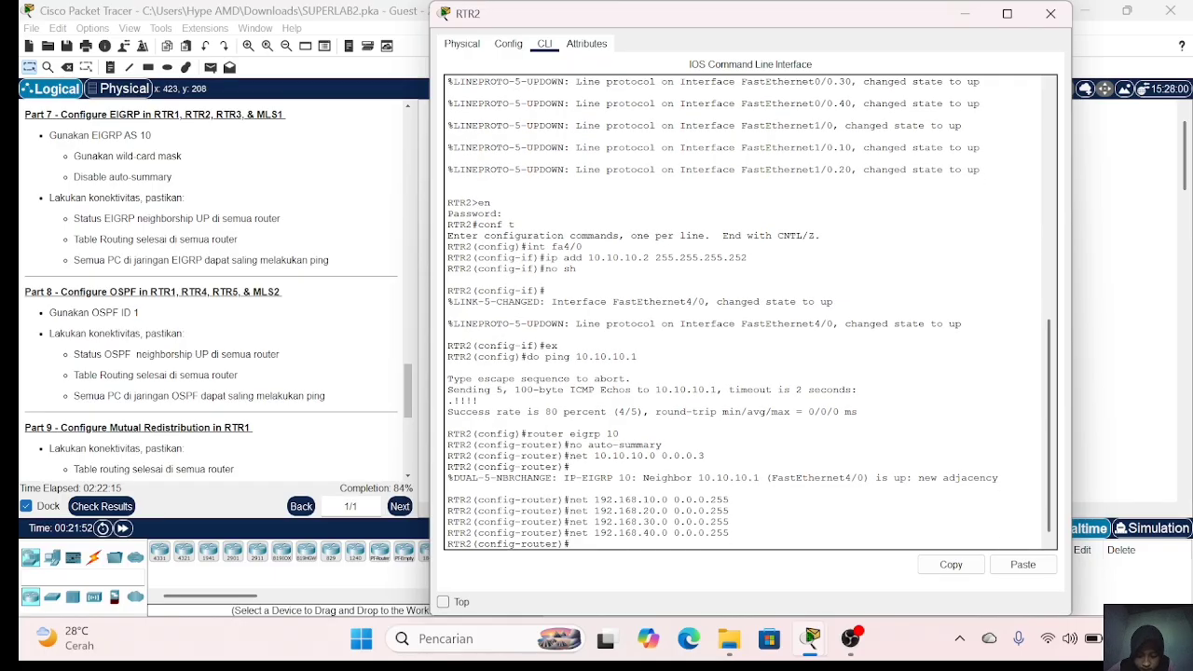
left_click(1050, 13)
Step: On RTR3, exit interface mode and start EIGRP 10 with auto-summary off
mouse_move(660, 262)
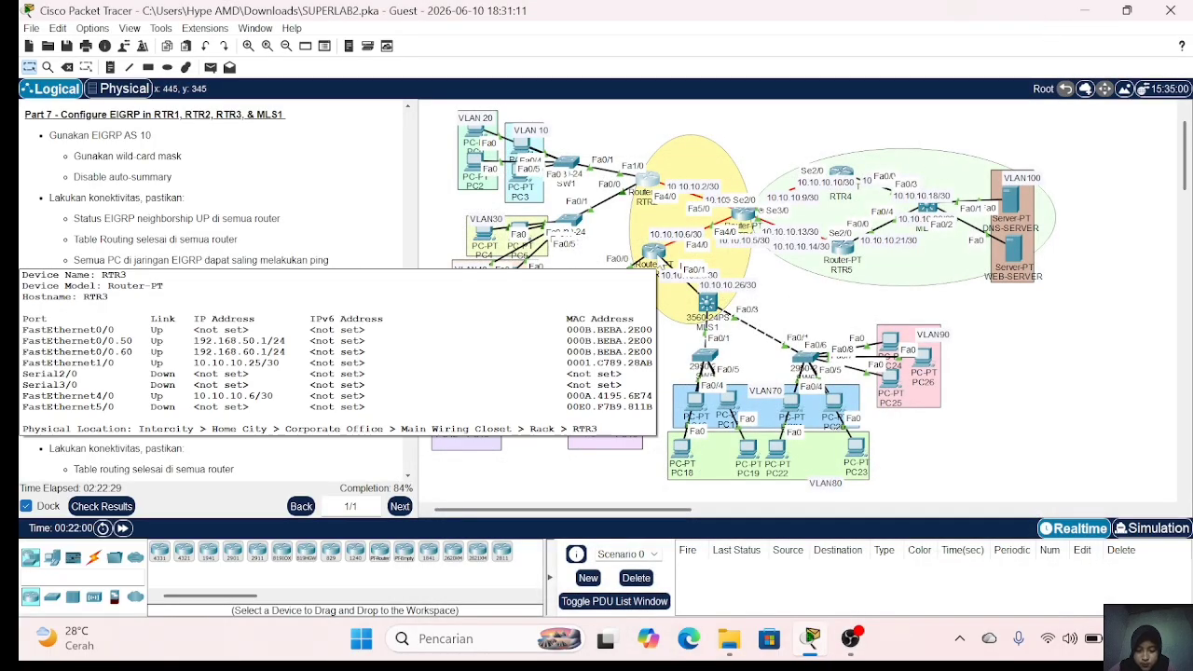
mouse_move(671, 212)
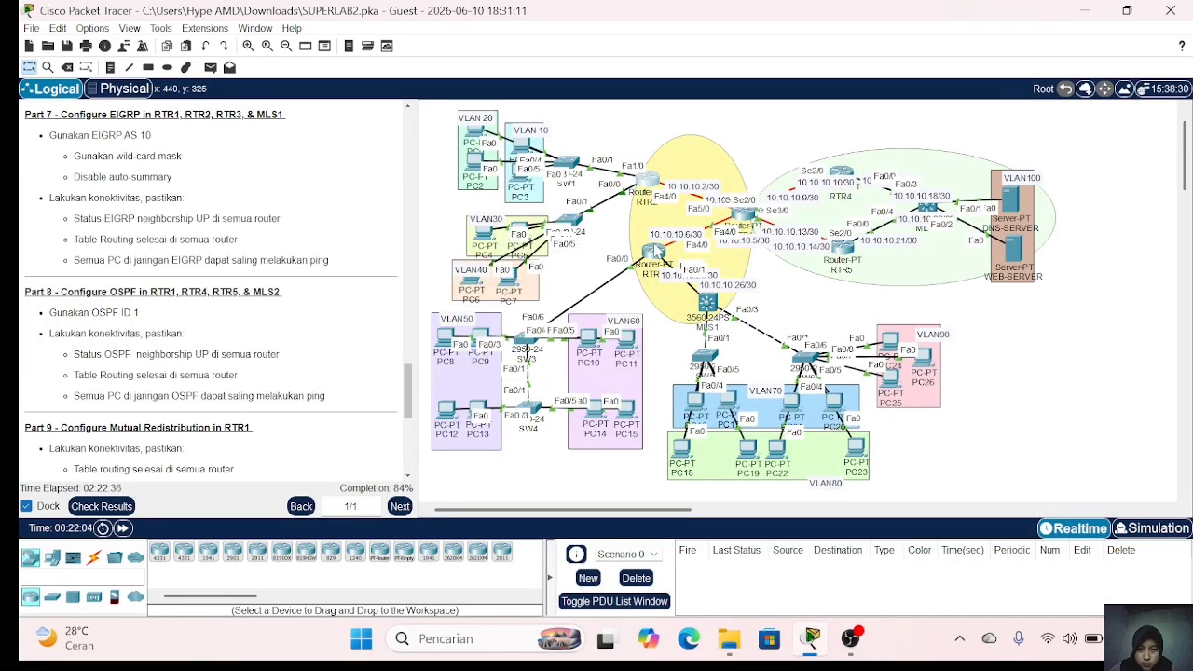
left_click(655, 266)
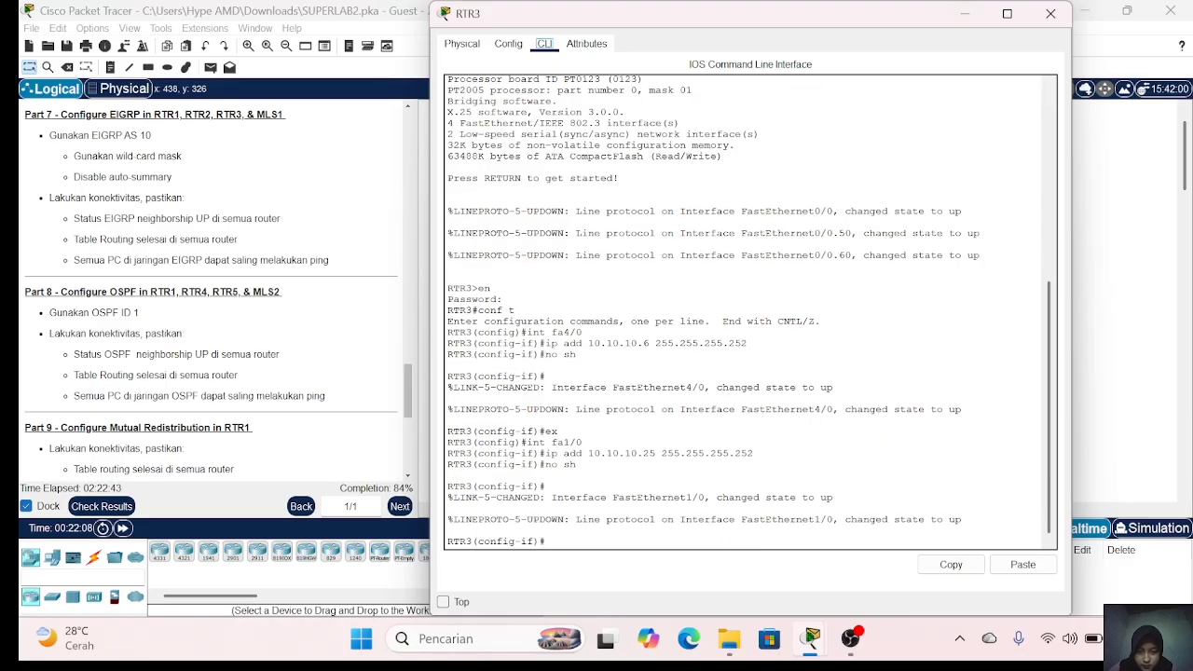
type("ex")
key("Return")
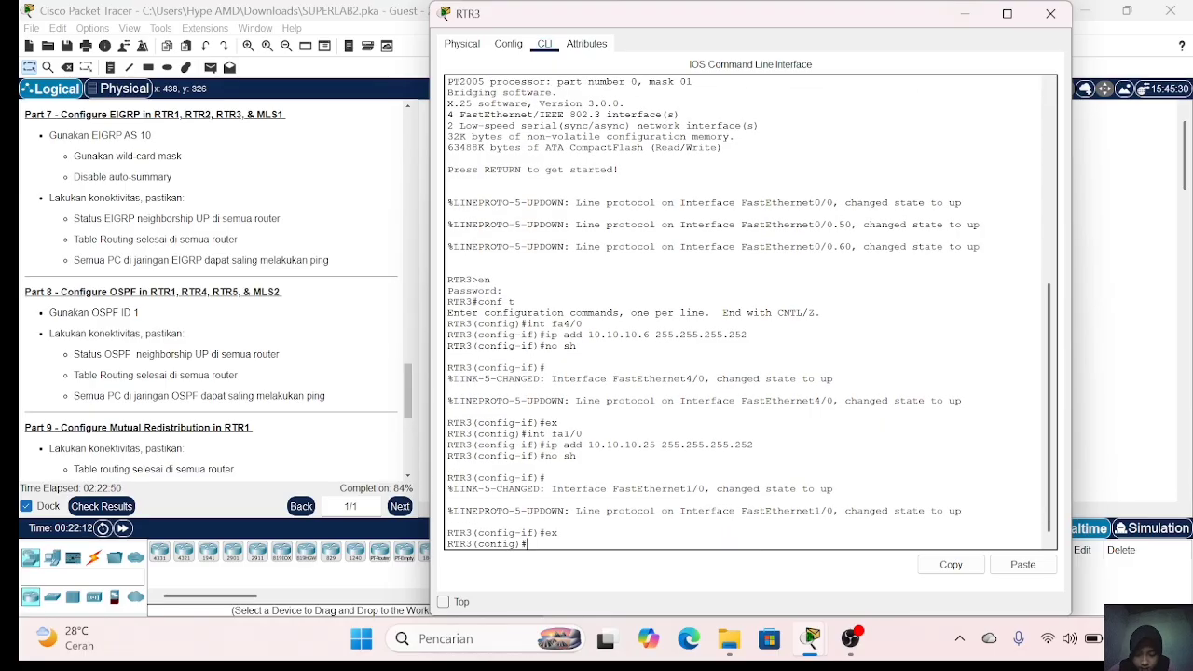
type("router eigrp")
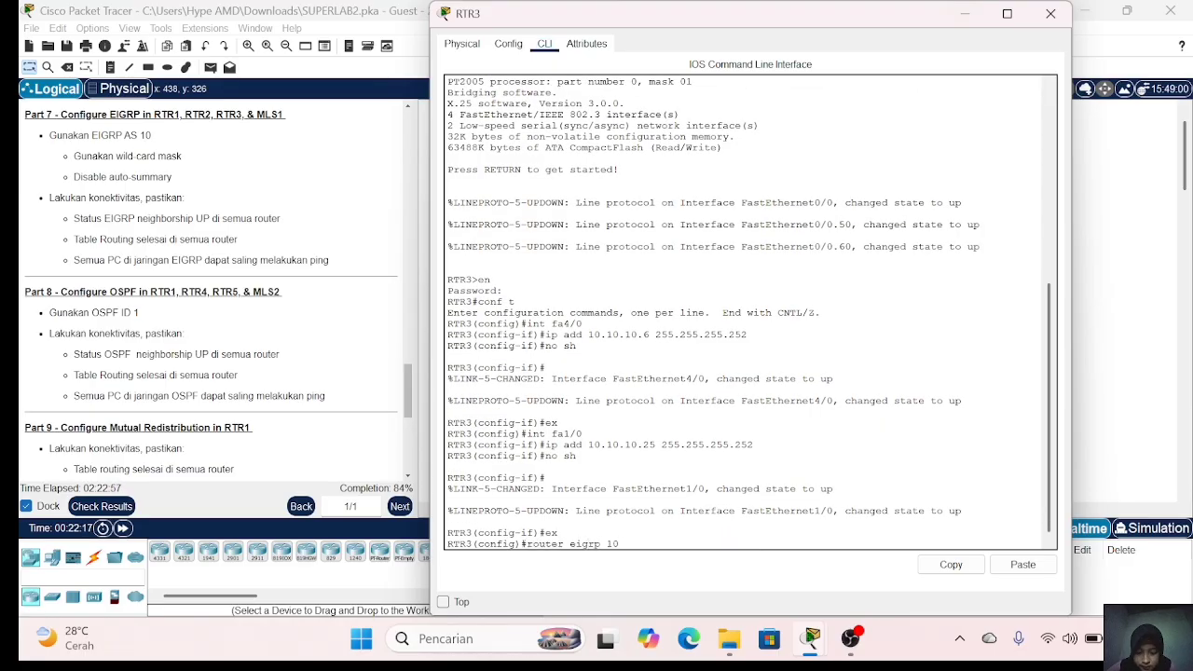
type(" 10")
key("Return")
type("no au")
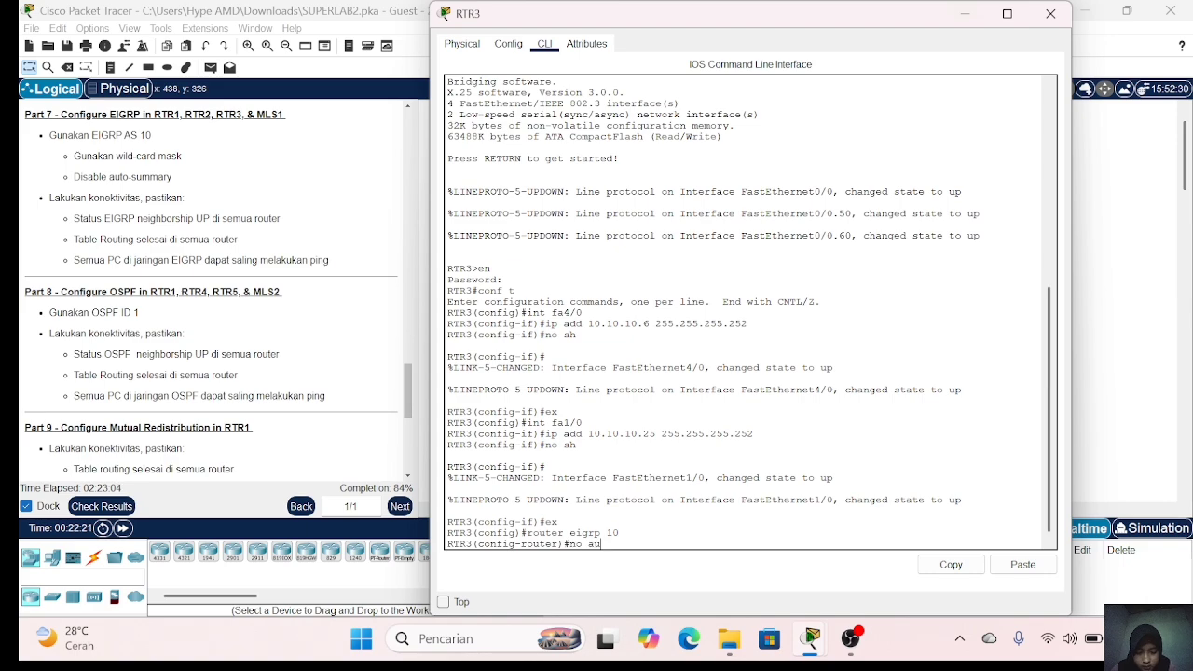
type("to-summary")
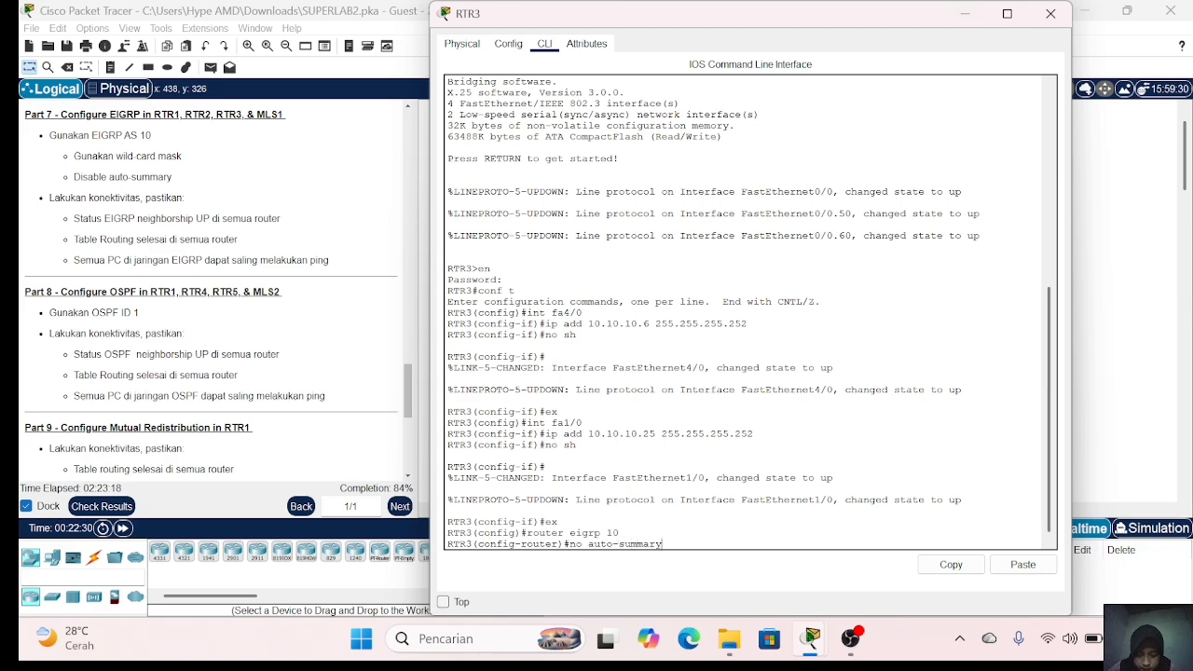
key("Return")
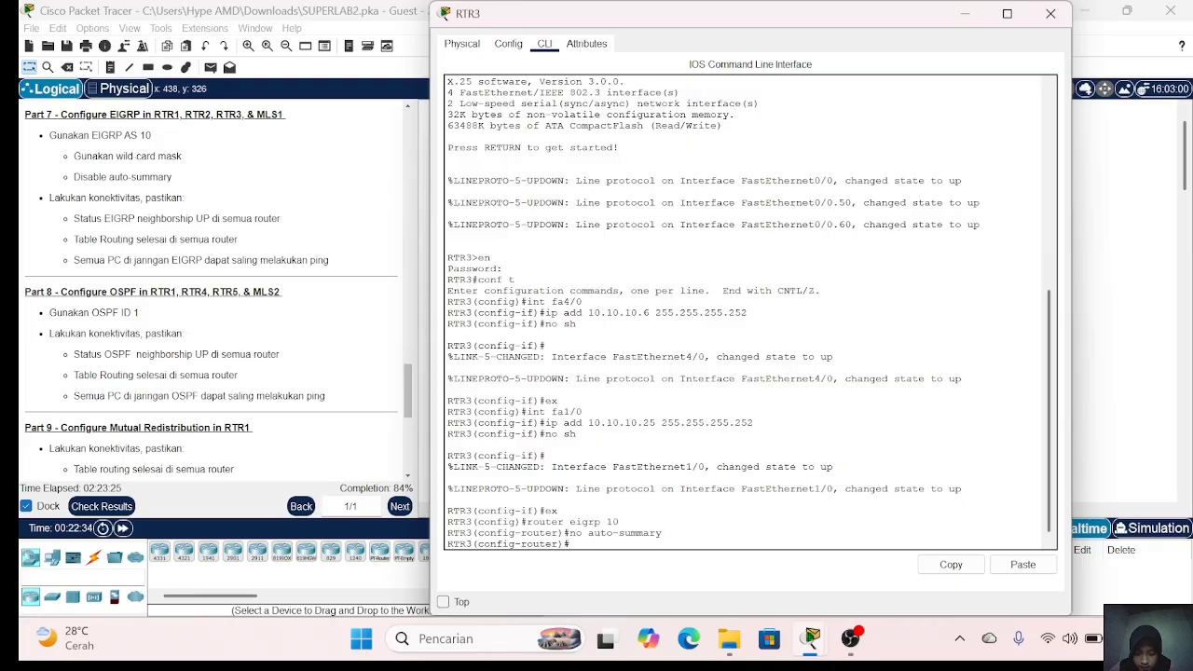
Step: Advertise the 10.10.10.4 and 10.10.10.24 links with wildcard 0.0.0.3 in RTR3's EIGRP
type("net 10.10.10")
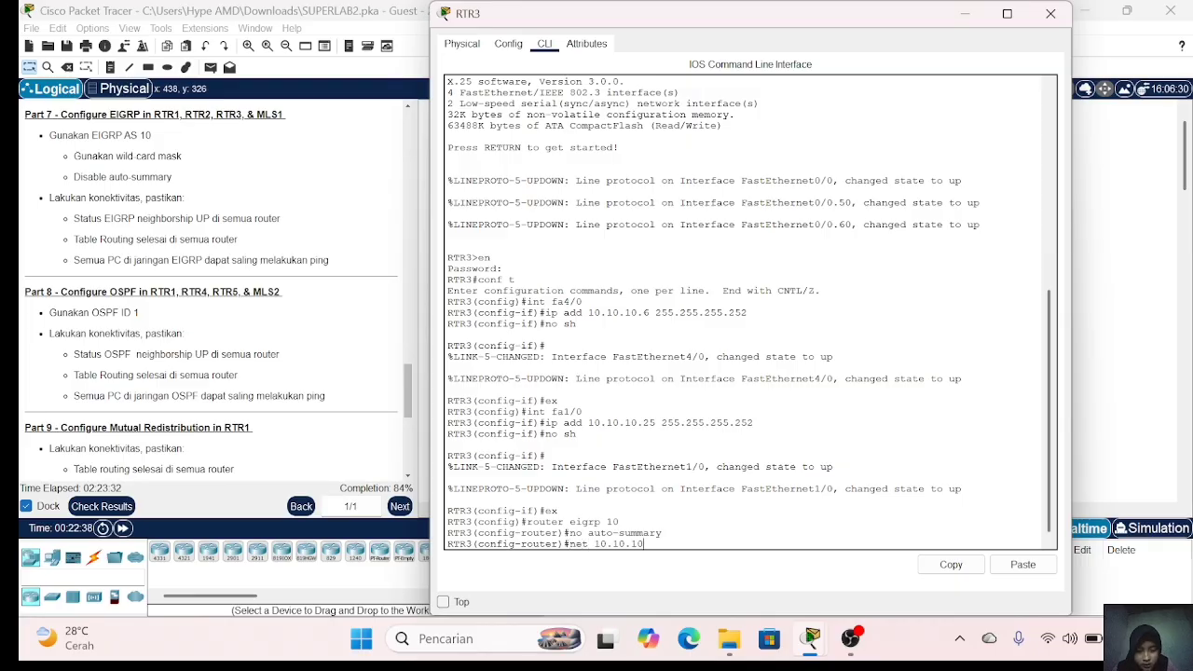
type(".4 0.0.0.3")
key("Return")
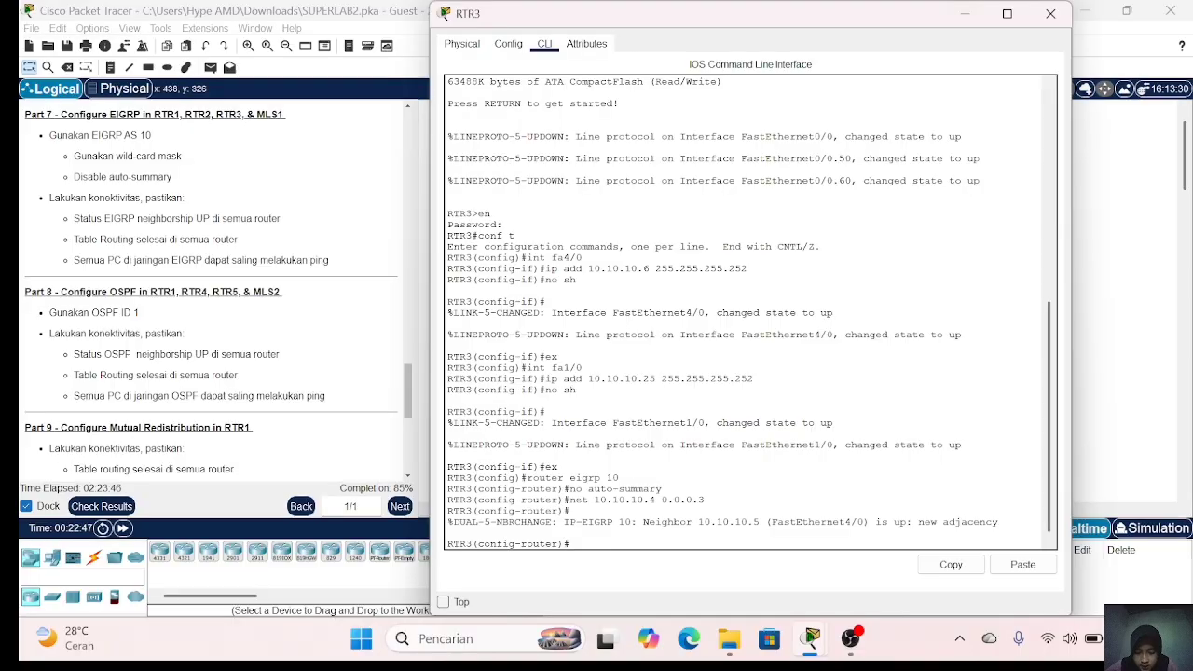
key("Up")
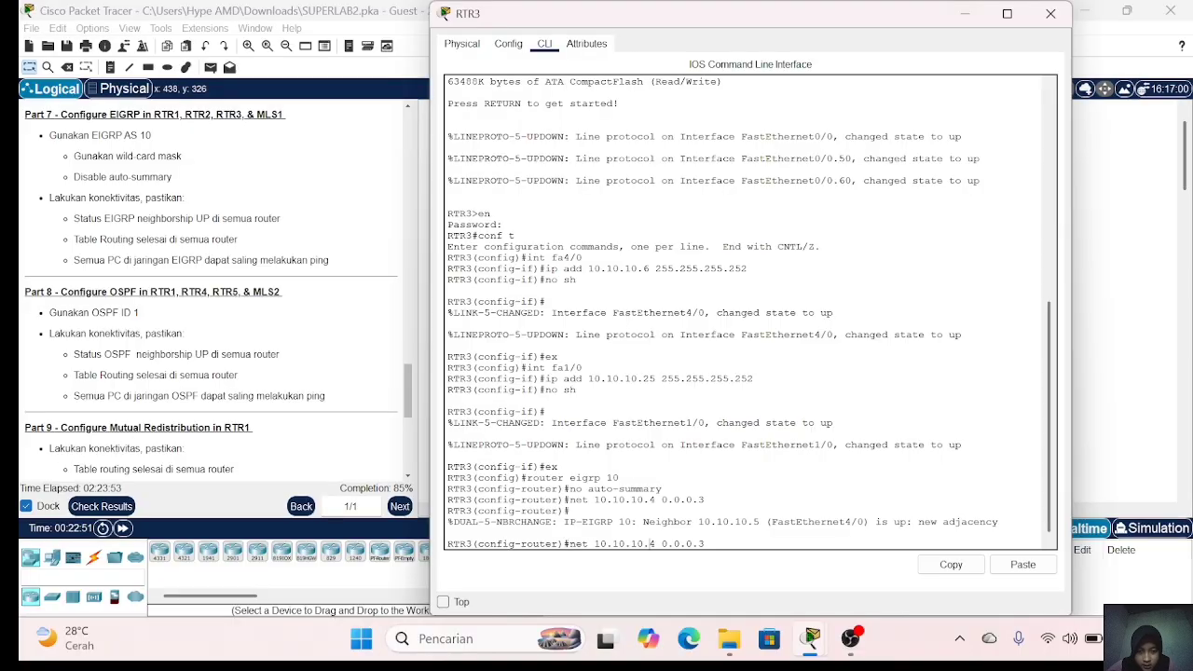
type("2")
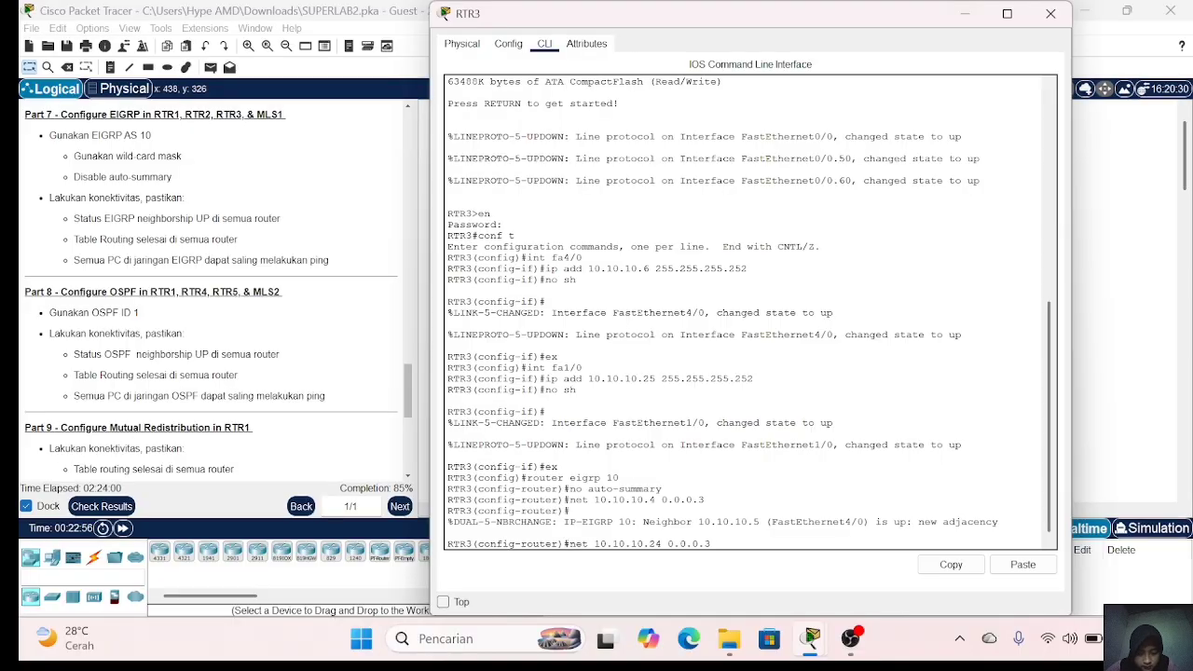
key("Return")
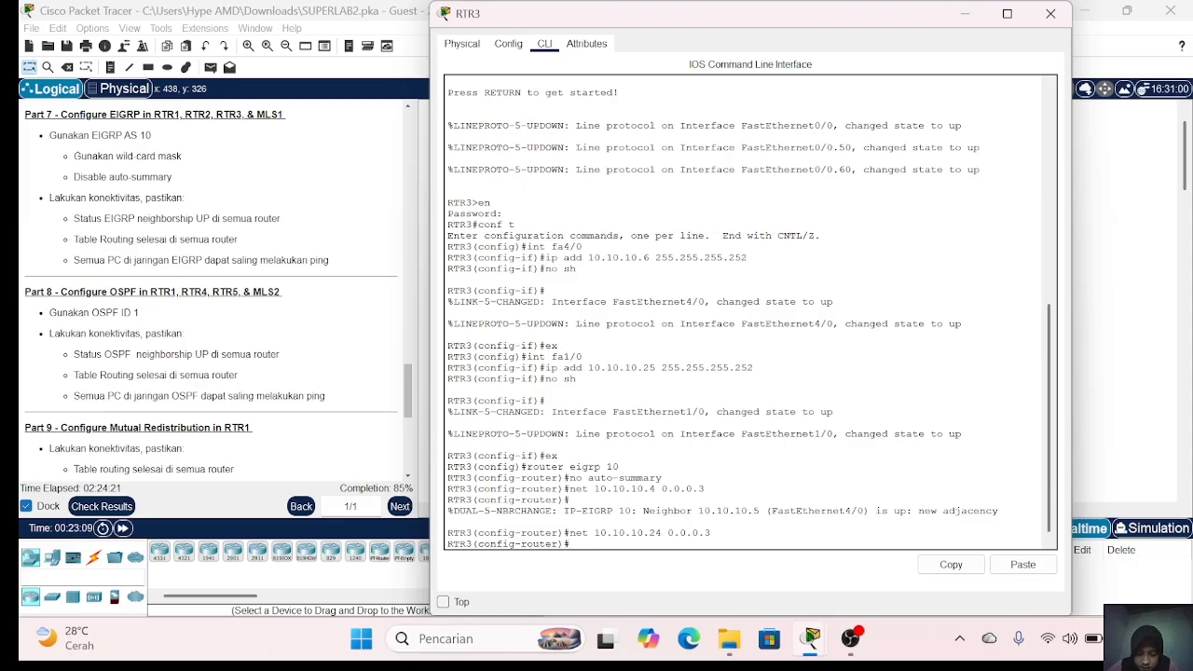
Step: Advertise 192.168.50.0 and 192.168.60.0 with wildcard 0.0.0.255, then close RTR3's console
key("Up")
key("Left")
key("Left")
key("Left")
key("Left")
key("Left")
key("Left")
key("Left")
key("Left")
key("BackSpace")
key("BackSpace")
key("BackSpace")
key("BackSpace")
key("BackSpace")
key("BackSpace")
key("BackSpace")
key("BackSpace")
key("BackSpace")
key("BackSpace")
type("9")
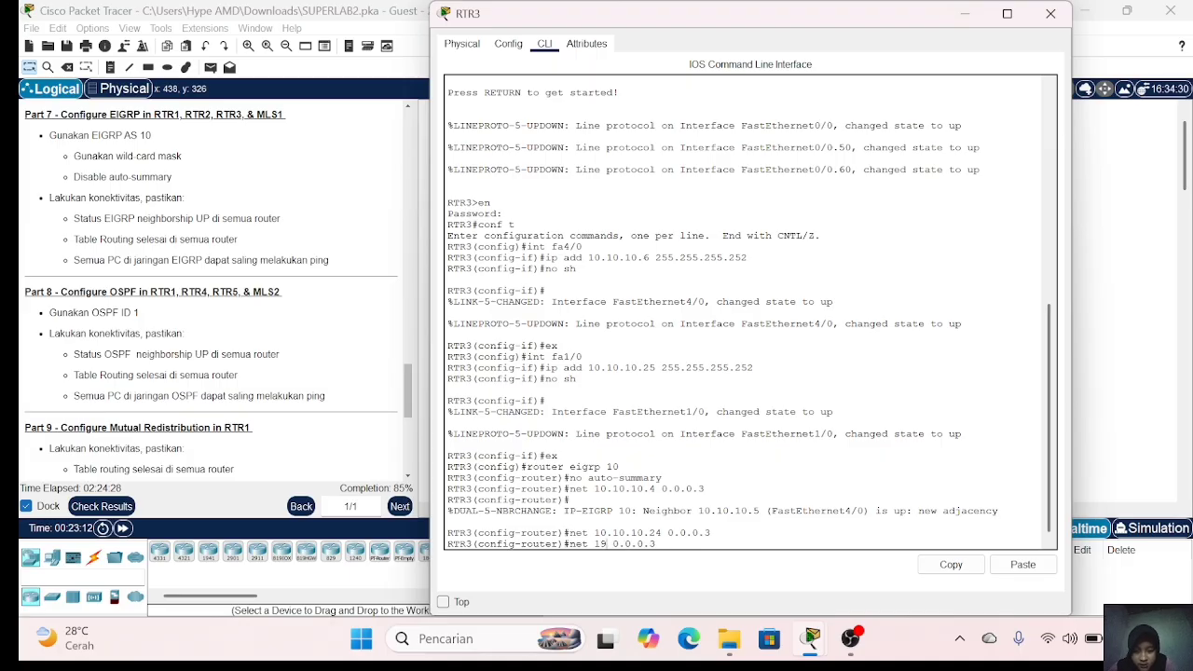
type("2.168.")
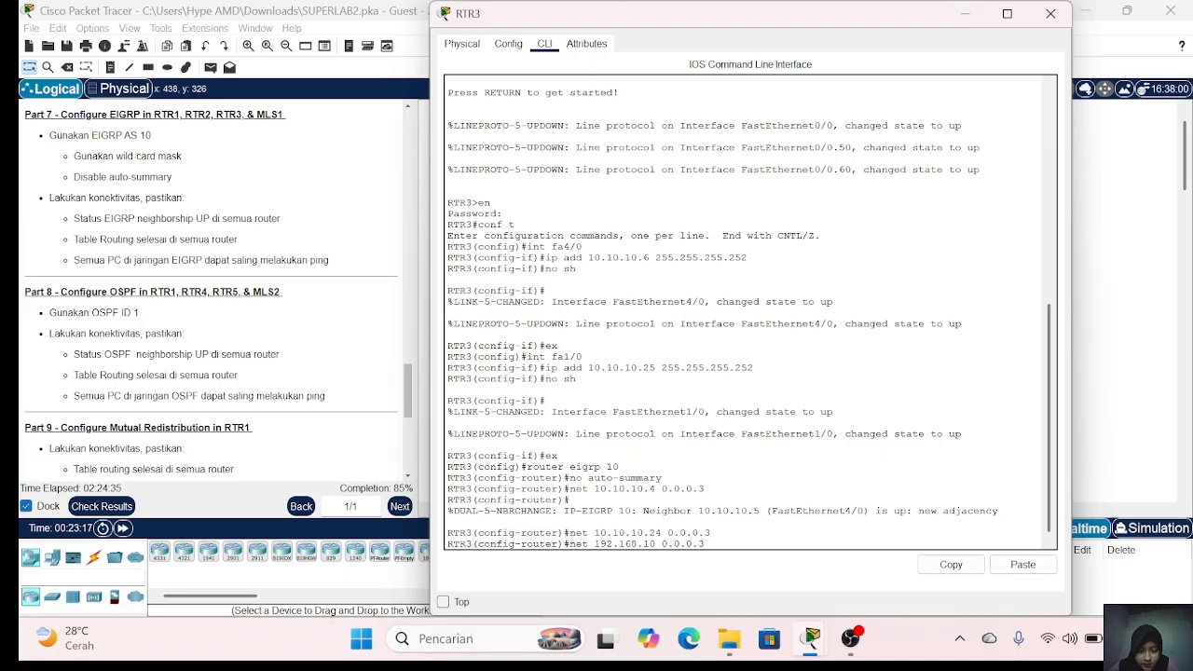
type("50.0 0.0.0.")
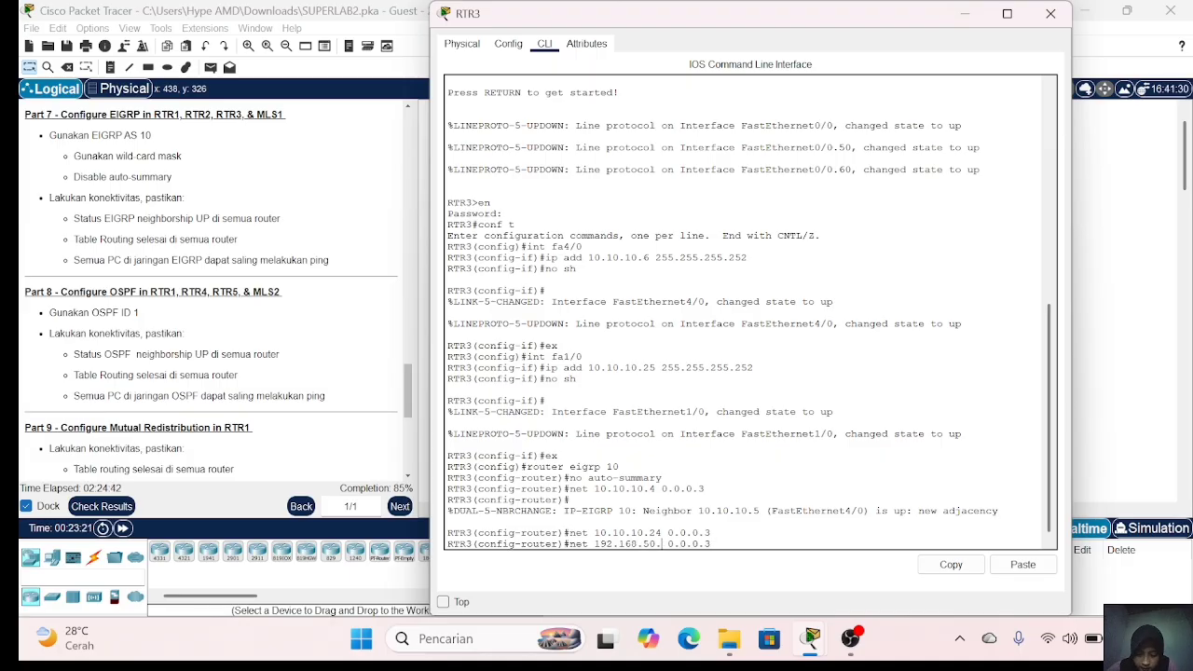
type("255")
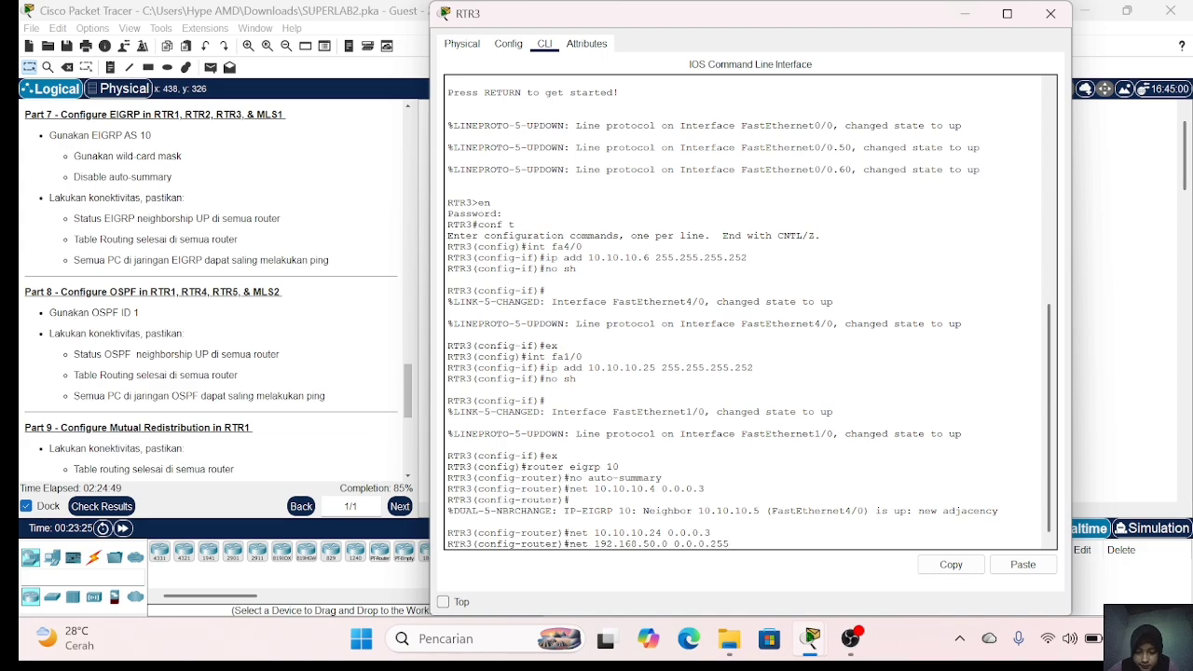
key("Return")
key("Up")
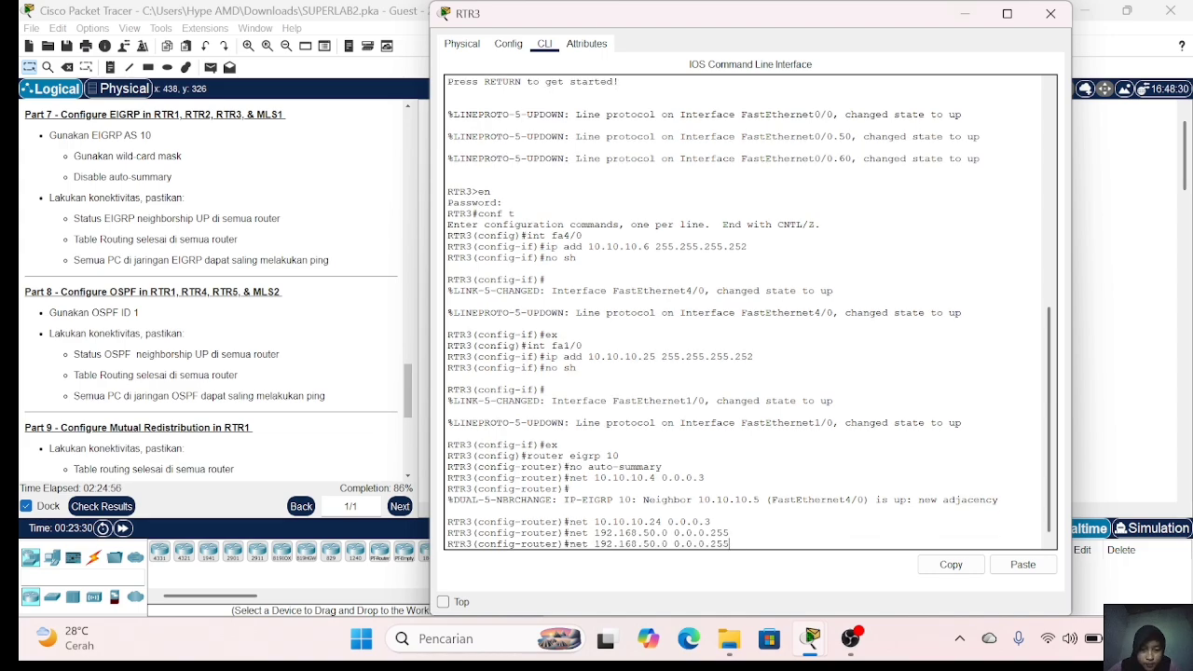
key("BackSpace")
type("6")
key("Return")
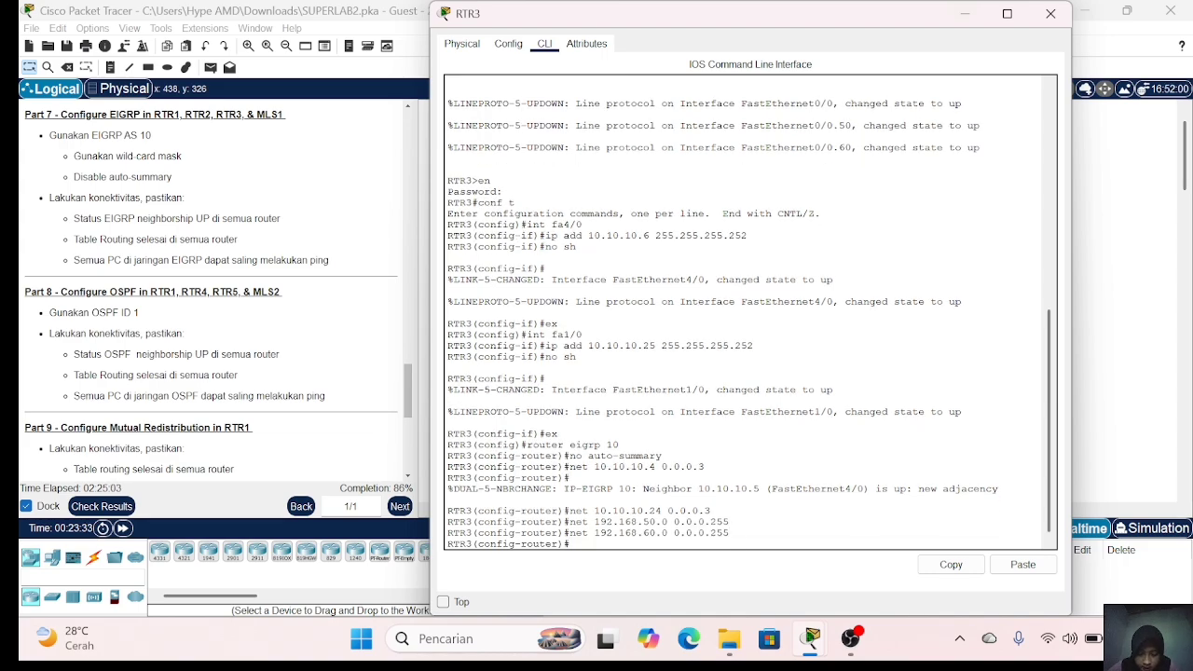
left_click(1050, 13)
Step: On MLS1, exit interface mode and enable IP routing
left_click(708, 303)
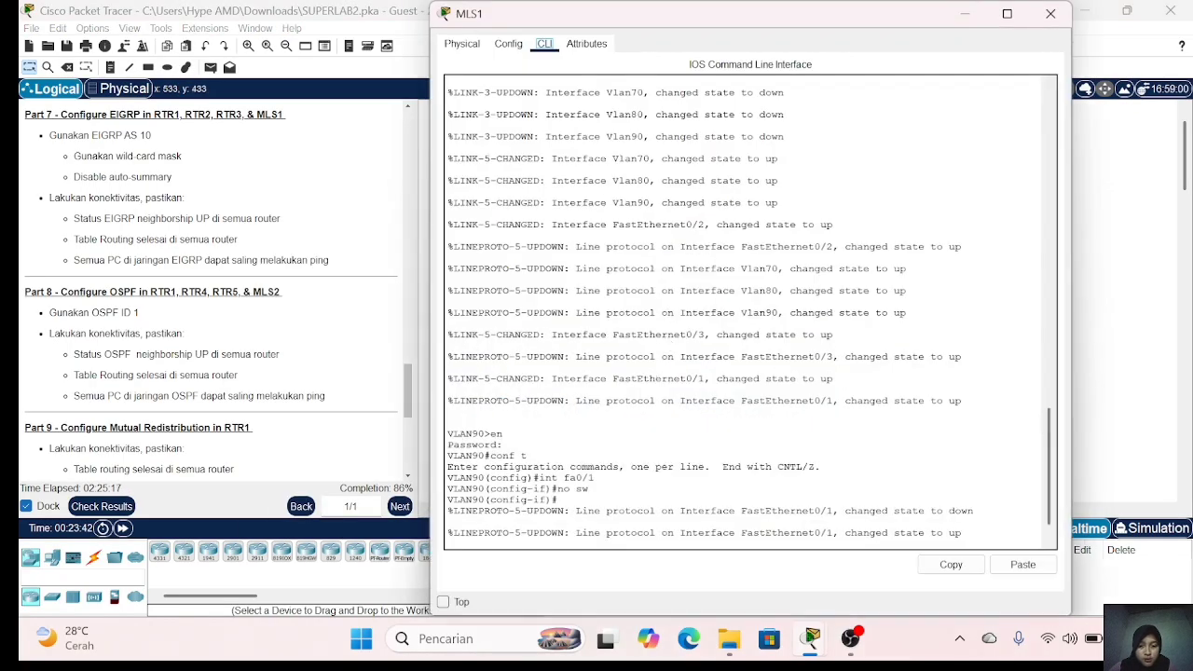
type("ex")
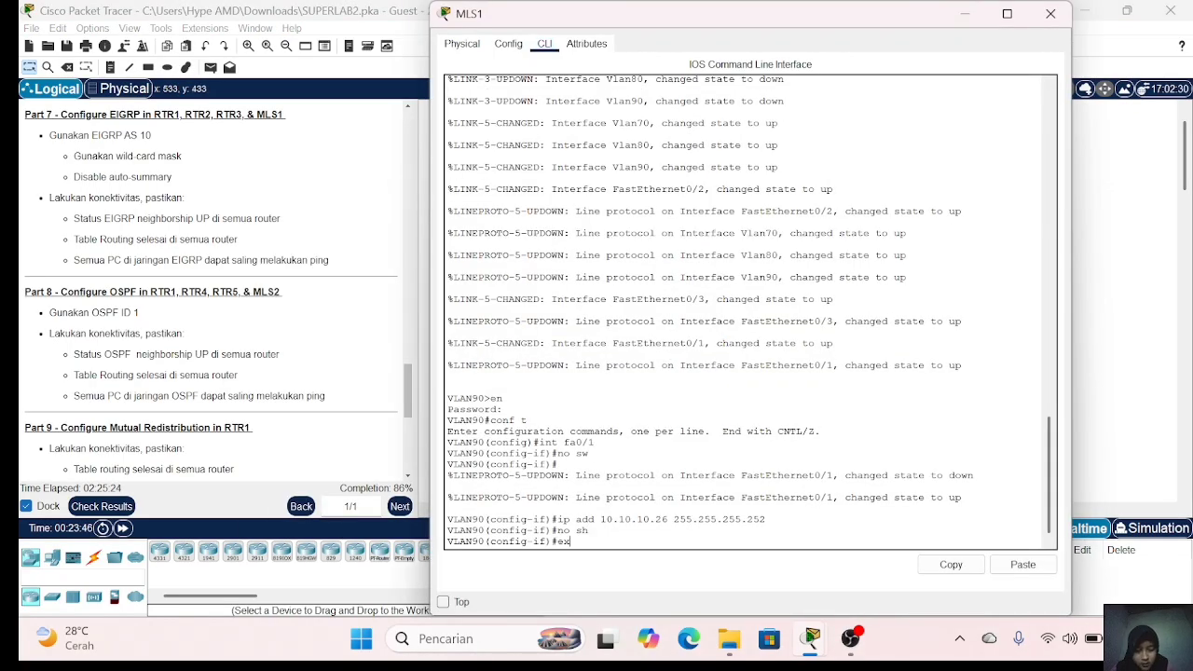
key("Return")
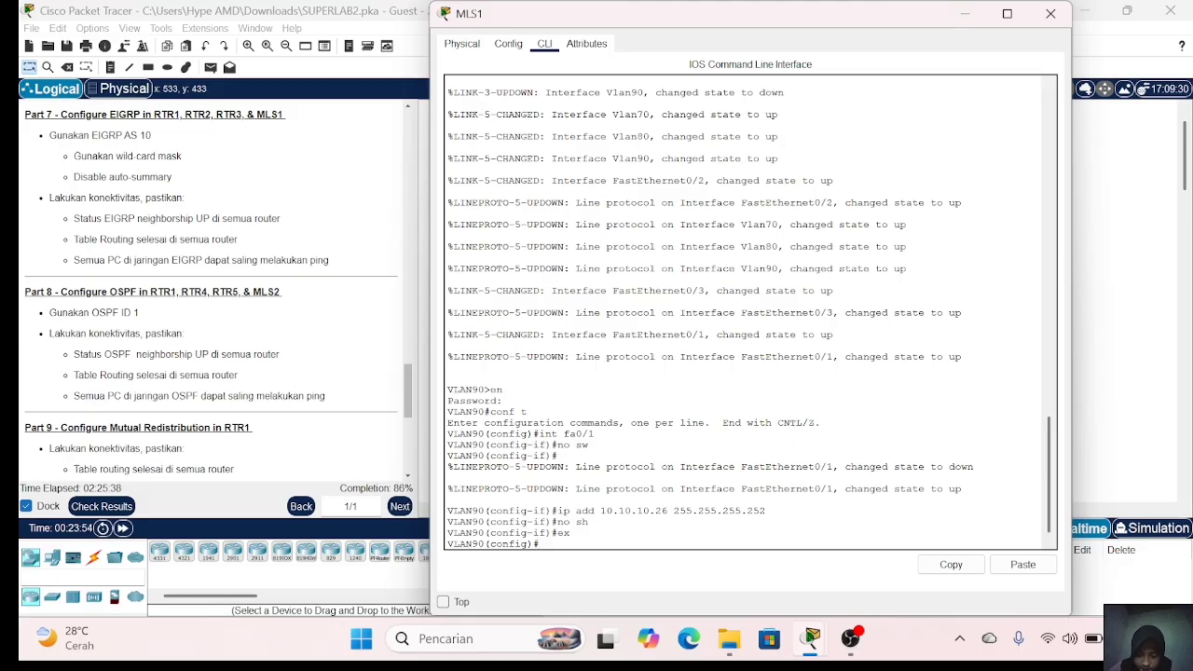
type("ip ")
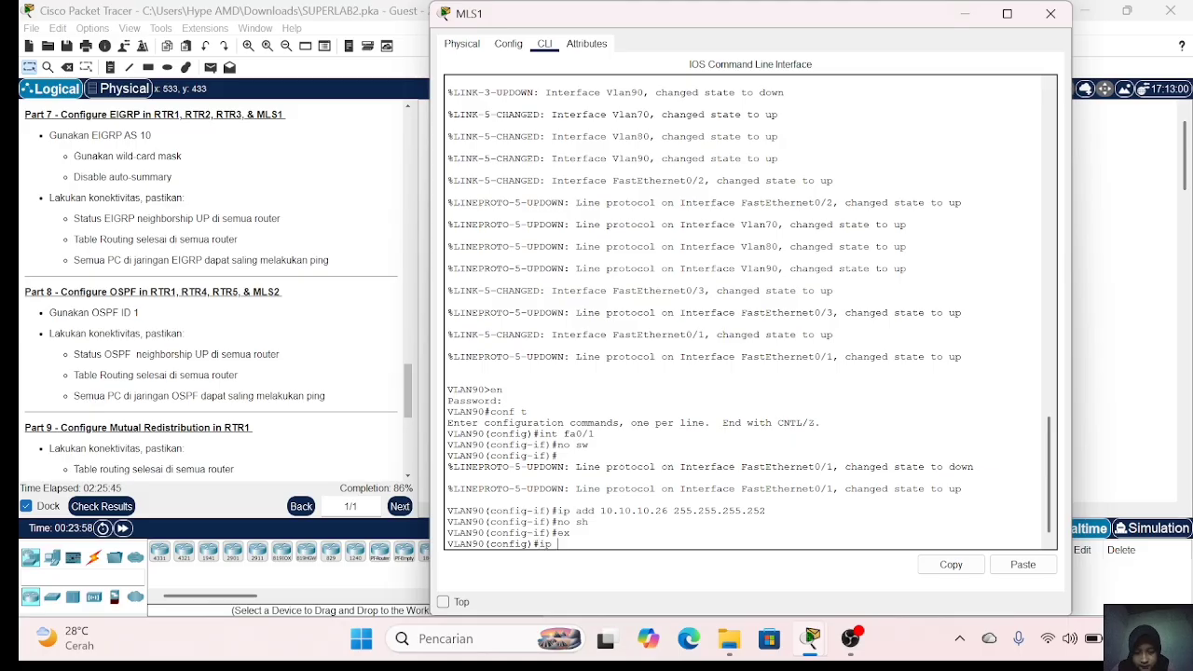
type("routing")
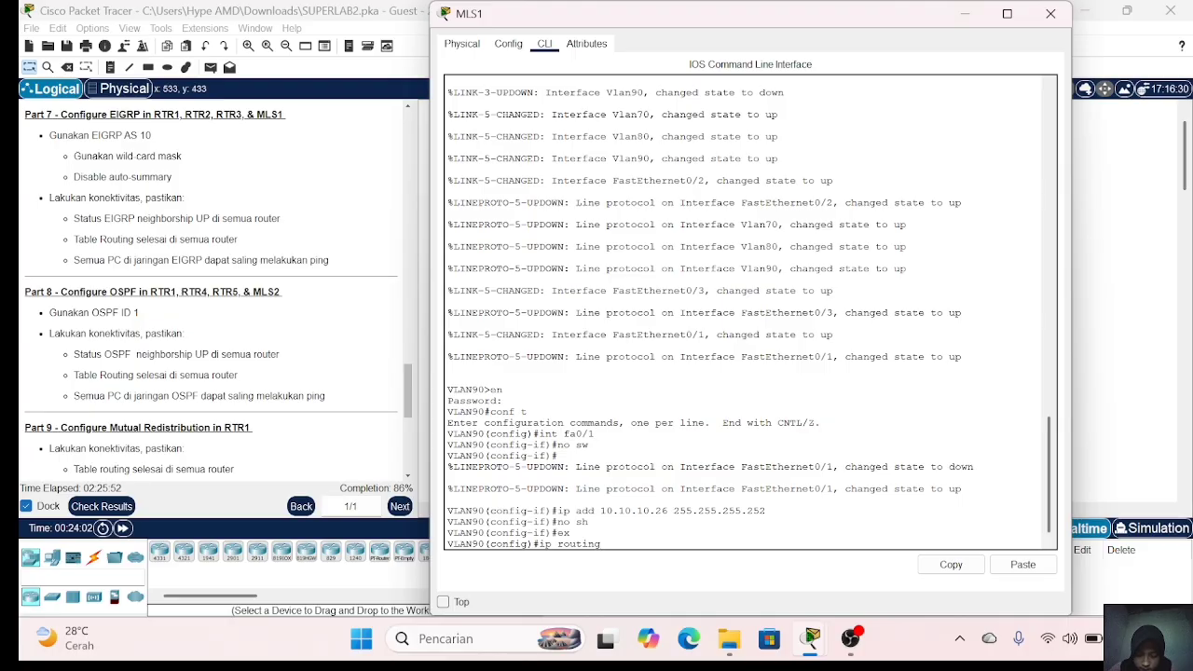
key("Return")
Step: Start EIGRP 10 on MLS1 without auto-summary, advertising 10.10.10.24 0.0.0.3
type("router e")
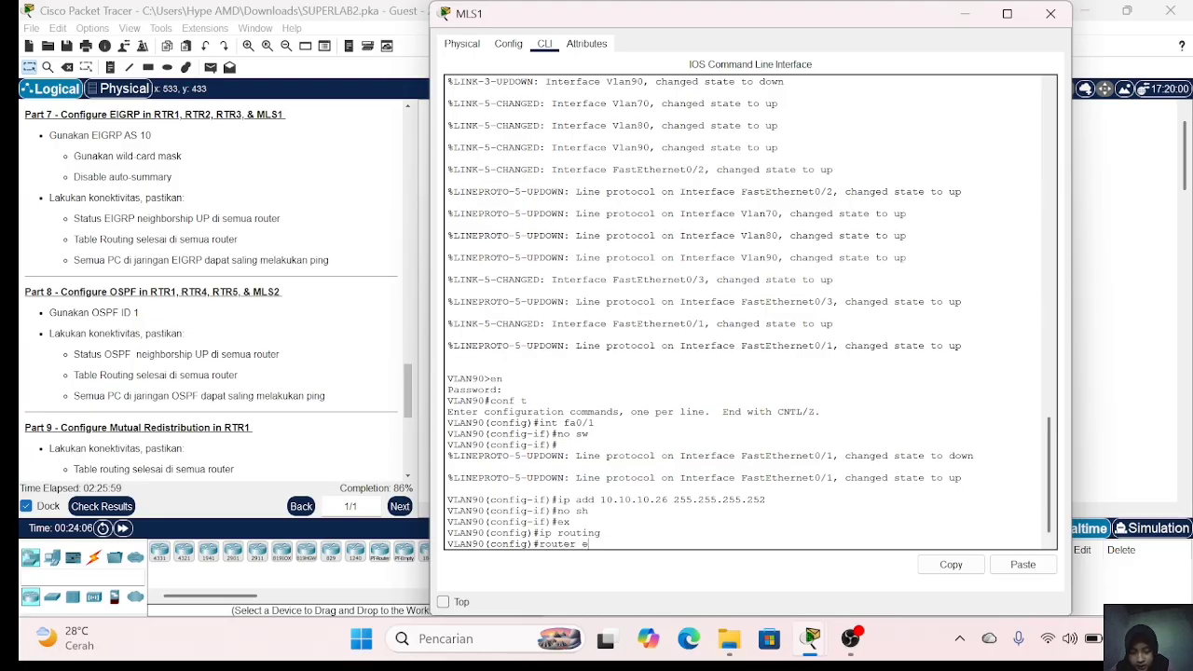
type("igrp 10")
key("Return")
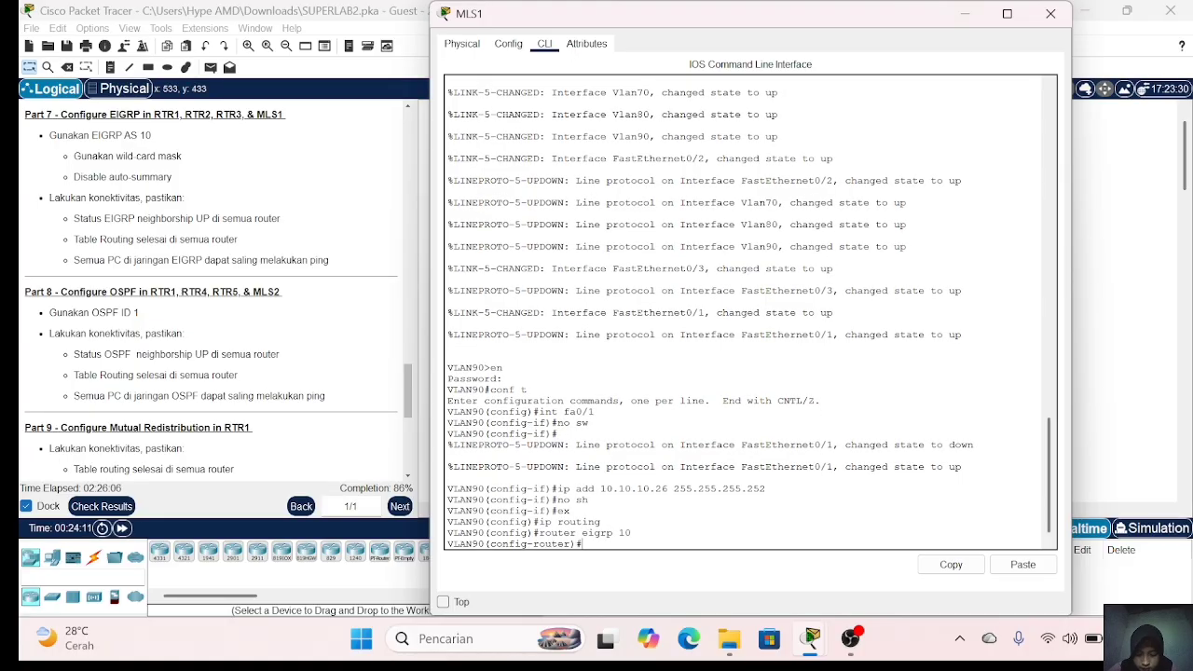
type("no auto-summary")
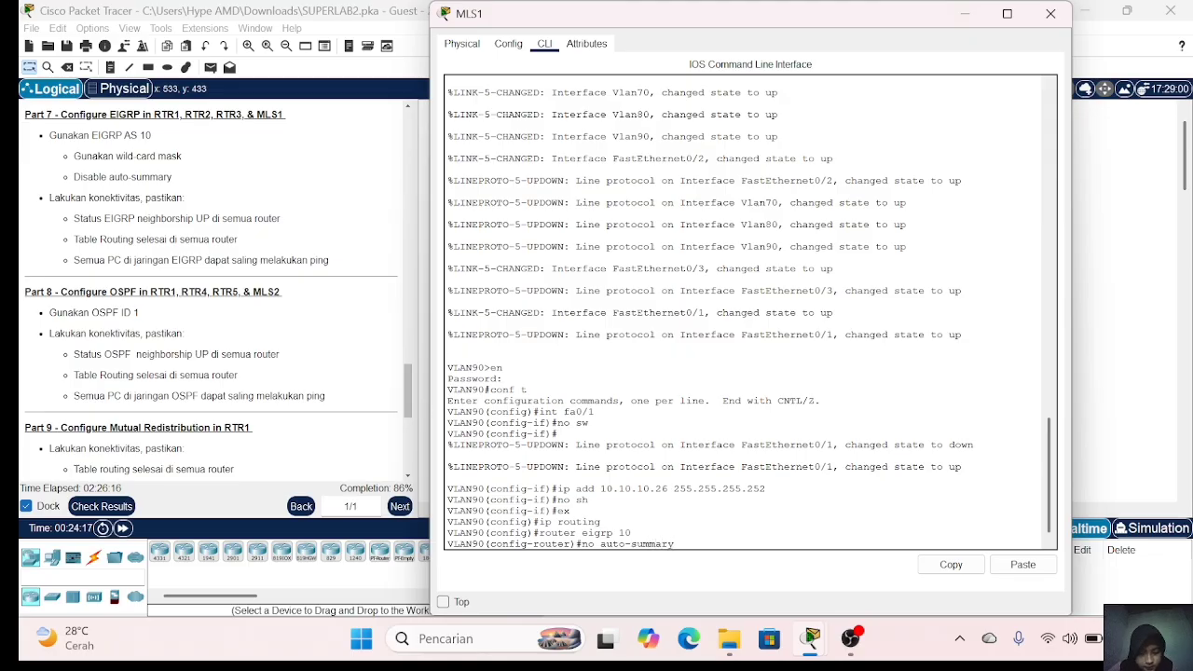
key("Return")
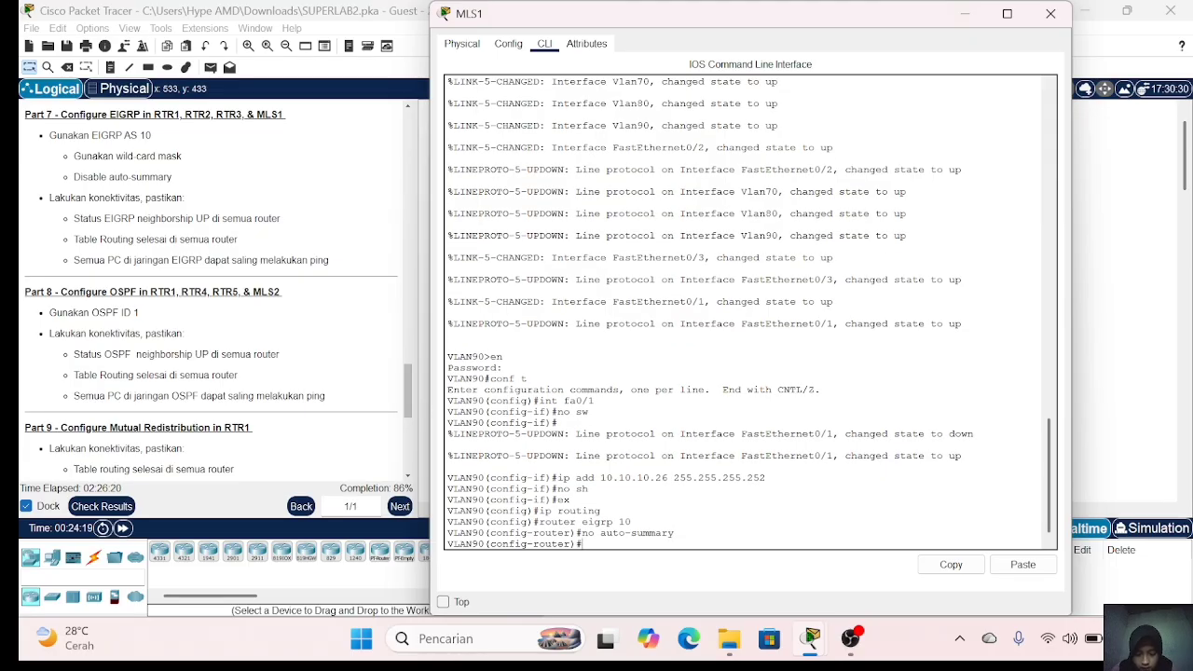
type("net 10.10.10.24 0.0.0.3")
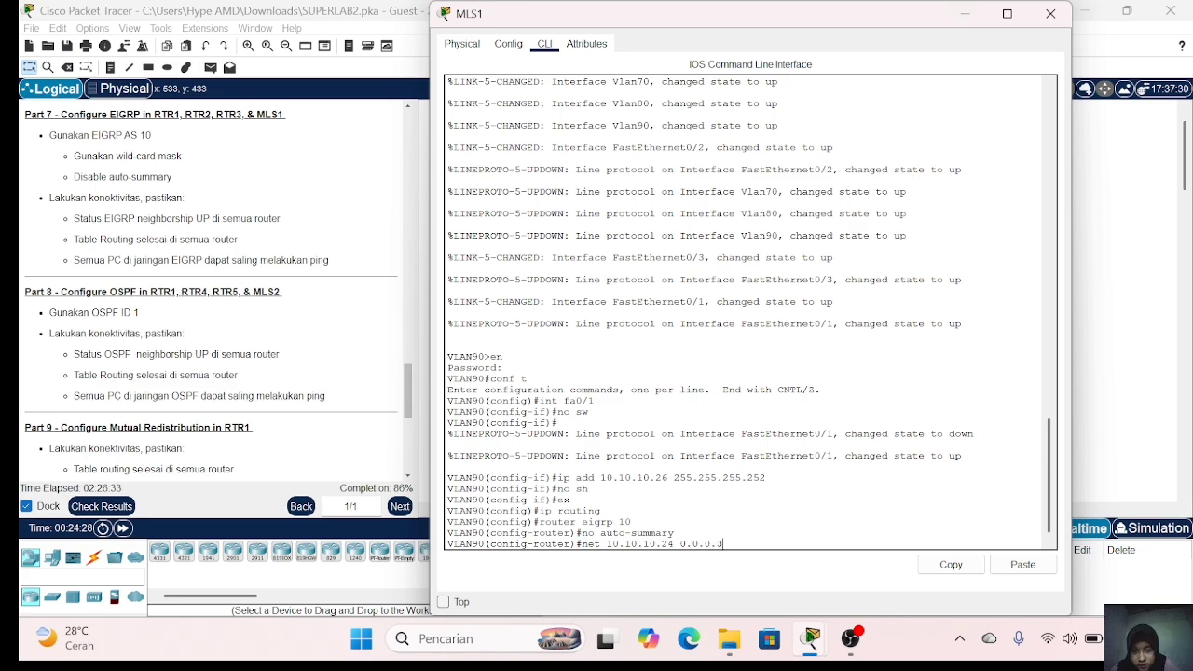
key("Return")
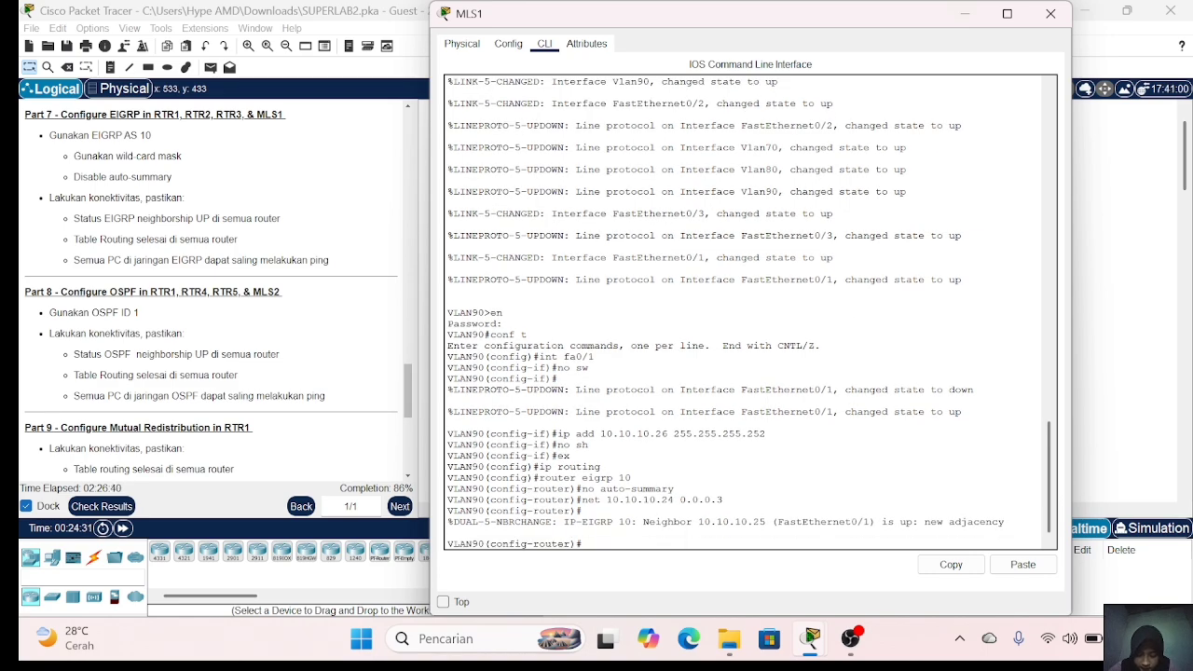
Step: Advertise 192.168.70.0, 192.168.80.0 and 192.168.90.0 with wildcard 0.0.0.255 in MLS1's EIGRP
left_click(1050, 13)
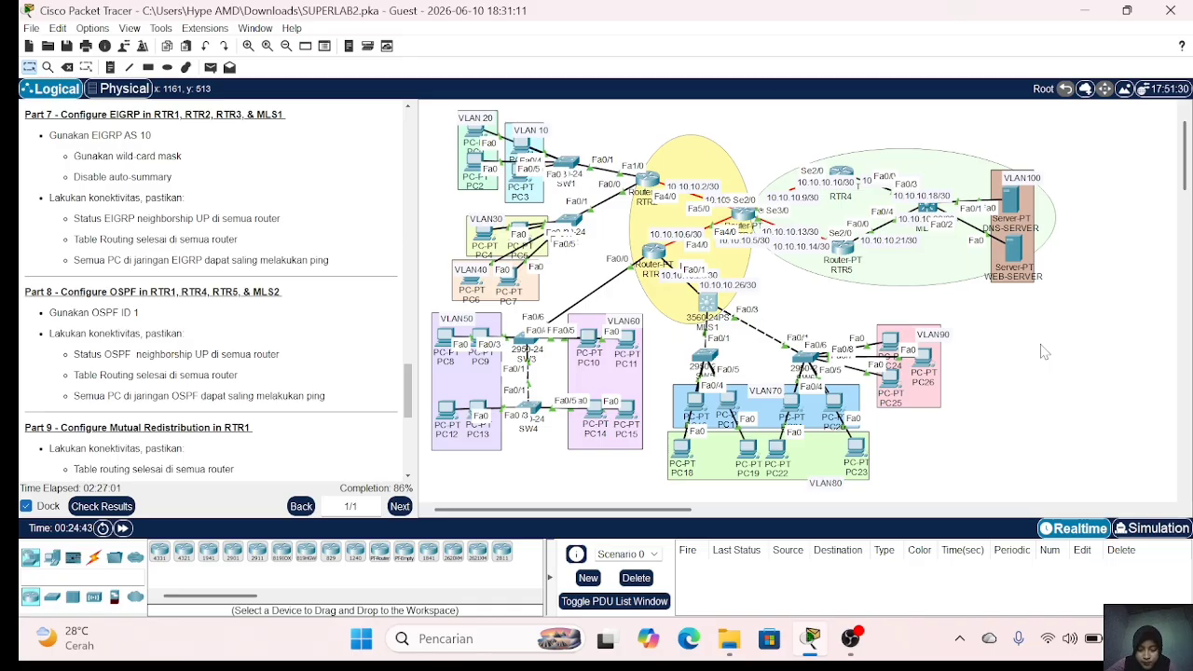
left_click(707, 302)
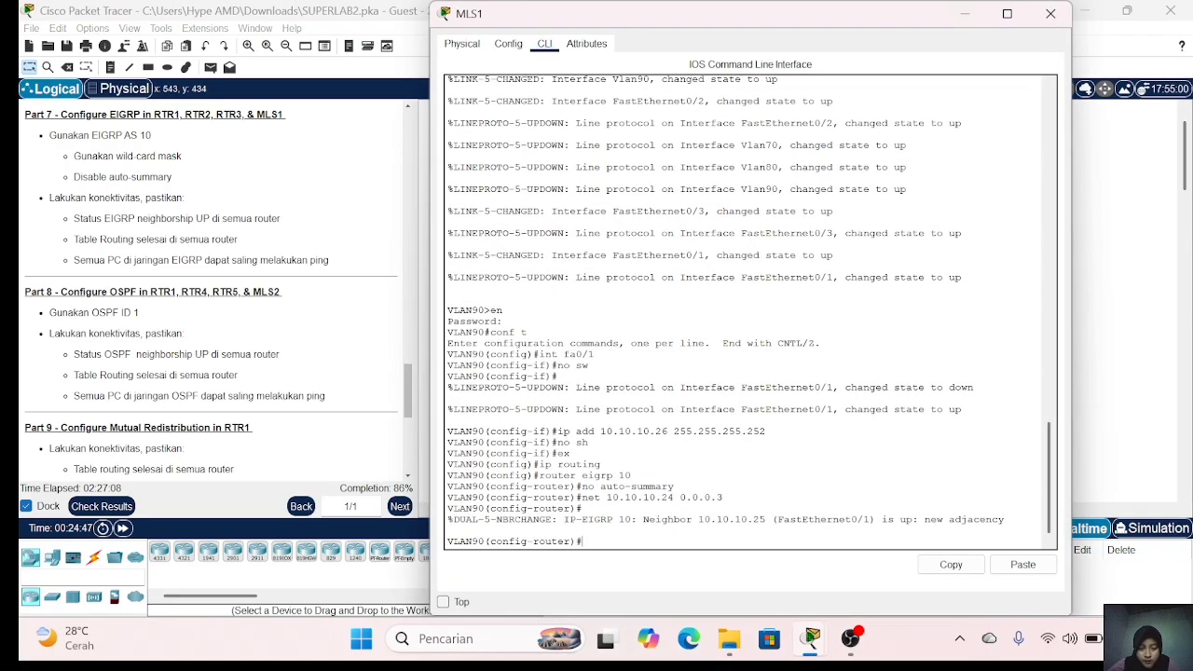
key("Up")
key("Left")
key("Left")
key("Left")
key("Left")
key("Left")
key("Left")
key("Left")
key("Left")
key("BackSpace")
key("BackSpace")
key("BackSpace")
key("BackSpace")
key("BackSpace")
key("BackSpace")
key("BackSpace")
key("BackSpace")
key("BackSpace")
key("BackSpace")
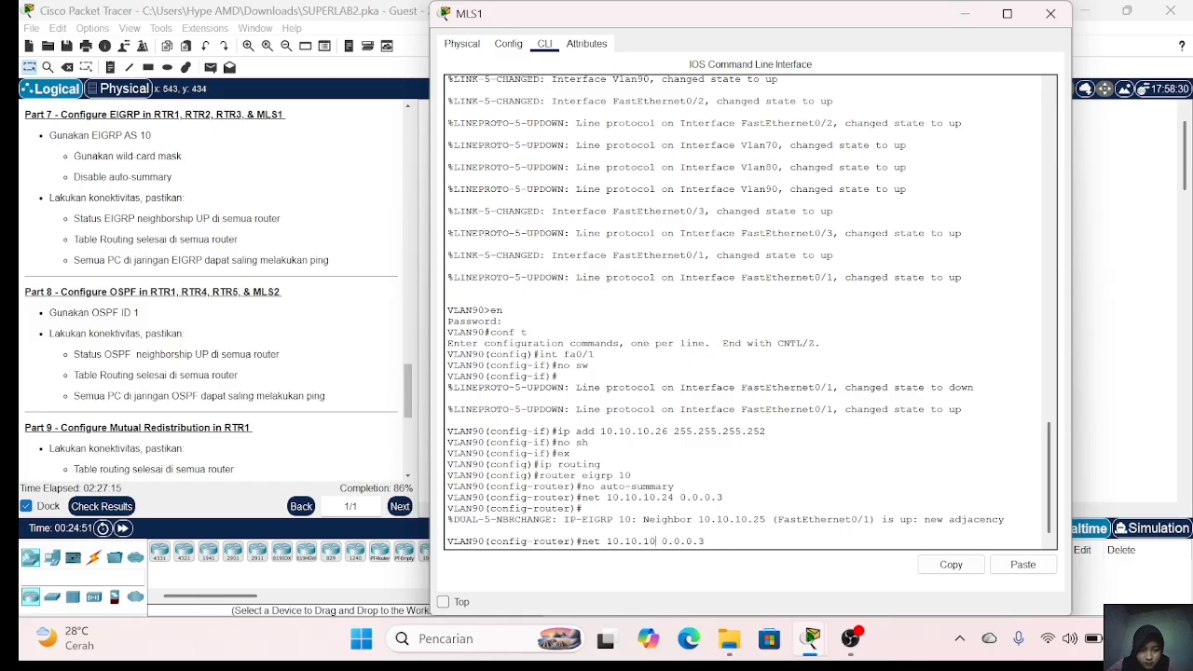
type("92.168.")
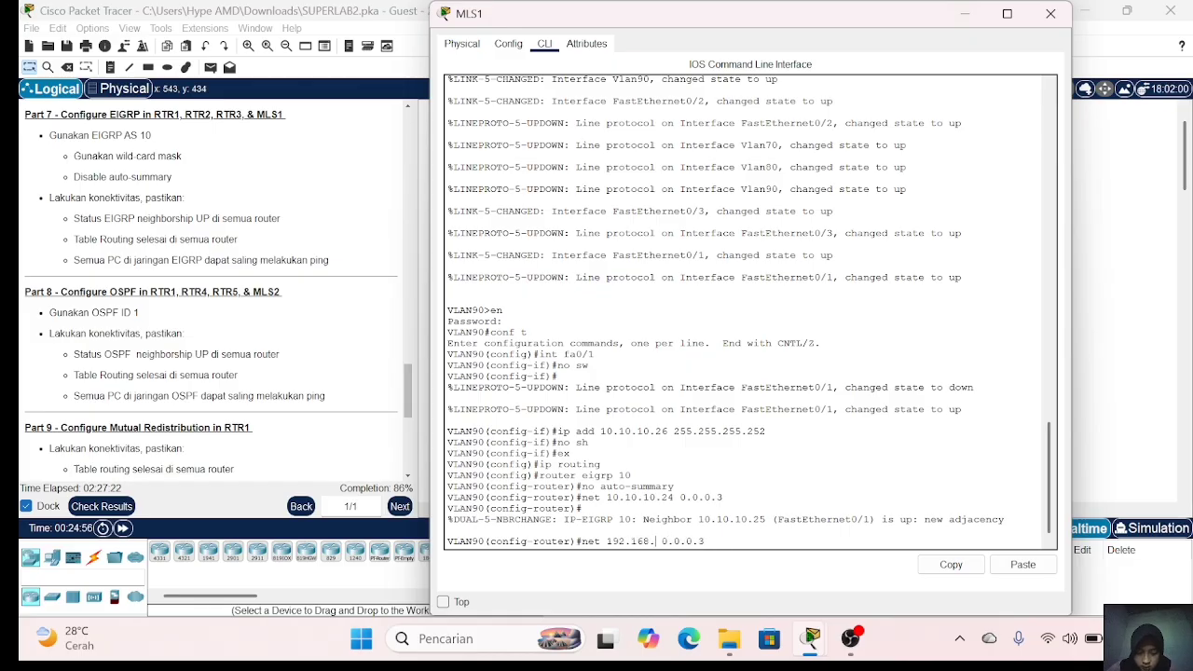
type("70.0")
key("End")
key("BackSpace")
type("2")
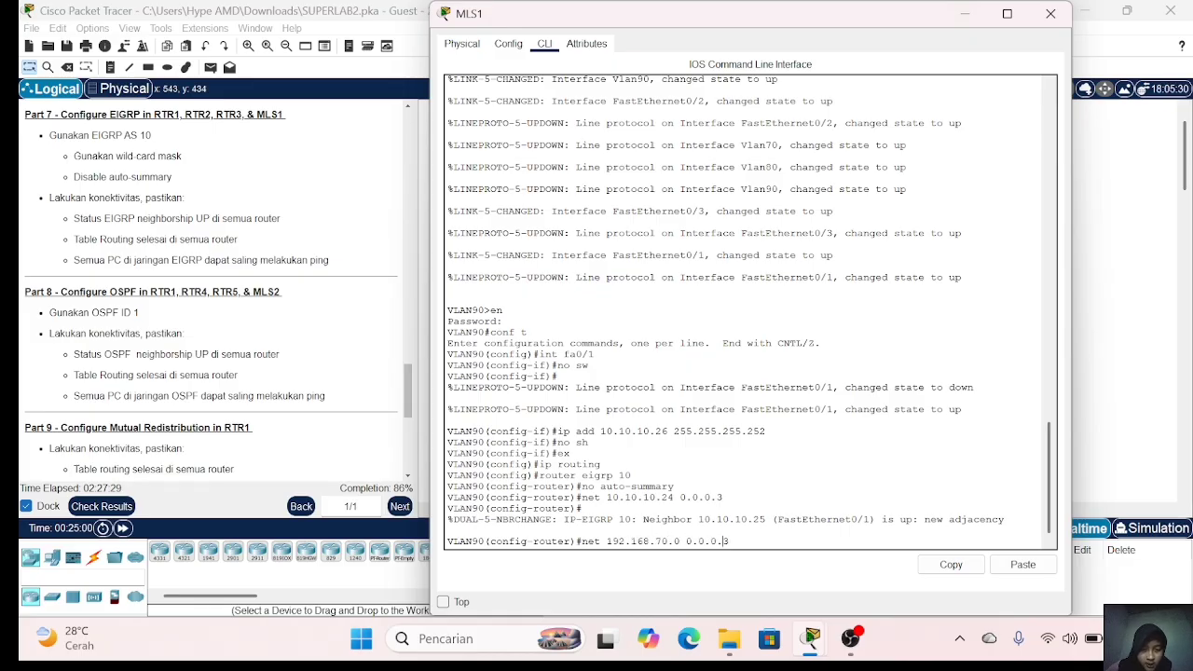
type("55")
key("Return")
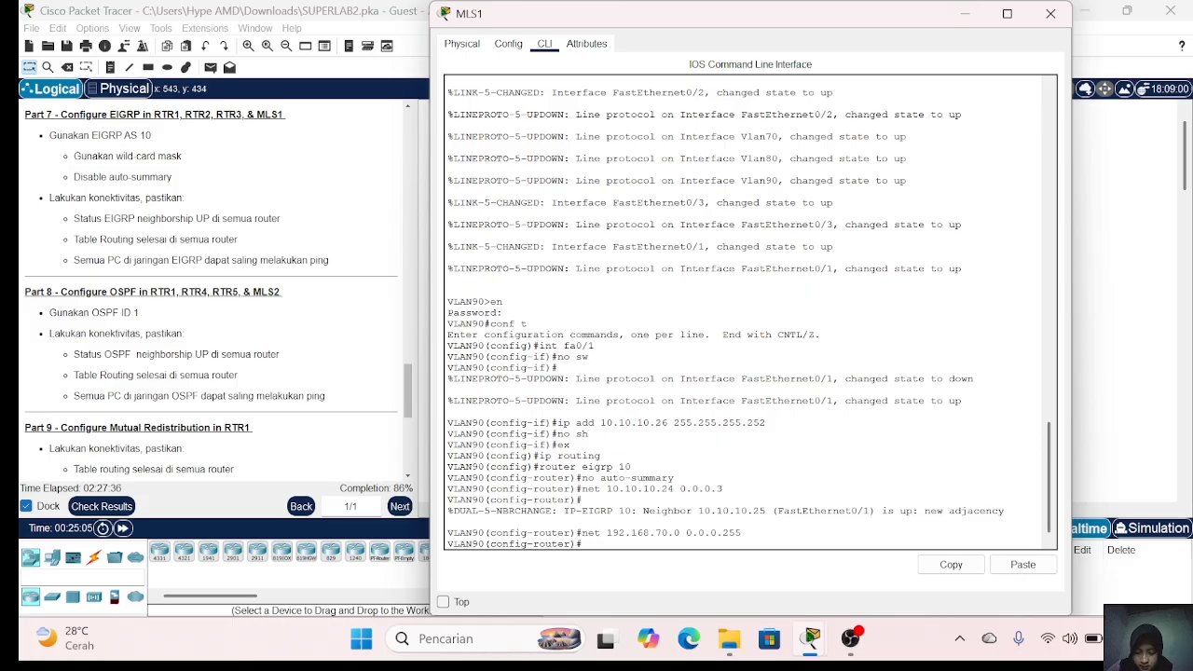
key("Up")
key("Left")
key("Left")
key("Left")
key("Left")
key("Left")
key("Left")
key("Left")
key("Left")
key("Left")
key("Left")
key("Left")
key("Left")
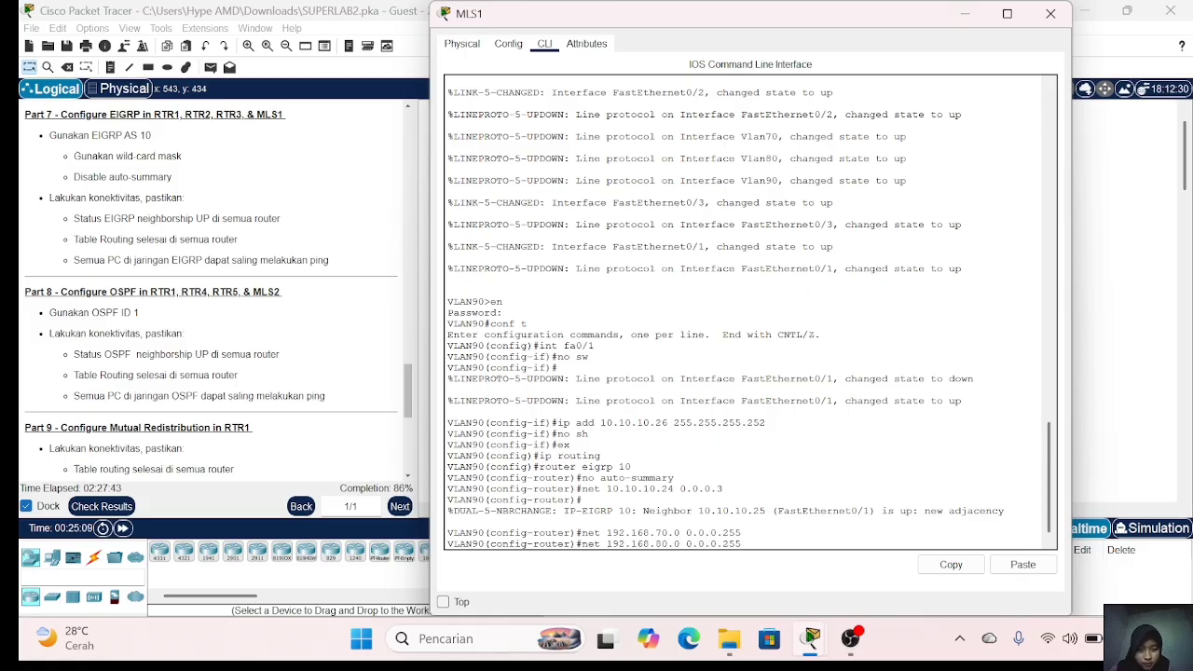
key("Return")
key("Up")
key("Return")
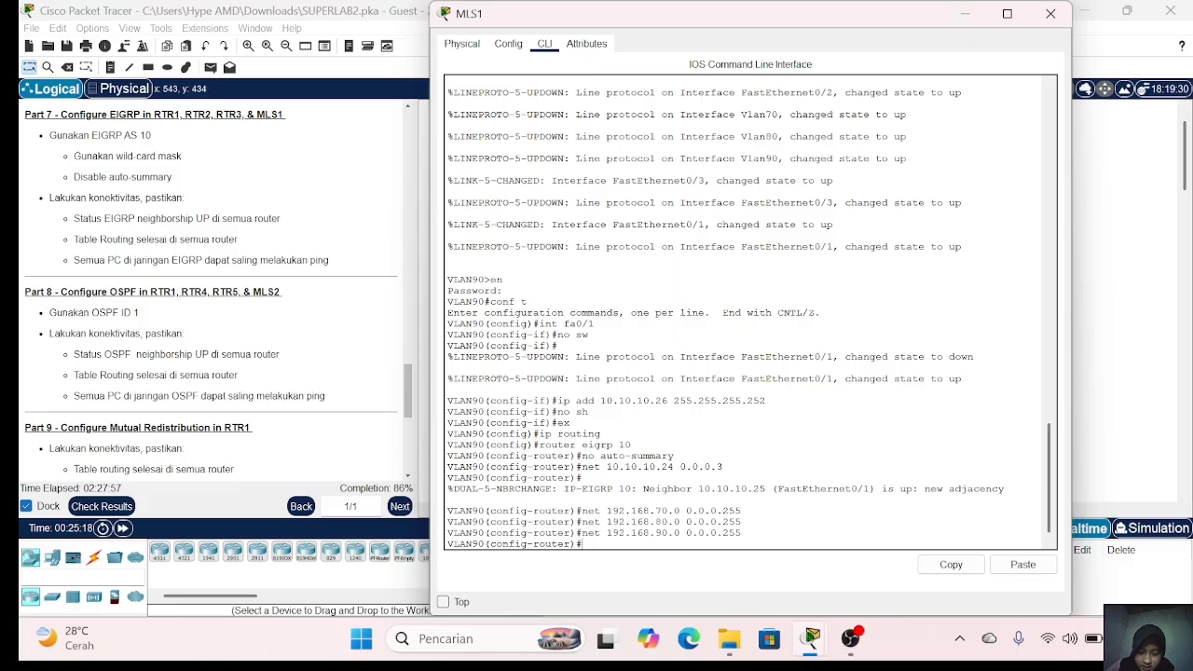
Step: On RTR1, list the EIGRP neighbors with 'do sh ip eigrp neigh'
left_click(1050, 13)
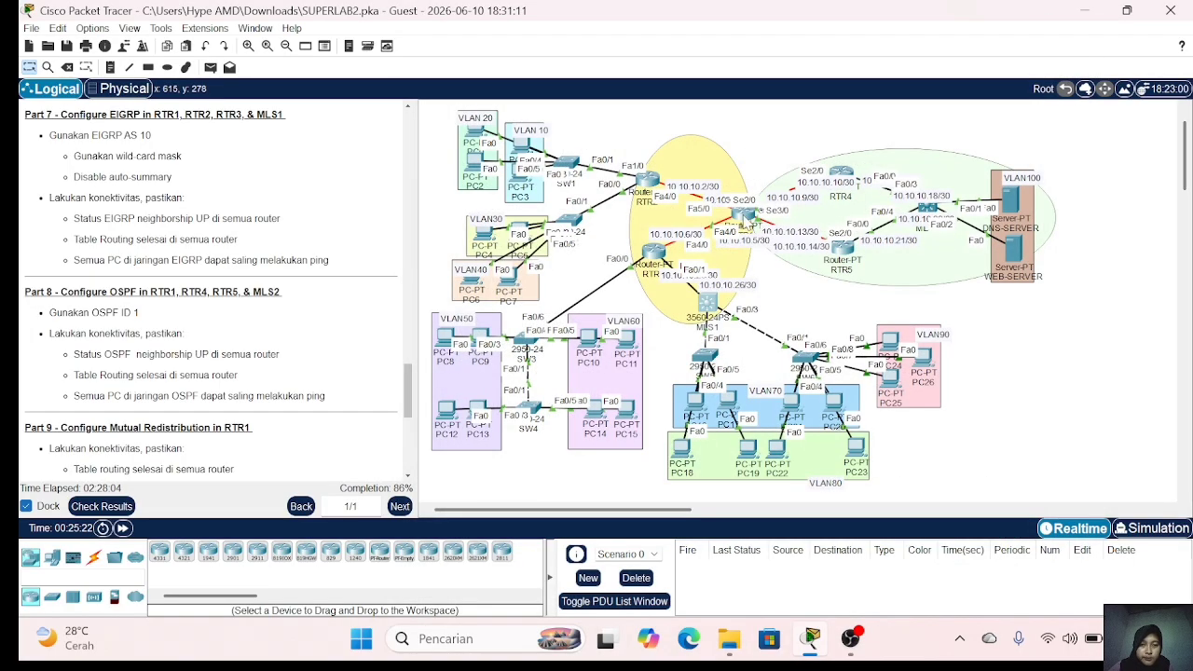
left_click(745, 219)
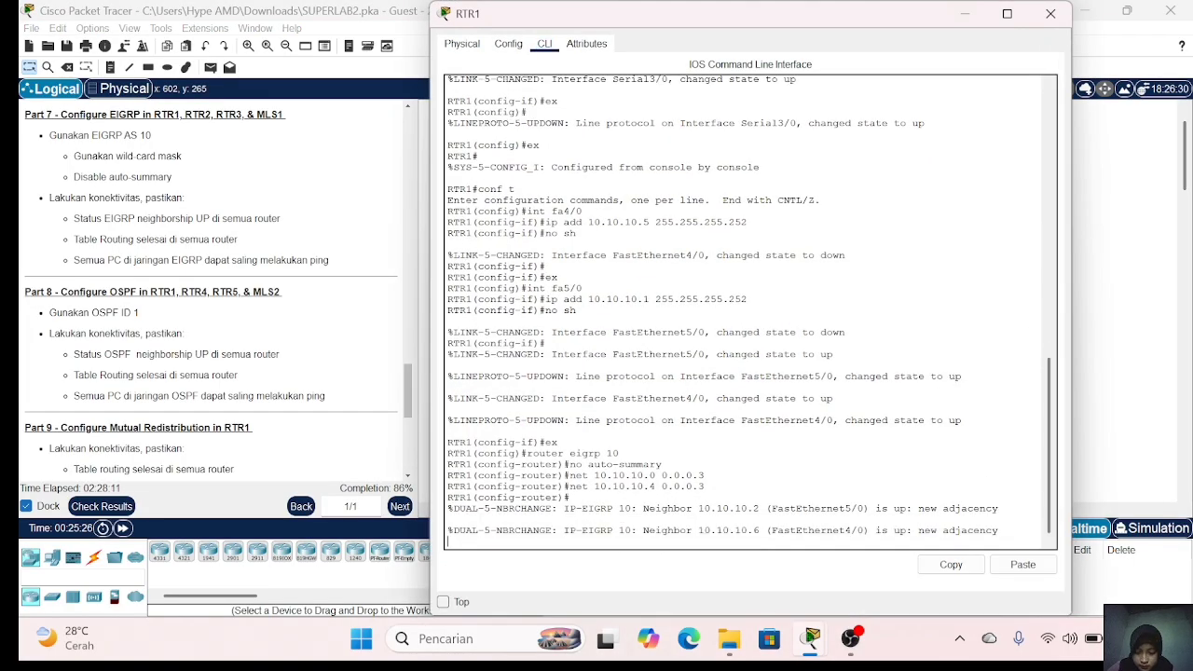
key("Return")
type("ex")
key("Return")
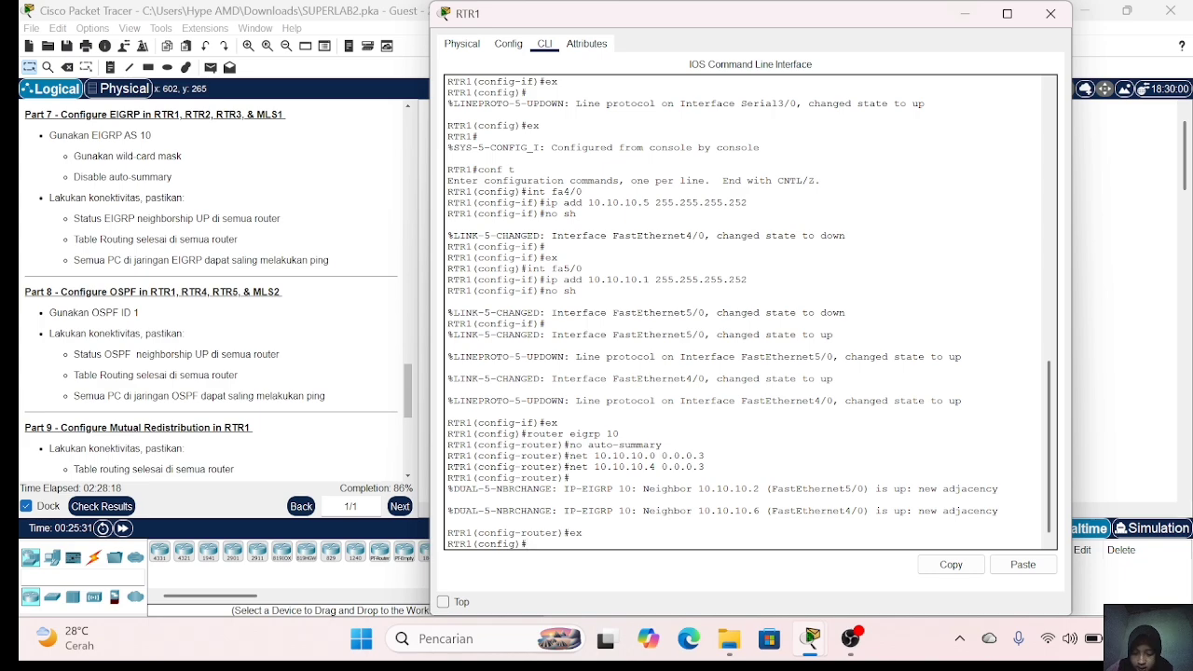
type("do sh ip ")
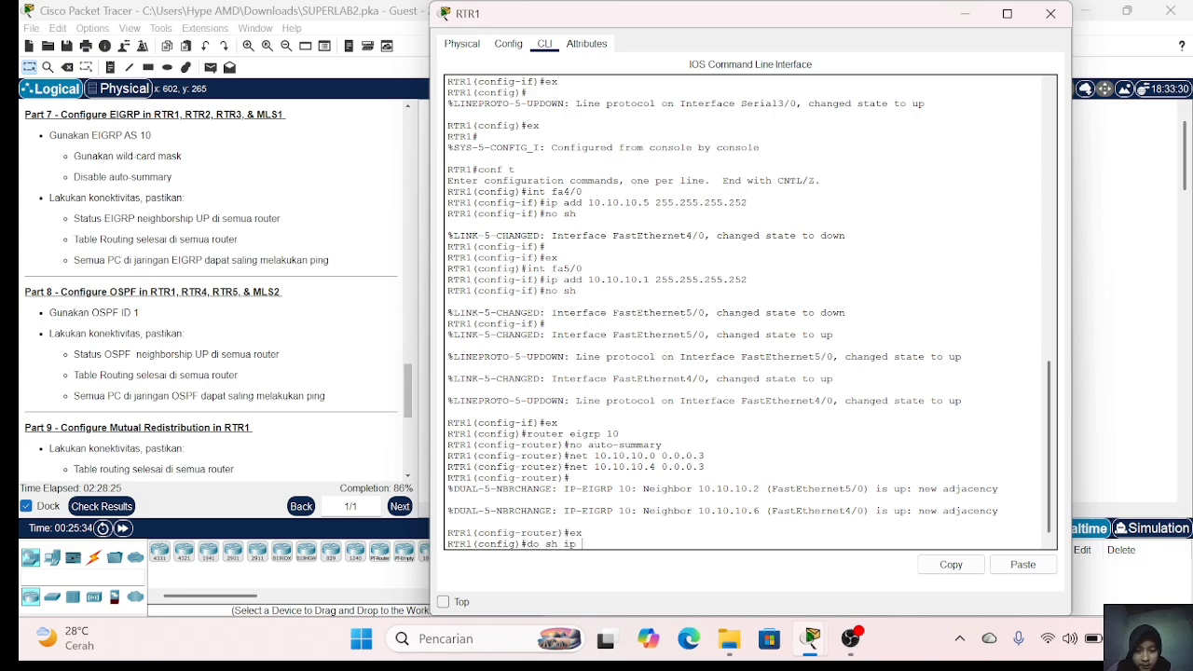
type("eigrp")
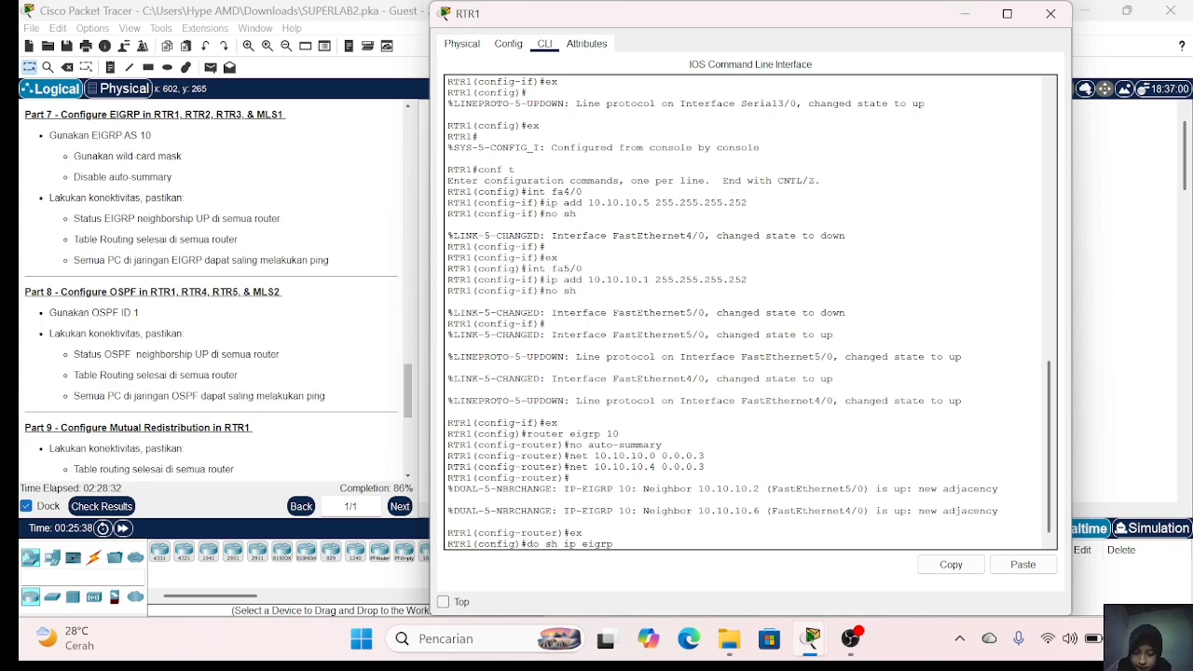
type(" neigh")
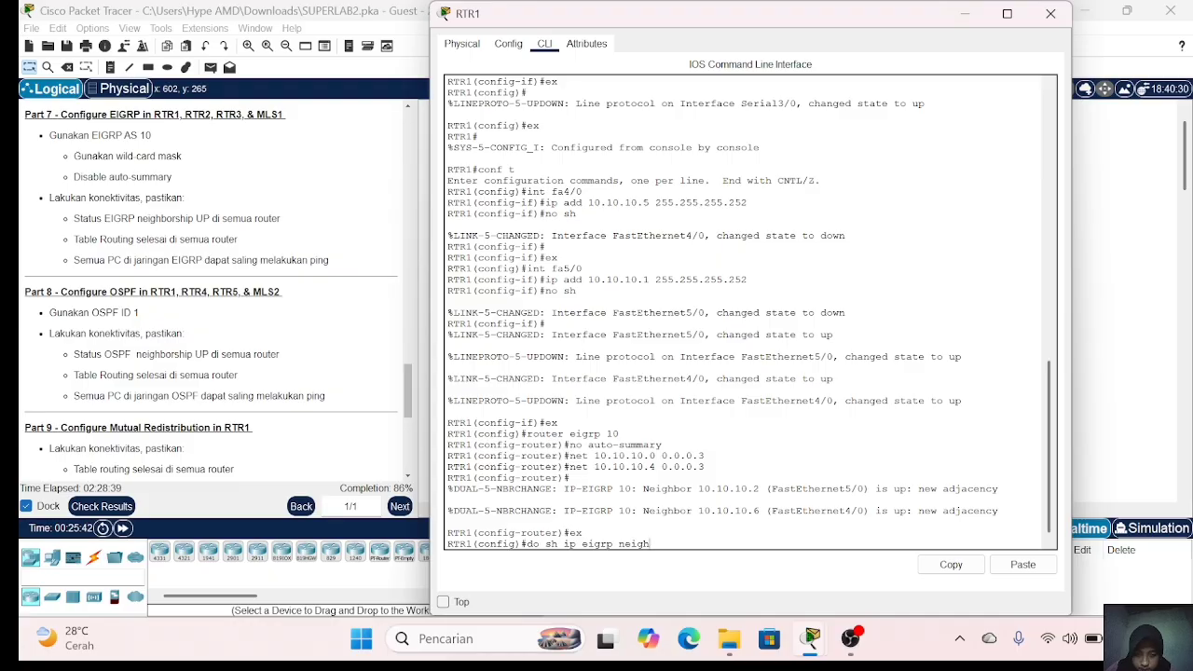
key("Return")
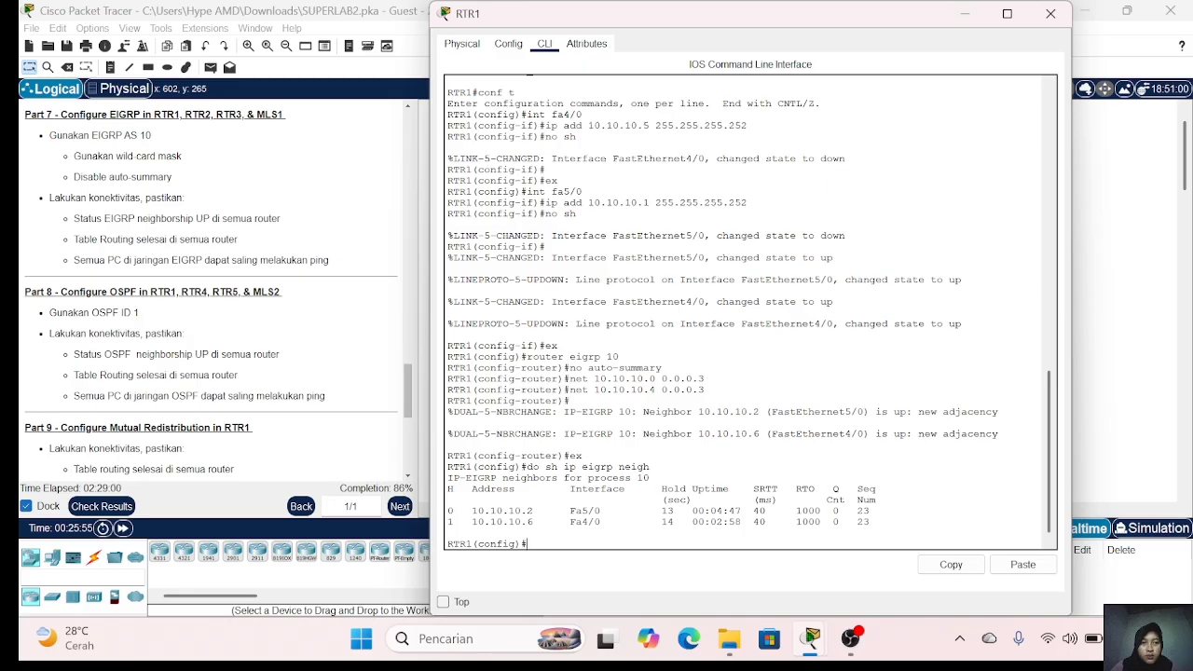
Step: Display RTR1's routing table and highlight the EIGRP route to 10.10.10.24, then close the console
type("do s")
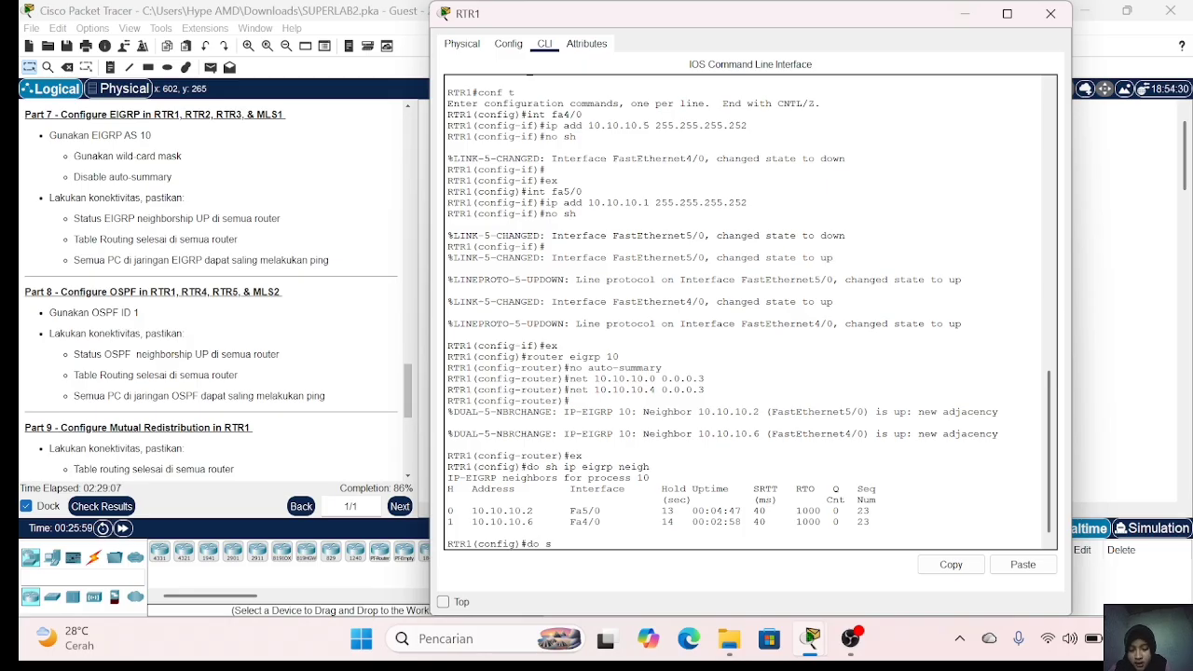
type("h ip router")
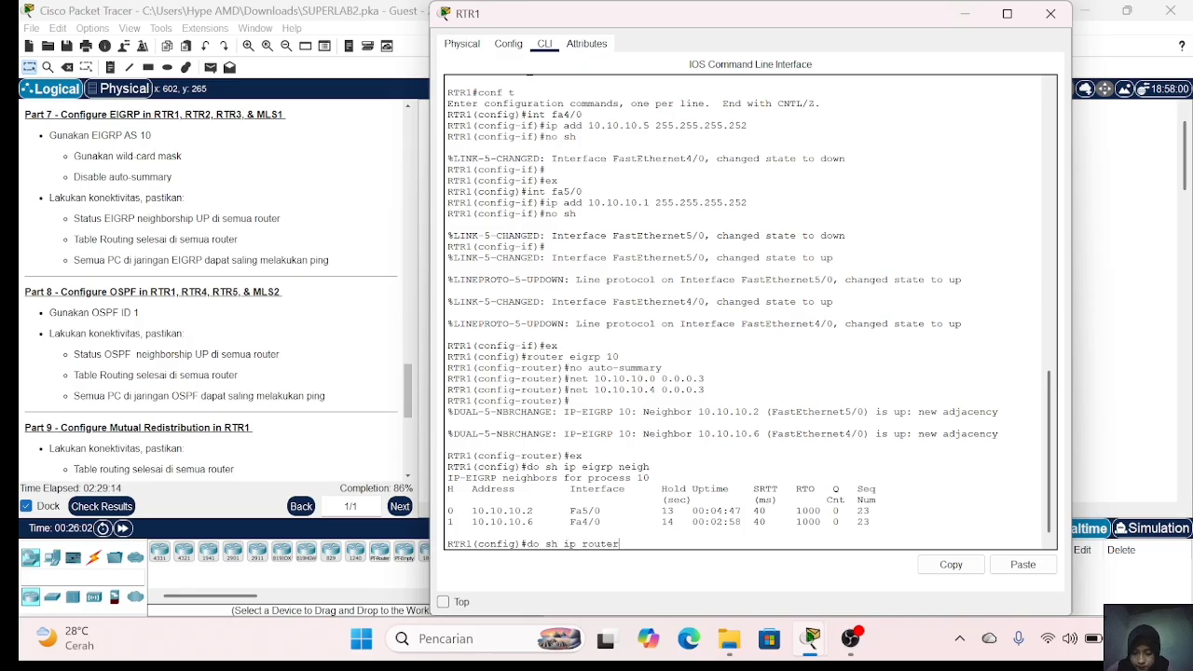
key("BackSpace")
key("Return")
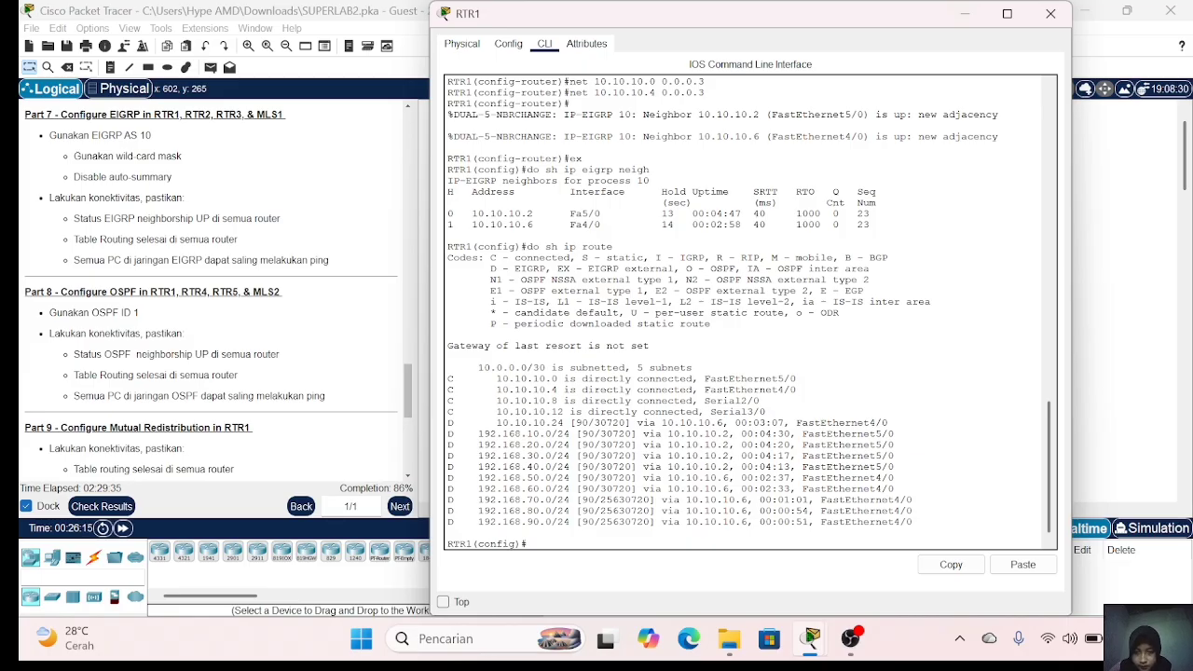
left_click_drag(449, 423, 888, 424)
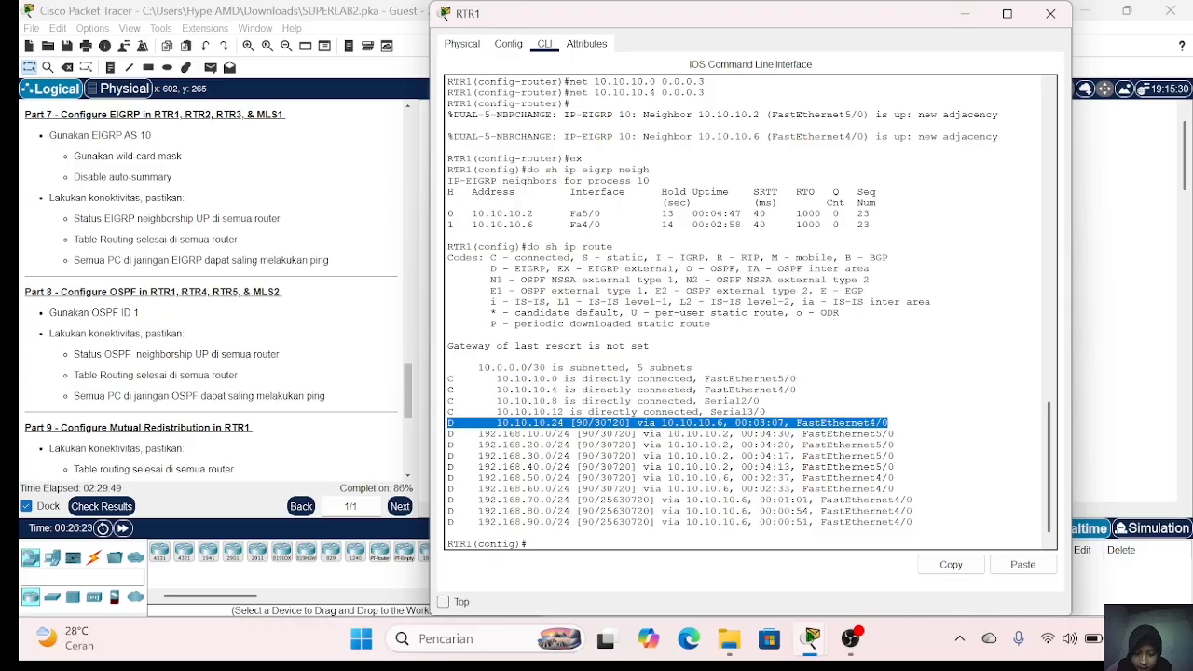
left_click(1050, 13)
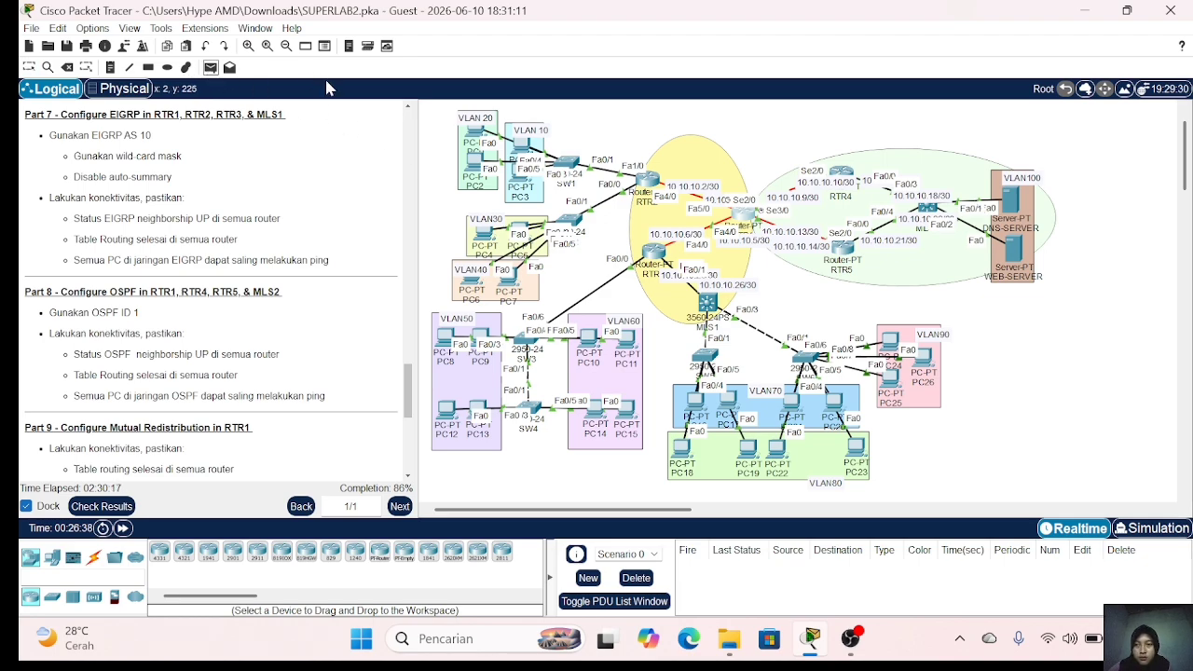
Step: Send a simple PDU from PC0 to PC10, retrying after the first failure until it succeeds
left_click(471, 127)
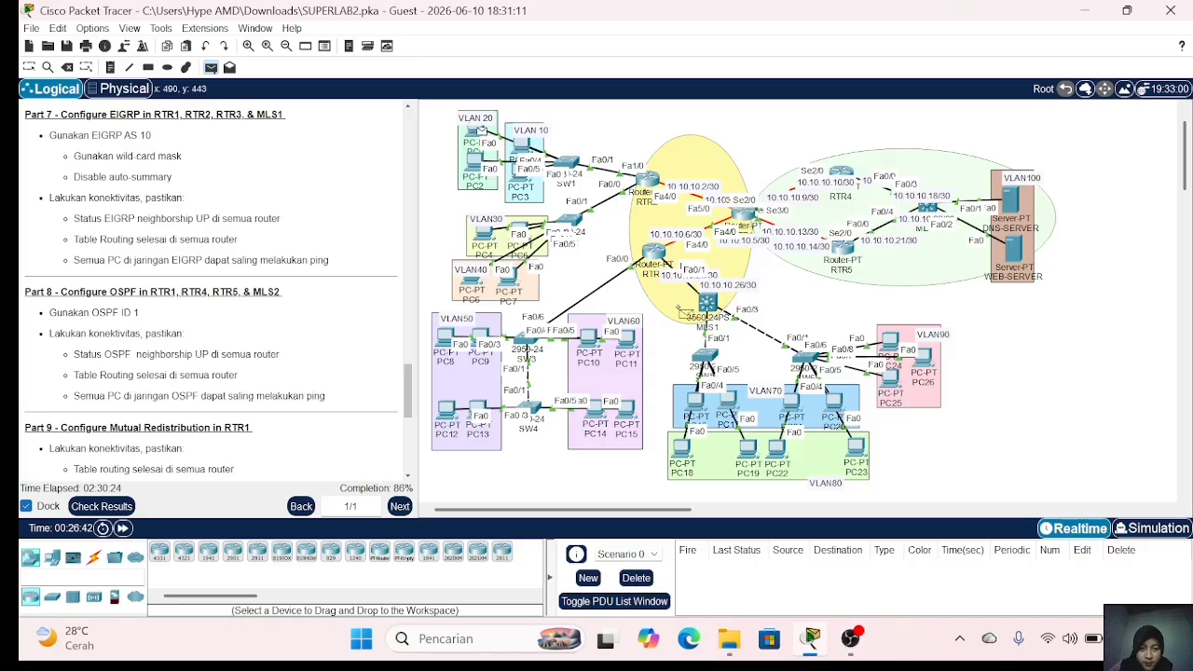
left_click(588, 337)
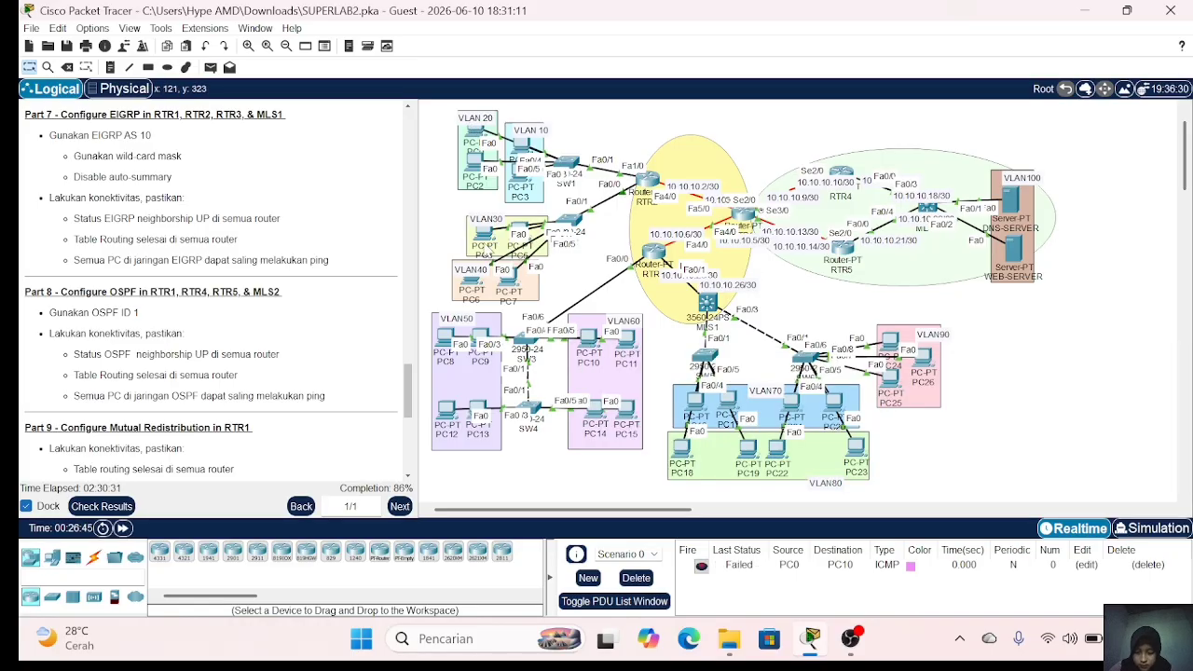
left_click(210, 67)
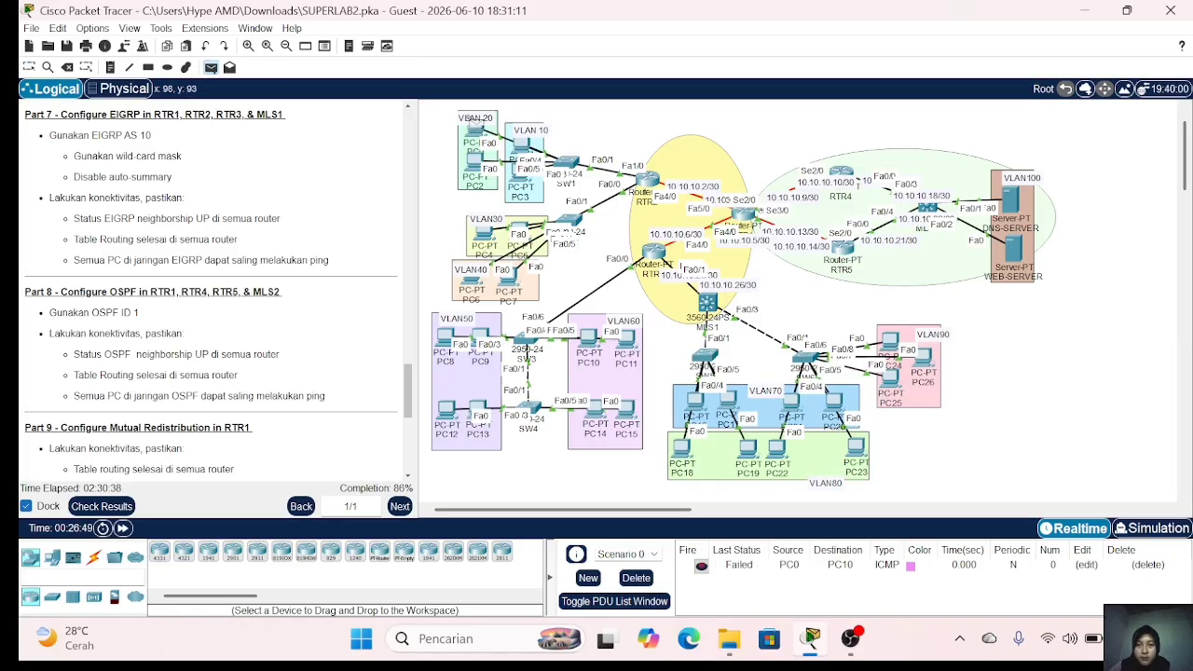
left_click(475, 130)
left_click(588, 339)
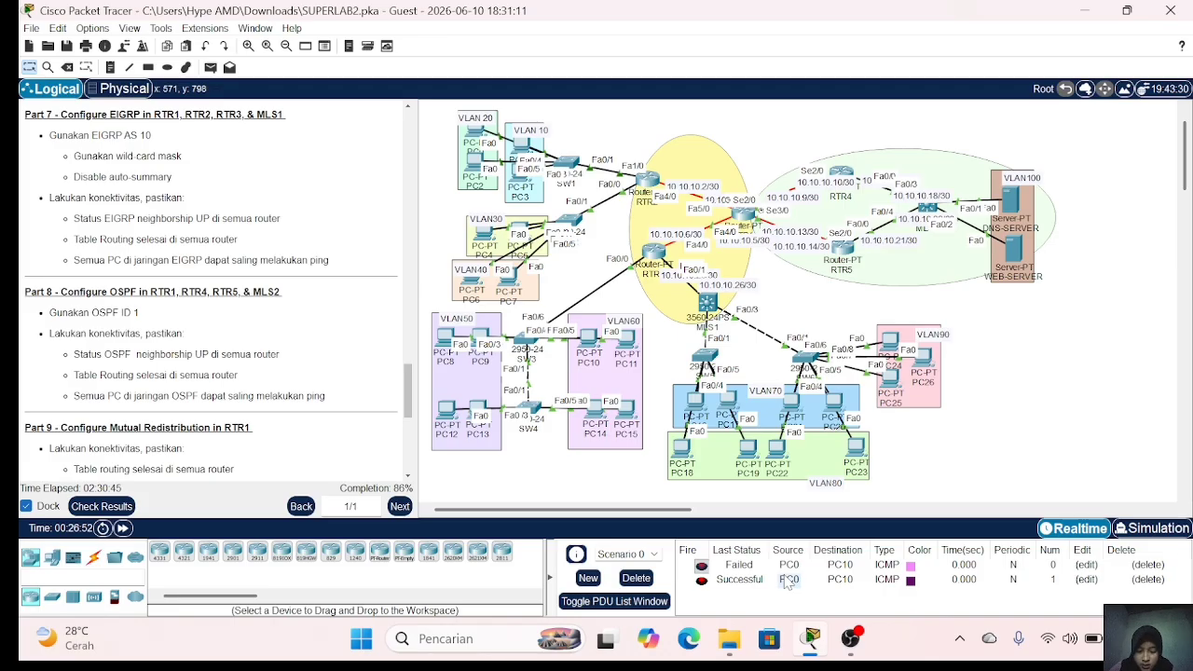
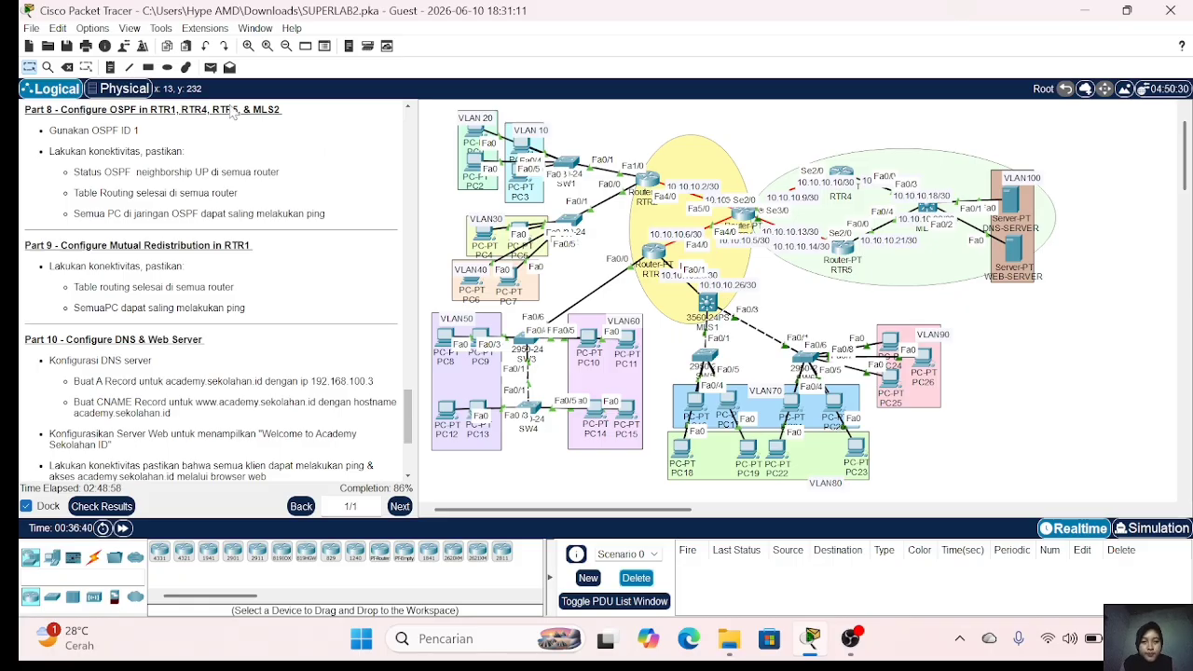
Step: In RTR1's CLI, enter global configuration mode and start OSPF process 1
left_click(643, 176)
key("Return")
type("en")
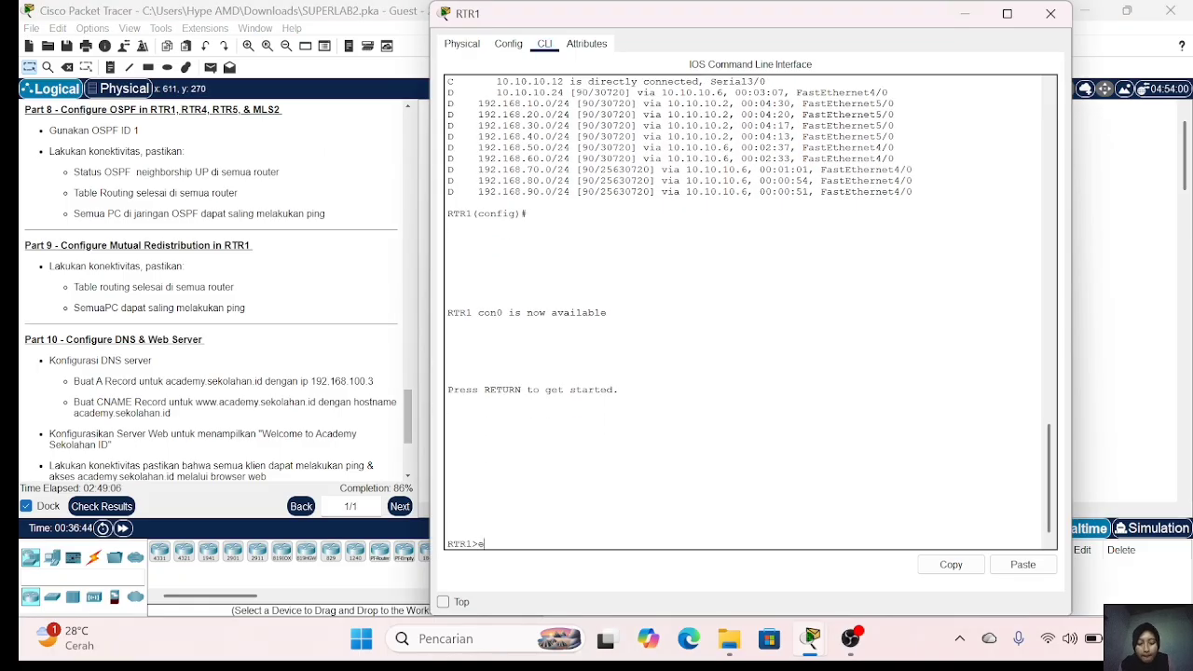
key("Return")
key("Return")
type("conf t")
key("Return")
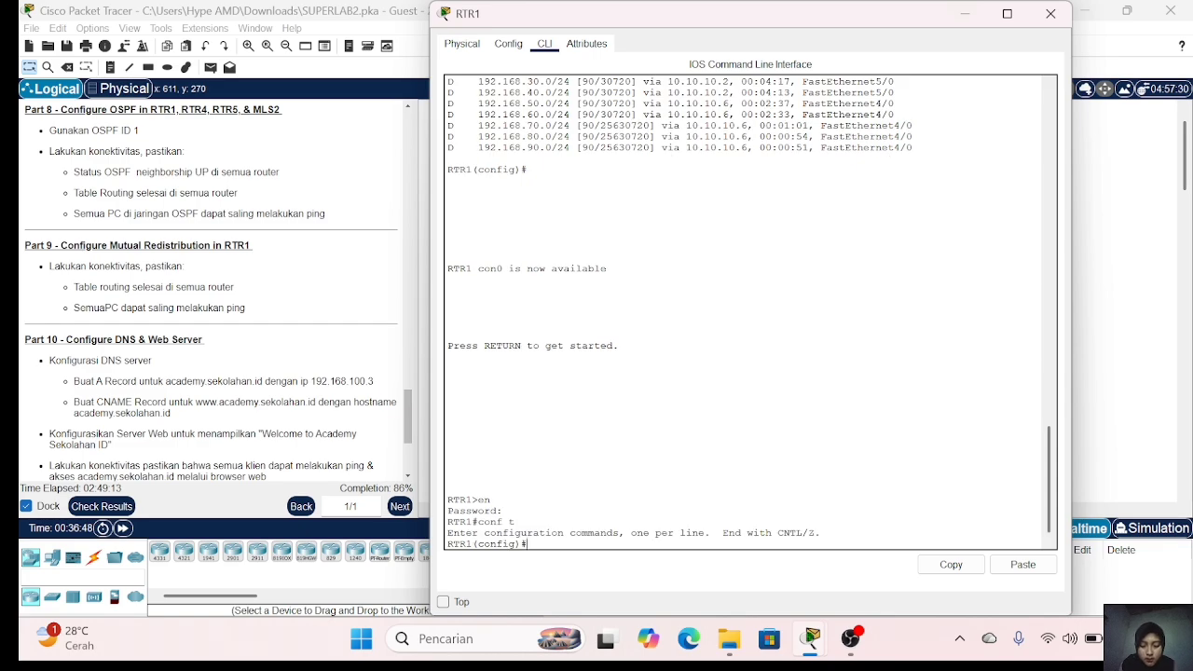
type("router ospf 1")
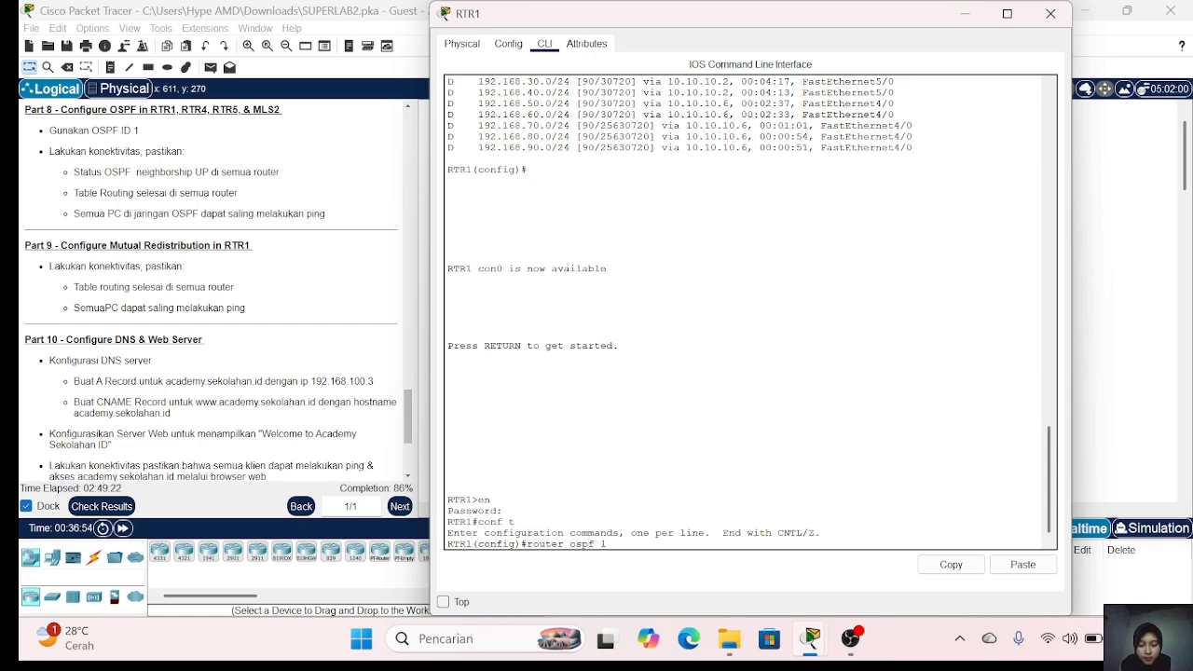
key("Return")
Step: Advertise 10.10.10.8 and 10.10.10.12 with wildcard 0.0.0.3 in area 0, then close RTR1
type("net ")
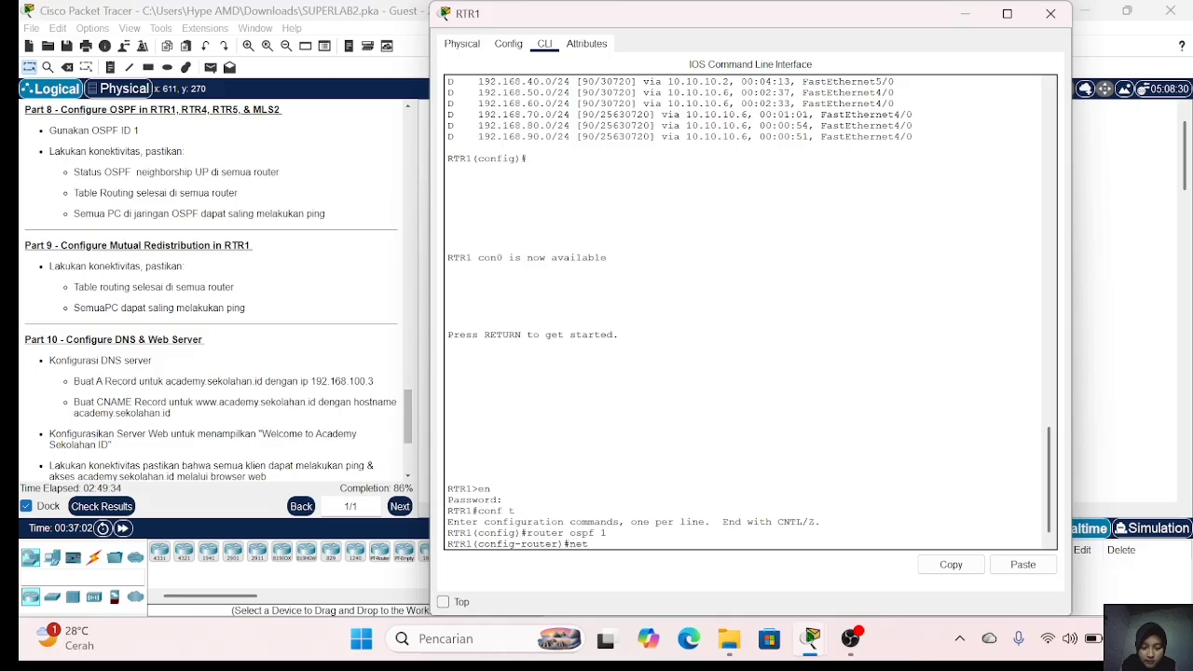
type("10.10.")
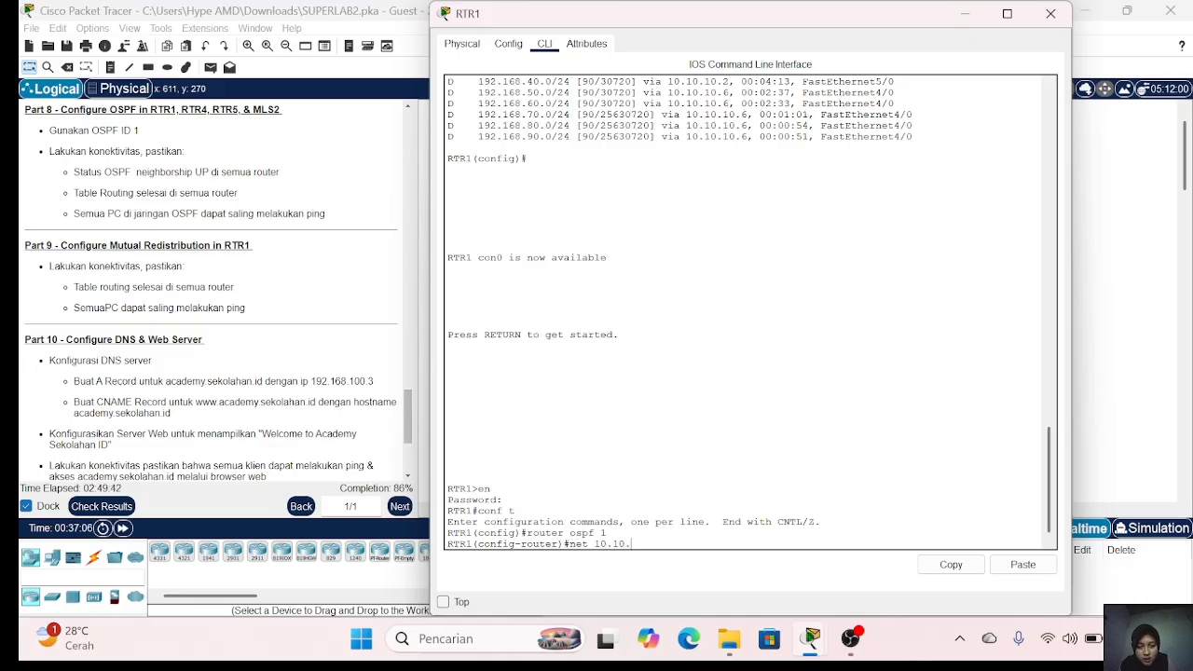
type("10.0 ")
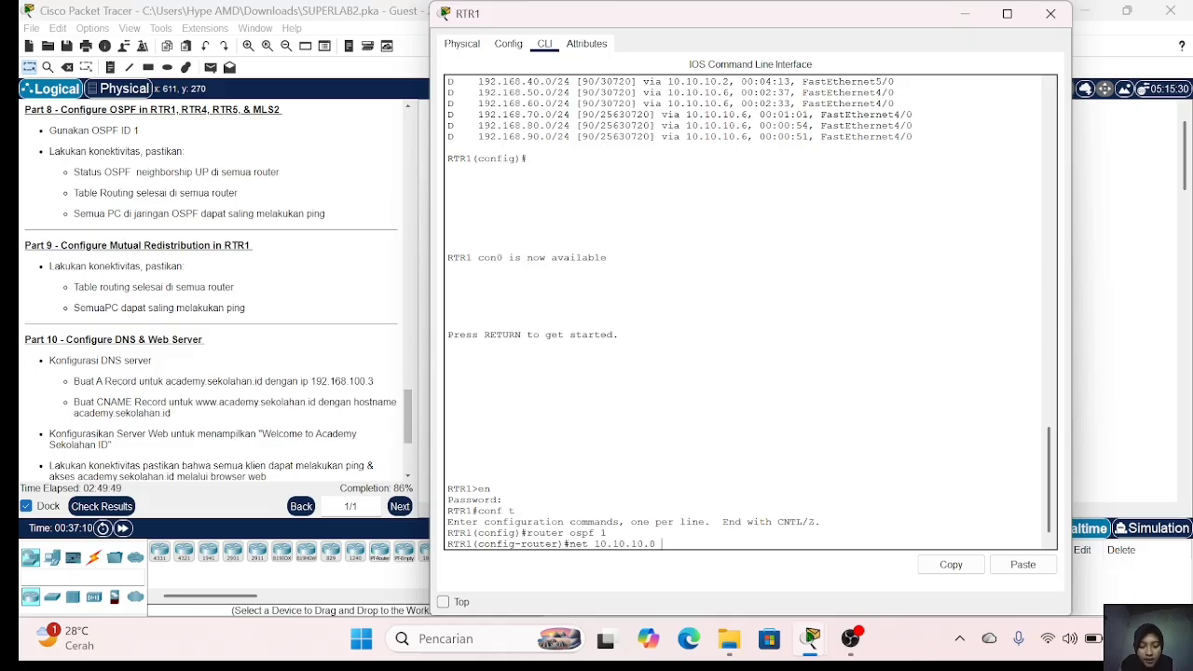
type("0.0.0.3 area 0")
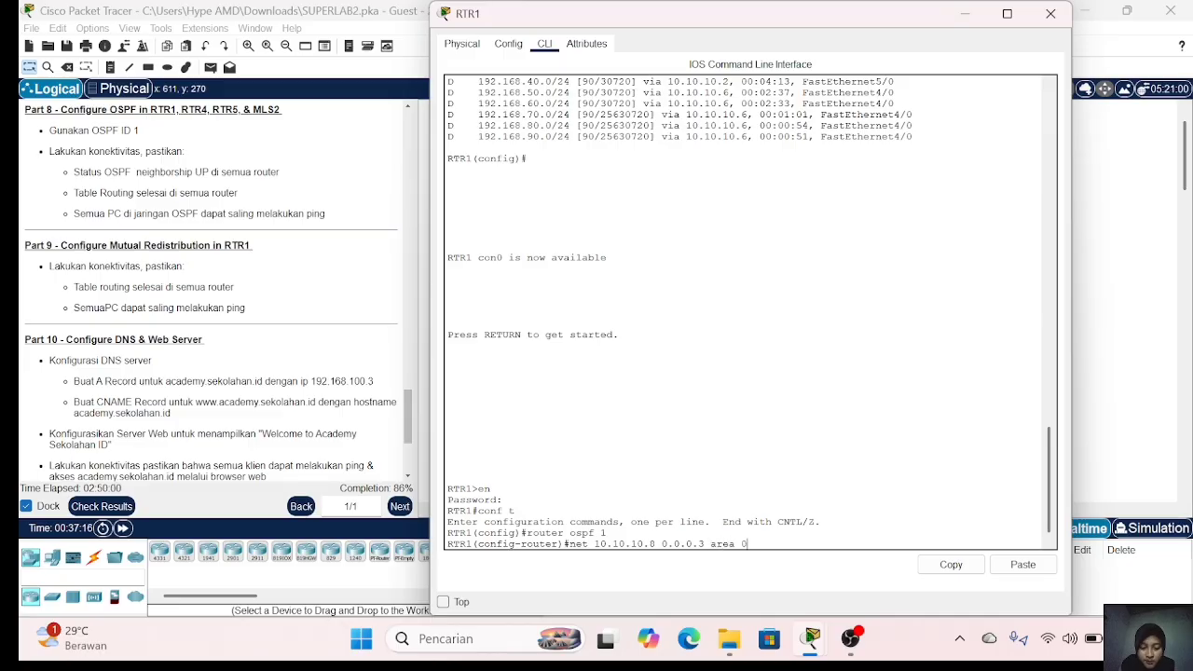
key("Return")
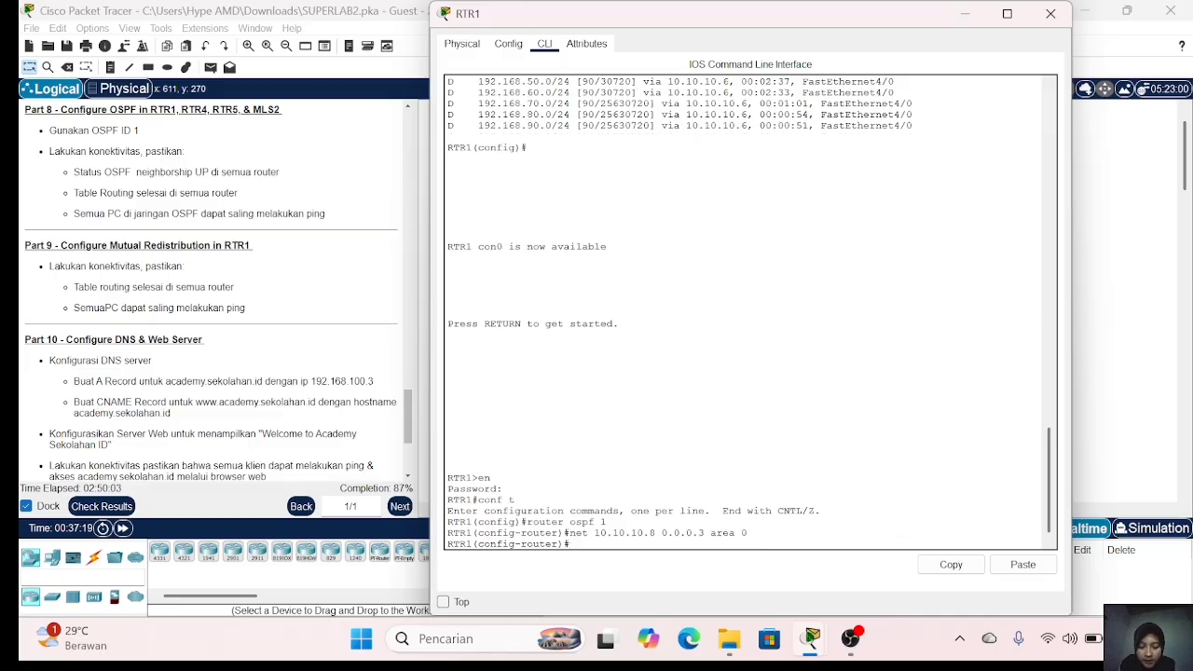
key("Up")
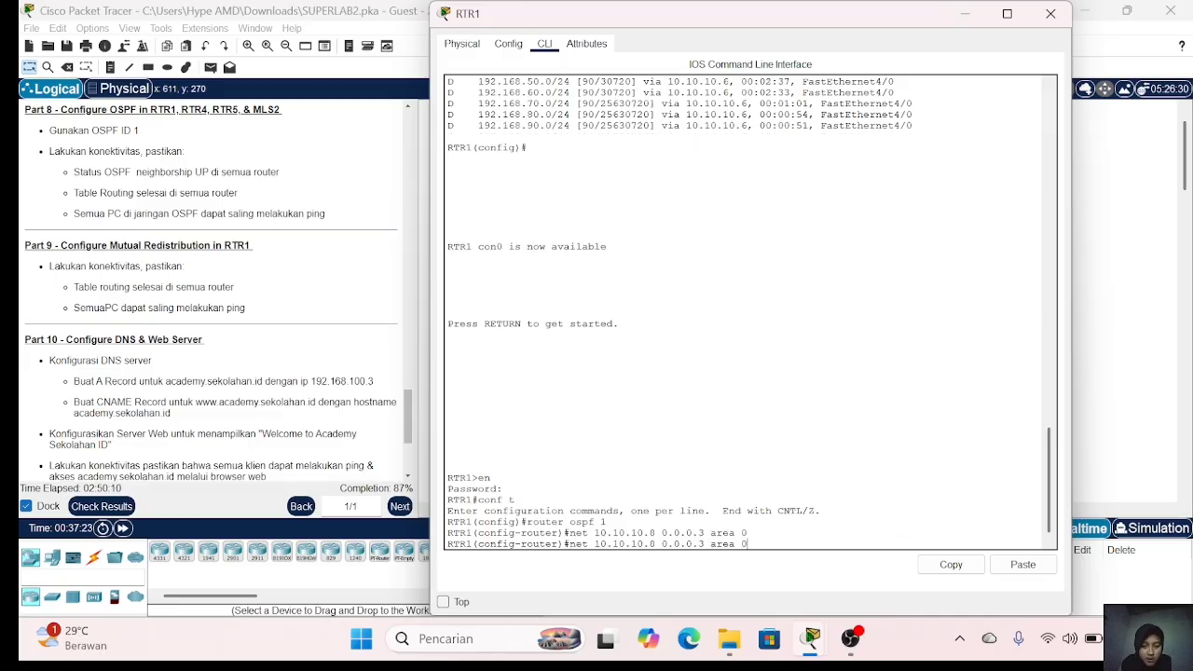
key("Left")
key("Left")
key("Left")
key("Left")
key("Left")
key("Left")
key("Left")
key("Left")
key("Left")
key("Left")
key("Left")
key("Left")
key("Left")
key("Left")
key("Left")
key("BackSpace")
type("12")
key("Return")
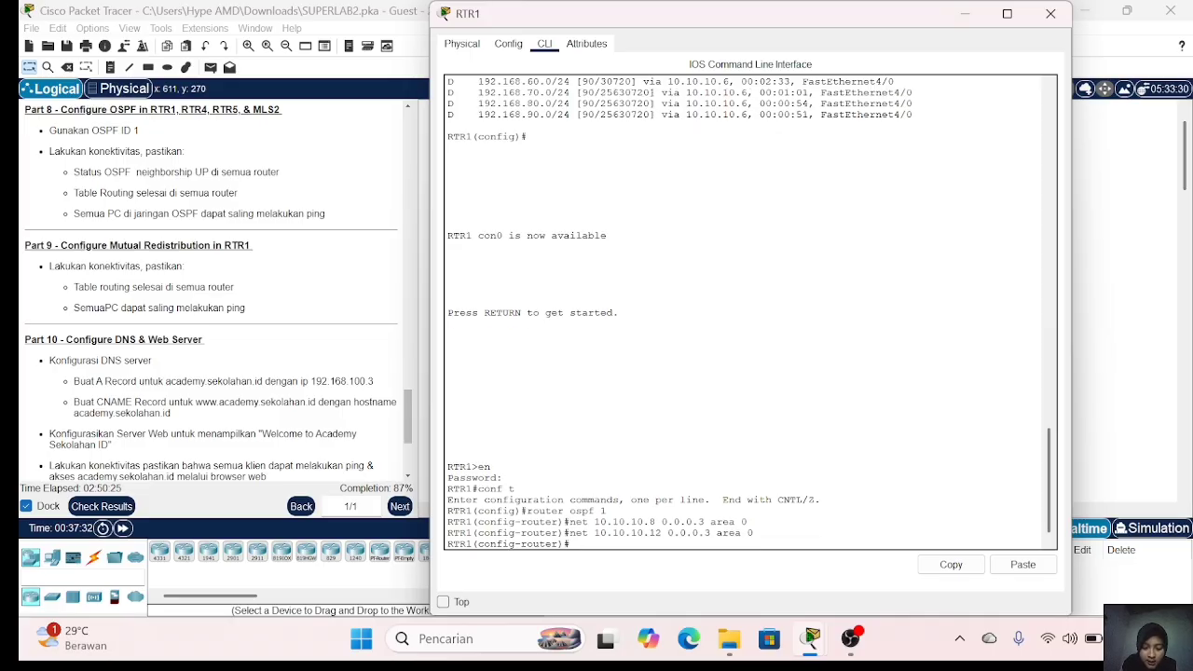
left_click(1050, 13)
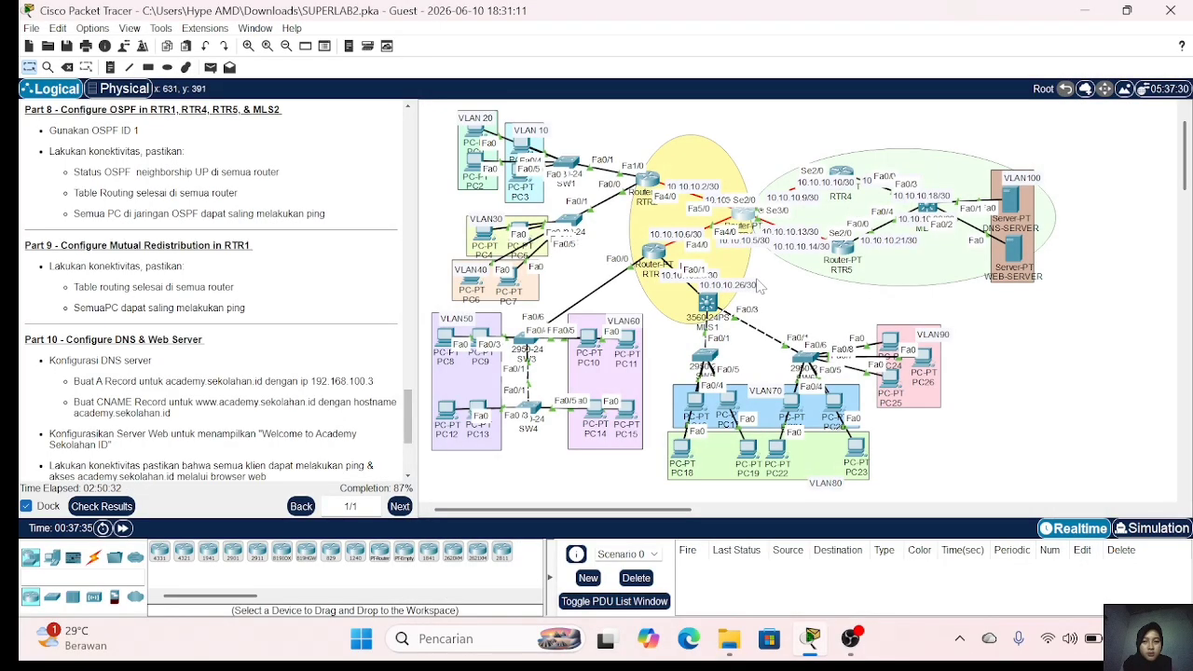
Step: On RTR4, start OSPF 1 with network 10.10.10.8 0.0.0.3 area 0, then close the console
left_click(840, 181)
key("Return")
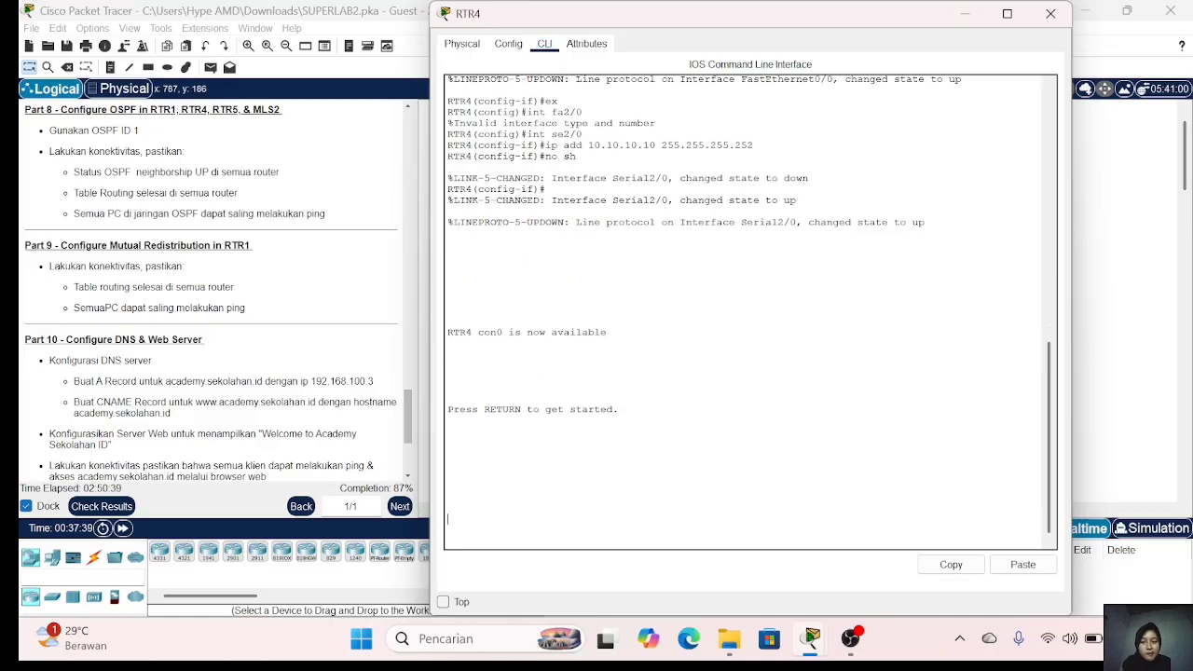
type("en")
key("Return")
key("Return")
type("conf t")
key("Return")
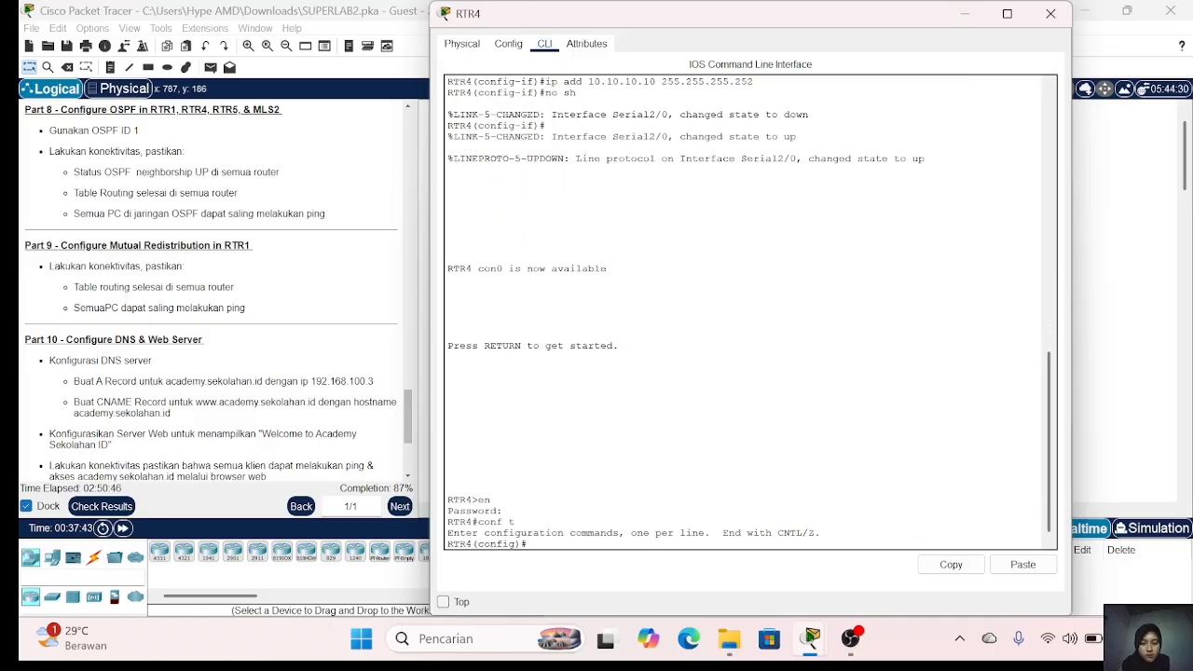
type("ro")
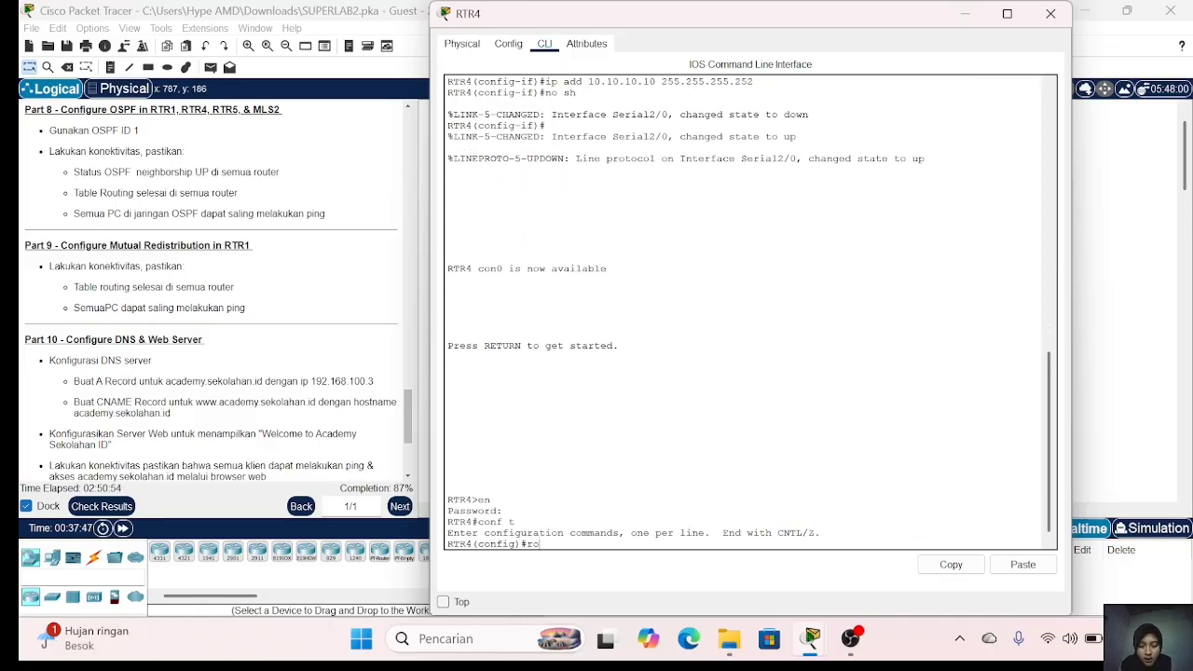
type("uter ospf 1")
key("Return")
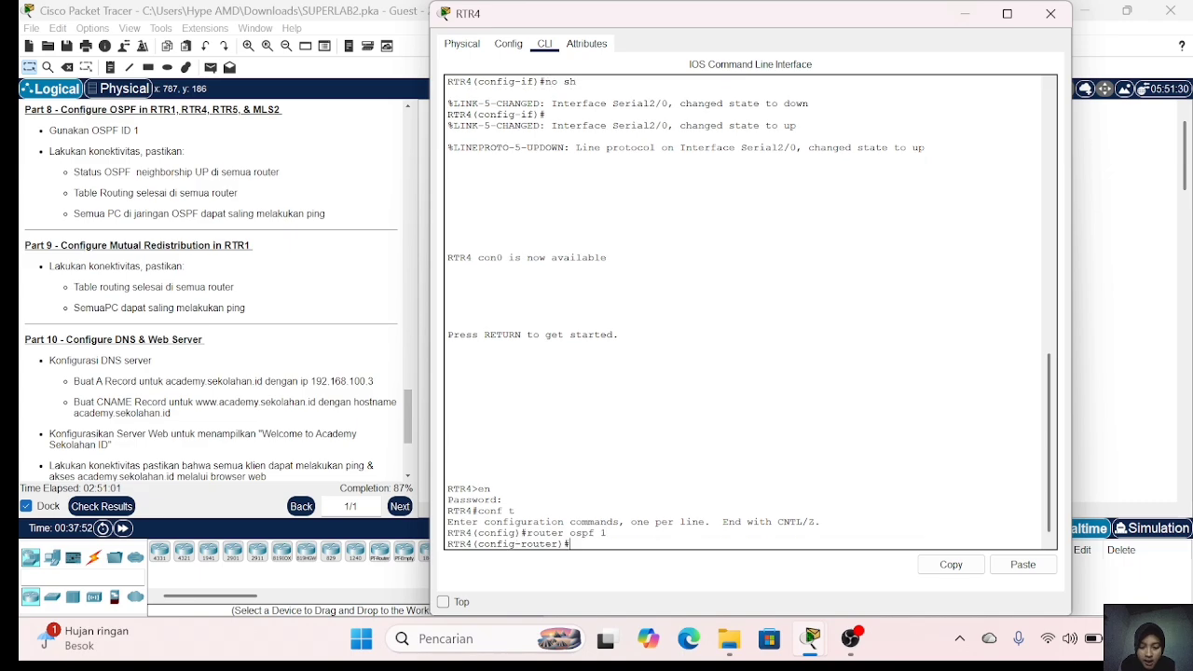
type("net 1")
type("10.10.")
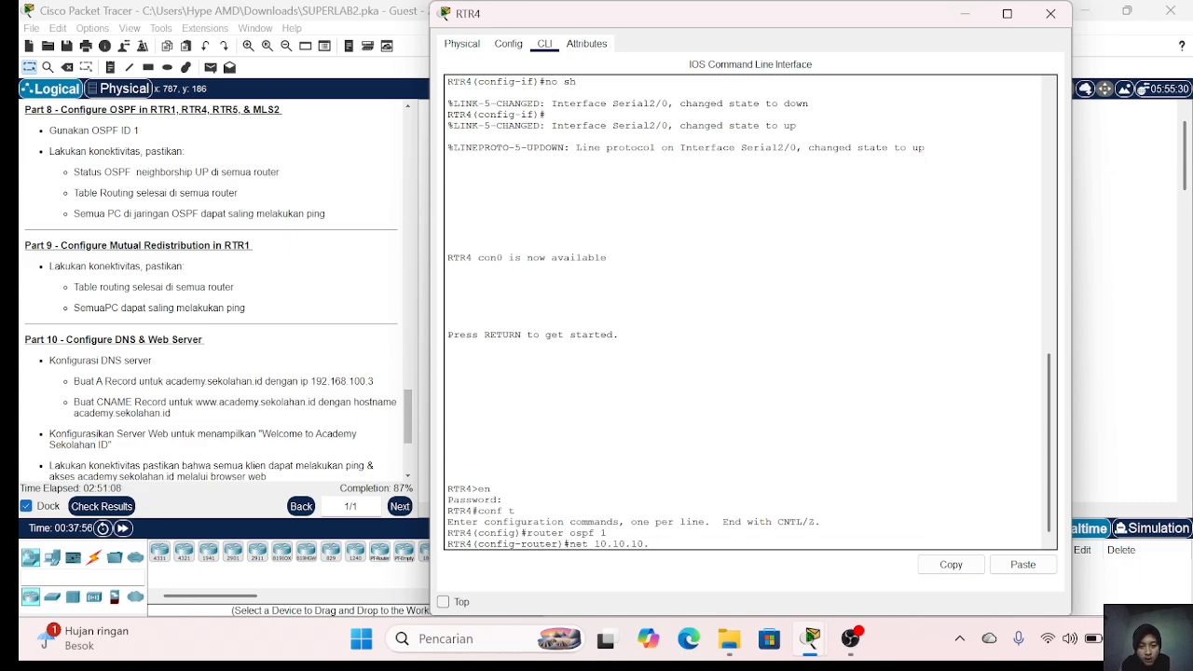
type("8 0.0.0.3")
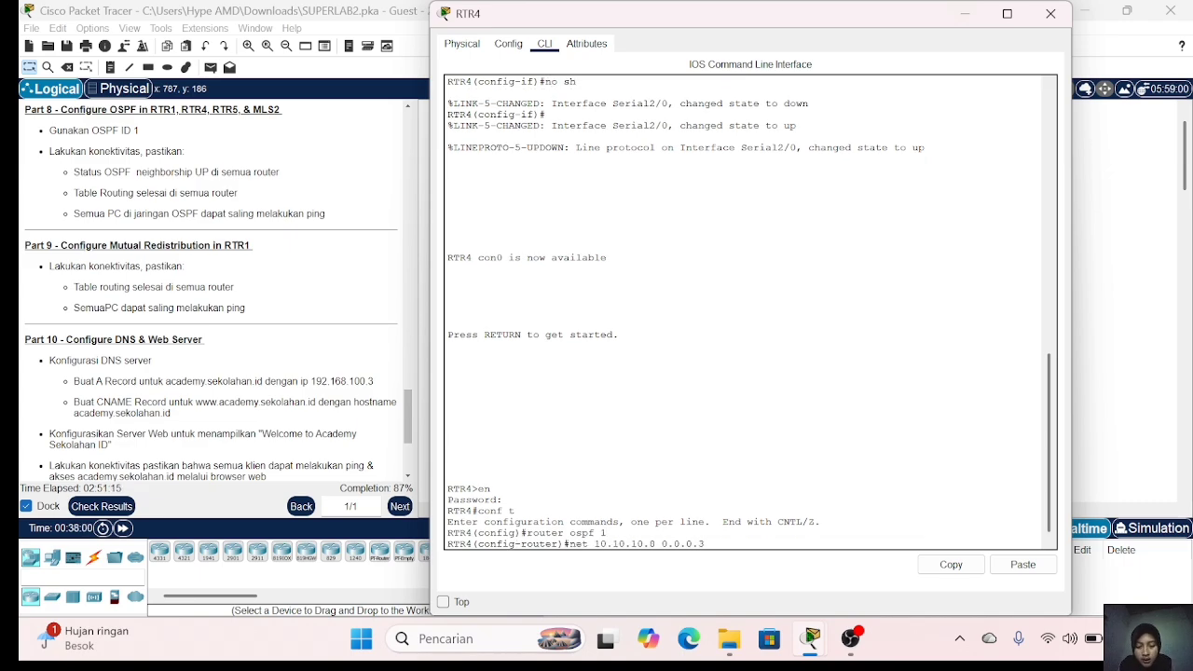
type(" area 0")
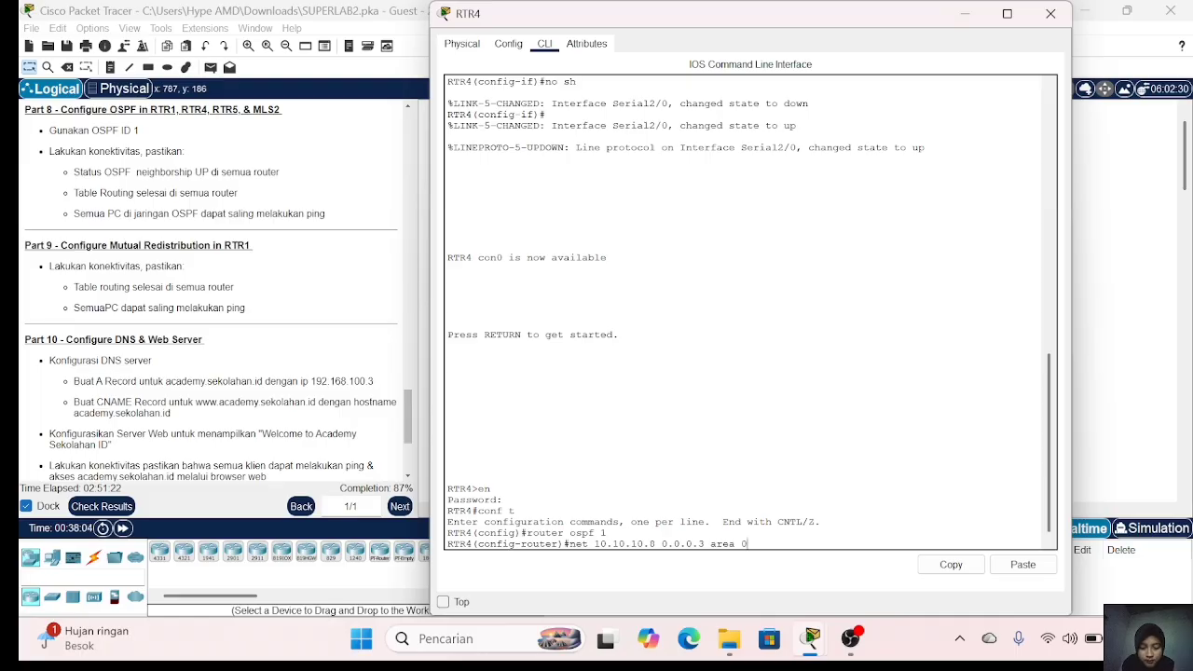
key("Return")
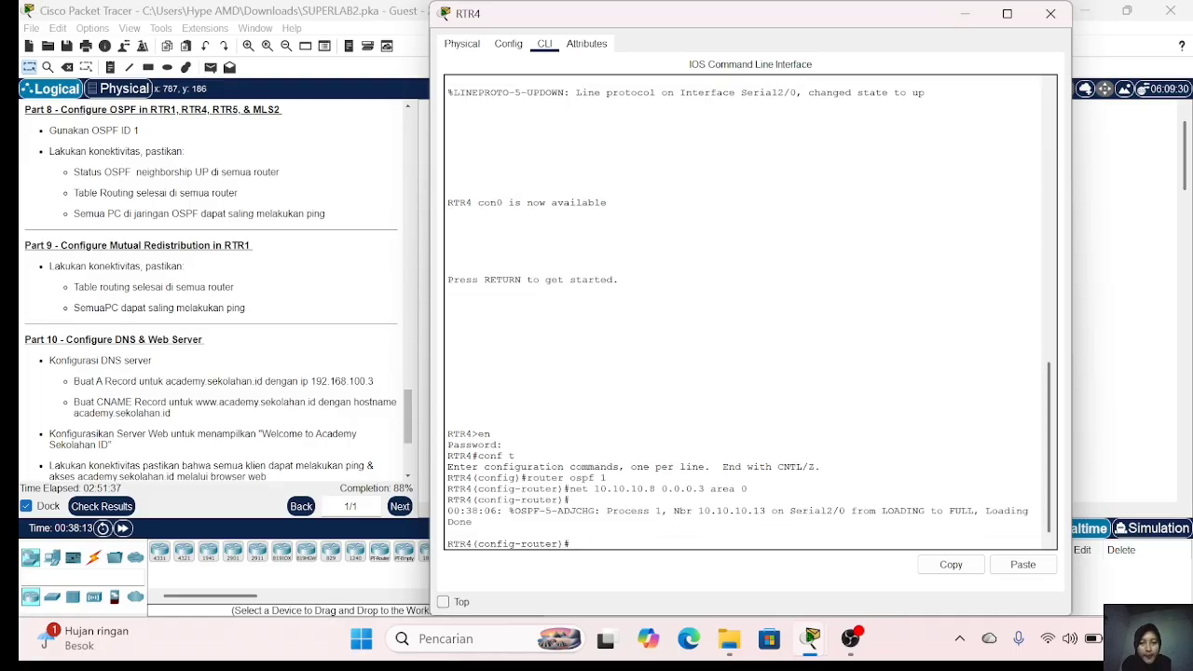
left_click(1050, 13)
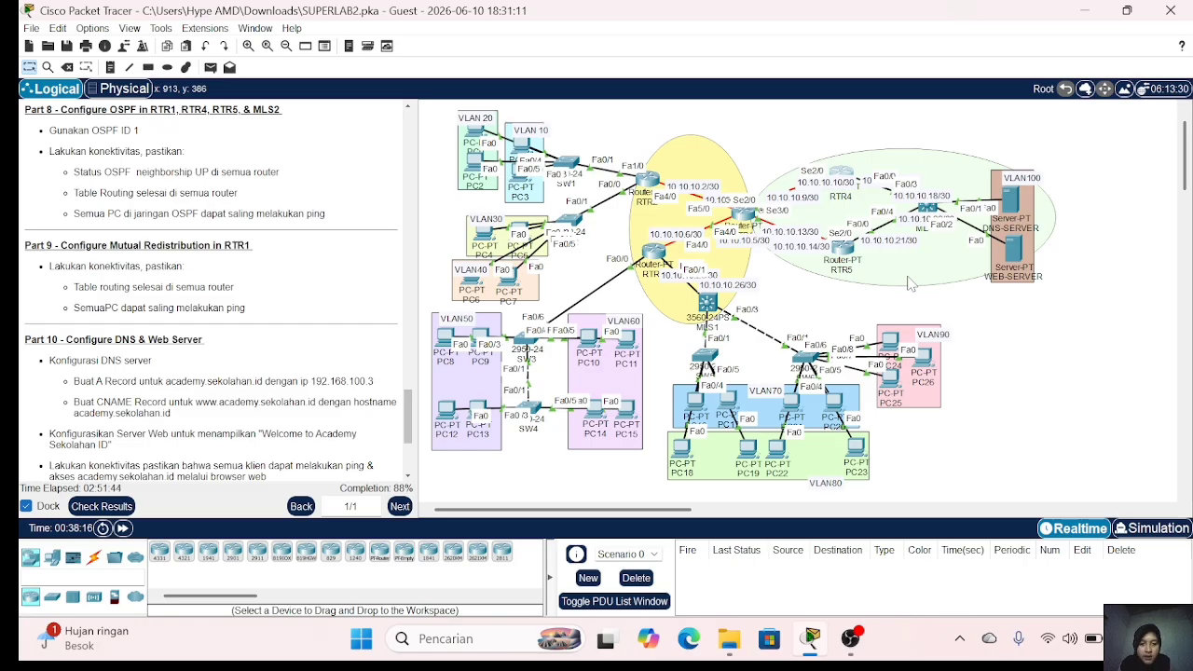
Step: In RTR5's CLI, enter global configuration mode and start OSPF process 1
left_click(843, 248)
key("Return")
type("r")
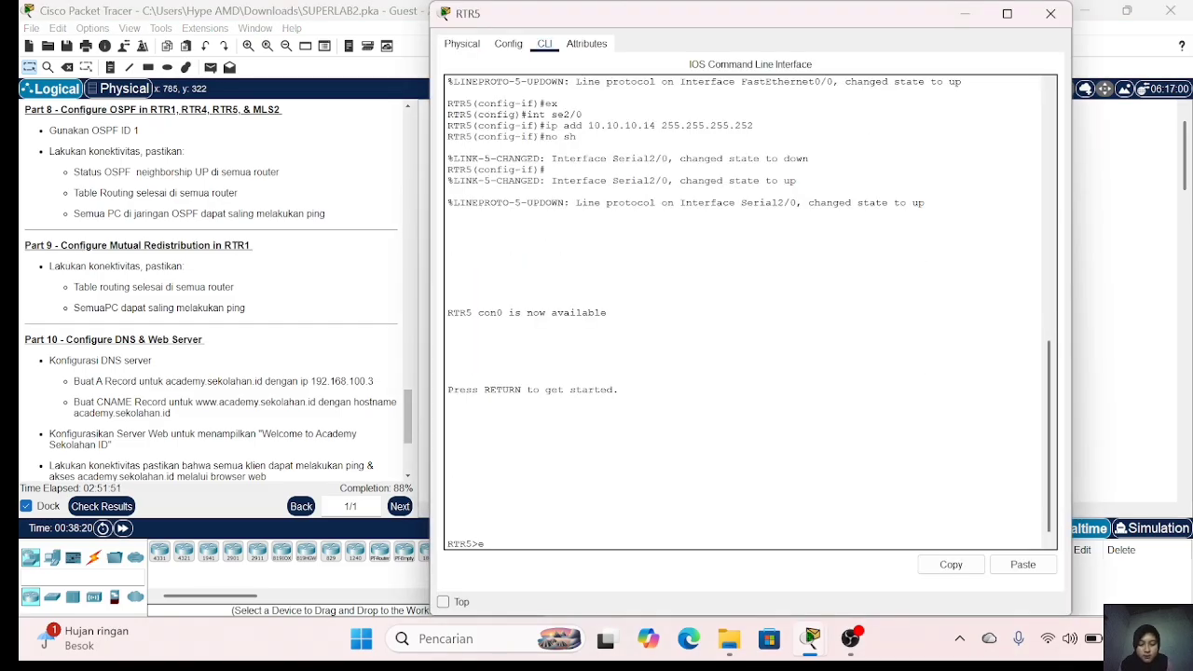
type("n")
key("Return")
key("Return")
type("conf t")
key("Return")
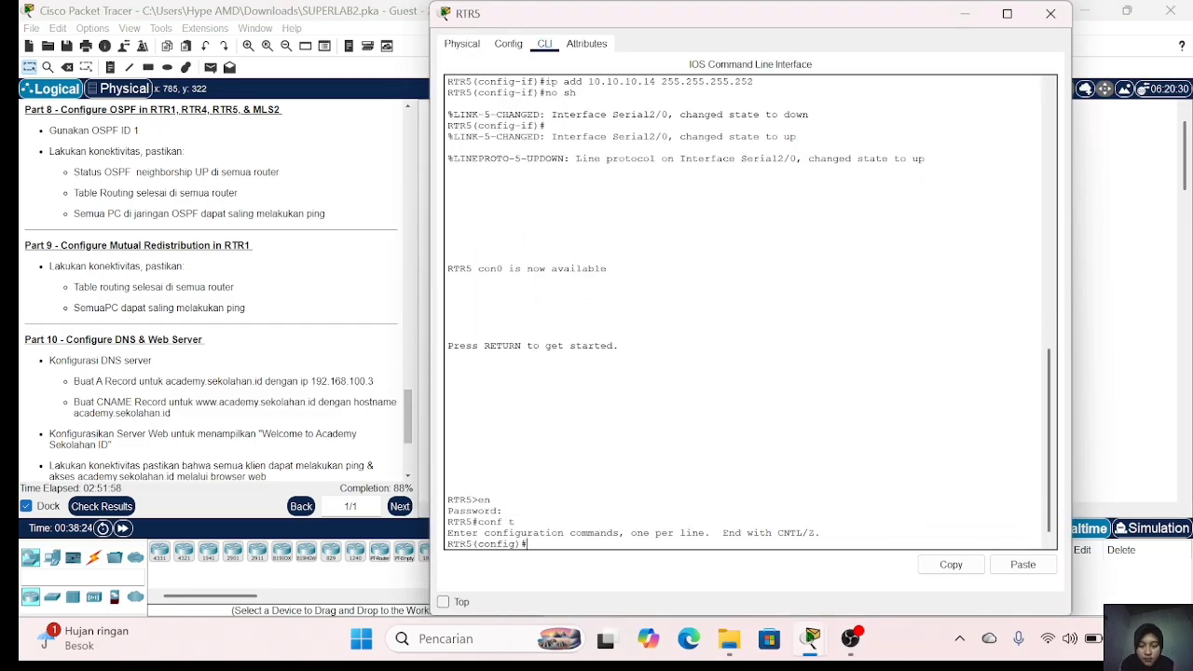
type("router ospf 1")
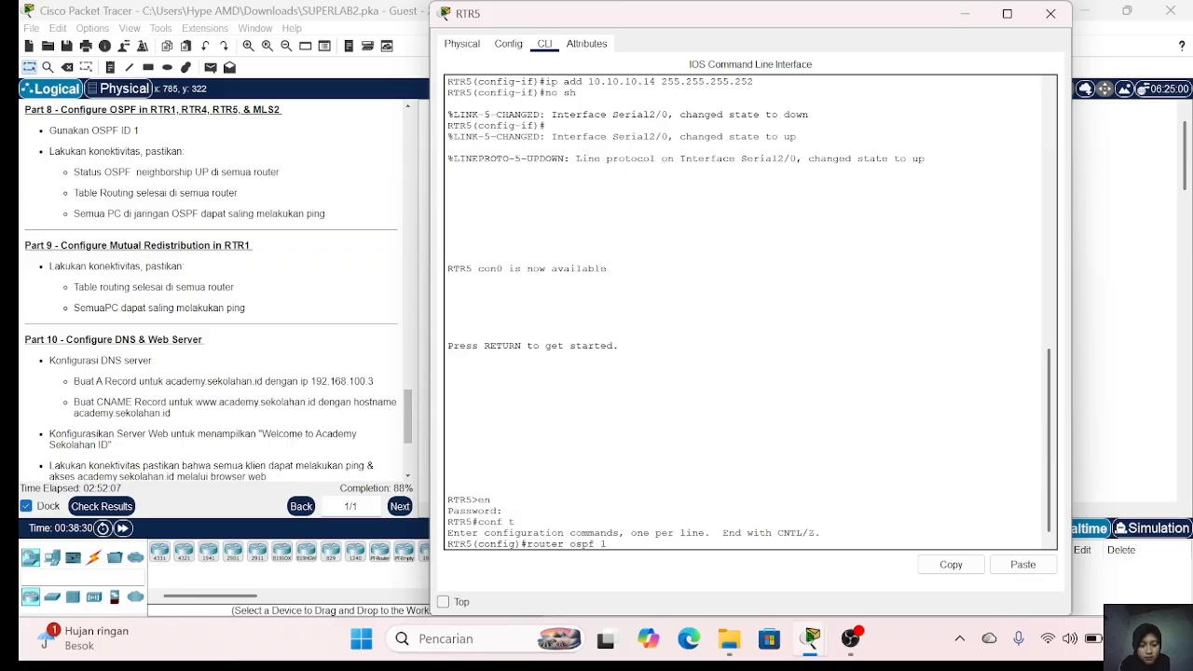
key("Return")
Step: Advertise 10.10.10.12 and 10.10.10.20 with wildcard 0.0.0.3 in area 0, then close RTR5
type("net ")
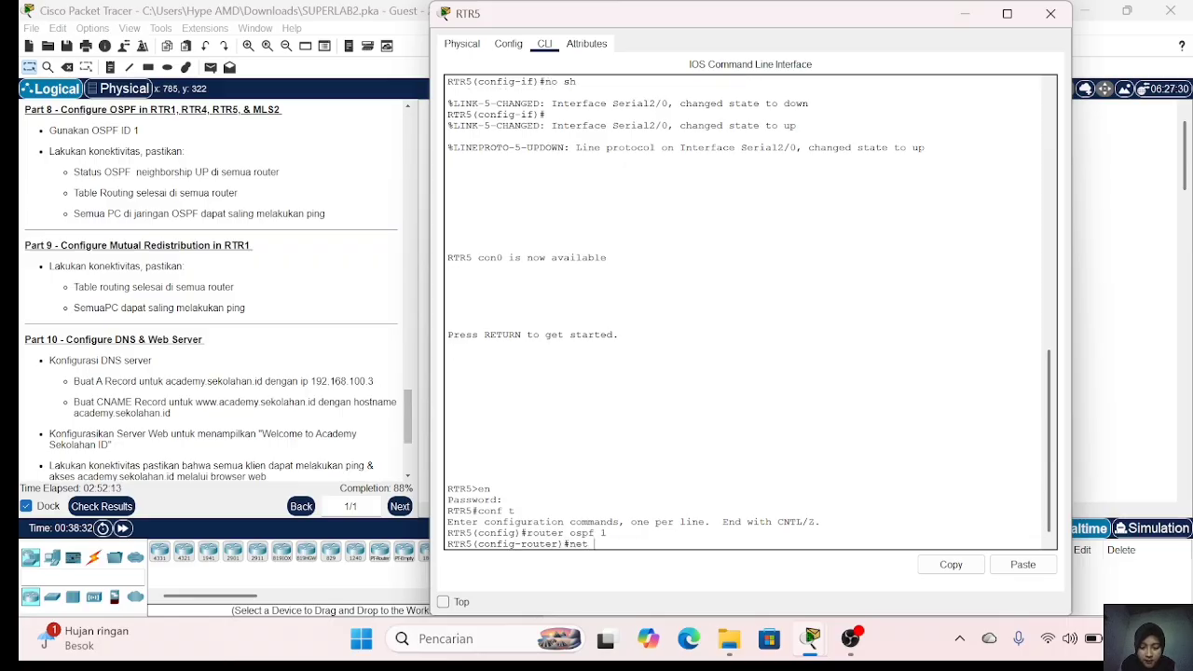
type("10.10.10.")
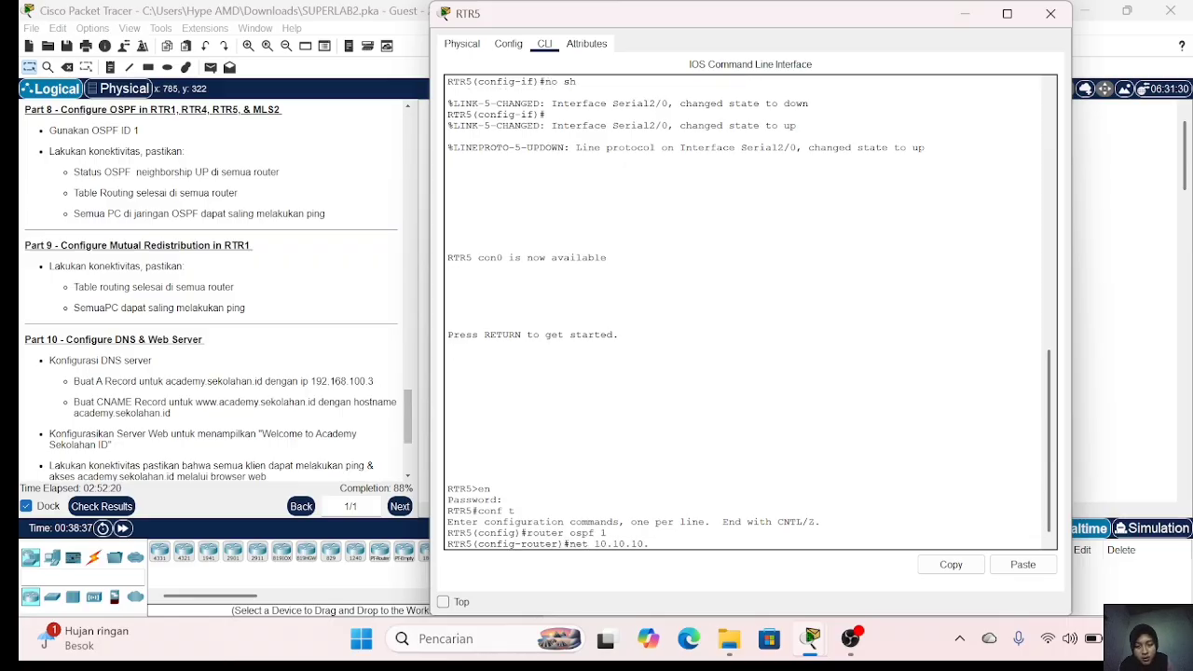
type("12 0.0.0.3 area 0")
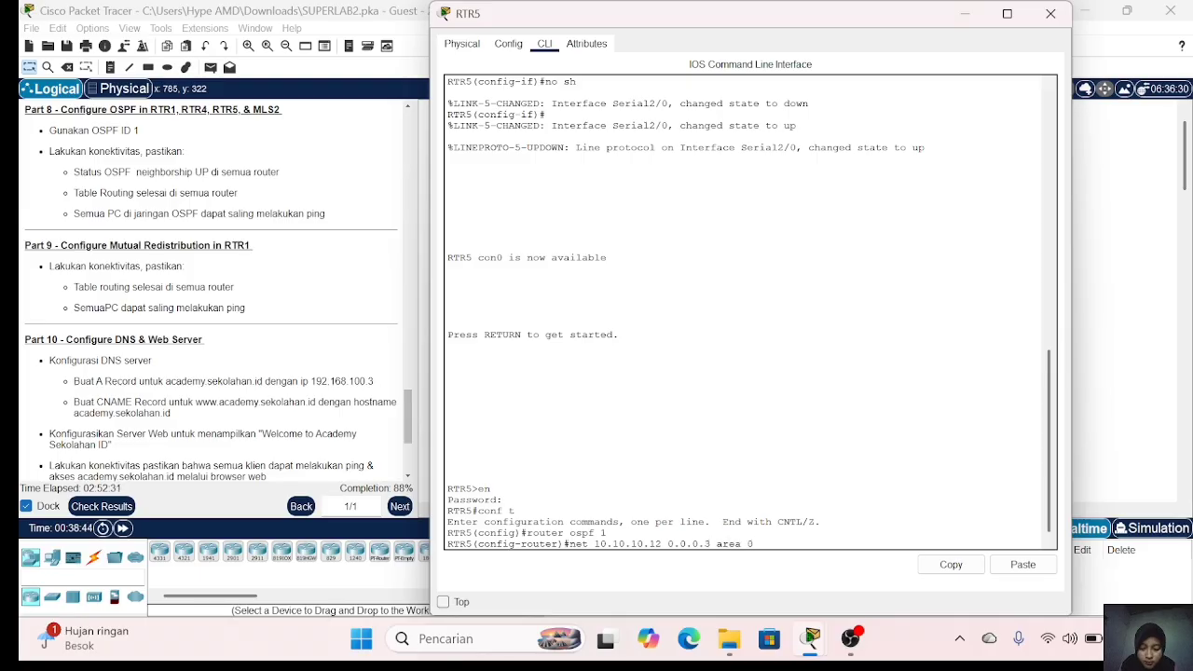
key("Return")
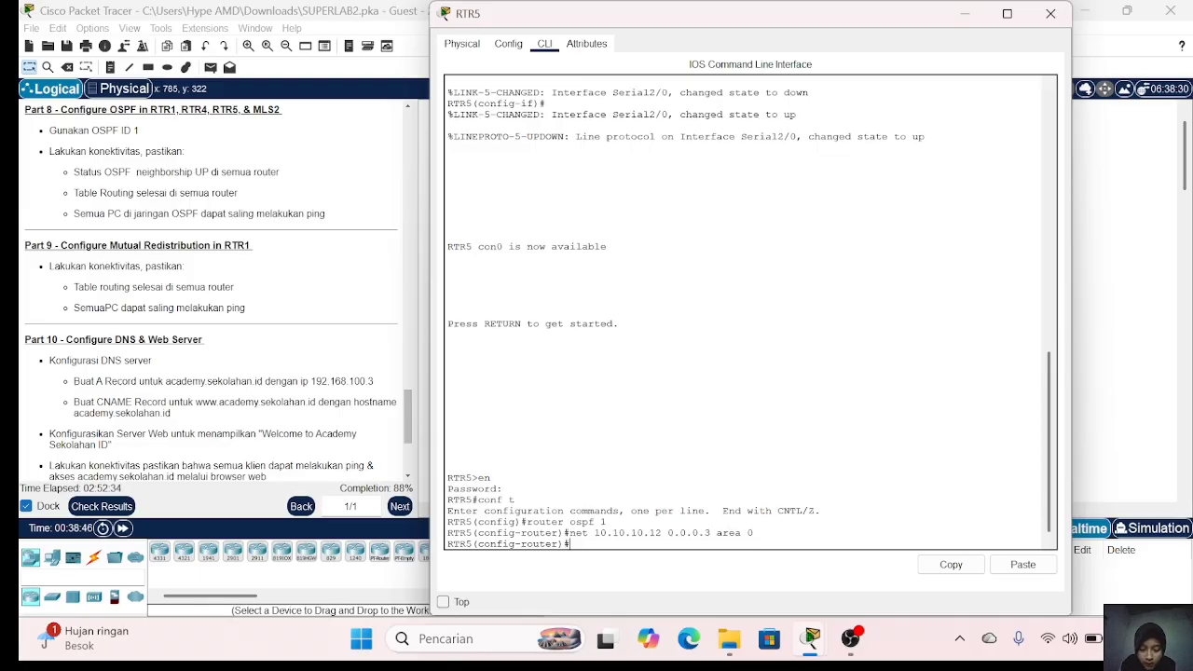
key("Up")
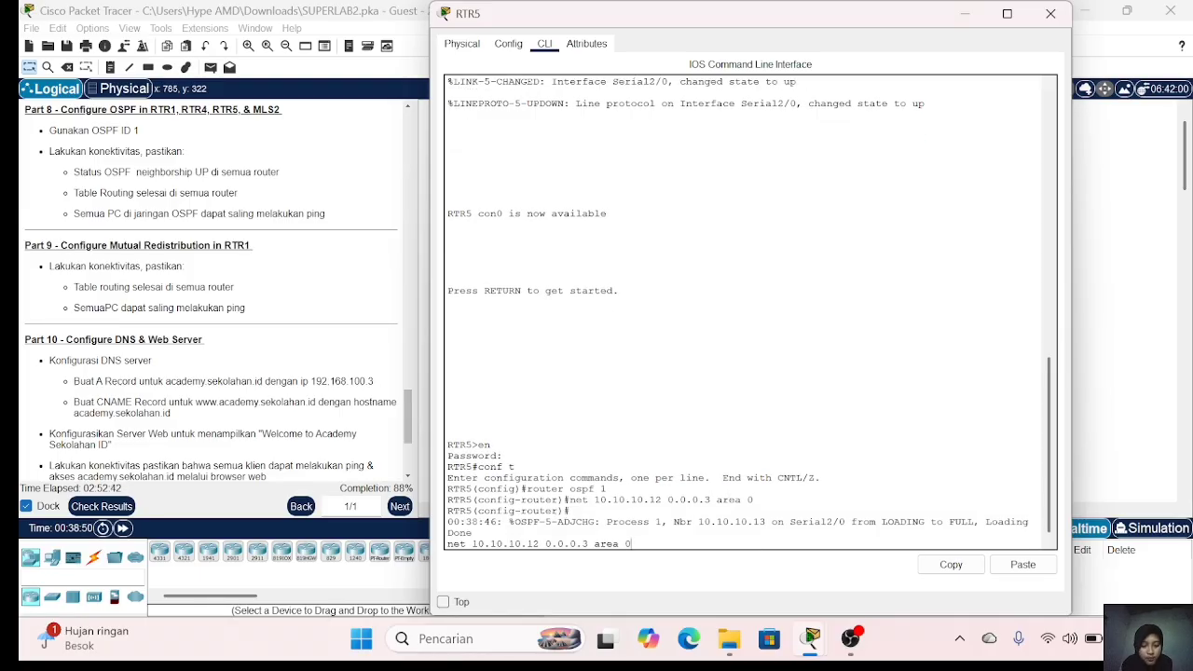
key("Up")
key("Down")
key("Down")
key("Up")
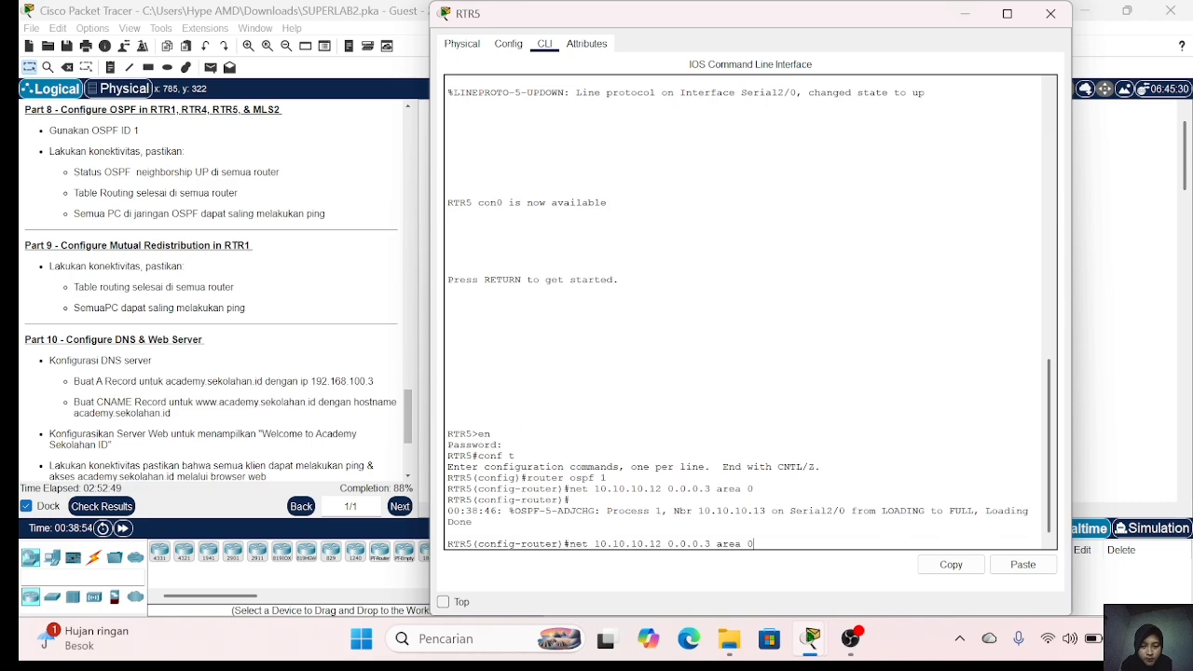
key("Left")
key("Left")
key("Left")
key("Left")
key("Left")
key("Left")
key("Left")
key("Left")
key("Left")
key("Left")
key("Left")
key("Left")
key("Left")
key("Left")
key("Left")
key("BackSpace")
key("BackSpace")
type("20")
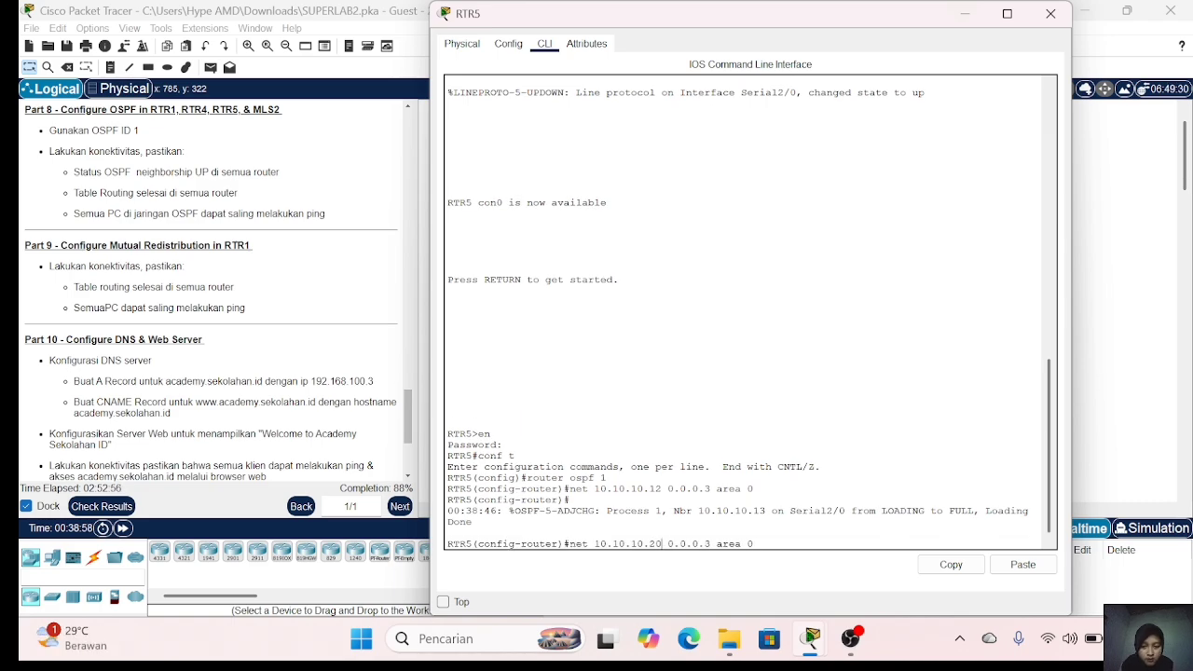
key("Return")
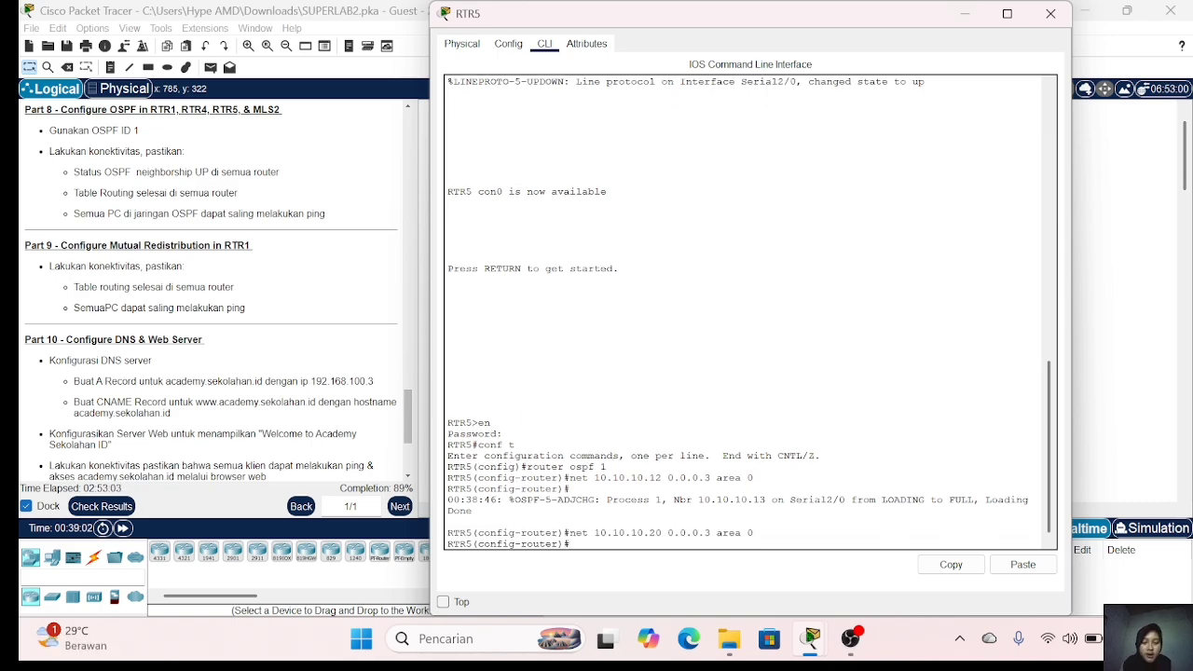
left_click(1050, 13)
Step: Put MLS2's console into global configuration mode with en and conf t
left_click(928, 209)
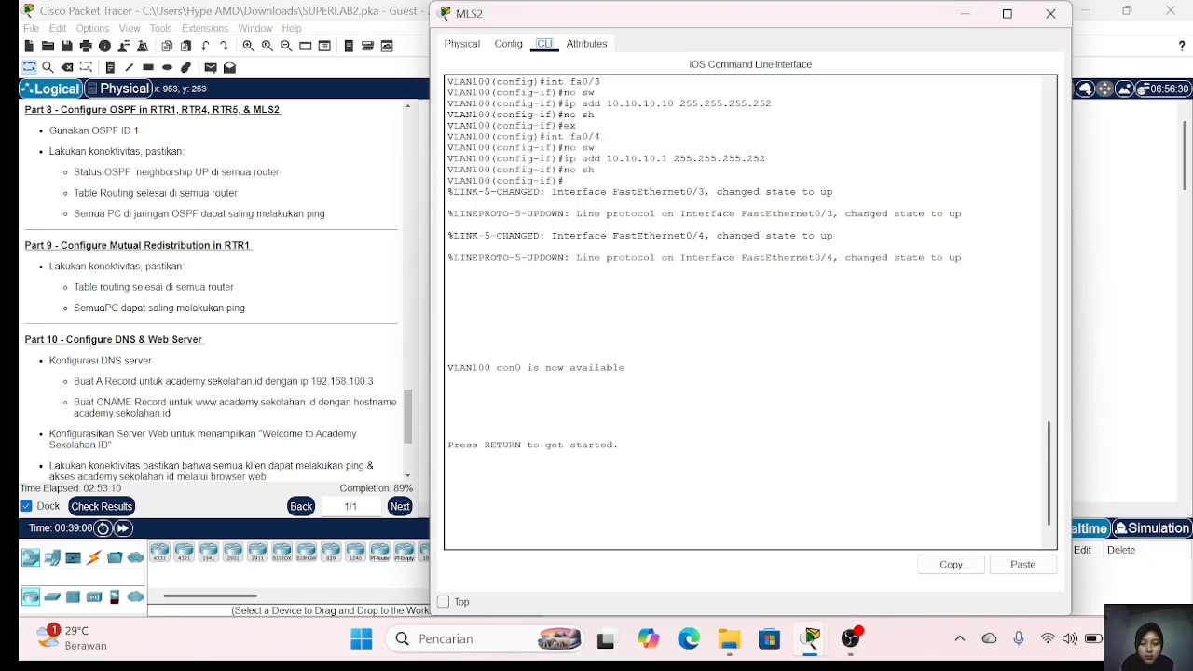
key("Return")
type("en")
key("Return")
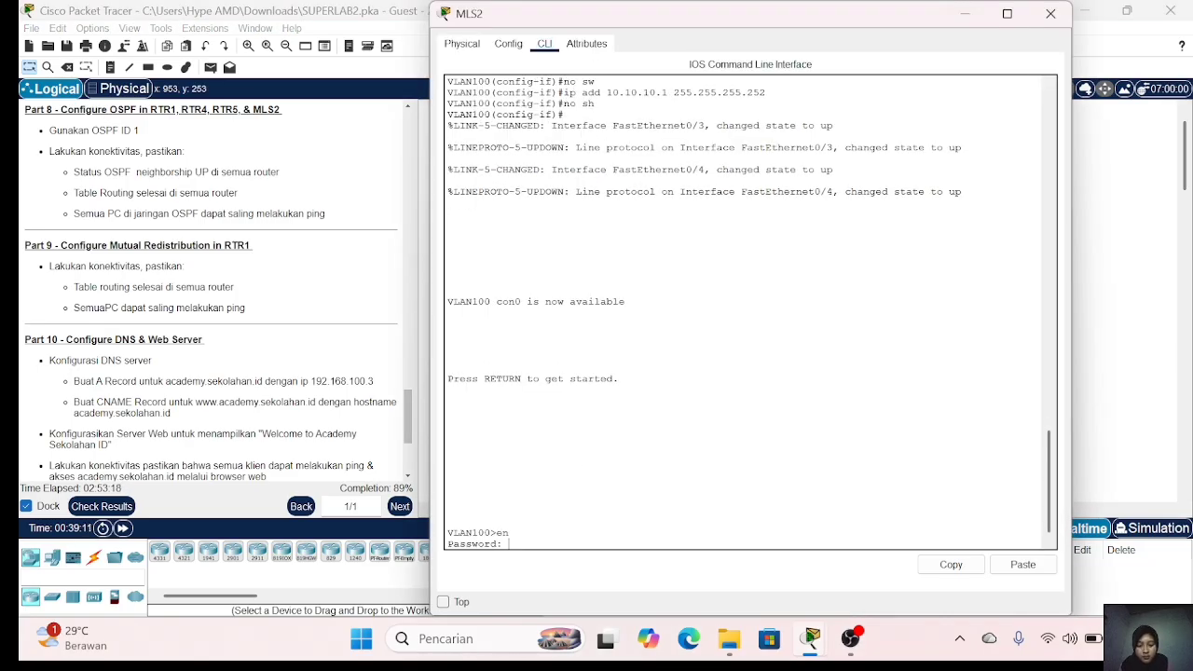
key("Return")
type("conf t")
key("Return")
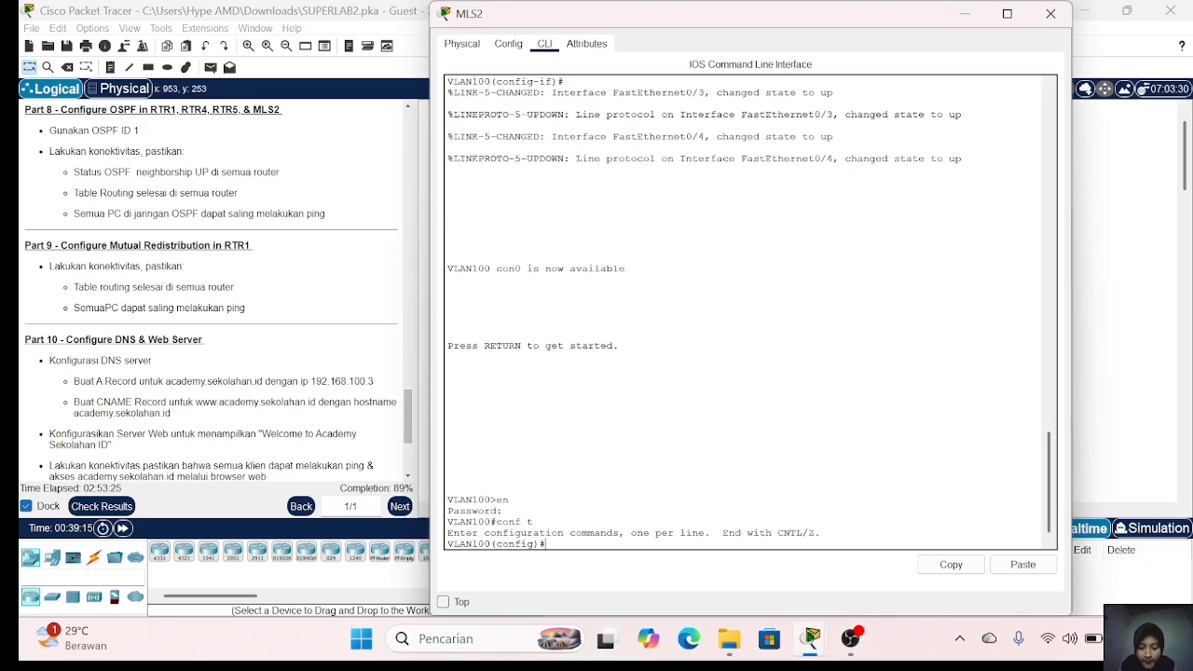
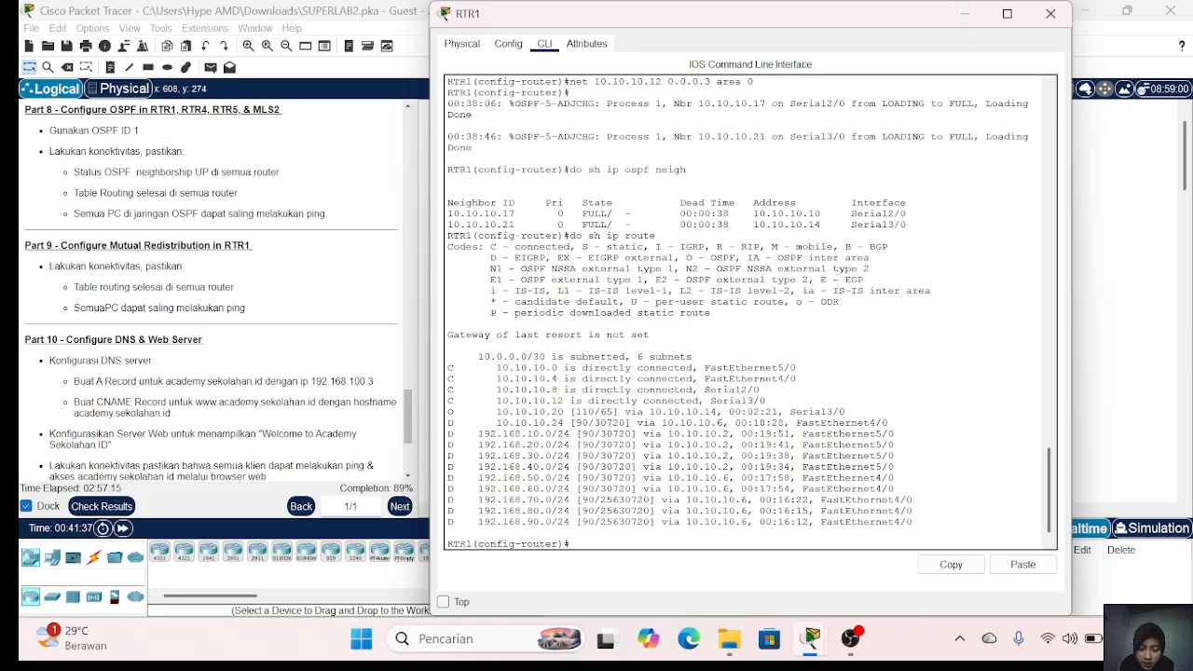
Step: Close the RTR1 window and reopen RTR1's command line from the topology
left_click(1050, 13)
scroll(324, 289, "down", 5)
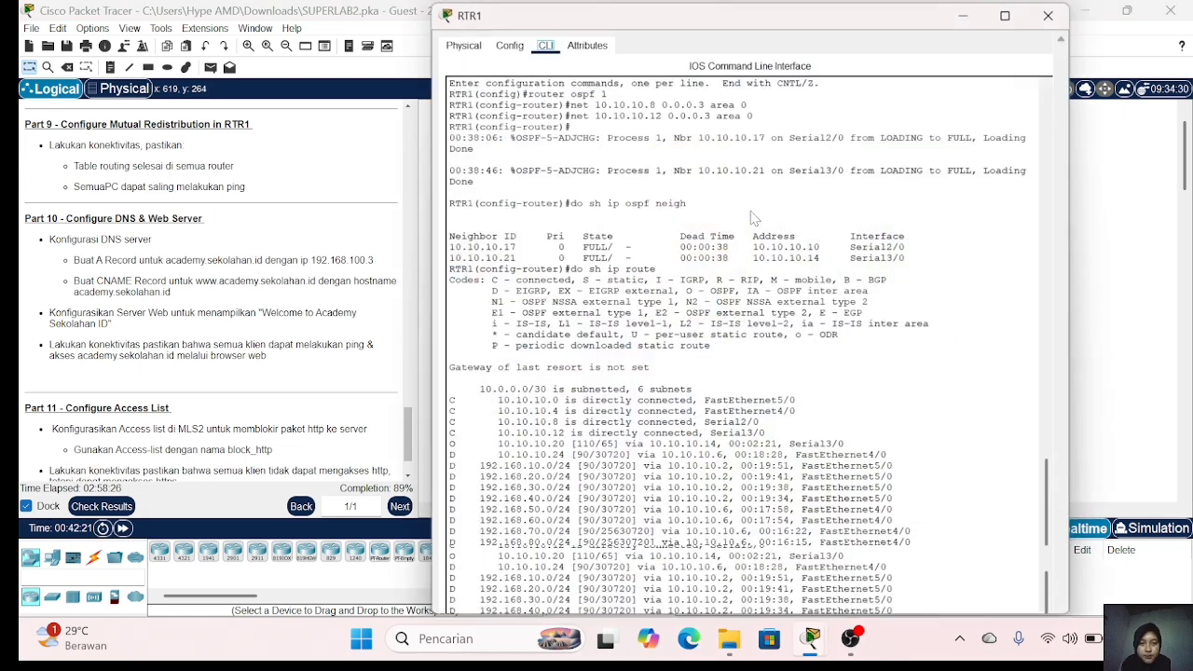
left_click(753, 216)
Step: Leave OSPF configuration and enter router eigrp 10 on RTR1
type("ex")
key("Return")
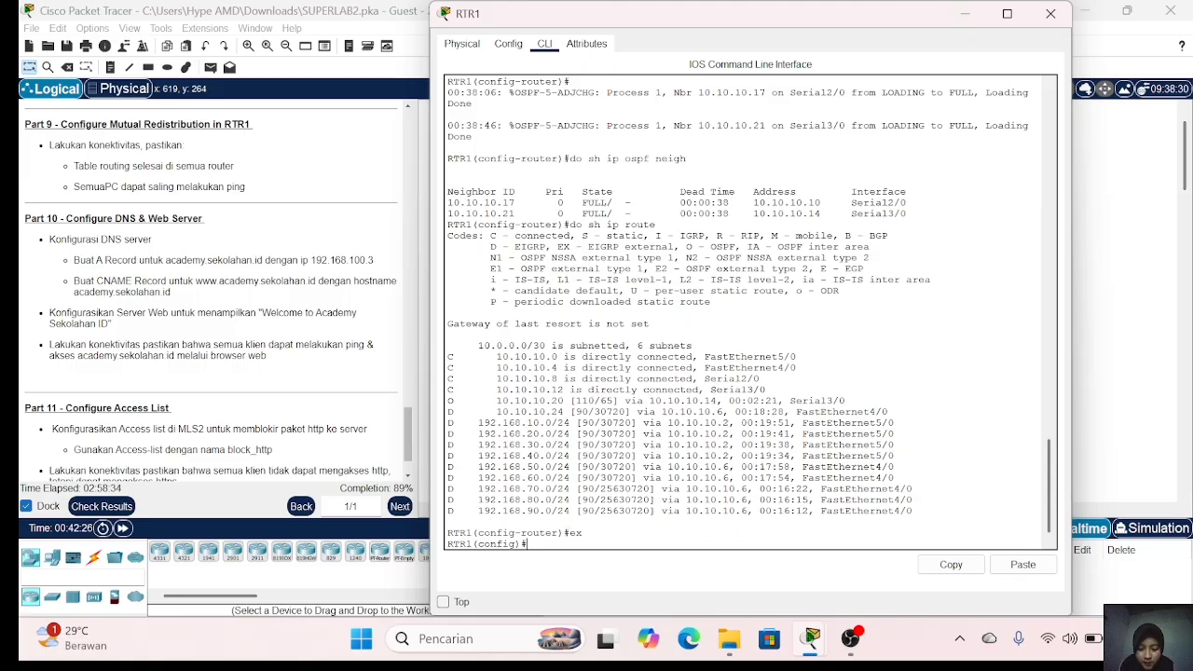
type("router eigrp 10")
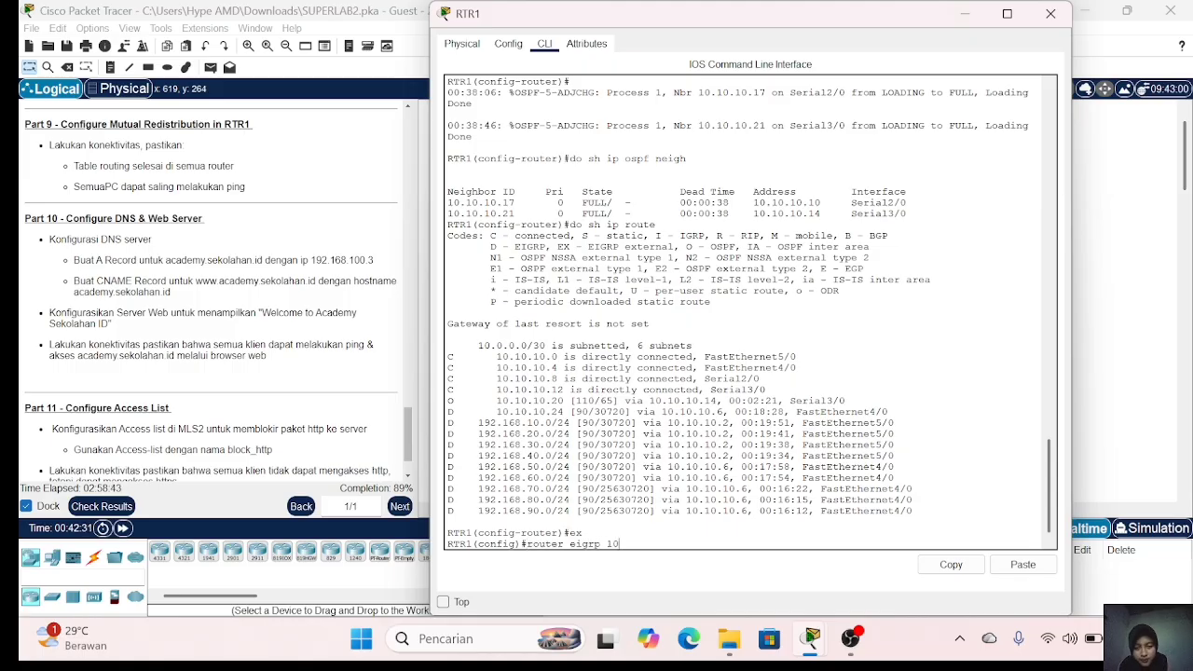
key("Return")
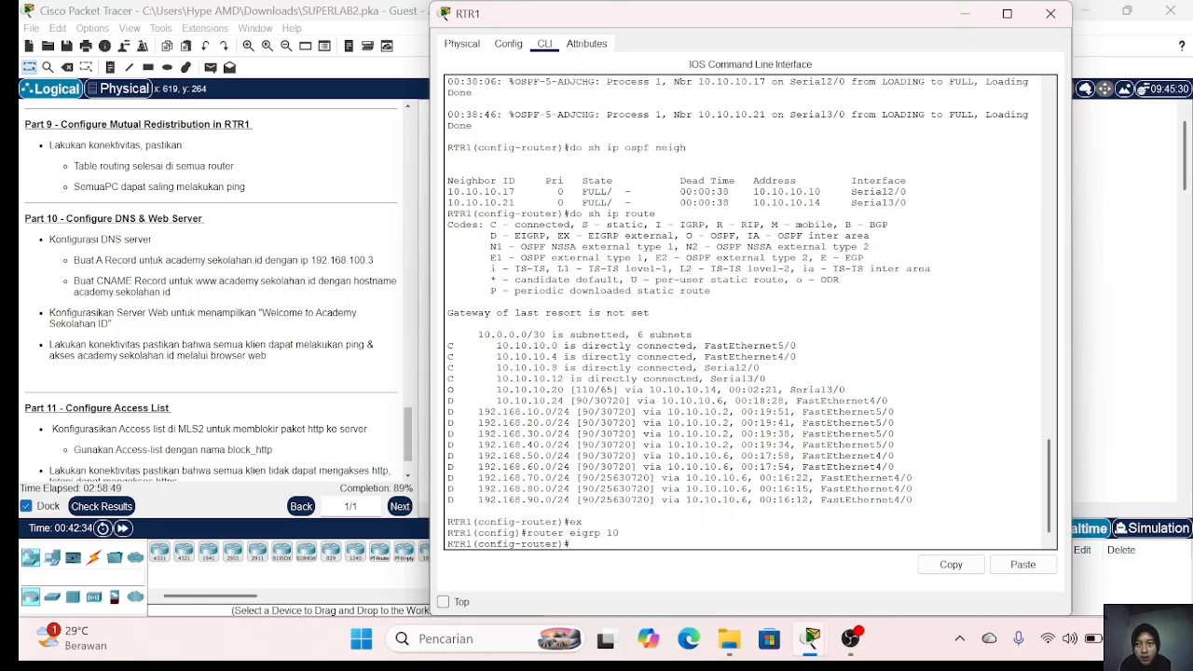
Step: Redistribute OSPF 1 into EIGRP 10 with metric 1 1 1 1 1, fixing the typos
type("redistribu")
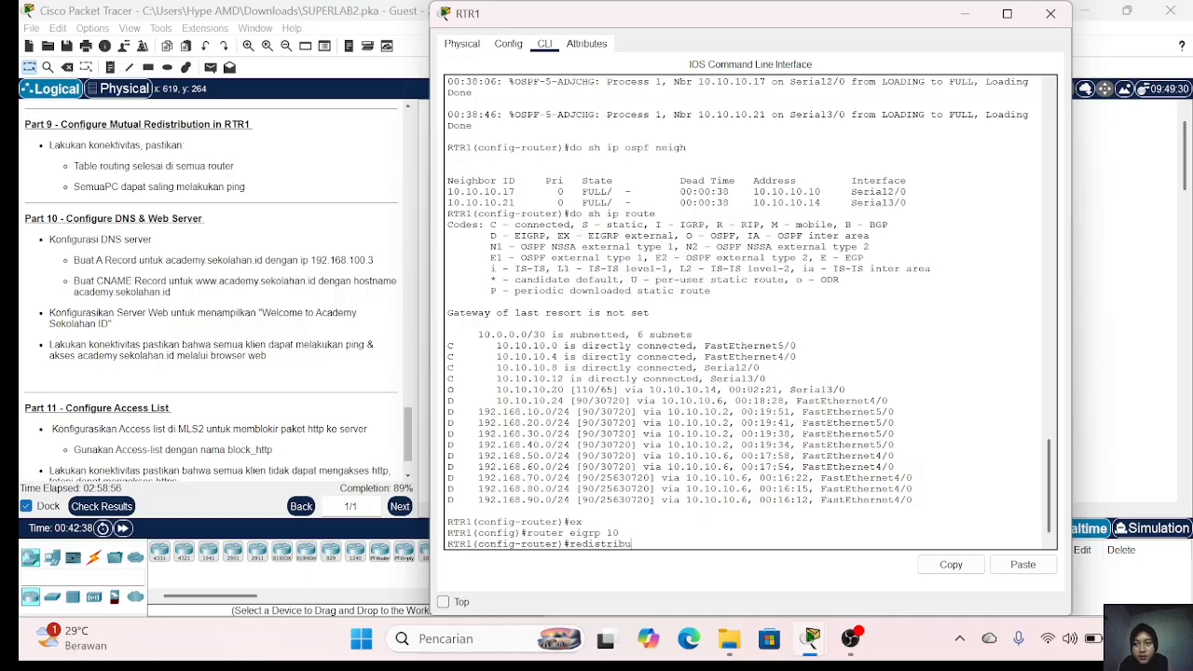
type("tion ospf 1")
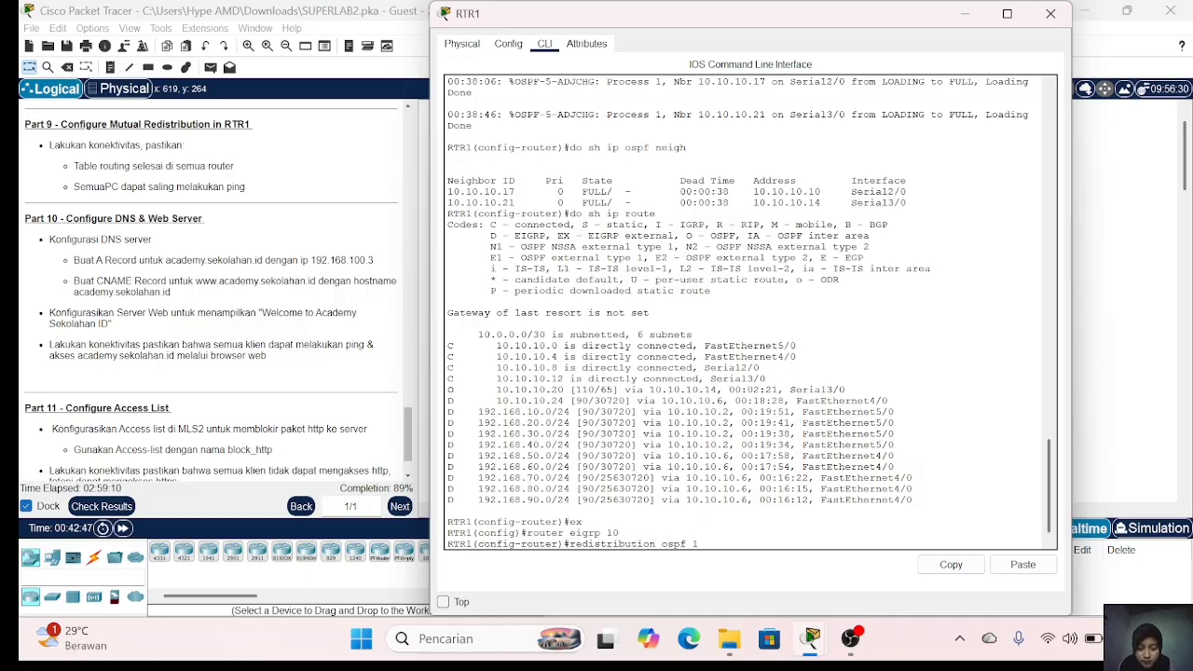
type(" matrik 1")
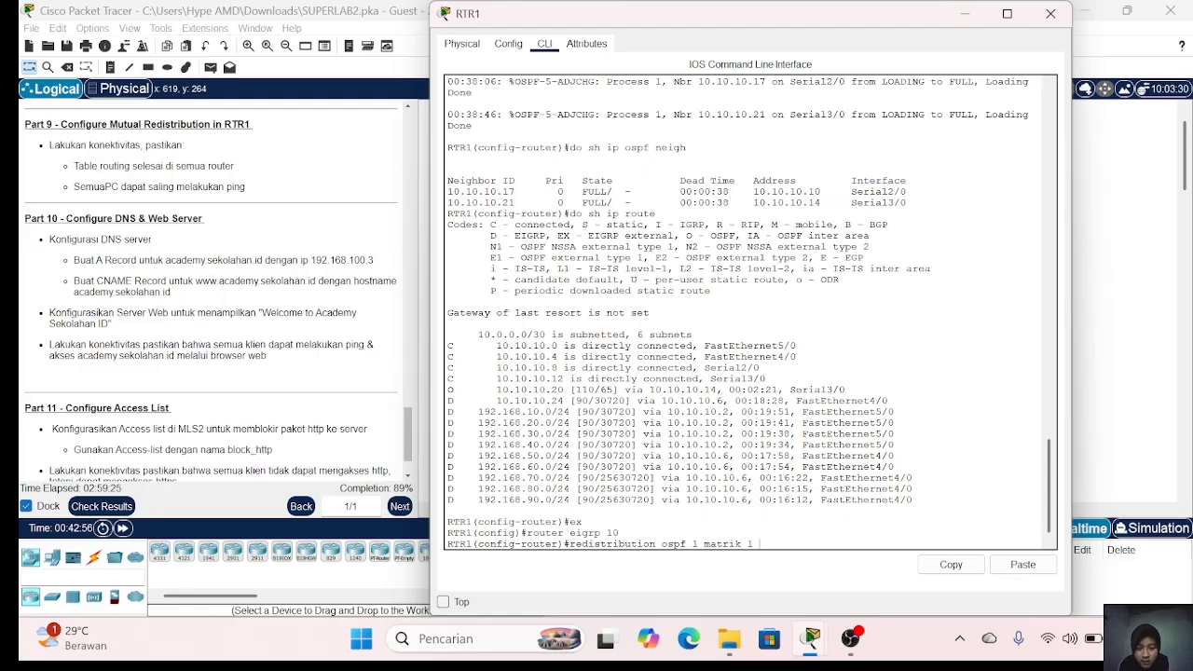
type(" 1 1 1 1")
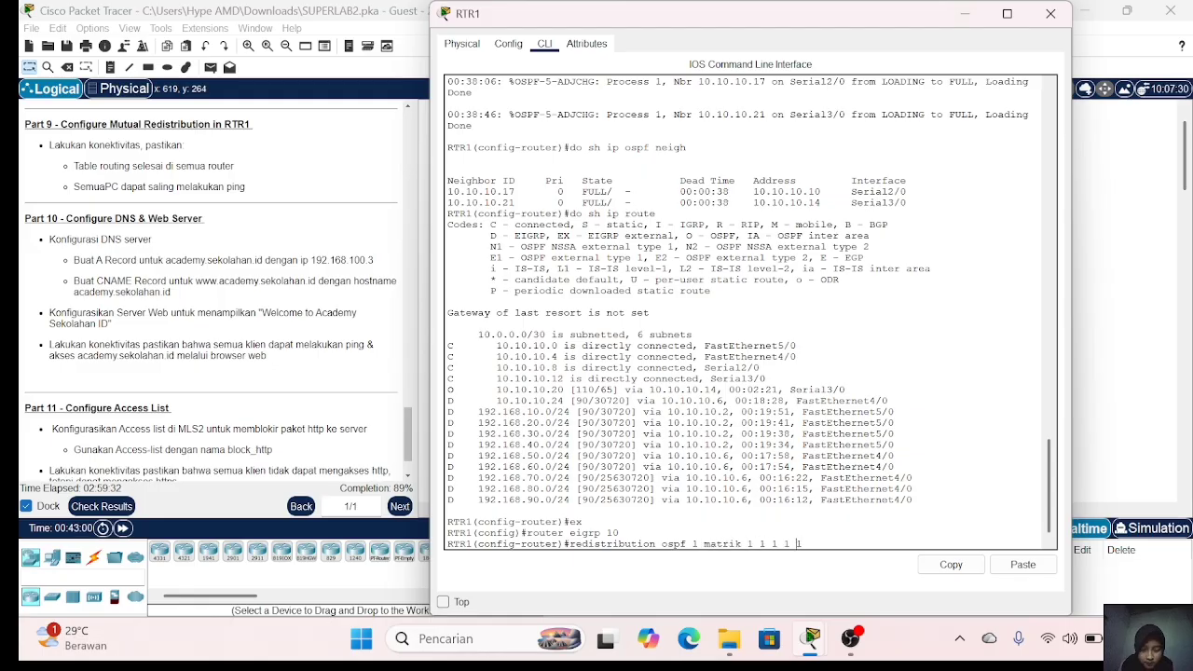
key("Left")
key("Left")
key("Left")
key("Left")
key("Left")
key("Left")
key("Left")
key("Left")
key("Left")
key("BackSpace")
type("c")
key("Return")
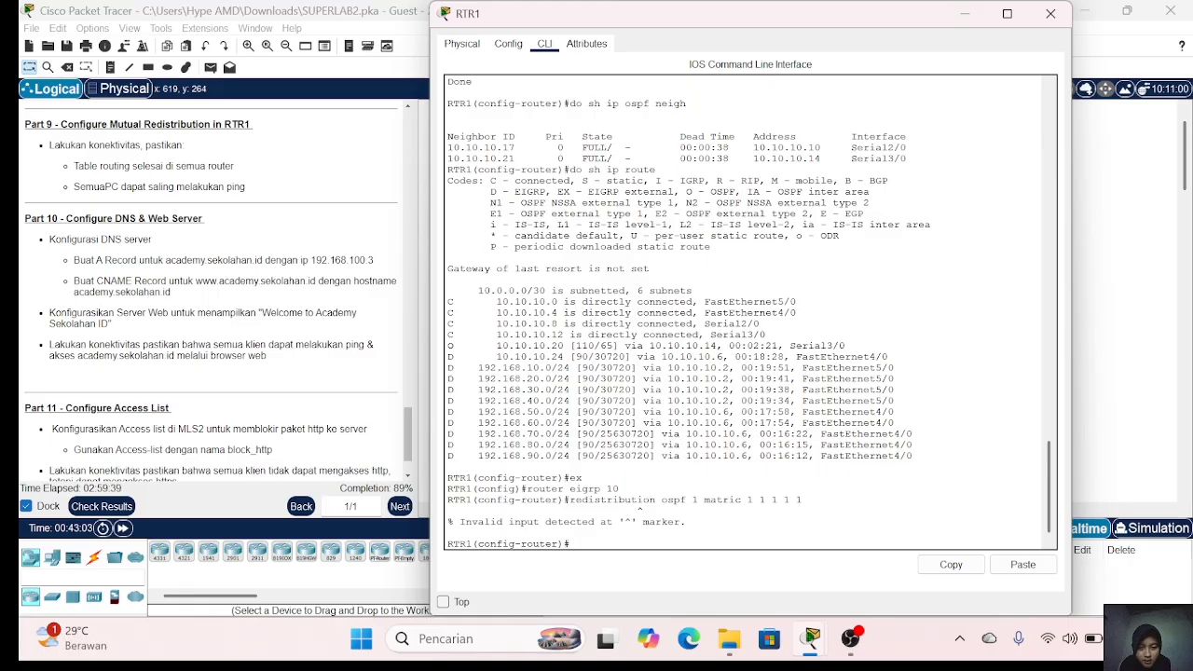
key("Up")
key("Left")
key("Left")
key("Left")
key("Left")
key("Left")
key("Left")
key("Left")
key("Left")
key("Left")
key("Left")
key("Left")
key("Left")
key("Left")
key("Left")
key("Left")
key("Left")
key("Left")
key("Left")
key("Left")
key("Left")
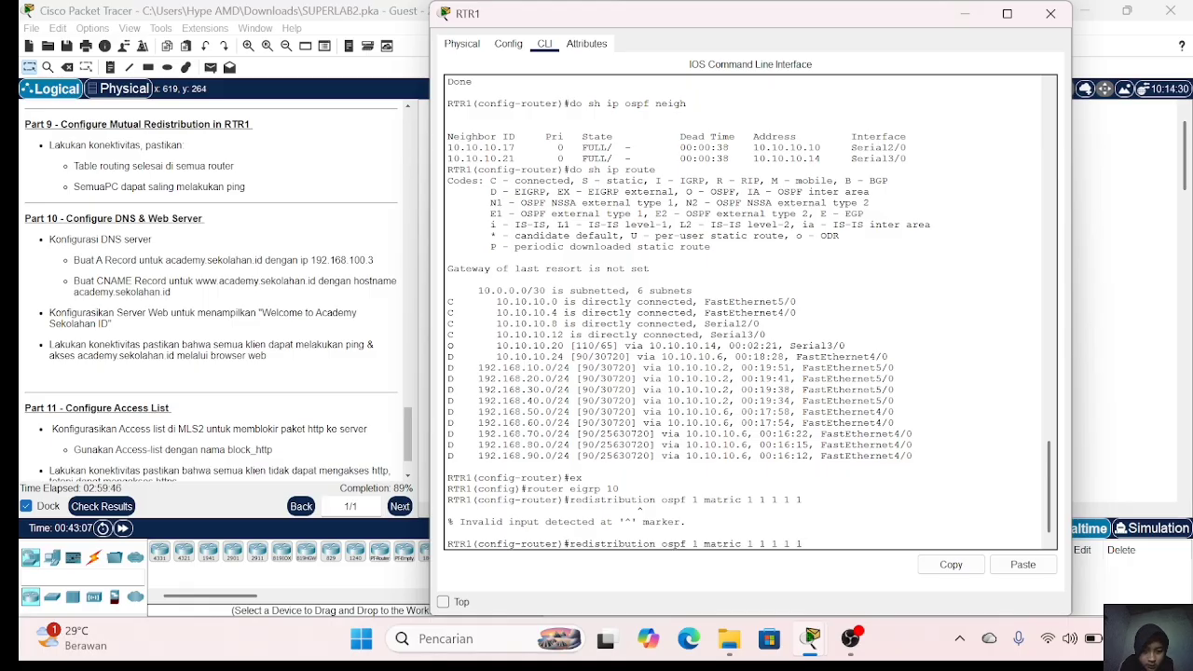
key("BackSpace")
type("e")
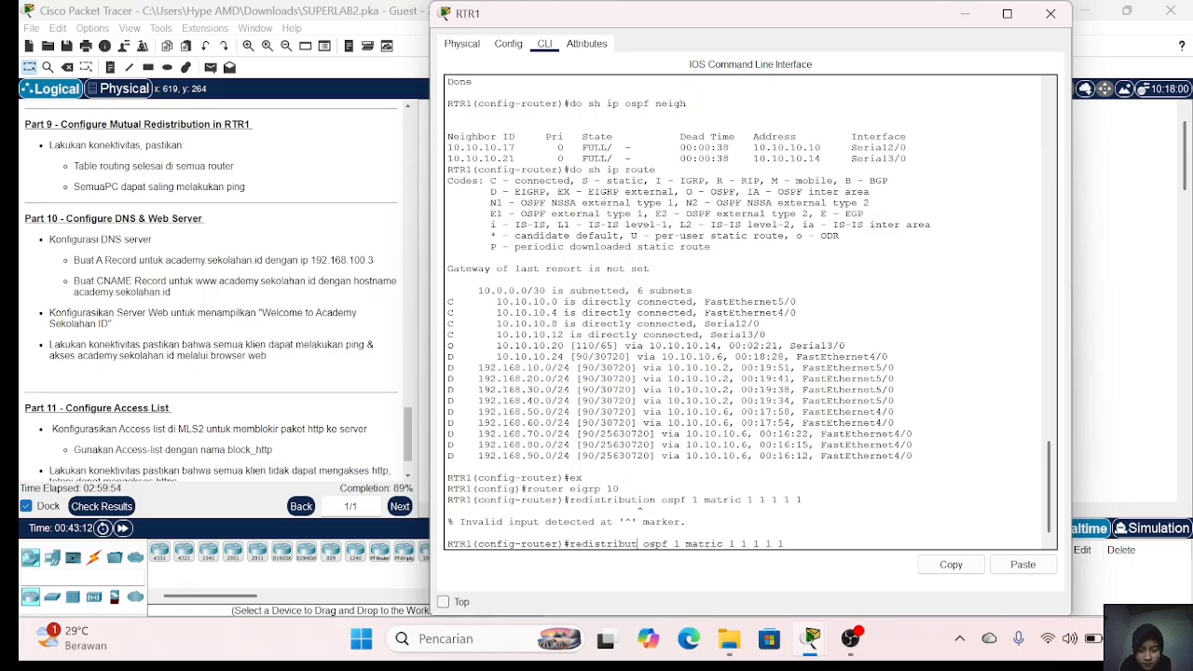
key("Return")
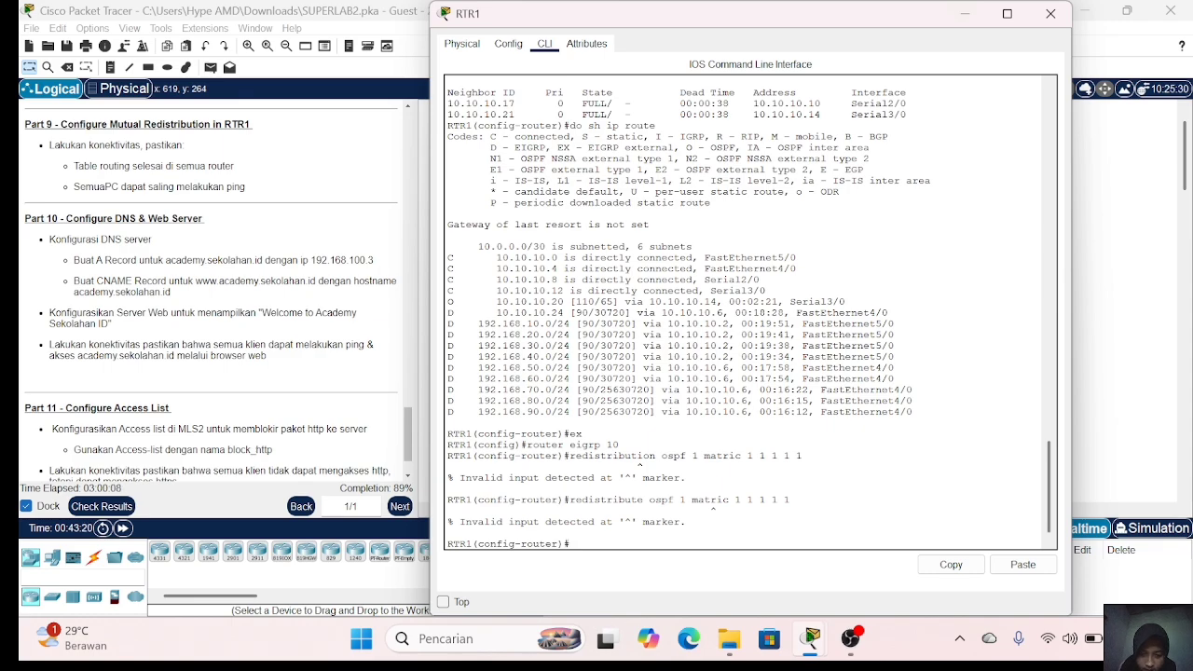
key("Up")
key("BackSpace")
type("e")
key("Return")
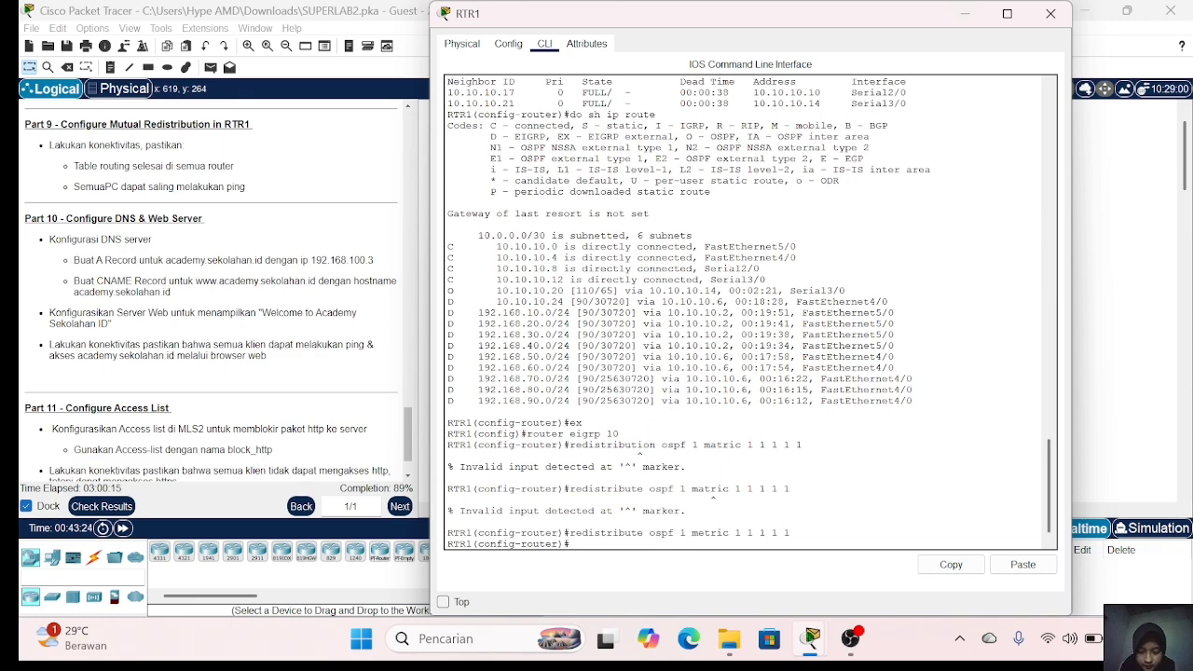
Step: Under router ospf 1, redistribute eigrp 10 subnets, then close RTR1
type("router ospf 1")
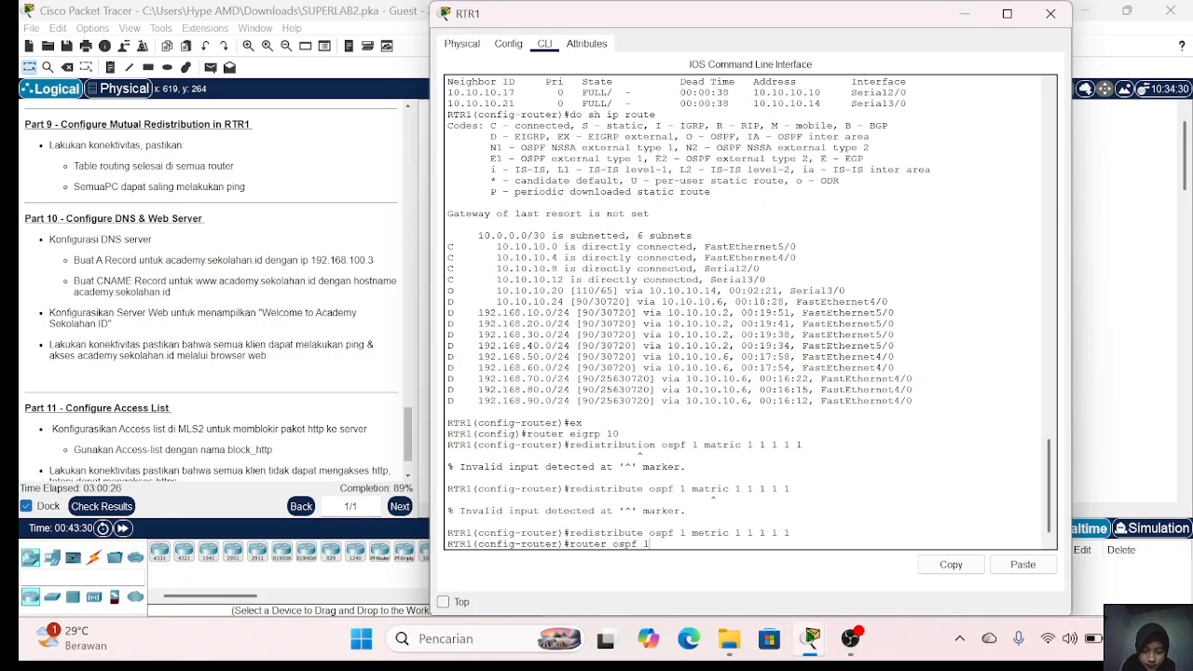
key("Return")
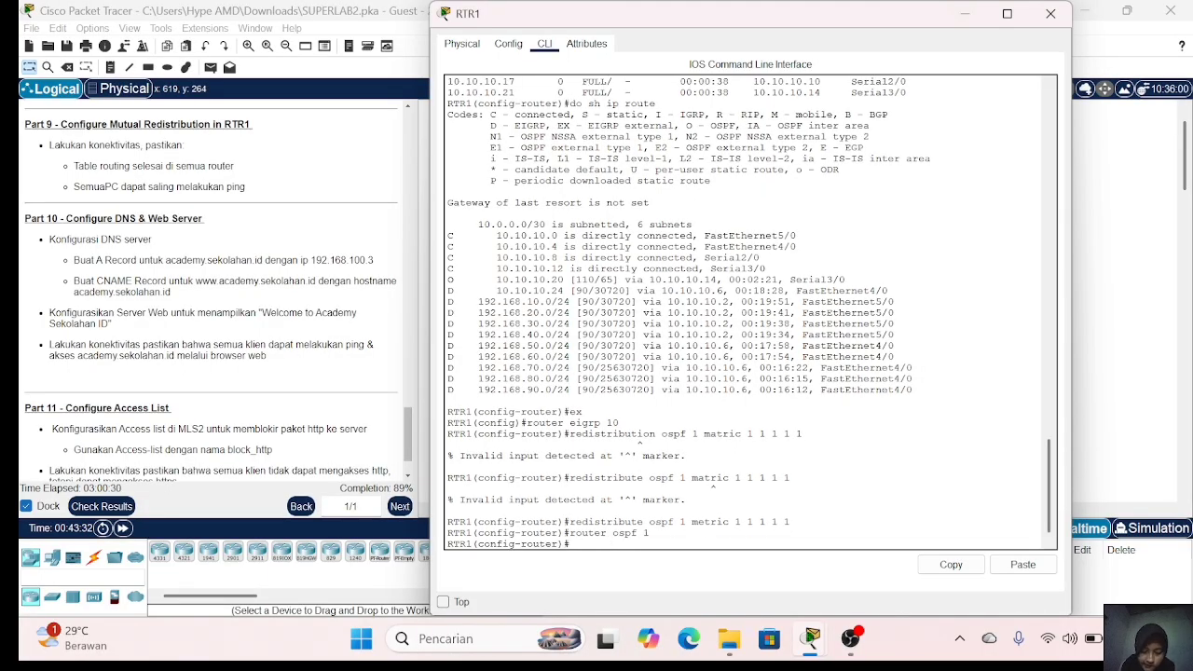
key("Up")
key("Up")
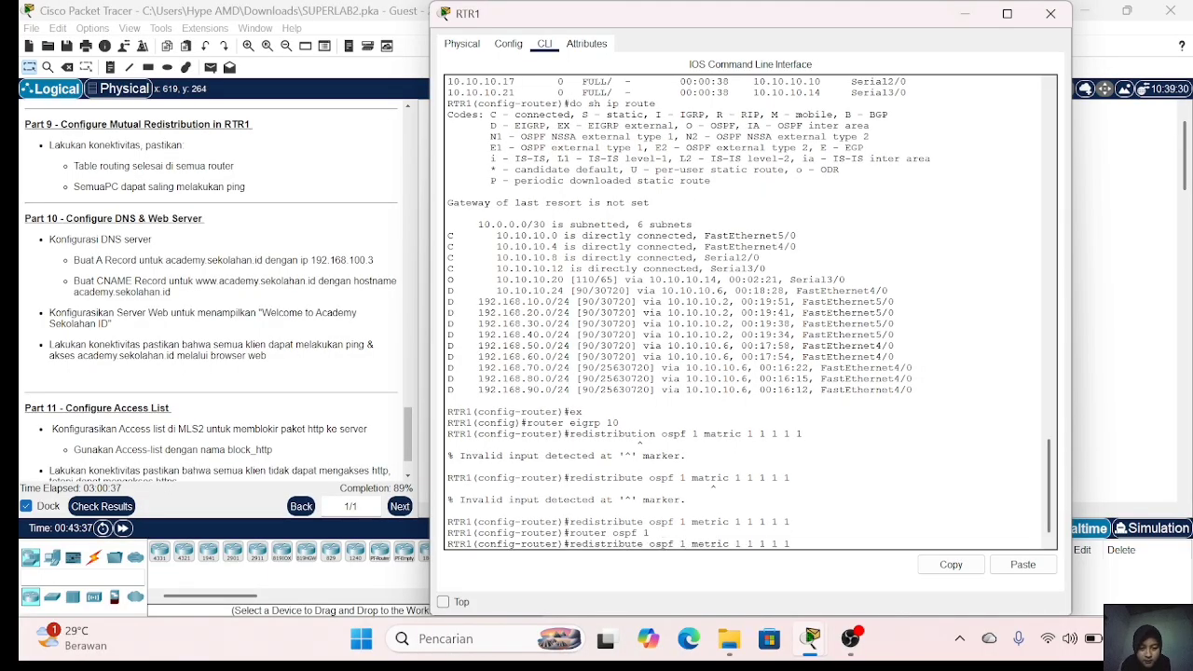
key("BackSpace")
key("BackSpace")
key("BackSpace")
key("BackSpace")
key("BackSpace")
type("eigrp 1")
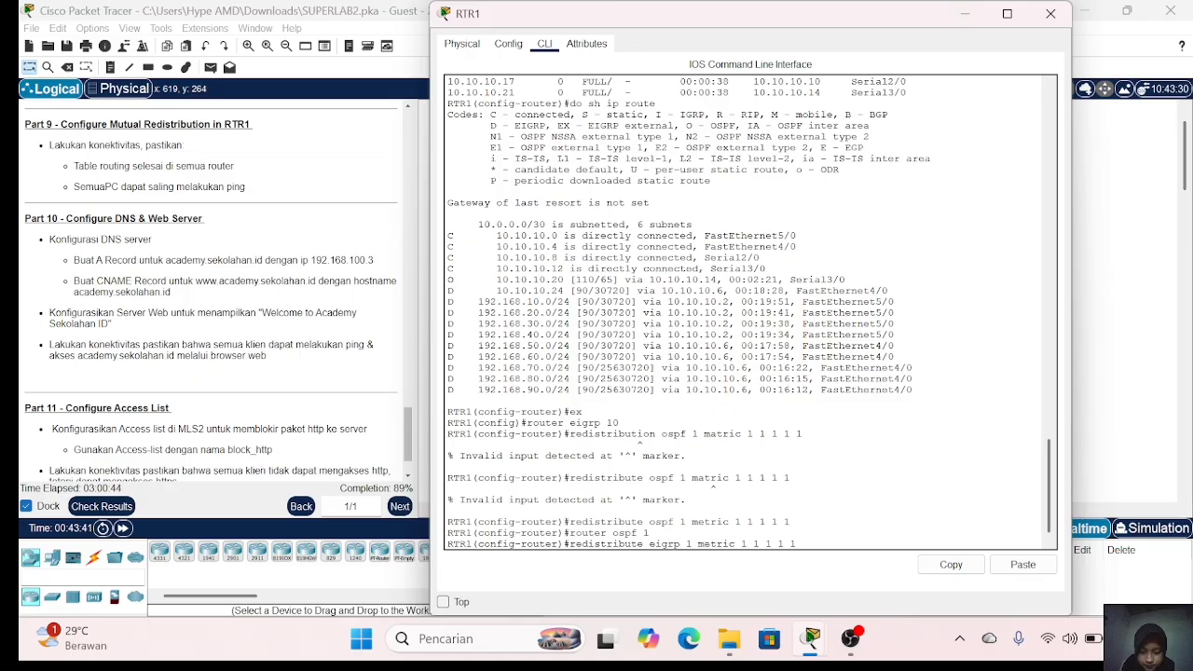
type("0")
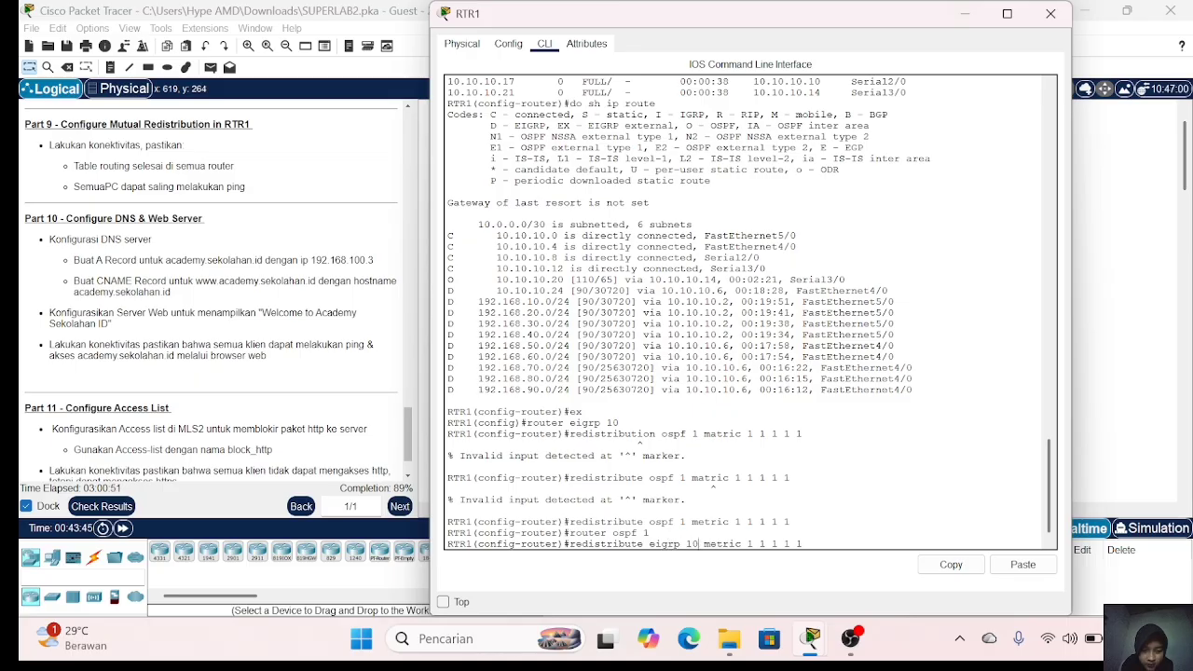
key("BackSpace")
key("BackSpace")
key("BackSpace")
key("BackSpace")
key("BackSpace")
key("BackSpace")
key("BackSpace")
key("BackSpace")
key("BackSpace")
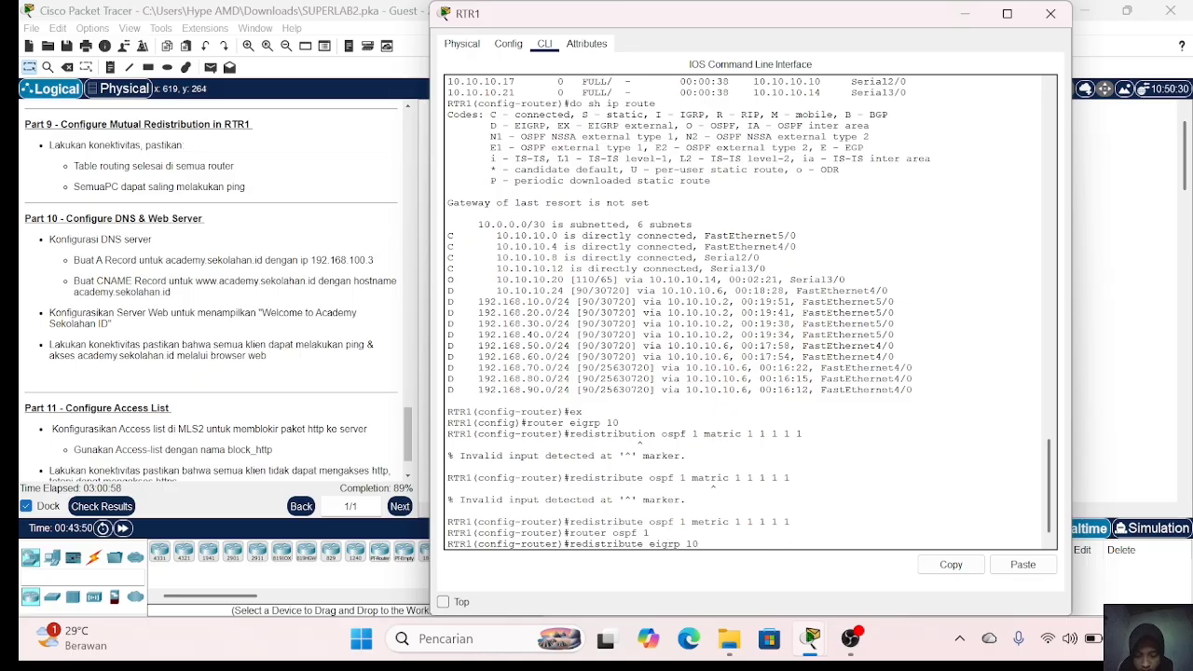
type("subnet")
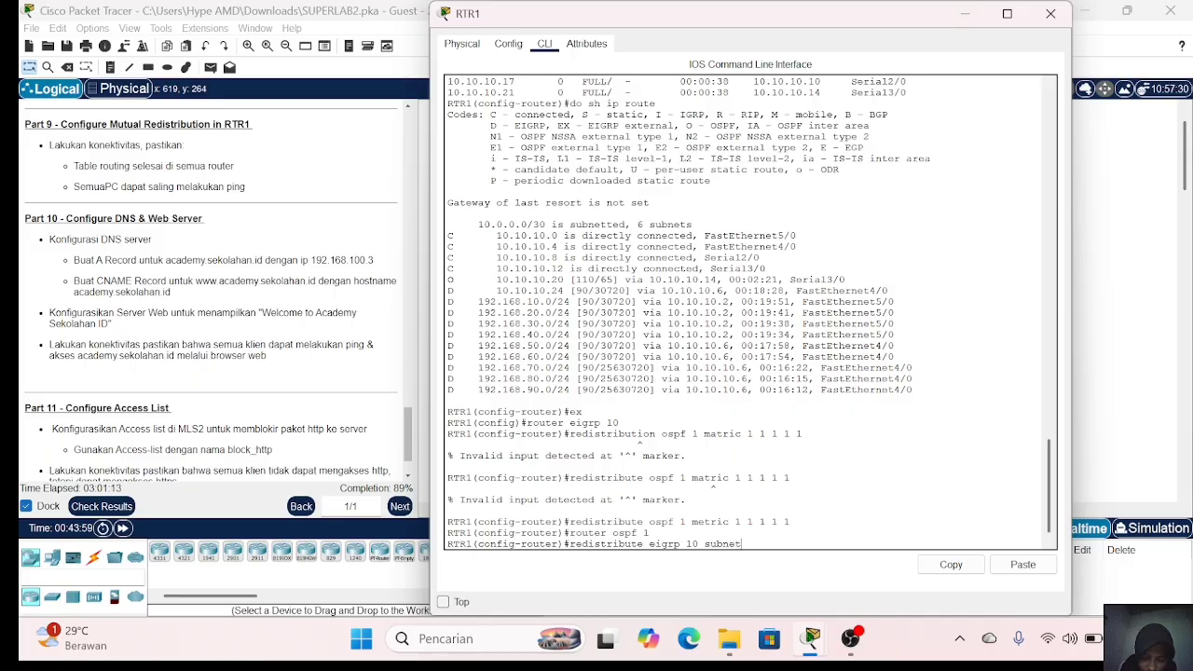
type("s")
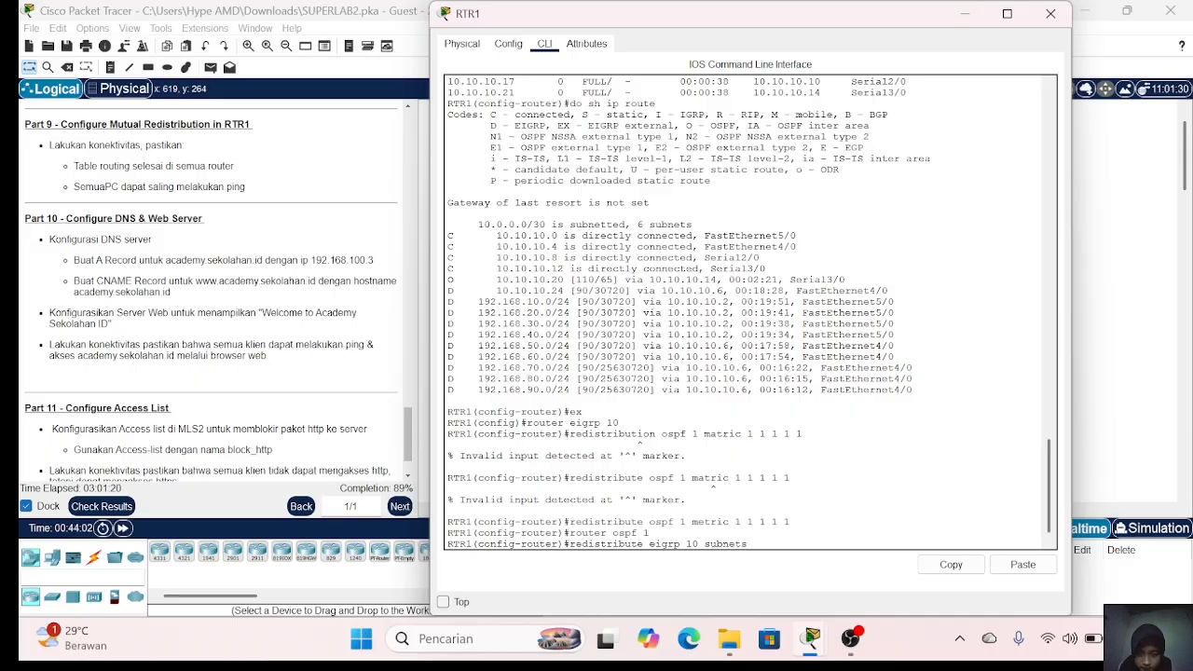
key("Return")
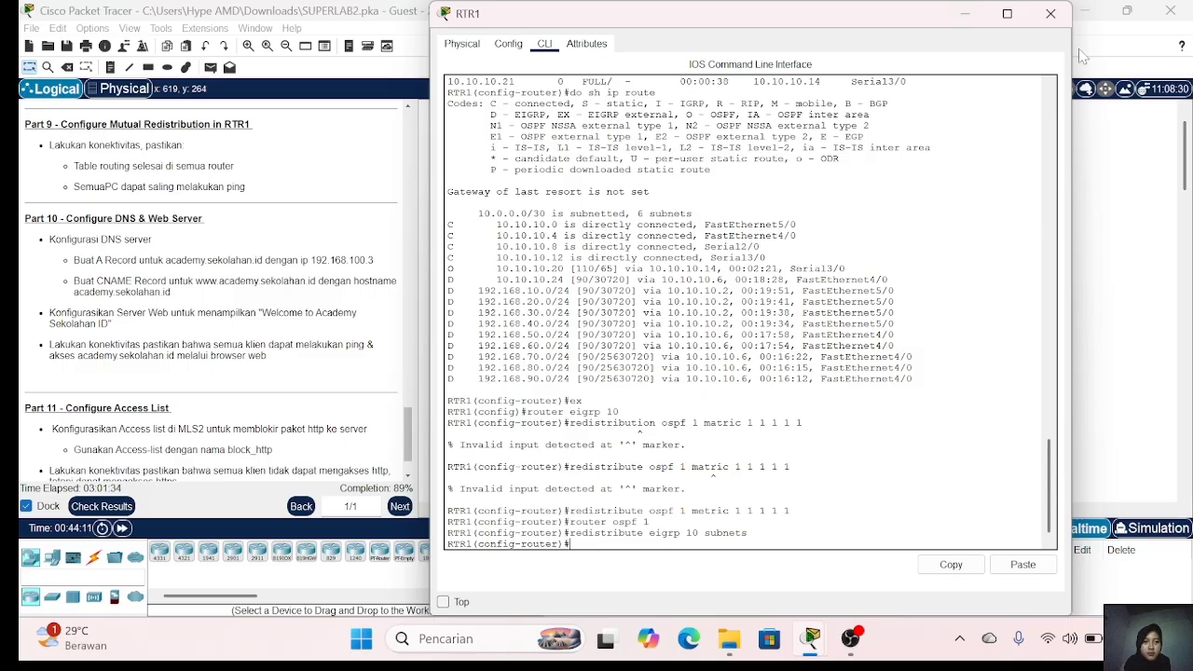
left_click(1050, 13)
Step: Check RTR4's routing table with do sh ip route
left_click(842, 174)
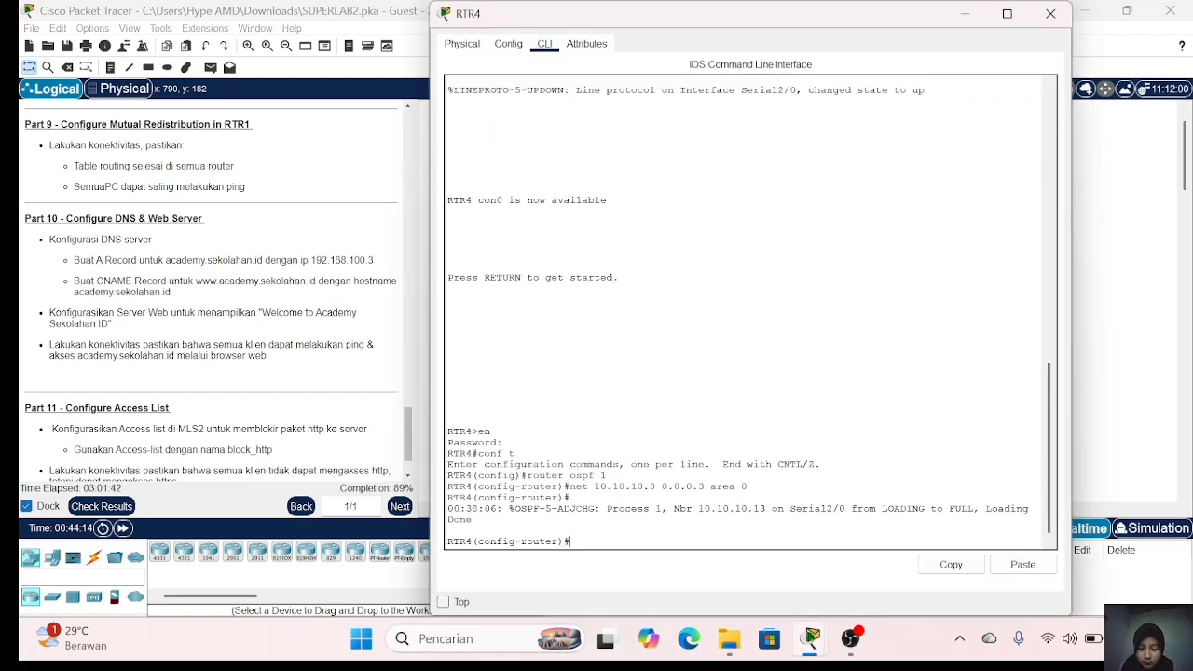
type("ex")
key("Return")
type("do sh ")
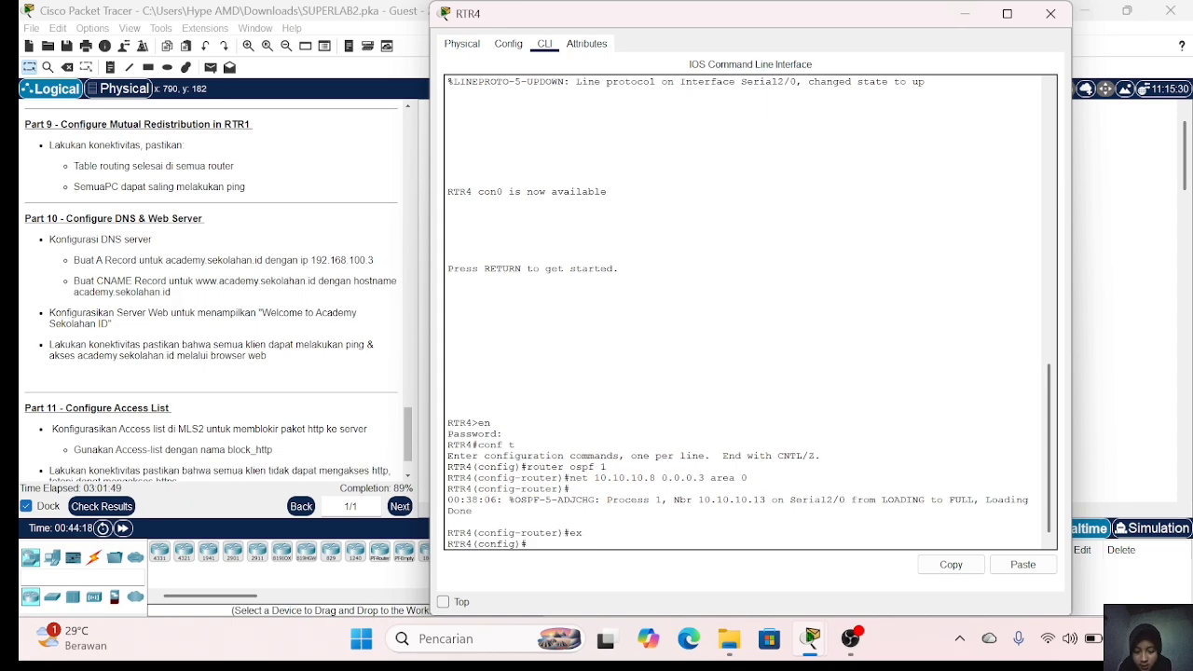
type("ip route")
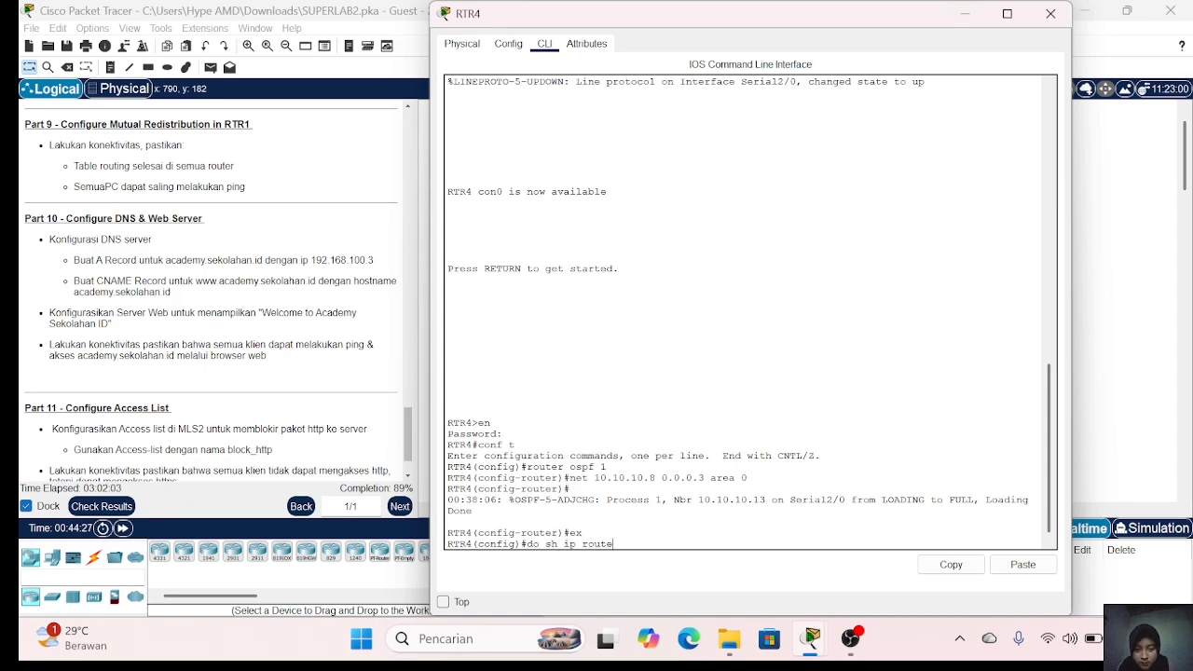
key("Return")
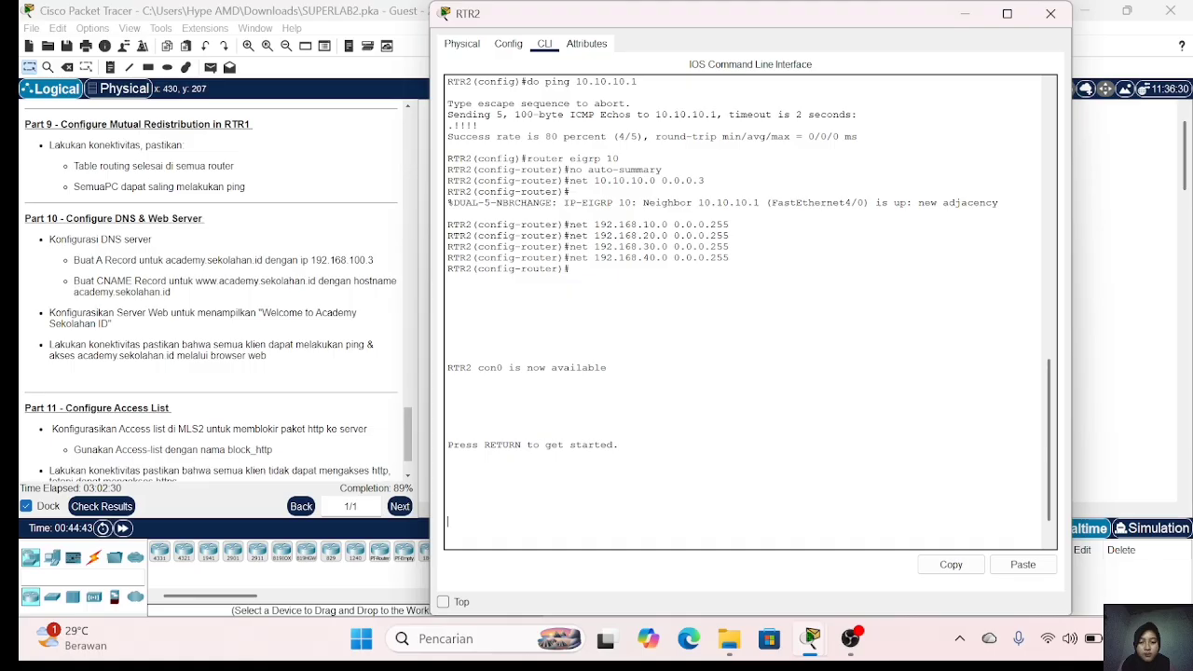
Step: On RTR2, enter configuration mode, view the routing table, and close the window
key("Return")
type("en")
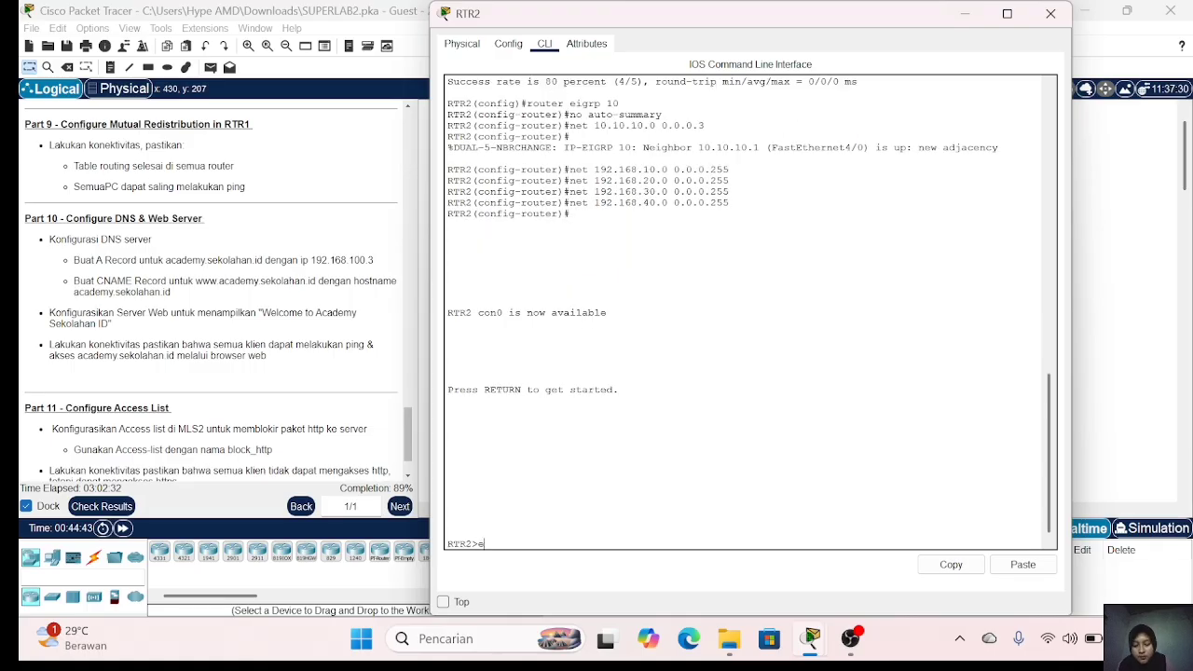
key("Return")
key("Return")
type("conf t")
key("Return")
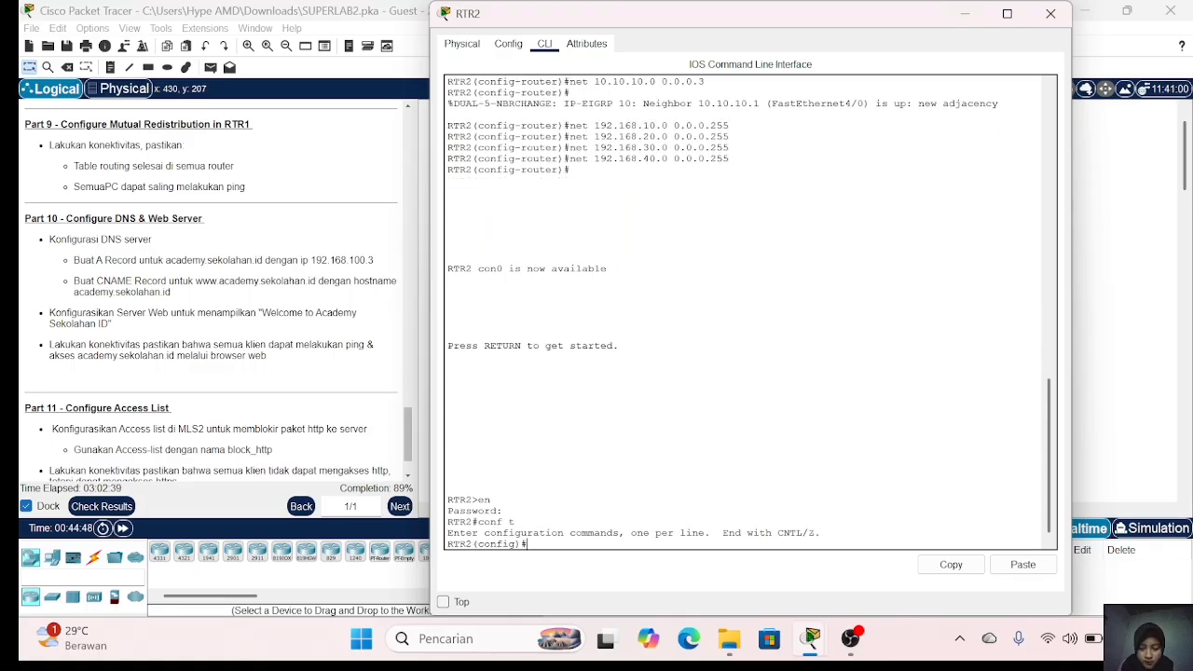
type("do sh ip route")
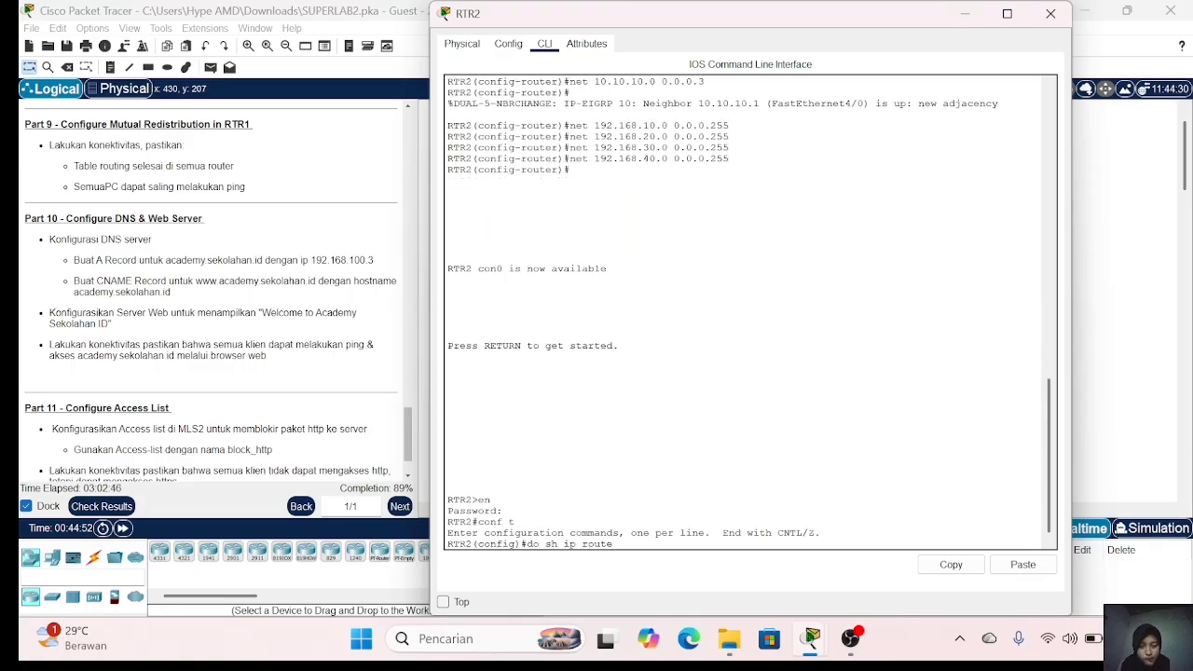
key("Return")
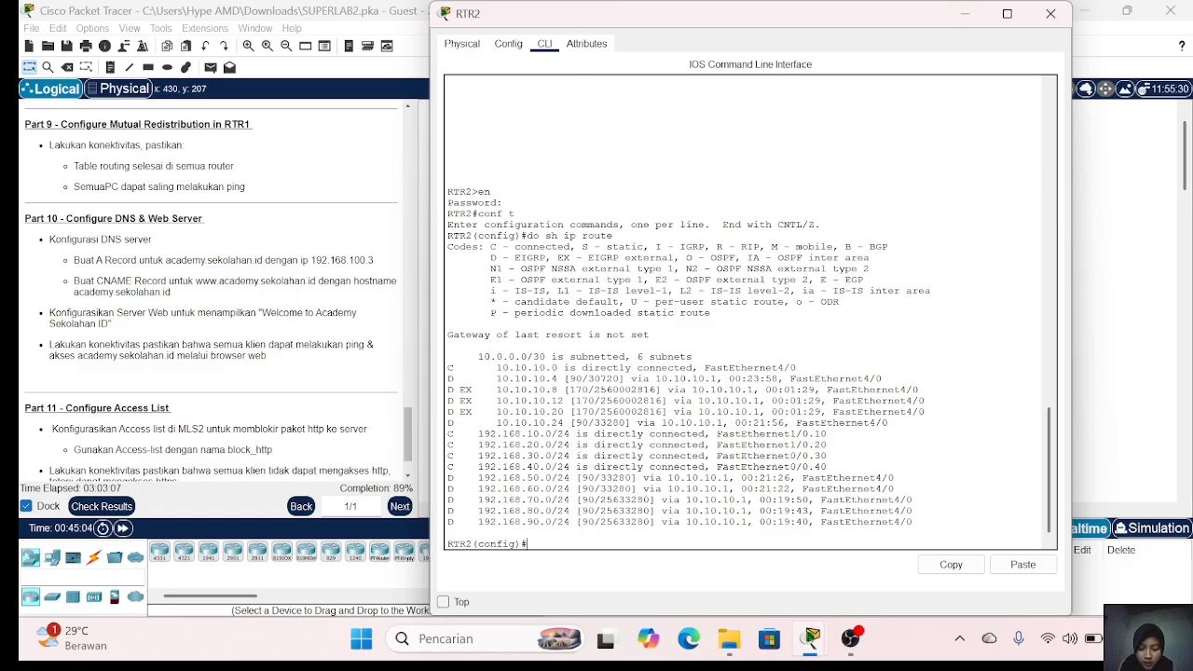
left_click(1051, 13)
scroll(368, 240, "down", 2)
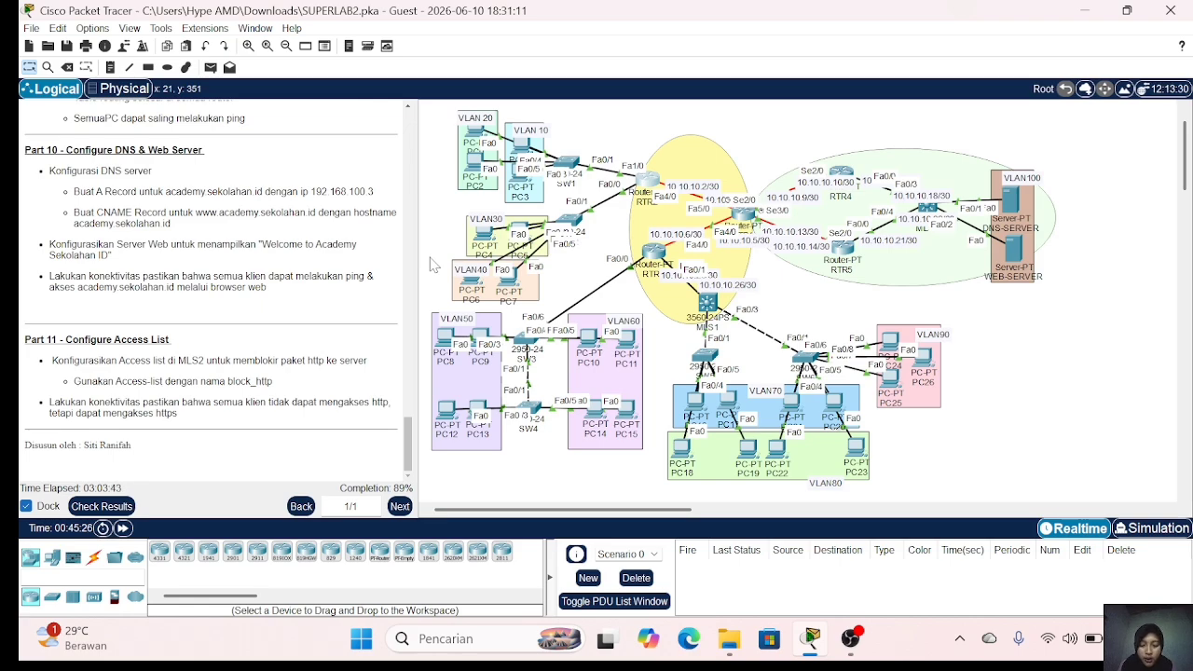
Step: Turn the DNS service on in DNS-SERVER's Services settings
left_click(1014, 201)
left_click(550, 42)
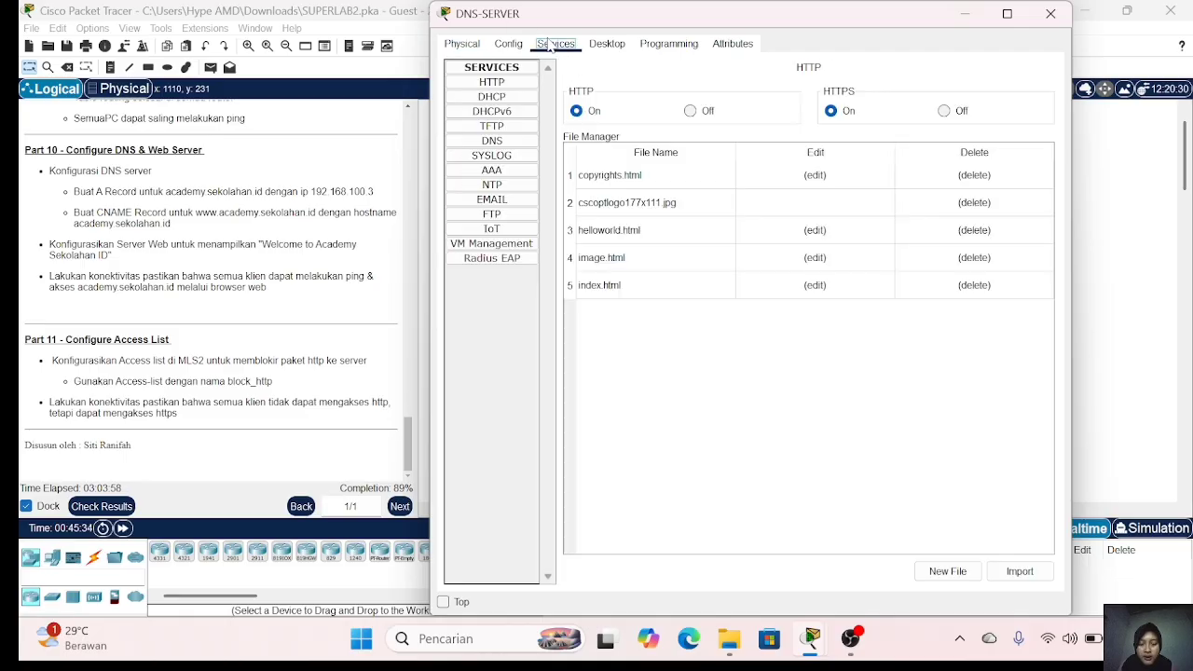
left_click(507, 142)
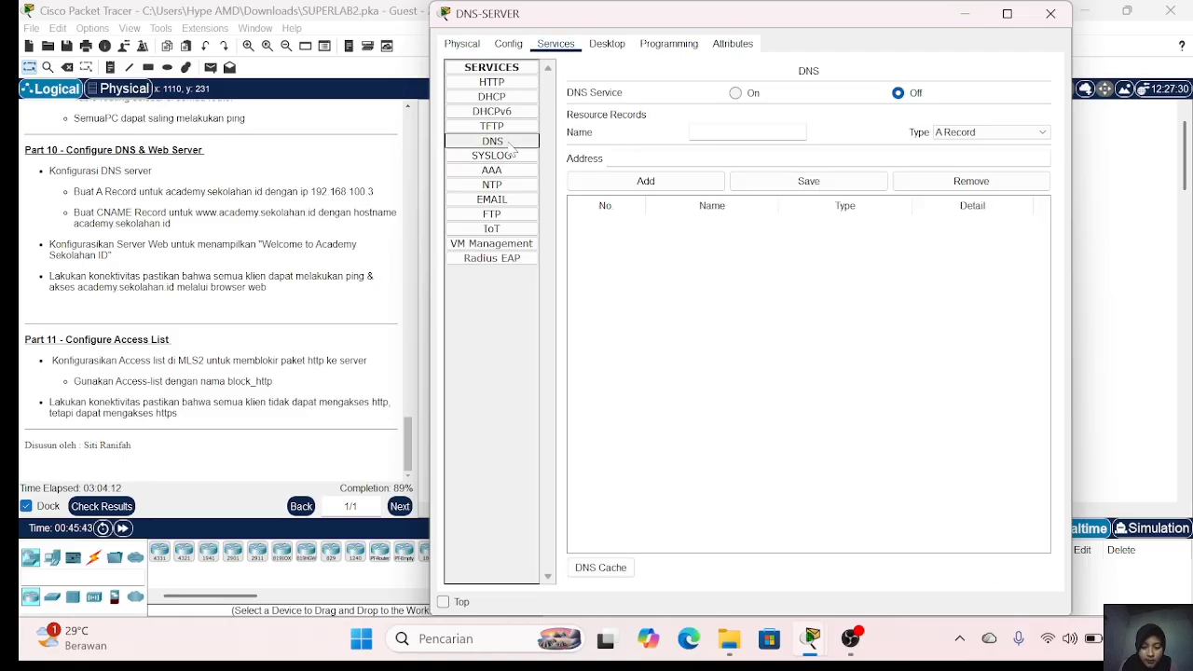
left_click(735, 94)
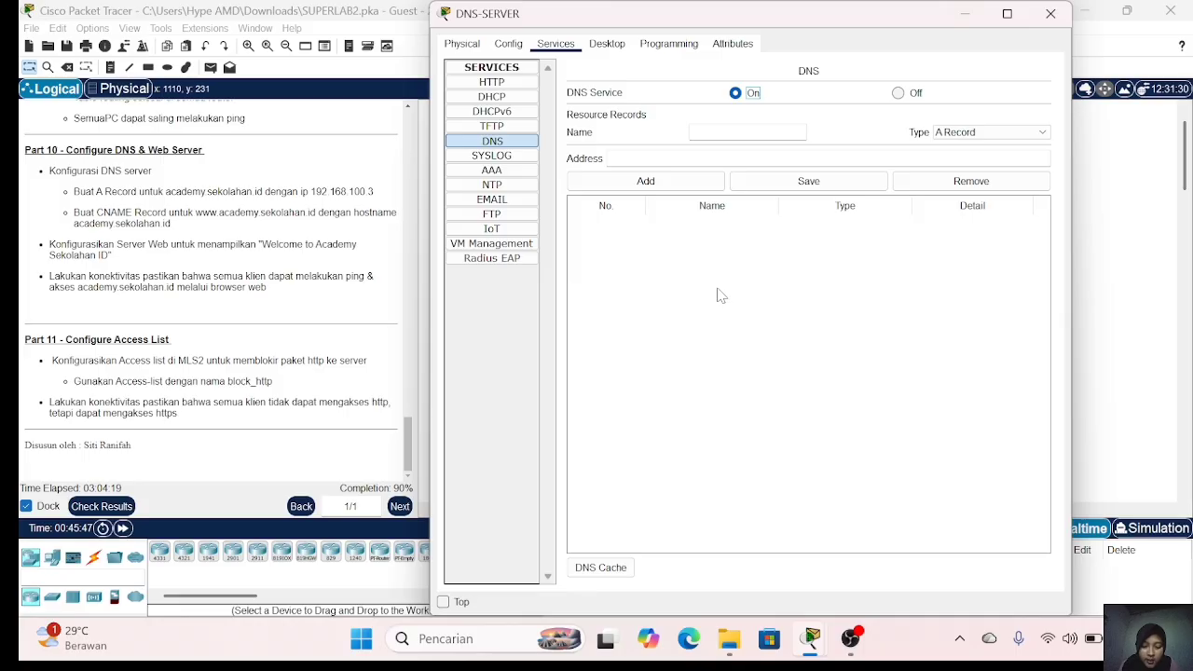
Step: Add an A record academy.sekolahan.com pointing to 192.168.100.3
left_click(710, 133)
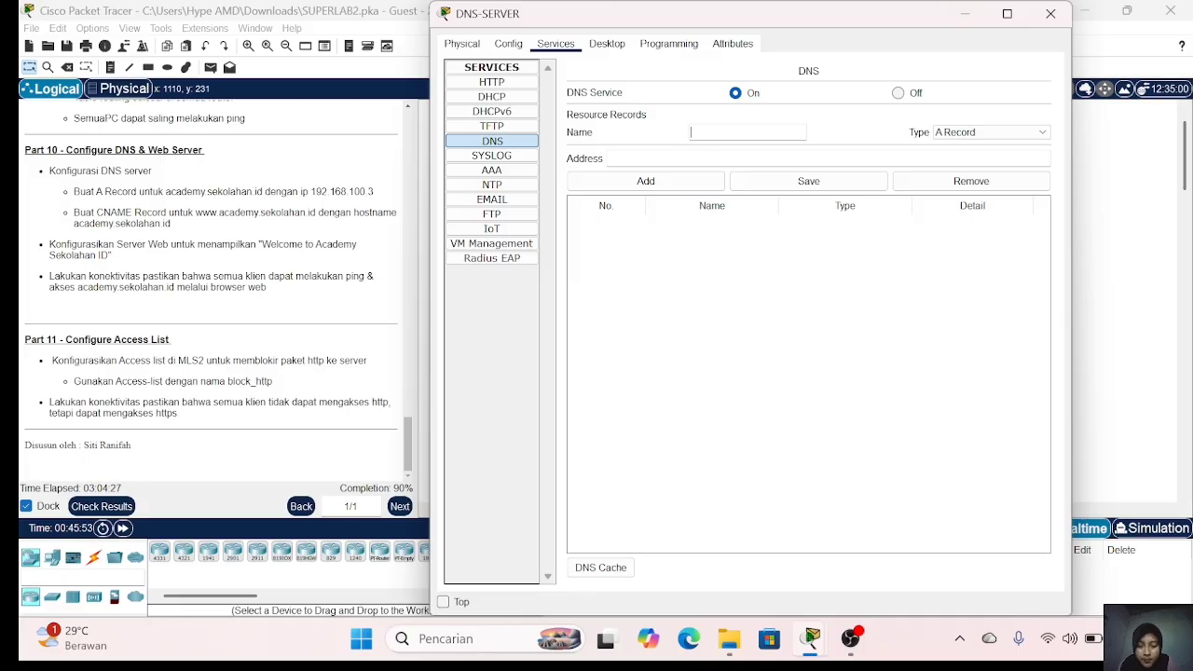
type("academy")
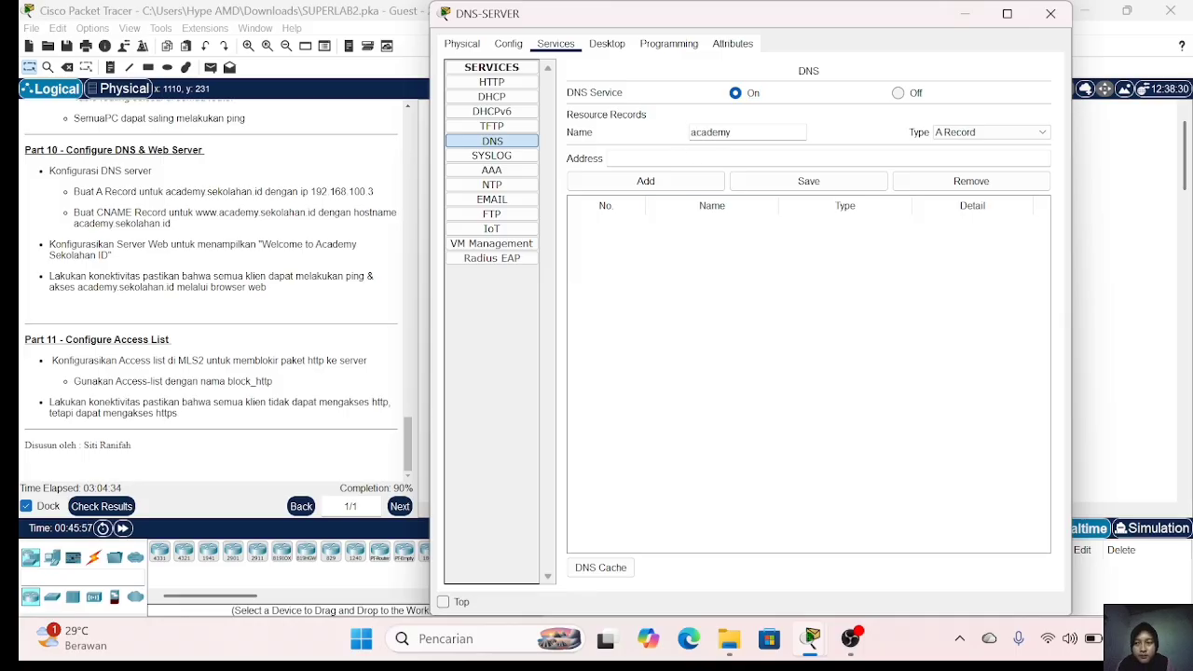
type(".sekolahan")
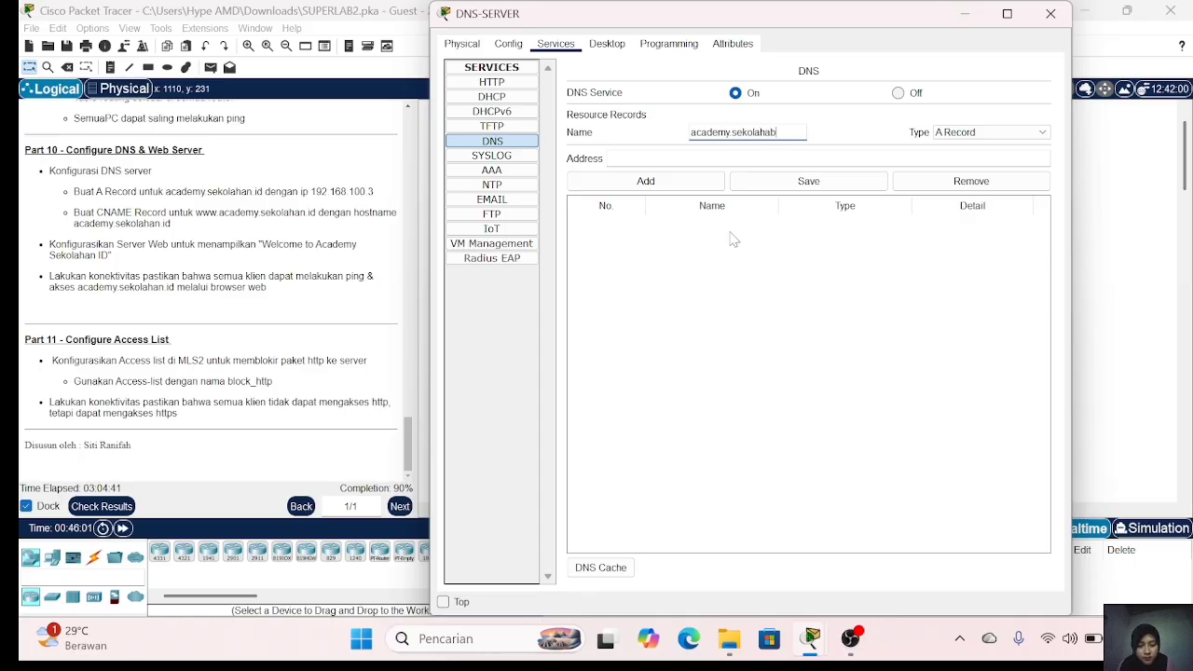
type(".id")
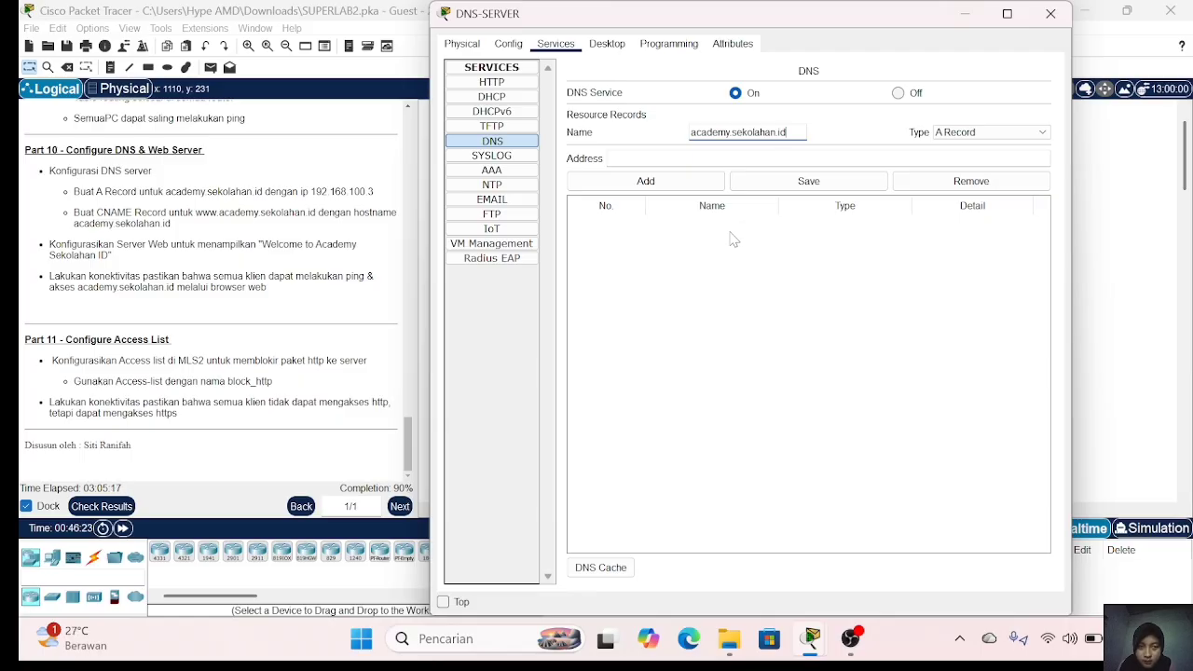
key("BackSpace")
key("BackSpace")
type("com")
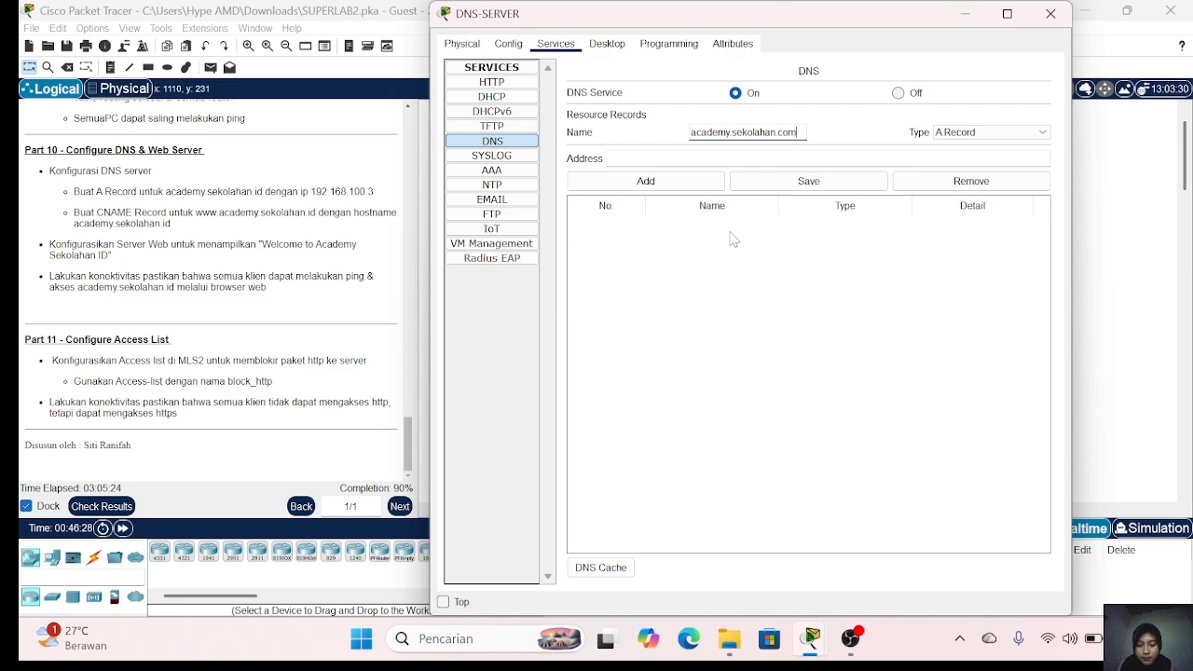
left_click(609, 158)
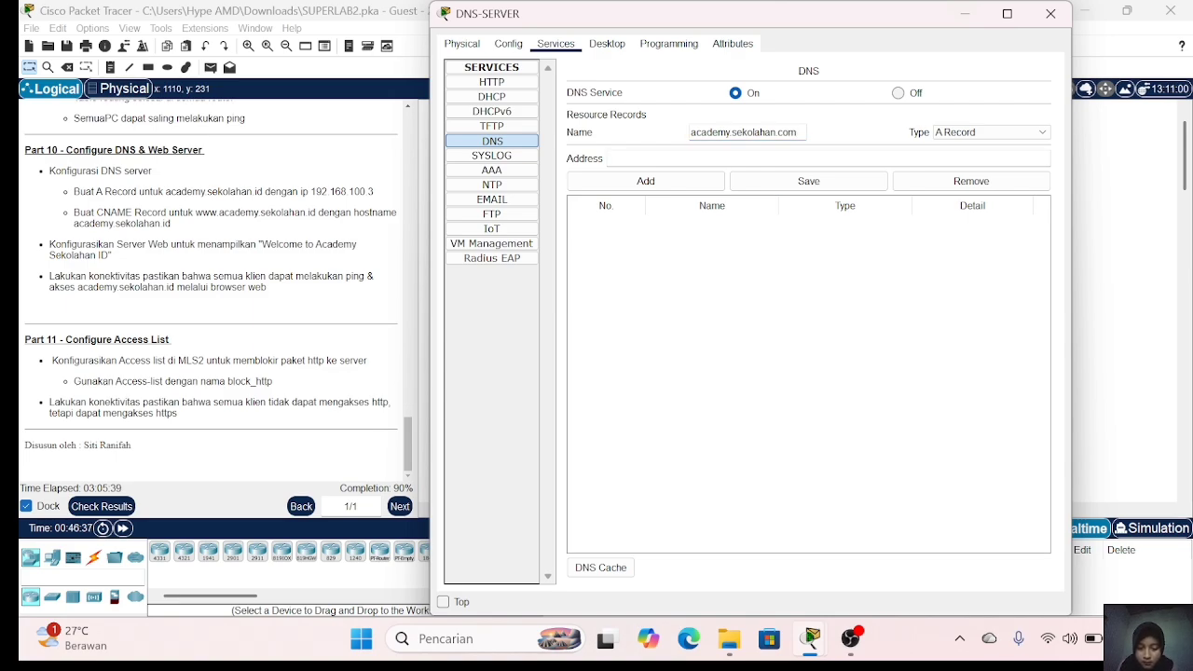
type("192.168.100.3")
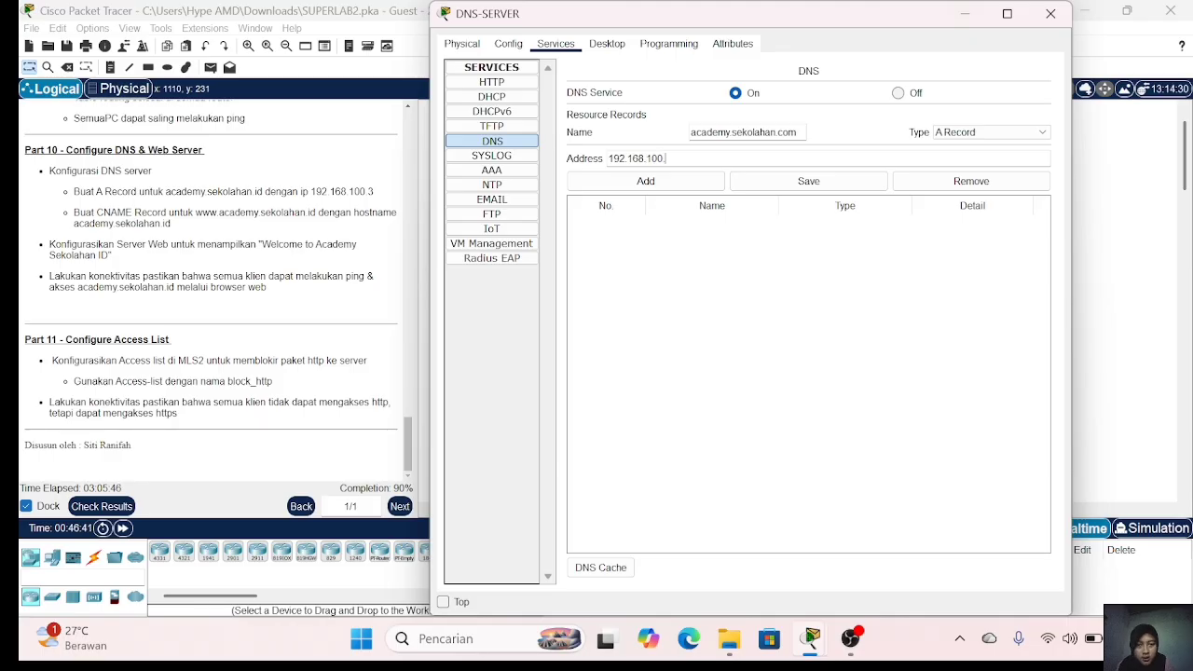
left_click(663, 187)
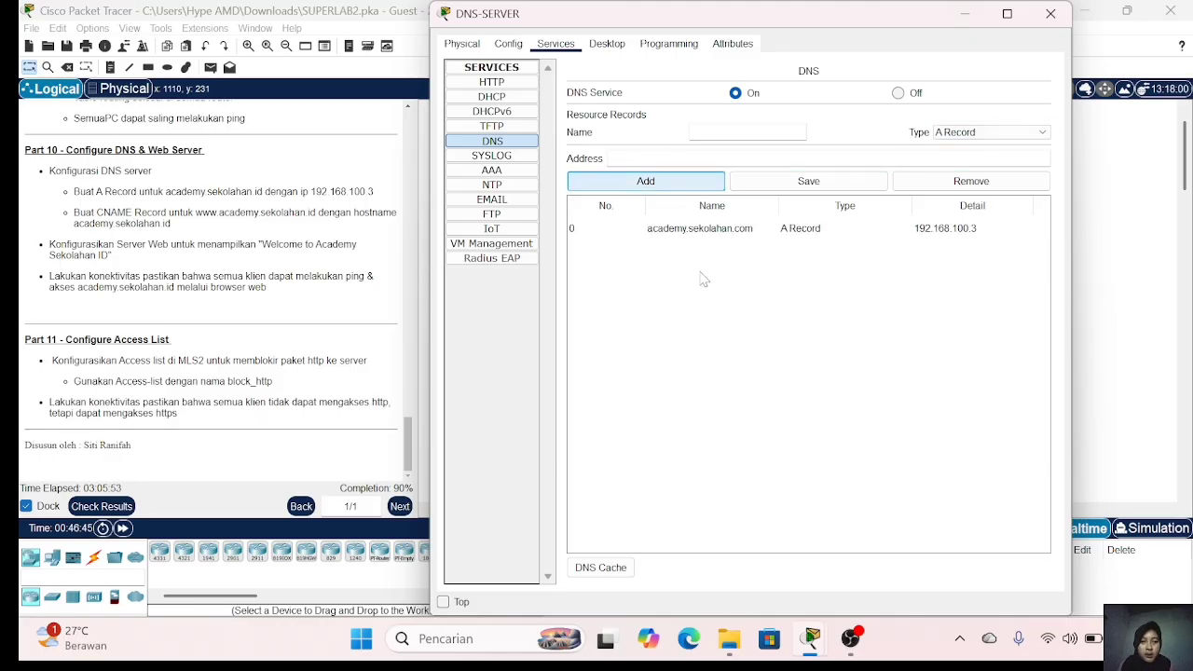
left_click(746, 132)
type("www.com")
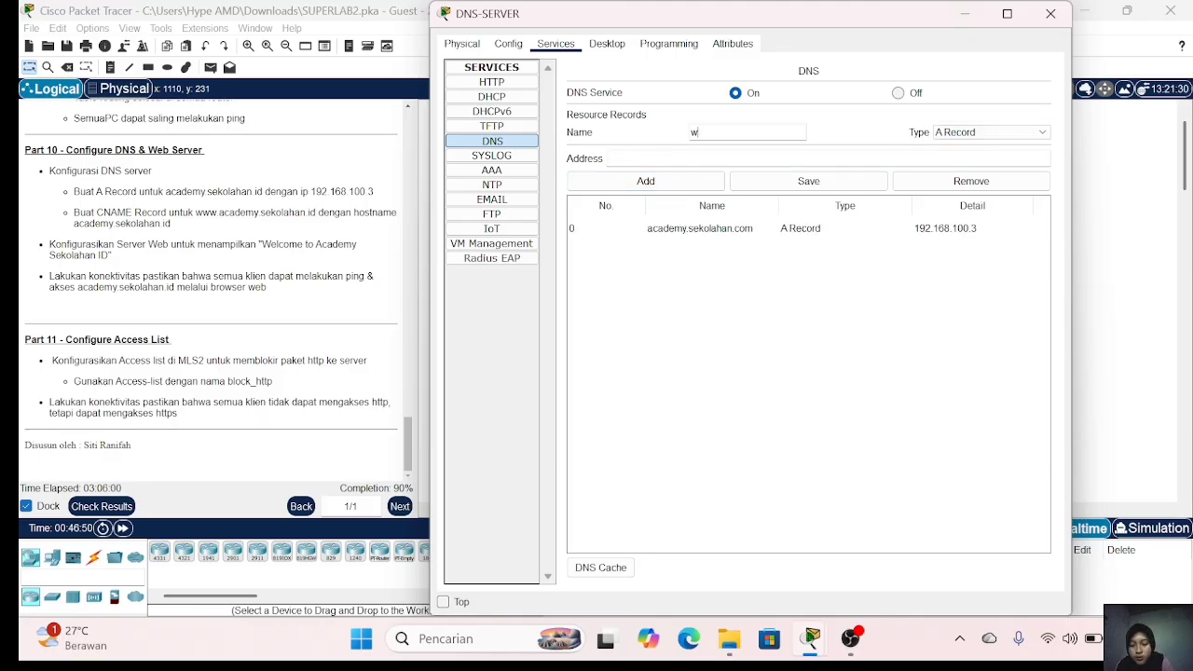
key("BackSpace")
key("BackSpace")
key("BackSpace")
type("academy")
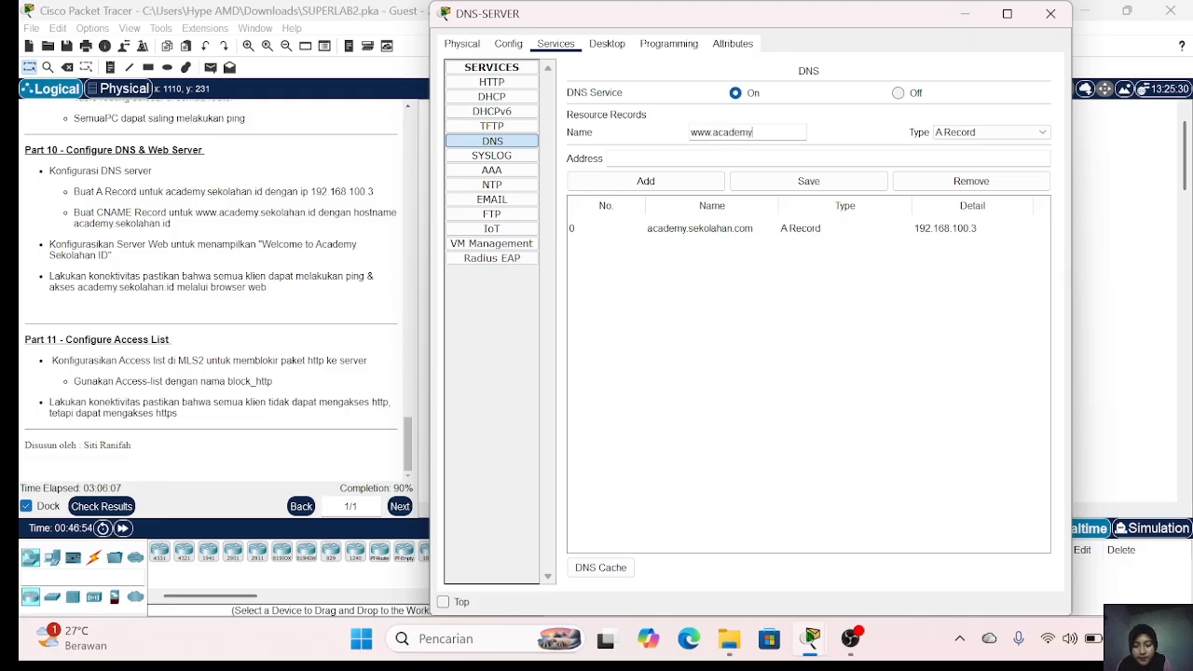
type(".sekolahan.com")
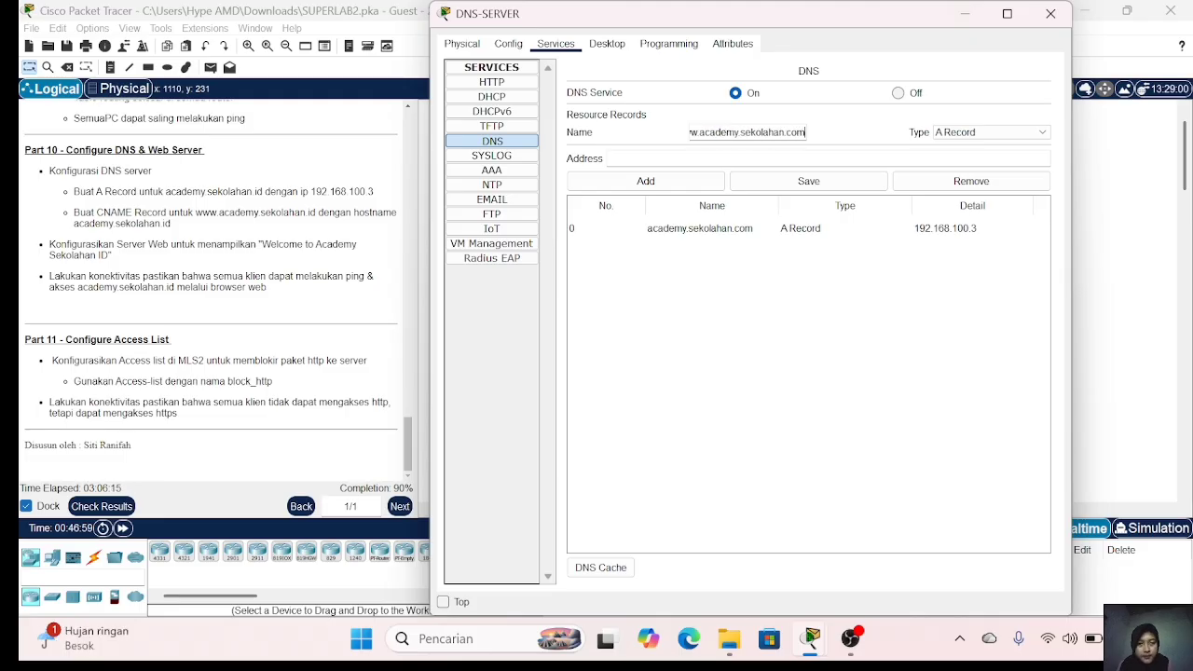
left_click(610, 158)
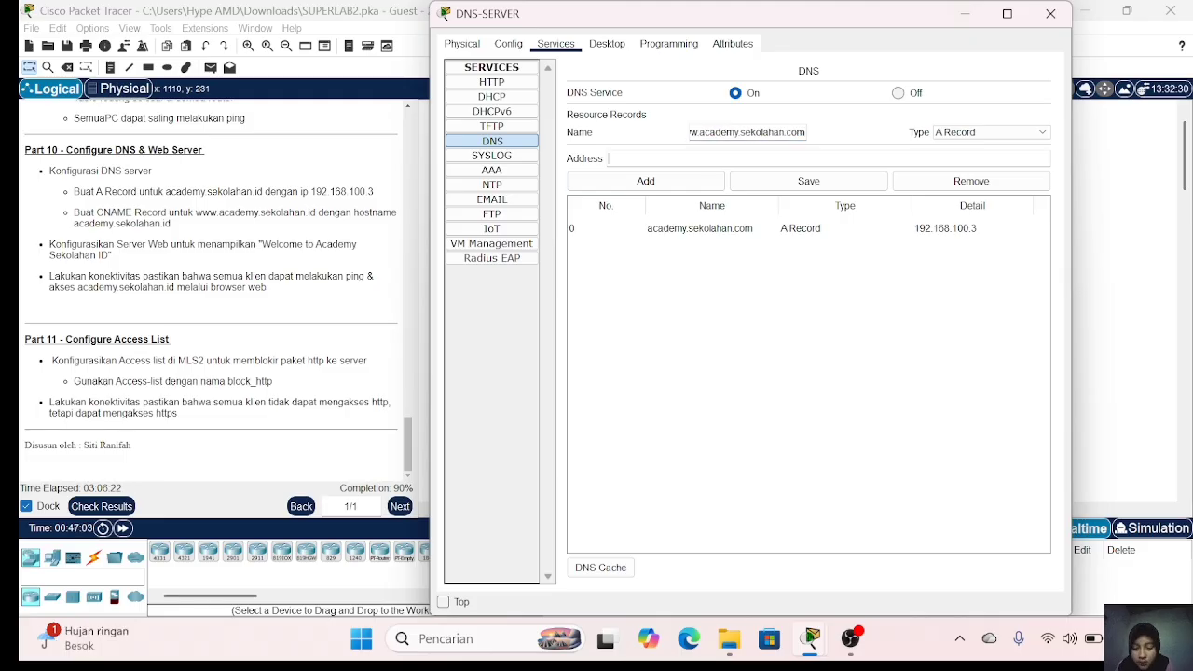
type("academy.sekolahan.")
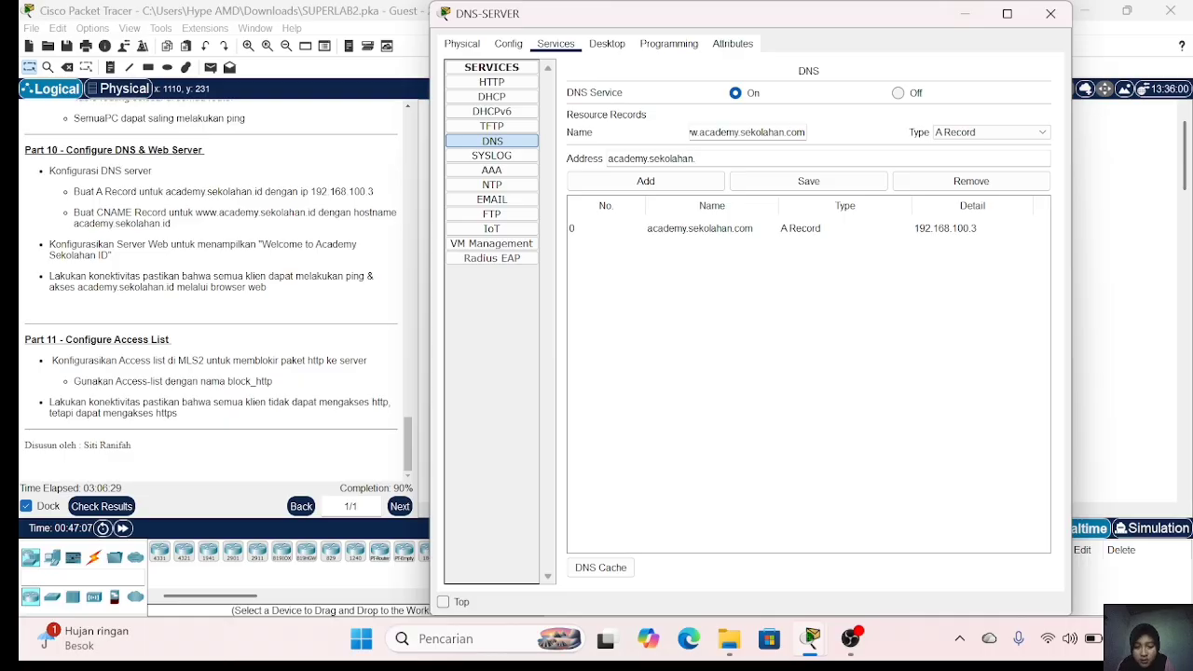
type("id")
key("BackSpace")
type("com")
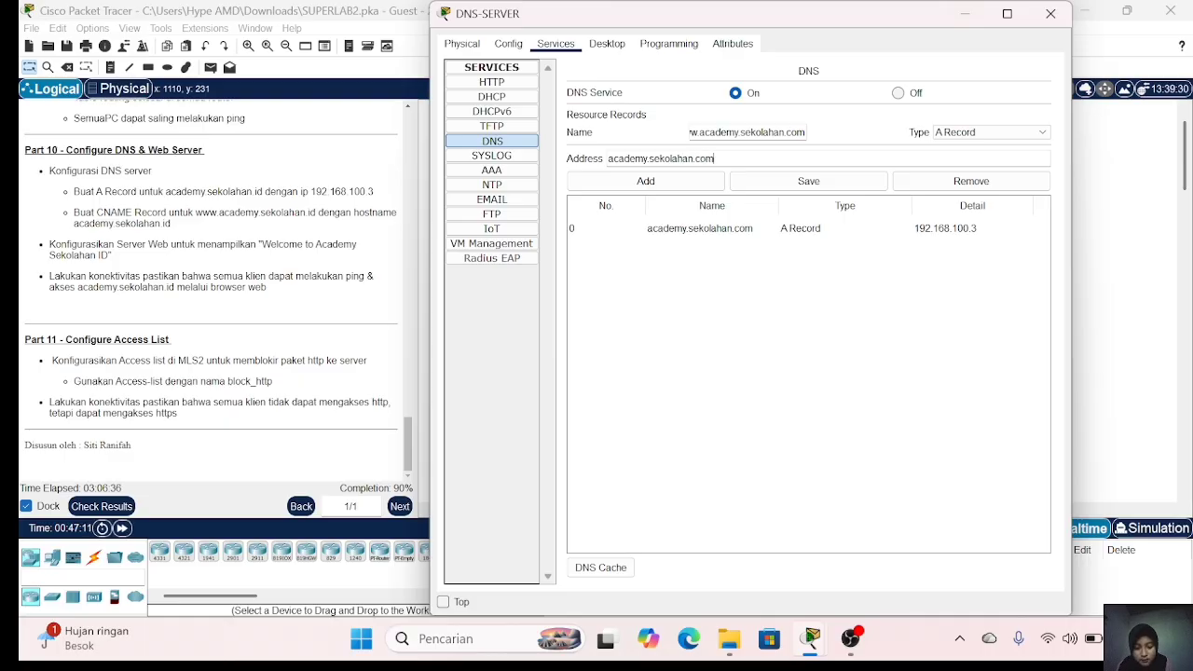
left_click(663, 186)
left_click(671, 259)
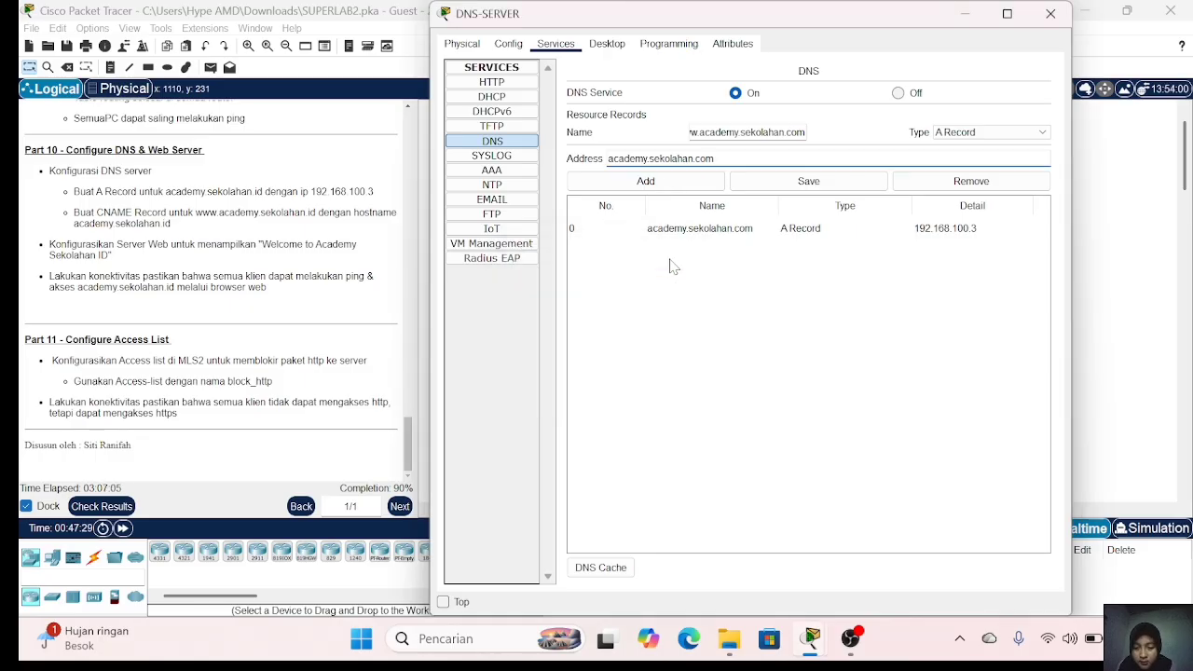
left_click(988, 131)
left_click(969, 166)
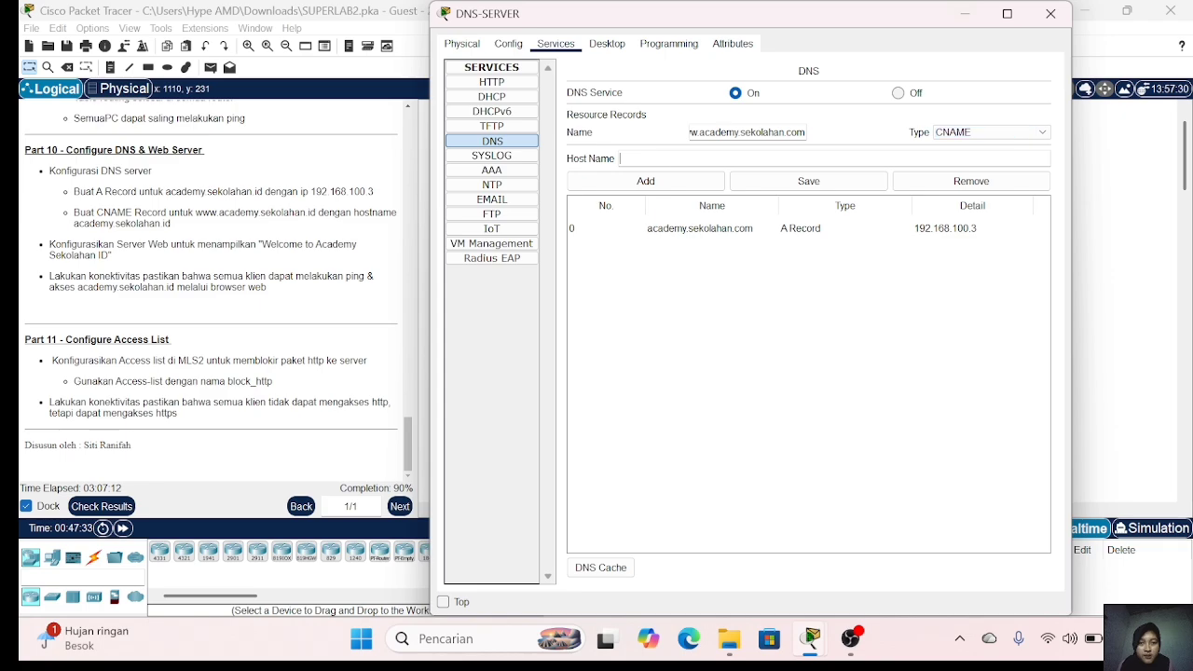
type("academy.sek")
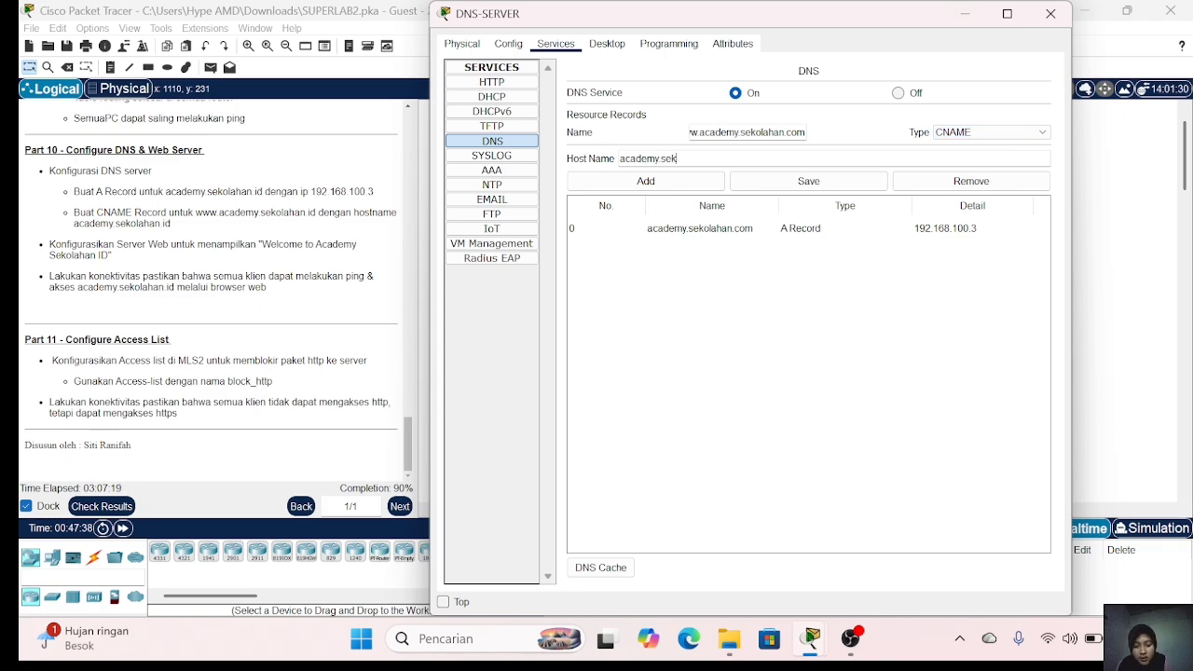
type("olahan.com")
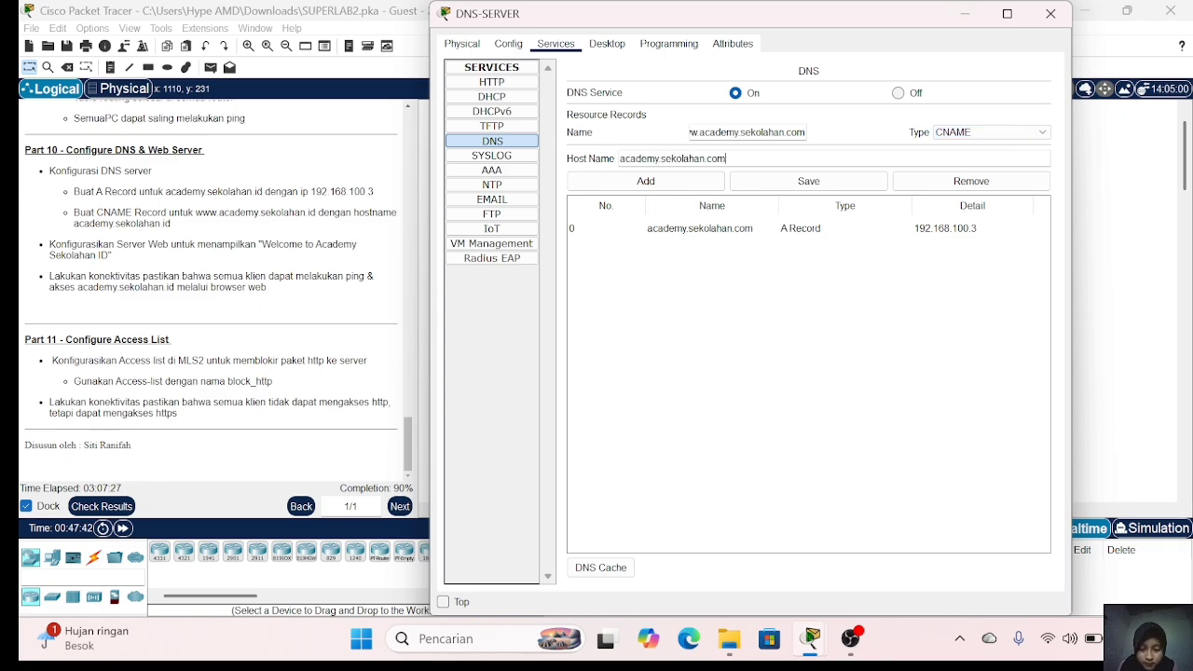
double_click(701, 184)
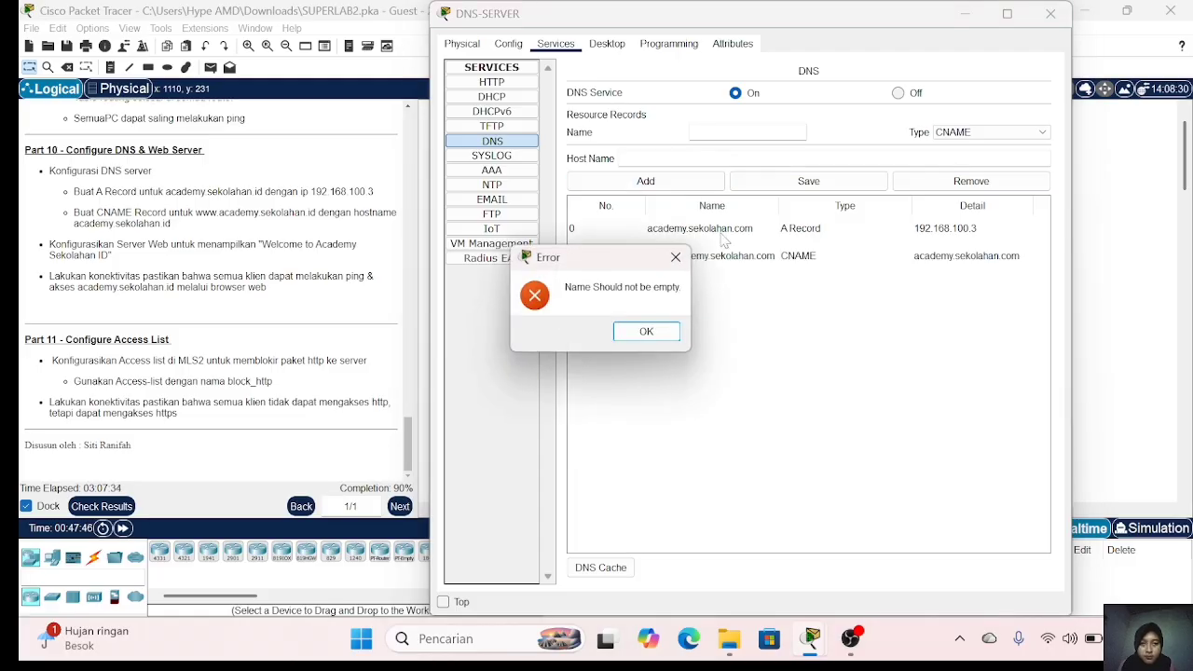
key("Return")
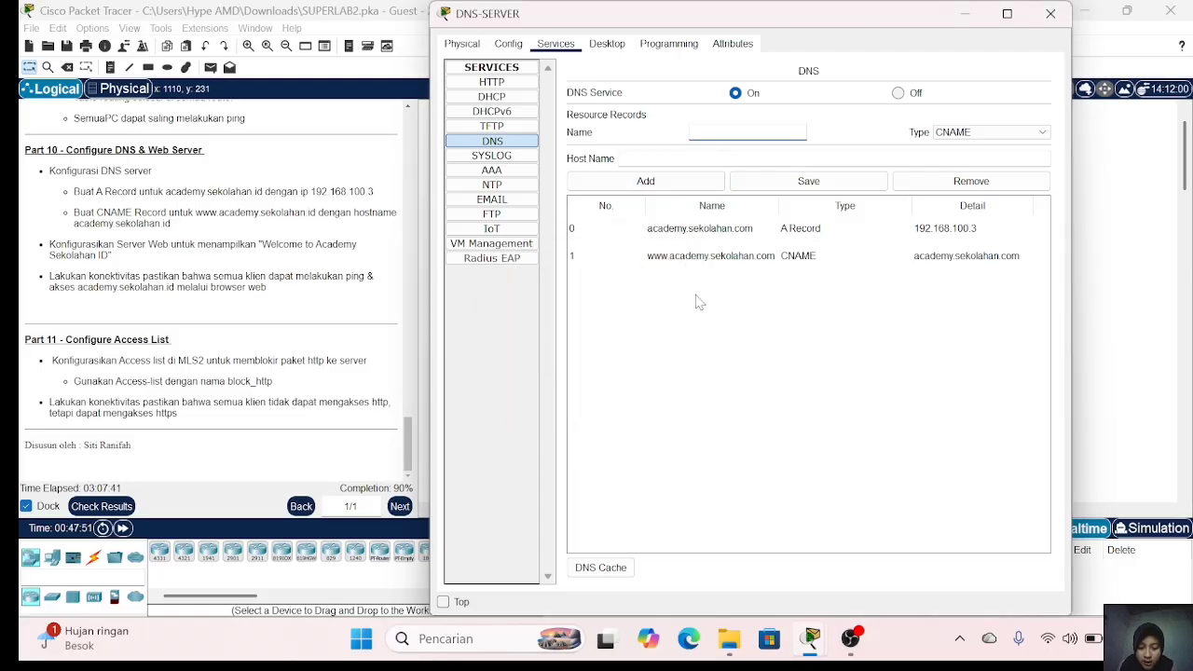
left_click(607, 44)
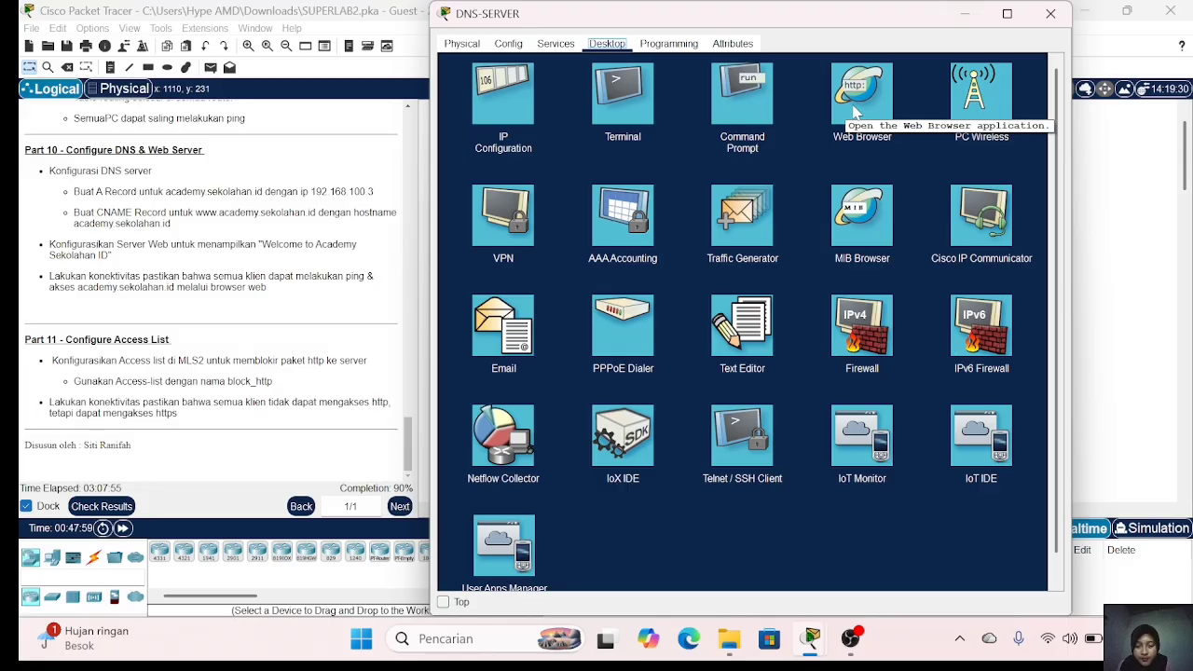
left_click(557, 45)
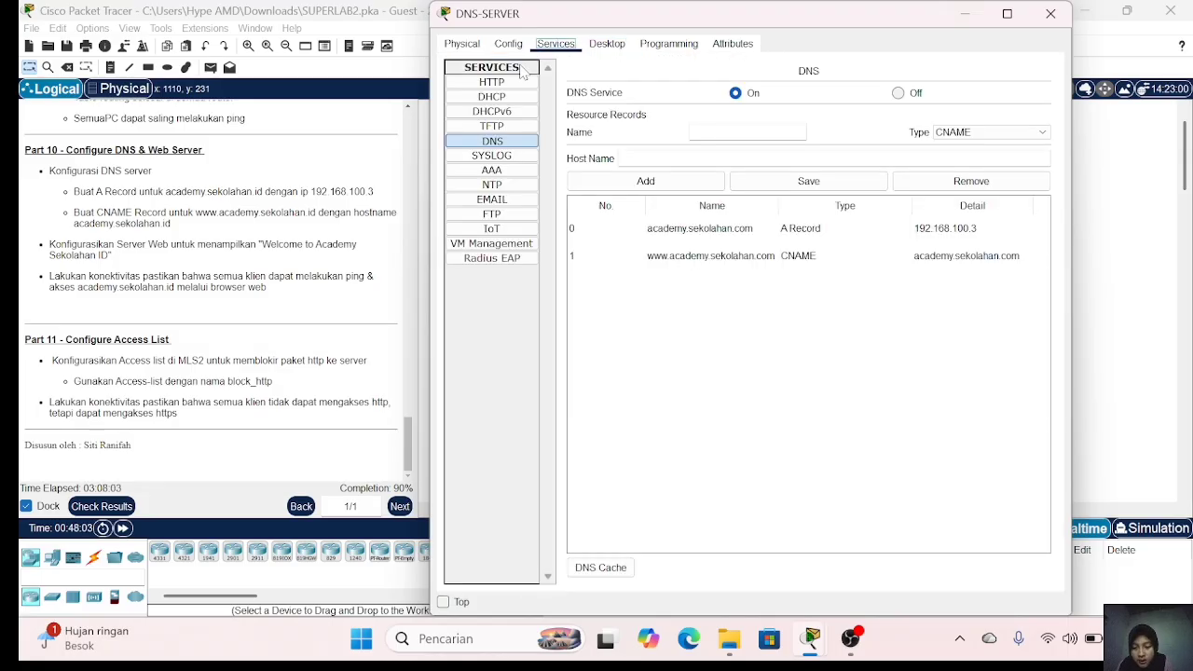
Step: Edit index.html's welcome line to read 'Welcome to Academy Sekolahan ID'
left_click(484, 83)
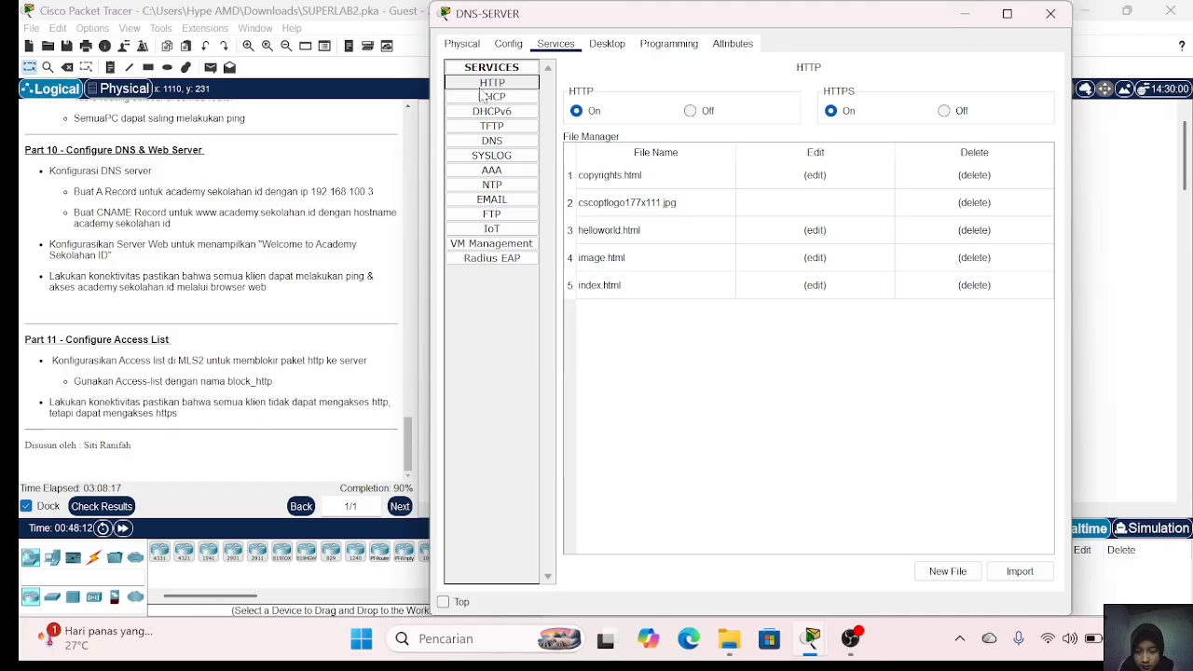
left_click(815, 287)
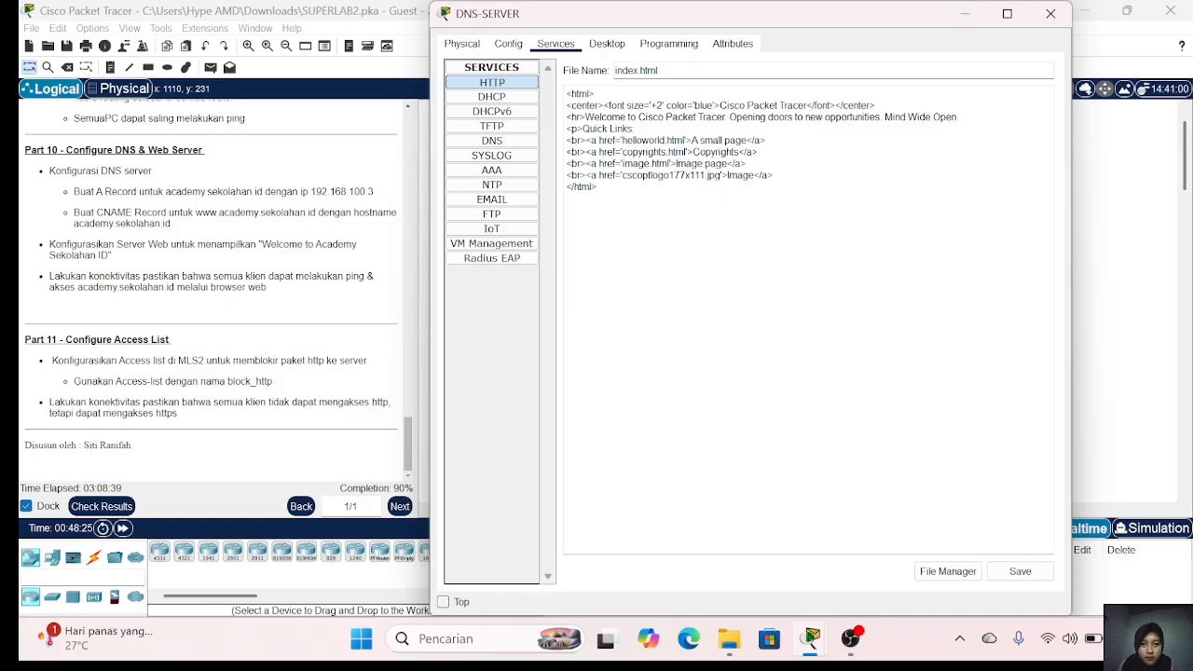
key("BackSpace")
key("BackSpace")
key("BackSpace")
key("BackSpace")
key("BackSpace")
key("BackSpace")
key("BackSpace")
key("BackSpace")
key("BackSpace")
key("BackSpace")
key("BackSpace")
key("BackSpace")
key("BackSpace")
key("BackSpace")
key("BackSpace")
key("BackSpace")
key("BackSpace")
key("BackSpace")
key("BackSpace")
type("a")
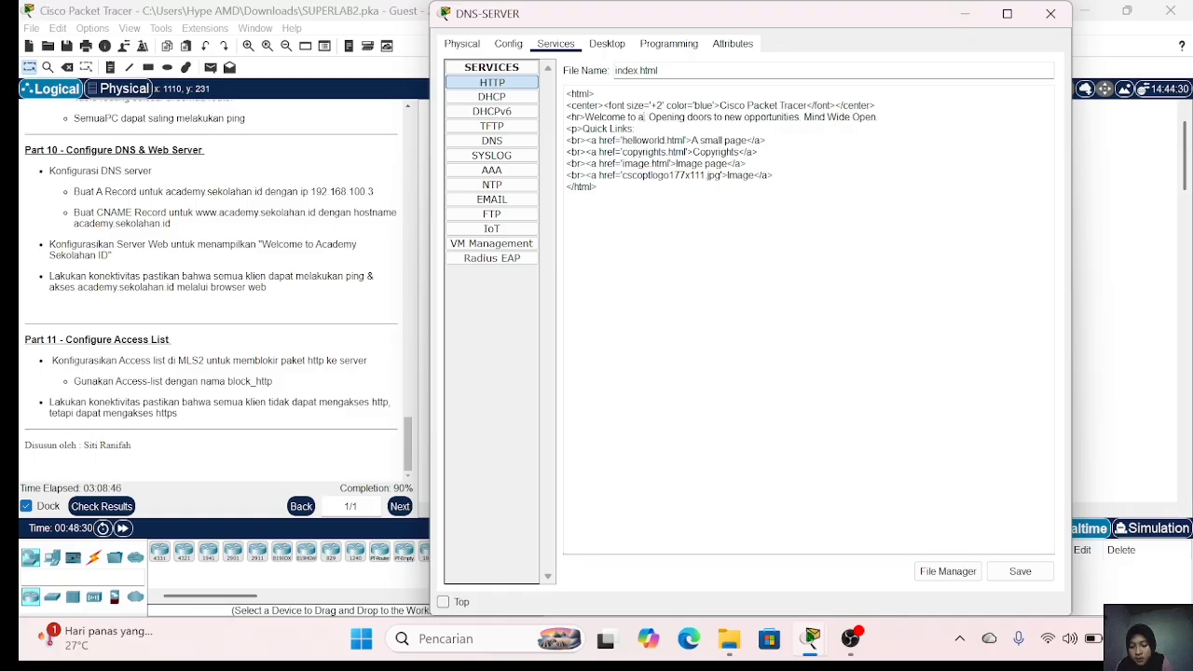
type("cademy.se")
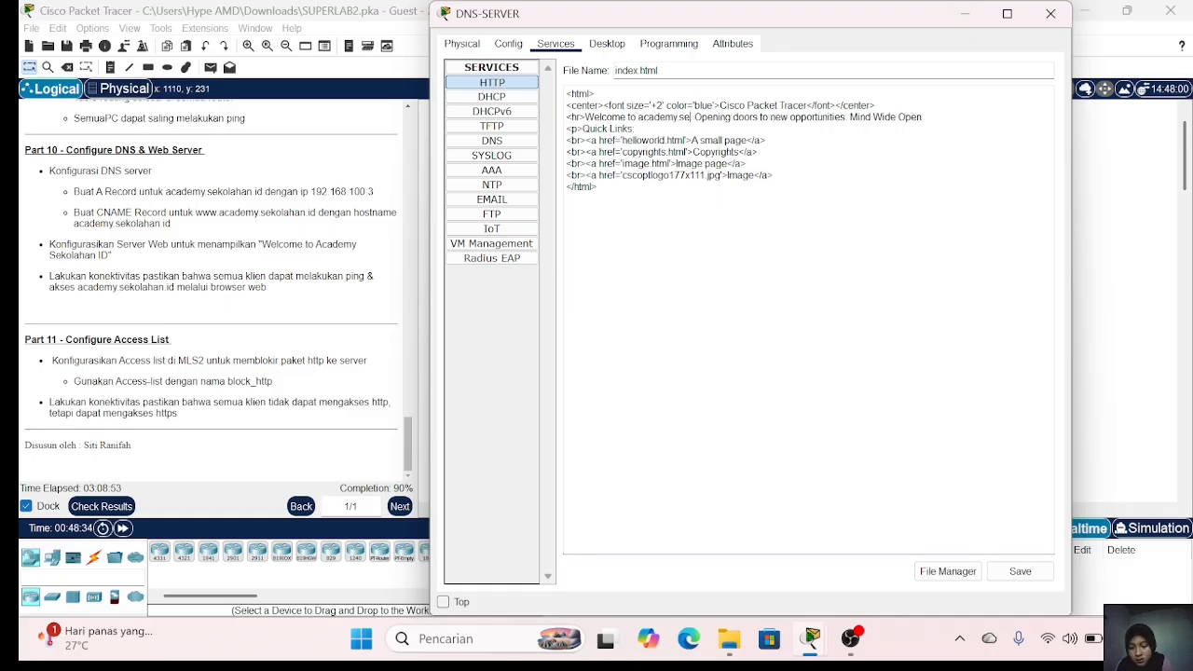
type("kolahan.com")
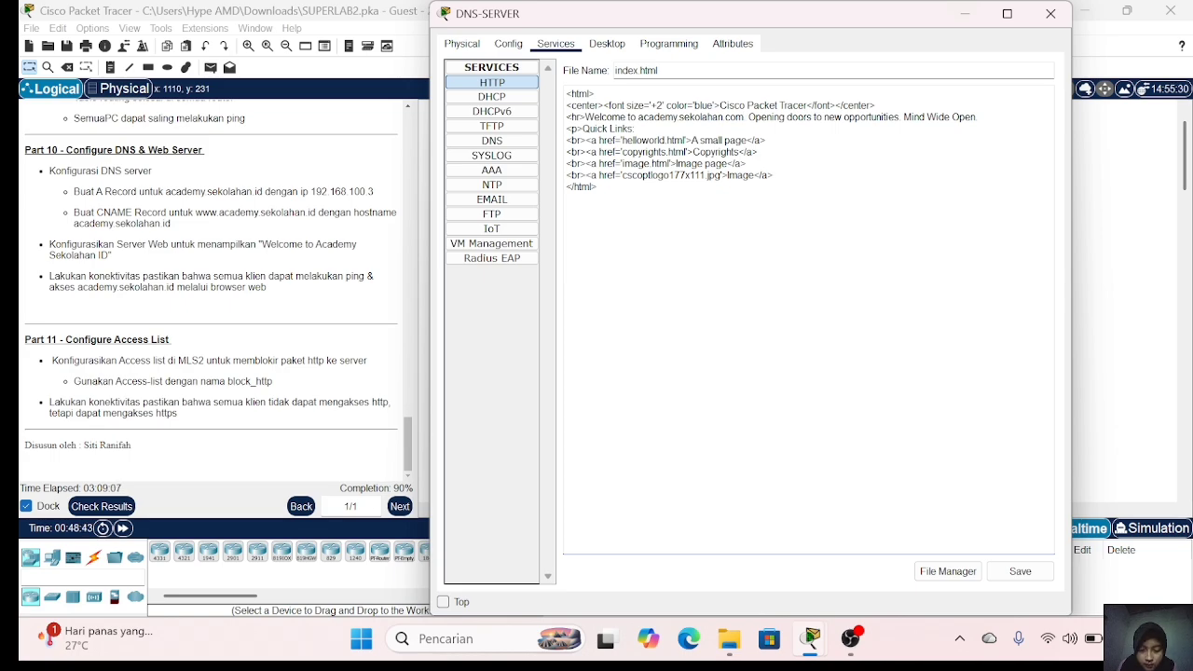
key("BackSpace")
type("A")
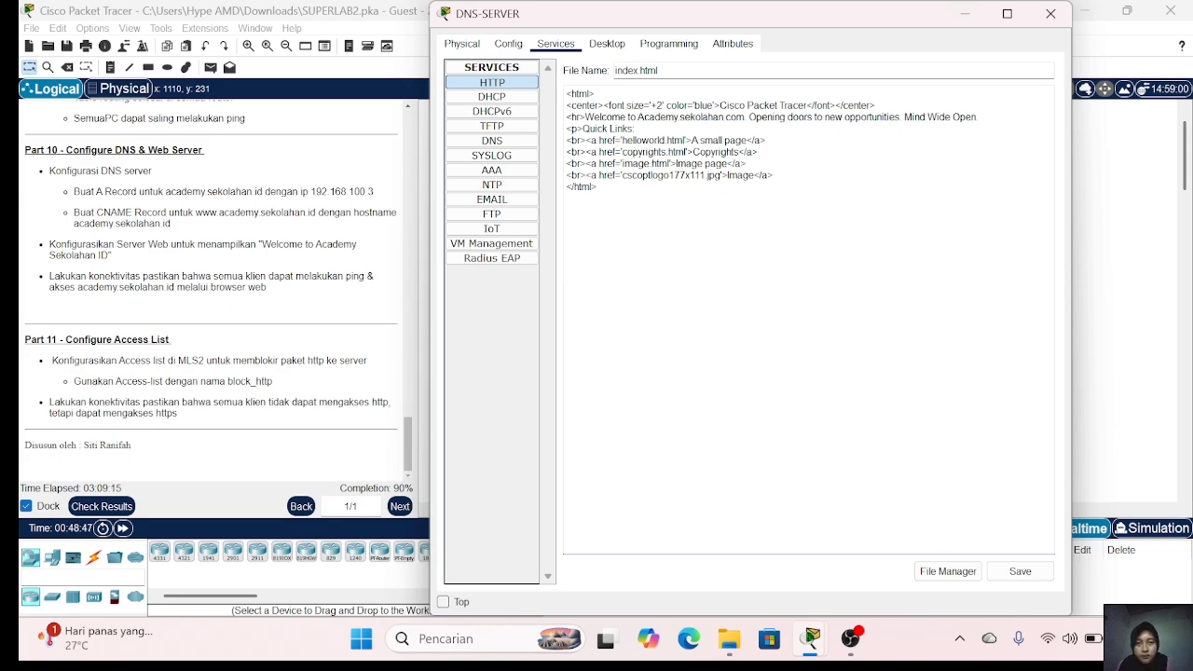
key("BackSpace")
type("S")
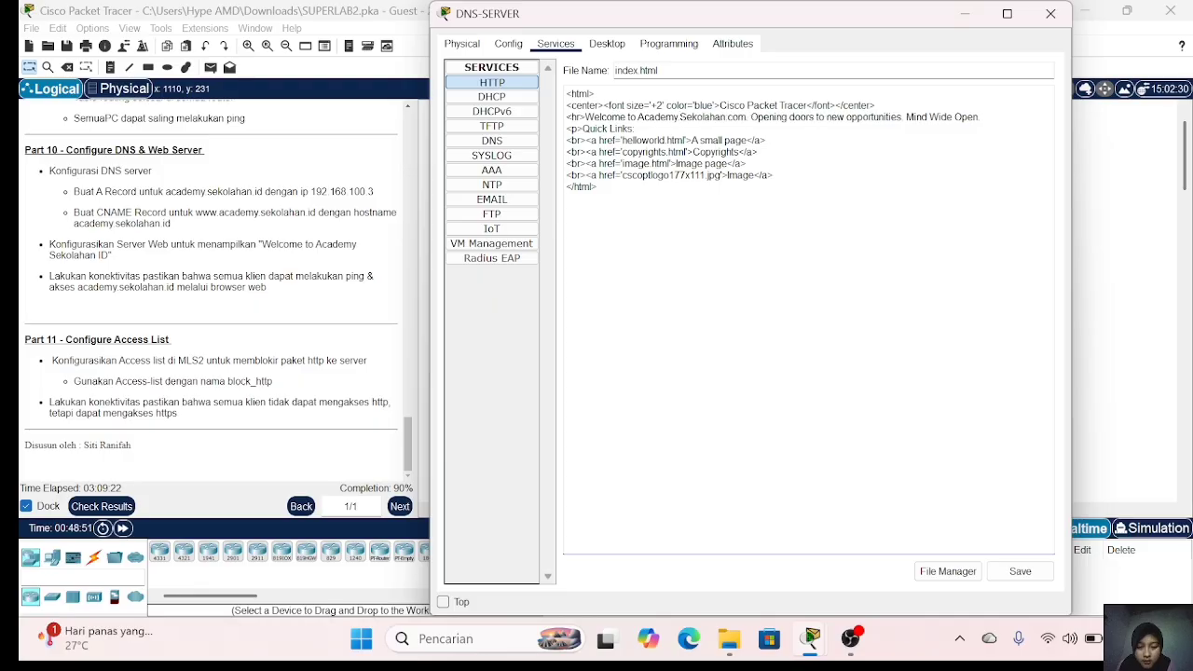
key("BackSpace")
key("BackSpace")
key("BackSpace")
type("ID")
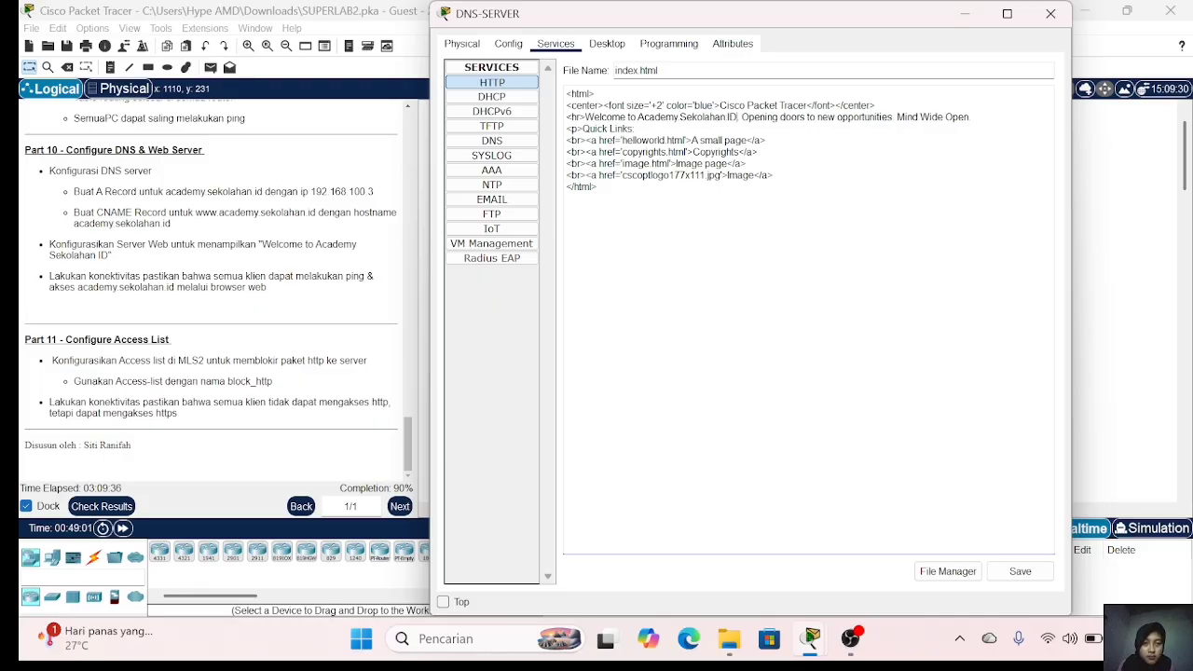
Step: Change the page heading to 'Academy Sekolahan ID', save over index.html, and close
left_click(807, 106)
key("BackSpace")
key("BackSpace")
key("BackSpace")
key("BackSpace")
key("BackSpace")
key("BackSpace")
key("BackSpace")
key("BackSpace")
key("BackSpace")
key("BackSpace")
key("BackSpace")
key("BackSpace")
key("BackSpace")
key("BackSpace")
key("BackSpace")
key("BackSpace")
key("BackSpace")
key("BackSpace")
key("BackSpace")
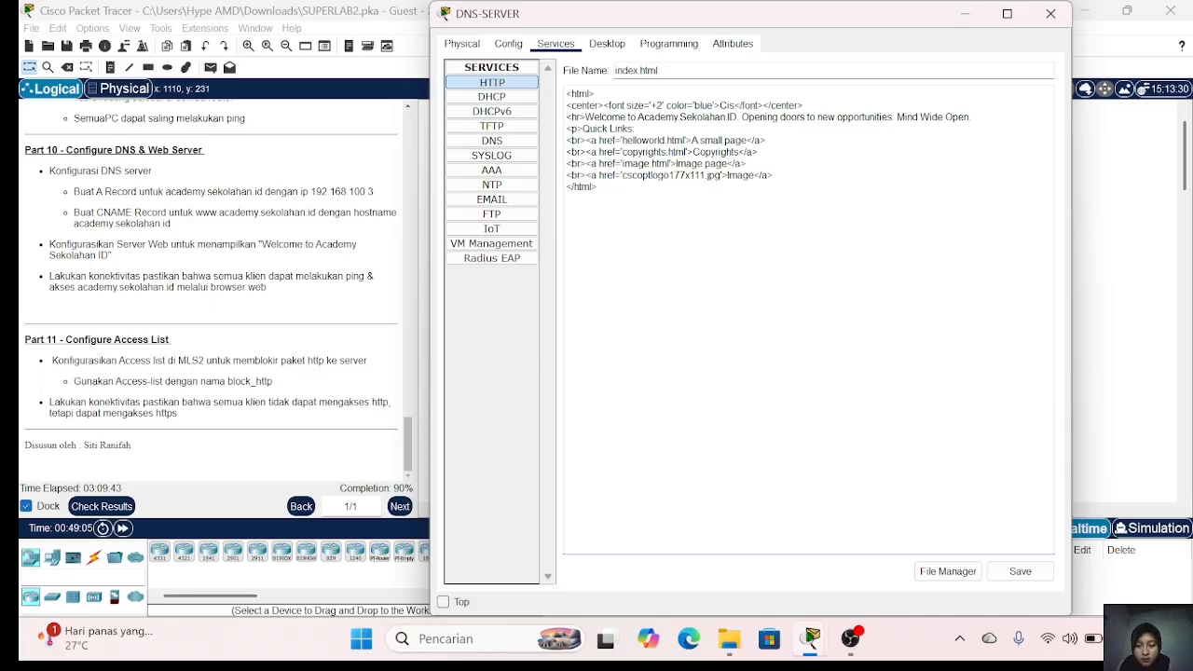
type("Academy")
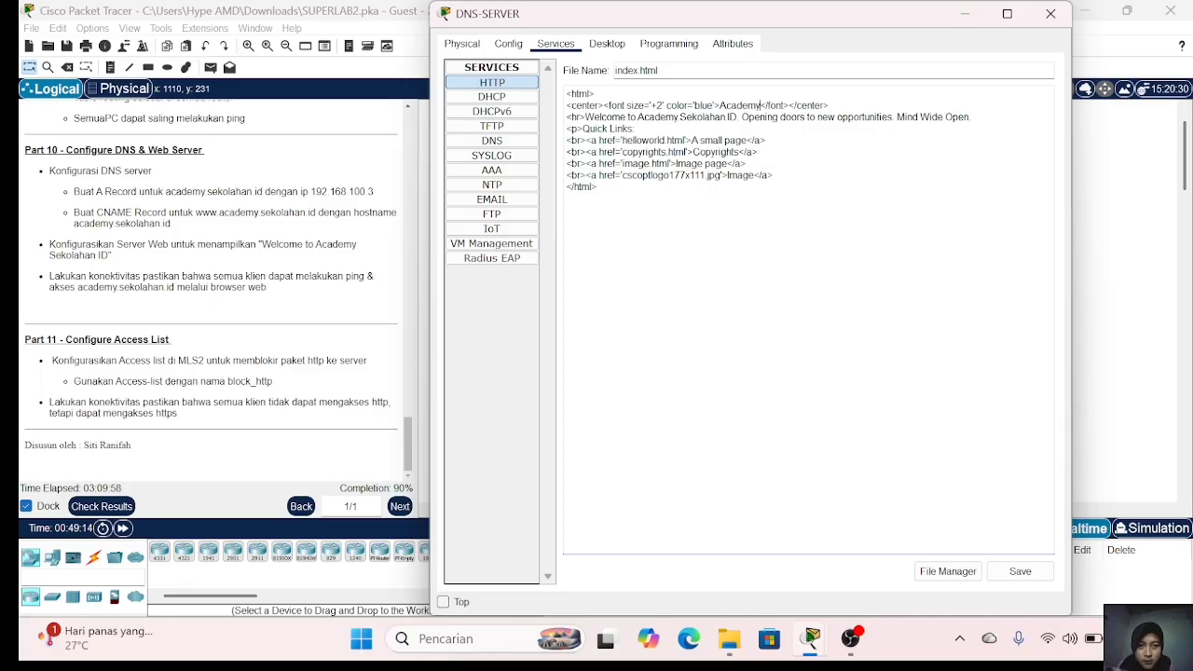
type(" Sekolahan ID")
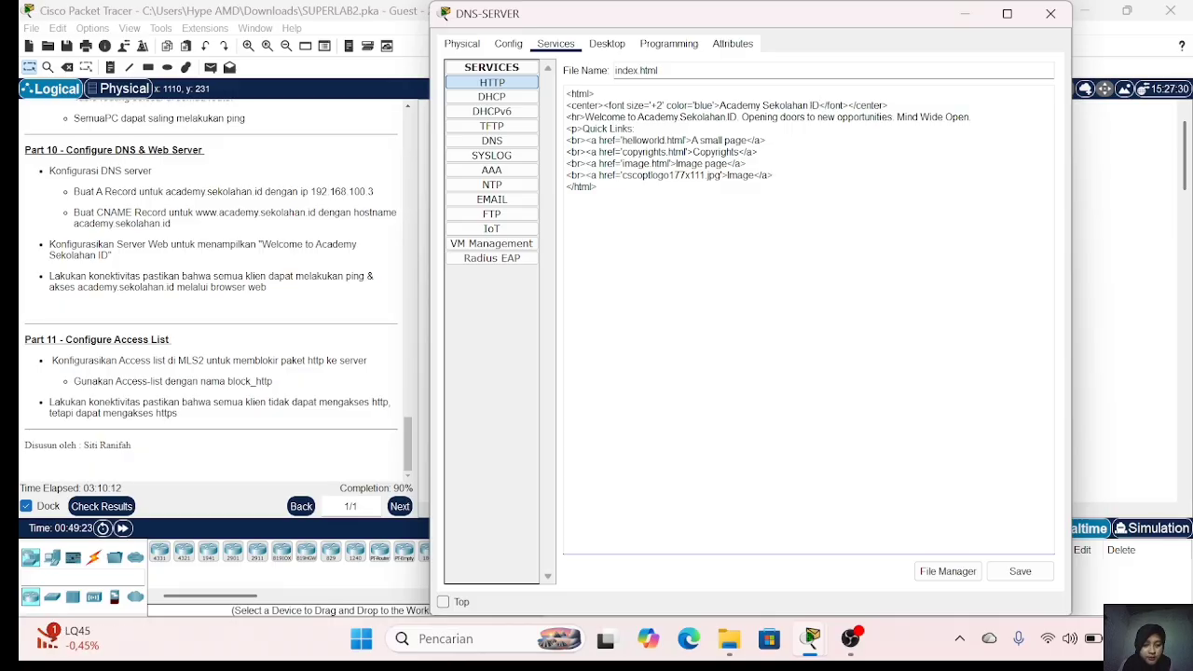
left_click(1020, 571)
left_click(772, 344)
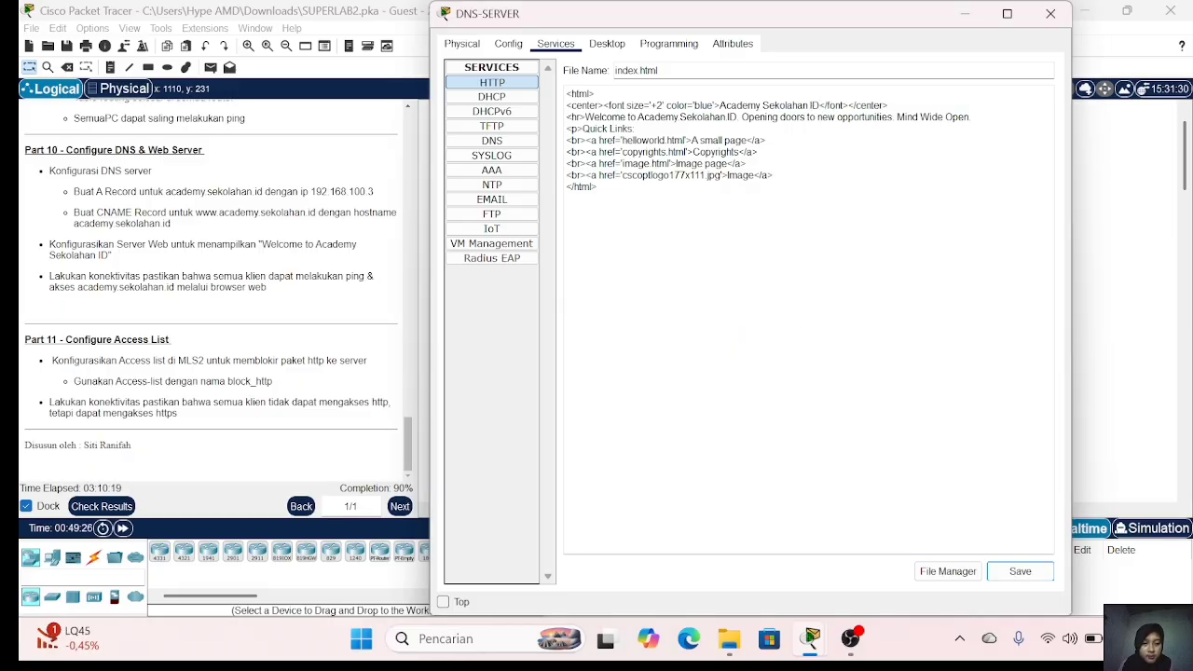
left_click(1050, 13)
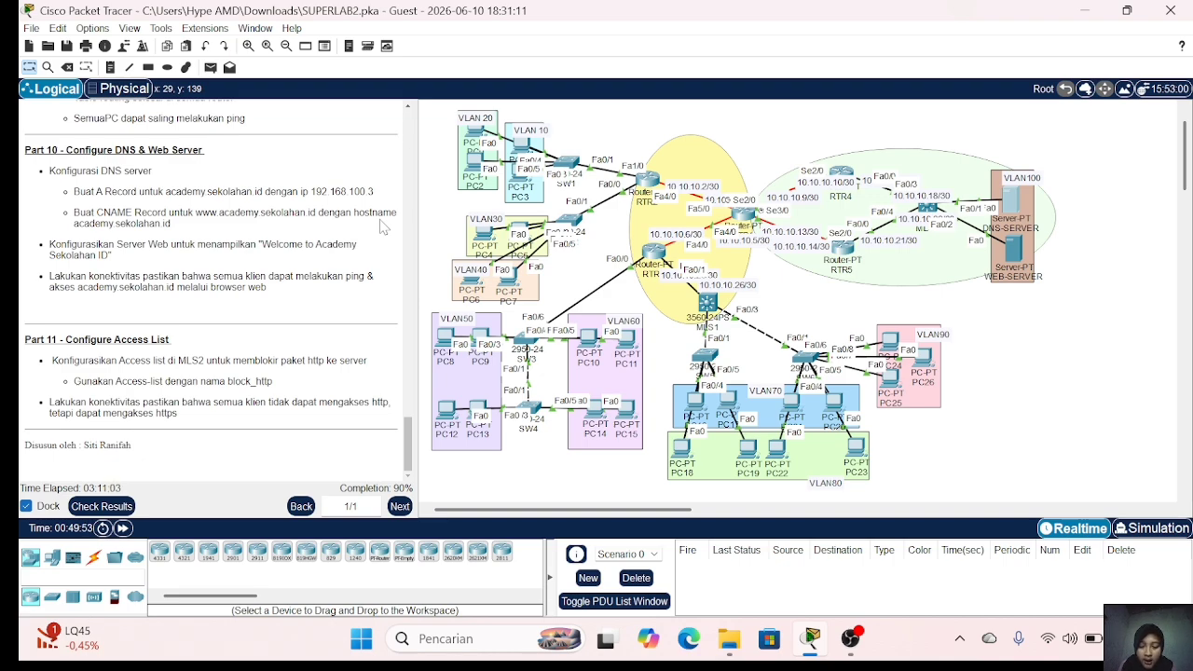
Step: In MLS2's CLI, create the extended access list block_http
left_click(928, 208)
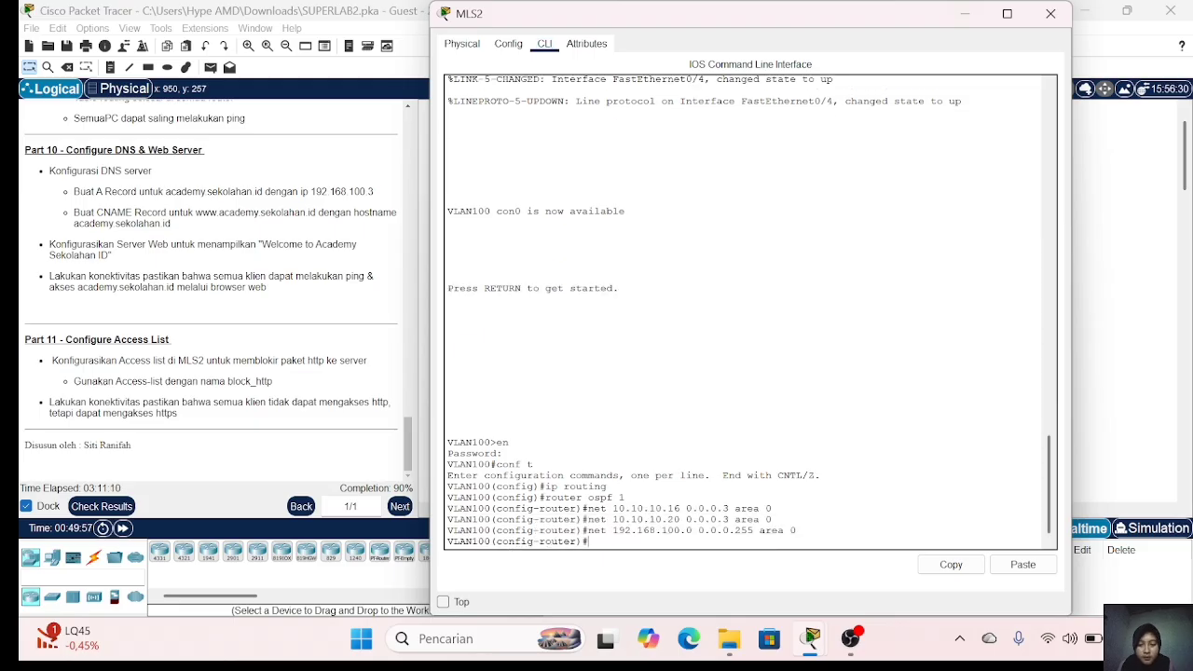
type("ex")
key("Return")
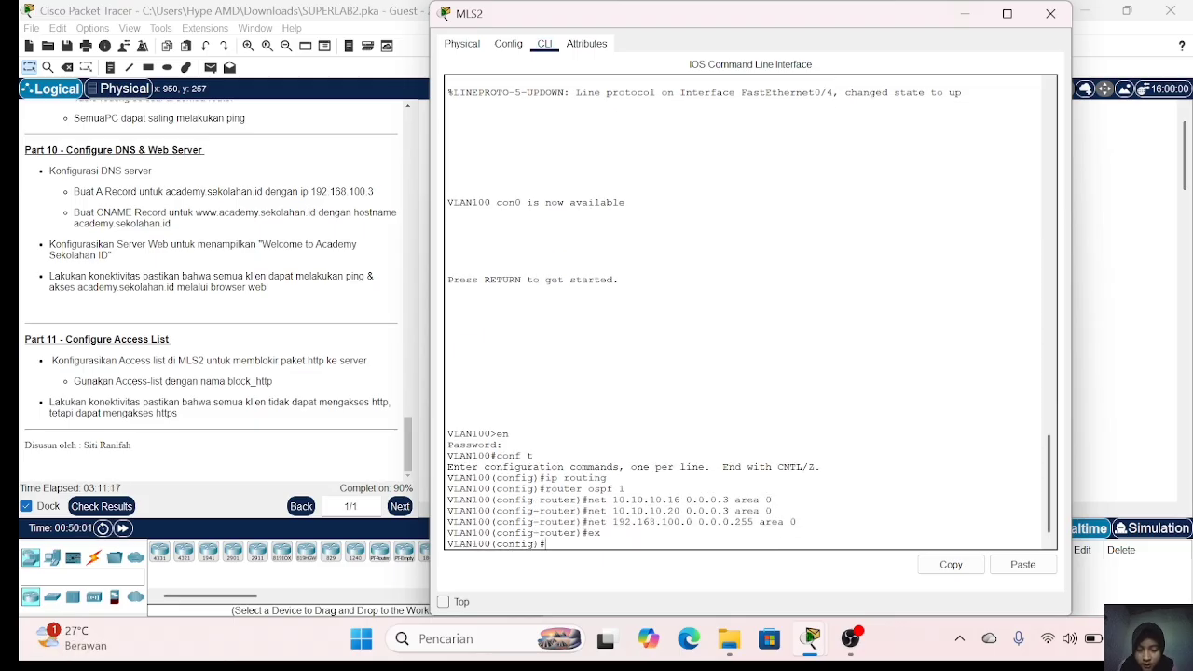
type("ip access-list")
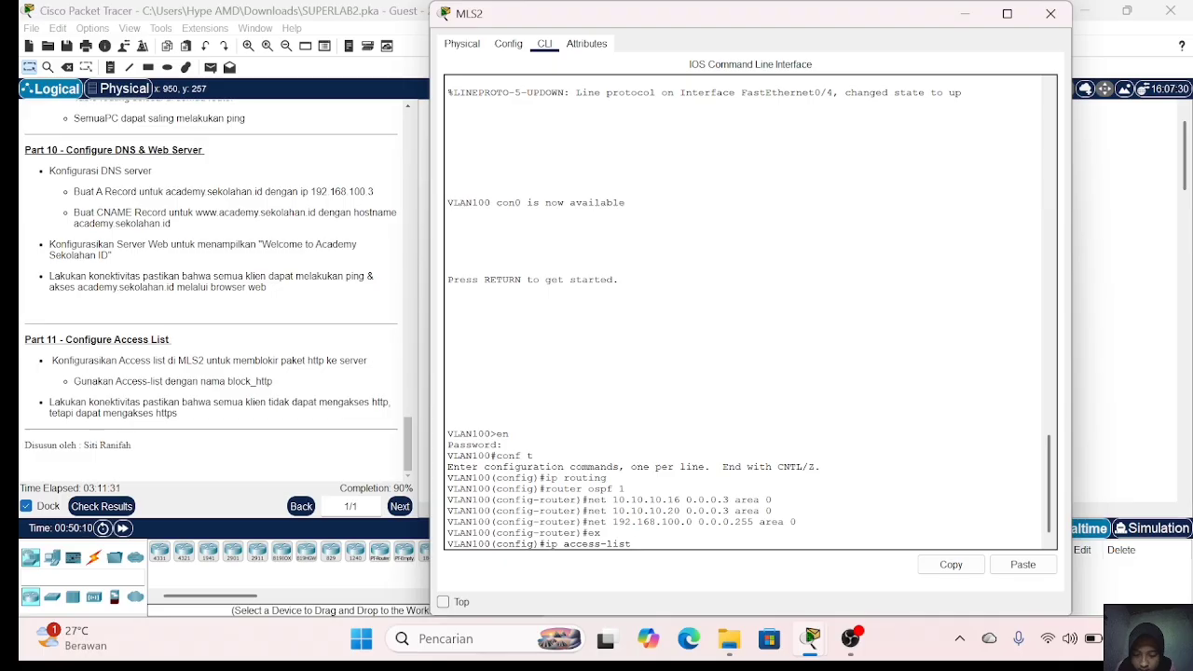
type(" expan")
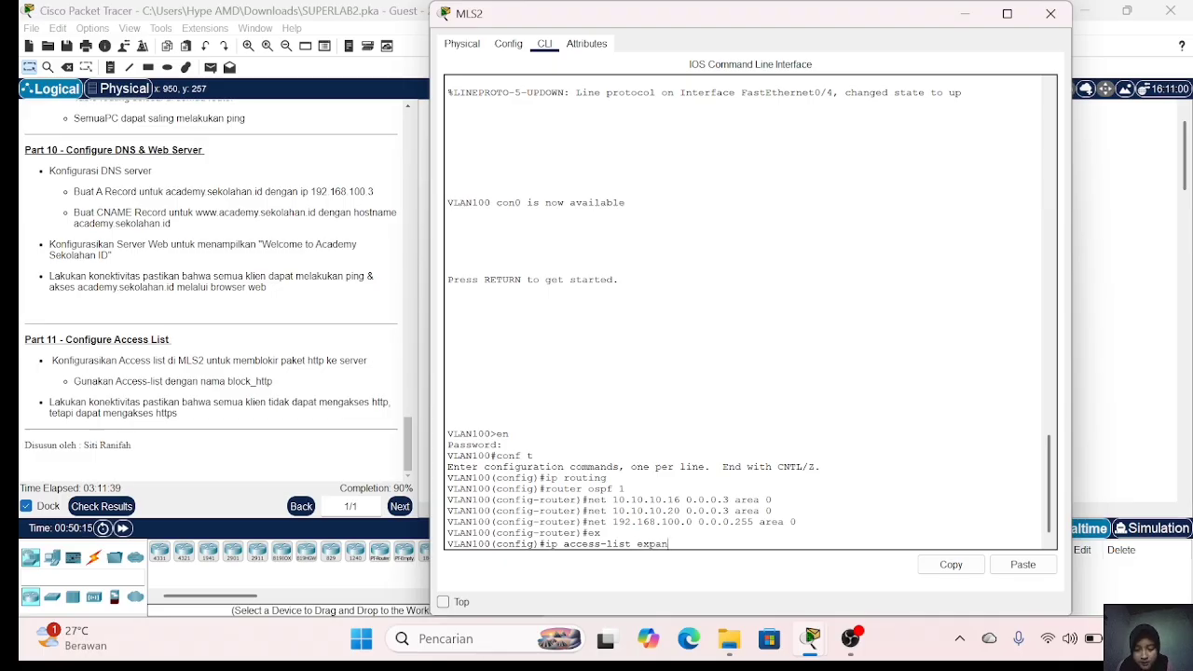
type("ded")
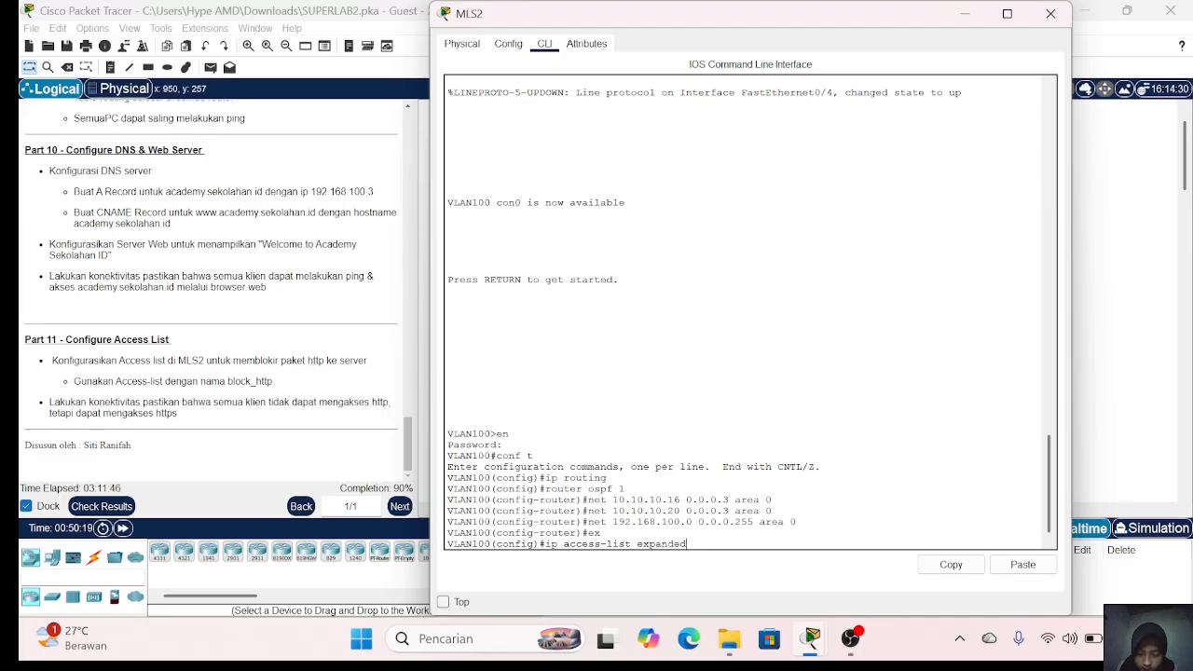
type(" b")
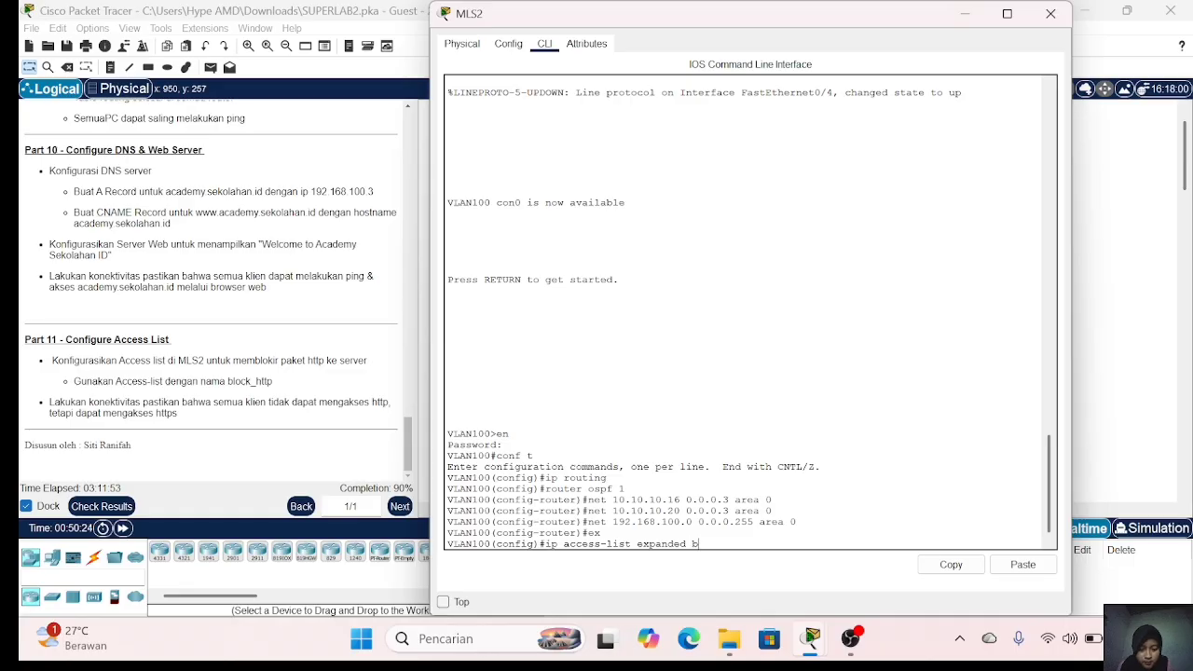
type("lock_")
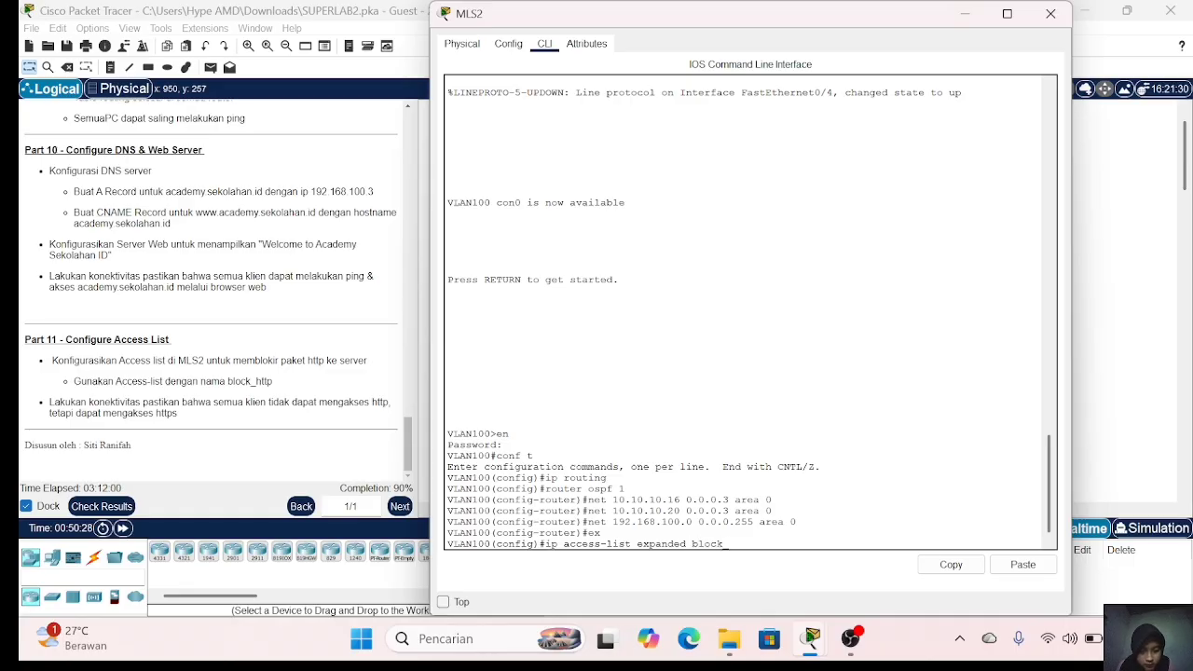
type("http")
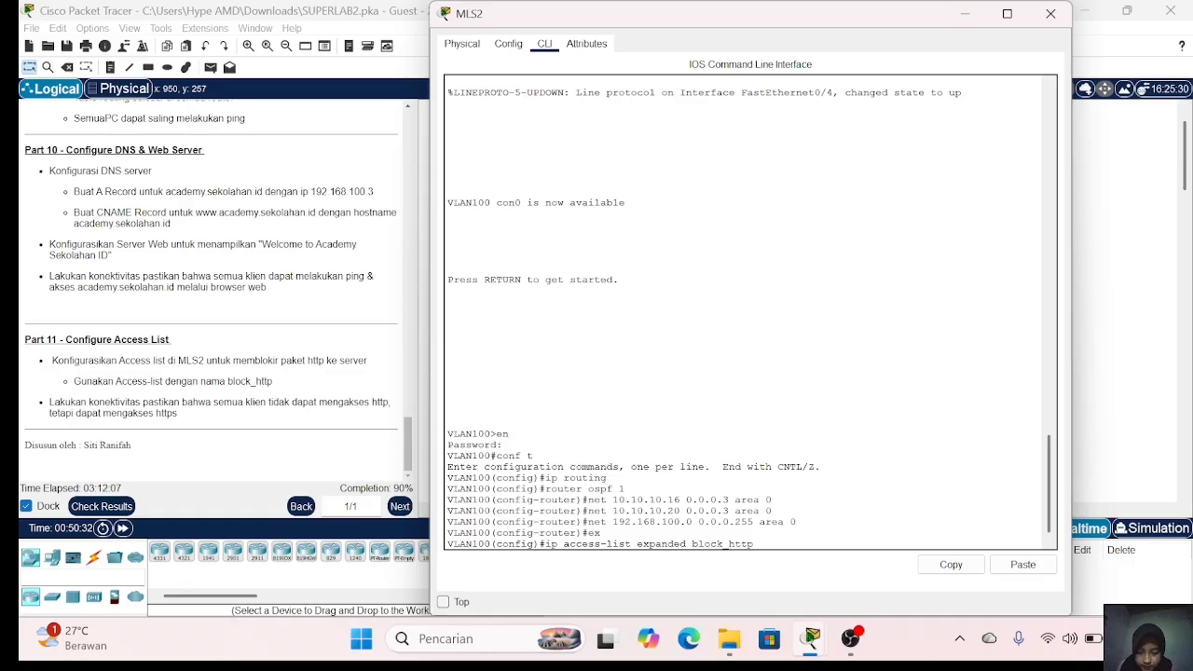
key("Return")
key("Up")
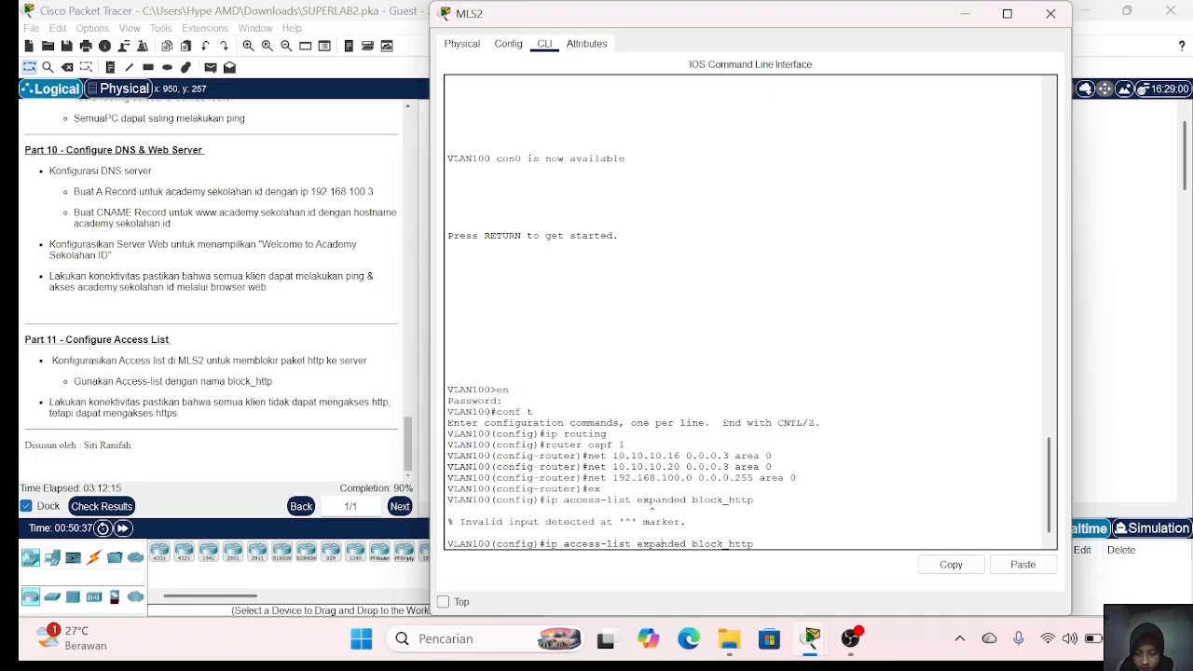
key("BackSpace")
key("BackSpace")
type("te")
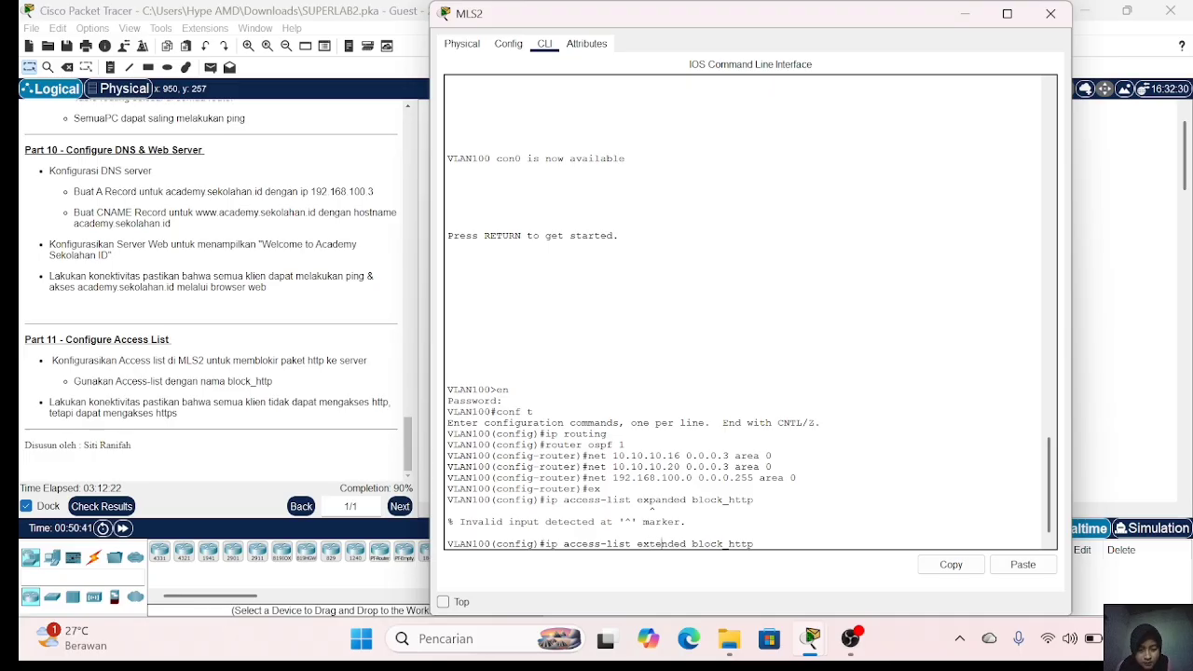
key("Return")
Step: Deny TCP port 80 to 192.168.100.0 0.0.0.255 and permit all other IP traffic
type("deny")
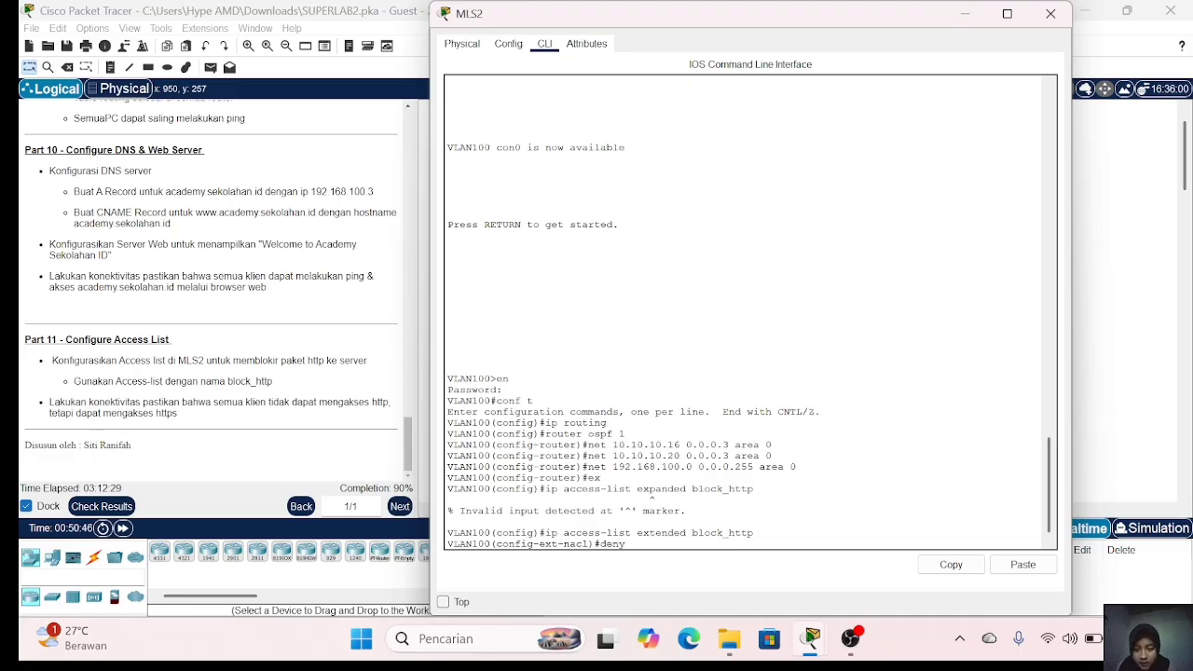
type(" tcp any 192.168.")
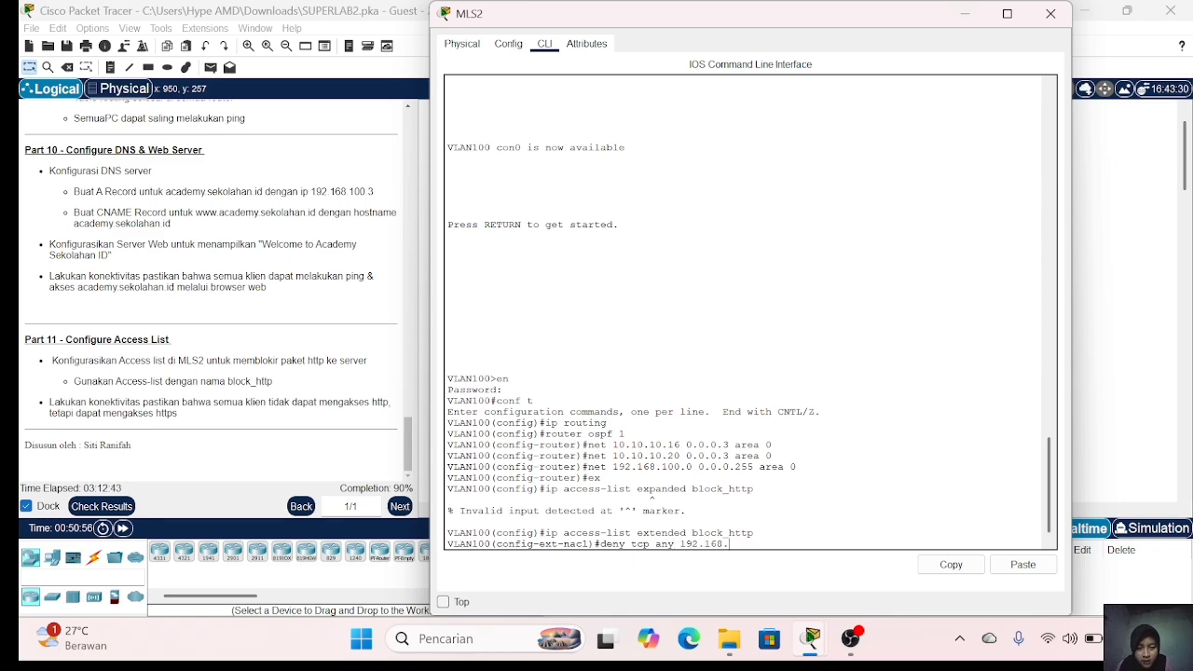
type("100.0 0.0.0.255")
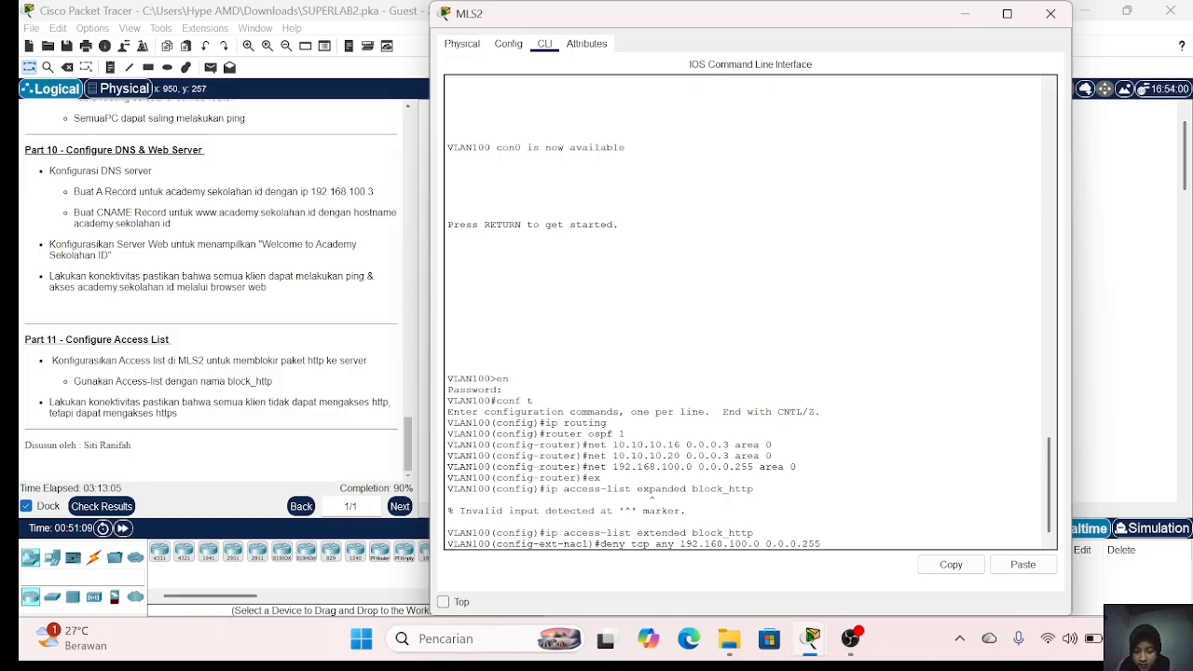
type(" ig")
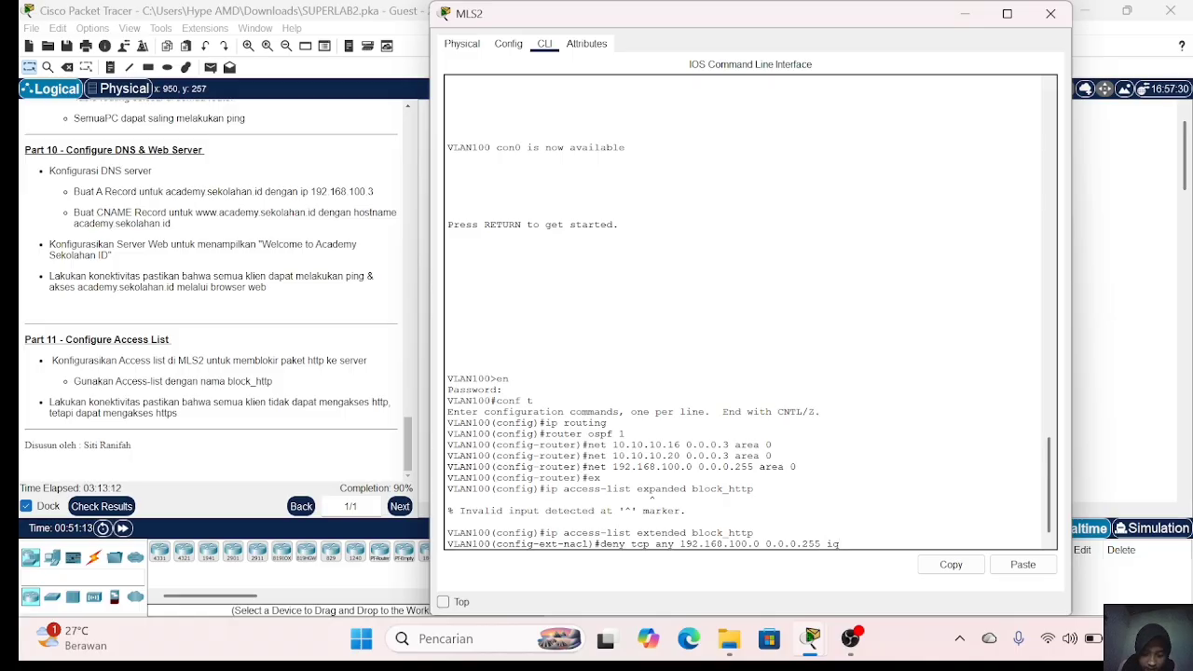
key("BackSpace")
key("BackSpace")
type("g 80")
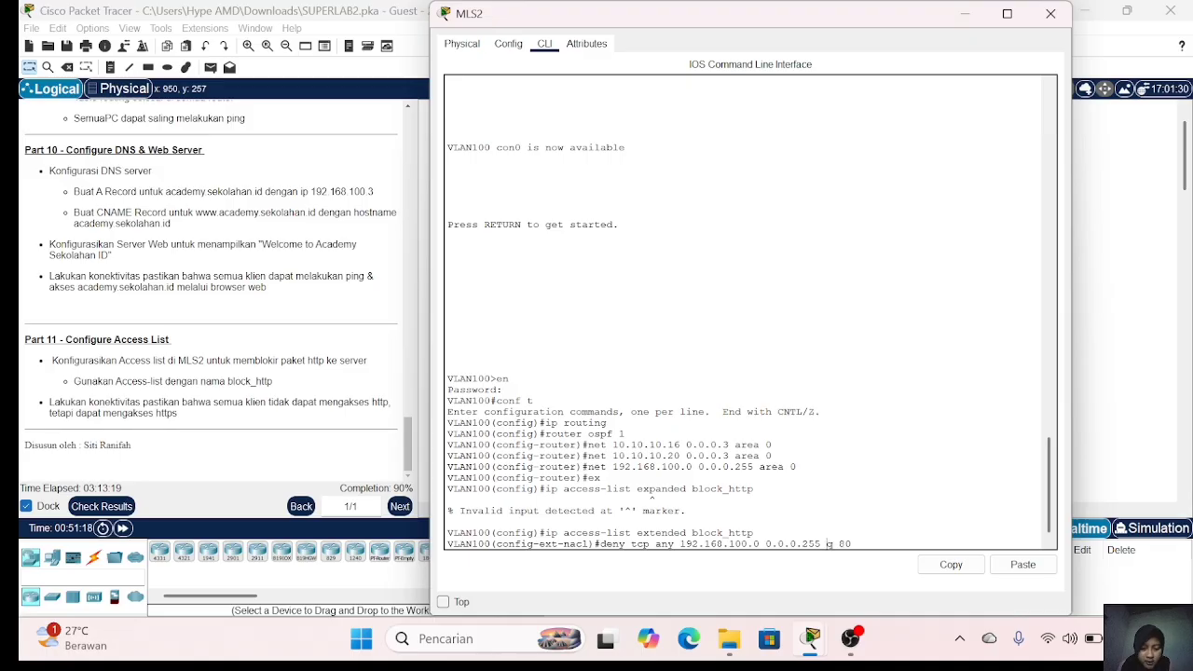
key("Return")
type("p")
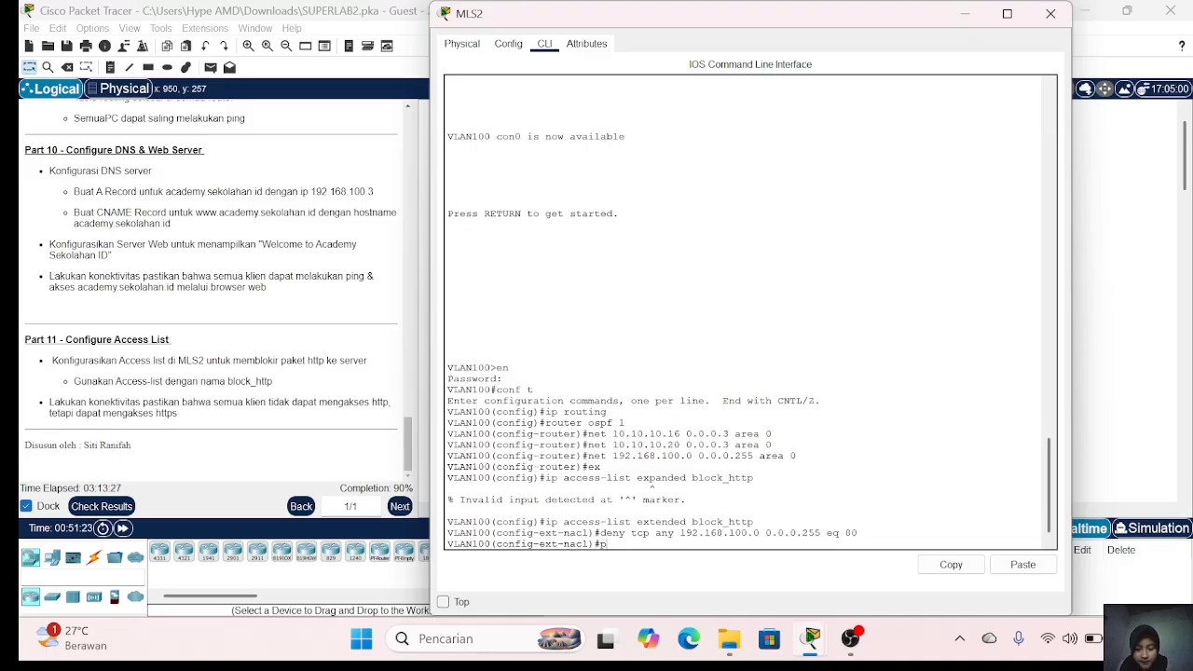
type("ermit ip any")
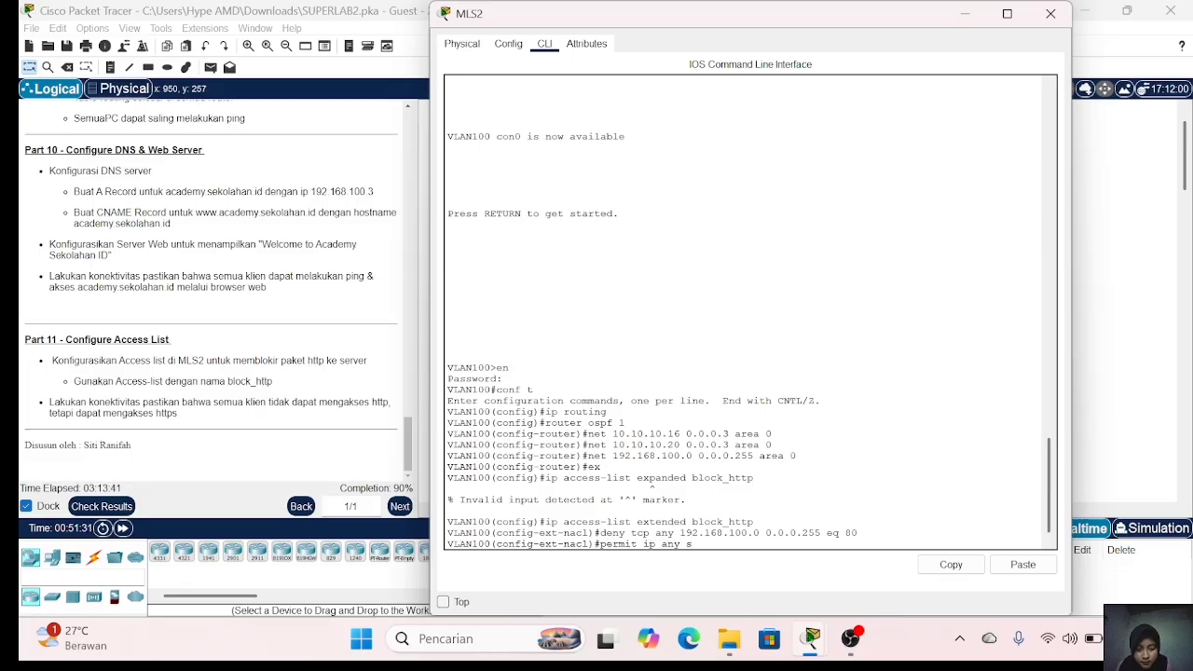
type(" any")
key("Return")
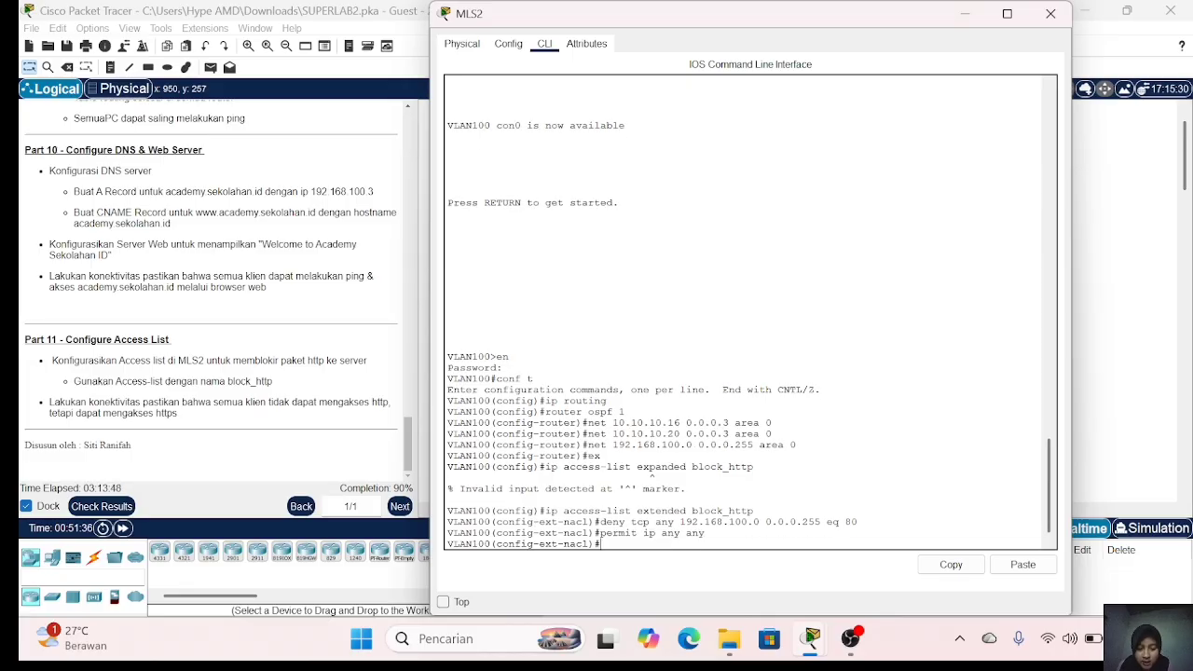
Step: Apply block_http outbound on interface VLAN 100
type("int vlan 100")
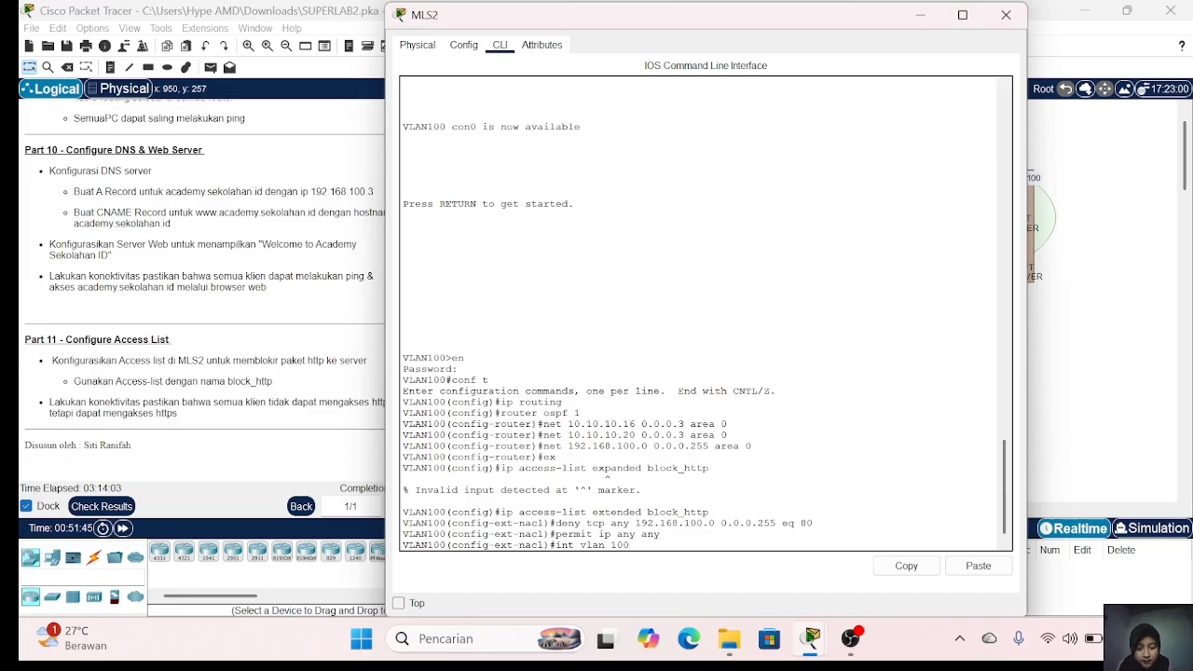
key("Return")
type("ip access-group")
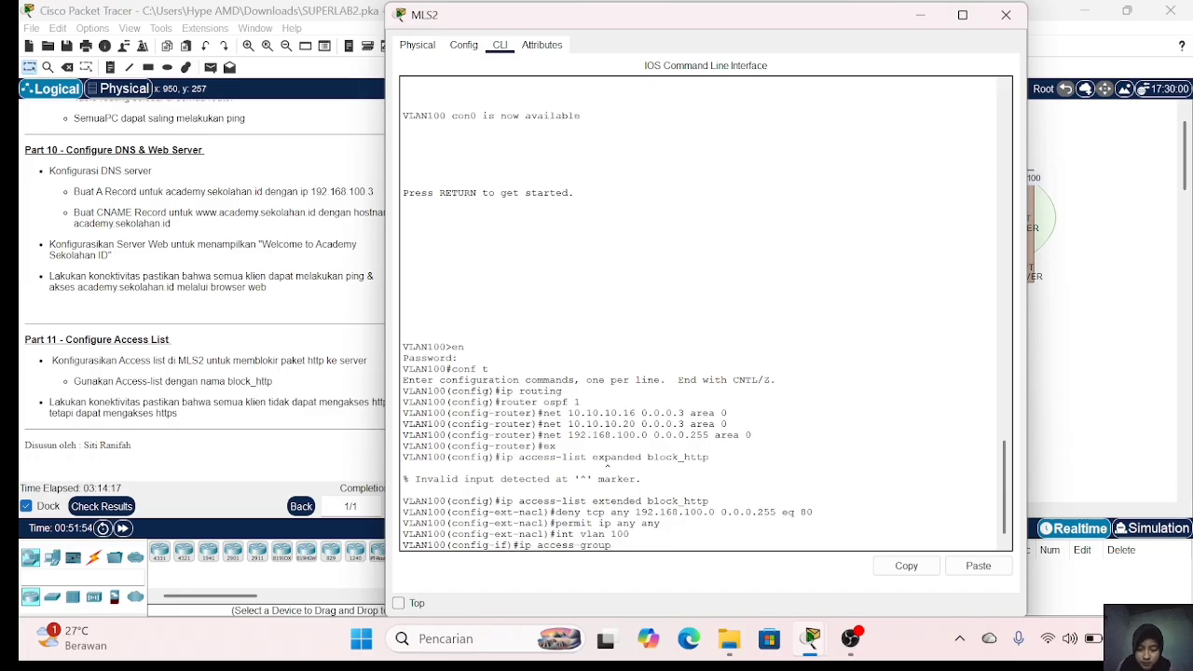
type(" block_http")
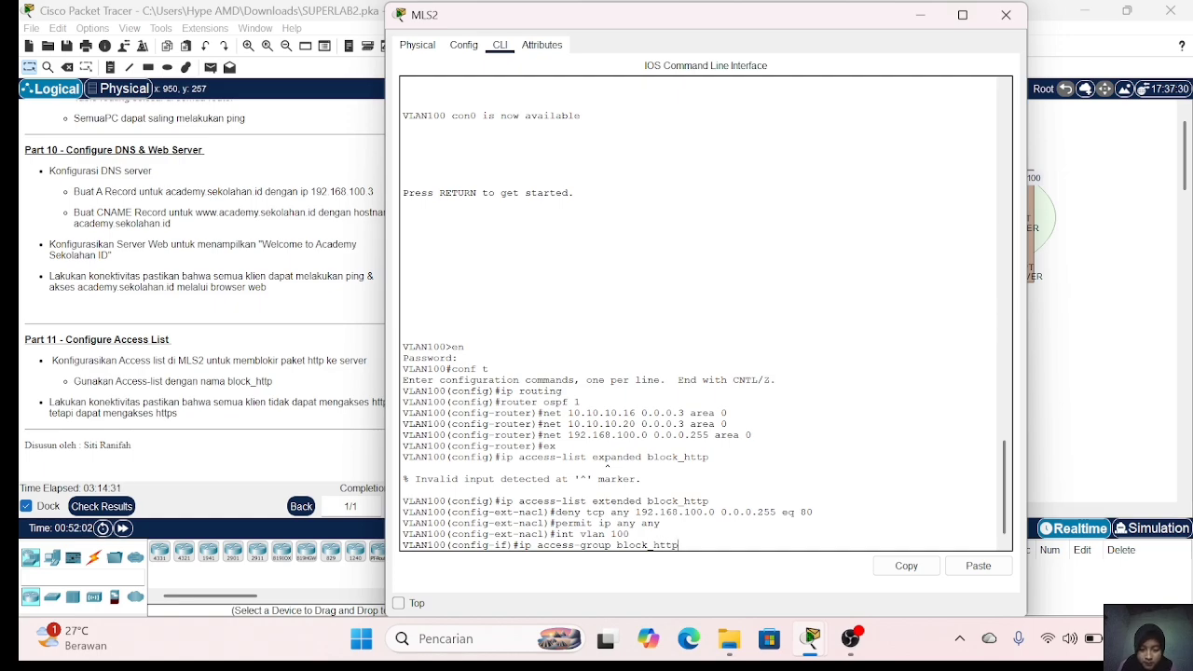
type("out")
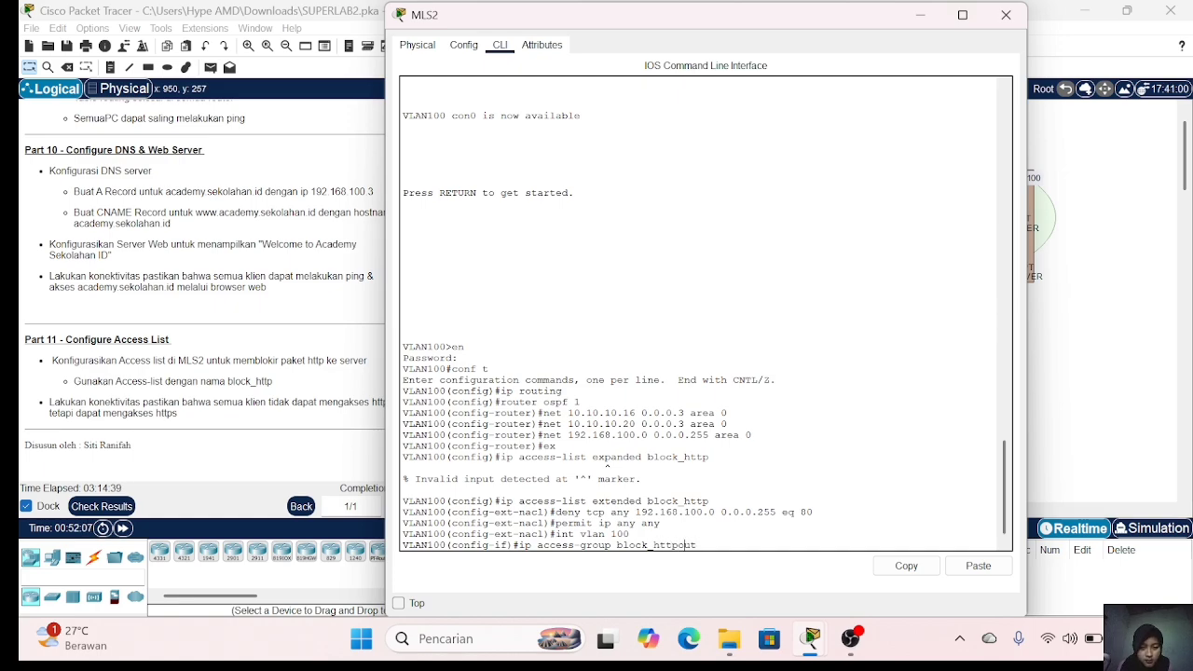
key("Return")
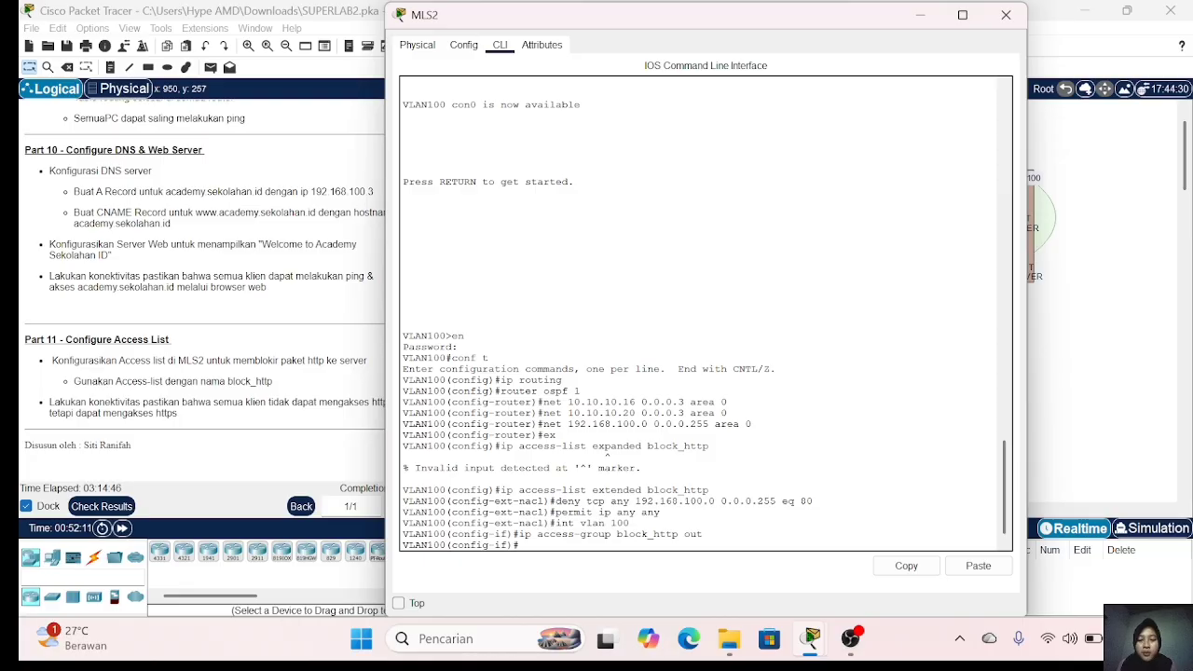